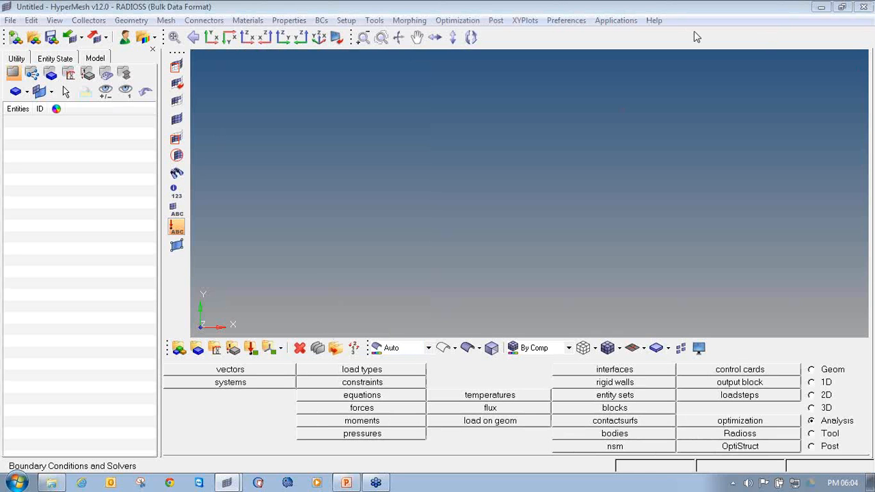
# - Start a geometry import and choose IGES as the file type
pyautogui.click(839, 174)
pyautogui.moveTo(73, 28)
pyautogui.mouseDown()
pyautogui.moveTo(60, 45)
pyautogui.moveTo(79, 49)
pyautogui.moveTo(84, 32)
pyautogui.moveTo(61, 32)
pyautogui.mouseUp()
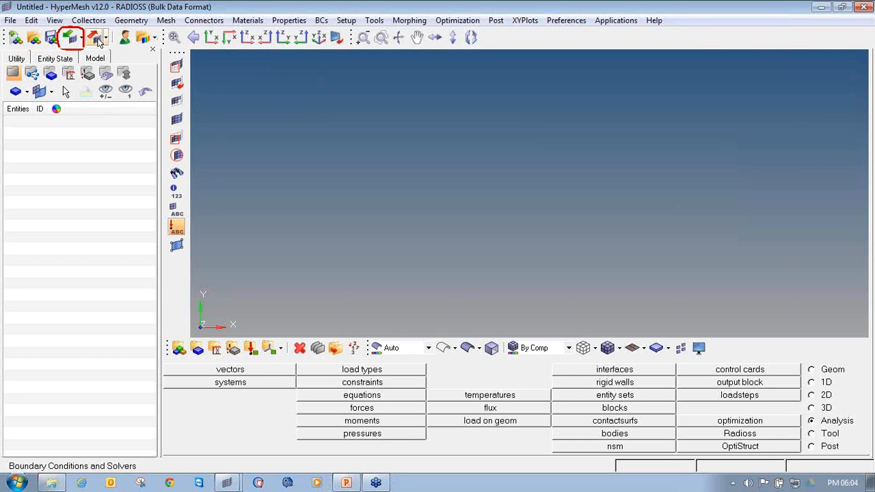
pyautogui.click(82, 39)
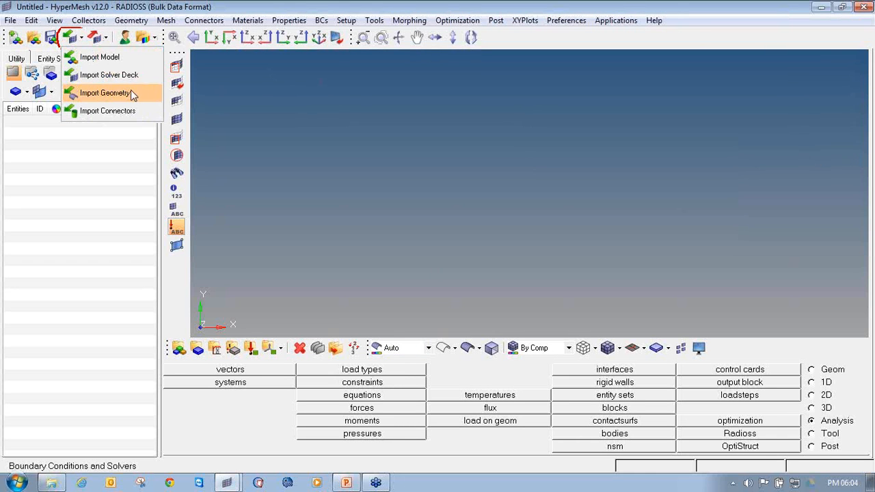
pyautogui.click(82, 94)
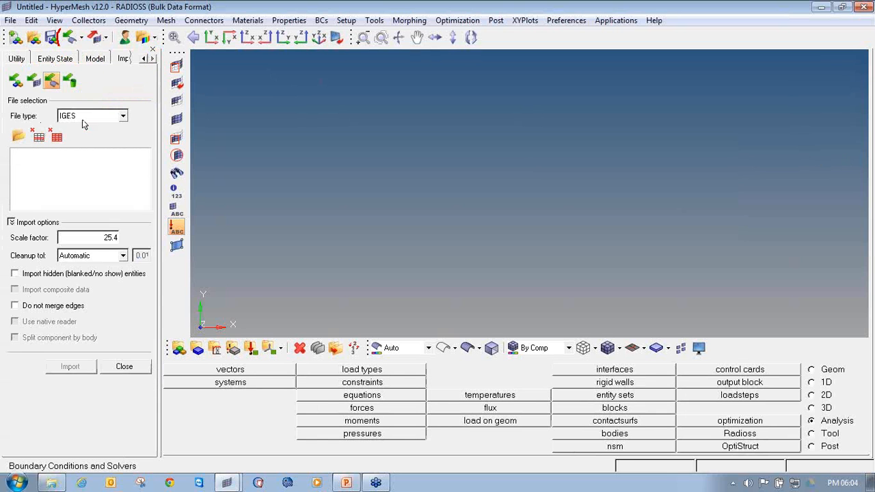
pyautogui.click(123, 116)
pyautogui.scroll(1, 123, 149)
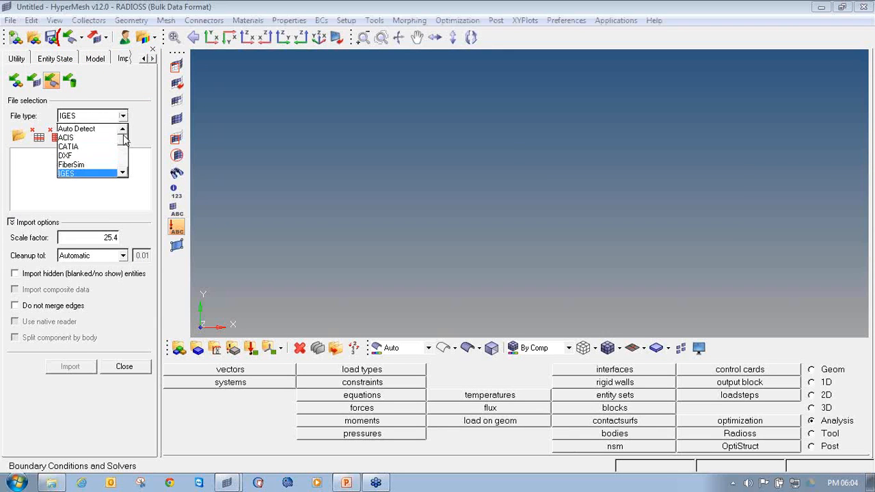
pyautogui.scroll(-4, 123, 147)
pyautogui.scroll(4, 123, 146)
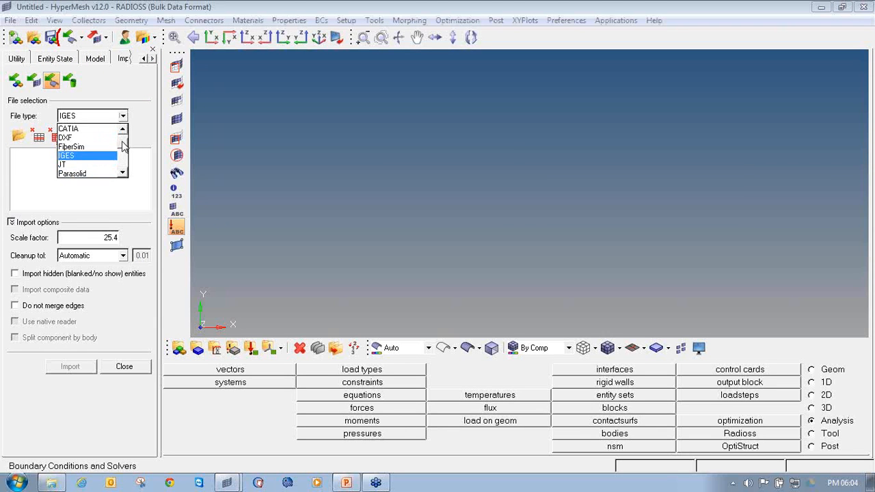
pyautogui.scroll(-2, 122, 149)
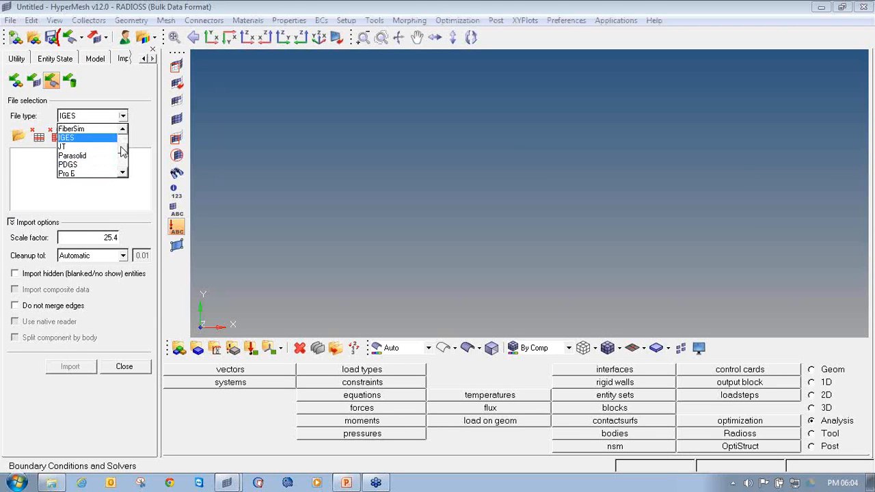
pyautogui.click(85, 138)
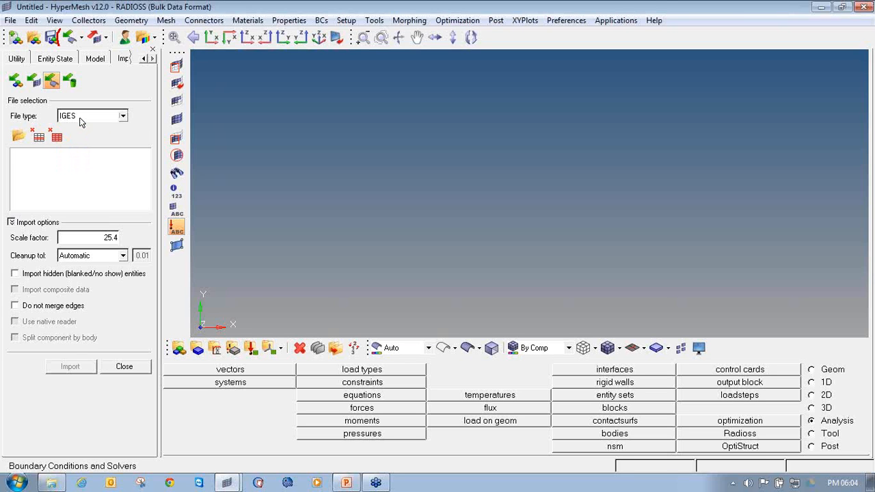
# - Select Roll_cage.iges from the Roll_CAGE_SAEBAJA_FOR_TUTORIAL folder as the file to import
pyautogui.click(18, 137)
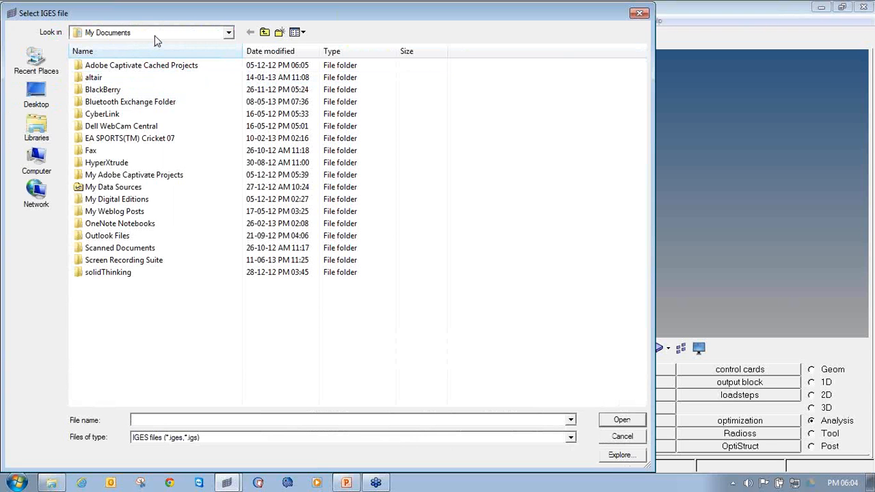
pyautogui.click(191, 36)
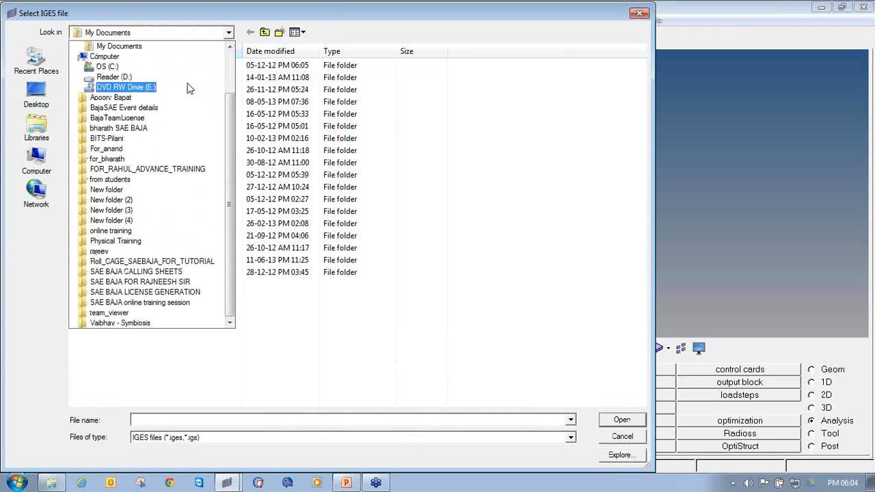
pyautogui.click(202, 262)
pyautogui.click(161, 78)
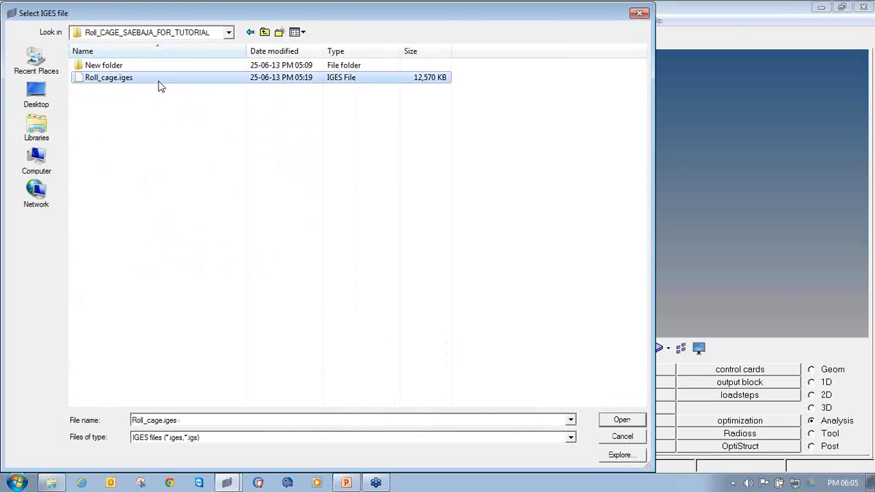
pyautogui.click(621, 420)
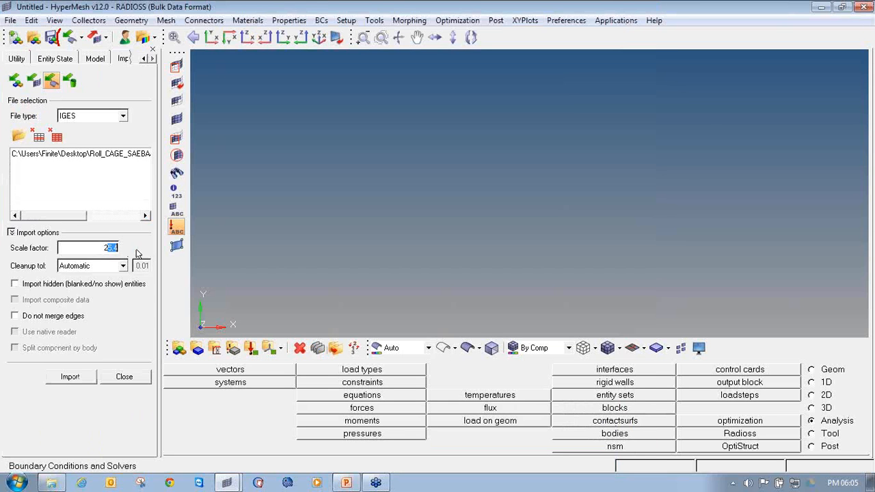
# - Import the roll cage geometry with a scale factor of 1 and close the import settings
pyautogui.moveTo(138, 254); pyautogui.dragTo(135, 254)
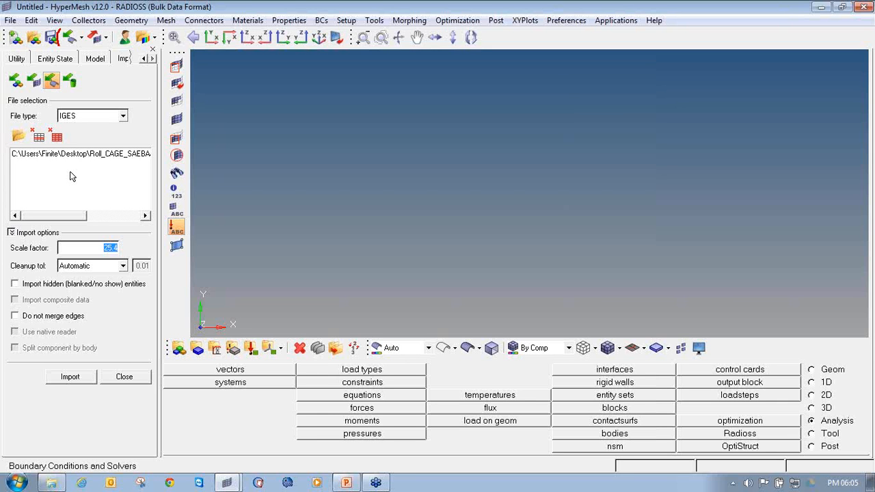
pyautogui.write('1')
pyautogui.click(87, 379)
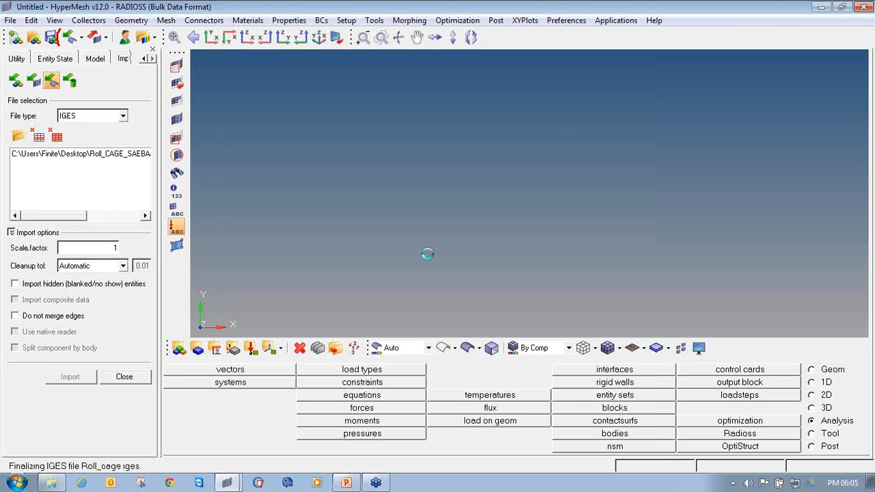
pyautogui.keyDown('ctrl'); pyautogui.moveTo(680, 198); pyautogui.dragTo(523, 151); pyautogui.keyUp('ctrl')
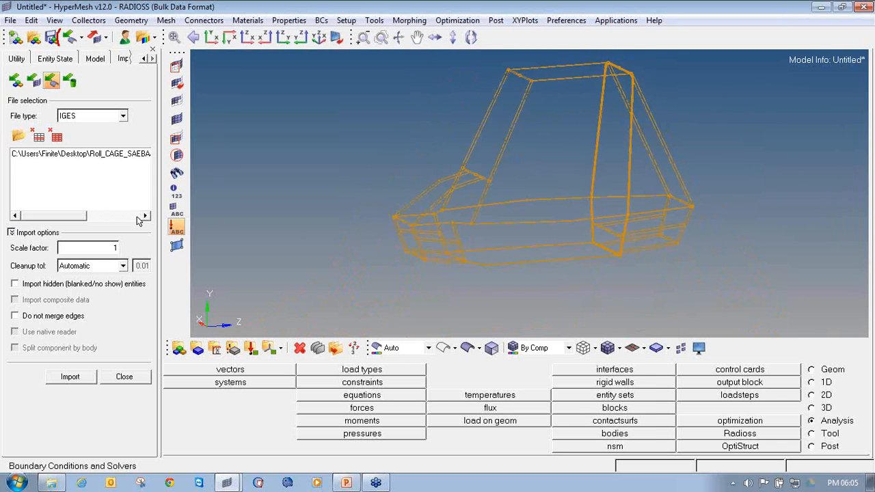
pyautogui.click(124, 377)
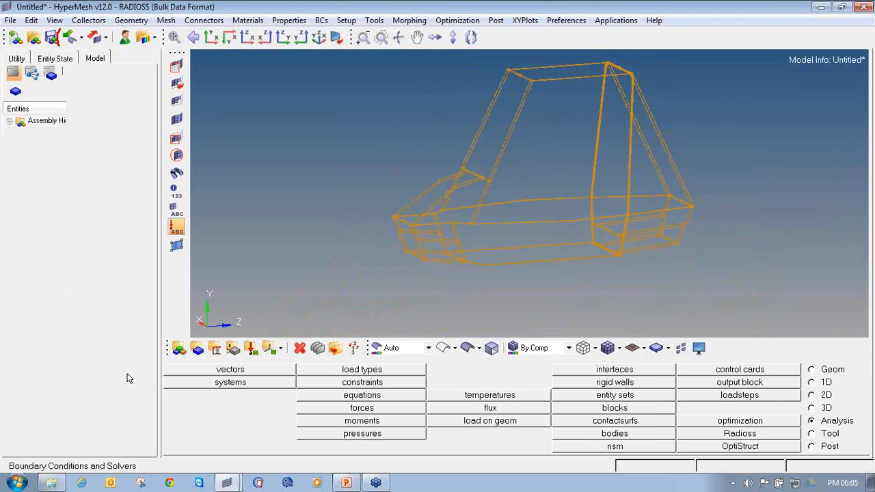
# - Expand the component list in the model tree and display the roll cage geometry as shaded surfaces with edges
pyautogui.click(9, 132)
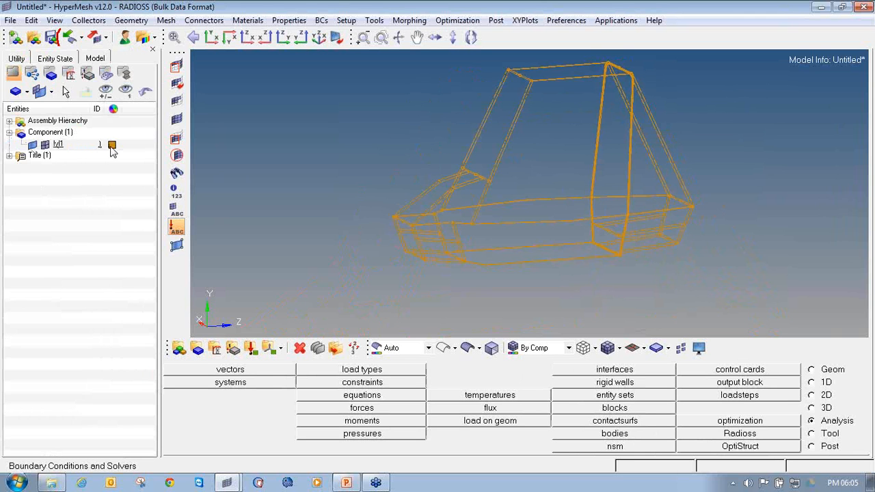
pyautogui.click(33, 145)
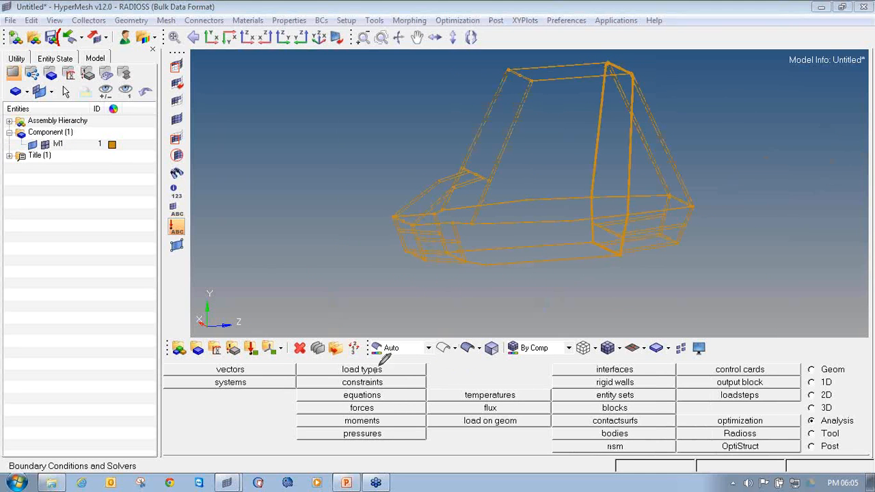
pyautogui.moveTo(472, 337)
pyautogui.mouseDown()
pyautogui.moveTo(453, 350)
pyautogui.moveTo(484, 355)
pyautogui.moveTo(473, 335)
pyautogui.mouseUp()
pyautogui.click(470, 349)
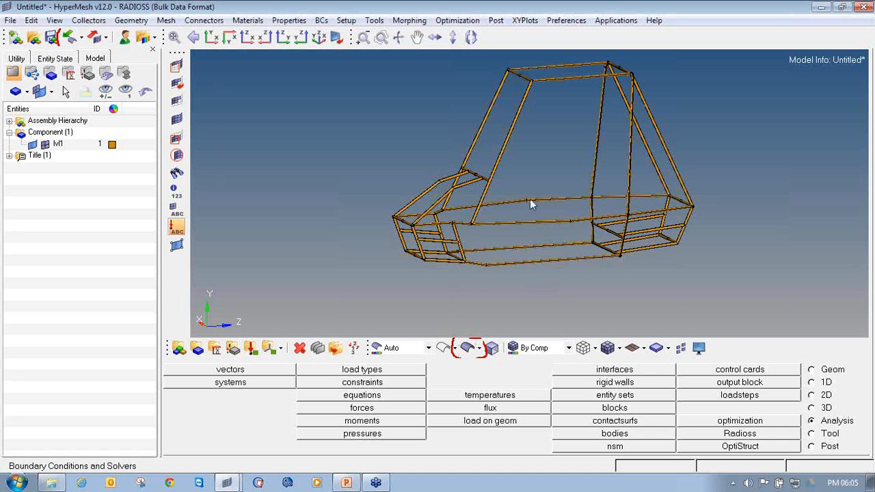
# - Set the geometry color mode to Mixed and inspect the surface edges at the tube joint on the roof corner
pyautogui.keyDown('ctrl'); pyautogui.moveTo(584, 202); pyautogui.dragTo(597, 227); pyautogui.keyUp('ctrl')
pyautogui.keyDown('ctrl'); pyautogui.moveTo(554, 134); pyautogui.dragTo(554, 162, button='right'); pyautogui.keyUp('ctrl')
pyautogui.keyDown('ctrl'); pyautogui.scroll(1, 537, 101); pyautogui.keyUp('ctrl')
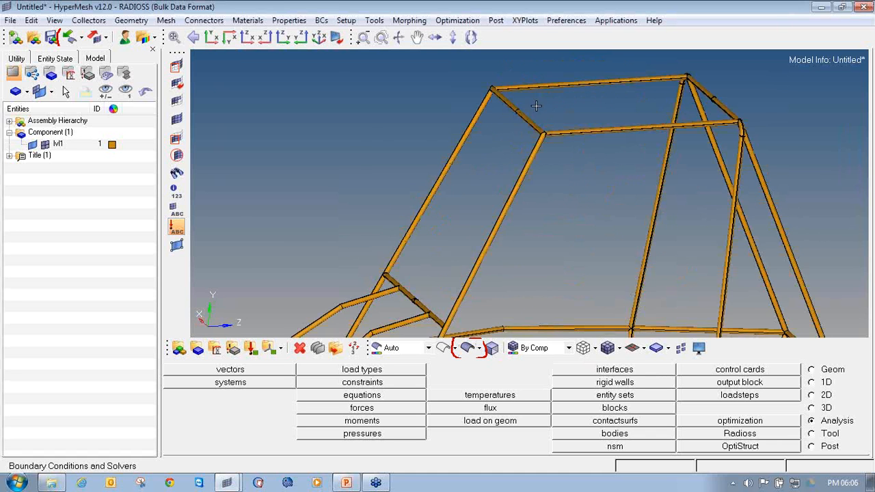
pyautogui.keyDown('ctrl'); pyautogui.scroll(1, 545, 135); pyautogui.keyUp('ctrl')
pyautogui.keyDown('ctrl'); pyautogui.scroll(4, 545, 135); pyautogui.keyUp('ctrl')
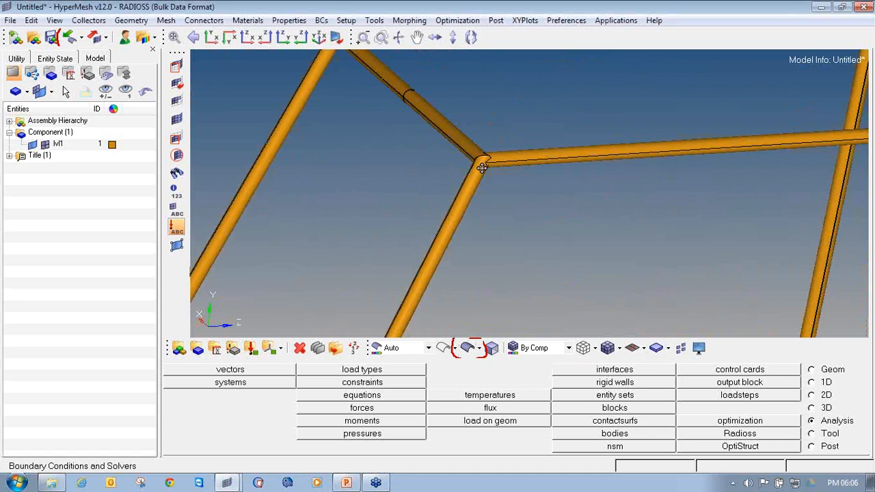
pyautogui.click(413, 348)
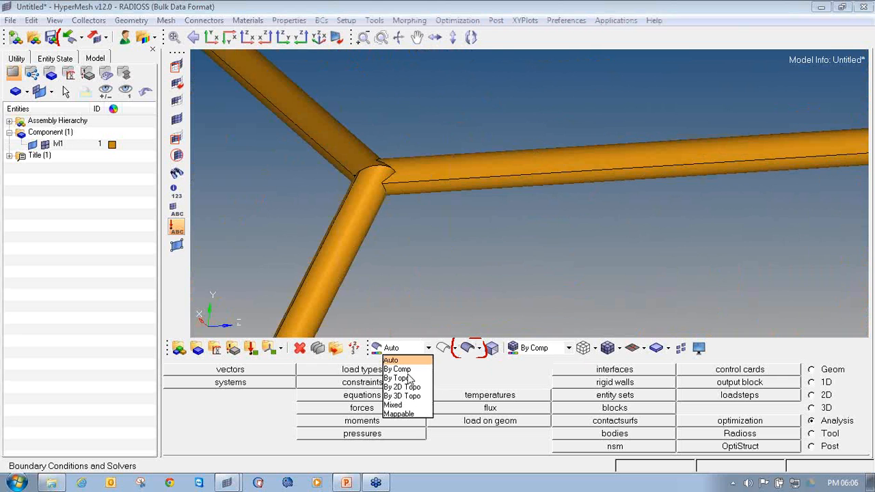
pyautogui.click(406, 405)
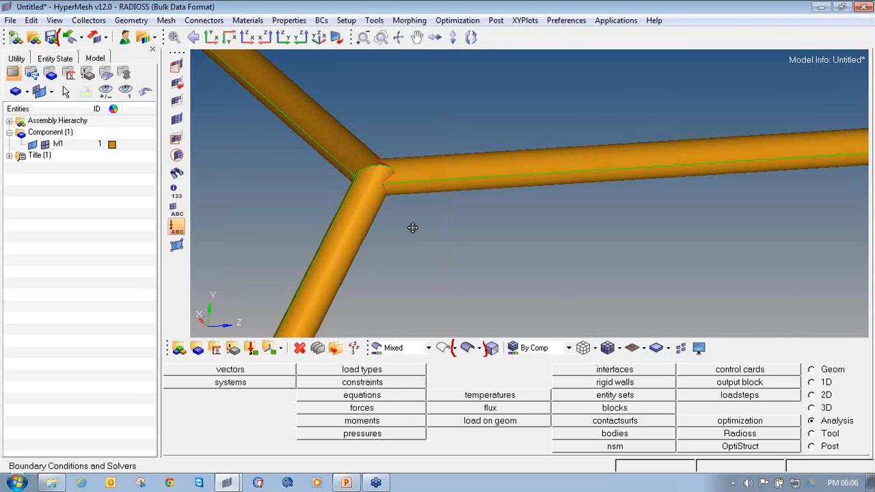
pyautogui.keyDown('ctrl'); pyautogui.scroll(-2, 471, 262); pyautogui.keyUp('ctrl')
pyautogui.keyDown('ctrl'); pyautogui.scroll(-3, 470, 262); pyautogui.keyUp('ctrl')
pyautogui.keyDown('ctrl'); pyautogui.scroll(4, 465, 237); pyautogui.keyUp('ctrl')
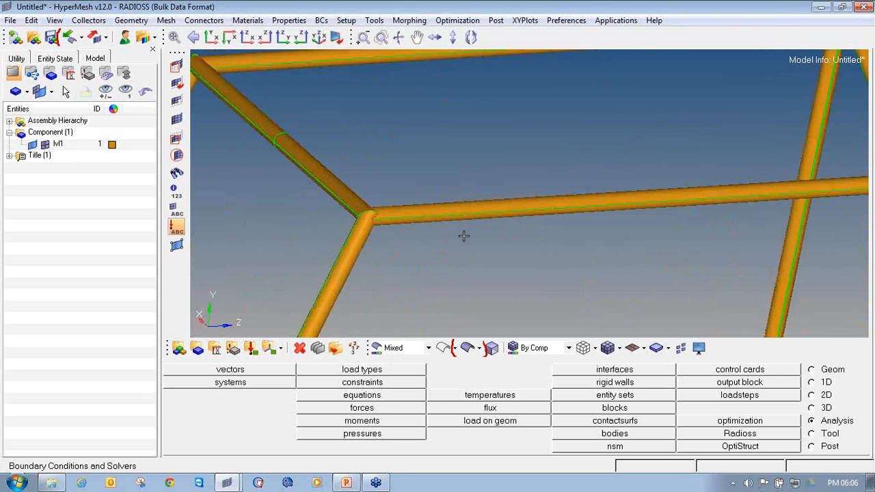
pyautogui.keyDown('ctrl'); pyautogui.scroll(-3, 414, 209); pyautogui.keyUp('ctrl')
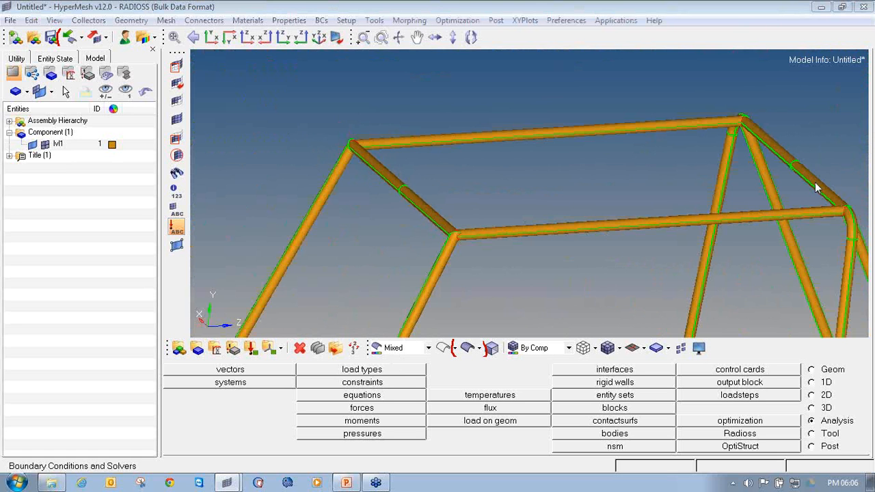
# - Review the color legend for free, shared, suppressed and non-manifold edges in the visualization options, and close them
pyautogui.moveTo(706, 337)
pyautogui.mouseDown()
pyautogui.moveTo(686, 354)
pyautogui.moveTo(708, 339)
pyautogui.mouseUp()
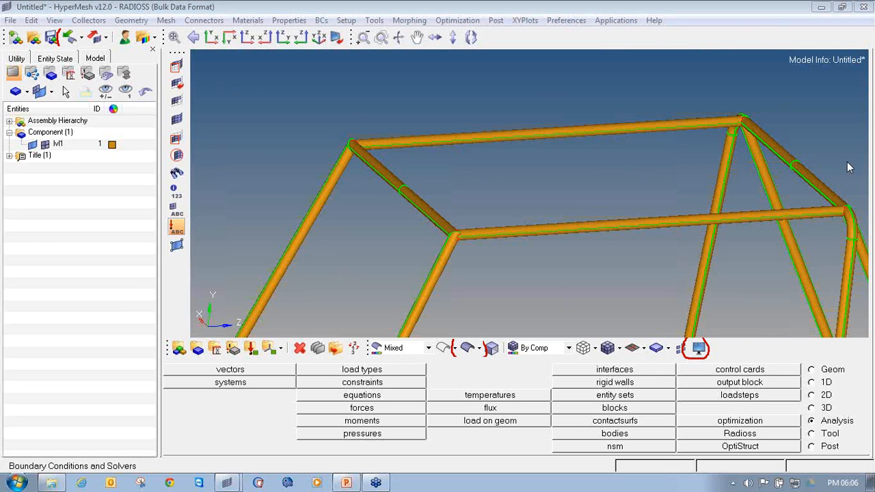
pyautogui.click(699, 349)
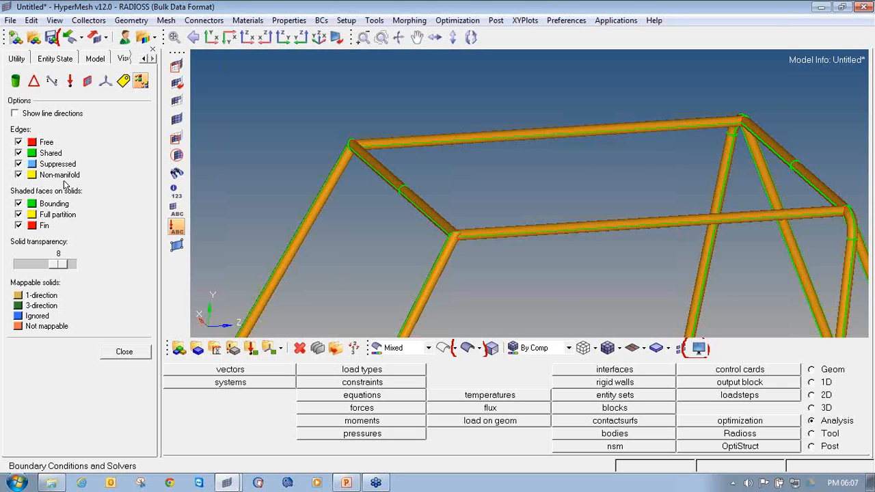
pyautogui.scroll(-5, 297, 144)
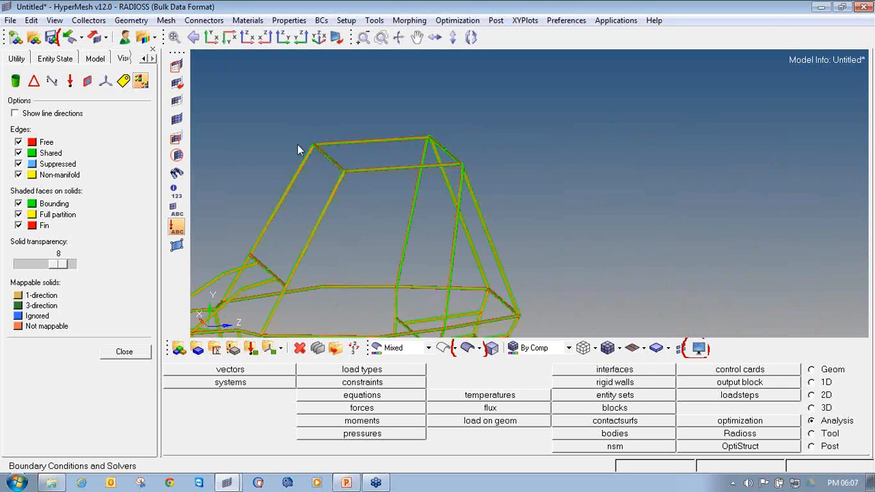
pyautogui.keyDown('ctrl'); pyautogui.moveTo(297, 144); pyautogui.dragTo(400, 112, button='right'); pyautogui.keyUp('ctrl')
pyautogui.scroll(-2, 413, 112)
pyautogui.keyDown('ctrl'); pyautogui.moveTo(425, 168); pyautogui.dragTo(428, 143, button='right'); pyautogui.keyUp('ctrl')
pyautogui.keyDown('ctrl'); pyautogui.moveTo(448, 159); pyautogui.dragTo(425, 170); pyautogui.keyUp('ctrl')
pyautogui.click(124, 357)
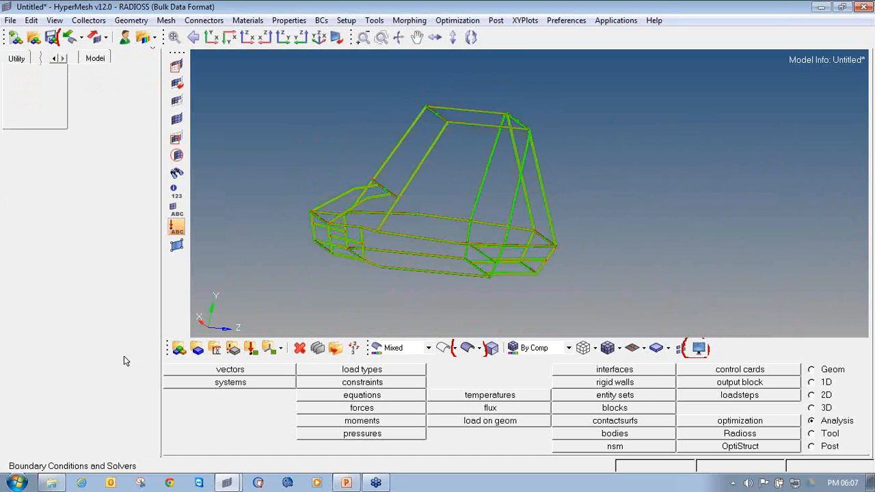
# - Mask one surface segment of the upper cross tube at the cage's front end and reverse the masked display
pyautogui.keyDown('ctrl'); pyautogui.moveTo(415, 294); pyautogui.dragTo(461, 254); pyautogui.keyUp('ctrl')
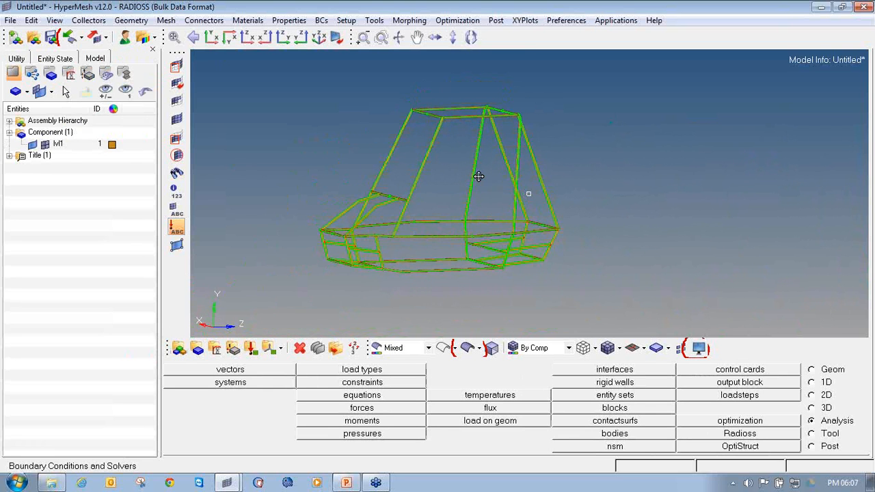
pyautogui.keyDown('ctrl'); pyautogui.moveTo(478, 176); pyautogui.dragTo(533, 189); pyautogui.keyUp('ctrl')
pyautogui.scroll(1, 512, 172)
pyautogui.keyDown('ctrl'); pyautogui.moveTo(429, 205); pyautogui.dragTo(486, 253); pyautogui.keyUp('ctrl')
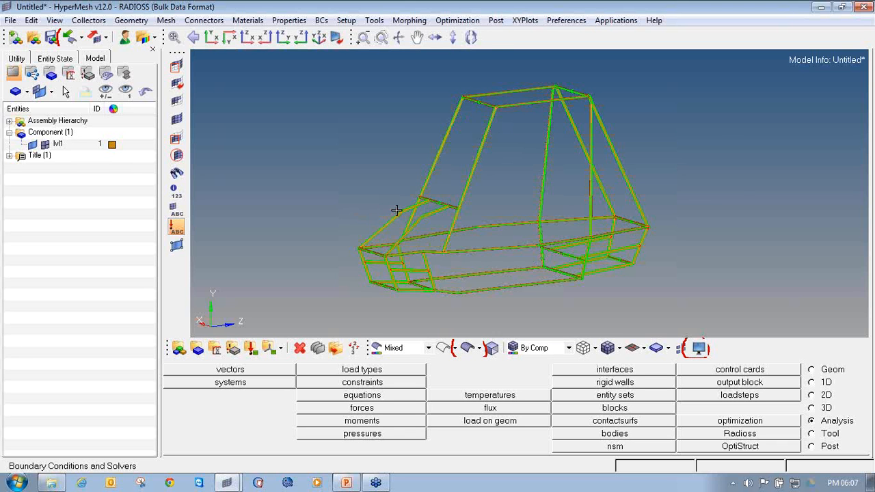
pyautogui.scroll(3, 388, 222)
pyautogui.scroll(5, 387, 217)
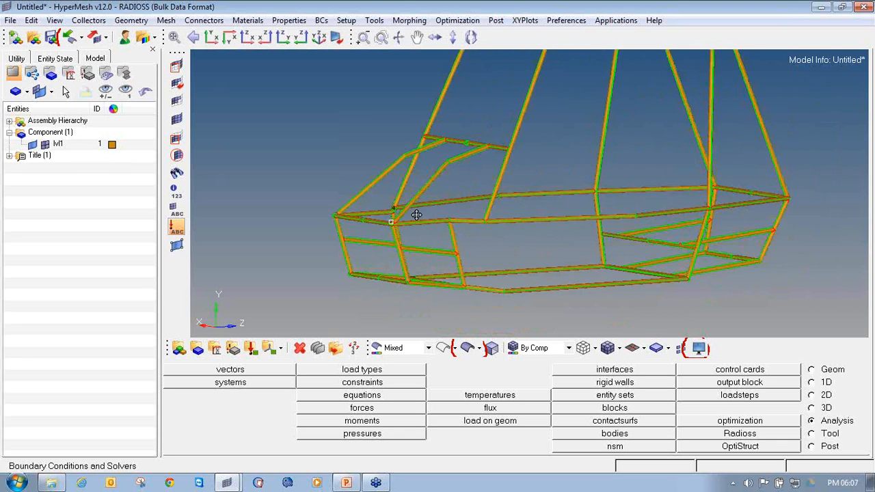
pyautogui.click(177, 66)
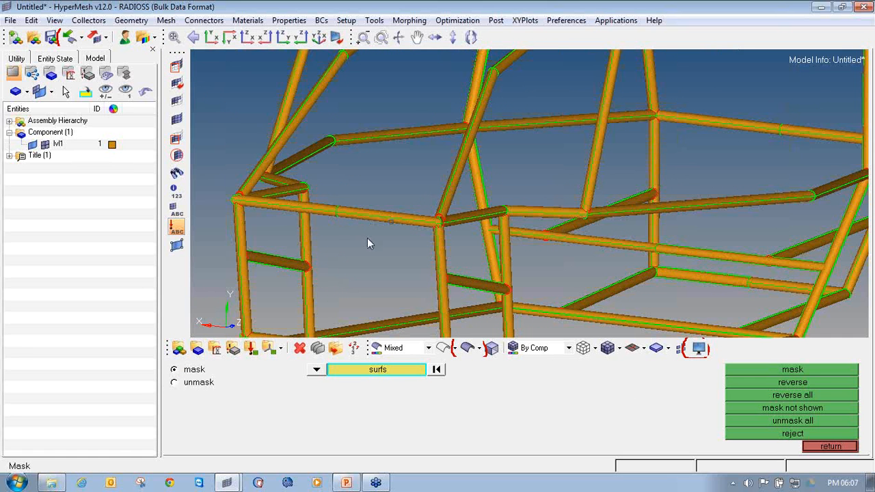
pyautogui.moveTo(369, 237)
pyautogui.keyDown('shift'); pyautogui.mouseDown()
pyautogui.moveTo(362, 184)
pyautogui.moveTo(357, 241)
pyautogui.mouseUp(); pyautogui.keyUp('shift')
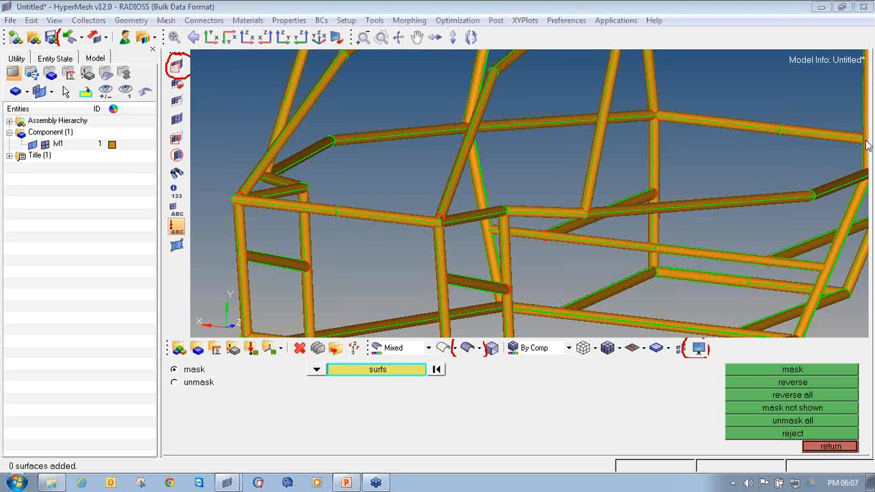
pyautogui.click(381, 217)
pyautogui.click(749, 372)
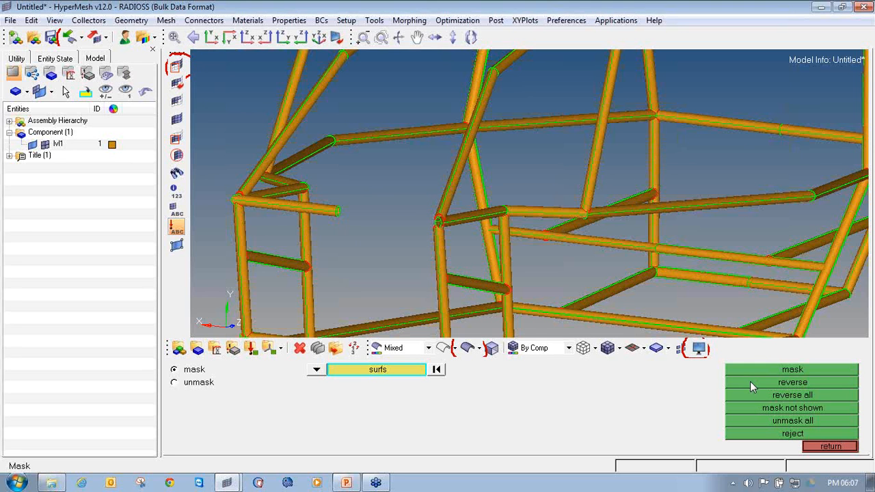
pyautogui.click(750, 381)
pyautogui.keyDown('ctrl'); pyautogui.moveTo(350, 224); pyautogui.dragTo(695, 223); pyautogui.keyUp('ctrl')
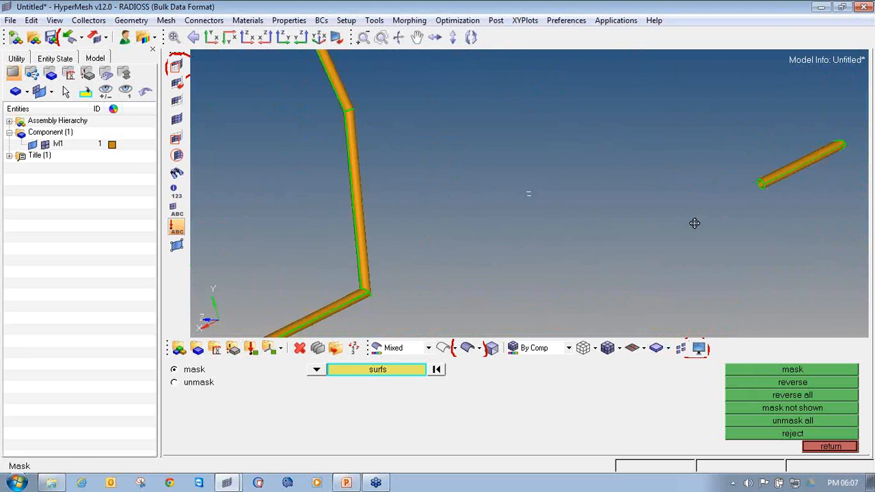
# - Examine the open end of the isolated cross tube segment up close, including its inner and outer surfaces and wall thickness
pyautogui.keyDown('ctrl'); pyautogui.moveTo(696, 223); pyautogui.dragTo(428, 269, button='right'); pyautogui.keyUp('ctrl')
pyautogui.keyDown('ctrl'); pyautogui.scroll(8, 488, 240); pyautogui.keyUp('ctrl')
pyautogui.keyDown('ctrl'); pyautogui.click(444, 241); pyautogui.keyUp('ctrl')
pyautogui.keyDown('ctrl'); pyautogui.moveTo(468, 236); pyautogui.dragTo(531, 222); pyautogui.keyUp('ctrl')
pyautogui.keyDown('ctrl'); pyautogui.moveTo(465, 252); pyautogui.dragTo(468, 204, button='right'); pyautogui.keyUp('ctrl')
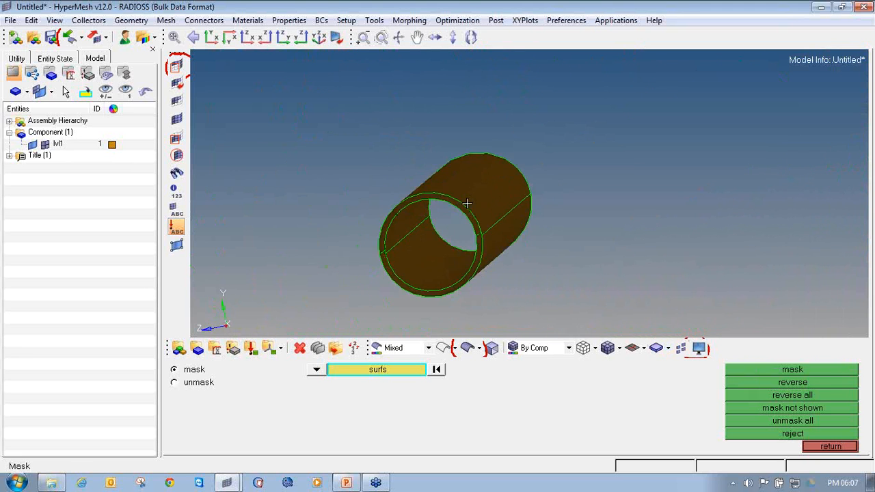
pyautogui.keyDown('ctrl'); pyautogui.scroll(5, 439, 201); pyautogui.keyUp('ctrl')
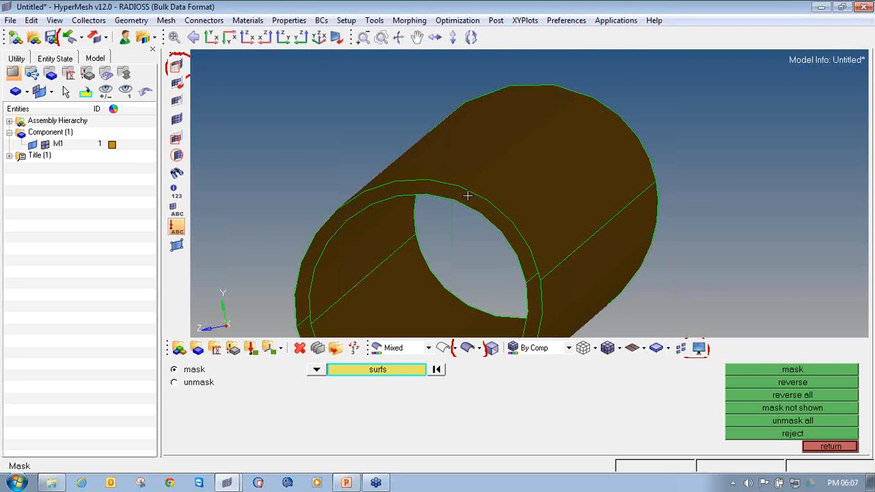
pyautogui.keyDown('ctrl'); pyautogui.moveTo(505, 230); pyautogui.dragTo(512, 184, button='right'); pyautogui.keyUp('ctrl')
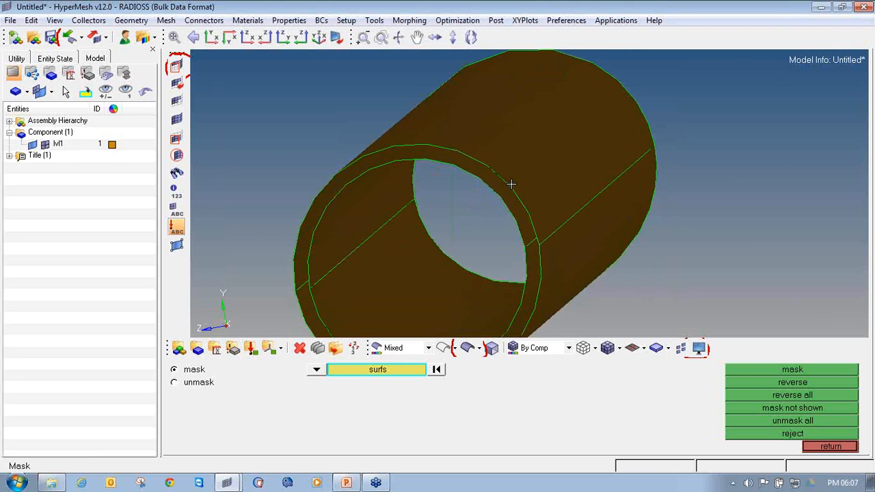
pyautogui.keyDown('ctrl'); pyautogui.moveTo(512, 183); pyautogui.dragTo(530, 150); pyautogui.keyUp('ctrl')
pyautogui.keyDown('ctrl'); pyautogui.moveTo(530, 150); pyautogui.dragTo(539, 114, button='right'); pyautogui.keyUp('ctrl')
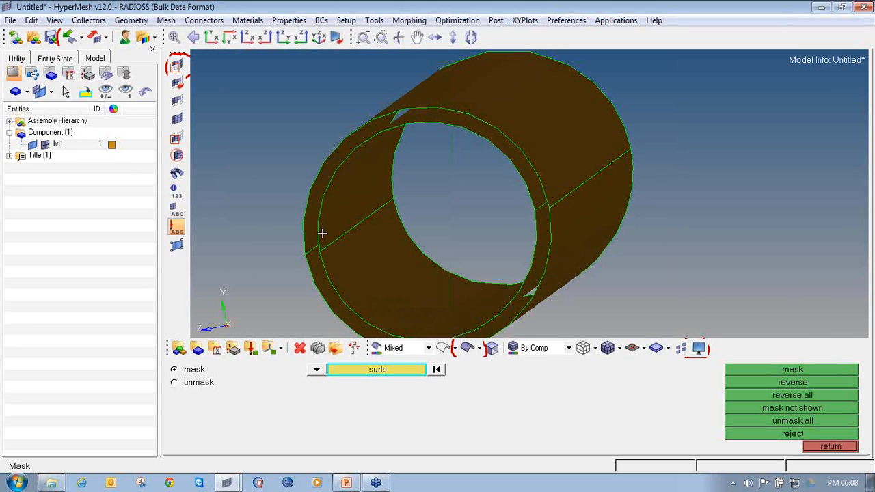
# - Inspect the isolated tube segment from its opposite end, checking the edges around the rim and along the tube
pyautogui.scroll(-3, 526, 143)
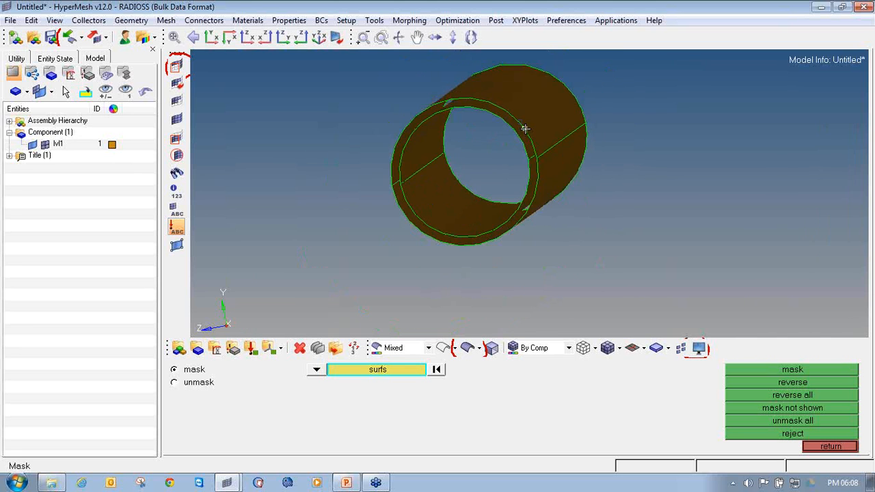
pyautogui.keyDown('ctrl'); pyautogui.moveTo(525, 128); pyautogui.dragTo(554, 127); pyautogui.keyUp('ctrl')
pyautogui.scroll(3, 472, 100)
pyautogui.scroll(-3, 471, 100)
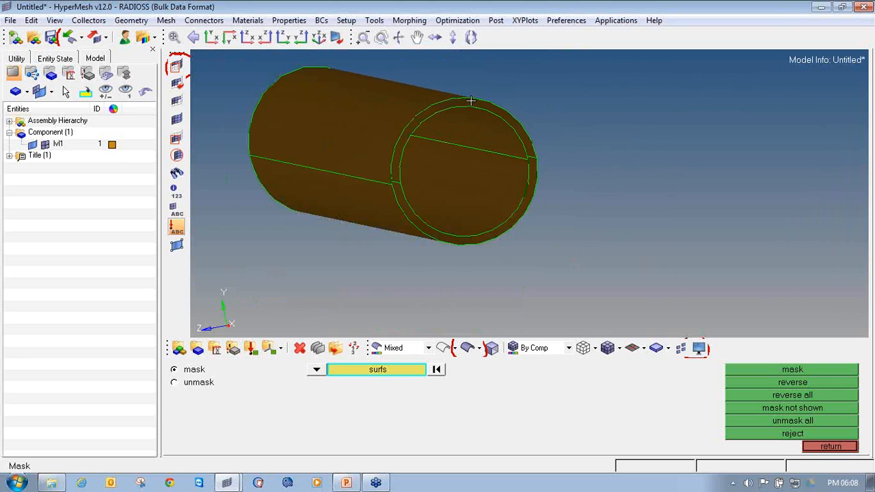
pyautogui.keyDown('ctrl'); pyautogui.moveTo(471, 101); pyautogui.dragTo(480, 112, button='right'); pyautogui.keyUp('ctrl')
pyautogui.scroll(3, 485, 133)
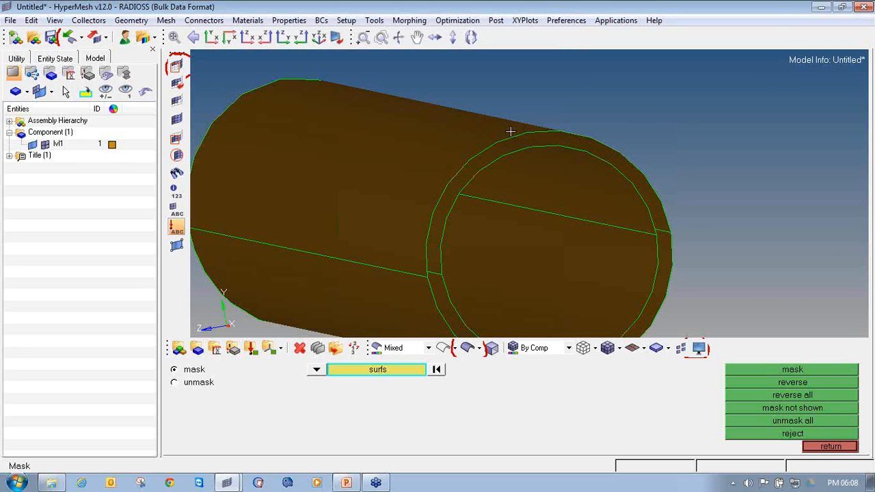
pyautogui.scroll(-3, 493, 136)
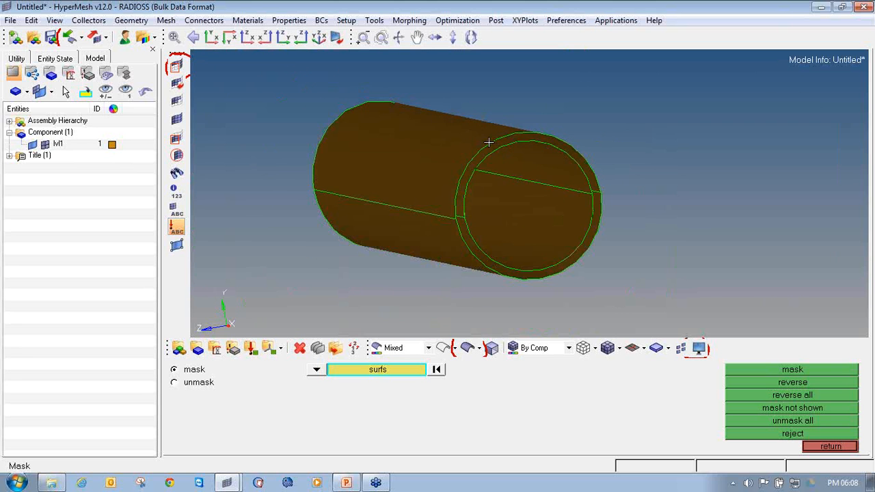
pyautogui.scroll(3, 487, 136)
pyautogui.scroll(-3, 488, 129)
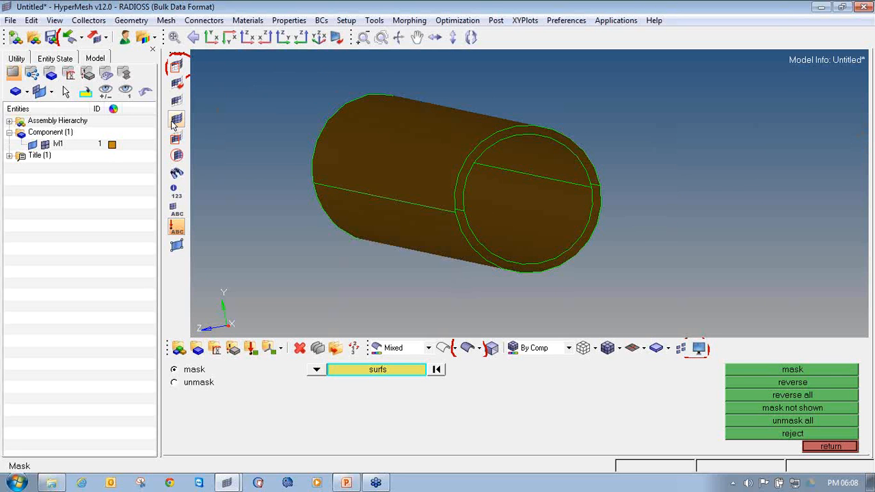
# - Unmask all surfaces and show the complete roll cage from the side
pyautogui.click(767, 419)
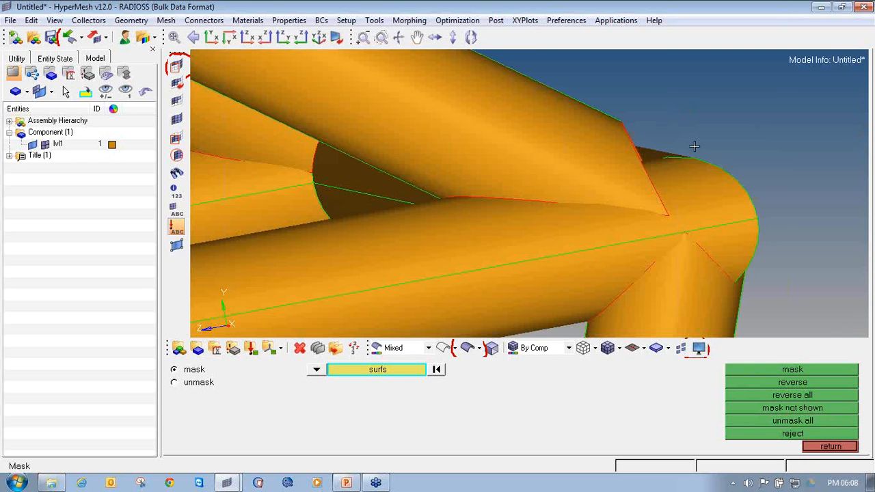
pyautogui.keyDown('ctrl'); pyautogui.scroll(-12, 694, 147); pyautogui.keyUp('ctrl')
pyautogui.keyDown('ctrl'); pyautogui.moveTo(653, 196); pyautogui.dragTo(527, 196); pyautogui.keyUp('ctrl')
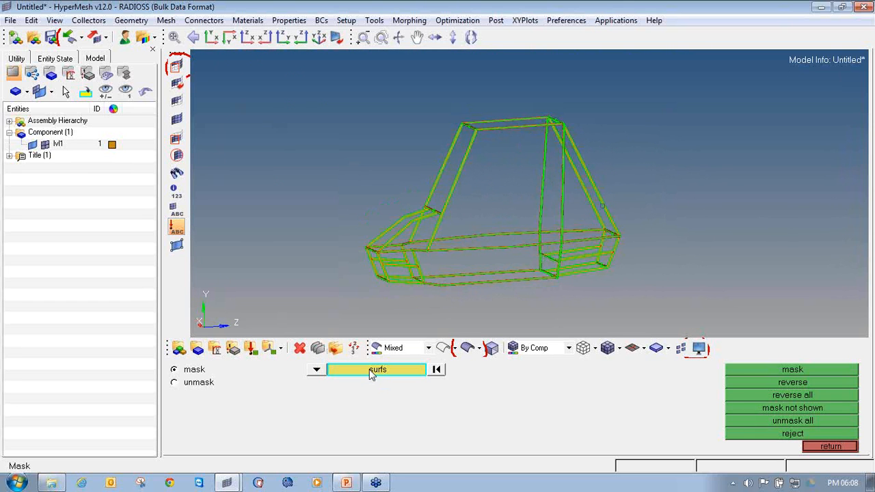
# - Mask all surfaces of the model and look closely at the upper corner of the hoop that remains displayed
pyautogui.click(398, 370)
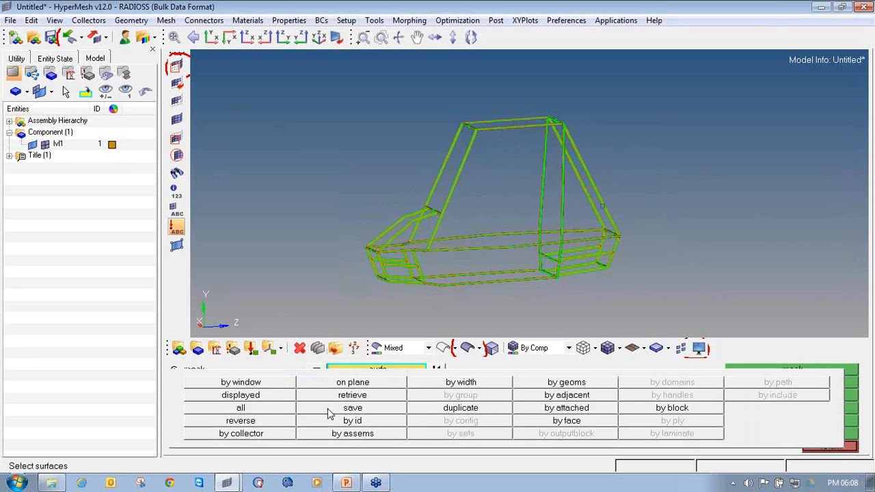
pyautogui.click(285, 408)
pyautogui.click(748, 370)
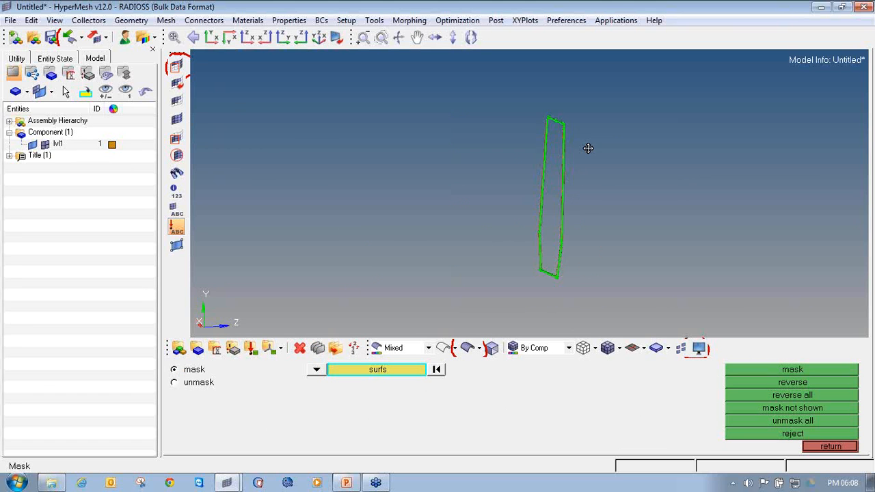
pyautogui.scroll(5, 543, 162)
pyautogui.scroll(5, 541, 181)
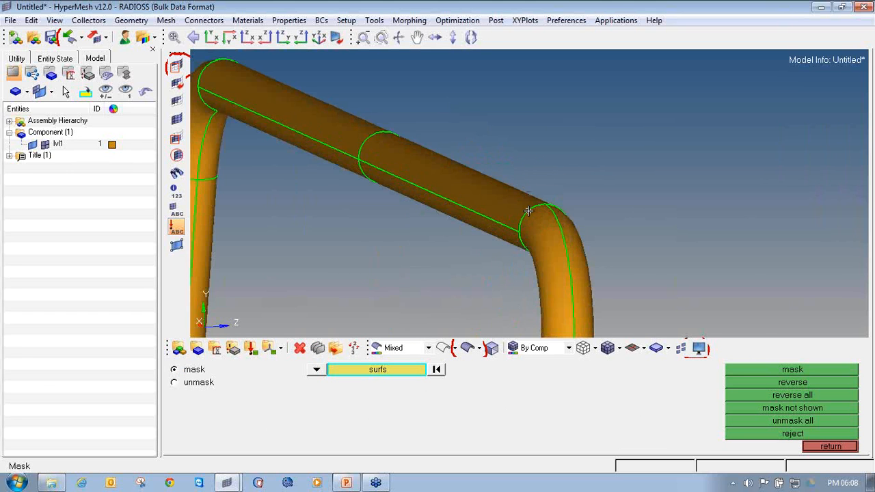
pyautogui.keyDown('ctrl'); pyautogui.moveTo(528, 211); pyautogui.dragTo(619, 233); pyautogui.keyUp('ctrl')
pyautogui.keyDown('ctrl'); pyautogui.moveTo(458, 230); pyautogui.dragTo(621, 231, button='right'); pyautogui.keyUp('ctrl')
# - Switch the mask entity type to solids, select the remaining hoop, and inspect it from its upper tube down to its base
pyautogui.click(532, 198)
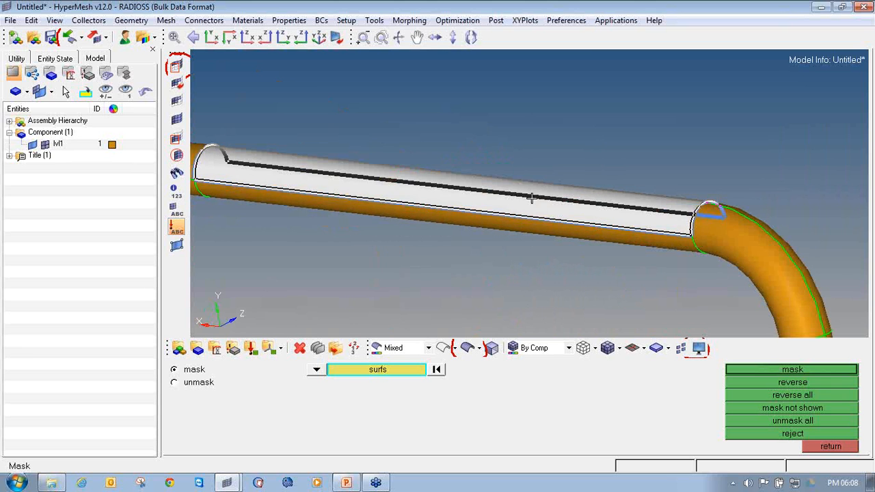
pyautogui.click(321, 371)
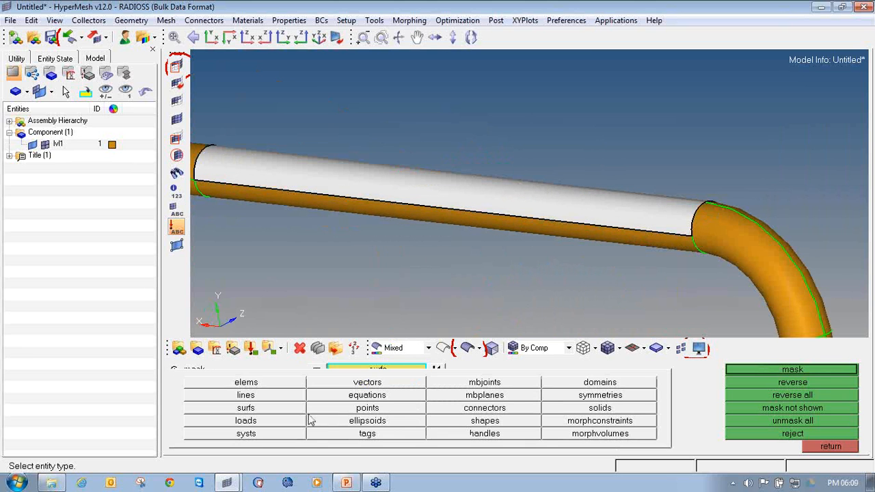
pyautogui.click(597, 408)
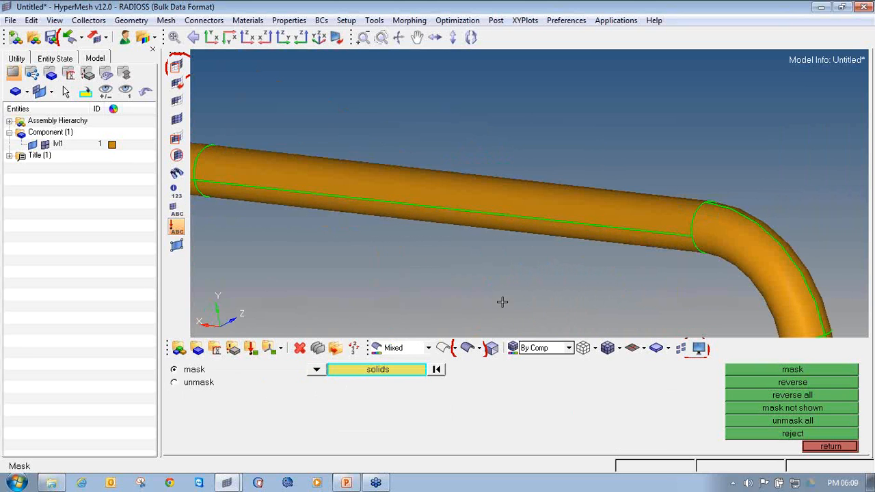
pyautogui.click(495, 219)
pyautogui.scroll(-5, 497, 220)
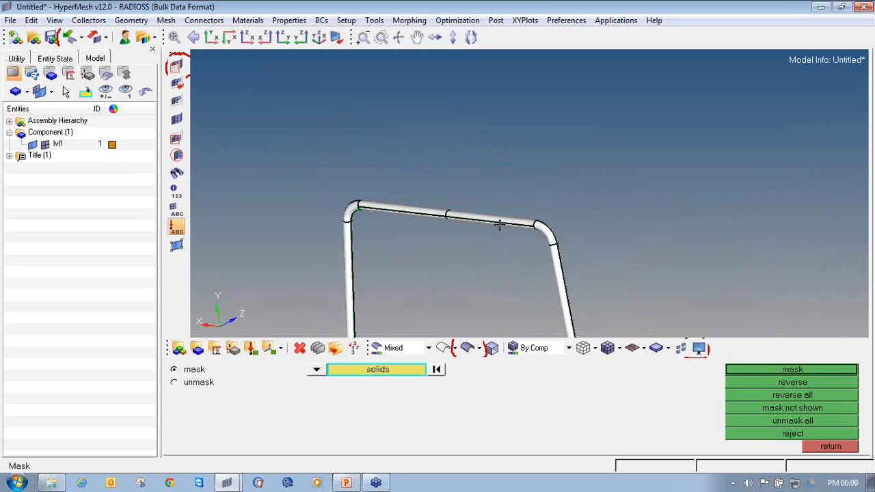
pyautogui.scroll(3, 500, 224)
pyautogui.scroll(-5, 499, 224)
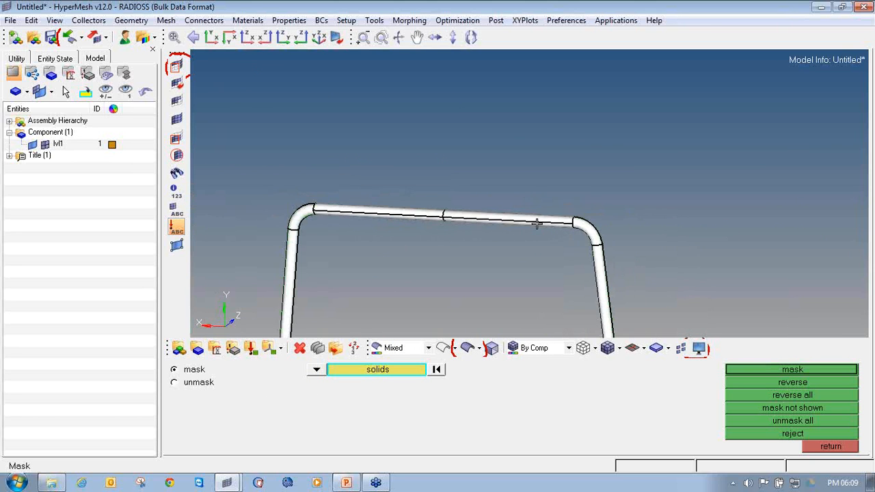
pyautogui.keyDown('ctrl'); pyautogui.moveTo(549, 309); pyautogui.dragTo(528, 206, button='right'); pyautogui.keyUp('ctrl')
pyautogui.keyDown('ctrl'); pyautogui.moveTo(531, 296); pyautogui.dragTo(527, 194, button='right'); pyautogui.keyUp('ctrl')
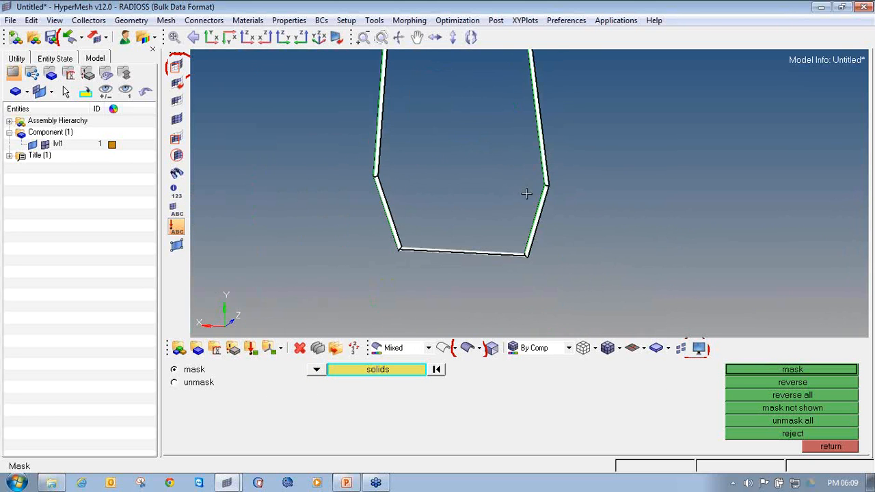
# - Display the geometry as wireframe and examine the inner and outer outlines of the selected hoop
pyautogui.click(446, 348)
pyautogui.moveTo(443, 276)
pyautogui.keyDown('ctrl'); pyautogui.mouseDown()
pyautogui.moveTo(500, 259)
pyautogui.moveTo(410, 268)
pyautogui.moveTo(479, 267)
pyautogui.moveTo(456, 251)
pyautogui.moveTo(523, 260)
pyautogui.moveTo(420, 271)
pyautogui.moveTo(420, 243)
pyautogui.moveTo(422, 279)
pyautogui.moveTo(440, 270)
pyautogui.mouseUp(); pyautogui.keyUp('ctrl')
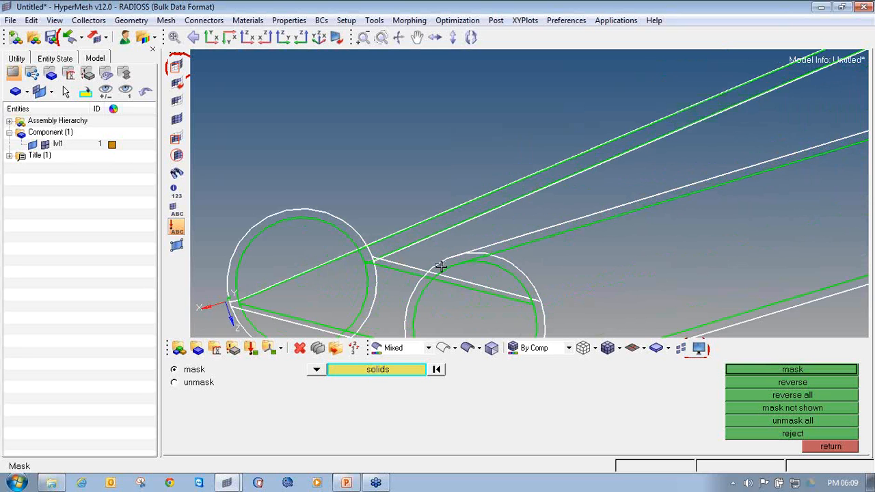
pyautogui.moveTo(440, 266)
pyautogui.keyDown('ctrl'); pyautogui.mouseDown()
pyautogui.moveTo(625, 228)
pyautogui.moveTo(600, 244)
pyautogui.moveTo(420, 252)
pyautogui.moveTo(451, 272)
pyautogui.mouseUp(); pyautogui.keyUp('ctrl')
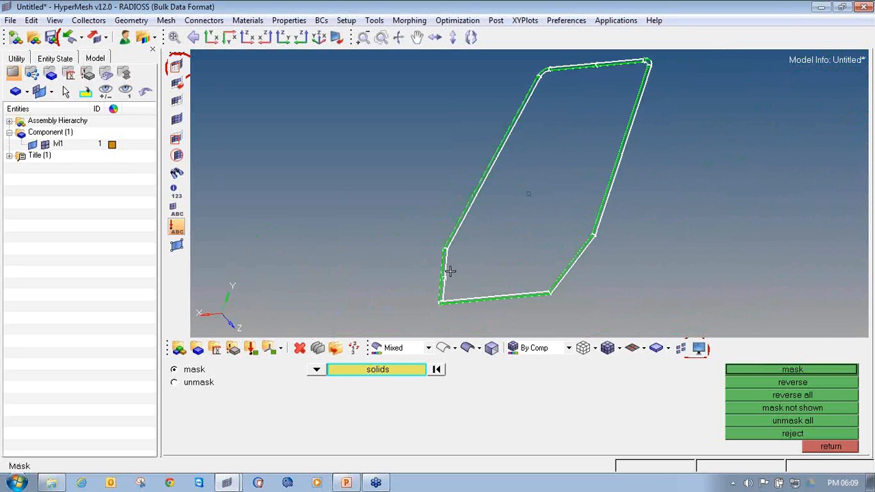
pyautogui.scroll(-3, 630, 242)
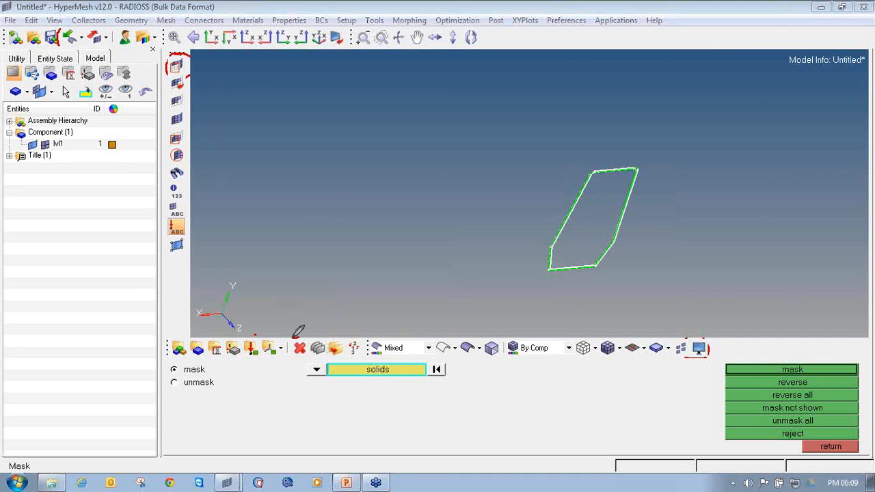
# - Unmask all entities to bring back the full cage, and leave the Mask tool
pyautogui.moveTo(298, 331); pyautogui.dragTo(296, 336)
pyautogui.click(807, 423)
pyautogui.click(822, 448)
# - Delete all solids in the model without their bounding surfaces or associated elements, and leave the Delete tool
pyautogui.click(300, 350)
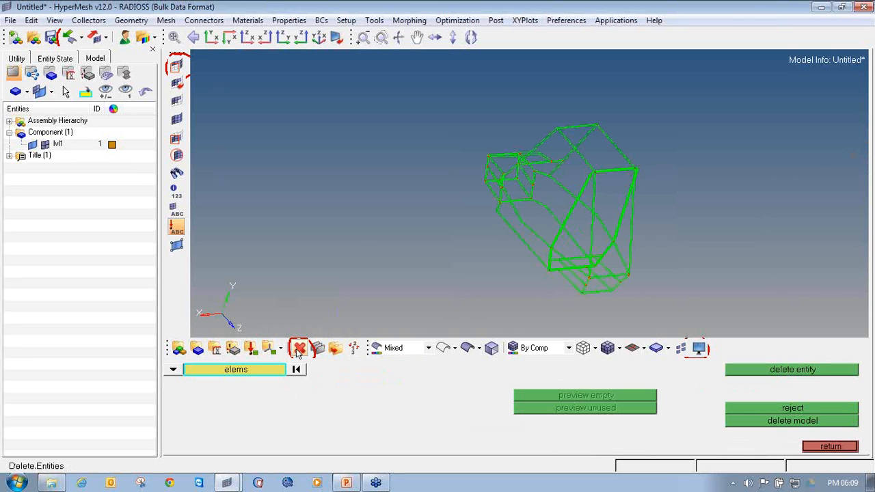
pyautogui.click(170, 371)
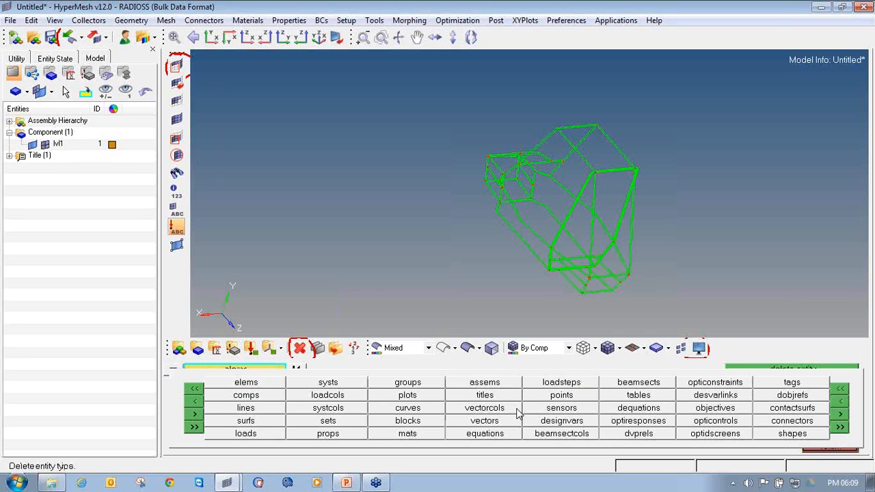
pyautogui.click(841, 413)
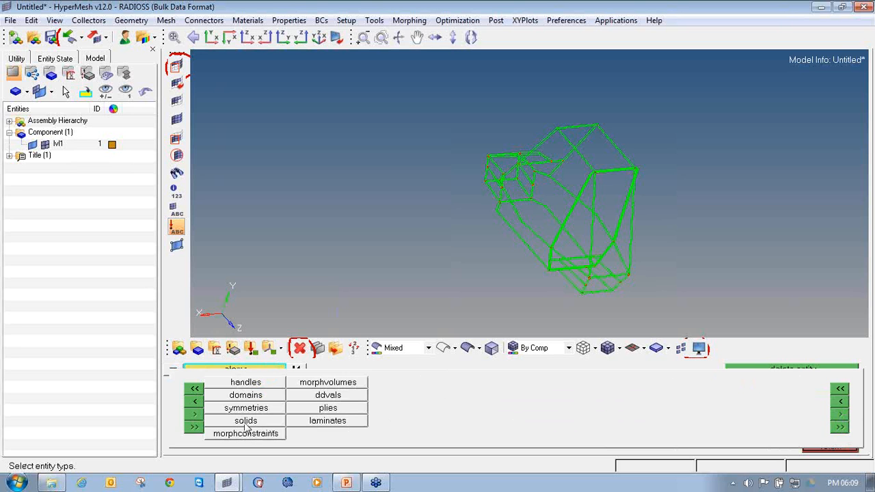
pyautogui.click(246, 421)
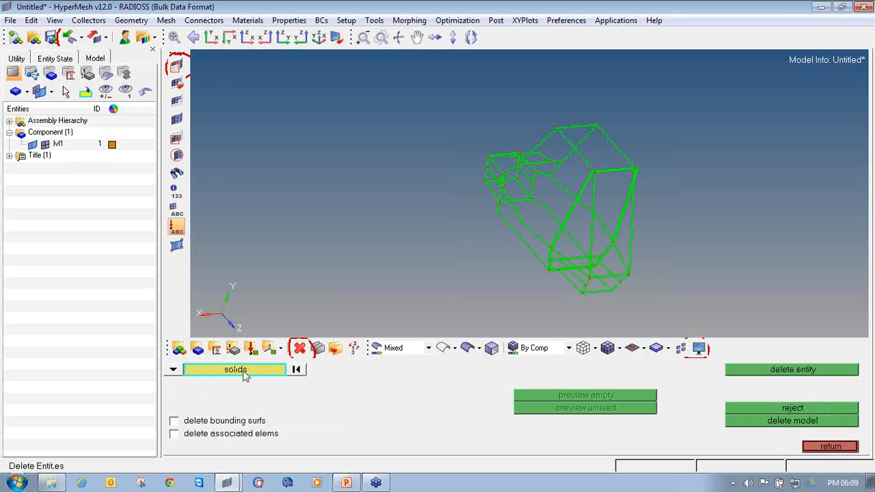
pyautogui.click(245, 373)
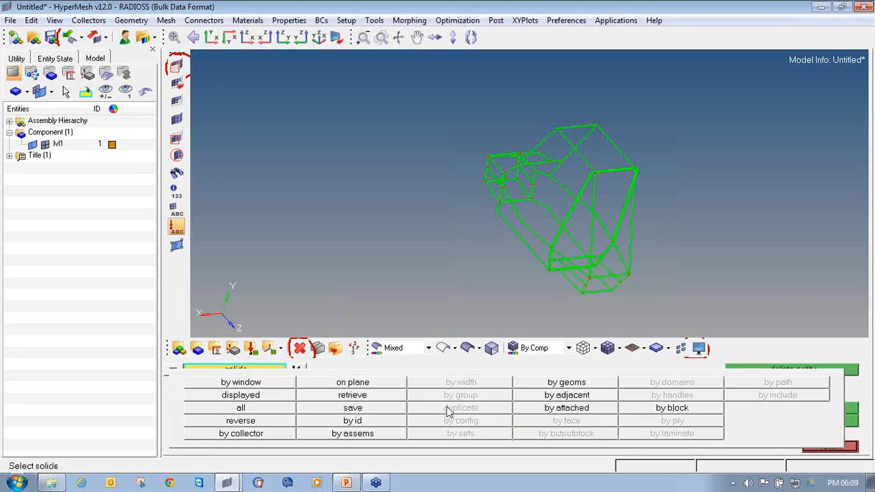
pyautogui.click(277, 409)
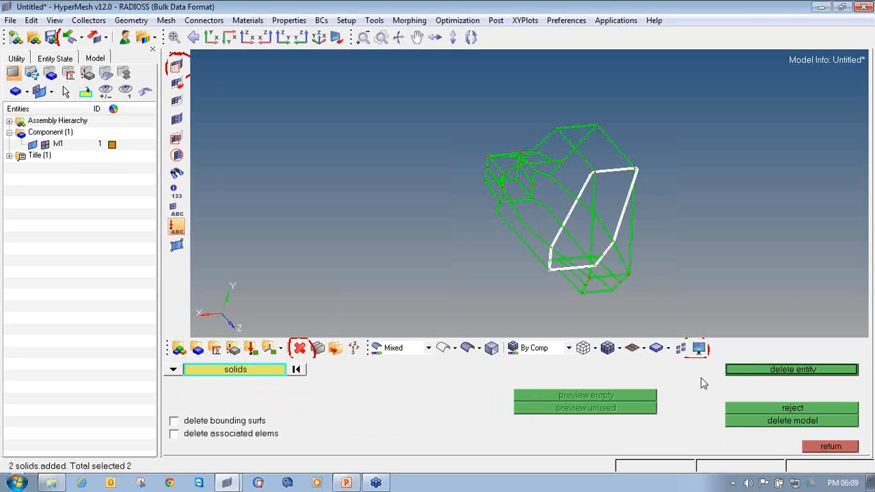
pyautogui.click(764, 373)
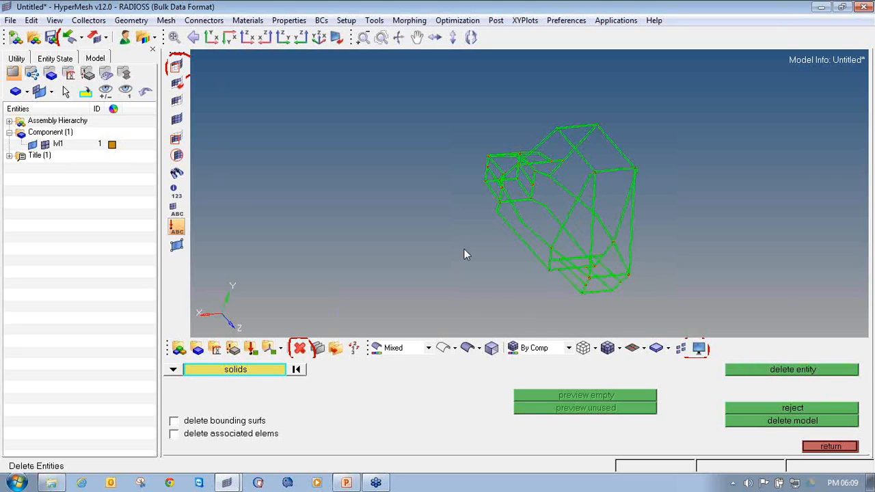
pyautogui.keyDown('ctrl'); pyautogui.moveTo(464, 255); pyautogui.dragTo(533, 257); pyautogui.keyUp('ctrl')
pyautogui.keyDown('ctrl'); pyautogui.moveTo(549, 120); pyautogui.dragTo(594, 192); pyautogui.keyUp('ctrl')
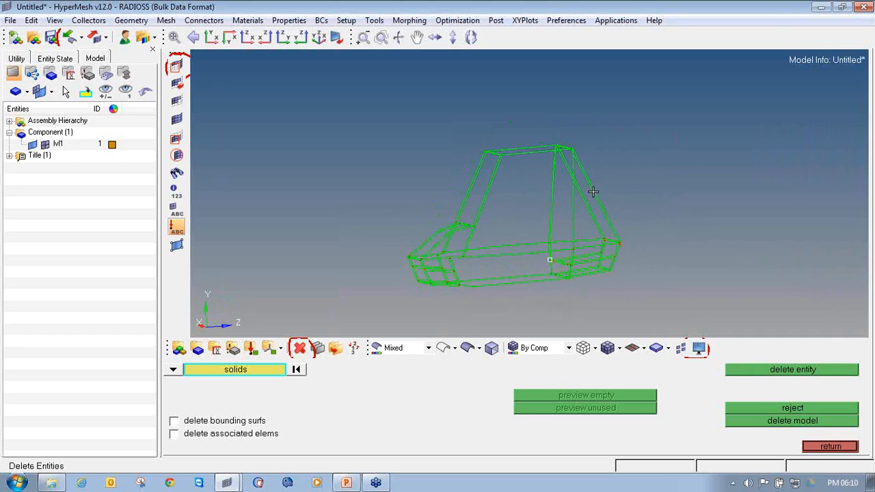
pyautogui.click(830, 446)
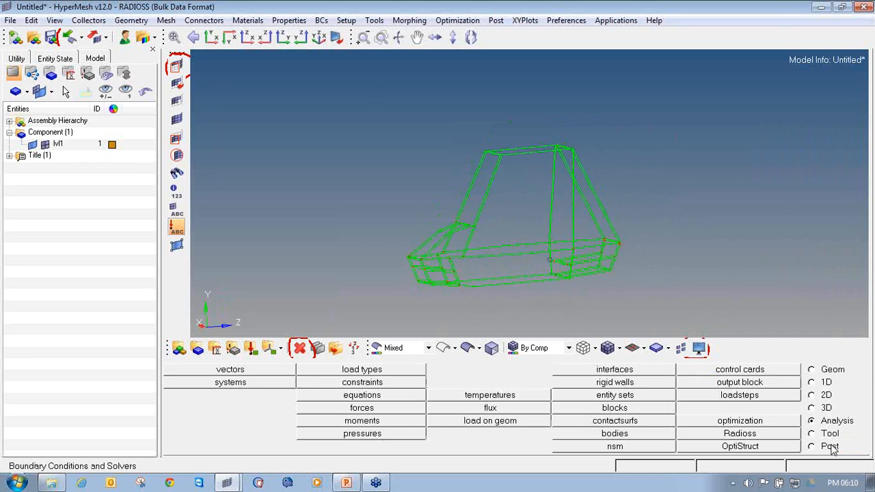
# - Display the roll cage as shaded geometry with surface edges and check its front lower frame
pyautogui.click(467, 348)
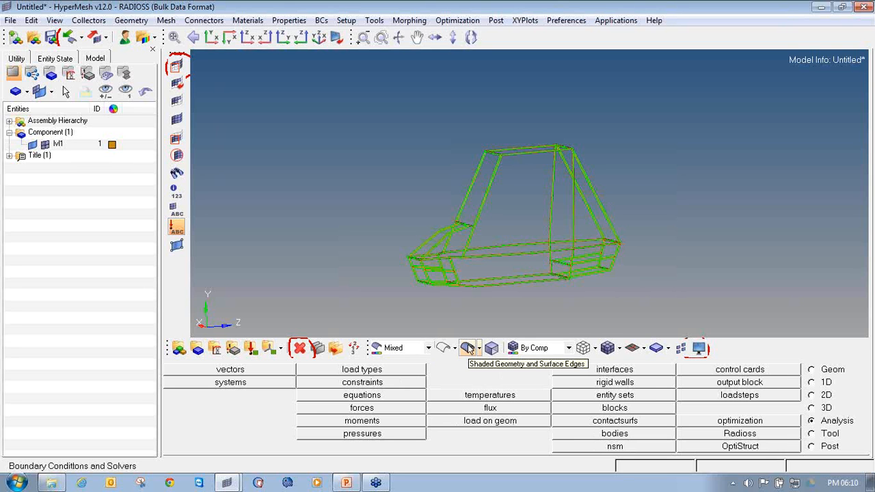
pyautogui.click(468, 348)
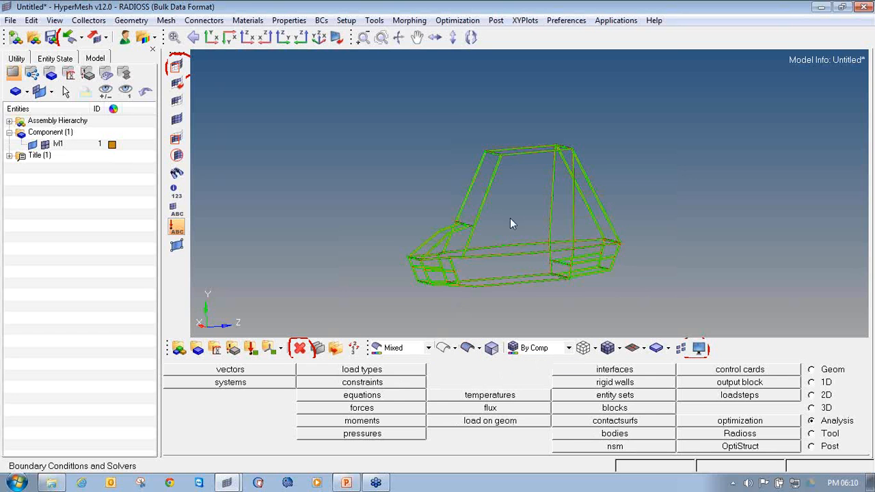
pyautogui.scroll(6, 472, 263)
pyautogui.scroll(-8, 472, 263)
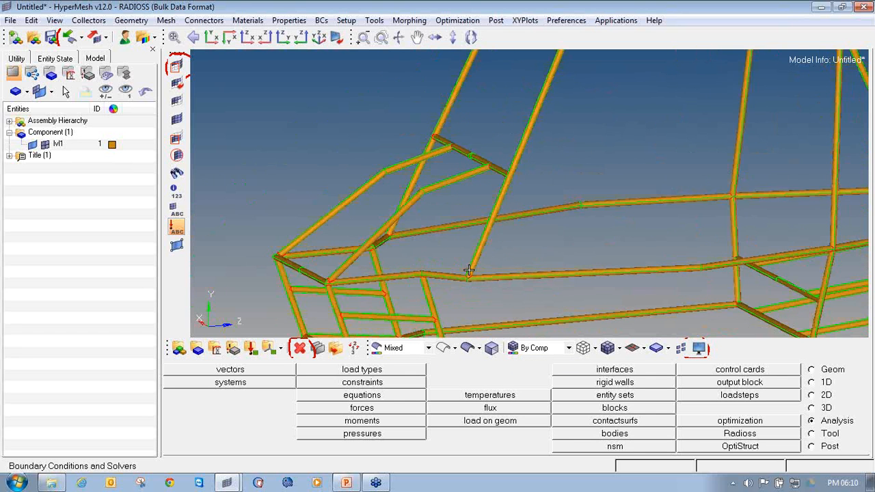
# - Set up the Midsurface tool for auto midsurface extraction with the incomplete solid option
pyautogui.keyDown('ctrl'); pyautogui.moveTo(446, 271); pyautogui.dragTo(455, 249, button='right'); pyautogui.keyUp('ctrl')
pyautogui.click(830, 372)
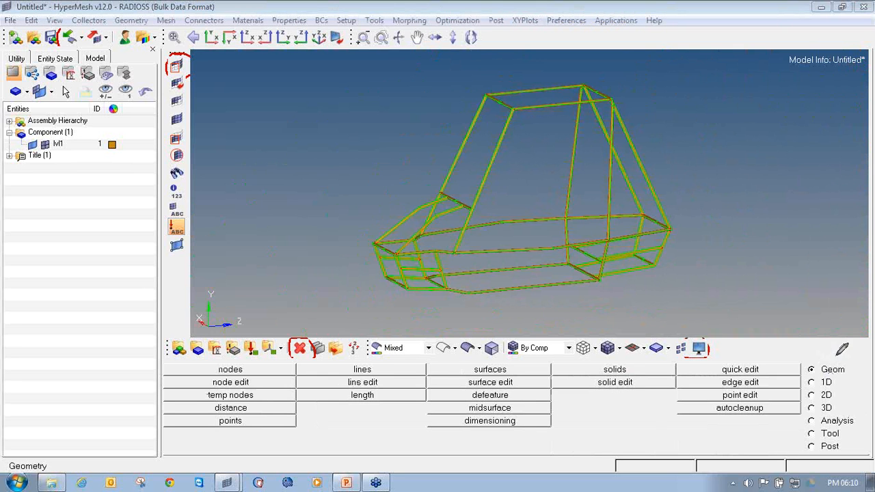
pyautogui.moveTo(834, 355)
pyautogui.mouseDown()
pyautogui.moveTo(805, 364)
pyautogui.moveTo(809, 379)
pyautogui.moveTo(835, 355)
pyautogui.mouseUp()
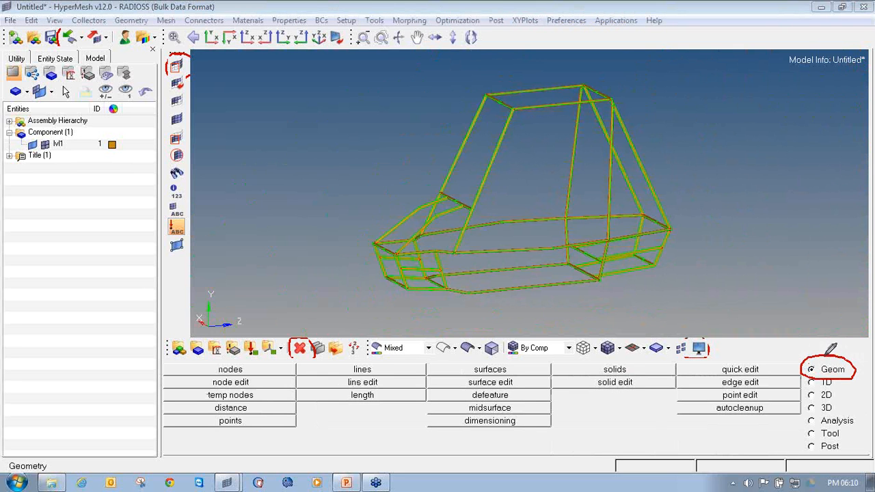
pyautogui.moveTo(459, 413)
pyautogui.mouseDown()
pyautogui.moveTo(513, 413)
pyautogui.moveTo(517, 402)
pyautogui.moveTo(462, 414)
pyautogui.mouseUp()
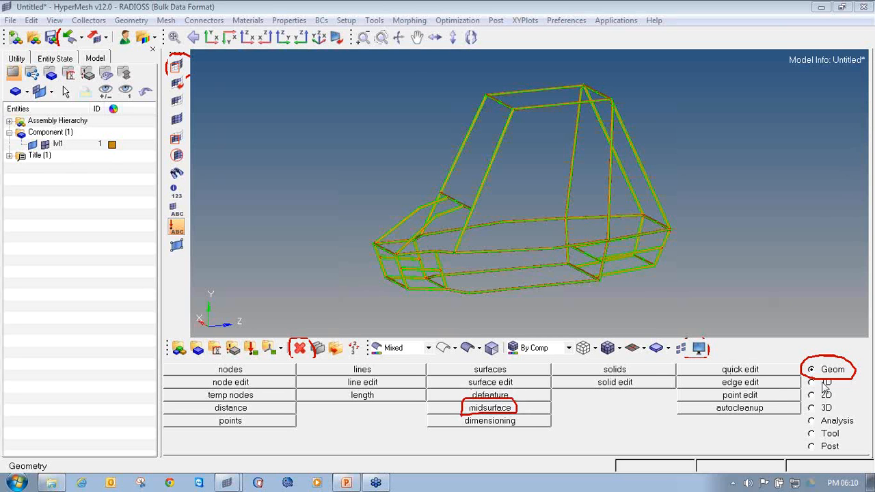
pyautogui.click(504, 409)
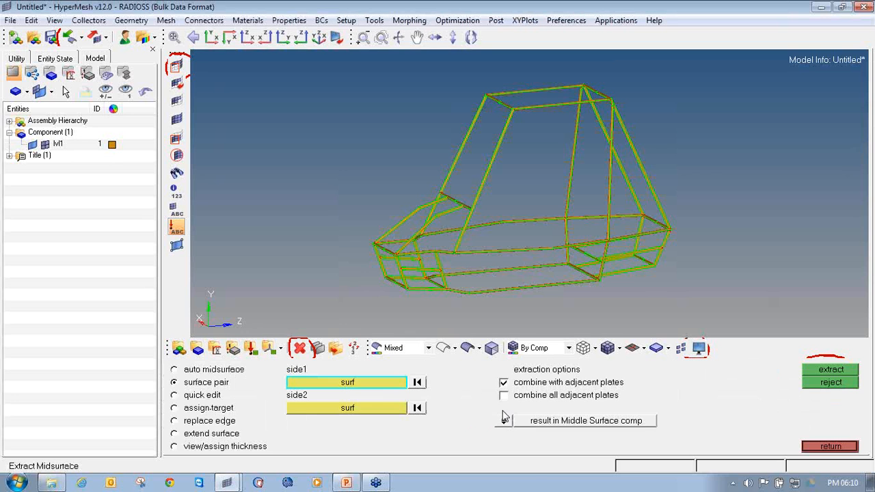
pyautogui.click(236, 373)
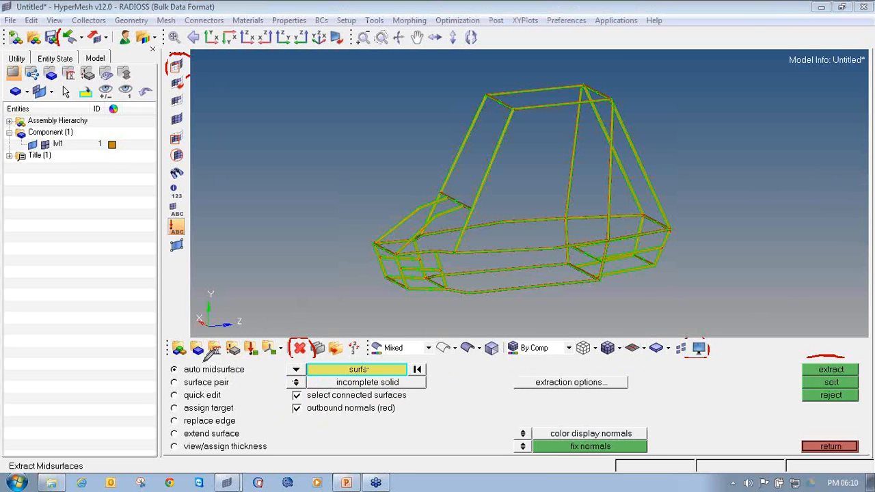
pyautogui.moveTo(200, 363)
pyautogui.mouseDown()
pyautogui.moveTo(171, 376)
pyautogui.moveTo(253, 370)
pyautogui.moveTo(181, 364)
pyautogui.mouseUp()
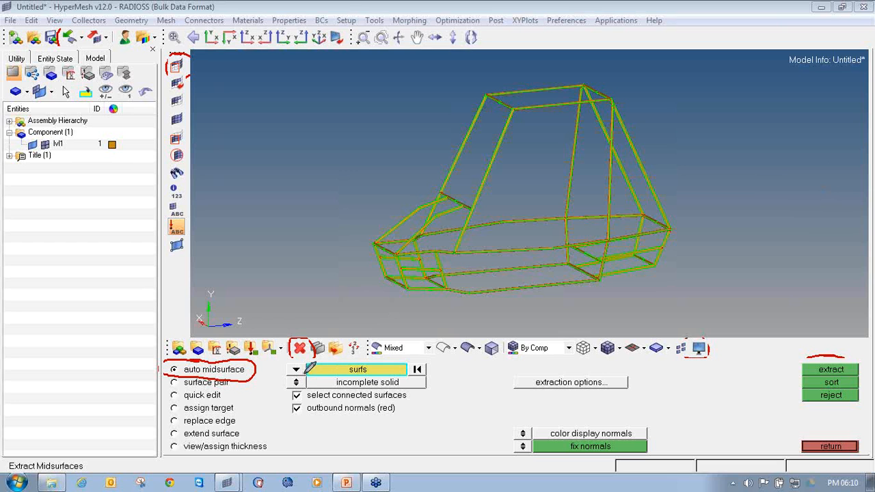
pyautogui.moveTo(301, 375)
pyautogui.mouseDown()
pyautogui.moveTo(305, 385)
pyautogui.moveTo(356, 393)
pyautogui.moveTo(434, 381)
pyautogui.moveTo(303, 376)
pyautogui.mouseUp()
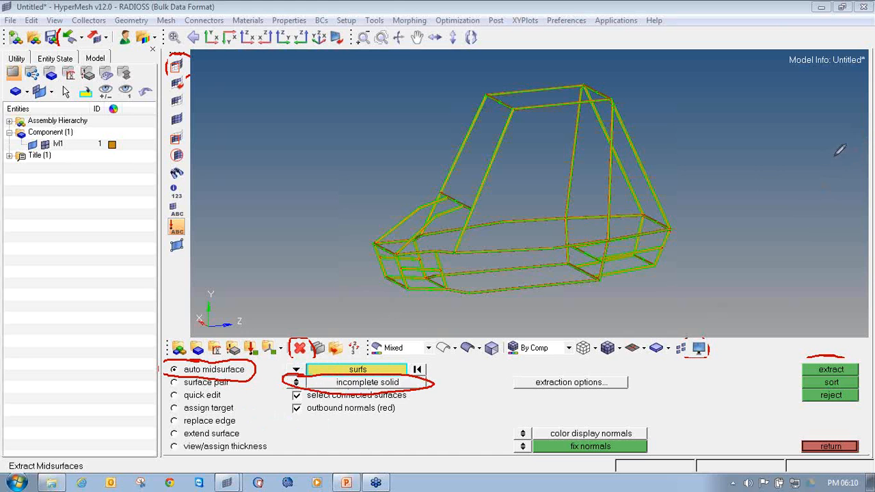
pyautogui.click(298, 383)
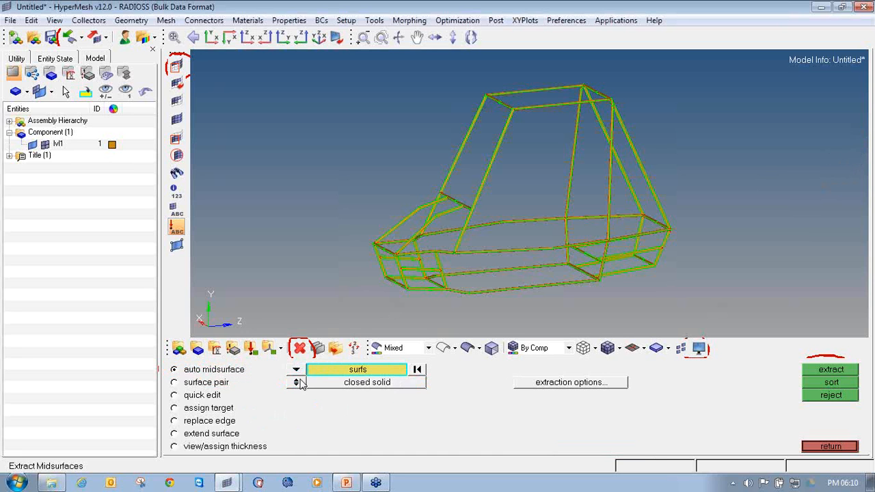
pyautogui.click(299, 383)
# - Extract midsurfaces from all surfaces of the roll cage with outbound normals turned off
pyautogui.click(351, 370)
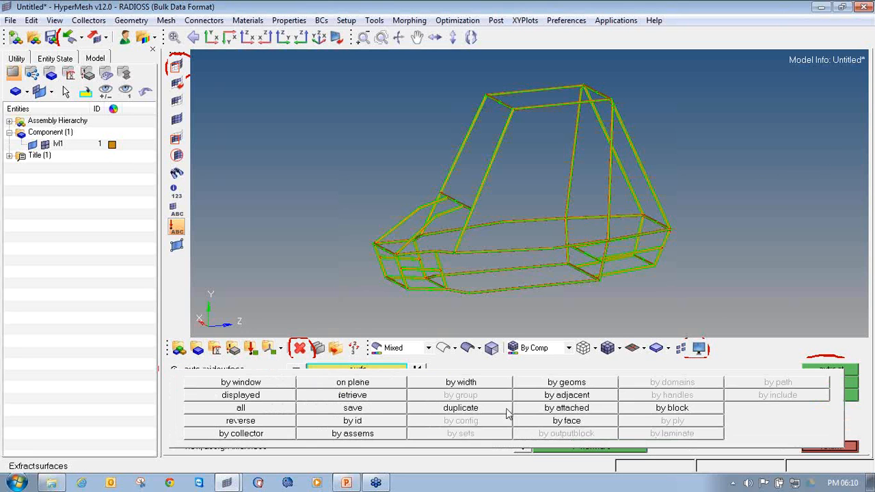
pyautogui.click(262, 410)
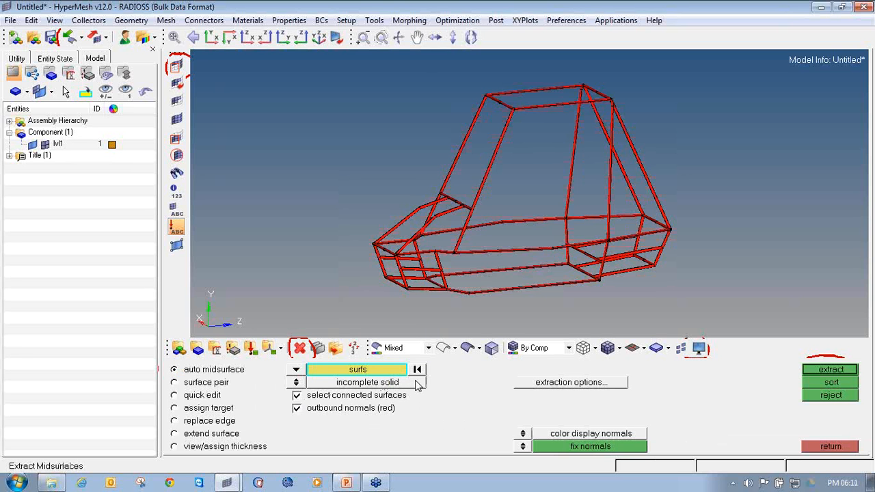
pyautogui.keyDown('ctrl'); pyautogui.moveTo(538, 245); pyautogui.dragTo(574, 264); pyautogui.keyUp('ctrl')
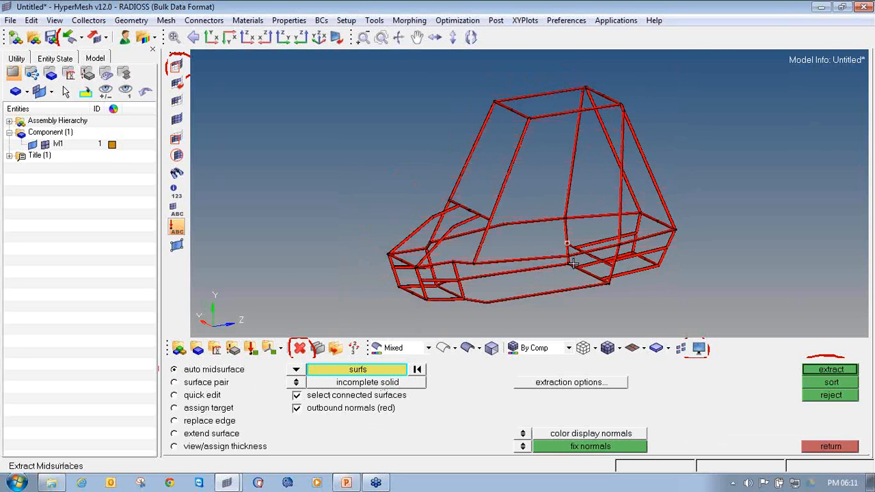
pyautogui.keyDown('ctrl'); pyautogui.scroll(6, 458, 237); pyautogui.keyUp('ctrl')
pyautogui.keyDown('ctrl'); pyautogui.scroll(-4, 459, 237); pyautogui.keyUp('ctrl')
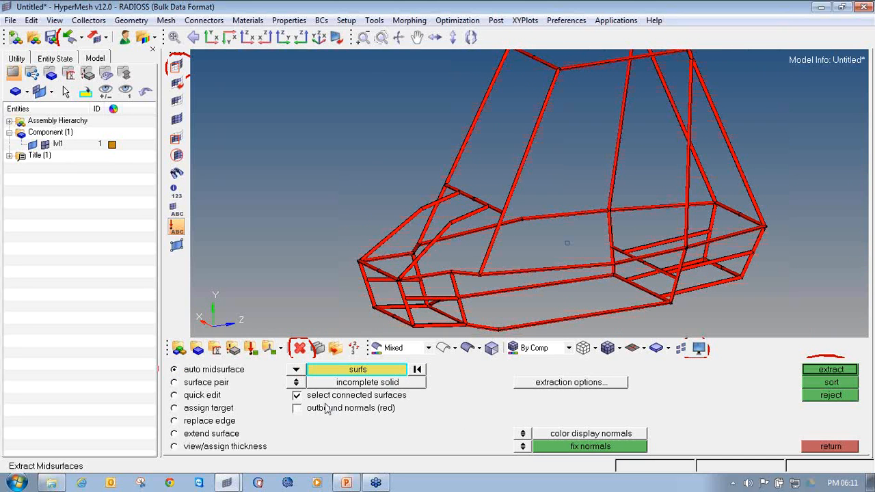
pyautogui.click(356, 370)
pyautogui.click(831, 370)
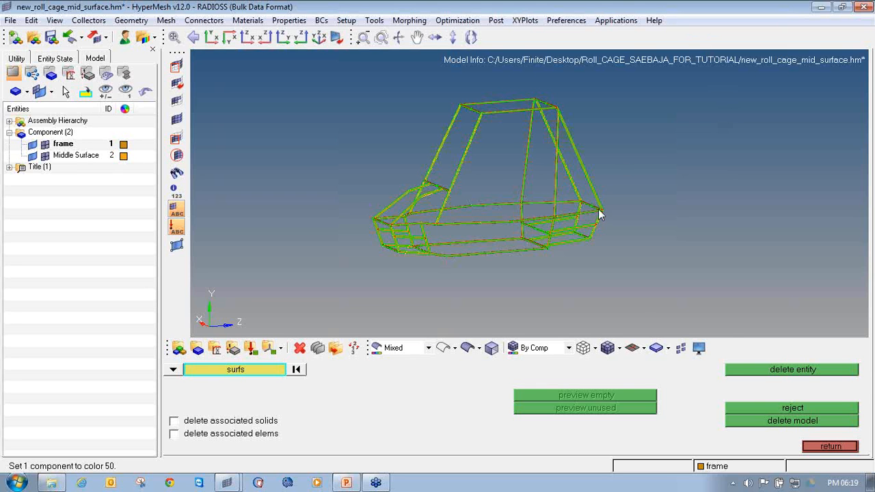
# - Leave the Delete tool and inspect the Middle Surface component with the frame geometry hidden, from different angles
pyautogui.click(833, 447)
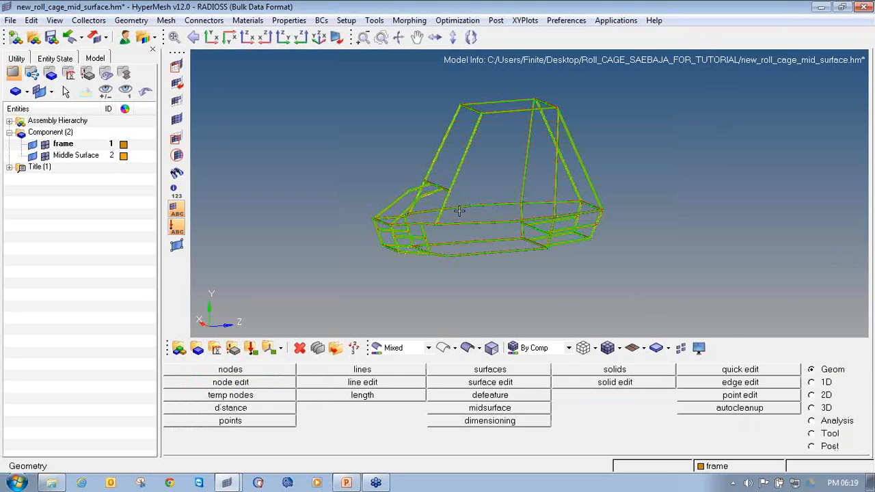
pyautogui.click(491, 408)
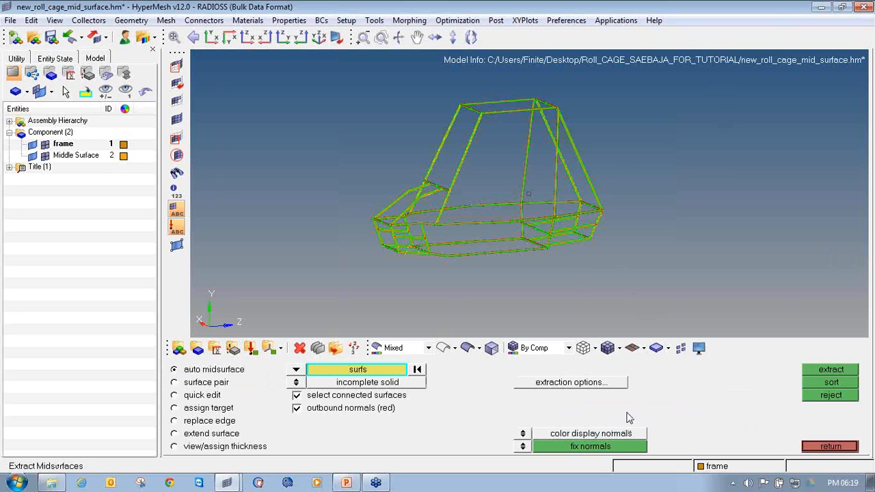
pyautogui.click(824, 448)
pyautogui.scroll(5, 506, 250)
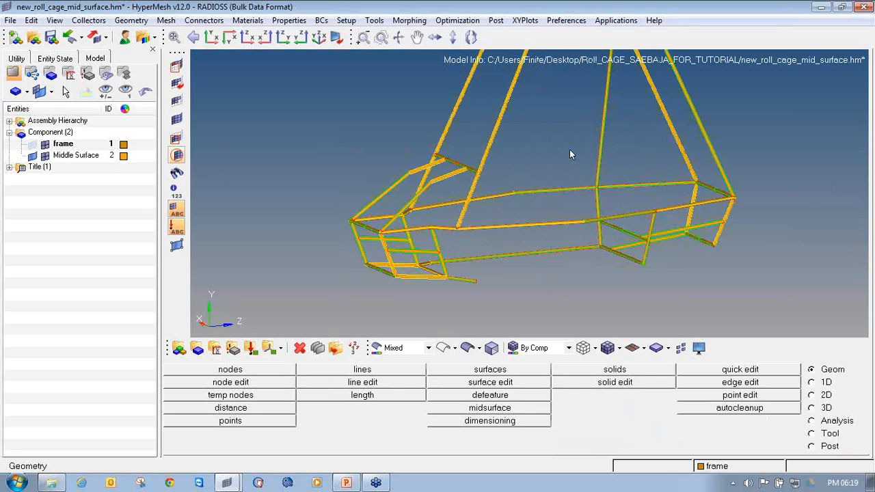
pyautogui.keyDown('ctrl'); pyautogui.moveTo(674, 188); pyautogui.dragTo(440, 160); pyautogui.keyUp('ctrl')
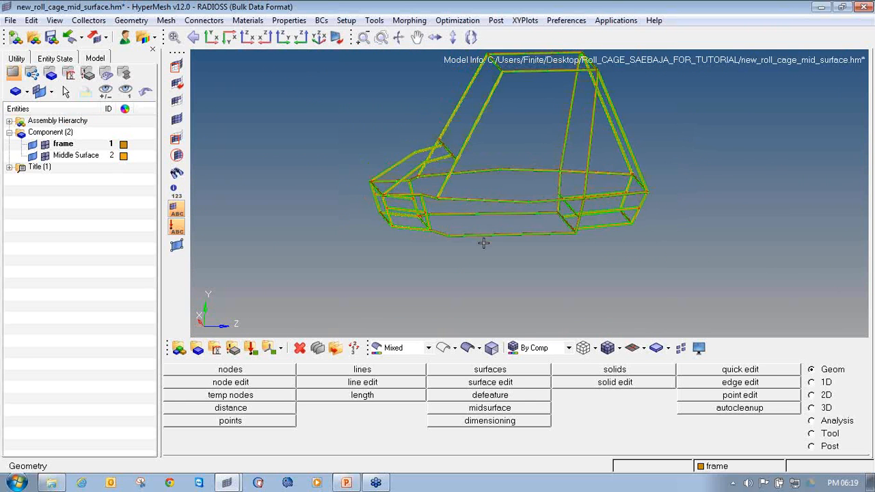
# - Mask the surfaces of the long lower side tube and reverse all masking to isolate that tube
pyautogui.scroll(2, 484, 243)
pyautogui.scroll(3, 491, 233)
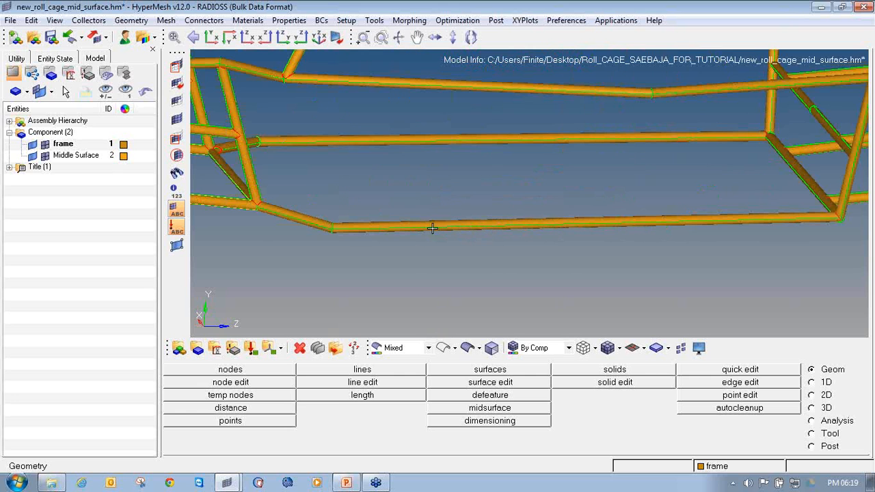
pyautogui.click(177, 66)
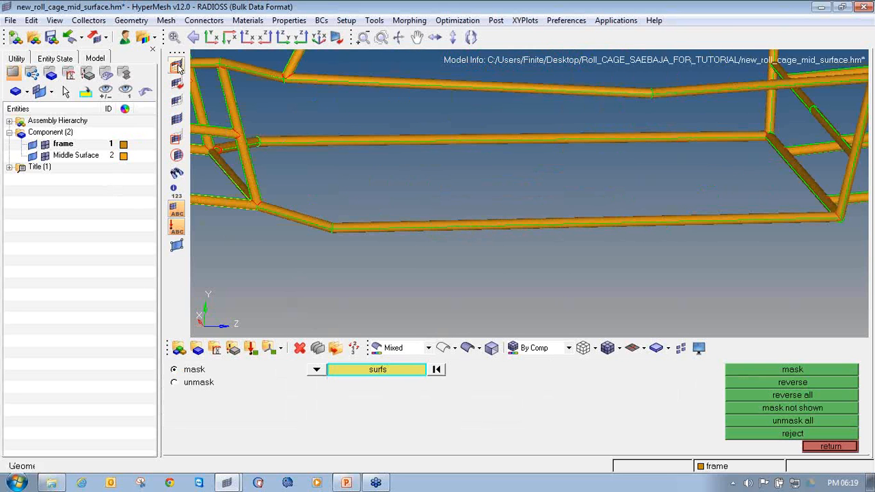
pyautogui.keyDown('shift'); pyautogui.moveTo(433, 205); pyautogui.dragTo(457, 262); pyautogui.keyUp('shift')
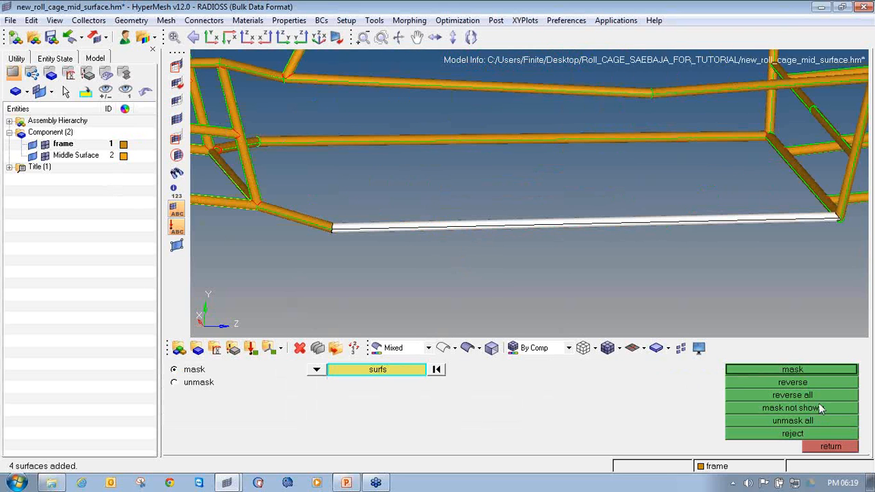
pyautogui.click(803, 372)
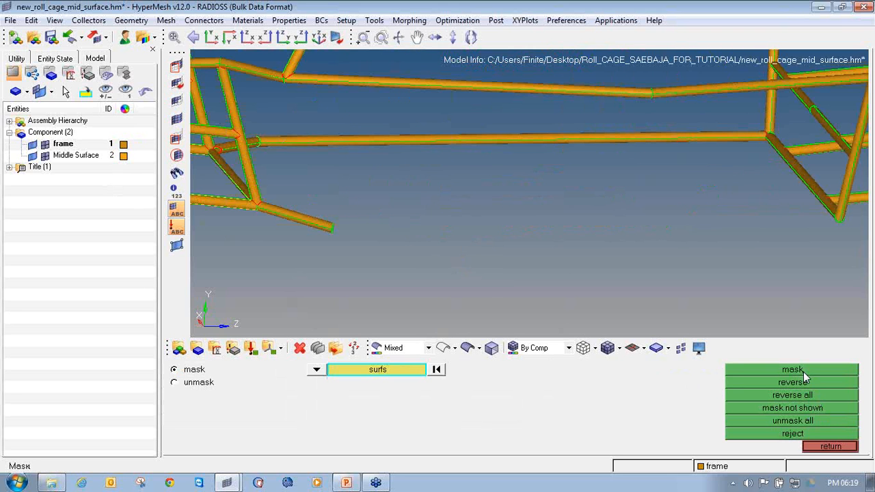
pyautogui.click(830, 448)
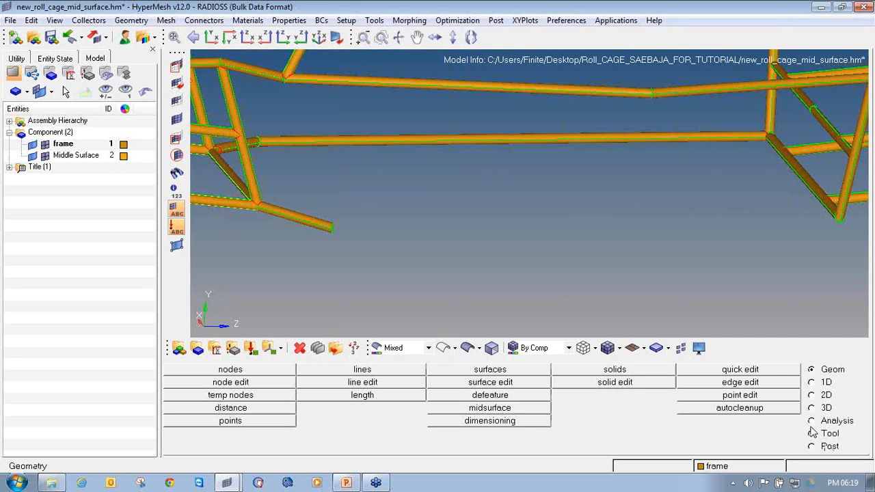
pyautogui.press('F5')
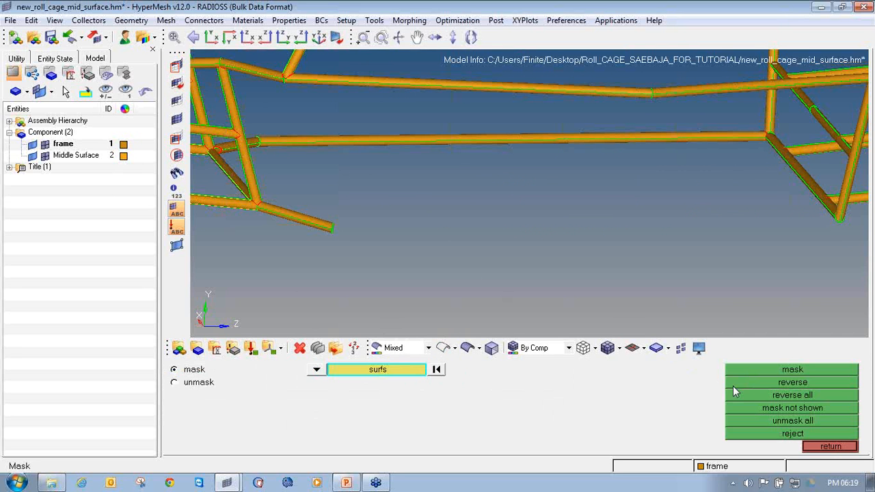
pyautogui.click(744, 394)
pyautogui.click(825, 448)
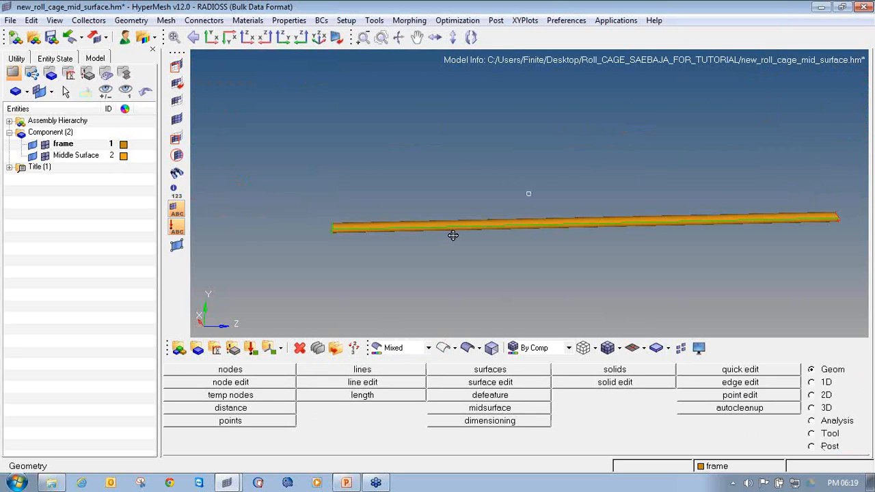
# - Examine the inner and outer wall edges at the open end of the isolated tube
pyautogui.keyDown('ctrl'); pyautogui.moveTo(452, 235); pyautogui.dragTo(561, 240); pyautogui.keyUp('ctrl')
pyautogui.keyDown('ctrl'); pyautogui.scroll(8, 451, 283); pyautogui.keyUp('ctrl')
pyautogui.keyDown('ctrl'); pyautogui.moveTo(498, 272); pyautogui.dragTo(306, 236, button='right'); pyautogui.keyUp('ctrl')
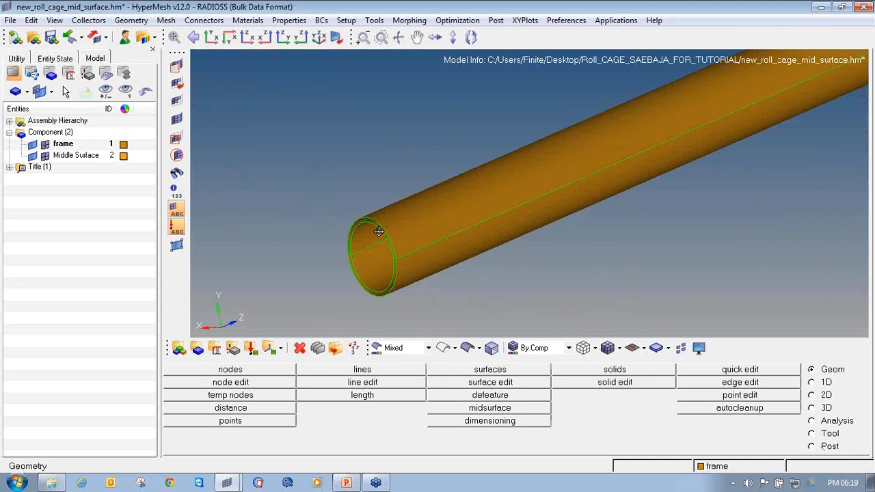
pyautogui.moveTo(379, 231)
pyautogui.keyDown('ctrl'); pyautogui.mouseDown()
pyautogui.moveTo(426, 225)
pyautogui.moveTo(434, 274)
pyautogui.moveTo(365, 259)
pyautogui.moveTo(356, 279)
pyautogui.moveTo(385, 231)
pyautogui.mouseUp(); pyautogui.keyUp('ctrl')
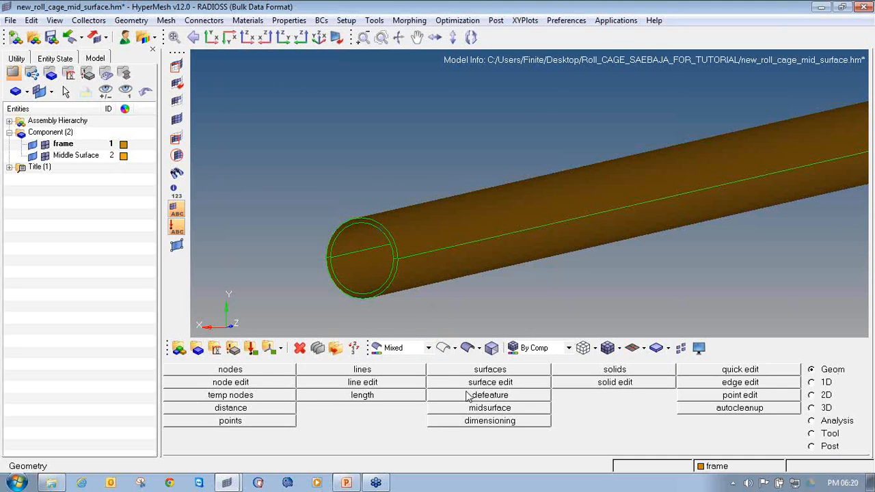
pyautogui.click(490, 409)
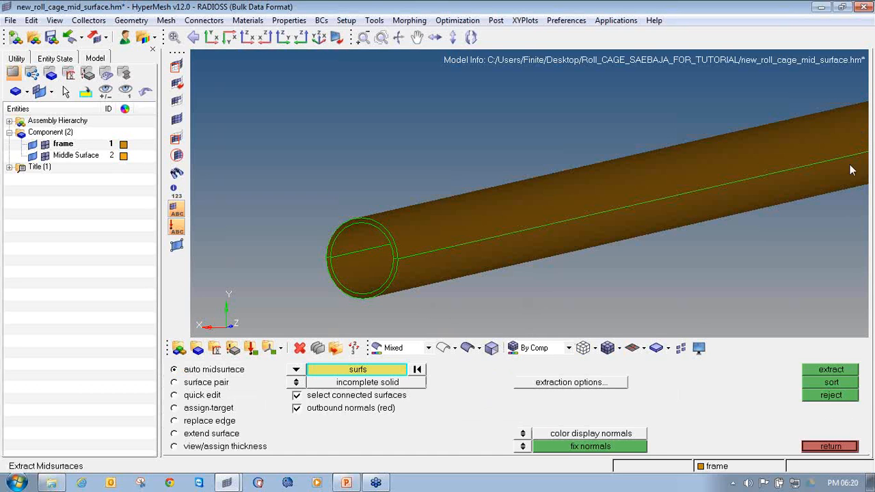
pyautogui.click(825, 447)
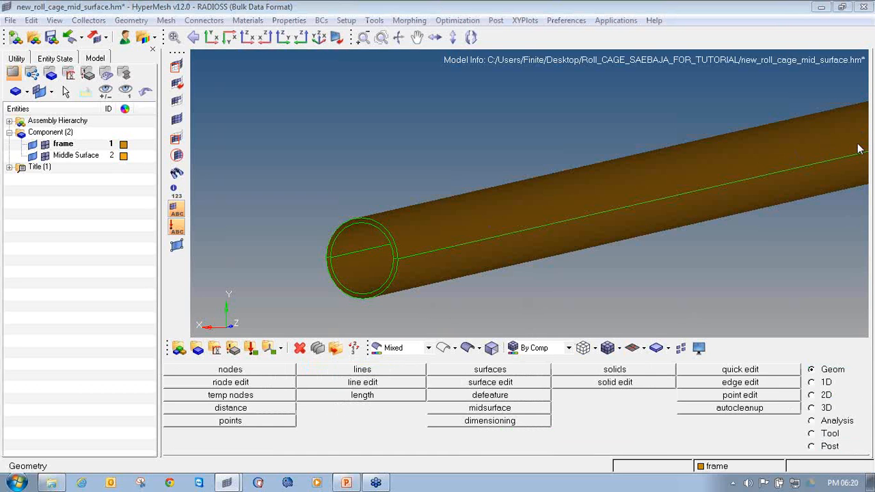
# - Extract a surface-pair midsurface between the tube's upper outer and inner surfaces, combining with adjacent plates in the Middle Surface component
pyautogui.moveTo(823, 357)
pyautogui.mouseDown()
pyautogui.moveTo(806, 380)
pyautogui.moveTo(861, 362)
pyautogui.moveTo(838, 357)
pyautogui.mouseUp()
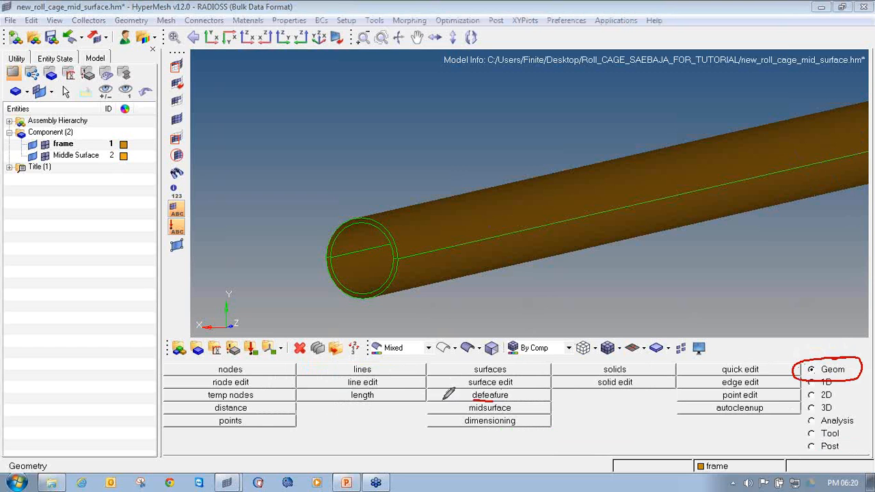
pyautogui.moveTo(452, 400)
pyautogui.mouseDown()
pyautogui.moveTo(482, 421)
pyautogui.moveTo(551, 404)
pyautogui.moveTo(472, 403)
pyautogui.mouseUp()
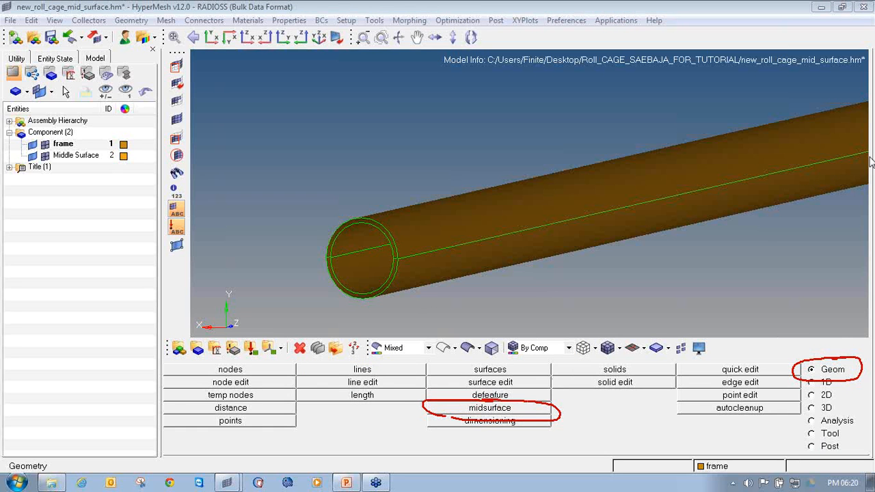
pyautogui.click(505, 413)
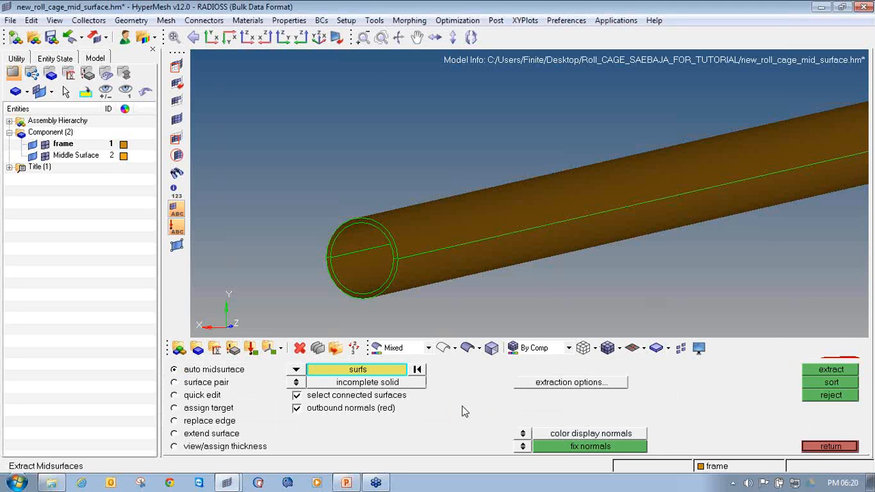
pyautogui.click(217, 383)
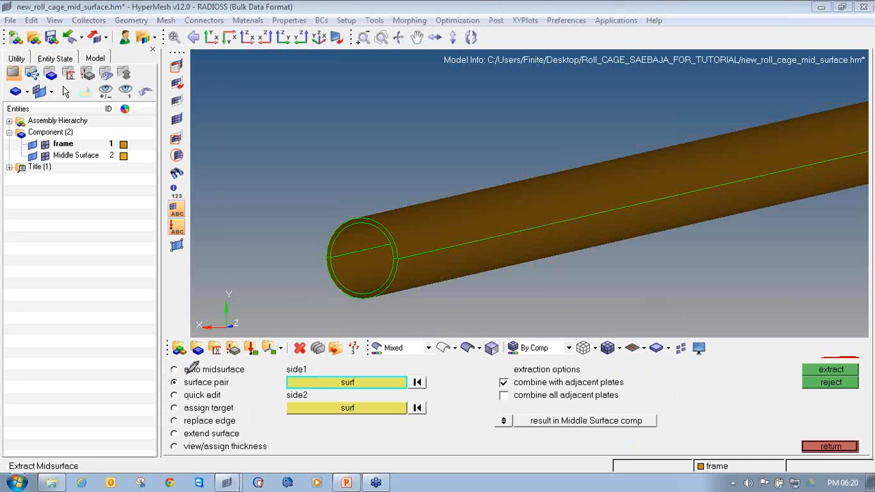
pyautogui.moveTo(183, 375)
pyautogui.mouseDown()
pyautogui.moveTo(171, 382)
pyautogui.moveTo(233, 390)
pyautogui.moveTo(179, 377)
pyautogui.mouseUp()
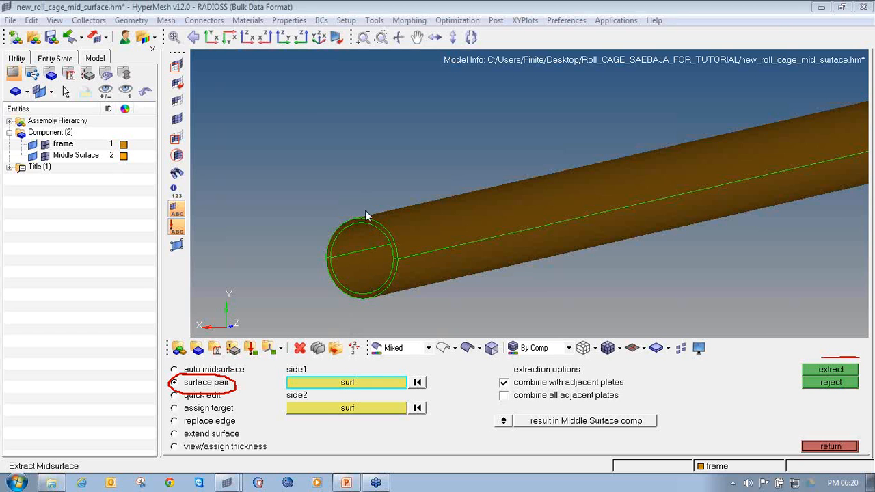
pyautogui.scroll(5, 365, 219)
pyautogui.click(414, 226)
pyautogui.scroll(3, 395, 244)
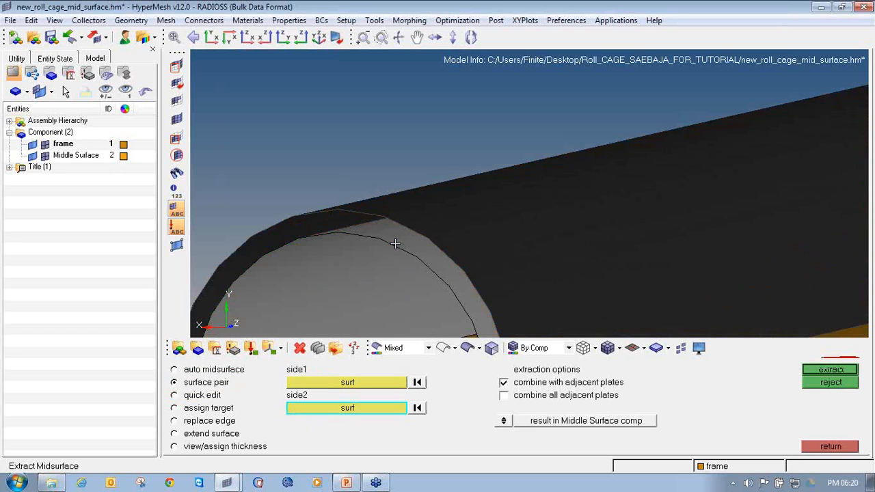
pyautogui.click(829, 370)
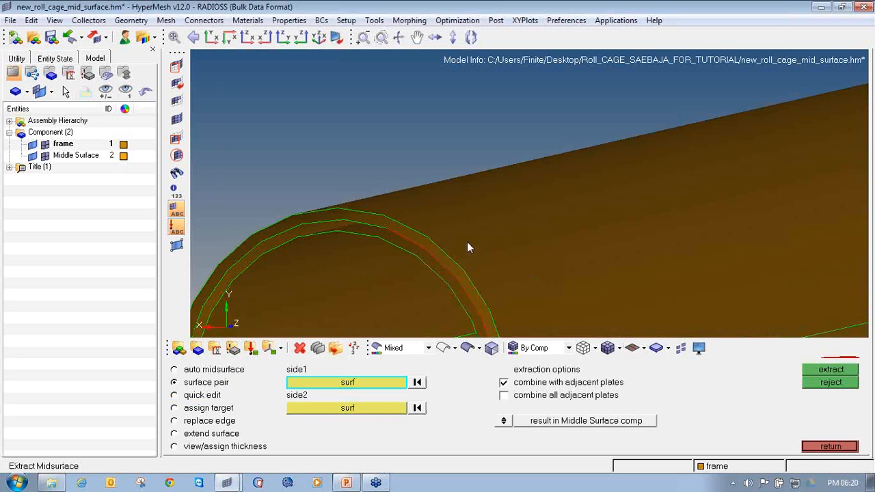
# - Extract a surface-pair midsurface between the isolated tube's lower outer and inner surfaces, combining with adjacent plates in the Middle Surface component
pyautogui.scroll(-3, 459, 178)
pyautogui.scroll(4, 352, 231)
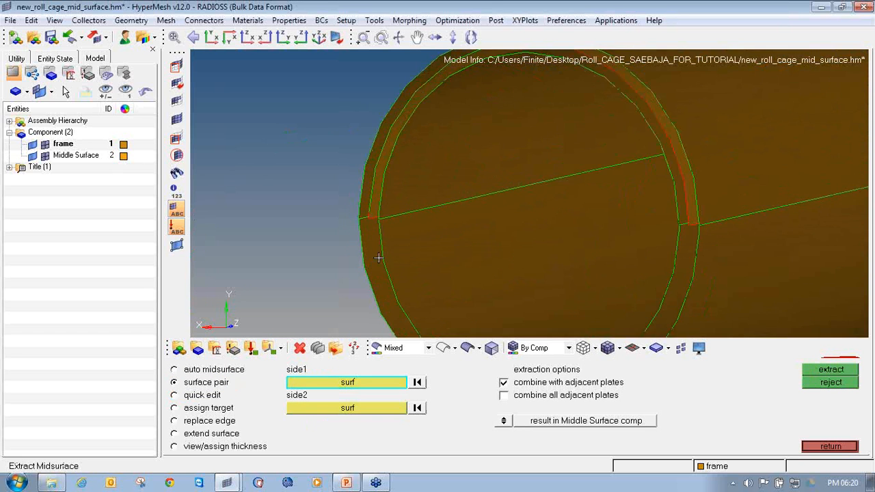
pyautogui.click(371, 257)
pyautogui.click(413, 258)
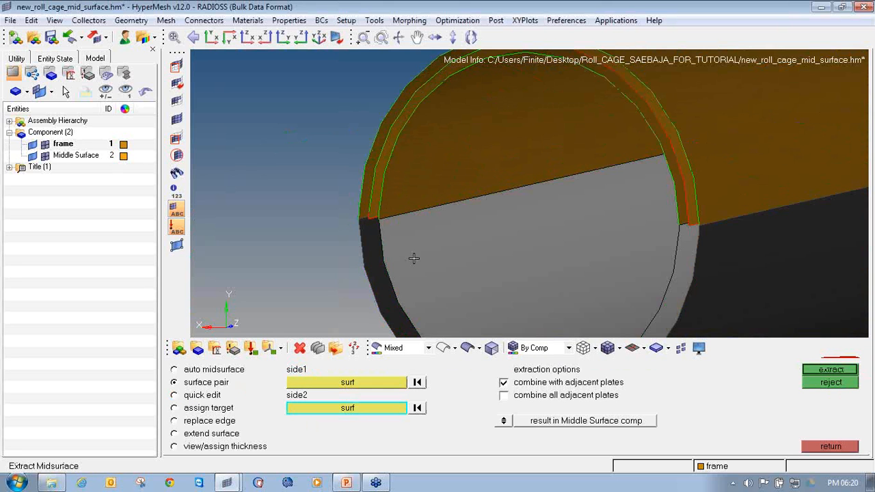
pyautogui.click(824, 370)
pyautogui.scroll(-4, 513, 236)
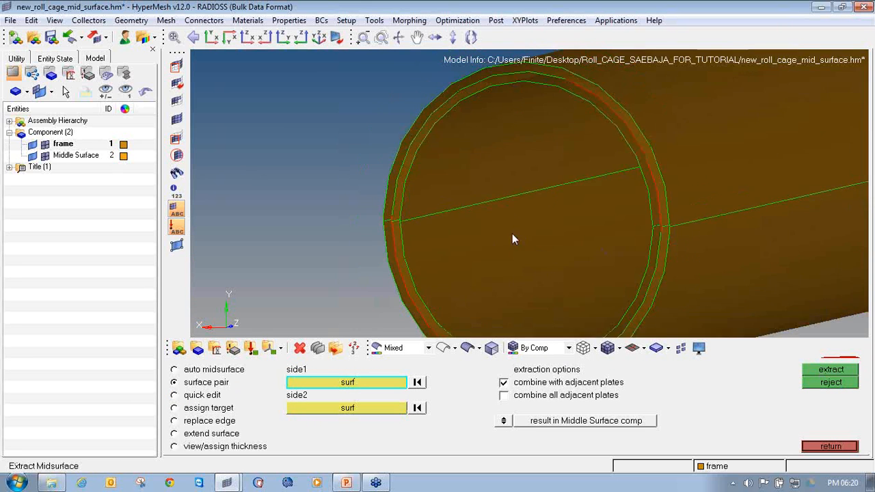
pyautogui.scroll(5, 557, 248)
pyautogui.scroll(-6, 553, 245)
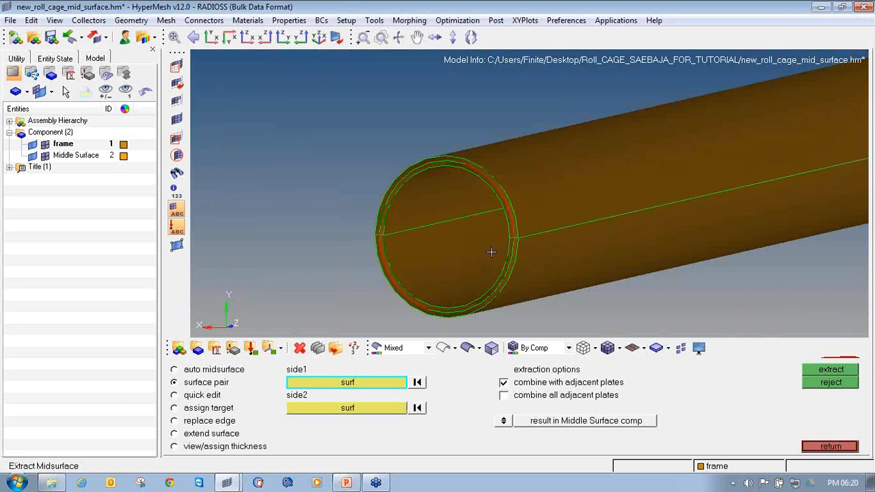
# - Redisplay the complete roll cage by hiding and showing the frame component's geometry again
pyautogui.keyDown('ctrl'); pyautogui.moveTo(463, 252); pyautogui.dragTo(450, 238, button='right'); pyautogui.keyUp('ctrl')
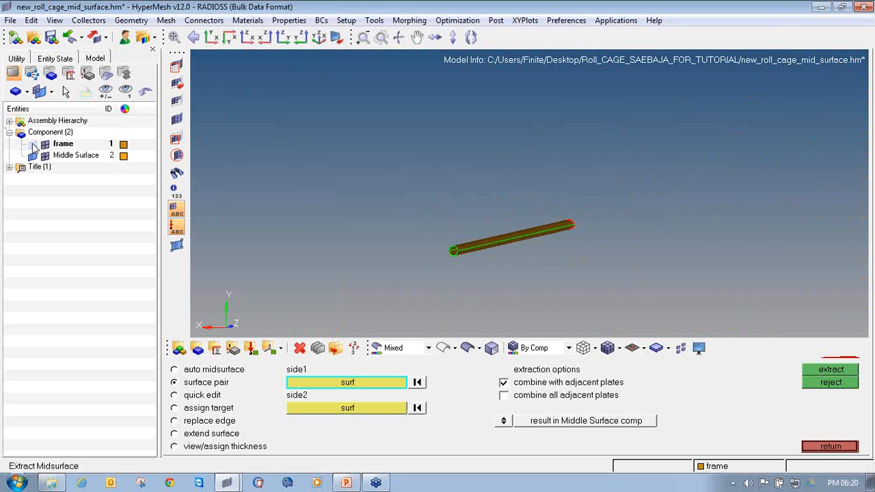
pyautogui.click(33, 144)
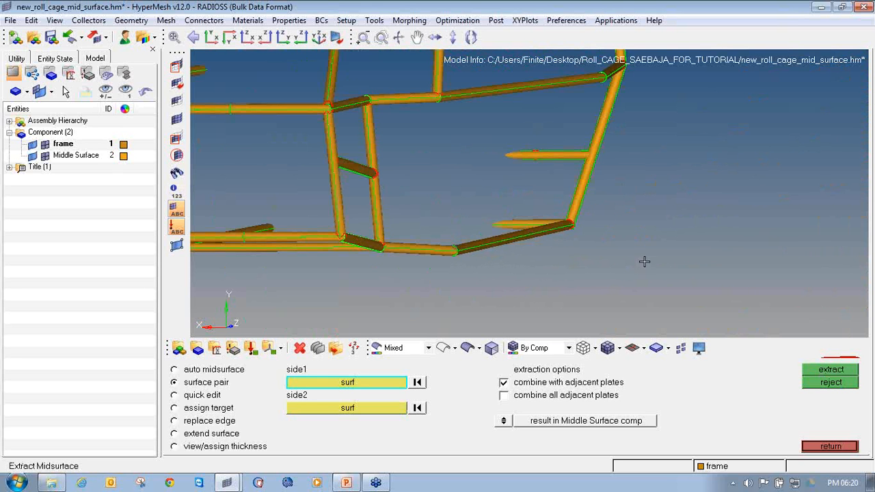
pyautogui.keyDown('ctrl'); pyautogui.scroll(-3, 644, 262); pyautogui.keyUp('ctrl')
pyautogui.moveTo(489, 236)
pyautogui.keyDown('ctrl'); pyautogui.mouseDown()
pyautogui.moveTo(523, 249)
pyautogui.moveTo(518, 273)
pyautogui.moveTo(693, 180)
pyautogui.moveTo(623, 237)
pyautogui.mouseUp(); pyautogui.keyUp('ctrl')
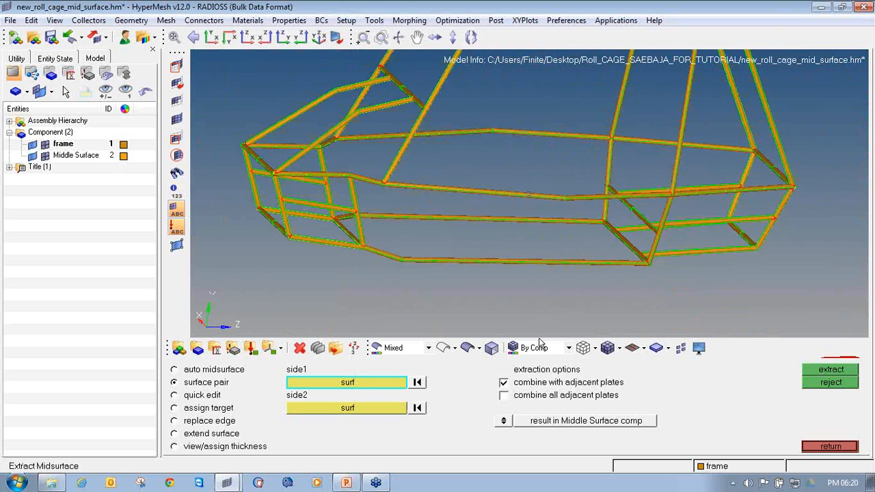
# - Set the transparency of the frame component to 5 and return to the midsurface tool
pyautogui.click(492, 348)
pyautogui.moveTo(202, 409); pyautogui.dragTo(233, 409)
pyautogui.click(843, 448)
pyautogui.keyDown('ctrl'); pyautogui.moveTo(658, 283); pyautogui.dragTo(683, 255); pyautogui.keyUp('ctrl')
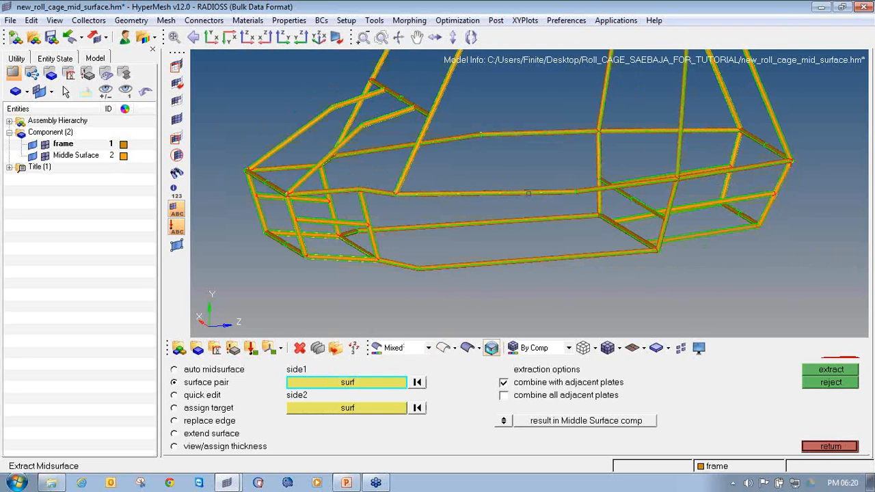
pyautogui.click(492, 348)
pyautogui.click(243, 409)
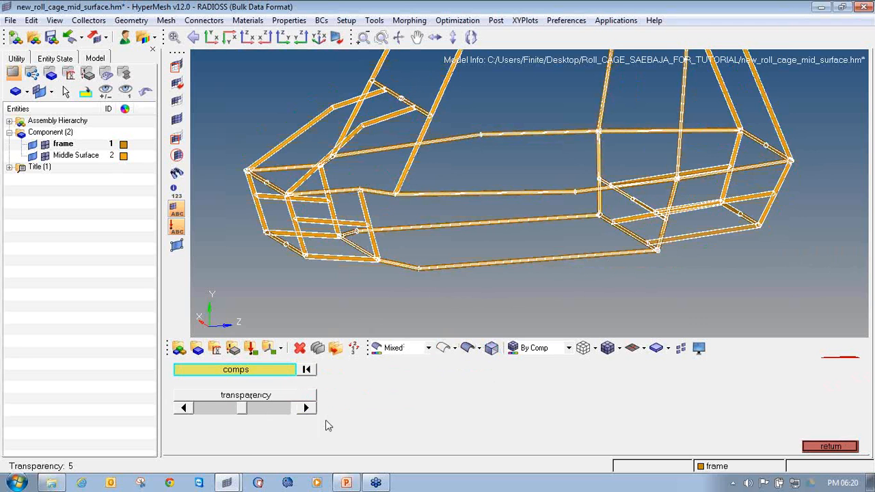
pyautogui.click(830, 447)
# - Change the Middle Surface component's colour to dark olive to tell it apart from the transparent frame
pyautogui.scroll(8, 651, 257)
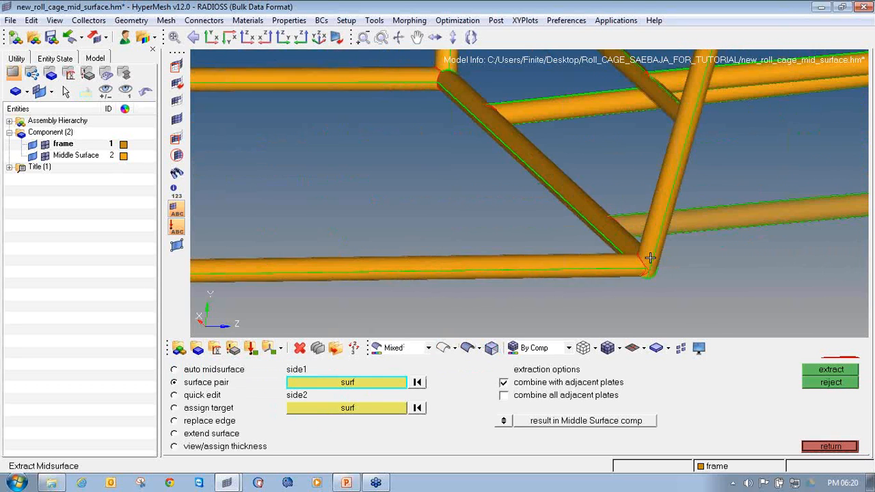
pyautogui.scroll(-1, 651, 258)
pyautogui.keyDown('ctrl'); pyautogui.moveTo(645, 258); pyautogui.dragTo(518, 233, button='right'); pyautogui.keyUp('ctrl')
pyautogui.scroll(4, 518, 232)
pyautogui.keyDown('ctrl'); pyautogui.moveTo(517, 233); pyautogui.dragTo(479, 248); pyautogui.keyUp('ctrl')
pyautogui.scroll(2, 478, 246)
pyautogui.scroll(1, 392, 268)
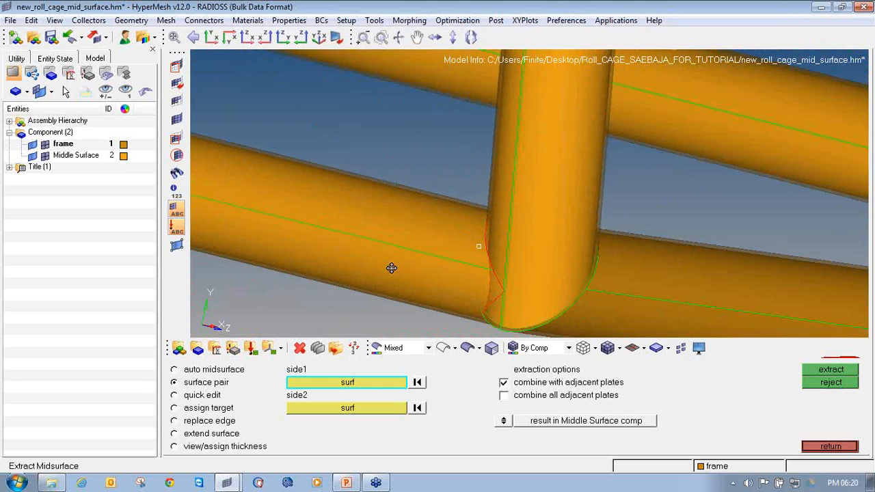
pyautogui.keyDown('ctrl'); pyautogui.moveTo(392, 268); pyautogui.dragTo(245, 205); pyautogui.keyUp('ctrl')
pyautogui.scroll(-3, 414, 200)
pyautogui.click(124, 157)
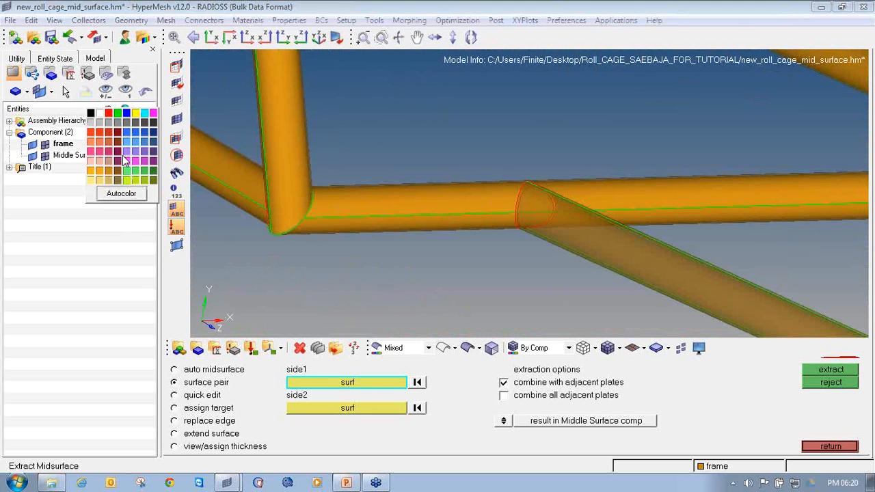
pyautogui.click(153, 180)
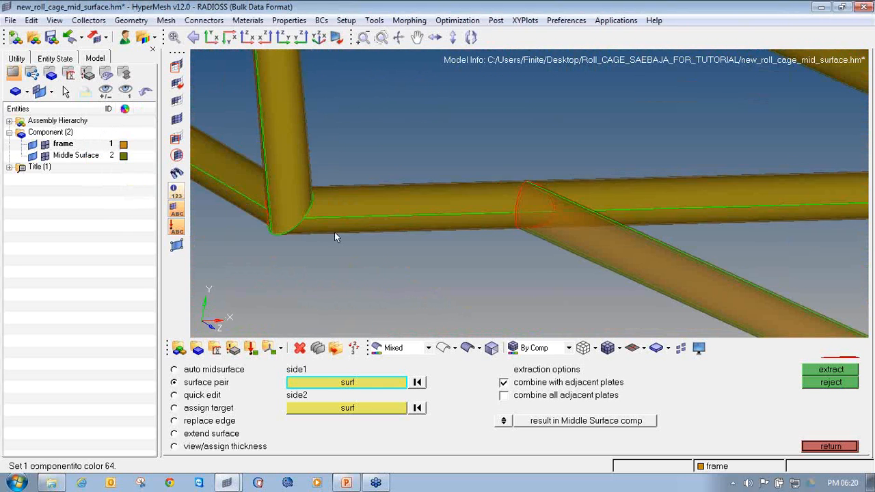
# - Examine the roll cage's tubes and joints for members that still lack a midsurface inside the transparent frame
pyautogui.scroll(-5, 445, 260)
pyautogui.keyDown('ctrl'); pyautogui.scroll(-4, 443, 263); pyautogui.keyUp('ctrl')
pyautogui.keyDown('ctrl'); pyautogui.moveTo(443, 263); pyautogui.dragTo(376, 231); pyautogui.keyUp('ctrl')
pyautogui.keyDown('ctrl'); pyautogui.scroll(5, 432, 256); pyautogui.keyUp('ctrl')
pyautogui.keyDown('ctrl'); pyautogui.scroll(4, 432, 257); pyautogui.keyUp('ctrl')
pyautogui.keyDown('ctrl'); pyautogui.moveTo(424, 281); pyautogui.dragTo(76, 157, button='right'); pyautogui.keyUp('ctrl')
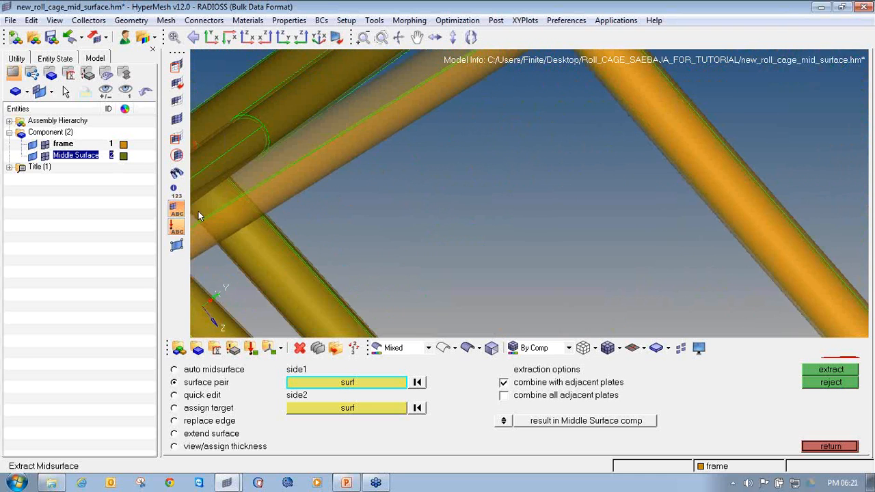
pyautogui.keyDown('ctrl'); pyautogui.moveTo(198, 212); pyautogui.dragTo(380, 241, button='right'); pyautogui.keyUp('ctrl')
pyautogui.keyDown('ctrl'); pyautogui.scroll(4, 383, 256); pyautogui.keyUp('ctrl')
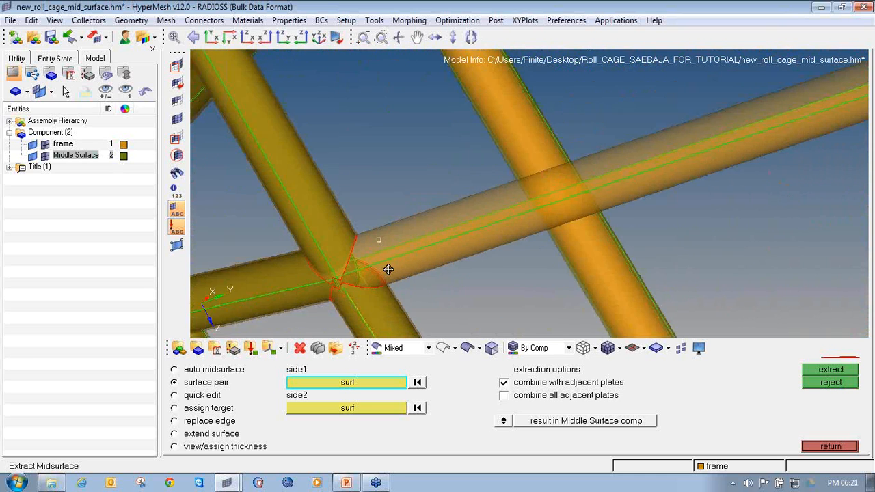
pyautogui.keyDown('ctrl'); pyautogui.scroll(3, 387, 248); pyautogui.keyUp('ctrl')
pyautogui.keyDown('ctrl'); pyautogui.moveTo(335, 167); pyautogui.dragTo(384, 170); pyautogui.keyUp('ctrl')
pyautogui.keyDown('ctrl'); pyautogui.scroll(-7, 511, 221); pyautogui.keyUp('ctrl')
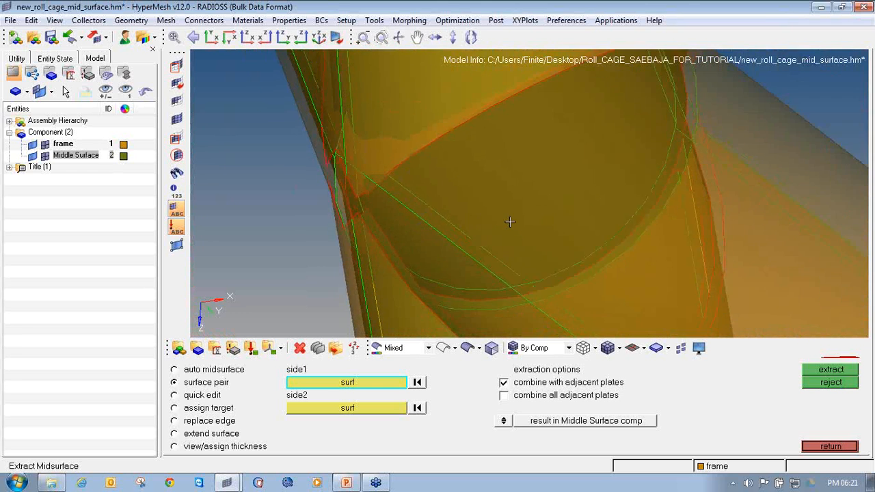
pyautogui.keyDown('ctrl'); pyautogui.moveTo(588, 263); pyautogui.dragTo(616, 259); pyautogui.keyUp('ctrl')
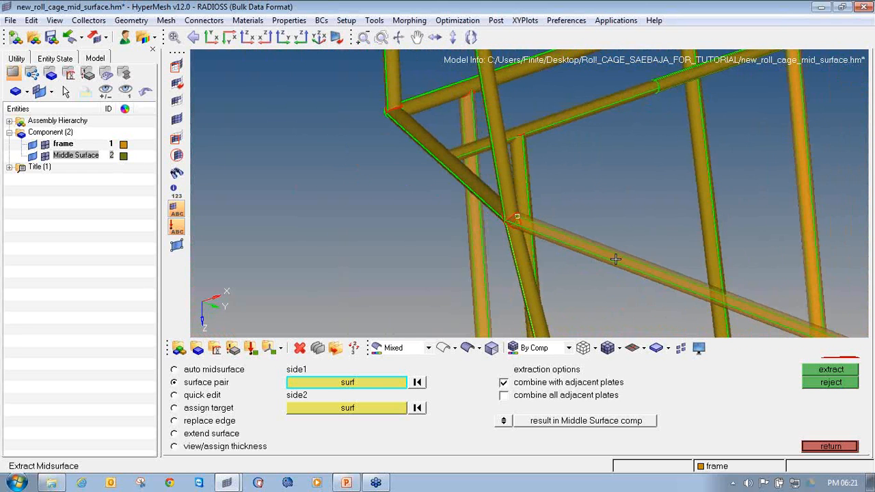
# - Mask the surfaces of the long tube without a midsurface and reverse the masking to isolate it
pyautogui.click(176, 66)
pyautogui.keyDown('shift'); pyautogui.moveTo(639, 292); pyautogui.dragTo(602, 245); pyautogui.keyUp('shift')
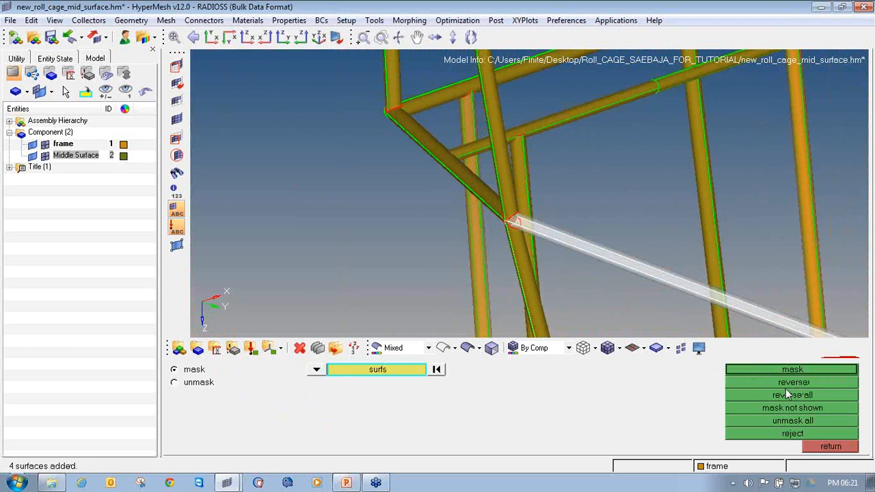
pyautogui.click(792, 370)
pyautogui.click(782, 382)
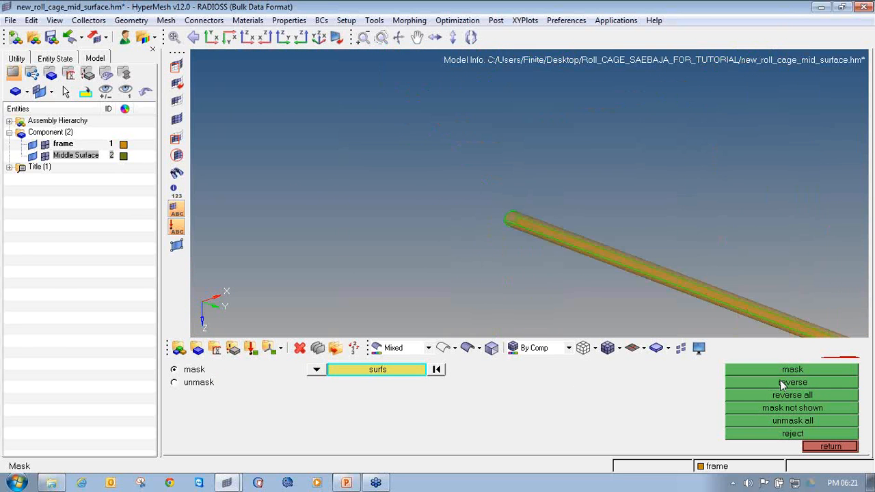
pyautogui.click(819, 447)
# - Extract a surface-pair midsurface between the upper outer and inner surfaces of the isolated long tube
pyautogui.scroll(6, 336, 199)
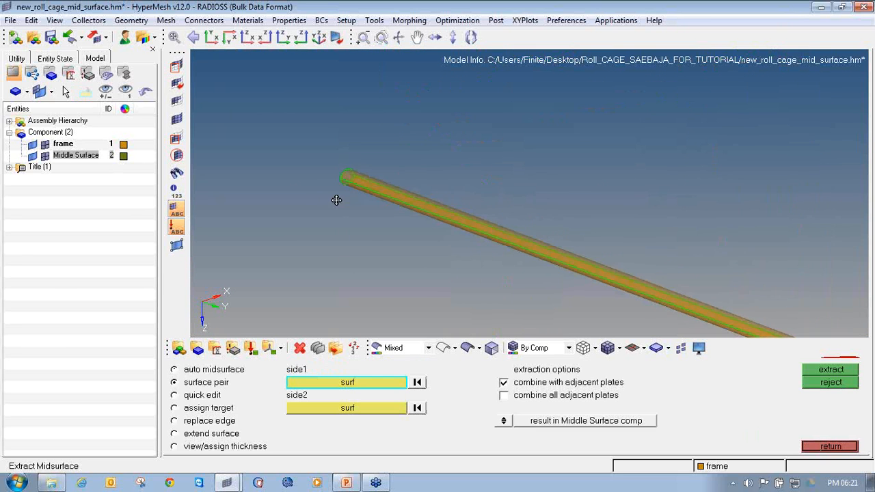
pyautogui.keyDown('ctrl'); pyautogui.moveTo(372, 159); pyautogui.dragTo(294, 183); pyautogui.keyUp('ctrl')
pyautogui.click(294, 182)
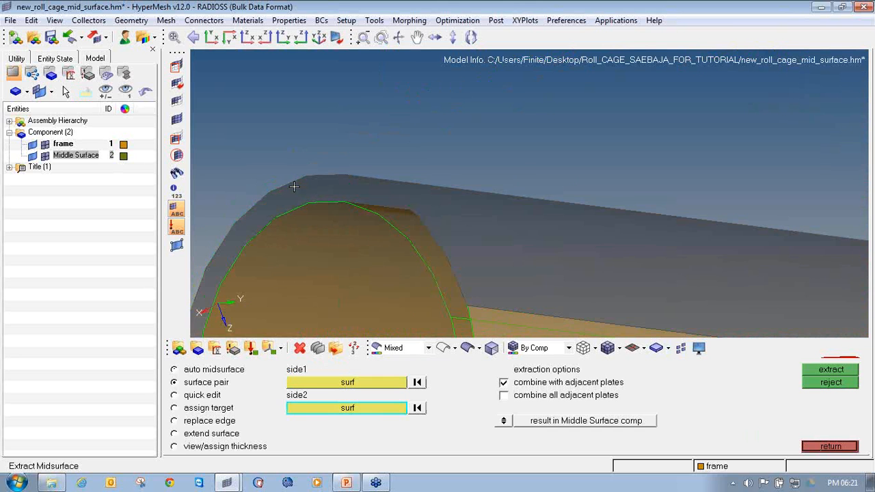
pyautogui.click(301, 212)
pyautogui.scroll(-6, 300, 212)
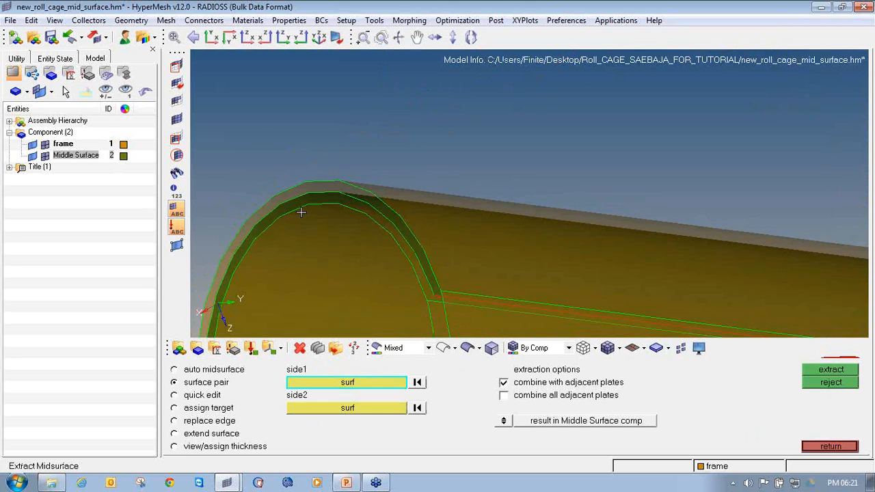
# - Extract the midsurface from the long tube's remaining outer and inner surface pair, and leave the midsurface tool
pyautogui.scroll(8, 347, 259)
pyautogui.click(346, 223)
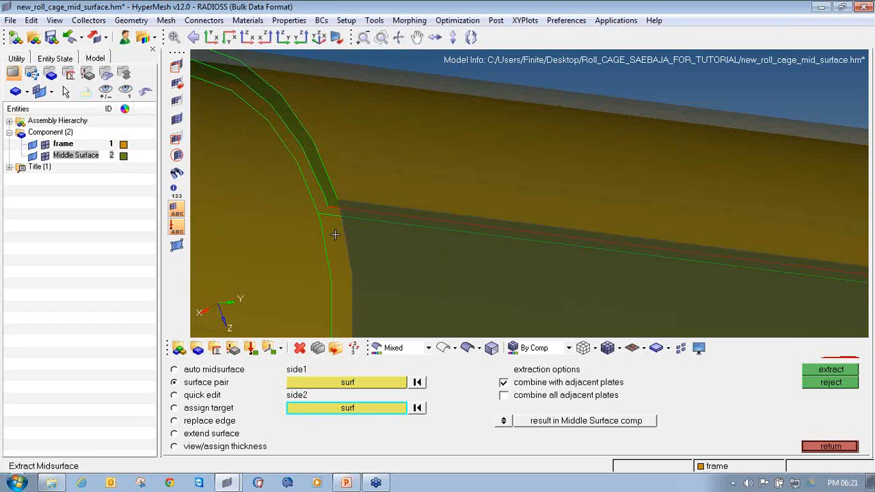
pyautogui.click(829, 371)
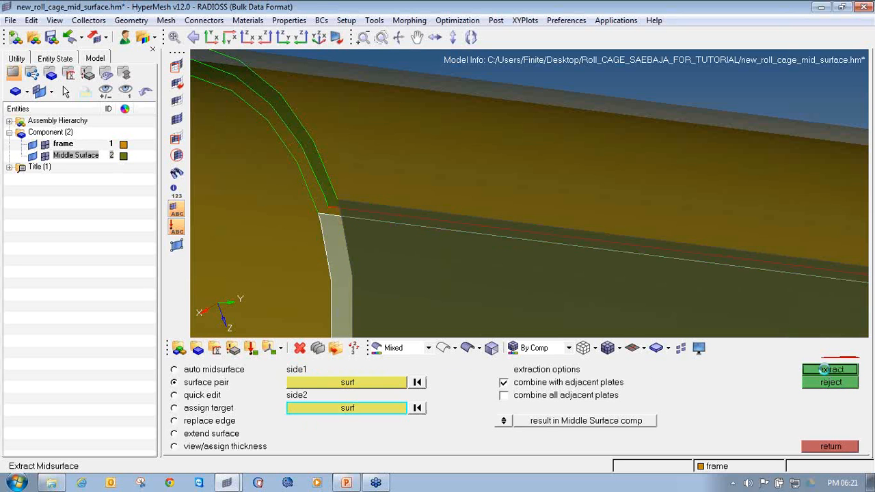
pyautogui.click(829, 447)
# - Check the new midsurface between the inner and outer walls along the isolated tube and at both its ends
pyautogui.keyDown('ctrl'); pyautogui.moveTo(535, 177); pyautogui.dragTo(357, 176, button='right'); pyautogui.keyUp('ctrl')
pyautogui.keyDown('ctrl'); pyautogui.scroll(-10, 359, 178); pyautogui.keyUp('ctrl')
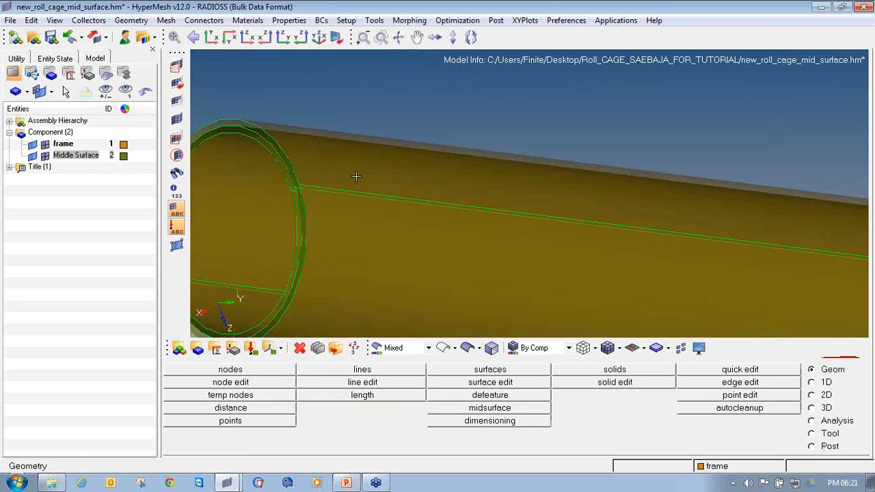
pyautogui.moveTo(848, 246)
pyautogui.keyDown('ctrl'); pyautogui.mouseDown(button='right')
pyautogui.moveTo(683, 239)
pyautogui.moveTo(686, 215)
pyautogui.mouseUp(button='right'); pyautogui.keyUp('ctrl')
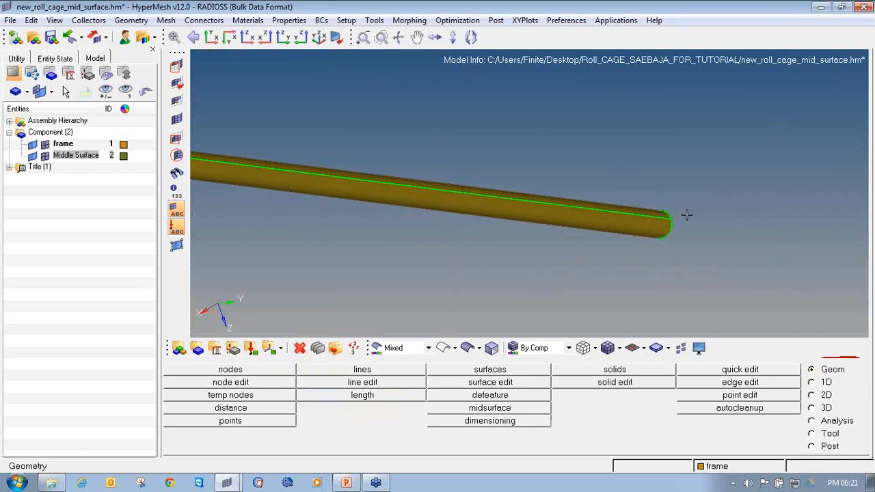
pyautogui.keyDown('ctrl'); pyautogui.scroll(5, 685, 215); pyautogui.keyUp('ctrl')
pyautogui.keyDown('ctrl'); pyautogui.click(648, 219); pyautogui.keyUp('ctrl')
pyautogui.moveTo(701, 238)
pyautogui.keyDown('ctrl'); pyautogui.mouseDown()
pyautogui.moveTo(615, 229)
pyautogui.moveTo(676, 250)
pyautogui.mouseUp(); pyautogui.keyUp('ctrl')
pyautogui.keyDown('ctrl'); pyautogui.scroll(5, 591, 179); pyautogui.keyUp('ctrl')
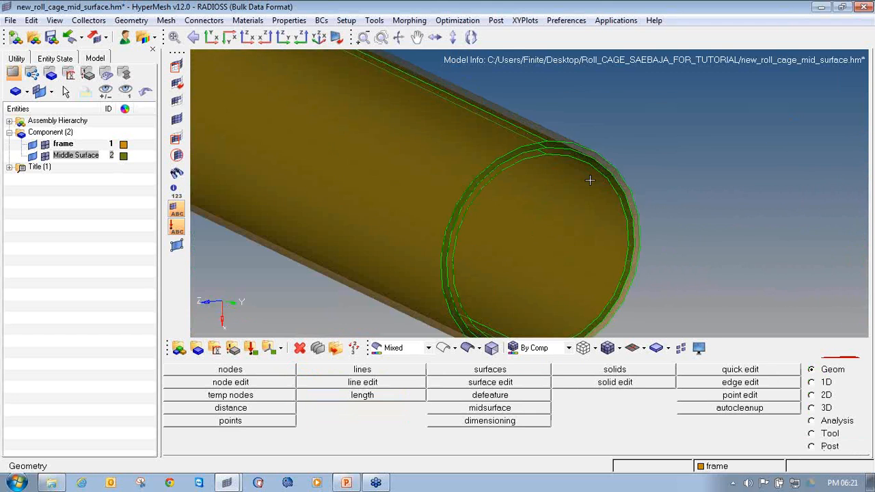
pyautogui.keyDown('ctrl'); pyautogui.scroll(-8, 587, 182); pyautogui.keyUp('ctrl')
pyautogui.keyDown('ctrl'); pyautogui.moveTo(581, 185); pyautogui.dragTo(630, 271, button='right'); pyautogui.keyUp('ctrl')
pyautogui.keyDown('ctrl'); pyautogui.scroll(-5, 631, 271); pyautogui.keyUp('ctrl')
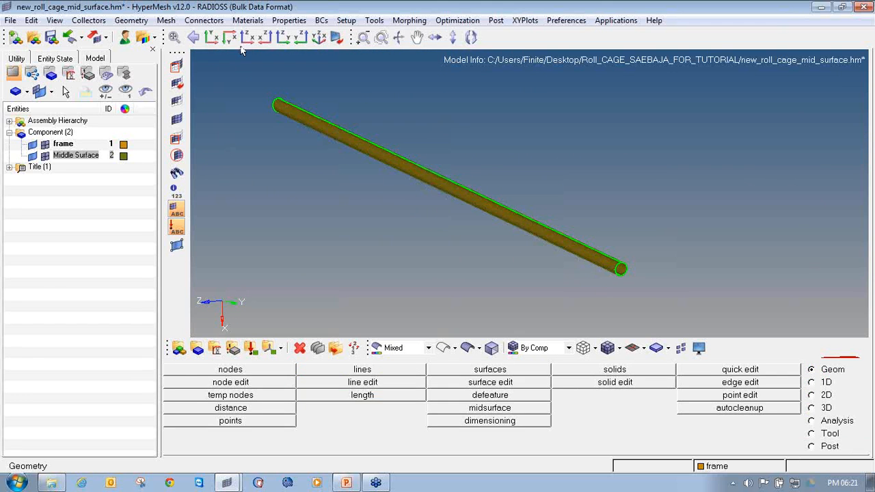
# - Unmask all geometry to bring back the full roll cage, and leave the Mask tool
pyautogui.press('F5')
pyautogui.click(787, 419)
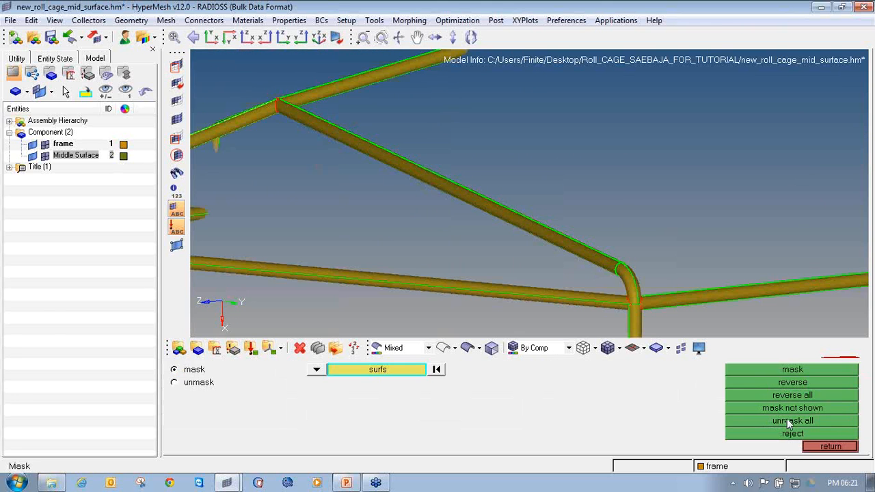
pyautogui.click(830, 447)
# - Inspect the restored roll cage from different angles for further tubes without a midsurface
pyautogui.keyDown('ctrl'); pyautogui.scroll(-5, 641, 202); pyautogui.keyUp('ctrl')
pyautogui.keyDown('ctrl'); pyautogui.moveTo(641, 202); pyautogui.dragTo(475, 256); pyautogui.keyUp('ctrl')
pyautogui.keyDown('ctrl'); pyautogui.scroll(5, 431, 229); pyautogui.keyUp('ctrl')
pyautogui.keyDown('ctrl'); pyautogui.moveTo(430, 229); pyautogui.dragTo(680, 211); pyautogui.keyUp('ctrl')
pyautogui.keyDown('ctrl'); pyautogui.scroll(3, 679, 211); pyautogui.keyUp('ctrl')
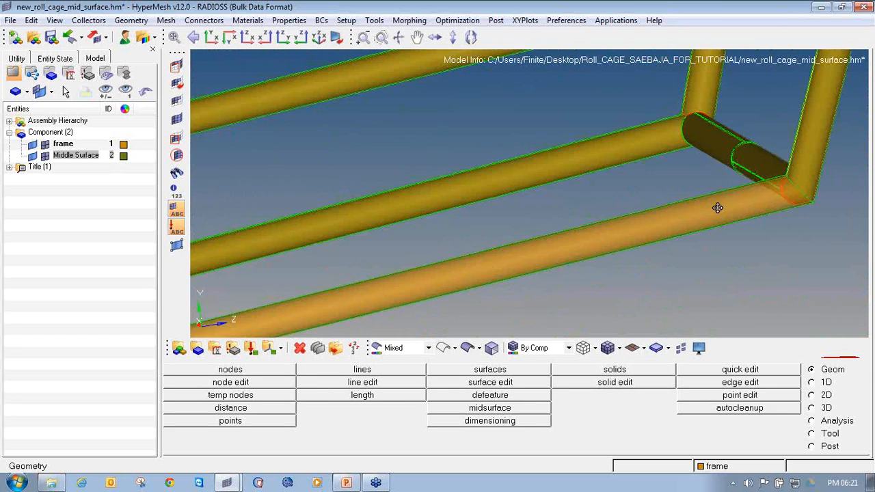
pyautogui.keyDown('ctrl'); pyautogui.moveTo(717, 207); pyautogui.dragTo(617, 216, button='right'); pyautogui.keyUp('ctrl')
pyautogui.keyDown('ctrl'); pyautogui.scroll(2, 625, 205); pyautogui.keyUp('ctrl')
pyautogui.keyDown('ctrl'); pyautogui.scroll(-4, 619, 207); pyautogui.keyUp('ctrl')
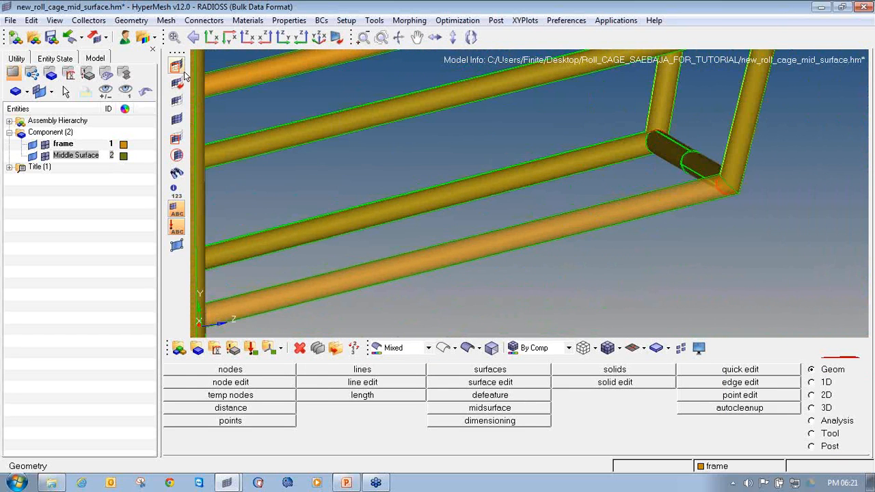
# - Mask the surfaces of the two parallel end tubes without midsurfaces and reverse the masking to isolate them
pyautogui.click(179, 67)
pyautogui.keyDown('shift'); pyautogui.moveTo(542, 270); pyautogui.dragTo(465, 224); pyautogui.keyUp('shift')
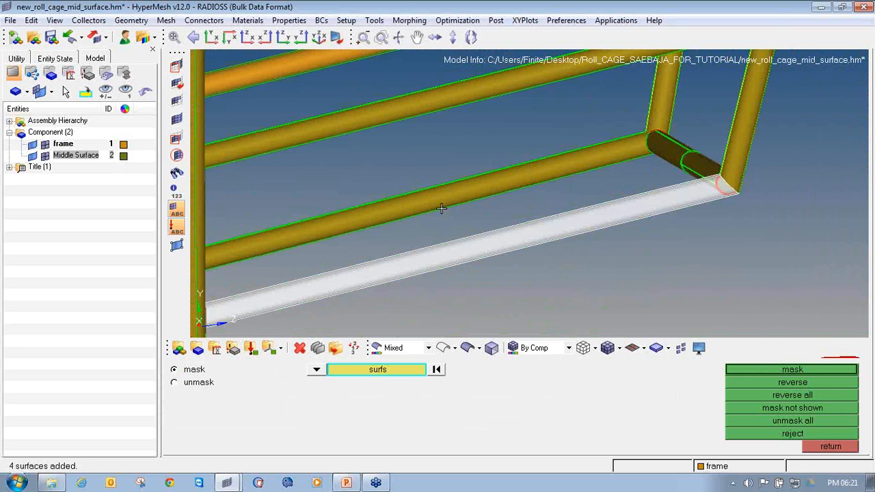
pyautogui.keyDown('ctrl'); pyautogui.moveTo(414, 195); pyautogui.dragTo(585, 280, button='right'); pyautogui.keyUp('ctrl')
pyautogui.keyDown('shift'); pyautogui.moveTo(513, 170); pyautogui.dragTo(455, 121); pyautogui.keyUp('shift')
pyautogui.keyDown('ctrl'); pyautogui.scroll(-6, 477, 158); pyautogui.keyUp('ctrl')
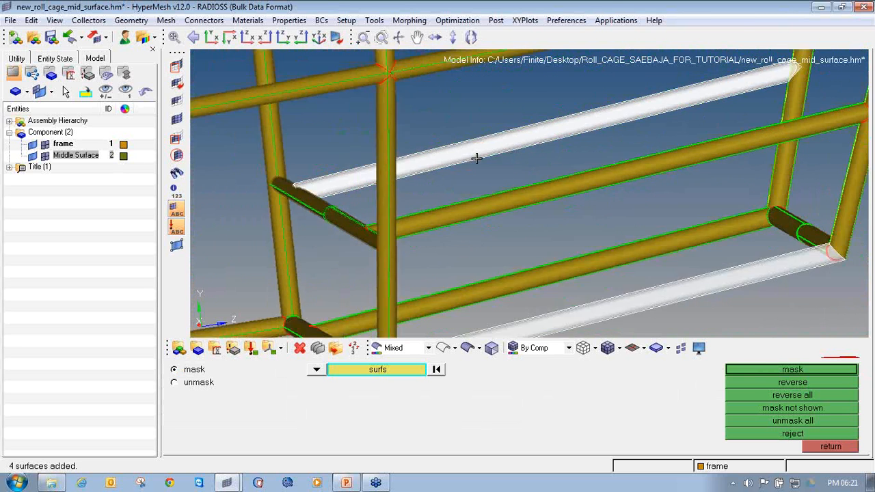
pyautogui.keyDown('ctrl'); pyautogui.moveTo(488, 186); pyautogui.dragTo(610, 242, button='right'); pyautogui.keyUp('ctrl')
pyautogui.click(748, 369)
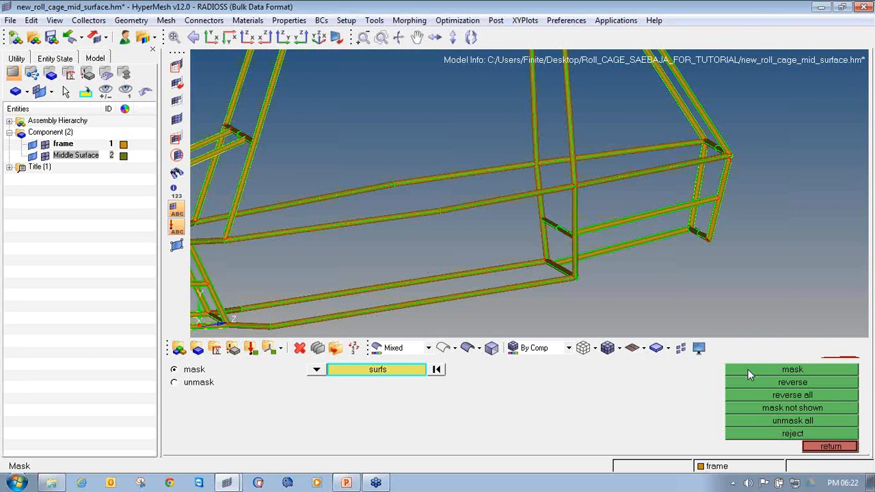
pyautogui.click(756, 383)
pyautogui.keyDown('ctrl'); pyautogui.moveTo(557, 280); pyautogui.dragTo(421, 260, button='right'); pyautogui.keyUp('ctrl')
pyautogui.keyDown('ctrl'); pyautogui.scroll(5, 607, 239); pyautogui.keyUp('ctrl')
pyautogui.keyDown('ctrl'); pyautogui.moveTo(422, 260); pyautogui.dragTo(508, 225); pyautogui.keyUp('ctrl')
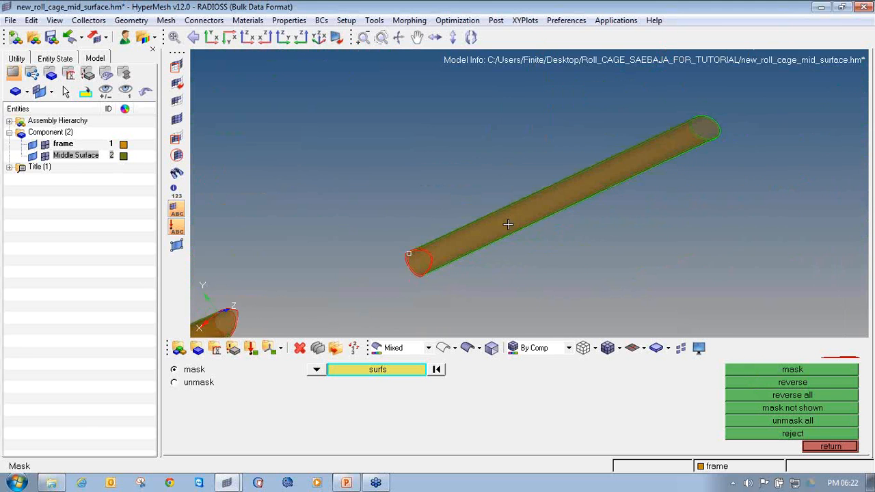
# - Leave the Mask tool and extract a midsurface by surface pair from the outer and inner walls of one half of the first isolated tube
pyautogui.keyDown('ctrl'); pyautogui.scroll(5, 421, 251); pyautogui.keyUp('ctrl')
pyautogui.keyDown('ctrl'); pyautogui.scroll(3, 420, 251); pyautogui.keyUp('ctrl')
pyautogui.keyDown('ctrl'); pyautogui.scroll(-2, 421, 251); pyautogui.keyUp('ctrl')
pyautogui.keyDown('ctrl'); pyautogui.moveTo(448, 284); pyautogui.dragTo(443, 230, button='right'); pyautogui.keyUp('ctrl')
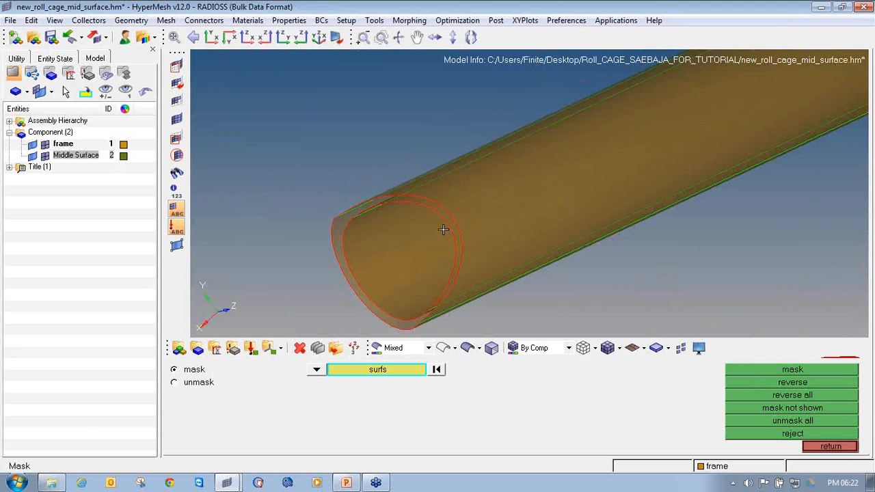
pyautogui.click(831, 447)
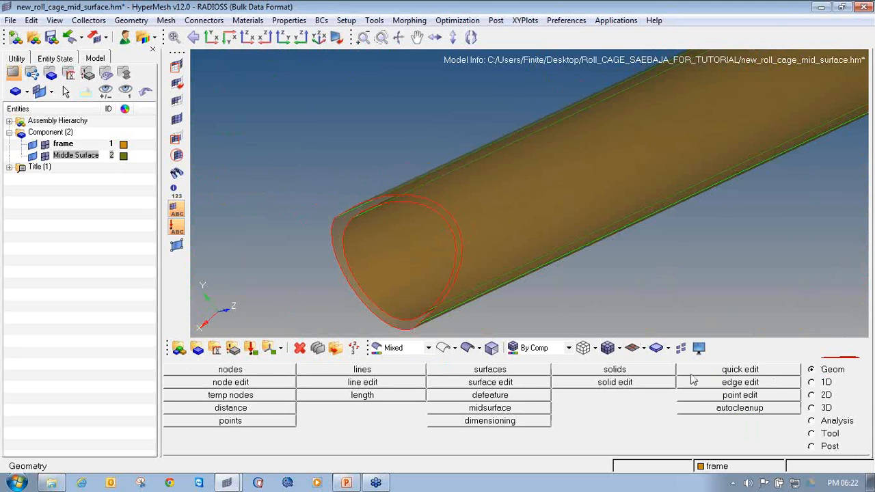
pyautogui.click(510, 408)
pyautogui.scroll(3, 465, 202)
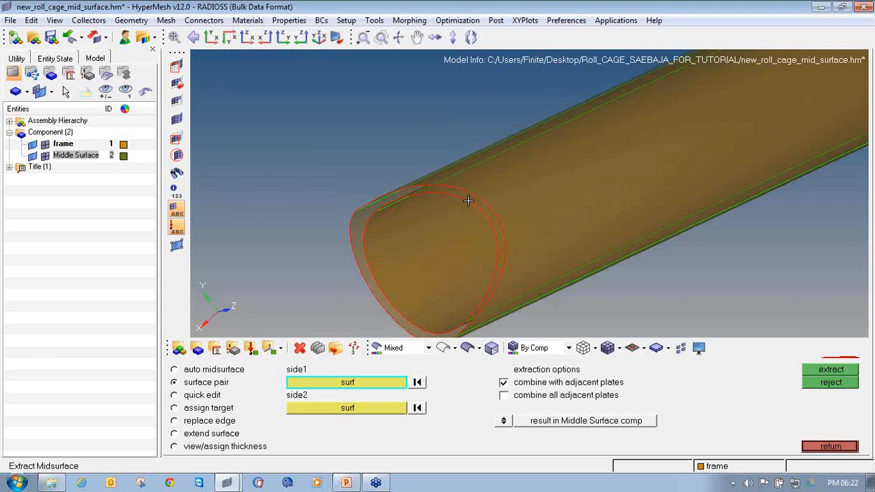
pyautogui.click(455, 182)
pyautogui.scroll(2, 455, 183)
pyautogui.click(449, 188)
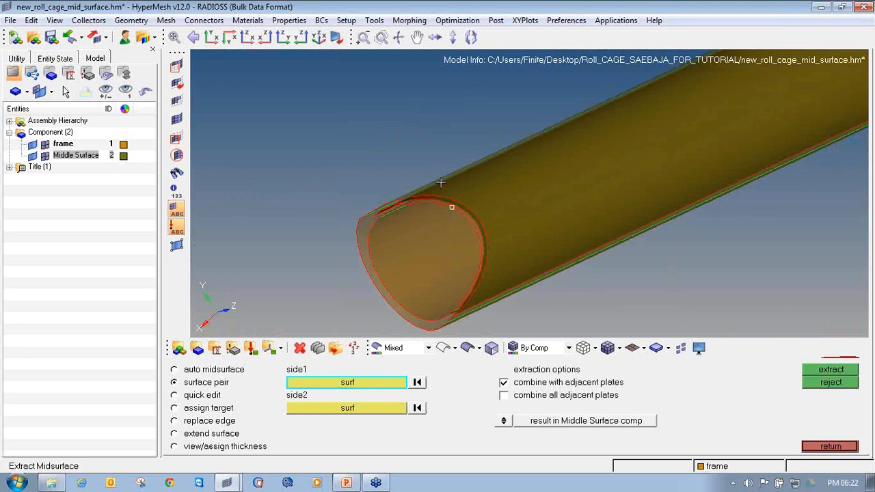
# - Pair the outer and inner surfaces of the first tube's remaining half and extract its midsurface
pyautogui.keyDown('ctrl'); pyautogui.moveTo(441, 183); pyautogui.dragTo(464, 194); pyautogui.keyUp('ctrl')
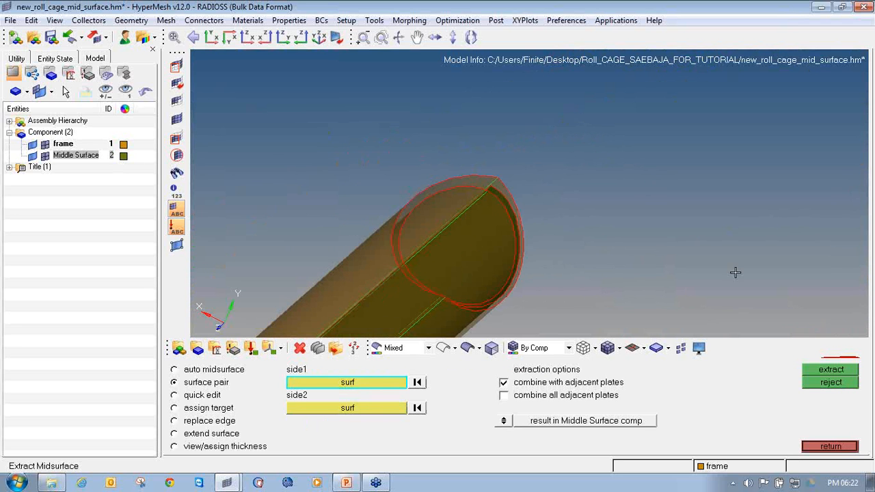
pyautogui.keyDown('ctrl'); pyautogui.scroll(3, 433, 180); pyautogui.keyUp('ctrl')
pyautogui.click(497, 183)
pyautogui.click(496, 197)
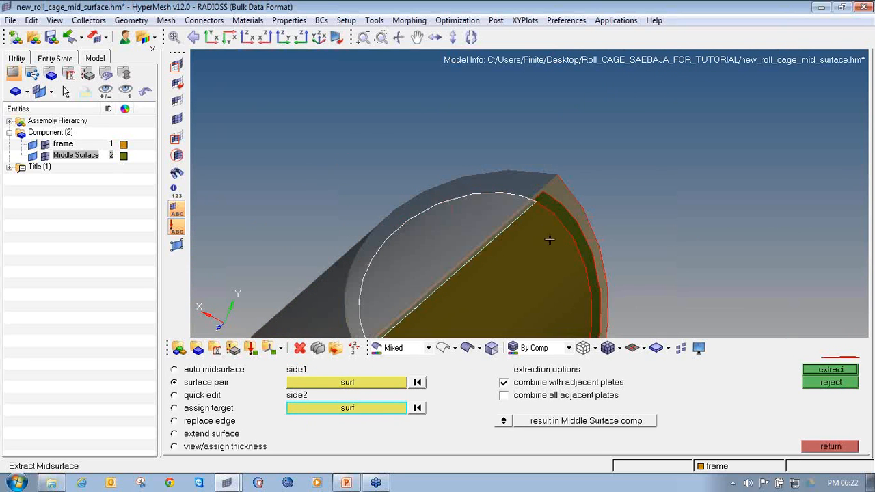
pyautogui.middleClick(593, 216)
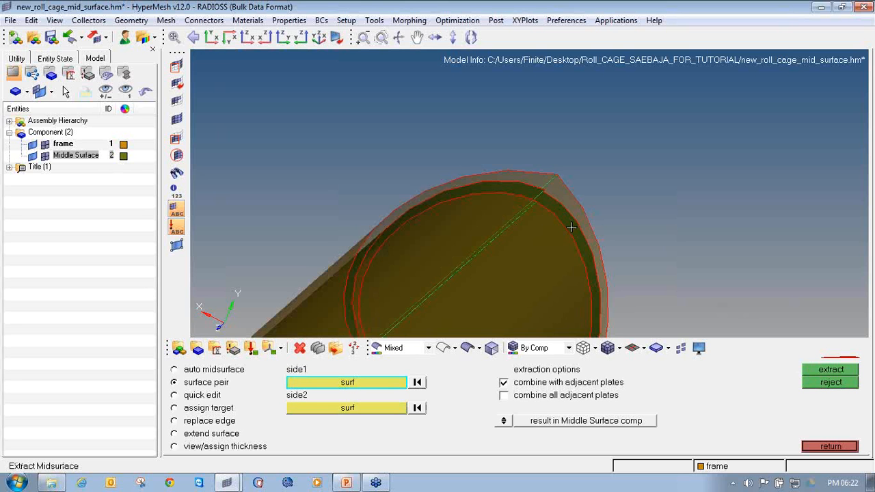
# - Extract the midsurfaces of both halves of the second isolated tube by pairing their outer and inner wall surfaces
pyautogui.keyDown('ctrl'); pyautogui.scroll(-6, 350, 152); pyautogui.keyUp('ctrl')
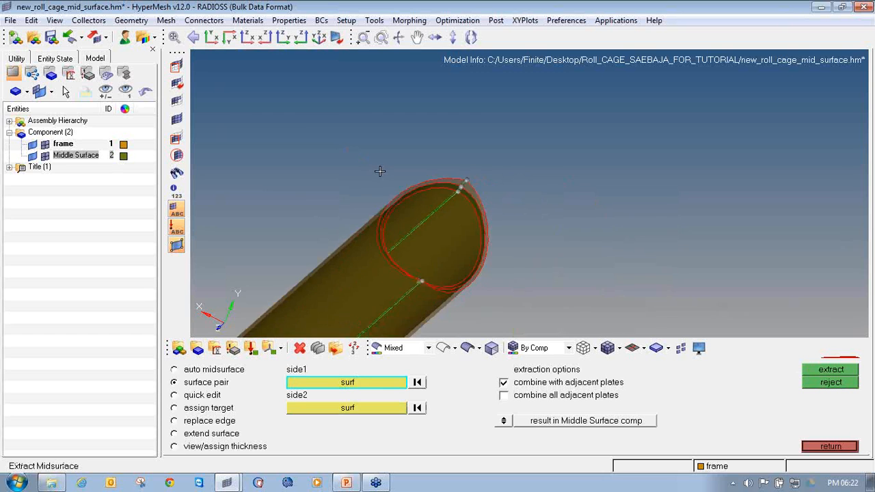
pyautogui.scroll(8, 388, 170)
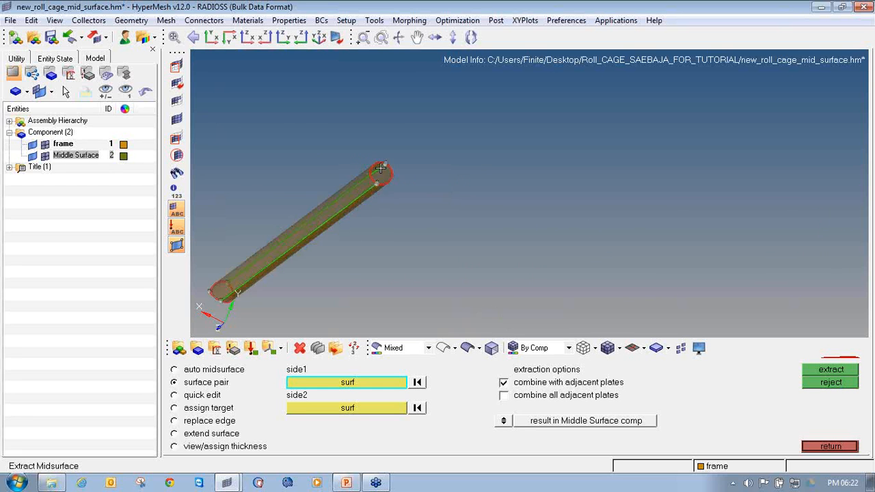
pyautogui.scroll(6, 408, 181)
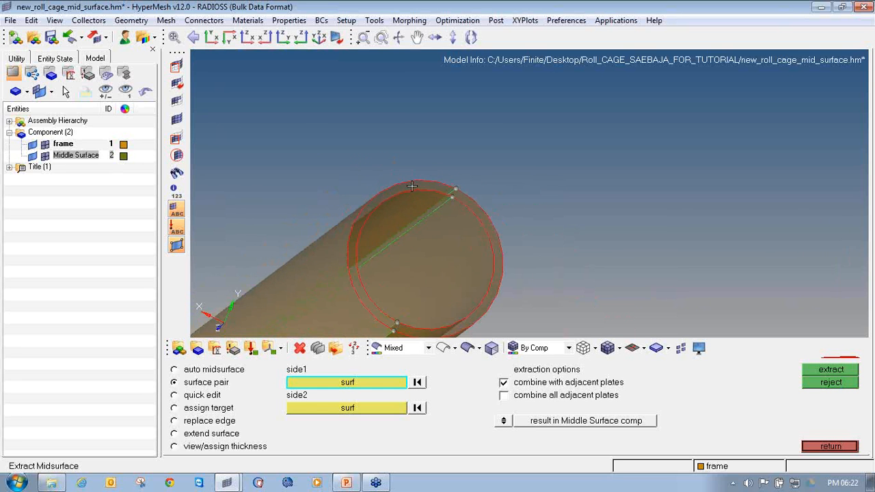
pyautogui.middleClick(419, 179)
pyautogui.click(418, 193)
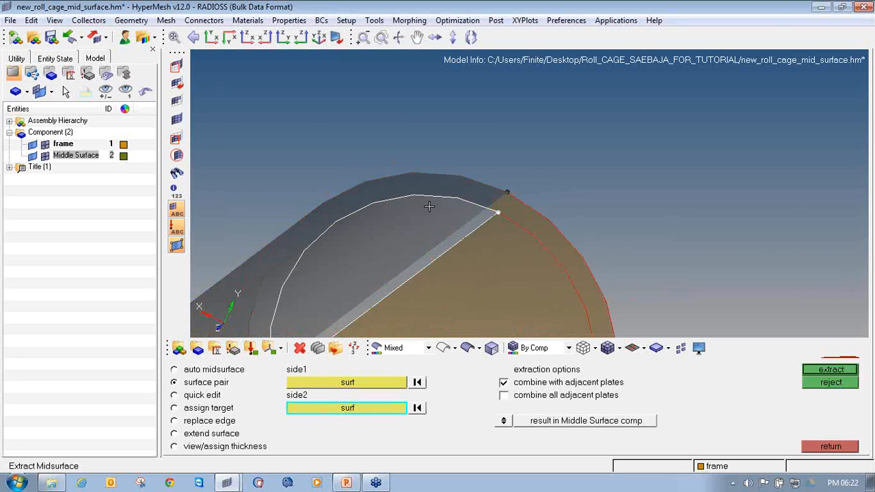
pyautogui.middleClick(431, 208)
pyautogui.click(513, 231)
pyautogui.click(553, 226)
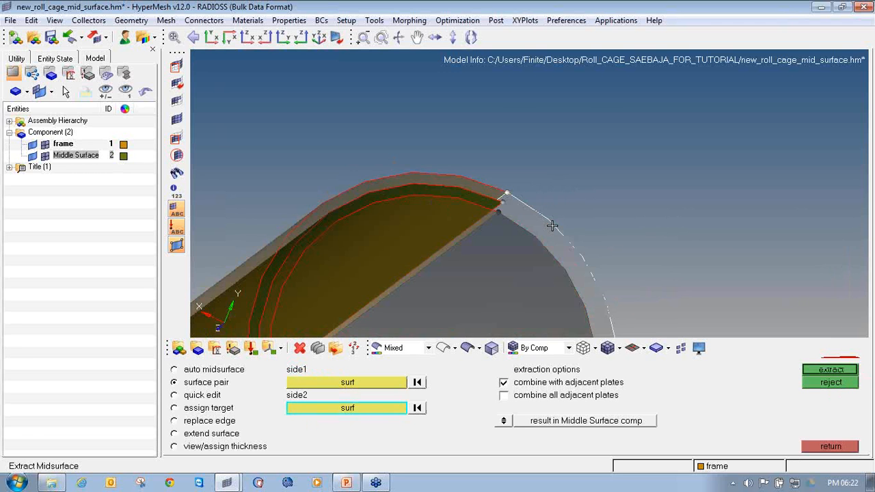
pyautogui.middleClick(551, 226)
# - Bring back the full roll cage, hide the frame component's geometry and show only the Middle Surface component
pyautogui.scroll(-6, 544, 226)
pyautogui.scroll(-5, 542, 225)
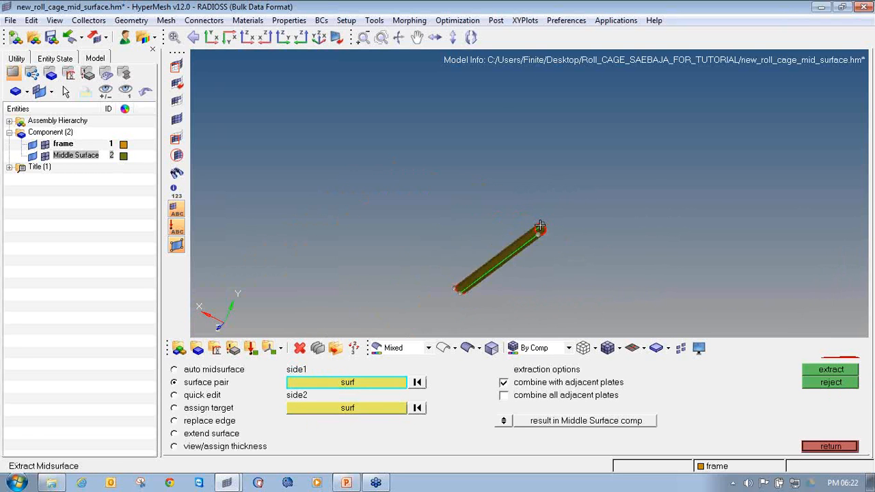
pyautogui.click(33, 144)
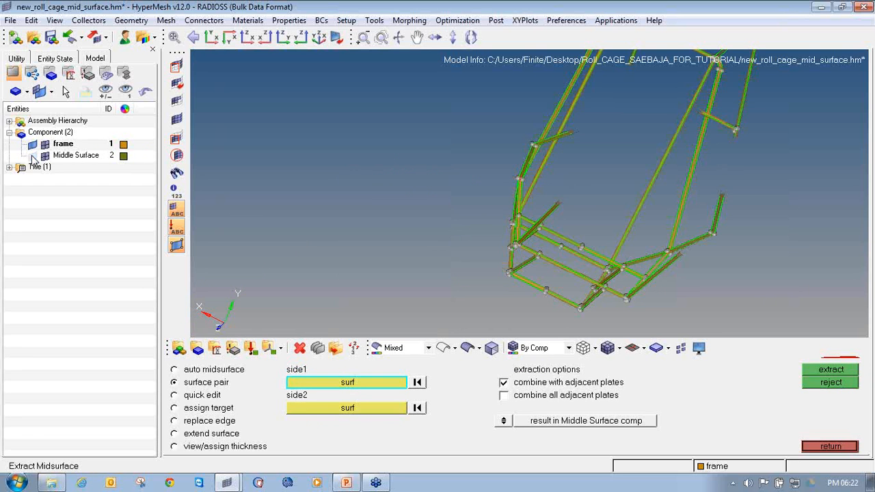
pyautogui.keyDown('ctrl'); pyautogui.moveTo(389, 239); pyautogui.dragTo(503, 264); pyautogui.keyUp('ctrl')
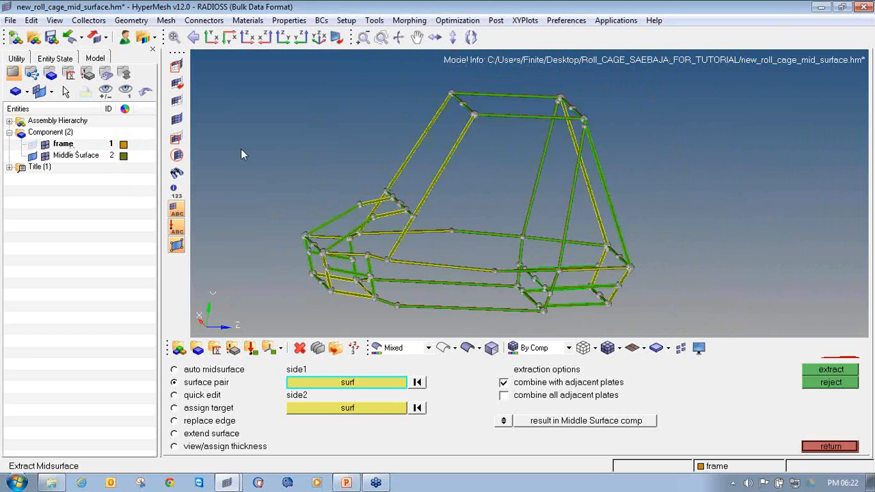
pyautogui.keyDown('ctrl'); pyautogui.moveTo(309, 177); pyautogui.dragTo(465, 206); pyautogui.keyUp('ctrl')
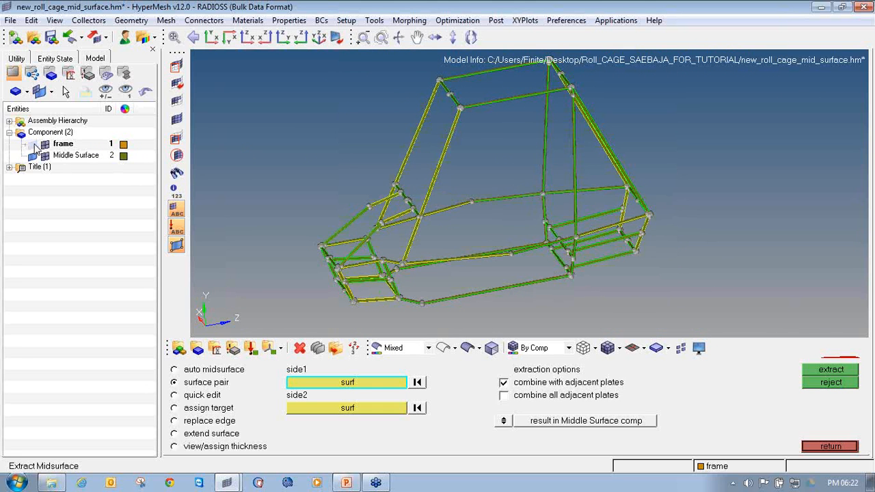
pyautogui.keyDown('ctrl'); pyautogui.moveTo(348, 123); pyautogui.dragTo(479, 253); pyautogui.keyUp('ctrl')
# - Turn off the Shared and Suppressed edge display in the visualization options and show the geometry as wireframe
pyautogui.click(699, 349)
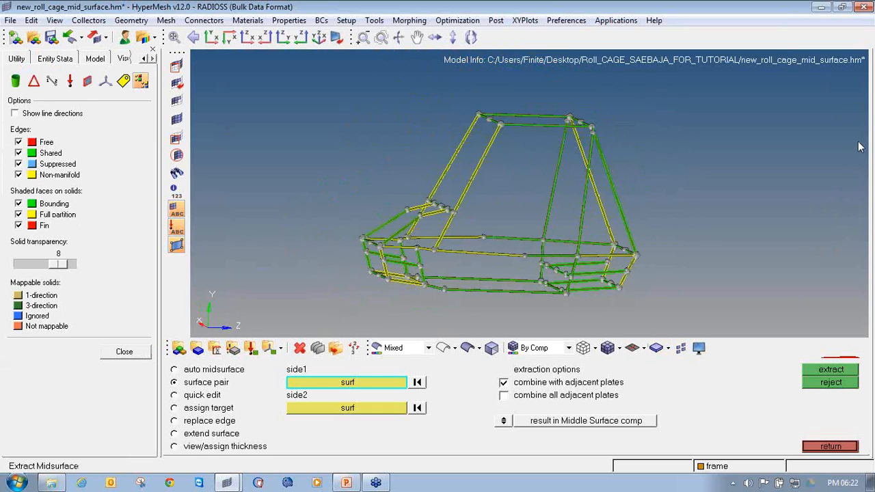
pyautogui.moveTo(696, 339); pyautogui.dragTo(709, 363)
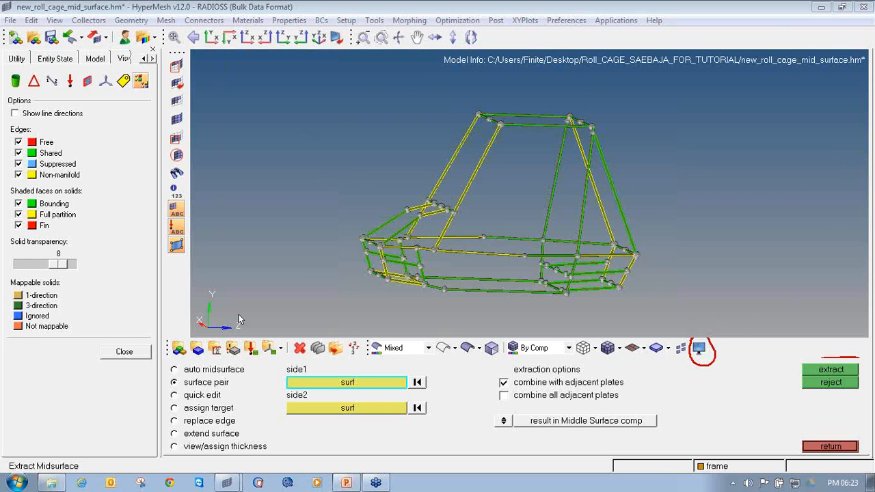
pyautogui.click(19, 154)
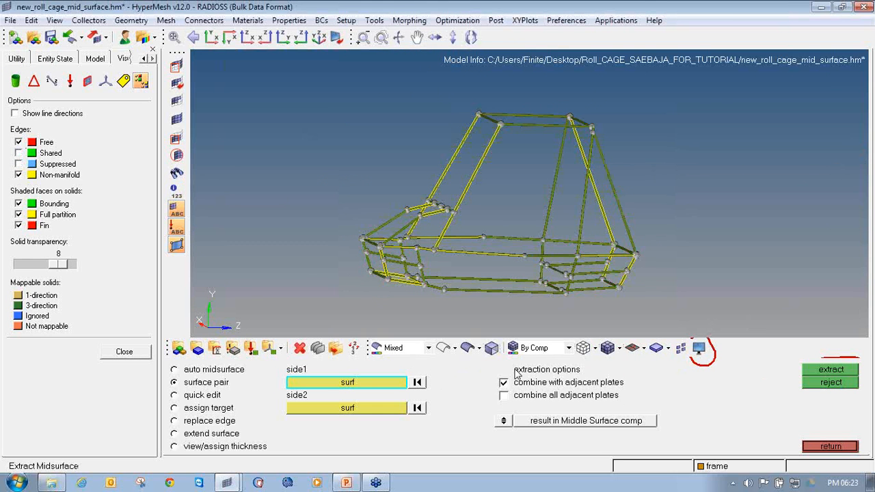
pyautogui.click(442, 349)
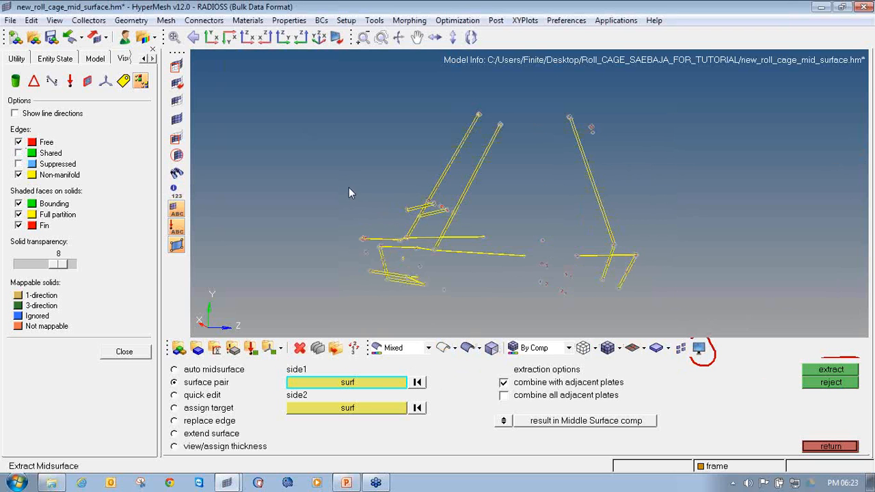
# - Examine the free and non-manifold edges across the midsurface wireframe and around the front tube joints for duplicate surfaces
pyautogui.keyDown('ctrl'); pyautogui.moveTo(420, 228); pyautogui.dragTo(543, 240); pyautogui.keyUp('ctrl')
pyautogui.keyDown('ctrl'); pyautogui.moveTo(366, 254); pyautogui.dragTo(433, 250, button='right'); pyautogui.keyUp('ctrl')
pyautogui.keyDown('ctrl'); pyautogui.scroll(4, 445, 263); pyautogui.keyUp('ctrl')
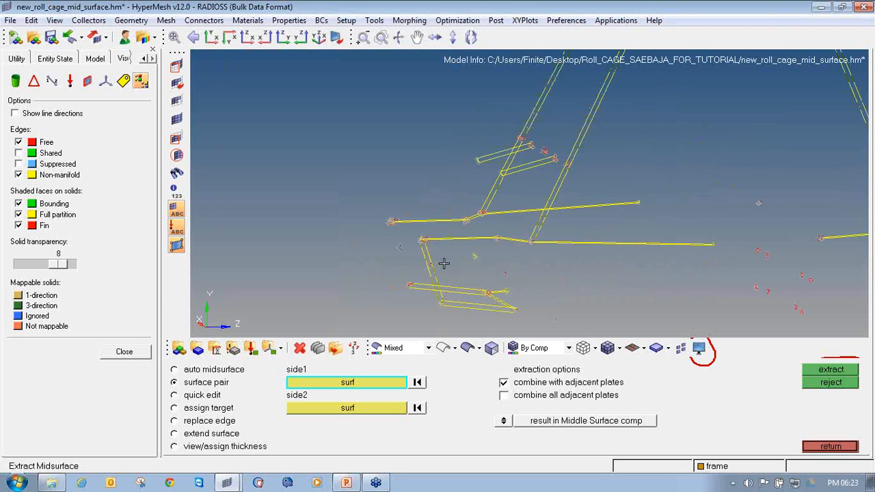
pyautogui.moveTo(439, 272)
pyautogui.keyDown('ctrl'); pyautogui.mouseDown()
pyautogui.moveTo(404, 280)
pyautogui.moveTo(426, 286)
pyautogui.moveTo(425, 262)
pyautogui.moveTo(441, 258)
pyautogui.mouseUp(); pyautogui.keyUp('ctrl')
pyautogui.keyDown('ctrl'); pyautogui.scroll(-4, 690, 209); pyautogui.keyUp('ctrl')
pyautogui.keyDown('ctrl'); pyautogui.moveTo(781, 208); pyautogui.dragTo(667, 240, button='right'); pyautogui.keyUp('ctrl')
pyautogui.keyDown('ctrl'); pyautogui.scroll(4, 411, 255); pyautogui.keyUp('ctrl')
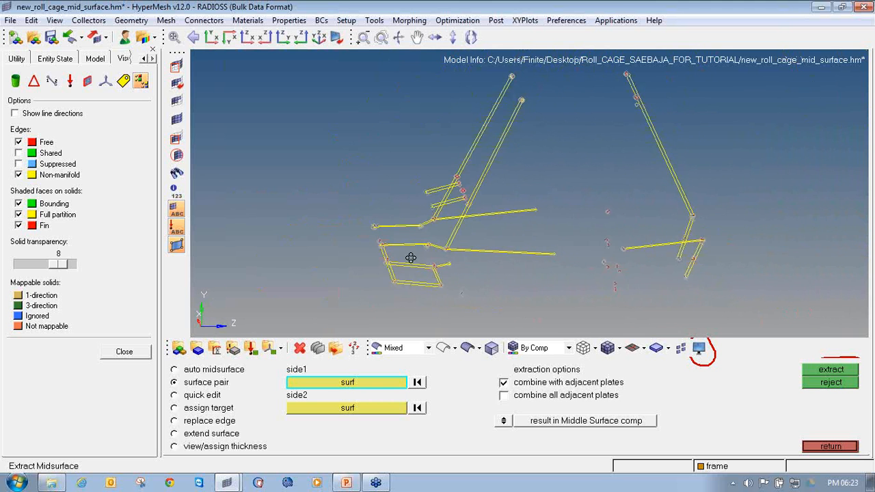
pyautogui.keyDown('ctrl'); pyautogui.moveTo(409, 229); pyautogui.dragTo(403, 218, button='right'); pyautogui.keyUp('ctrl')
pyautogui.keyDown('ctrl'); pyautogui.click(404, 218); pyautogui.keyUp('ctrl')
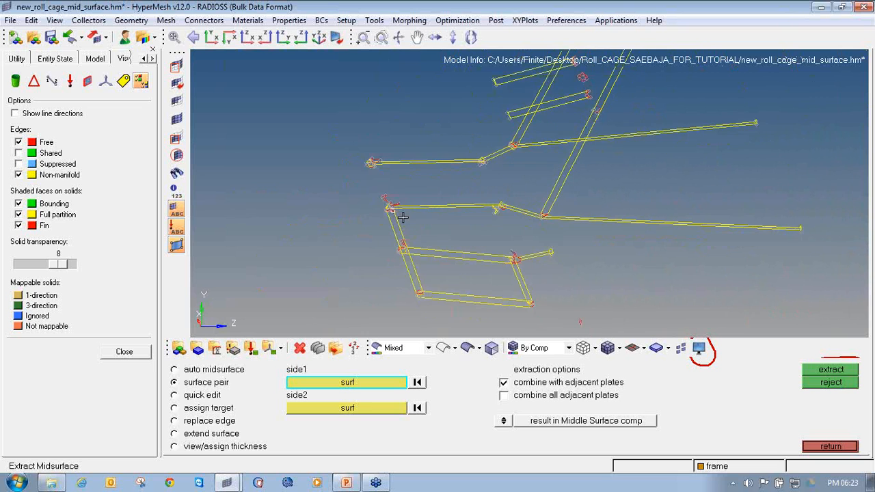
pyautogui.moveTo(455, 227)
pyautogui.keyDown('ctrl'); pyautogui.mouseDown()
pyautogui.moveTo(415, 230)
pyautogui.moveTo(439, 234)
pyautogui.mouseUp(); pyautogui.keyUp('ctrl')
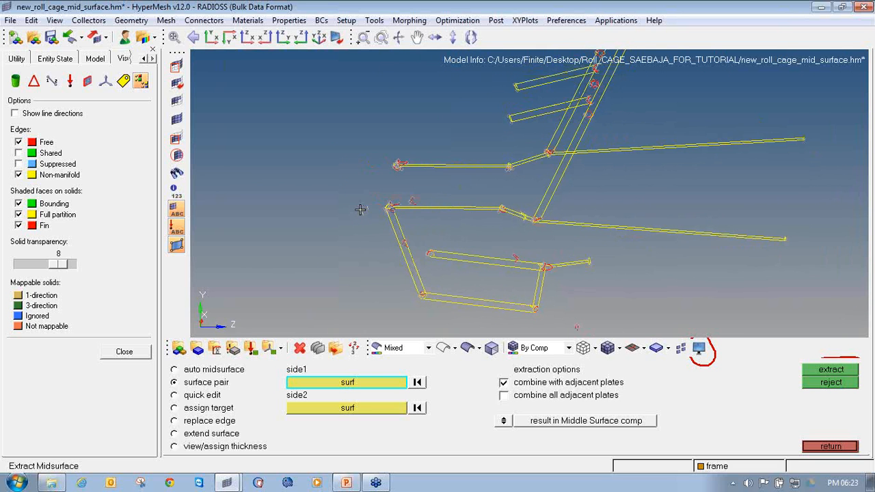
pyautogui.keyDown('ctrl'); pyautogui.scroll(4, 395, 236); pyautogui.keyUp('ctrl')
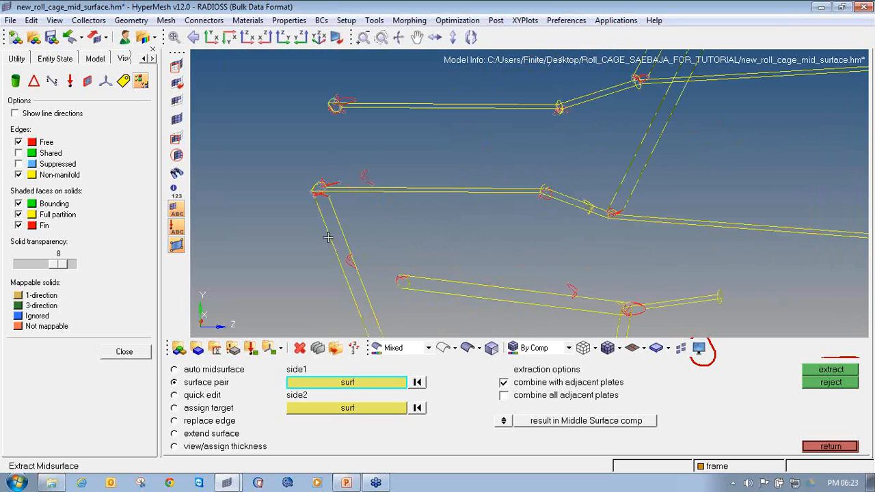
pyautogui.keyDown('ctrl'); pyautogui.scroll(5, 383, 177); pyautogui.keyUp('ctrl')
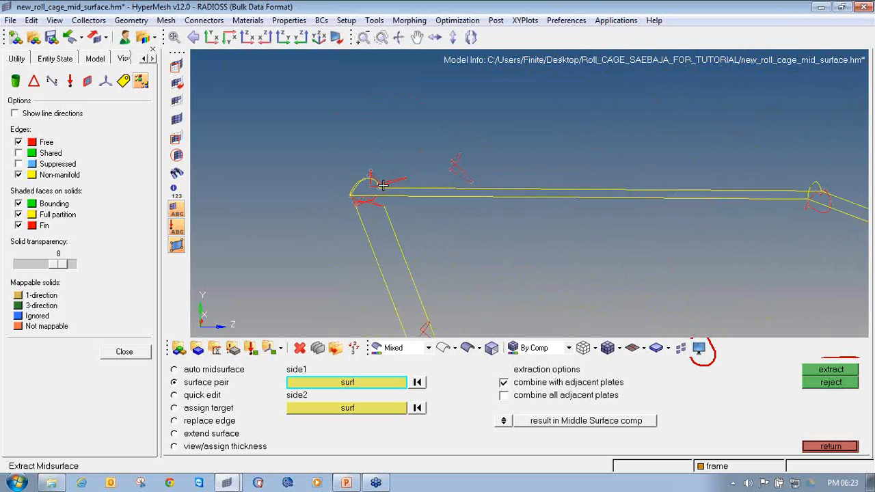
# - Restore the shaded geometry display with Shared and Suppressed edges on, and view the front upright tube with non-manifold edges
pyautogui.click(473, 347)
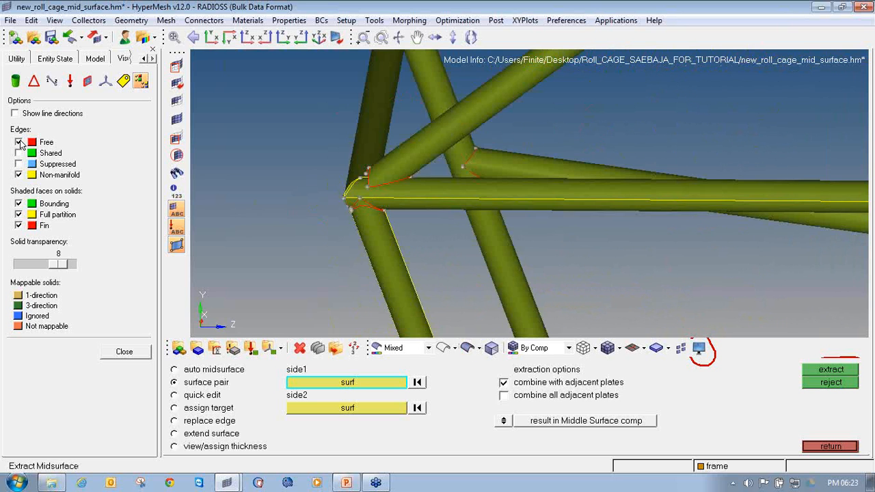
pyautogui.click(18, 153)
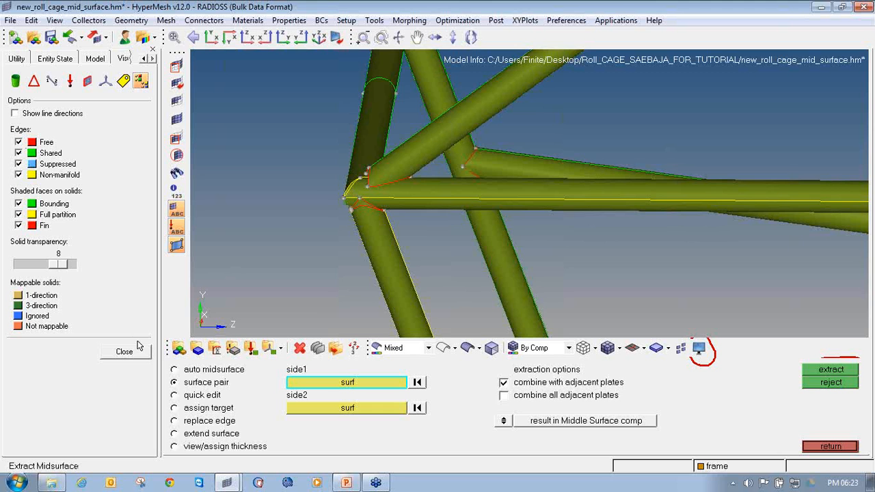
pyautogui.moveTo(350, 288)
pyautogui.keyDown('ctrl'); pyautogui.mouseDown(button='right')
pyautogui.moveTo(285, 250)
pyautogui.moveTo(315, 227)
pyautogui.mouseUp(button='right'); pyautogui.keyUp('ctrl')
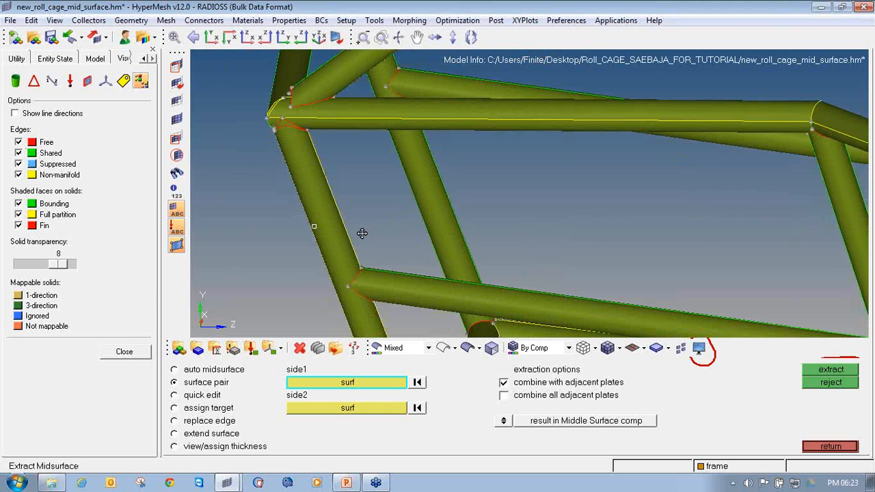
pyautogui.moveTo(362, 233)
pyautogui.keyDown('ctrl'); pyautogui.mouseDown()
pyautogui.moveTo(441, 229)
pyautogui.moveTo(371, 222)
pyautogui.moveTo(437, 222)
pyautogui.mouseUp(); pyautogui.keyUp('ctrl')
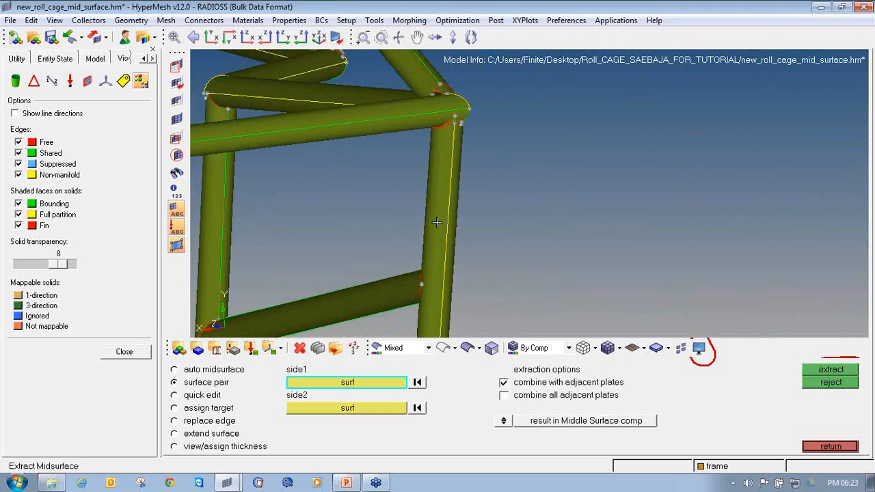
# - Delete the duplicate midsurfaces from both halves of the front upright tube with the non-manifold edge
pyautogui.click(301, 349)
pyautogui.scroll(3, 489, 185)
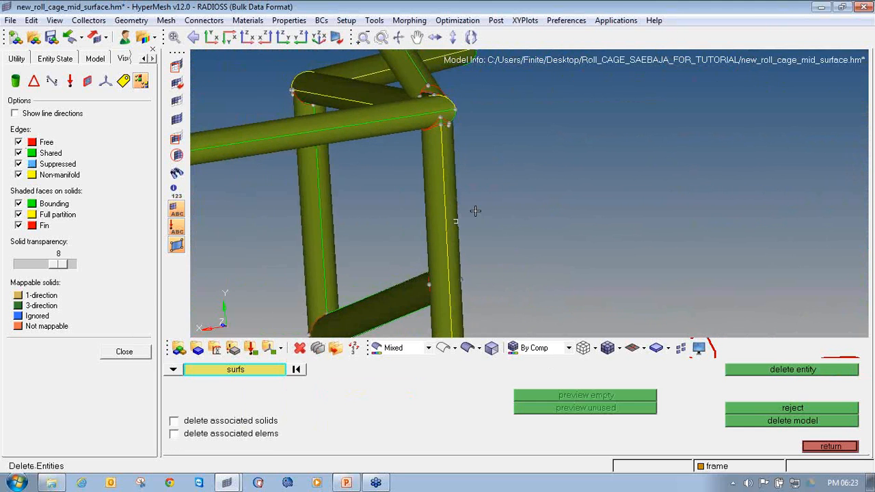
pyautogui.click(430, 159)
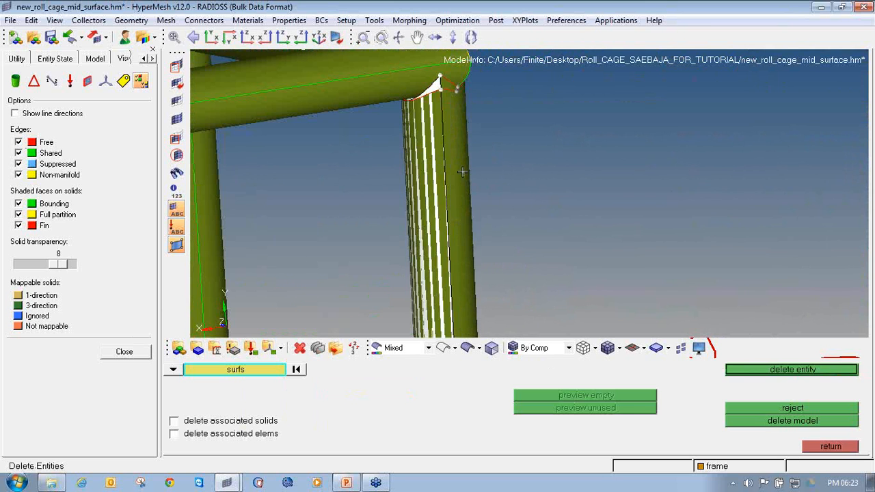
pyautogui.middleClick(462, 172)
pyautogui.click(462, 172)
pyautogui.middleClick(463, 172)
pyautogui.scroll(-6, 458, 164)
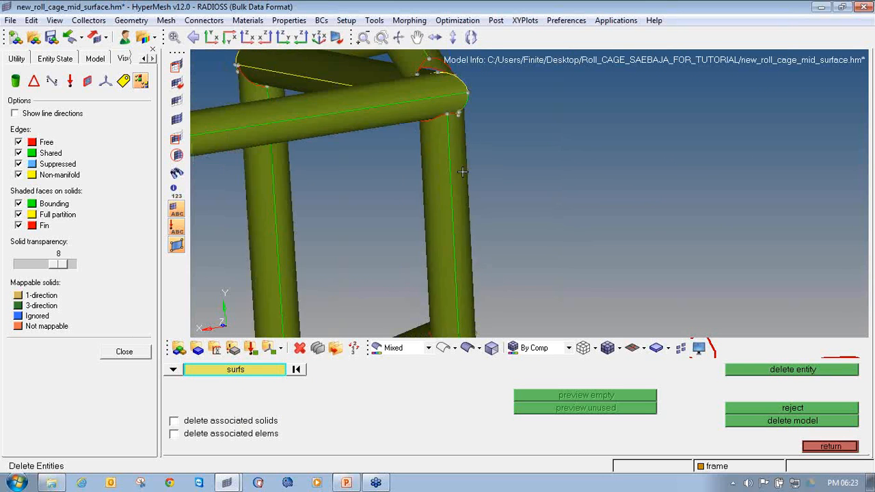
# - Delete the duplicate midsurface of the tube with the non-manifold edge that runs away from the joint above the upright
pyautogui.keyDown('ctrl'); pyautogui.scroll(3, 451, 151); pyautogui.keyUp('ctrl')
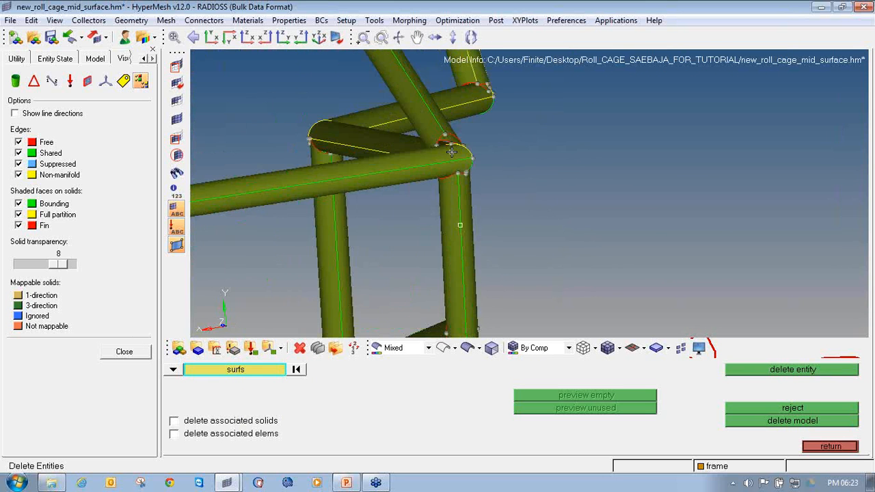
pyautogui.keyDown('ctrl'); pyautogui.click(452, 152); pyautogui.keyUp('ctrl')
pyautogui.moveTo(477, 156)
pyautogui.keyDown('ctrl'); pyautogui.mouseDown()
pyautogui.moveTo(477, 205)
pyautogui.moveTo(364, 189)
pyautogui.moveTo(530, 158)
pyautogui.mouseUp(); pyautogui.keyUp('ctrl')
pyautogui.scroll(3, 492, 164)
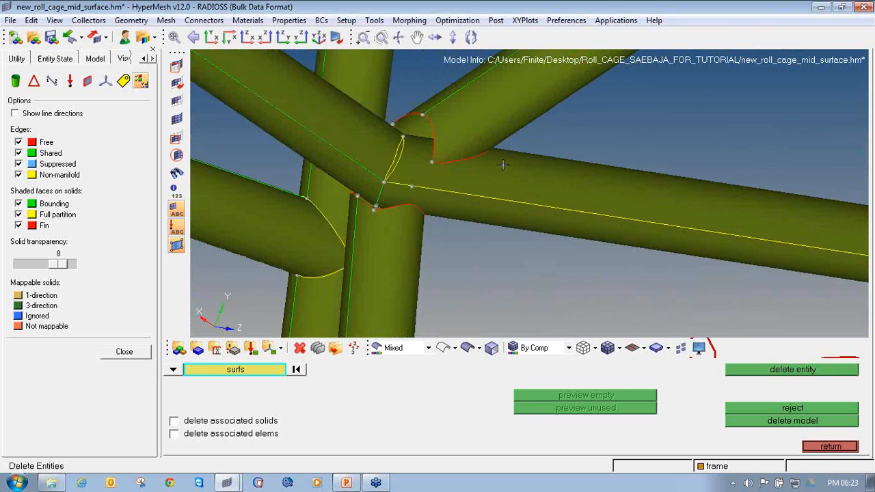
pyautogui.click(463, 170)
pyautogui.middleClick(474, 188)
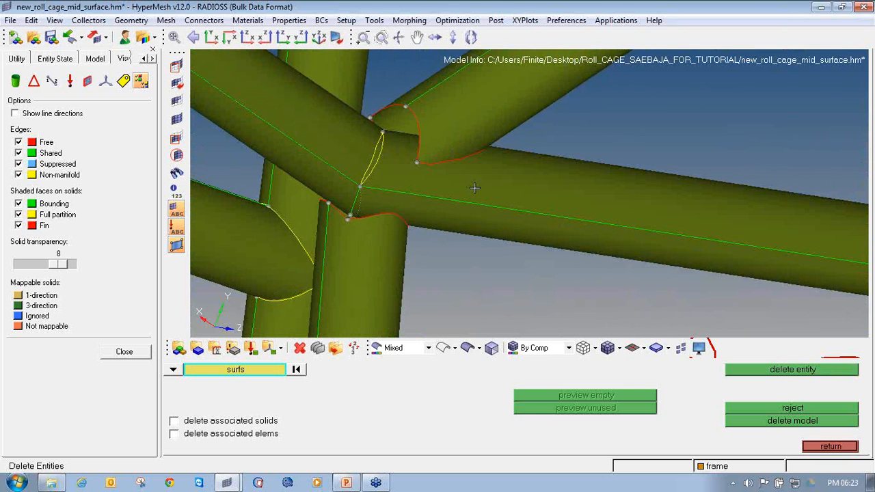
# - Delete the thin sliver surface between the two non-manifold arcs where the two tubes meet at the joint
pyautogui.scroll(2, 381, 148)
pyautogui.click(380, 148)
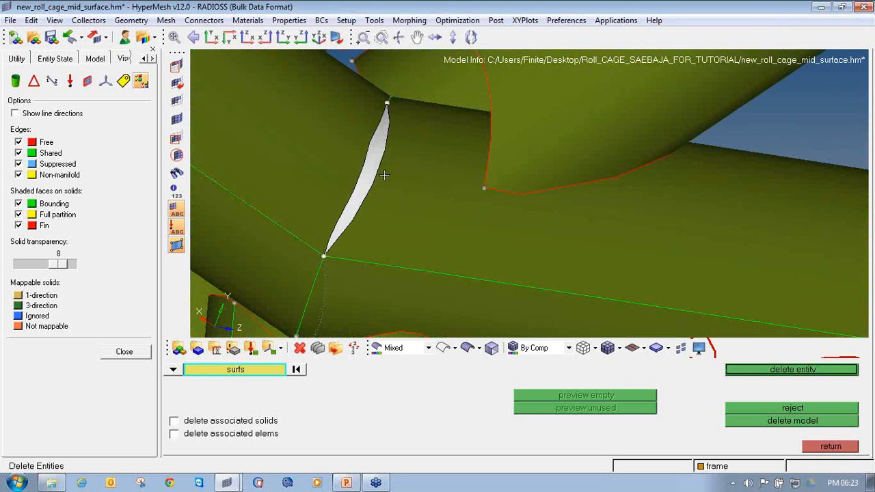
pyautogui.middleClick(385, 176)
pyautogui.scroll(1, 396, 194)
pyautogui.scroll(-3, 396, 194)
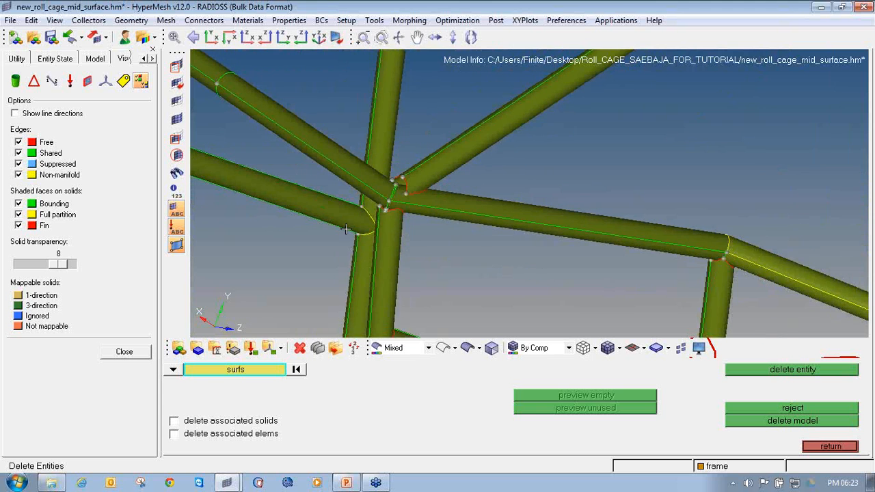
# - Try deleting the midsurface at the end of the horizontal tube meeting the rear upright, and reject the deletion
pyautogui.scroll(2, 345, 229)
pyautogui.click(380, 212)
pyautogui.middleClick(379, 212)
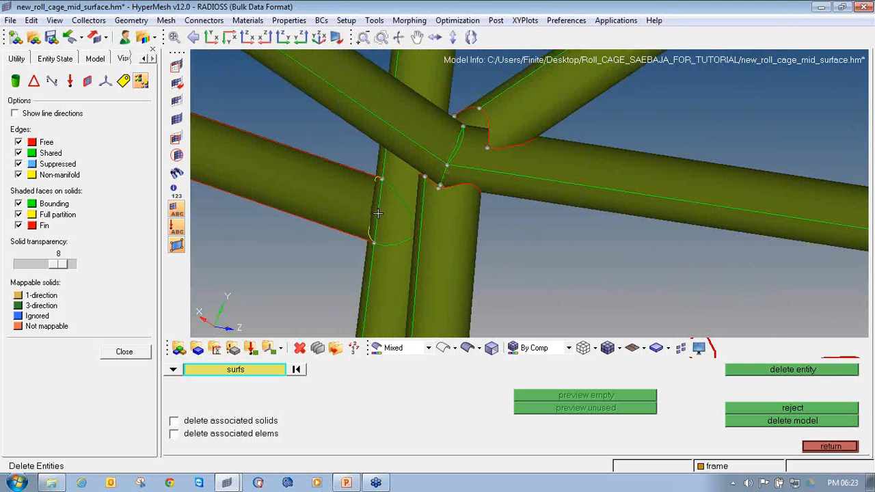
pyautogui.click(793, 408)
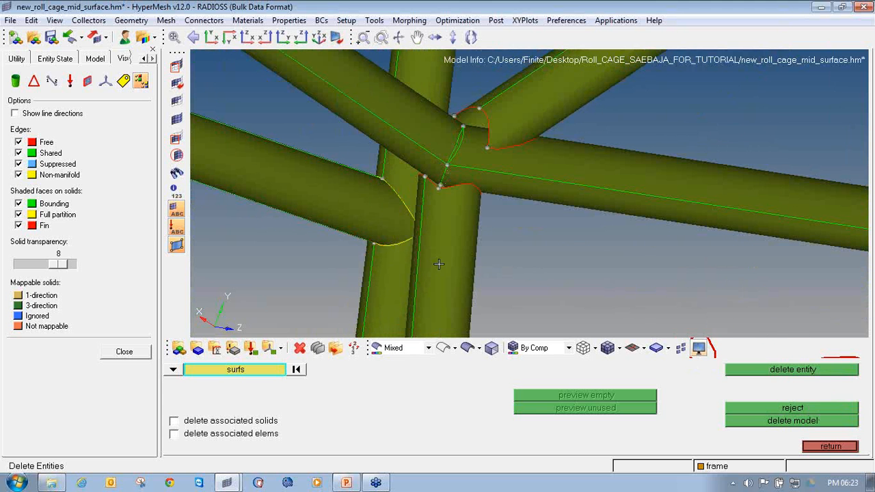
# - Delete the duplicate midsurfaces of the straight tube between the bend above the upright and the next multi-tube joint
pyautogui.scroll(-3, 388, 258)
pyautogui.keyDown('ctrl'); pyautogui.moveTo(293, 233); pyautogui.dragTo(432, 263); pyautogui.keyUp('ctrl')
pyautogui.keyDown('ctrl'); pyautogui.moveTo(294, 219); pyautogui.dragTo(437, 197, button='right'); pyautogui.keyUp('ctrl')
pyautogui.keyDown('ctrl'); pyautogui.scroll(7, 369, 163); pyautogui.keyUp('ctrl')
pyautogui.click(413, 242)
pyautogui.rightClick(431, 266)
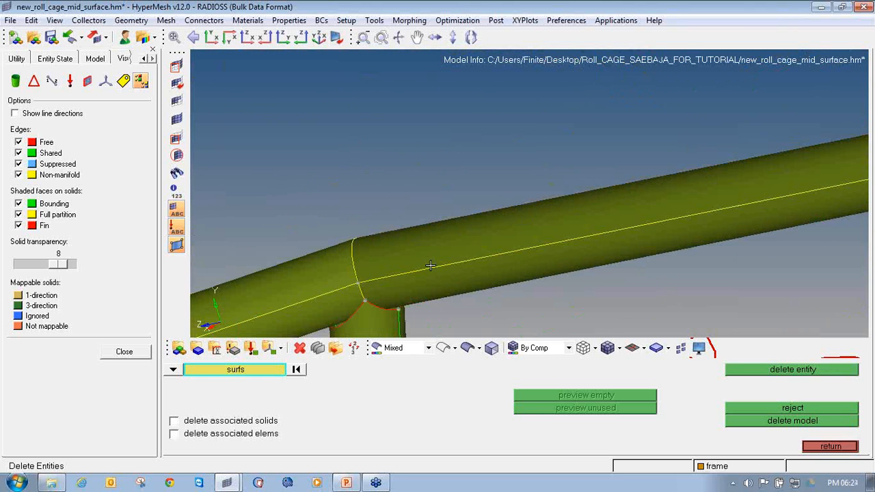
pyautogui.click(434, 279)
pyautogui.rightClick(434, 279)
pyautogui.keyDown('ctrl'); pyautogui.scroll(-5, 358, 258); pyautogui.keyUp('ctrl')
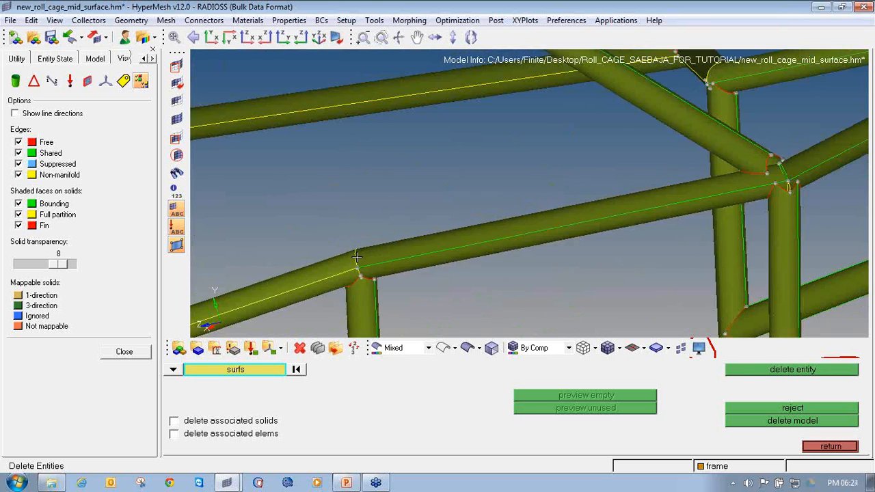
# - Delete the duplicate midsurfaces from both halves of the sloping tube on the other side of the bend
pyautogui.keyDown('ctrl'); pyautogui.moveTo(294, 281); pyautogui.dragTo(384, 223, button='right'); pyautogui.keyUp('ctrl')
pyautogui.keyDown('ctrl'); pyautogui.scroll(7, 385, 223); pyautogui.keyUp('ctrl')
pyautogui.click(384, 224)
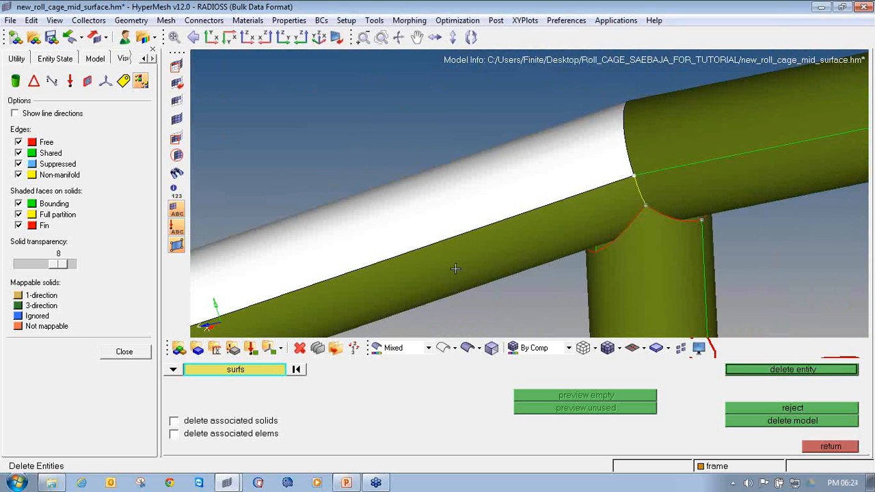
pyautogui.rightClick(455, 269)
pyautogui.click(454, 266)
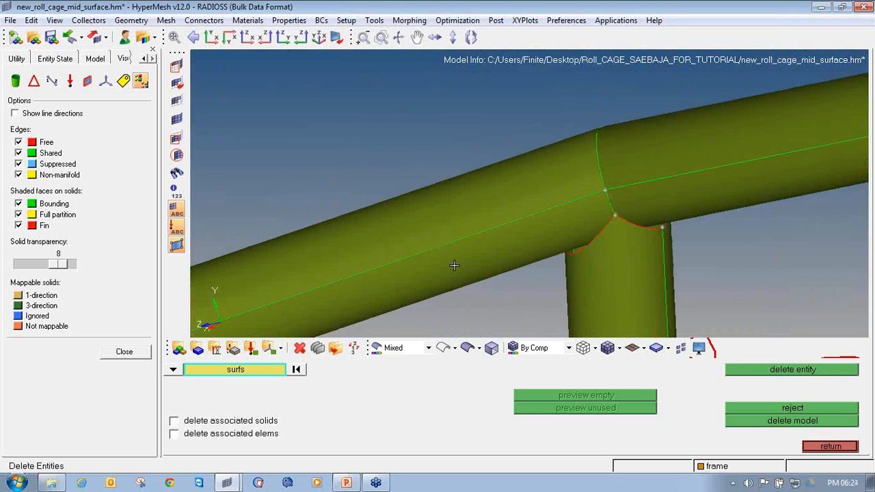
# - Try deleting the lower-half midsurface of the straight tube beside the diagonal brace joint, and reject the deletion
pyautogui.keyDown('ctrl'); pyautogui.scroll(-6, 454, 266); pyautogui.keyUp('ctrl')
pyautogui.keyDown('ctrl'); pyautogui.scroll(6, 386, 266); pyautogui.keyUp('ctrl')
pyautogui.keyDown('ctrl'); pyautogui.scroll(3, 386, 270); pyautogui.keyUp('ctrl')
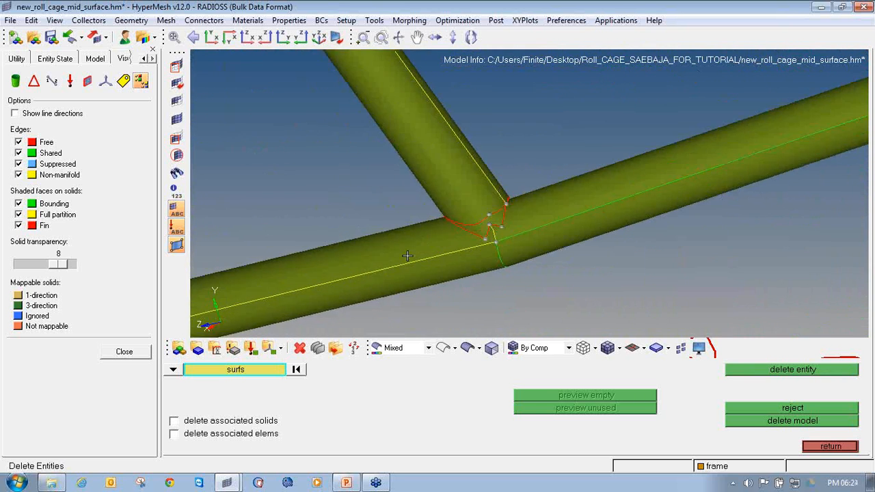
pyautogui.click(418, 258)
pyautogui.middleClick(428, 275)
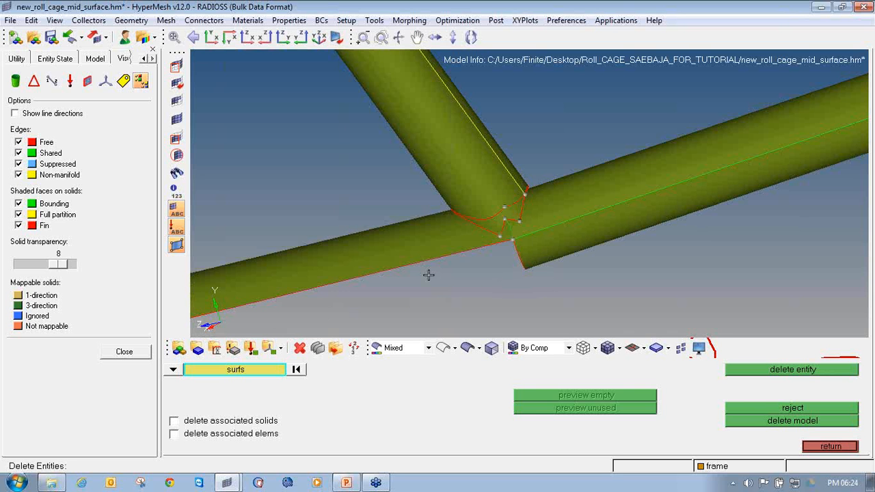
pyautogui.click(770, 409)
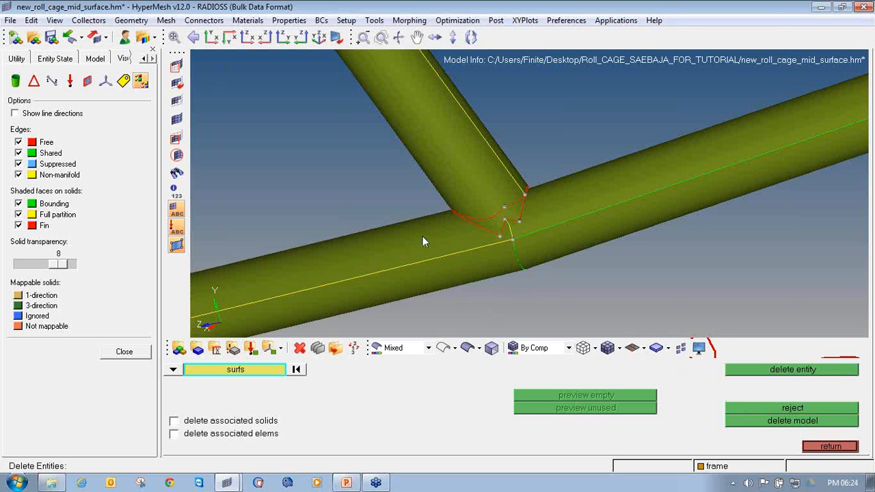
# - Delete the duplicate midsurface of the straight tube beside the diagonal brace joint
pyautogui.click(422, 257)
pyautogui.middleClick(422, 258)
pyautogui.keyDown('ctrl'); pyautogui.scroll(-3, 422, 255); pyautogui.keyUp('ctrl')
pyautogui.keyDown('ctrl'); pyautogui.scroll(2, 431, 219); pyautogui.keyUp('ctrl')
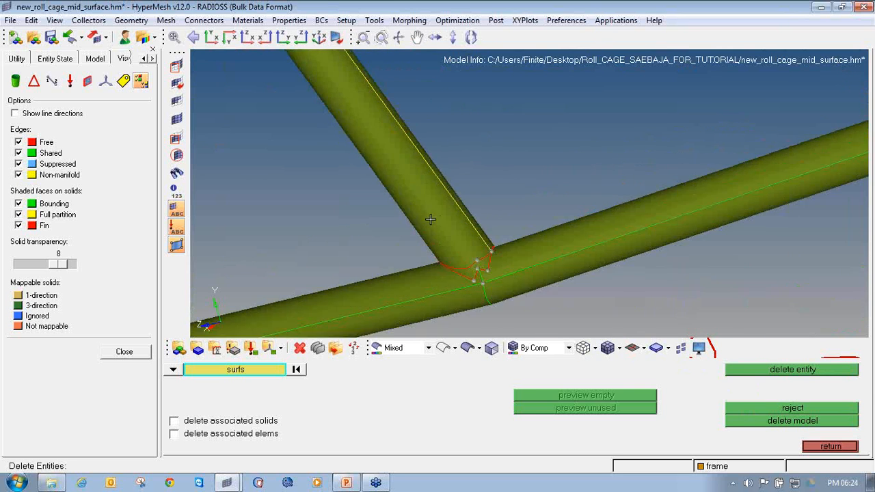
# - Delete the duplicate midsurfaces from both halves of the diagonal brace that meets the straight tube
pyautogui.keyDown('ctrl'); pyautogui.scroll(1, 430, 219); pyautogui.keyUp('ctrl')
pyautogui.click(454, 223)
pyautogui.middleClick(454, 223)
pyautogui.keyDown('ctrl'); pyautogui.moveTo(548, 257); pyautogui.dragTo(541, 233); pyautogui.keyUp('ctrl')
pyautogui.click(541, 233)
pyautogui.middleClick(537, 233)
pyautogui.keyDown('ctrl'); pyautogui.scroll(-6, 506, 238); pyautogui.keyUp('ctrl')
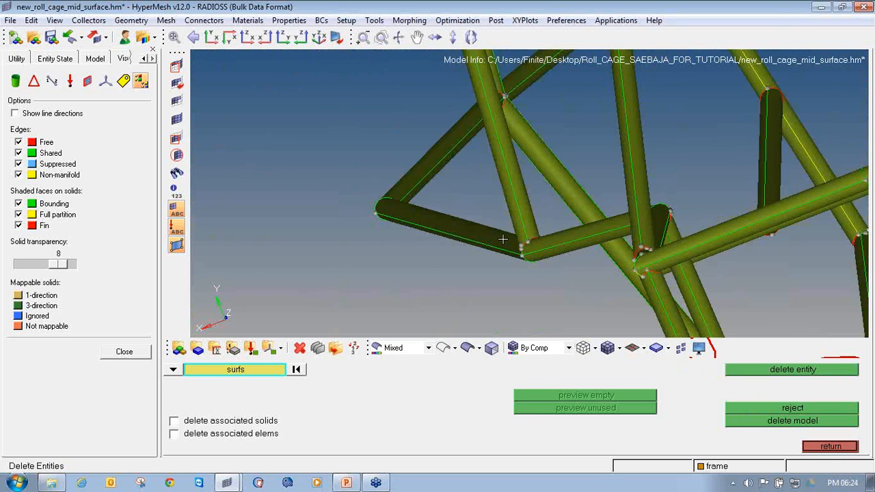
# - Delete the duplicate midsurfaces from both halves of the first bent brace's segment between its bend and the cross member
pyautogui.moveTo(488, 241)
pyautogui.keyDown('ctrl'); pyautogui.mouseDown()
pyautogui.moveTo(530, 267)
pyautogui.moveTo(466, 275)
pyautogui.moveTo(481, 270)
pyautogui.mouseUp(); pyautogui.keyUp('ctrl')
pyautogui.moveTo(621, 210)
pyautogui.keyDown('ctrl'); pyautogui.mouseDown(button='right')
pyautogui.moveTo(528, 198)
pyautogui.moveTo(417, 349)
pyautogui.mouseUp(button='right'); pyautogui.keyUp('ctrl')
pyautogui.keyDown('ctrl'); pyautogui.scroll(3, 448, 209); pyautogui.keyUp('ctrl')
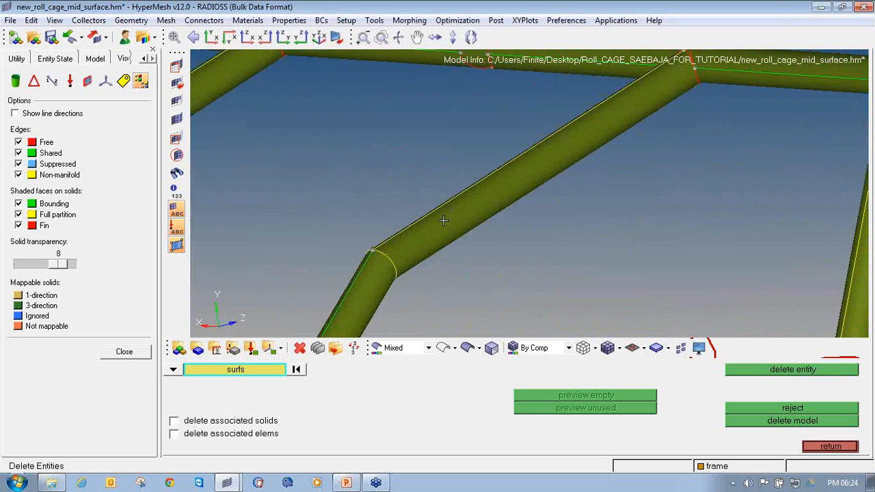
pyautogui.click(443, 224)
pyautogui.middleClick(435, 234)
pyautogui.keyDown('ctrl'); pyautogui.moveTo(386, 261); pyautogui.dragTo(542, 241); pyautogui.keyUp('ctrl')
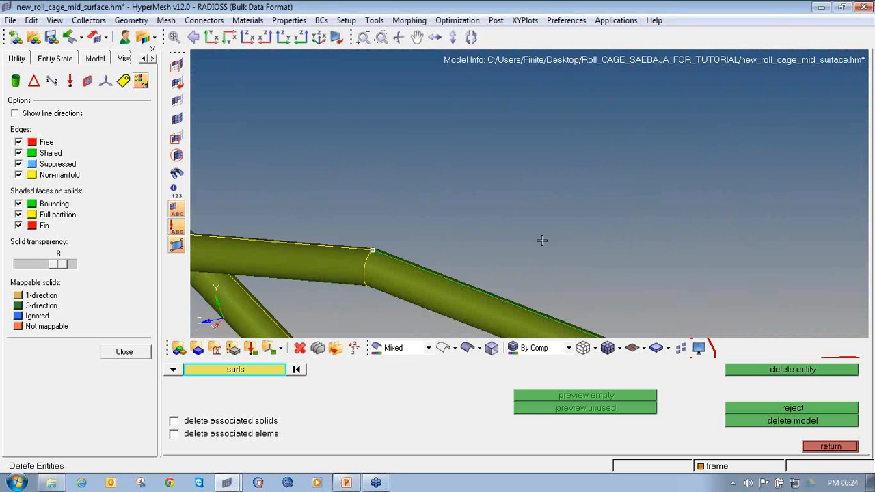
pyautogui.click(340, 261)
pyautogui.middleClick(340, 261)
pyautogui.keyDown('ctrl'); pyautogui.scroll(-4, 340, 261); pyautogui.keyUp('ctrl')
# - Delete the duplicate midsurfaces from both halves of the matching segment on the parallel bent brace
pyautogui.keyDown('ctrl'); pyautogui.moveTo(340, 261); pyautogui.dragTo(664, 206, button='right'); pyautogui.keyUp('ctrl')
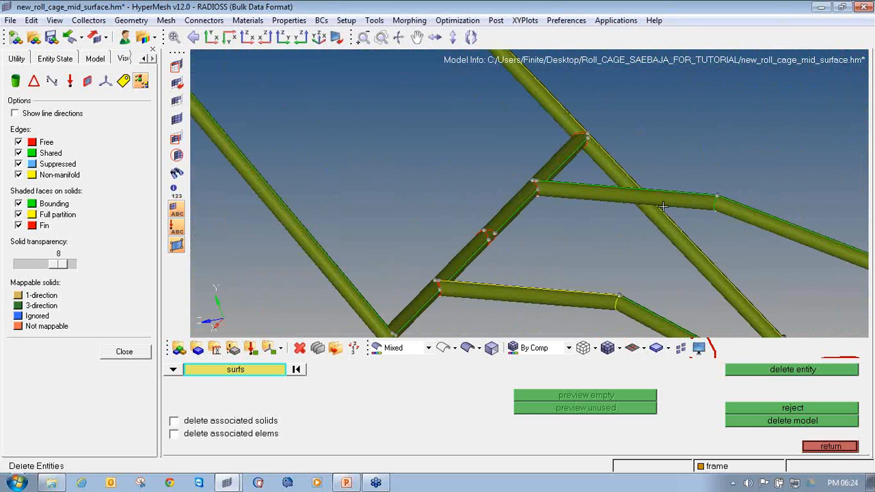
pyautogui.keyDown('ctrl'); pyautogui.scroll(4, 590, 281); pyautogui.keyUp('ctrl')
pyautogui.click(595, 315)
pyautogui.middleClick(595, 315)
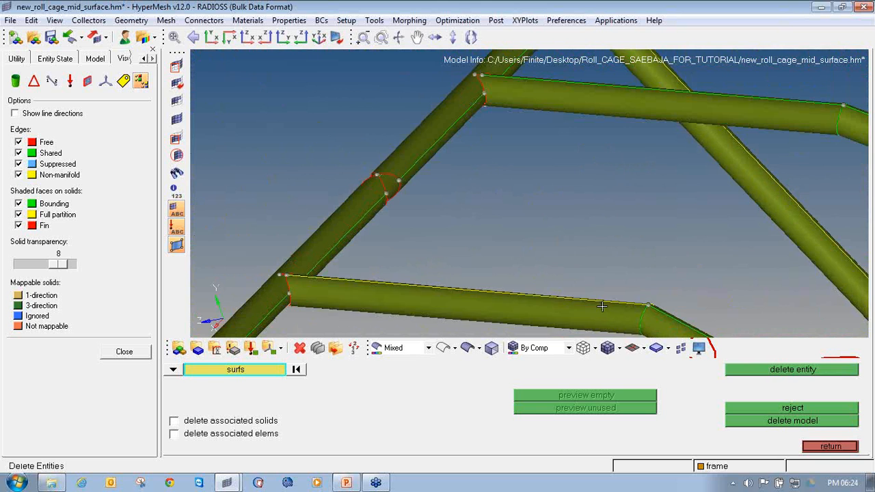
pyautogui.keyDown('ctrl'); pyautogui.moveTo(601, 305); pyautogui.dragTo(507, 199, button='right'); pyautogui.keyUp('ctrl')
pyautogui.keyDown('ctrl'); pyautogui.moveTo(508, 199); pyautogui.dragTo(523, 218); pyautogui.keyUp('ctrl')
pyautogui.click(523, 217)
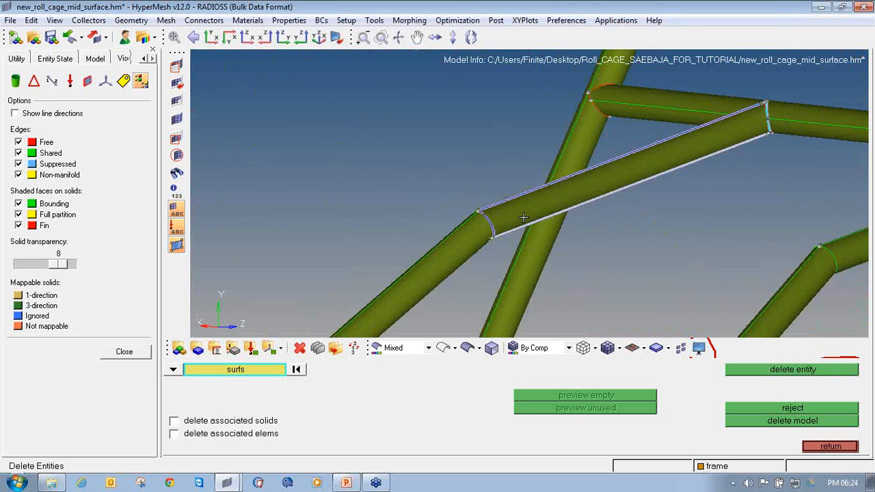
pyautogui.middleClick(523, 218)
# - Delete the duplicate midsurfaces from both halves of the long inclined tube at the end of the cross member
pyautogui.keyDown('ctrl'); pyautogui.moveTo(573, 199); pyautogui.dragTo(312, 233, button='right'); pyautogui.keyUp('ctrl')
pyautogui.keyDown('ctrl'); pyautogui.scroll(-4, 311, 233); pyautogui.keyUp('ctrl')
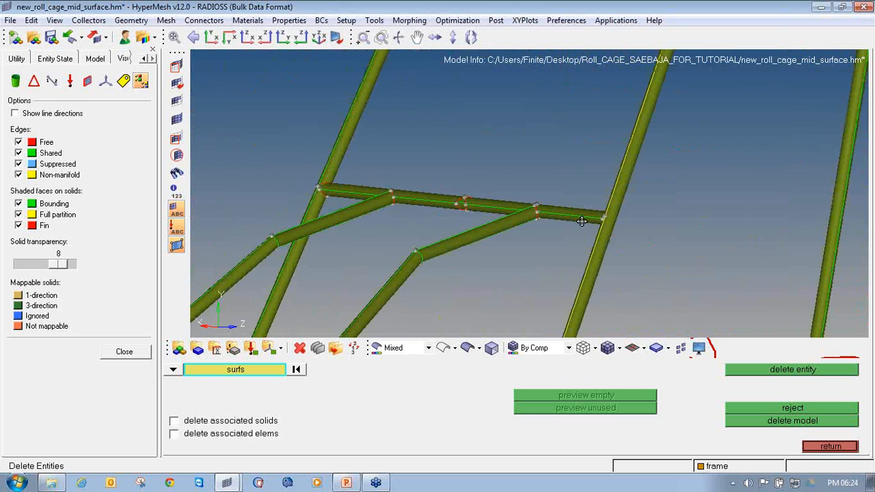
pyautogui.keyDown('ctrl'); pyautogui.moveTo(582, 221); pyautogui.dragTo(506, 246, button='right'); pyautogui.keyUp('ctrl')
pyautogui.keyDown('ctrl'); pyautogui.scroll(2, 531, 219); pyautogui.keyUp('ctrl')
pyautogui.click(556, 222)
pyautogui.middleClick(553, 224)
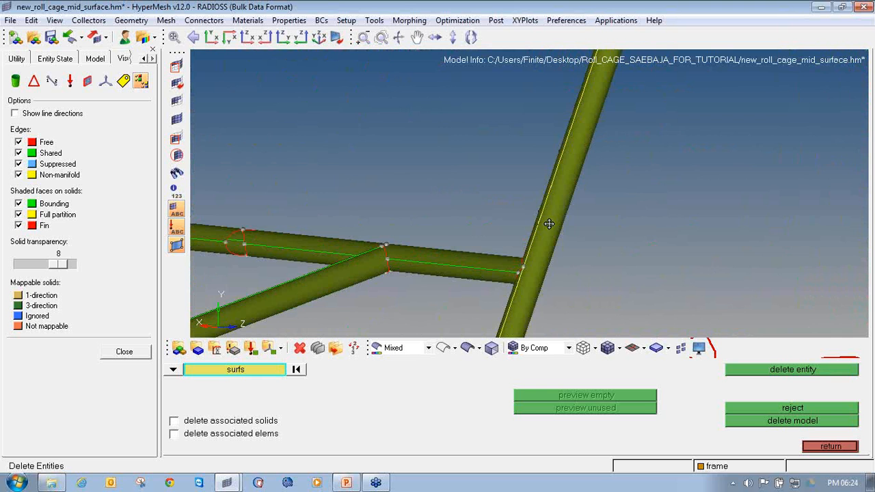
pyautogui.keyDown('ctrl'); pyautogui.moveTo(570, 222); pyautogui.dragTo(435, 243); pyautogui.keyUp('ctrl')
pyautogui.click(541, 224)
pyautogui.middleClick(541, 224)
pyautogui.scroll(-6, 435, 243)
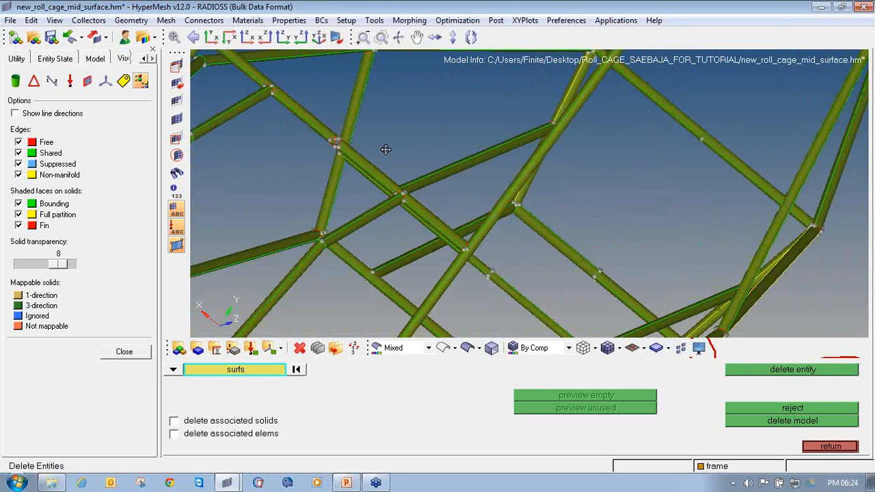
# - Delete the duplicate midsurfaces of the short lower side tube on the near side of the front frame box
pyautogui.keyDown('ctrl'); pyautogui.moveTo(547, 256); pyautogui.dragTo(326, 276); pyautogui.keyUp('ctrl')
pyautogui.scroll(5, 327, 275)
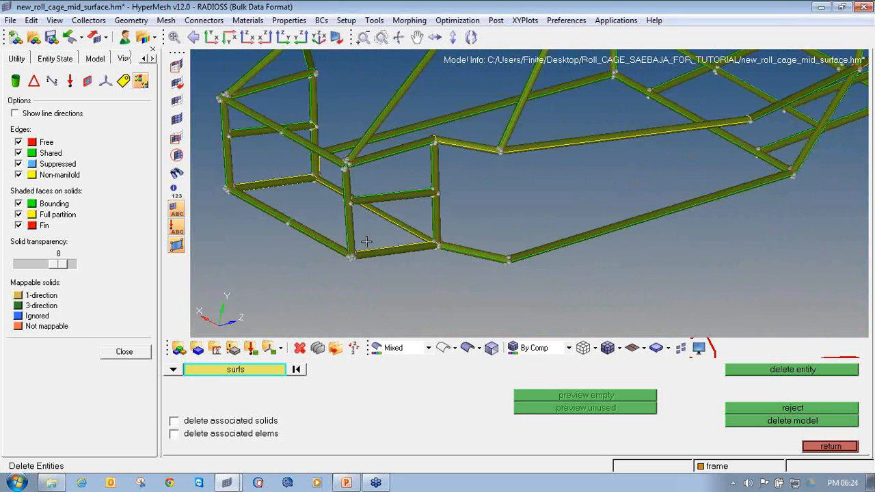
pyautogui.click(361, 268)
pyautogui.rightClick(361, 268)
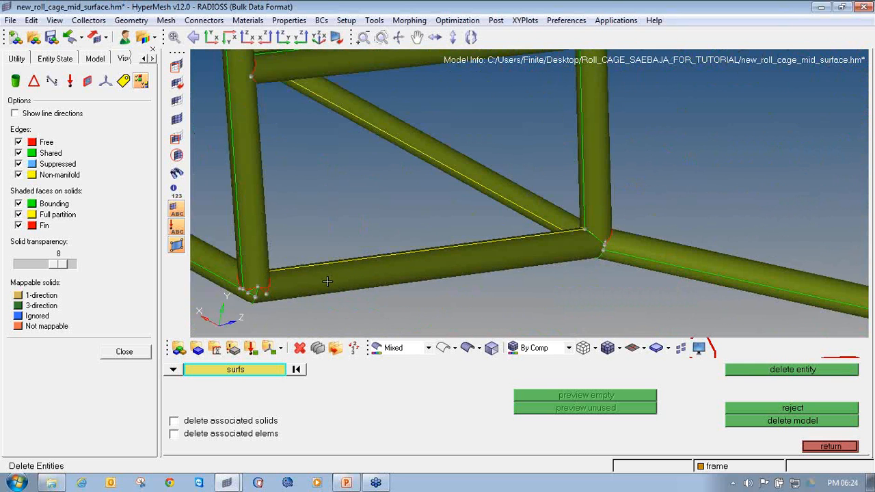
pyautogui.keyDown('ctrl'); pyautogui.moveTo(326, 282); pyautogui.dragTo(352, 319); pyautogui.keyUp('ctrl')
pyautogui.click(305, 253)
pyautogui.middleClick(304, 254)
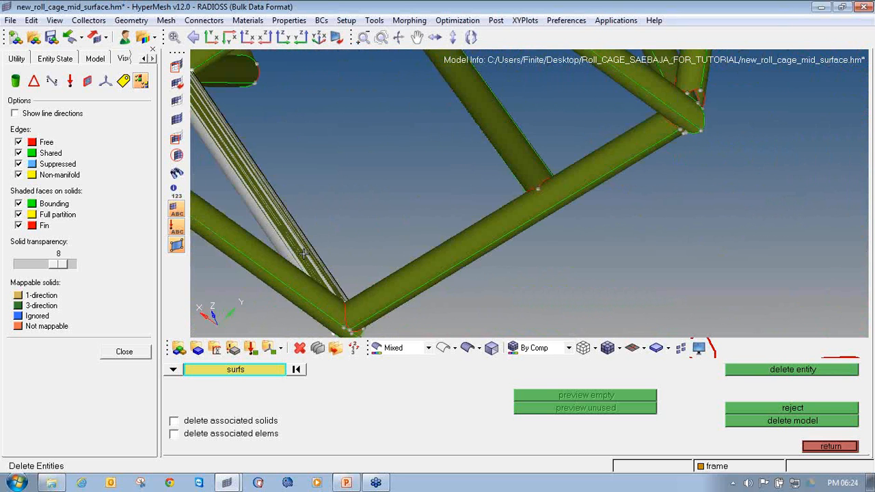
# - Delete the duplicate midsurfaces from both halves of the rear lower cross tube of the front frame box
pyautogui.keyDown('ctrl'); pyautogui.moveTo(305, 254); pyautogui.dragTo(360, 177); pyautogui.keyUp('ctrl')
pyautogui.click(359, 182)
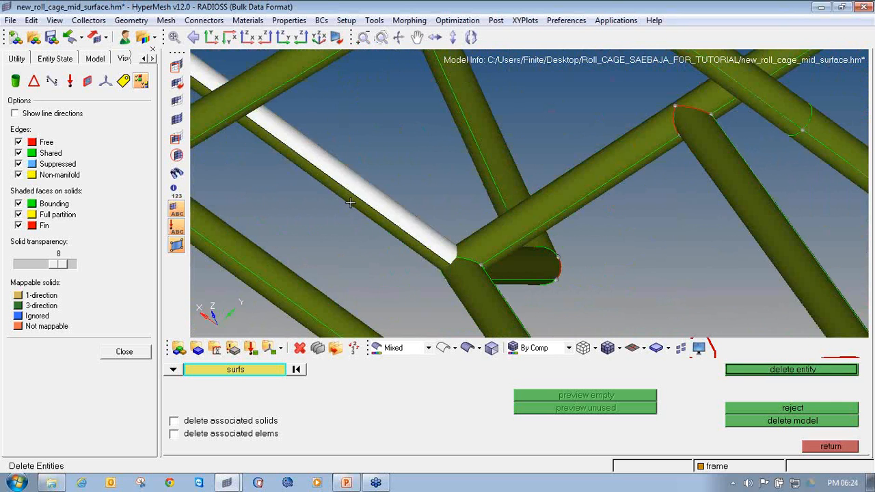
pyautogui.middleClick(351, 202)
pyautogui.click(352, 202)
pyautogui.rightClick(350, 209)
pyautogui.keyDown('ctrl'); pyautogui.scroll(-3, 342, 218); pyautogui.keyUp('ctrl')
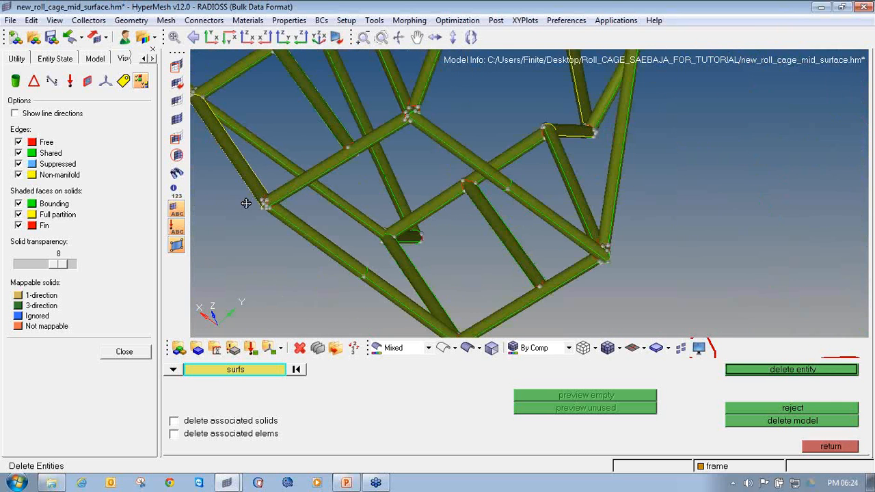
# - Delete the duplicate midsurfaces from both halves of the short lower side tube on the far side of the front box
pyautogui.keyDown('ctrl'); pyautogui.moveTo(246, 203); pyautogui.dragTo(352, 244); pyautogui.keyUp('ctrl')
pyautogui.keyDown('ctrl'); pyautogui.scroll(3, 354, 245); pyautogui.keyUp('ctrl')
pyautogui.click(360, 247)
pyautogui.middleClick(361, 246)
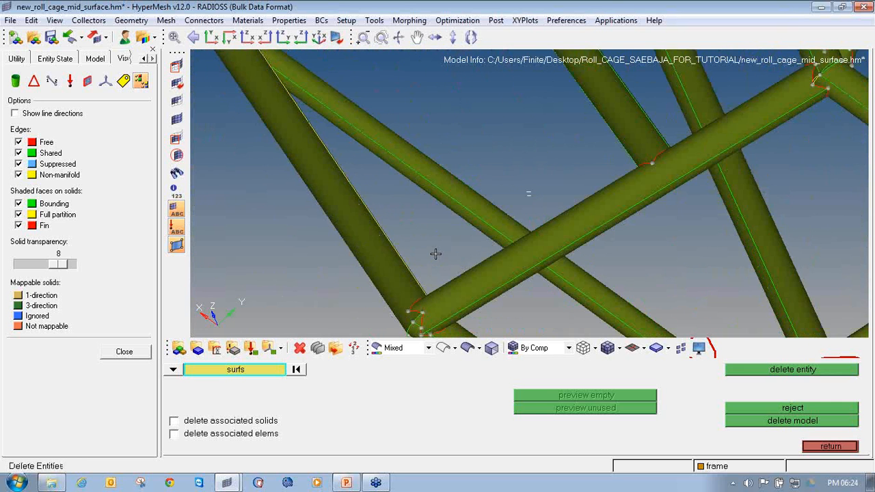
pyautogui.keyDown('ctrl'); pyautogui.moveTo(433, 253); pyautogui.dragTo(597, 190); pyautogui.keyUp('ctrl')
pyautogui.click(681, 289)
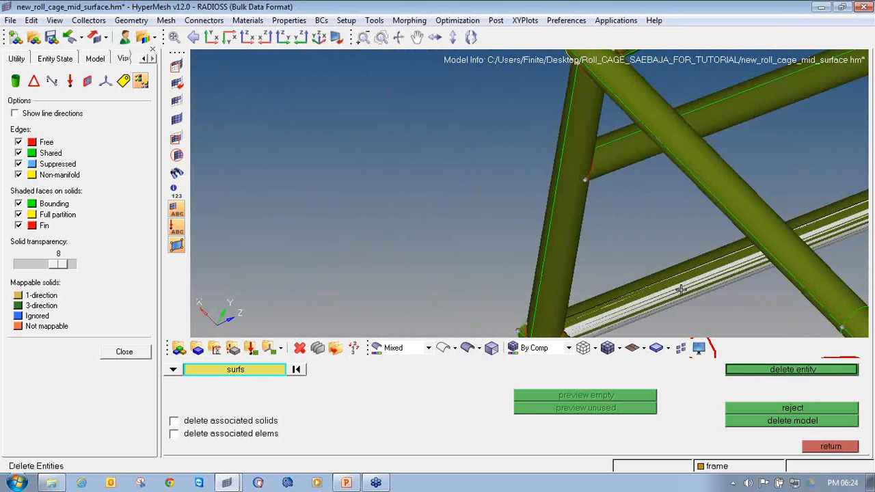
pyautogui.middleClick(681, 289)
# - Delete the duplicate midsurfaces from both halves of the short angled tube connecting the front box to the side member
pyautogui.keyDown('ctrl'); pyautogui.scroll(-4, 681, 289); pyautogui.keyUp('ctrl')
pyautogui.keyDown('ctrl'); pyautogui.moveTo(681, 289); pyautogui.dragTo(430, 233, button='right'); pyautogui.keyUp('ctrl')
pyautogui.keyDown('ctrl'); pyautogui.scroll(-2, 430, 233); pyautogui.keyUp('ctrl')
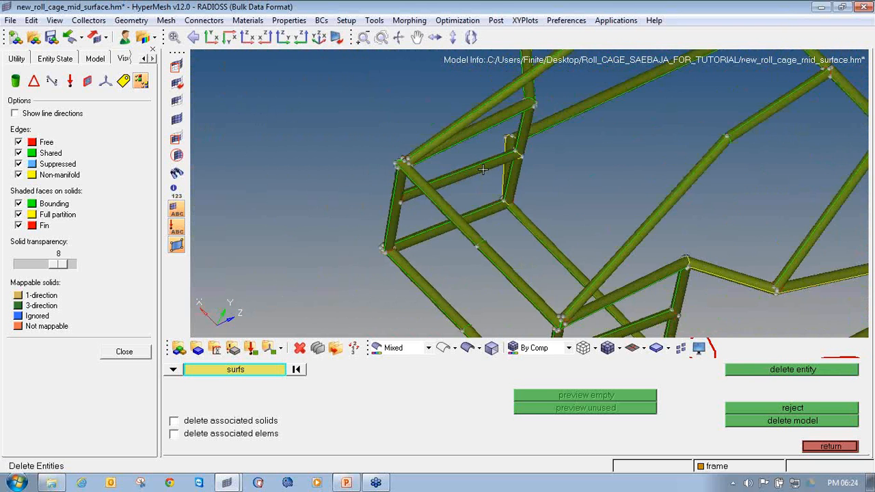
pyautogui.keyDown('ctrl'); pyautogui.scroll(3, 487, 169); pyautogui.keyUp('ctrl')
pyautogui.keyDown('ctrl'); pyautogui.moveTo(509, 212); pyautogui.dragTo(532, 239); pyautogui.keyUp('ctrl')
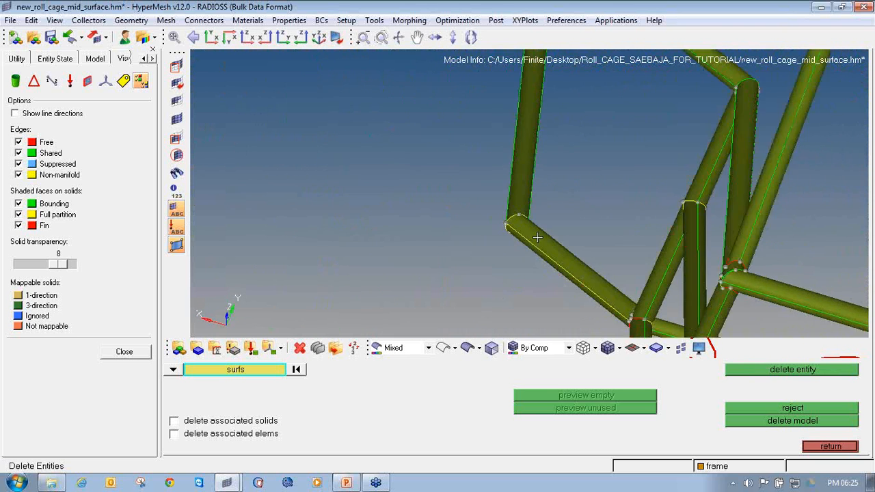
pyautogui.keyDown('ctrl'); pyautogui.scroll(5, 532, 239); pyautogui.keyUp('ctrl')
pyautogui.click(532, 245)
pyautogui.middleClick(532, 248)
pyautogui.click(508, 255)
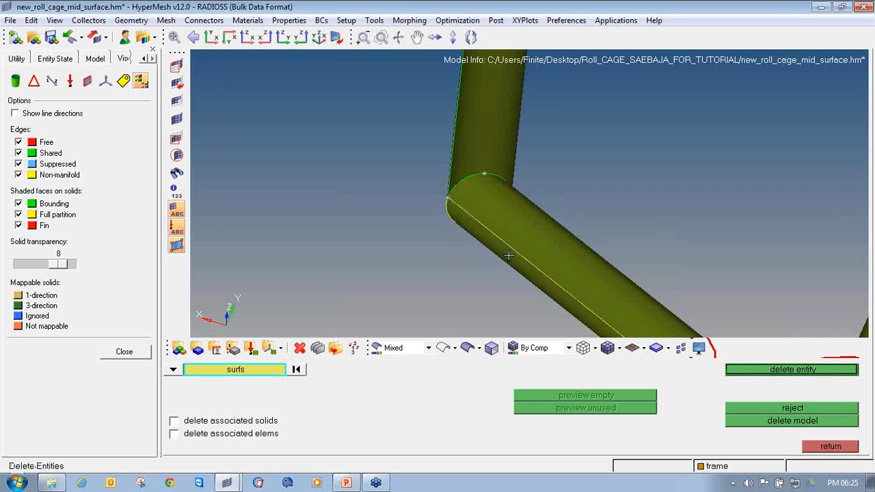
pyautogui.middleClick(508, 255)
pyautogui.keyDown('ctrl'); pyautogui.scroll(-4, 555, 269); pyautogui.keyUp('ctrl')
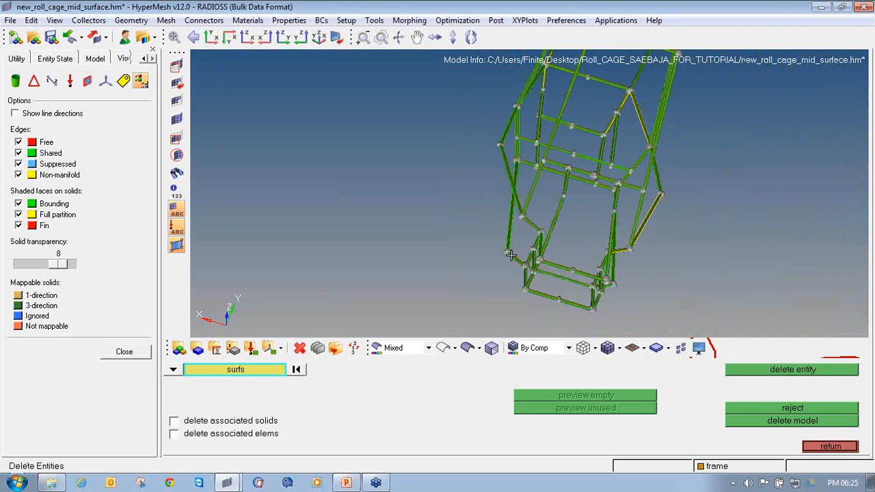
# - Delete the duplicate midsurface of the short angled tube linking the front box to the side member on the opposite side
pyautogui.keyDown('ctrl'); pyautogui.moveTo(555, 269); pyautogui.dragTo(587, 228); pyautogui.keyUp('ctrl')
pyautogui.keyDown('ctrl'); pyautogui.scroll(5, 586, 228); pyautogui.keyUp('ctrl')
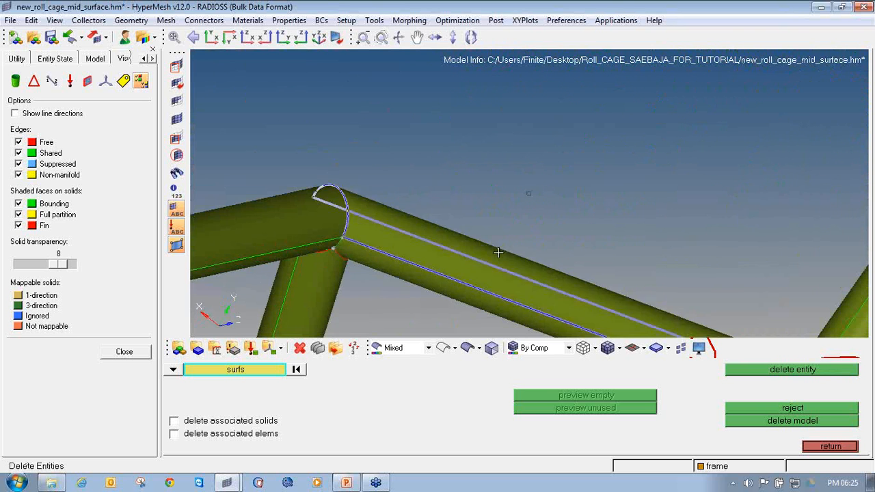
pyautogui.click(473, 284)
pyautogui.middleClick(472, 284)
pyautogui.keyDown('ctrl'); pyautogui.scroll(-3, 275, 216); pyautogui.keyUp('ctrl')
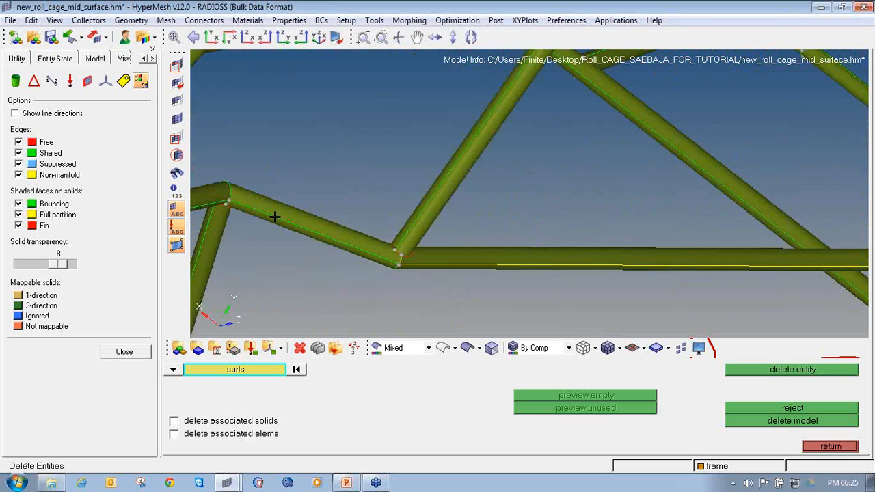
# - Delete the duplicate midsurface of the straight side tube adjoining that short angled tube
pyautogui.keyDown('ctrl'); pyautogui.scroll(2, 426, 269); pyautogui.keyUp('ctrl')
pyautogui.click(413, 245)
pyautogui.middleClick(426, 277)
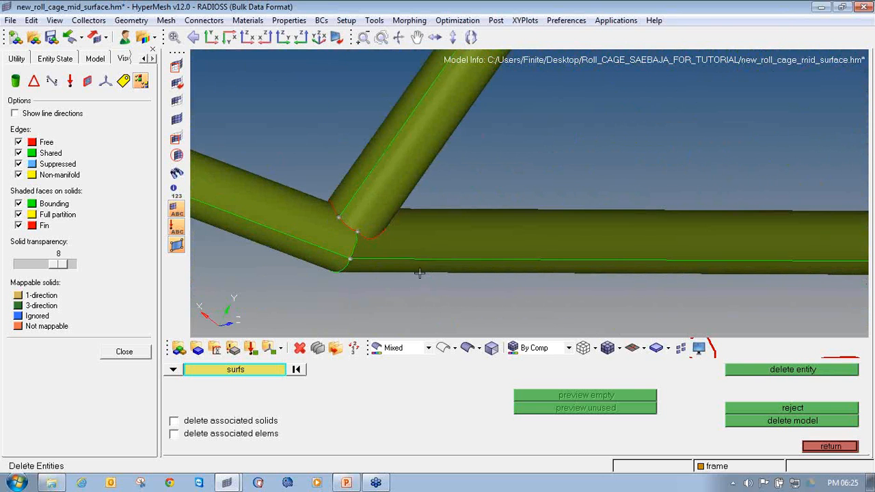
pyautogui.keyDown('ctrl'); pyautogui.scroll(-4, 426, 276); pyautogui.keyUp('ctrl')
# - Delete the duplicate lower-half midsurface of the rear box's upper side tube, rejecting the deletion of its upper half
pyautogui.moveTo(612, 277)
pyautogui.keyDown('ctrl'); pyautogui.mouseDown()
pyautogui.moveTo(498, 249)
pyautogui.moveTo(649, 256)
pyautogui.moveTo(633, 164)
pyautogui.moveTo(620, 160)
pyautogui.mouseUp(); pyautogui.keyUp('ctrl')
pyautogui.keyDown('ctrl'); pyautogui.scroll(-5, 536, 181); pyautogui.keyUp('ctrl')
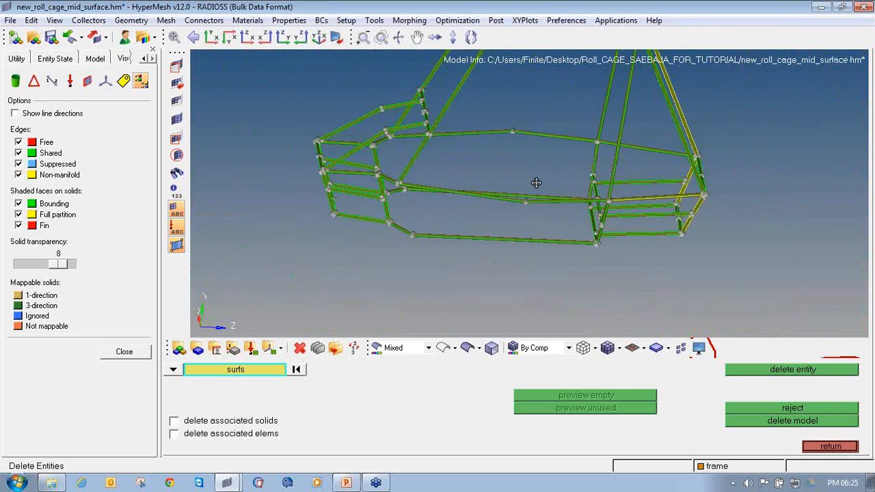
pyautogui.keyDown('ctrl'); pyautogui.moveTo(557, 205); pyautogui.dragTo(538, 211, button='right'); pyautogui.keyUp('ctrl')
pyautogui.keyDown('ctrl'); pyautogui.scroll(9, 602, 200); pyautogui.keyUp('ctrl')
pyautogui.keyDown('ctrl'); pyautogui.scroll(3, 599, 198); pyautogui.keyUp('ctrl')
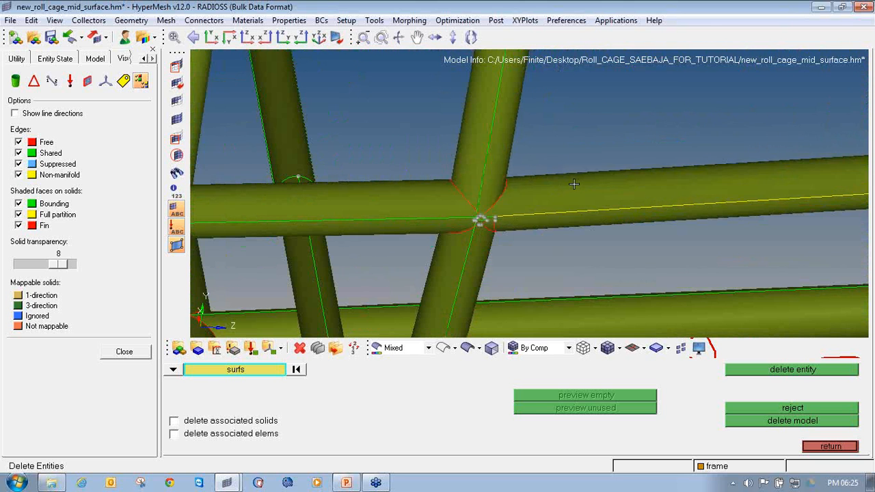
pyautogui.click(553, 218)
pyautogui.middleClick(553, 218)
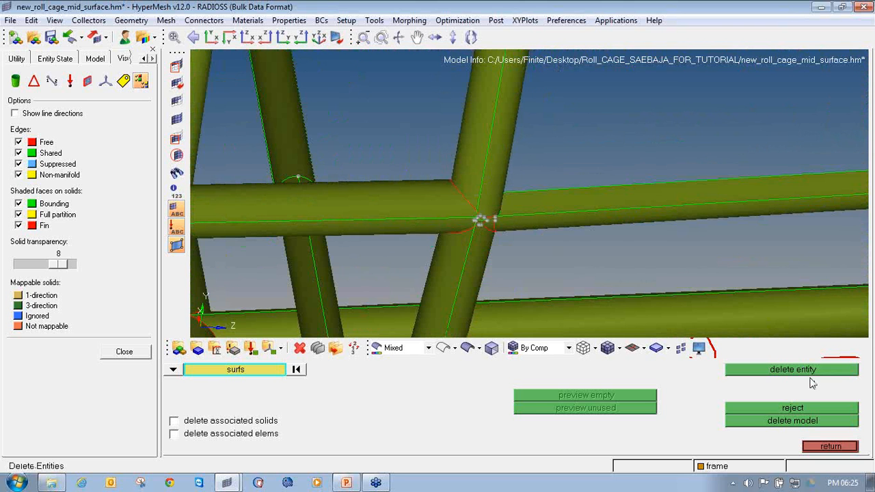
pyautogui.click(804, 409)
pyautogui.click(580, 218)
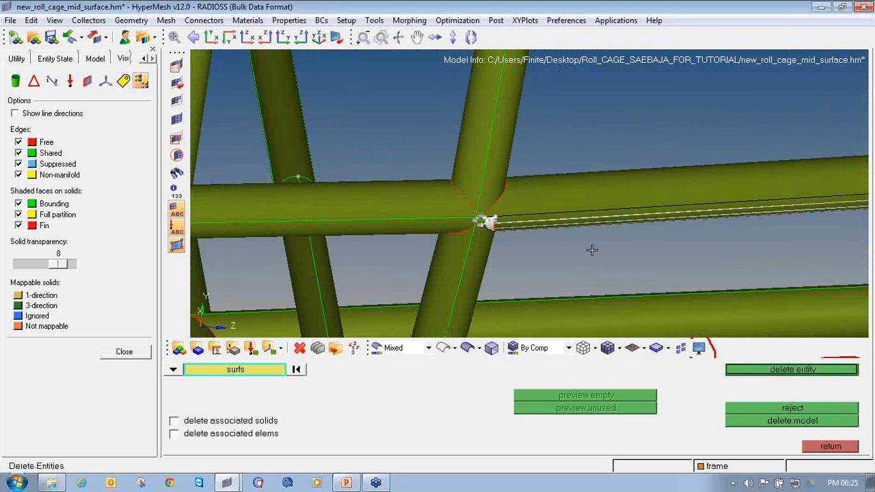
pyautogui.middleClick(592, 251)
# - Delete the duplicate midsurfaces from both halves of the slanted rear tube below the rear box's near upper corner
pyautogui.scroll(-5, 592, 250)
pyautogui.scroll(3, 454, 203)
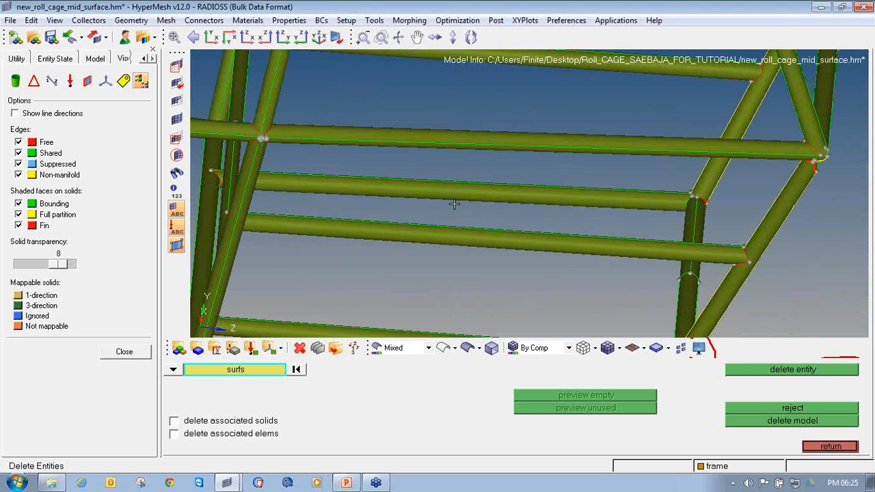
pyautogui.keyDown('ctrl'); pyautogui.moveTo(682, 281); pyautogui.dragTo(525, 240, button='right'); pyautogui.keyUp('ctrl')
pyautogui.keyDown('ctrl'); pyautogui.scroll(-4, 525, 239); pyautogui.keyUp('ctrl')
pyautogui.keyDown('ctrl'); pyautogui.moveTo(592, 237); pyautogui.dragTo(536, 207); pyautogui.keyUp('ctrl')
pyautogui.scroll(5, 537, 206)
pyautogui.click(551, 207)
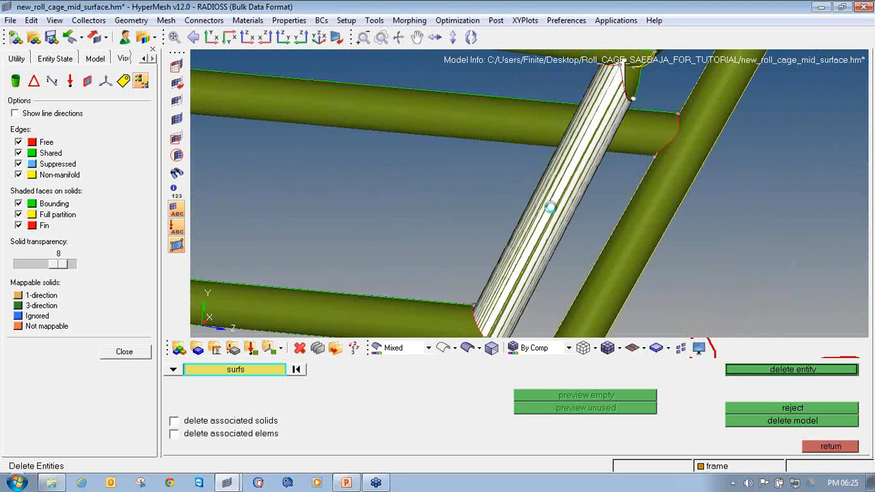
pyautogui.middleClick(551, 207)
pyautogui.scroll(-3, 551, 208)
pyautogui.keyDown('ctrl'); pyautogui.moveTo(607, 227); pyautogui.dragTo(515, 187); pyautogui.keyUp('ctrl')
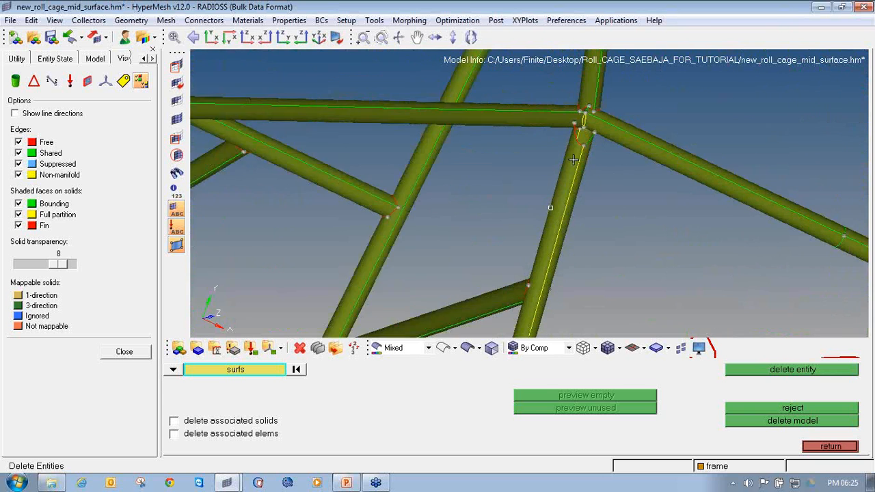
pyautogui.keyDown('ctrl'); pyautogui.scroll(4, 574, 160); pyautogui.keyUp('ctrl')
pyautogui.click(593, 160)
pyautogui.middleClick(595, 169)
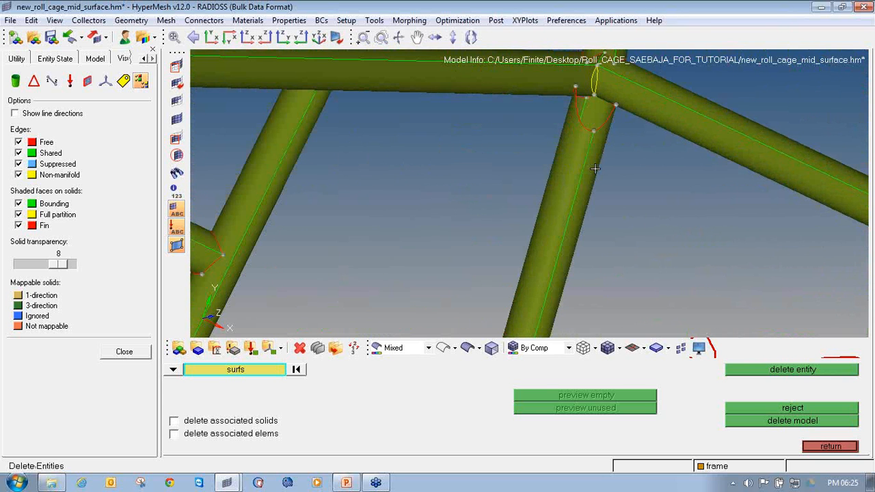
# - Delete the duplicate midsurface of the remaining slanted lower tube at the rear end of the frame
pyautogui.scroll(-4, 545, 234)
pyautogui.keyDown('ctrl'); pyautogui.moveTo(544, 233); pyautogui.dragTo(554, 249); pyautogui.keyUp('ctrl')
pyautogui.scroll(6, 753, 276)
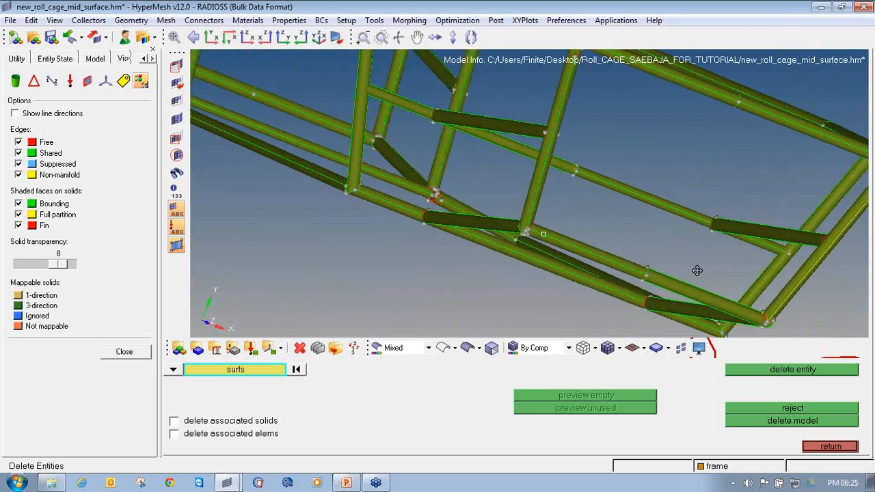
pyautogui.middleClick(473, 244)
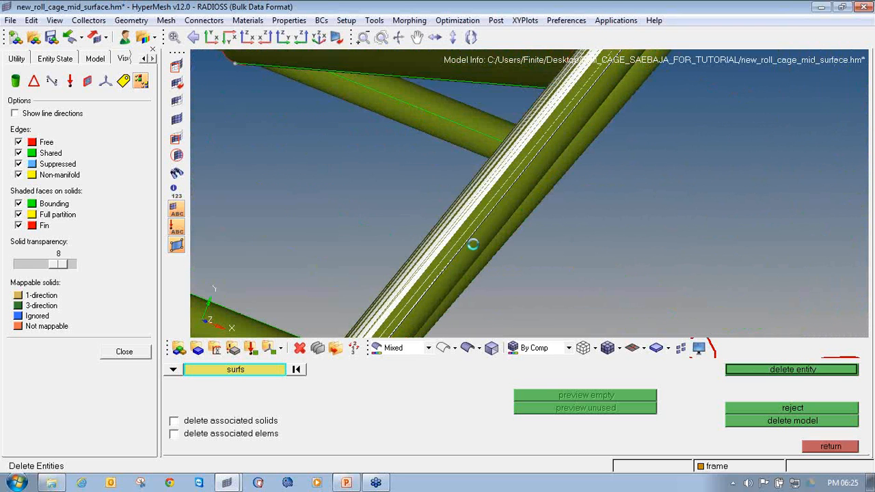
pyautogui.click(473, 244)
pyautogui.middleClick(473, 244)
# - Delete the duplicate midsurface of the long upright tube rising from the rear corner and leave the delete command
pyautogui.keyDown('ctrl'); pyautogui.scroll(-3, 473, 244); pyautogui.keyUp('ctrl')
pyautogui.keyDown('ctrl'); pyautogui.scroll(-4, 474, 244); pyautogui.keyUp('ctrl')
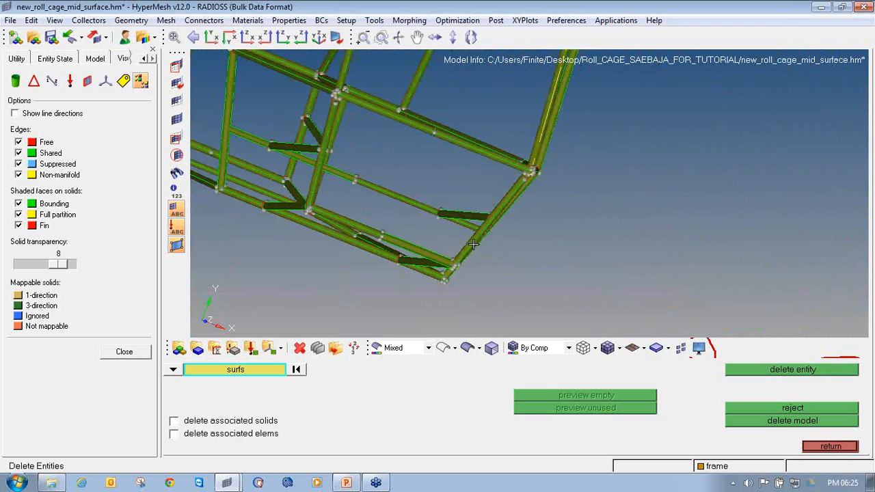
pyautogui.keyDown('ctrl'); pyautogui.moveTo(473, 244); pyautogui.dragTo(522, 195); pyautogui.keyUp('ctrl')
pyautogui.keyDown('ctrl'); pyautogui.scroll(4, 520, 195); pyautogui.keyUp('ctrl')
pyautogui.keyDown('ctrl'); pyautogui.scroll(3, 463, 206); pyautogui.keyUp('ctrl')
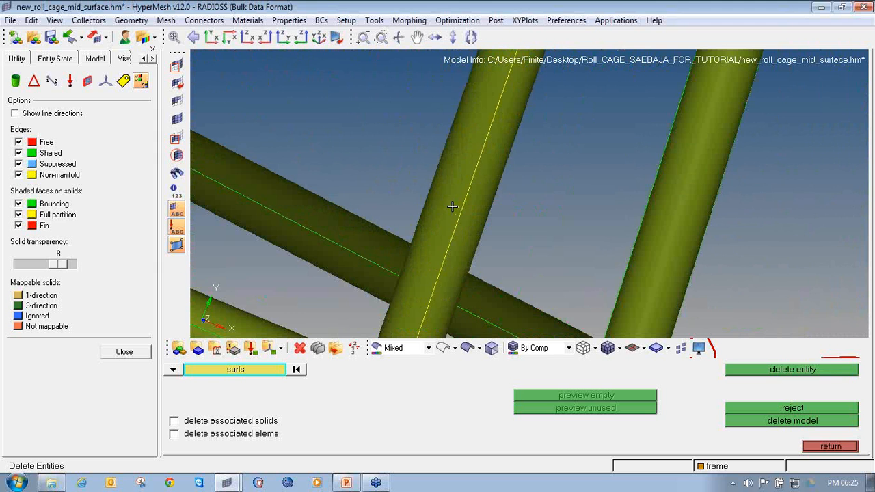
pyautogui.keyDown('ctrl'); pyautogui.scroll(-5, 470, 221); pyautogui.keyUp('ctrl')
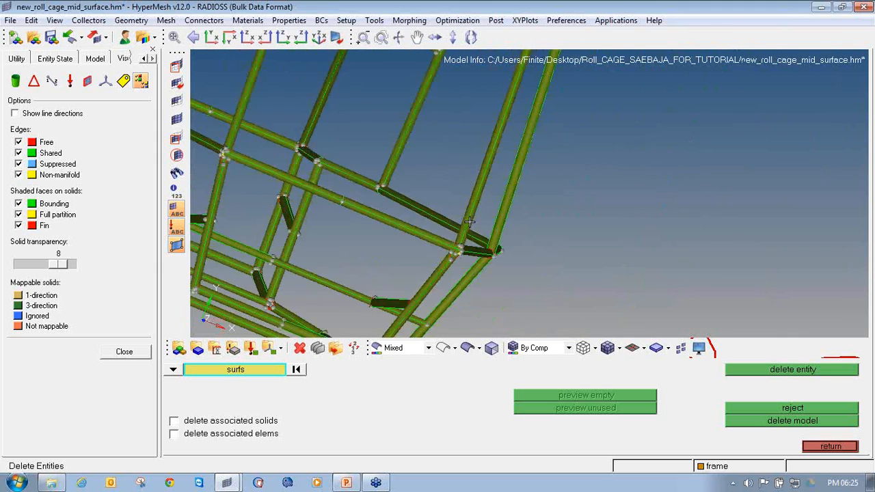
pyautogui.keyDown('ctrl'); pyautogui.moveTo(470, 222); pyautogui.dragTo(596, 258); pyautogui.keyUp('ctrl')
pyautogui.keyDown('ctrl'); pyautogui.scroll(4, 392, 233); pyautogui.keyUp('ctrl')
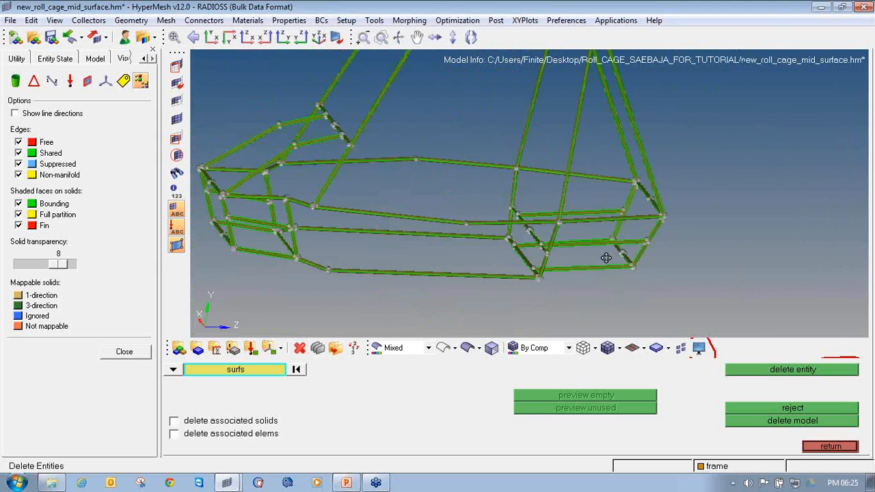
pyautogui.keyDown('ctrl'); pyautogui.moveTo(539, 235); pyautogui.dragTo(582, 250); pyautogui.keyUp('ctrl')
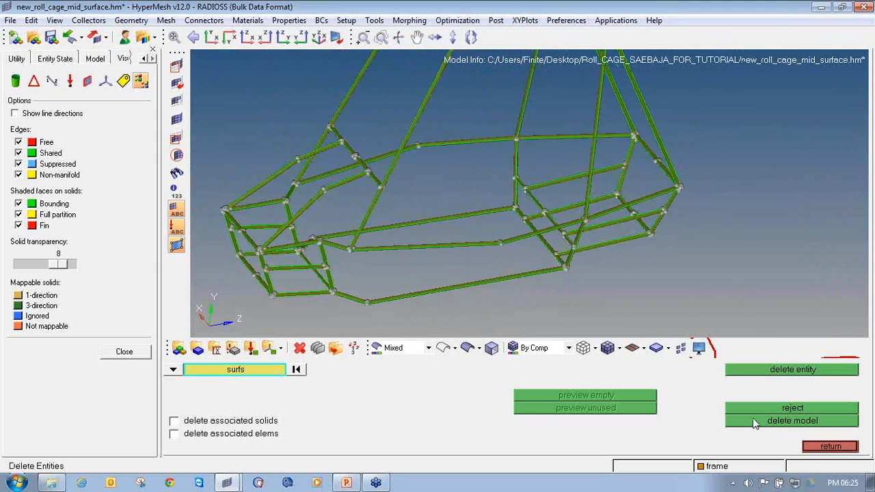
pyautogui.click(830, 447)
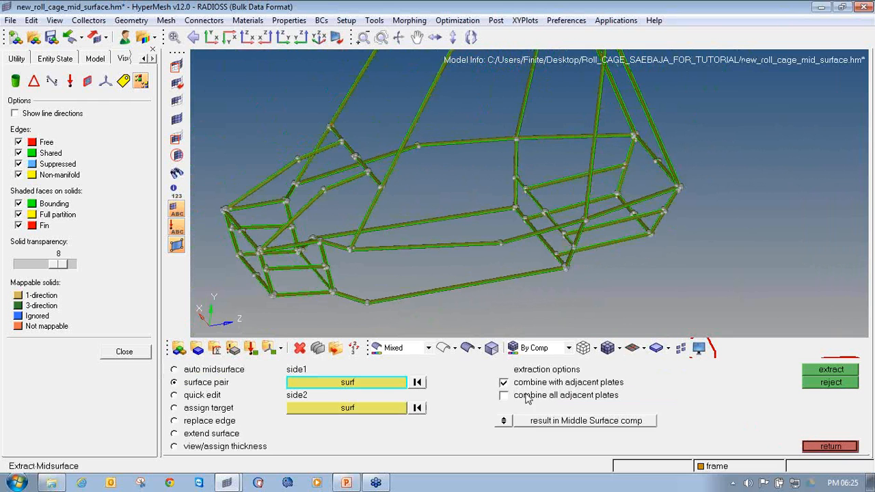
# - Display the frame as wireframe with shared and suppressed edges hidden, and inspect it for remaining non-manifold edges
pyautogui.click(441, 350)
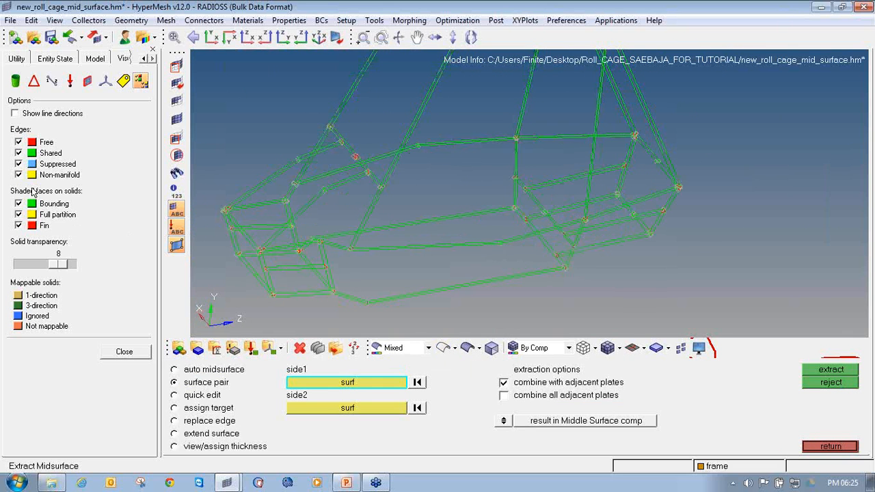
pyautogui.click(18, 153)
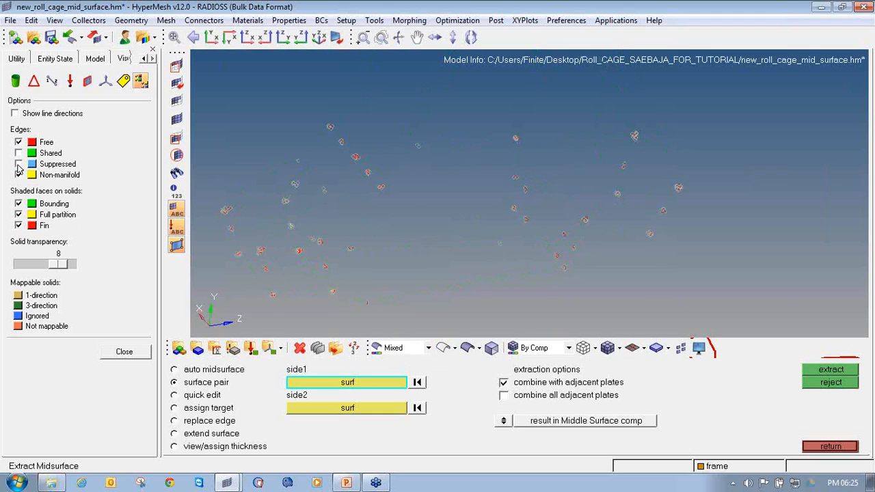
pyautogui.keyDown('ctrl'); pyautogui.scroll(-4, 452, 168); pyautogui.keyUp('ctrl')
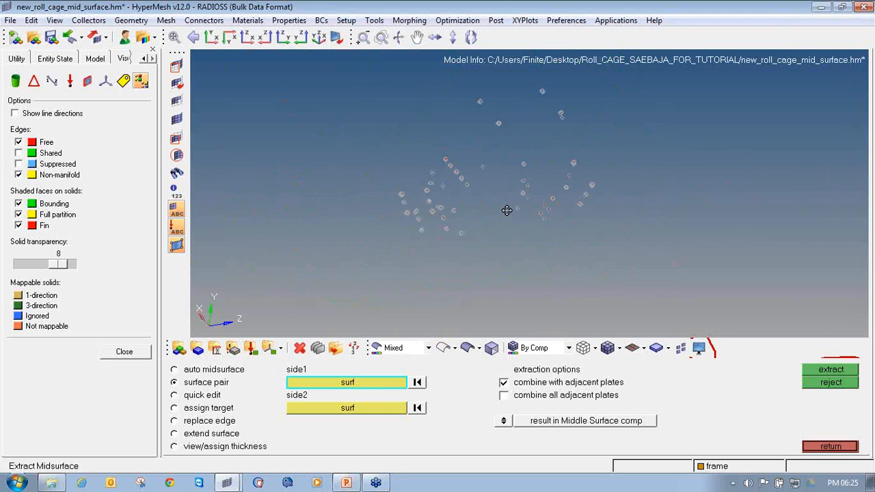
pyautogui.keyDown('ctrl'); pyautogui.moveTo(507, 210); pyautogui.dragTo(535, 189); pyautogui.keyUp('ctrl')
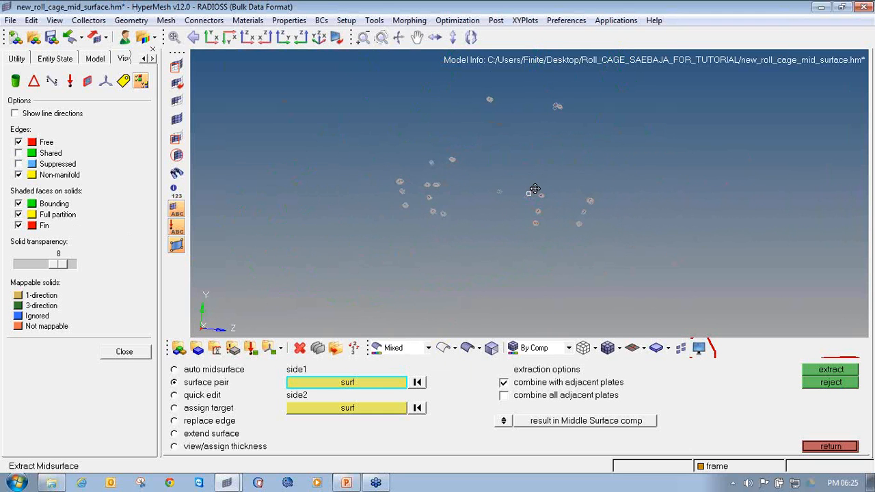
pyautogui.keyDown('ctrl'); pyautogui.moveTo(477, 230); pyautogui.dragTo(445, 222); pyautogui.keyUp('ctrl')
pyautogui.keyDown('ctrl'); pyautogui.moveTo(445, 222); pyautogui.dragTo(438, 229, button='right'); pyautogui.keyUp('ctrl')
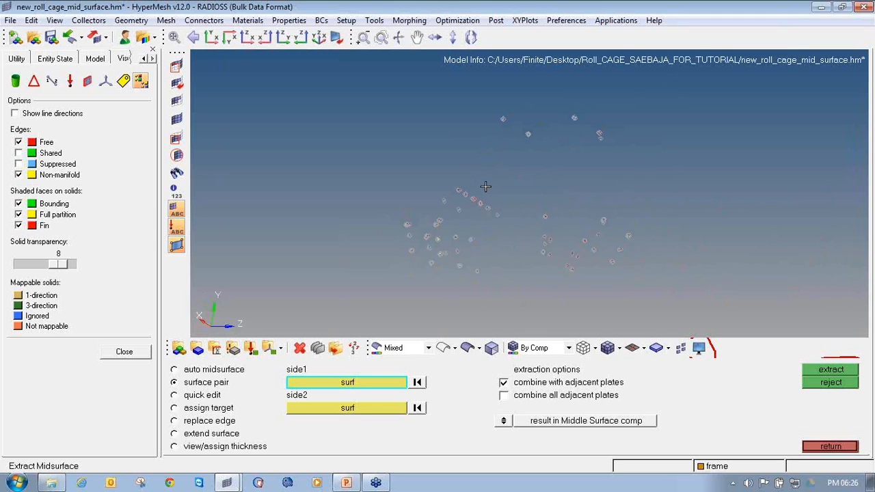
# - Show the shared and suppressed edges again, restore the shaded display, and leave the midsurface command
pyautogui.click(19, 153)
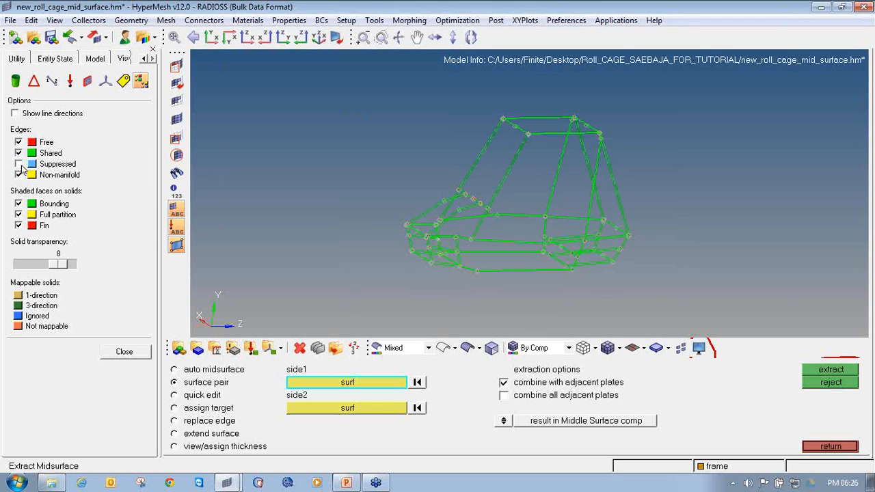
pyautogui.click(467, 348)
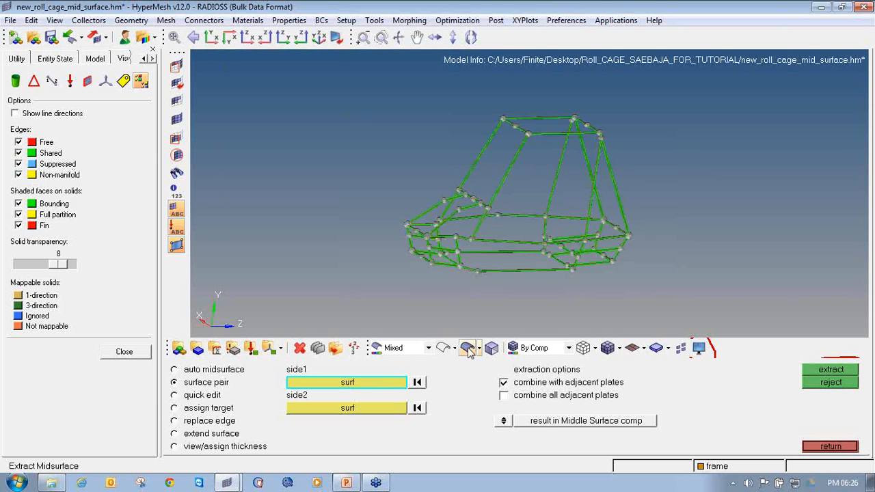
pyautogui.click(835, 445)
pyautogui.keyDown('ctrl'); pyautogui.moveTo(545, 226); pyautogui.dragTo(606, 179); pyautogui.keyUp('ctrl')
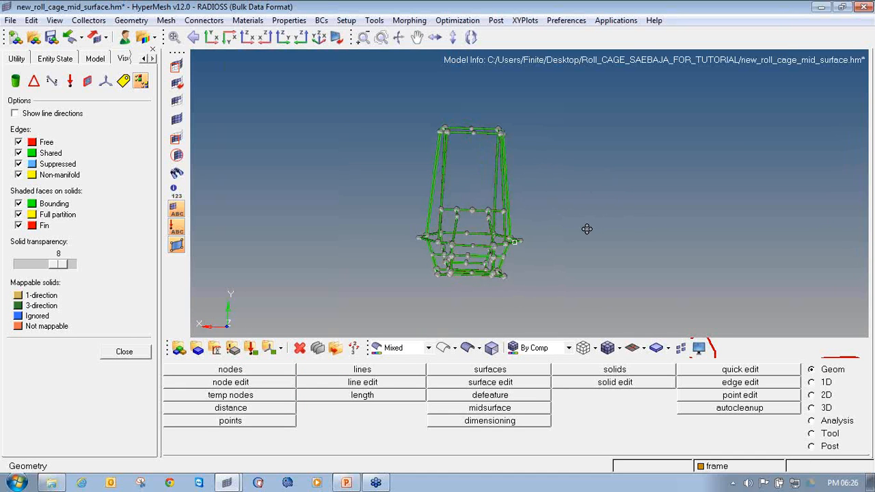
pyautogui.moveTo(586, 229)
pyautogui.keyDown('ctrl'); pyautogui.mouseDown()
pyautogui.moveTo(640, 231)
pyautogui.moveTo(582, 229)
pyautogui.mouseUp(); pyautogui.keyUp('ctrl')
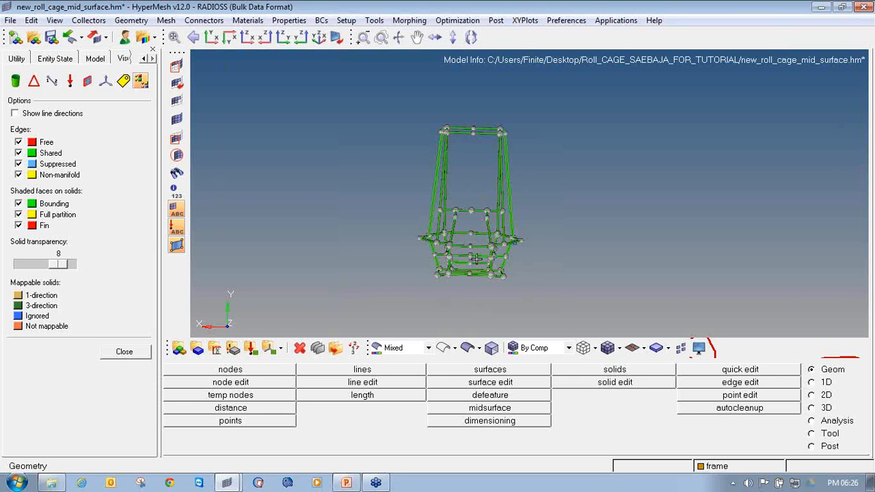
pyautogui.keyDown('ctrl'); pyautogui.moveTo(476, 259); pyautogui.dragTo(454, 265); pyautogui.keyUp('ctrl')
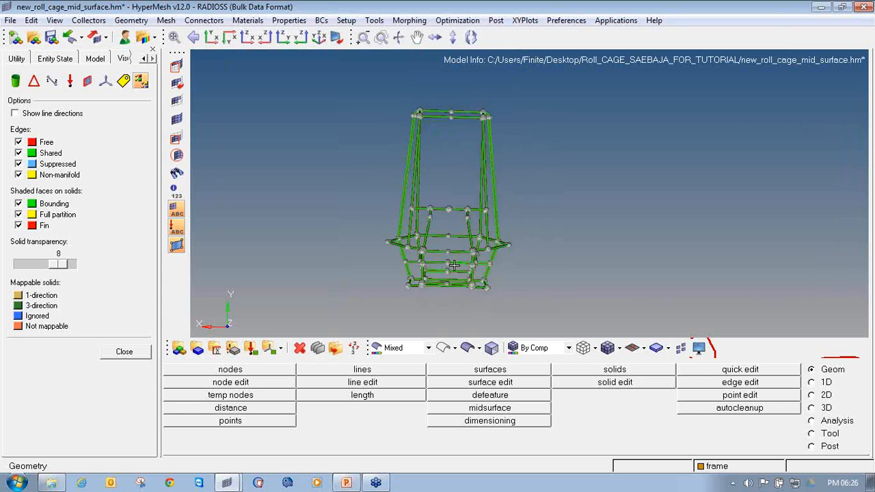
pyautogui.scroll(2, 454, 266)
pyautogui.scroll(-2, 477, 213)
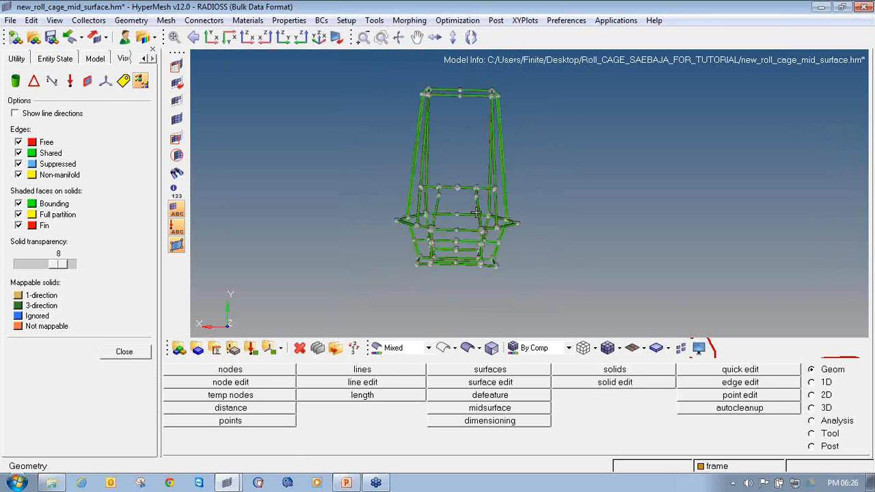
pyautogui.scroll(2, 463, 256)
pyautogui.click(811, 434)
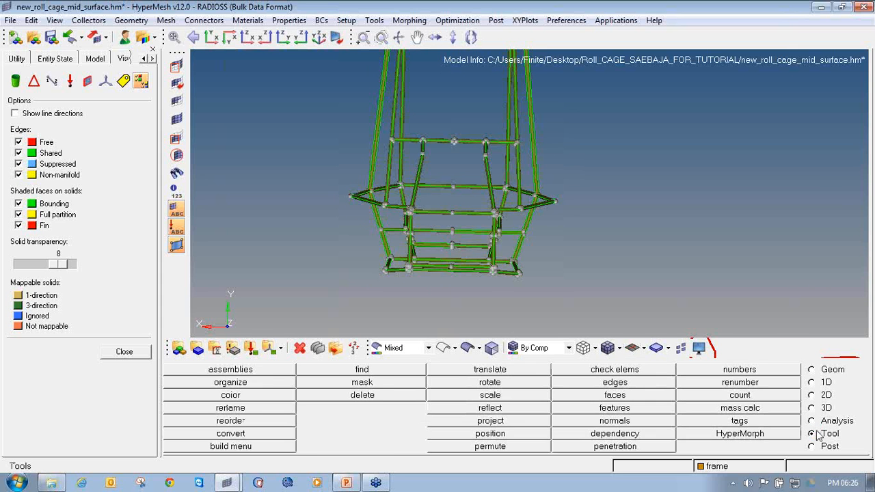
pyautogui.scroll(-2, 450, 258)
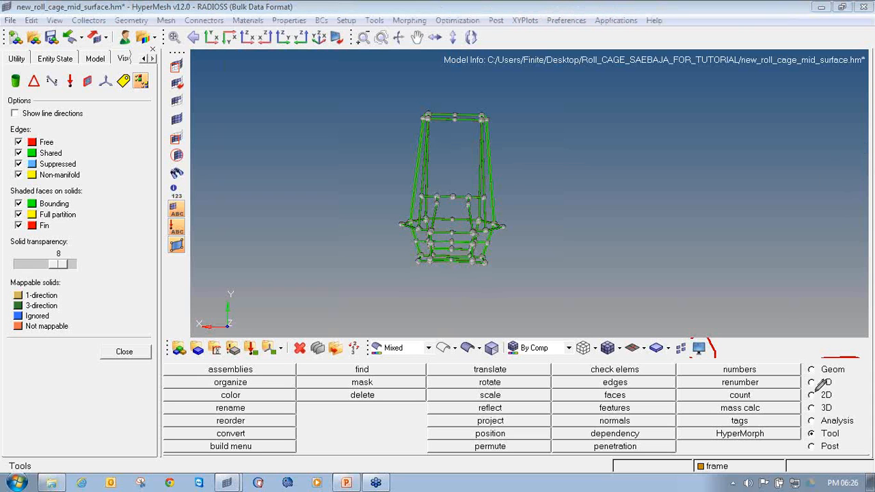
pyautogui.moveTo(833, 429)
pyautogui.mouseDown()
pyautogui.moveTo(807, 437)
pyautogui.moveTo(835, 440)
pyautogui.moveTo(845, 430)
pyautogui.mouseUp()
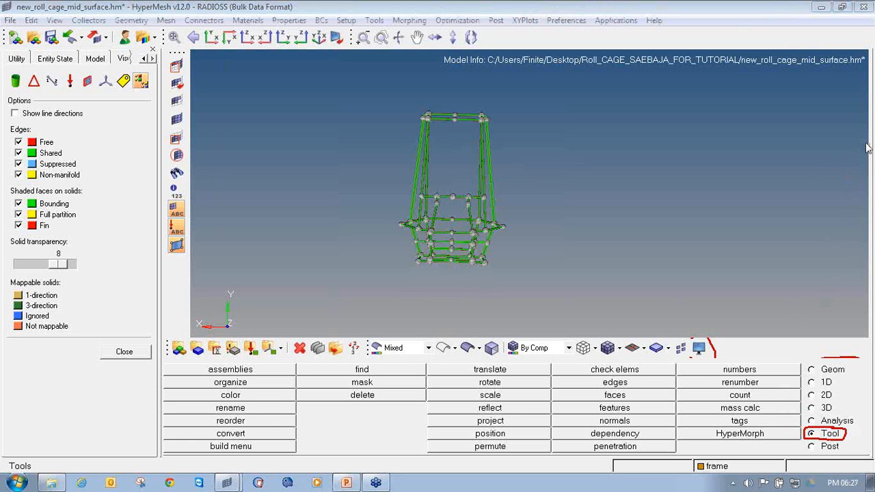
pyautogui.click(822, 370)
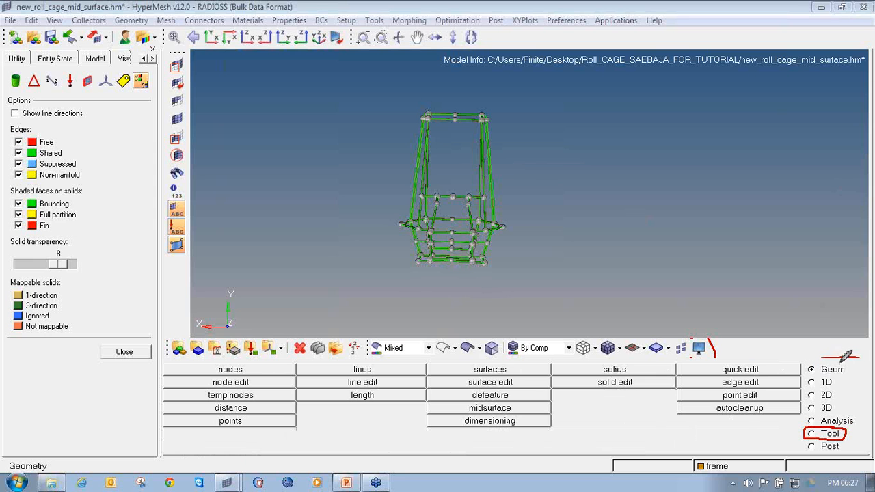
pyautogui.moveTo(842, 359)
pyautogui.mouseDown()
pyautogui.moveTo(805, 377)
pyautogui.moveTo(848, 377)
pyautogui.moveTo(859, 356)
pyautogui.mouseUp()
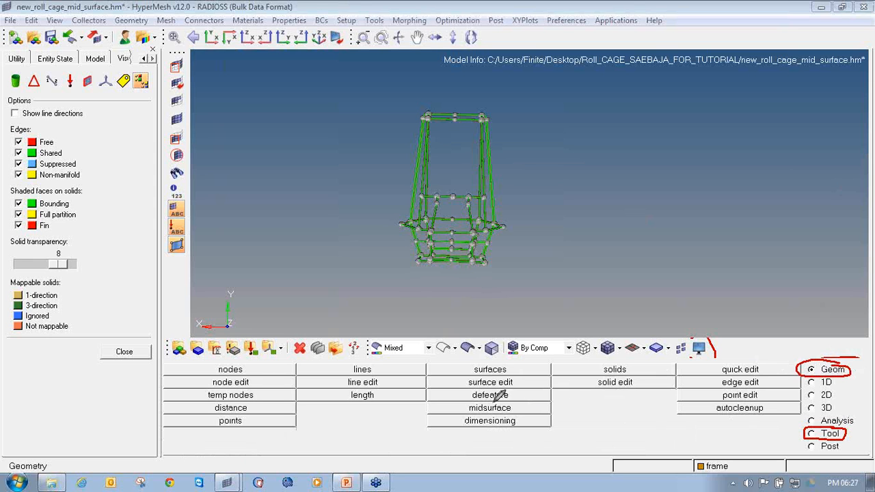
# - Start trimming surfaces with a plane and select the surfaces of all cross tubes that span the frame's centre
pyautogui.moveTo(454, 375)
pyautogui.mouseDown()
pyautogui.moveTo(480, 388)
pyautogui.moveTo(531, 365)
pyautogui.mouseUp()
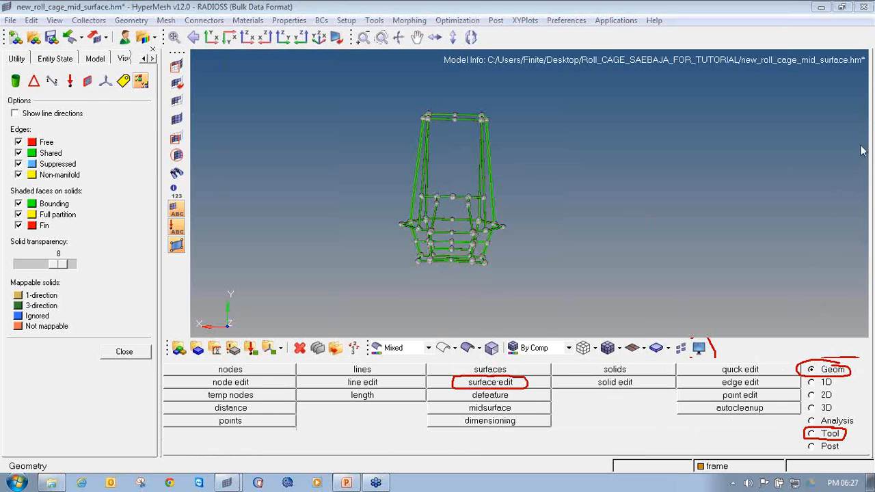
pyautogui.click(504, 384)
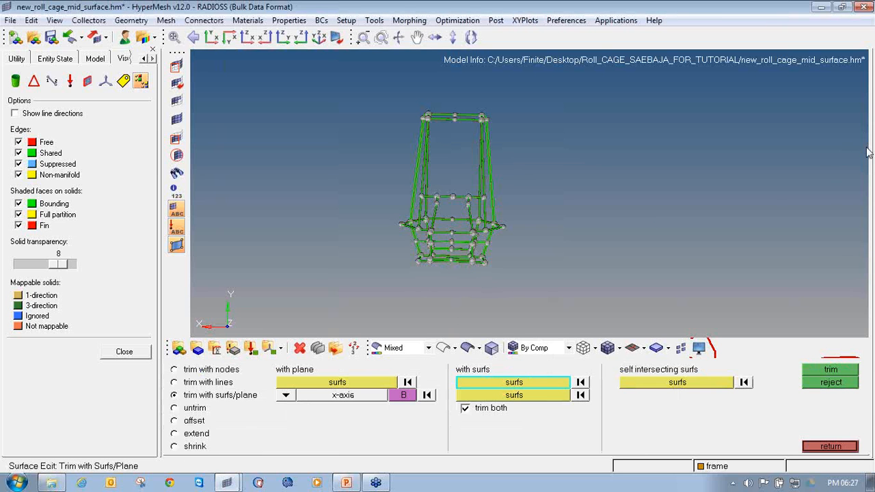
pyautogui.moveTo(239, 383)
pyautogui.mouseDown()
pyautogui.moveTo(177, 382)
pyautogui.moveTo(169, 397)
pyautogui.moveTo(205, 404)
pyautogui.moveTo(264, 388)
pyautogui.moveTo(236, 384)
pyautogui.mouseUp()
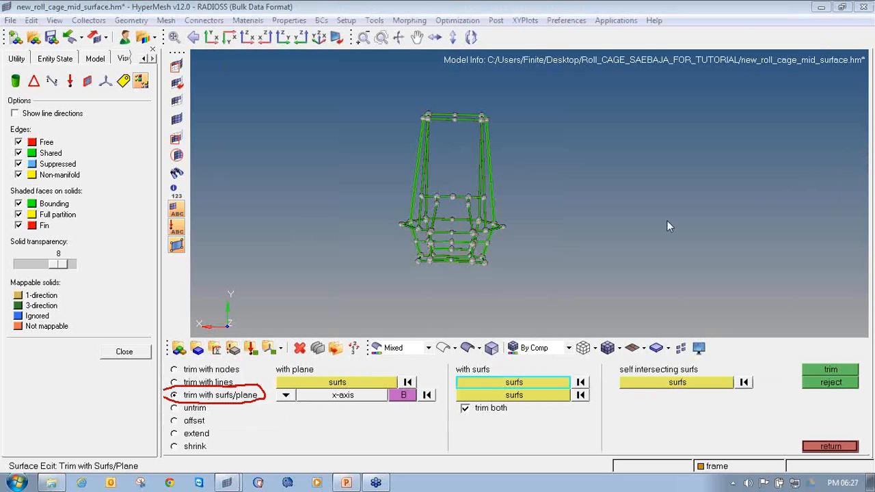
pyautogui.click(299, 388)
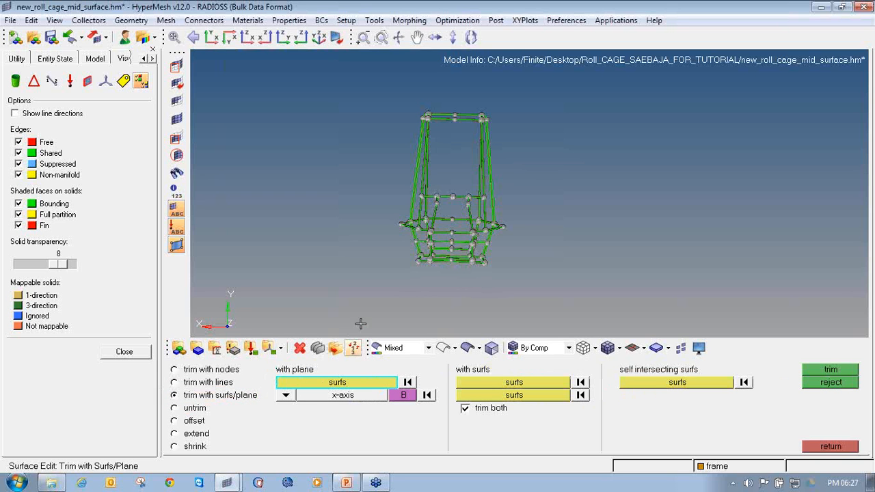
pyautogui.scroll(2, 449, 238)
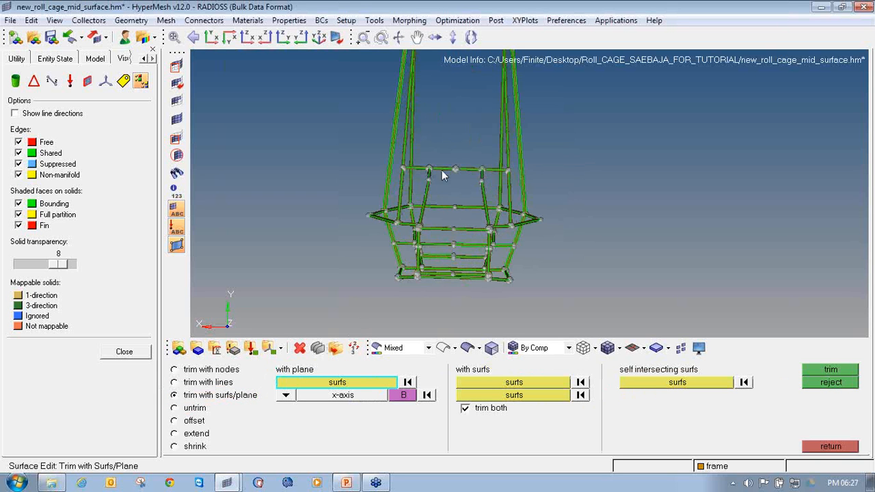
pyautogui.keyDown('shift'); pyautogui.moveTo(444, 154); pyautogui.dragTo(469, 300); pyautogui.keyUp('shift')
pyautogui.keyDown('ctrl'); pyautogui.moveTo(458, 193); pyautogui.dragTo(467, 315, button='right'); pyautogui.keyUp('ctrl')
pyautogui.keyDown('shift'); pyautogui.moveTo(456, 132); pyautogui.dragTo(481, 198); pyautogui.keyUp('shift')
pyautogui.scroll(-3, 476, 227)
pyautogui.scroll(4, 460, 243)
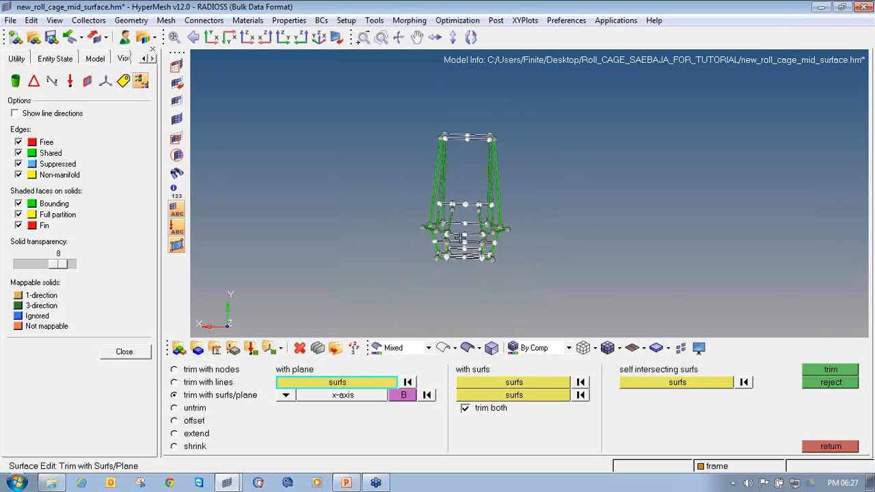
pyautogui.moveTo(484, 244)
pyautogui.keyDown('ctrl'); pyautogui.mouseDown()
pyautogui.moveTo(479, 235)
pyautogui.moveTo(491, 233)
pyautogui.mouseUp(); pyautogui.keyUp('ctrl')
pyautogui.scroll(-3, 480, 245)
pyautogui.scroll(5, 479, 246)
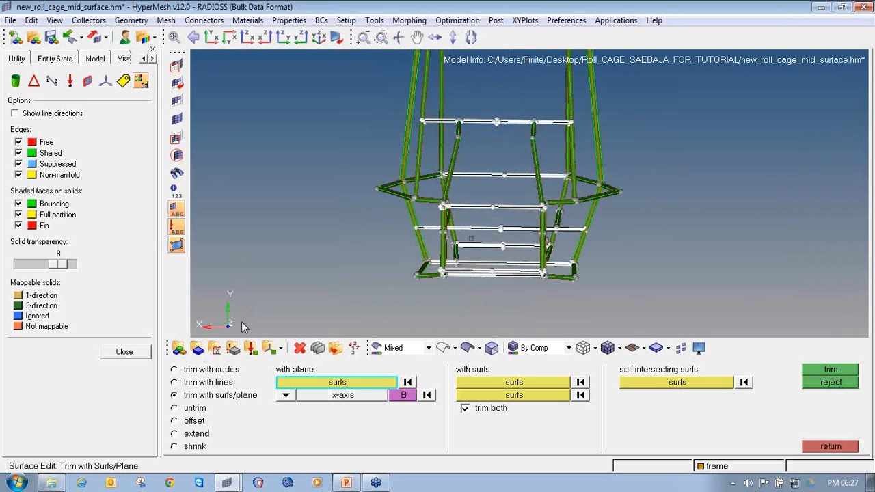
# - Trim the selected cross tubes with a plane normal to the x-axis, based at the middle point of a lower cross tube
pyautogui.click(402, 401)
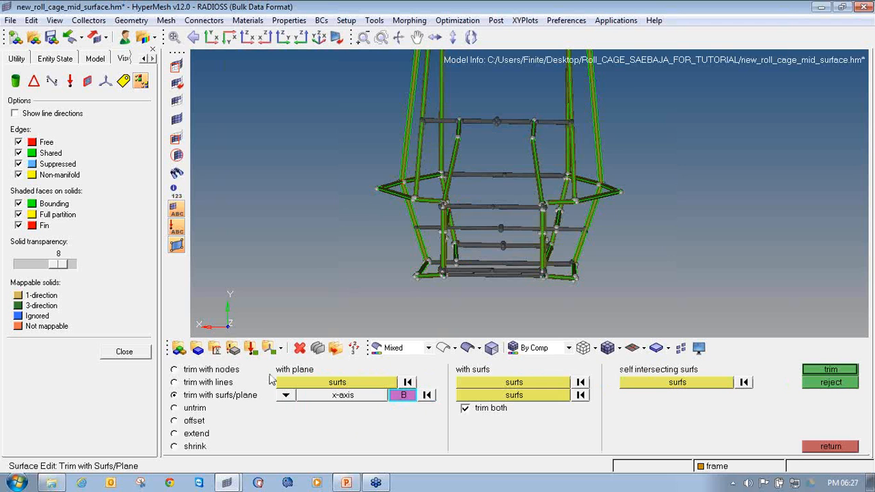
pyautogui.keyDown('ctrl'); pyautogui.scroll(-3, 316, 256); pyautogui.keyUp('ctrl')
pyautogui.keyDown('ctrl'); pyautogui.moveTo(315, 264); pyautogui.dragTo(308, 317); pyautogui.keyUp('ctrl')
pyautogui.click(286, 395)
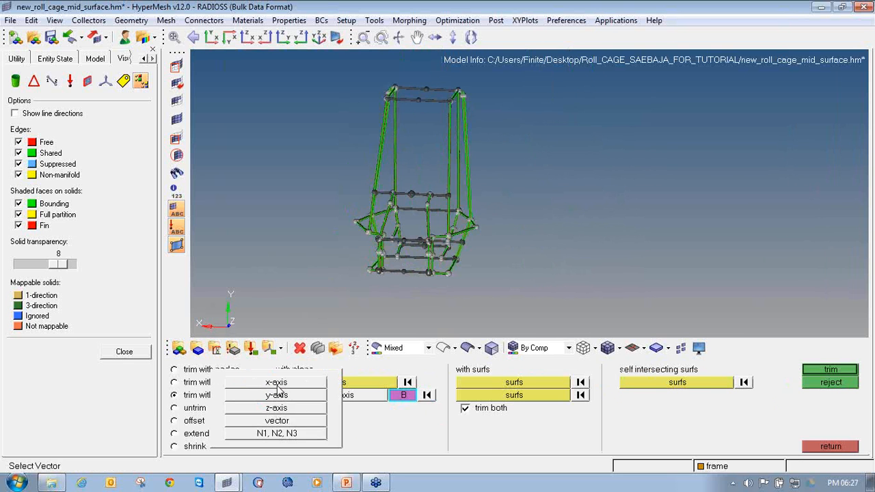
pyautogui.click(282, 386)
pyautogui.keyDown('ctrl'); pyautogui.moveTo(375, 299); pyautogui.dragTo(422, 298, button='right'); pyautogui.keyUp('ctrl')
pyautogui.keyDown('ctrl'); pyautogui.scroll(8, 424, 282); pyautogui.keyUp('ctrl')
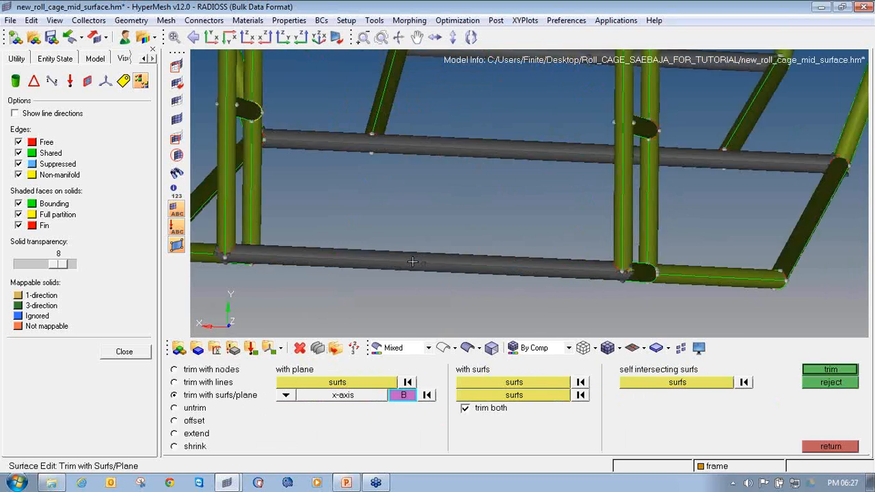
pyautogui.click(464, 258)
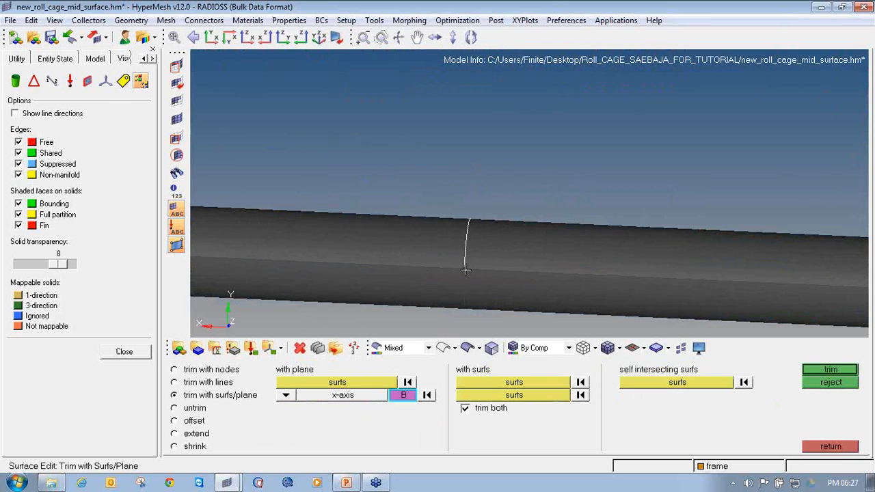
pyautogui.click(830, 369)
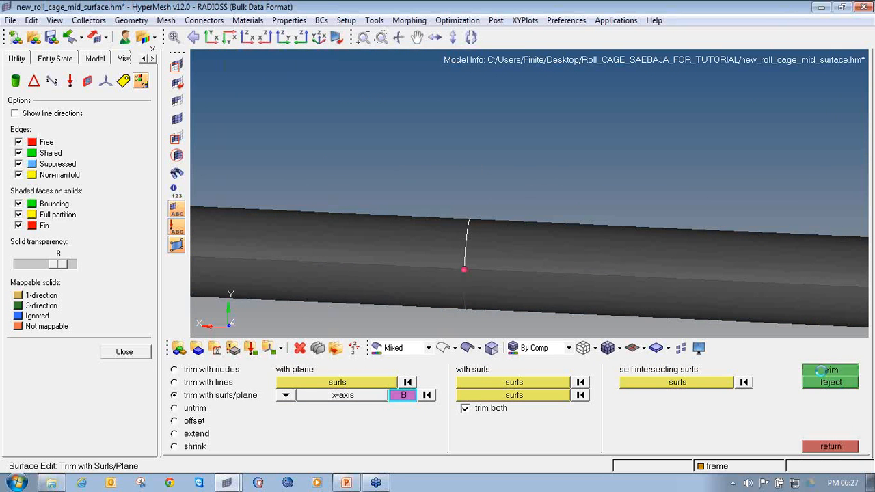
# - Examine the trimmed cross tubes along the centre of the frame
pyautogui.keyDown('ctrl'); pyautogui.scroll(-8, 530, 164); pyautogui.keyUp('ctrl')
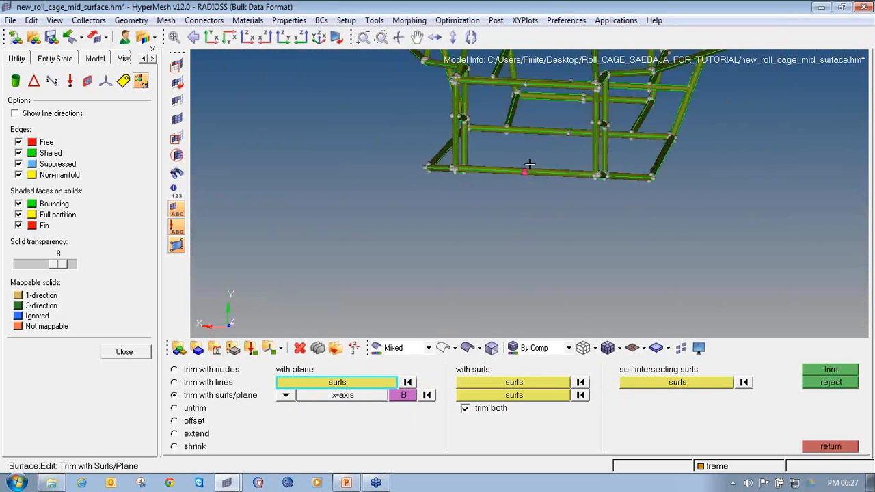
pyautogui.keyDown('ctrl'); pyautogui.moveTo(568, 171); pyautogui.dragTo(554, 184); pyautogui.keyUp('ctrl')
pyautogui.keyDown('ctrl'); pyautogui.moveTo(554, 184); pyautogui.dragTo(545, 256, button='right'); pyautogui.keyUp('ctrl')
pyautogui.keyDown('ctrl'); pyautogui.moveTo(545, 256); pyautogui.dragTo(467, 271); pyautogui.keyUp('ctrl')
pyautogui.keyDown('ctrl'); pyautogui.moveTo(543, 201); pyautogui.dragTo(551, 244, button='right'); pyautogui.keyUp('ctrl')
pyautogui.moveTo(526, 280)
pyautogui.keyDown('ctrl'); pyautogui.mouseDown()
pyautogui.moveTo(543, 279)
pyautogui.moveTo(531, 281)
pyautogui.mouseUp(); pyautogui.keyUp('ctrl')
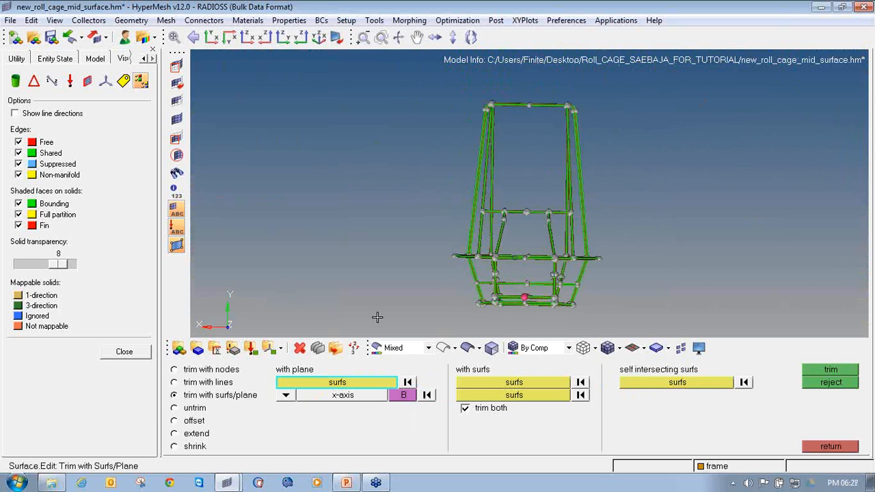
pyautogui.click(299, 349)
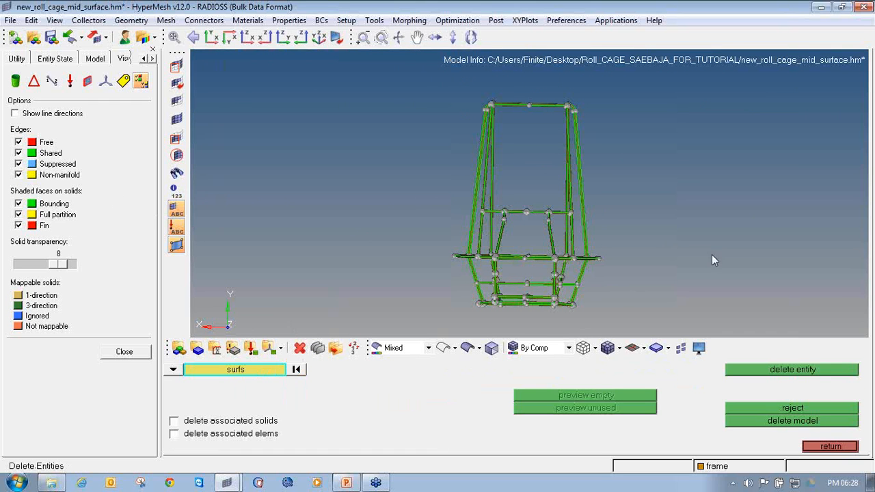
pyautogui.keyDown('ctrl'); pyautogui.moveTo(712, 254); pyautogui.dragTo(713, 255); pyautogui.keyUp('ctrl')
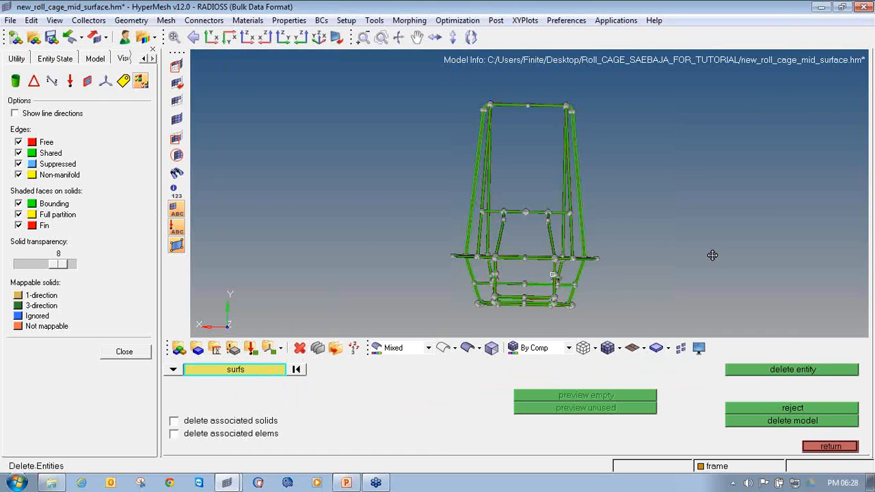
# - Save the model as new_roll_cage_mid_surface.hm in a newly created subfolder of Roll_CAGE_SAEBAJA_FOR_TUTORIAL
pyautogui.click(9, 20)
pyautogui.click(27, 91)
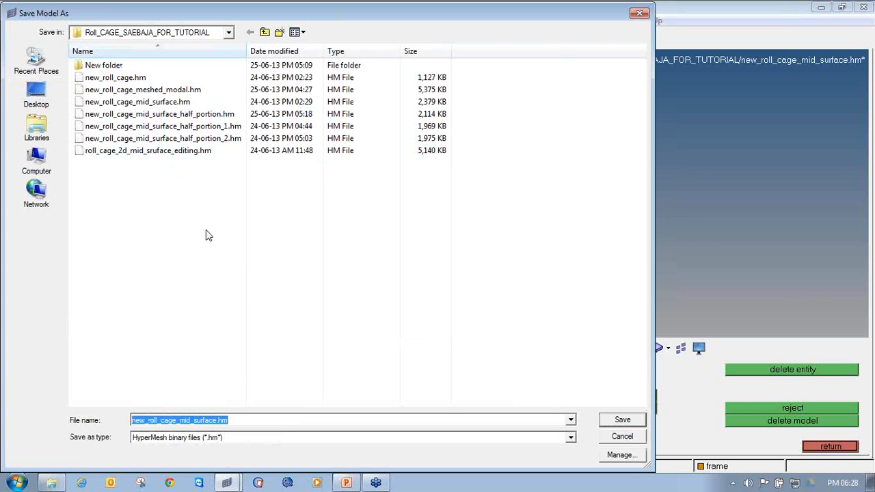
pyautogui.click(280, 32)
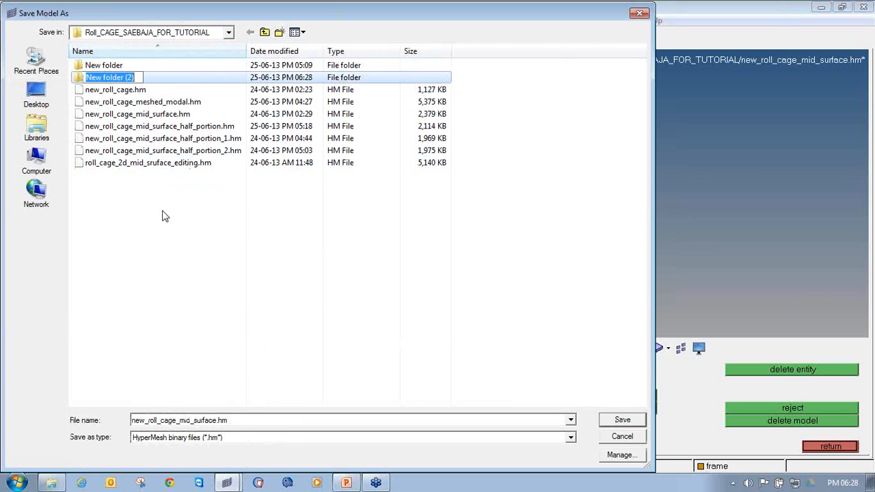
pyautogui.click(147, 80)
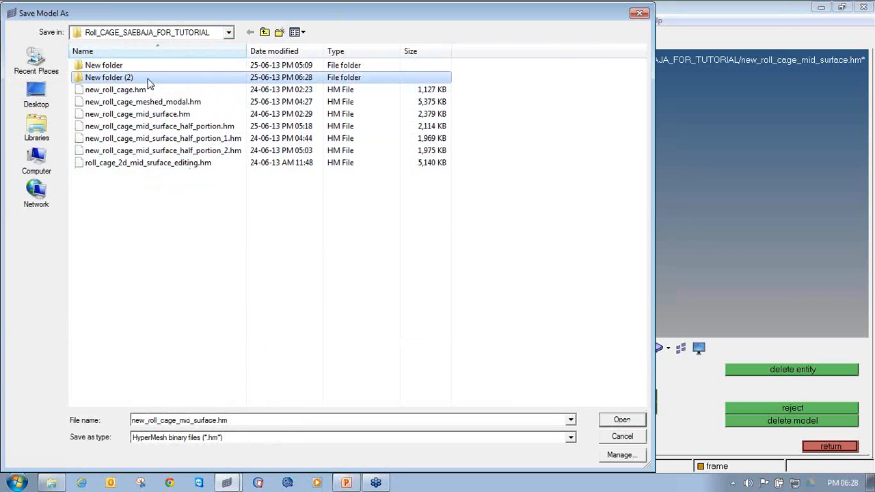
pyautogui.doubleClick(148, 79)
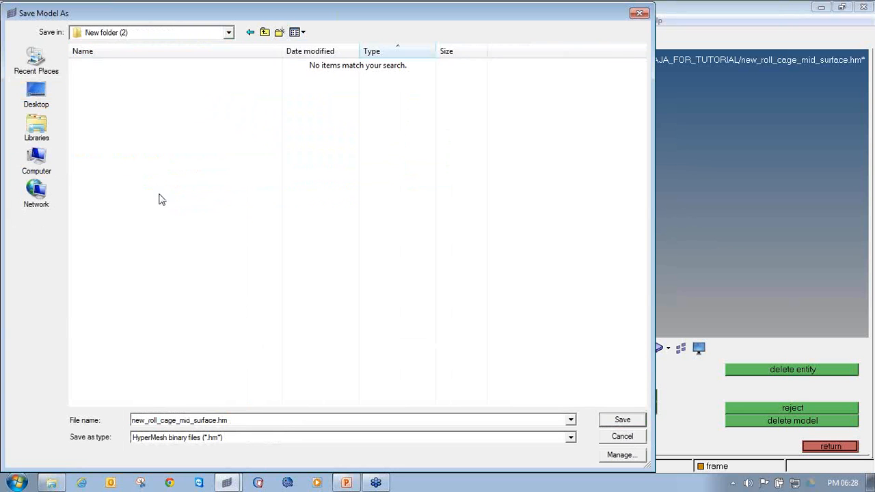
pyautogui.doubleClick(264, 422)
pyautogui.moveTo(254, 422); pyautogui.dragTo(180, 423)
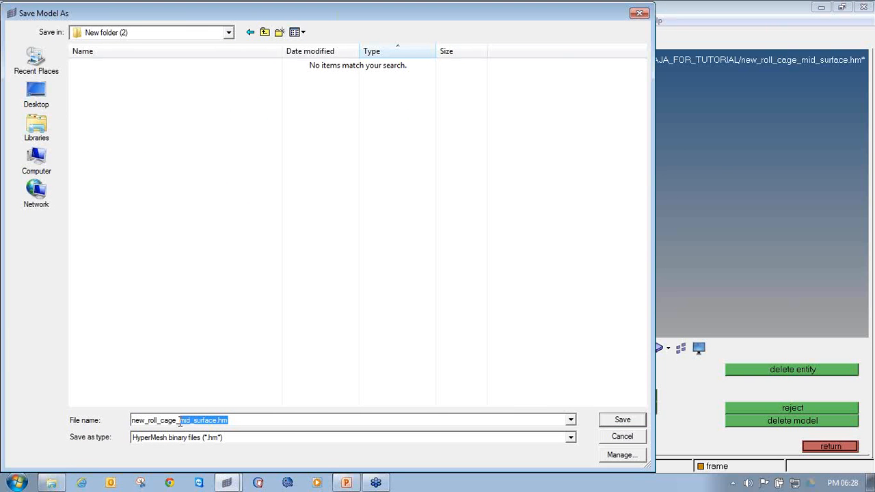
pyautogui.click(254, 422)
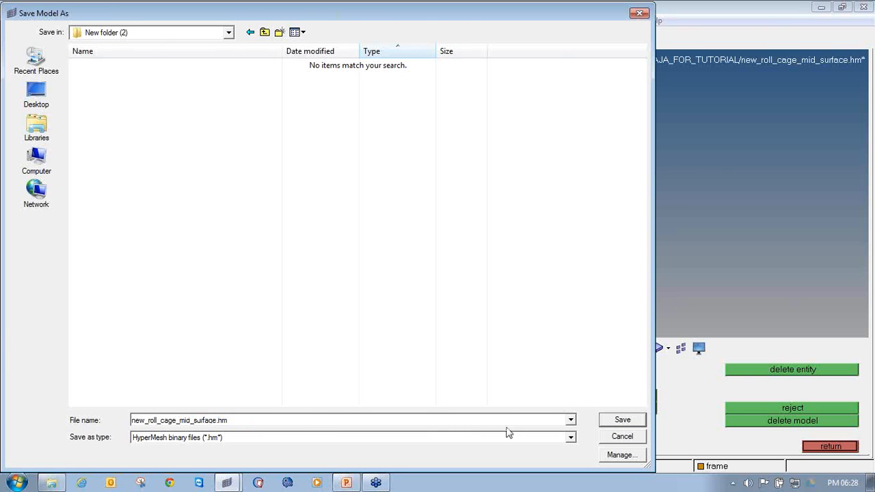
pyautogui.click(619, 420)
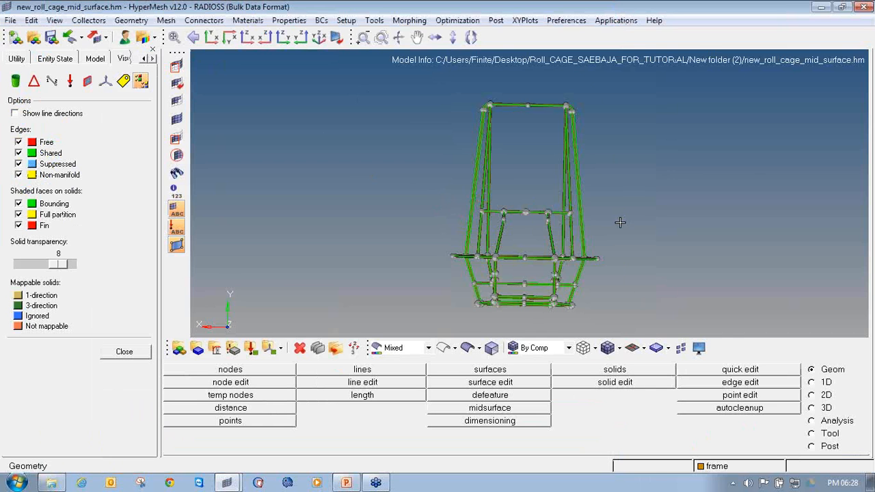
# - Delete all midsurfaces on the positive X side of the trim plane, keeping only the other half of the frame
pyautogui.moveTo(620, 222)
pyautogui.keyDown('ctrl'); pyautogui.mouseDown()
pyautogui.moveTo(581, 219)
pyautogui.moveTo(586, 229)
pyautogui.moveTo(627, 228)
pyautogui.moveTo(616, 226)
pyautogui.mouseUp(); pyautogui.keyUp('ctrl')
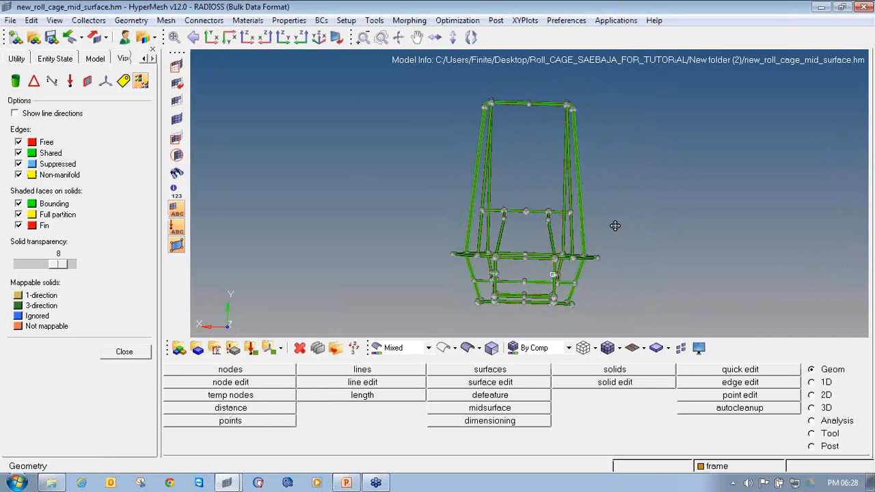
pyautogui.click(300, 348)
pyautogui.keyDown('ctrl'); pyautogui.moveTo(717, 316); pyautogui.dragTo(736, 302); pyautogui.keyUp('ctrl')
pyautogui.keyDown('ctrl'); pyautogui.moveTo(536, 177); pyautogui.dragTo(483, 187, button='right'); pyautogui.keyUp('ctrl')
pyautogui.keyDown('ctrl'); pyautogui.scroll(-2, 483, 187); pyautogui.keyUp('ctrl')
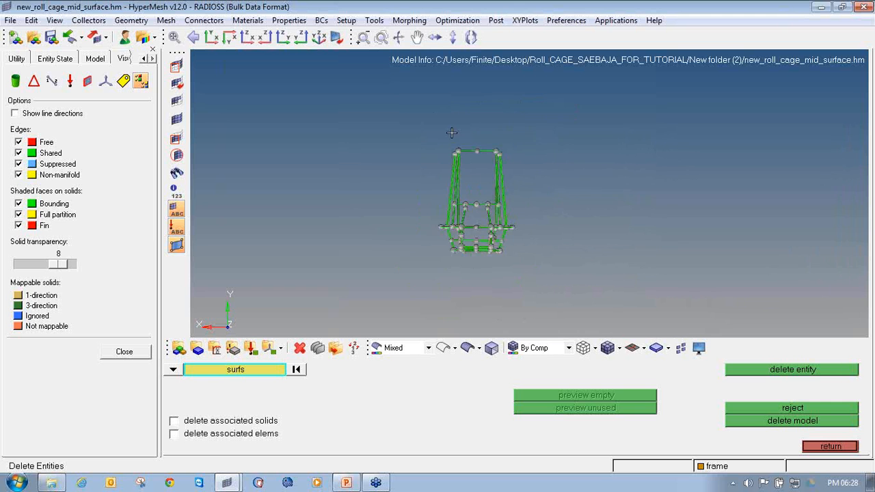
pyautogui.keyDown('shift'); pyautogui.moveTo(451, 132); pyautogui.dragTo(471, 278); pyautogui.keyUp('shift')
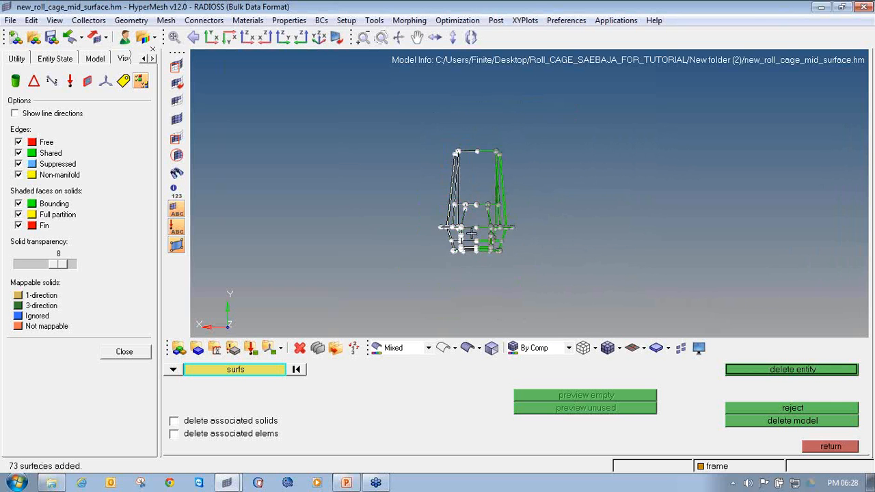
pyautogui.keyDown('ctrl'); pyautogui.scroll(2, 472, 233); pyautogui.keyUp('ctrl')
pyautogui.keyDown('ctrl'); pyautogui.moveTo(525, 262); pyautogui.dragTo(471, 83); pyautogui.keyUp('ctrl')
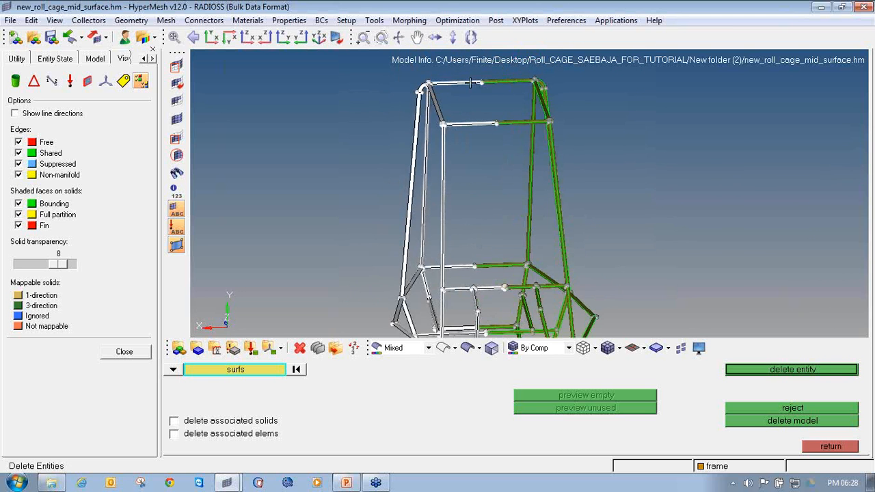
pyautogui.middleClick(485, 124)
pyautogui.keyDown('ctrl'); pyautogui.moveTo(565, 210); pyautogui.dragTo(337, 265); pyautogui.keyUp('ctrl')
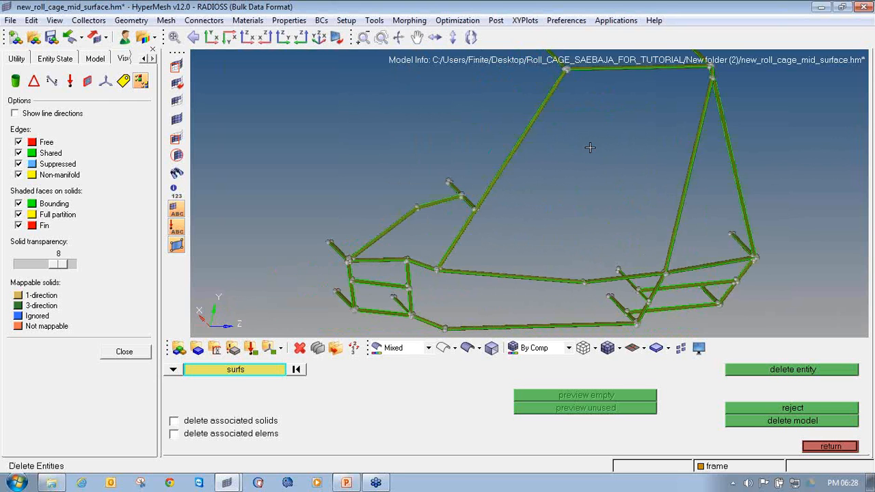
# - Examine the remaining half frame and the free edges where the tubes meet at a corner joint
pyautogui.scroll(-3, 590, 147)
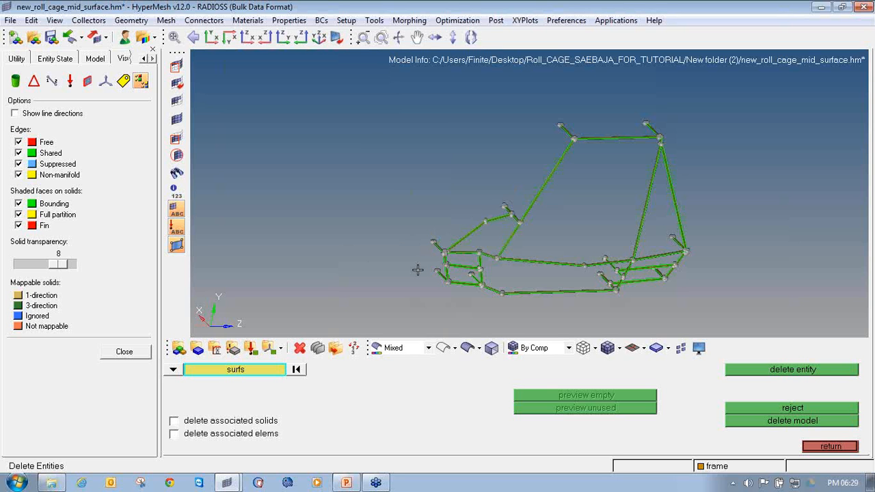
pyautogui.click(865, 38)
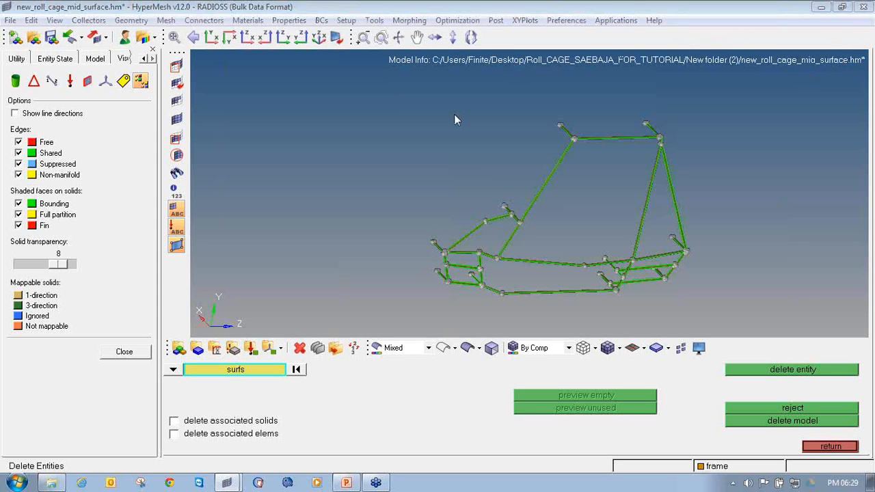
pyautogui.scroll(10, 445, 227)
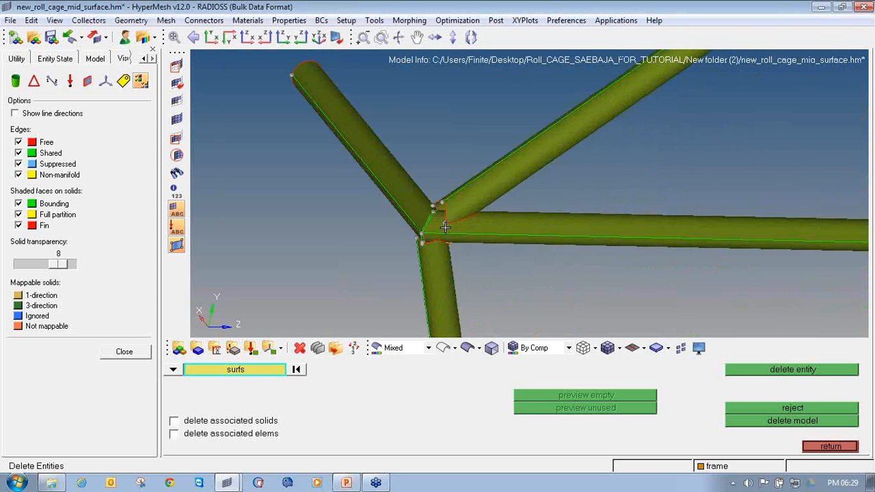
pyautogui.keyDown('ctrl'); pyautogui.moveTo(476, 215); pyautogui.dragTo(447, 219); pyautogui.keyUp('ctrl')
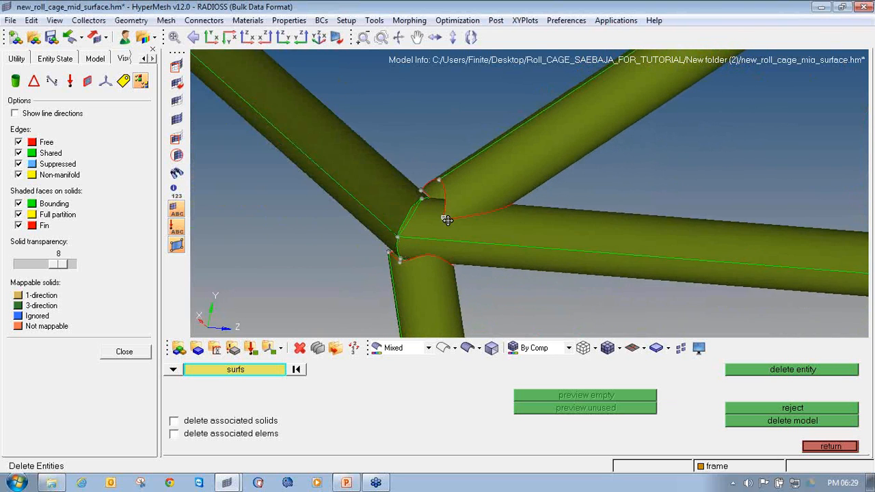
pyautogui.scroll(-5, 448, 218)
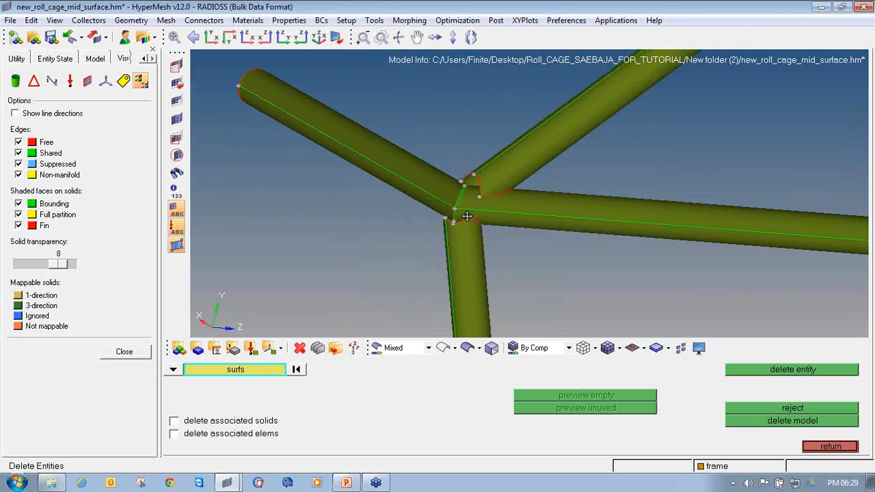
pyautogui.scroll(-3, 467, 216)
pyautogui.scroll(2, 402, 202)
# - Save the half model under the new name new_roll_cage_mid_surface_half_portion.hm in New folder (2)
pyautogui.click(124, 352)
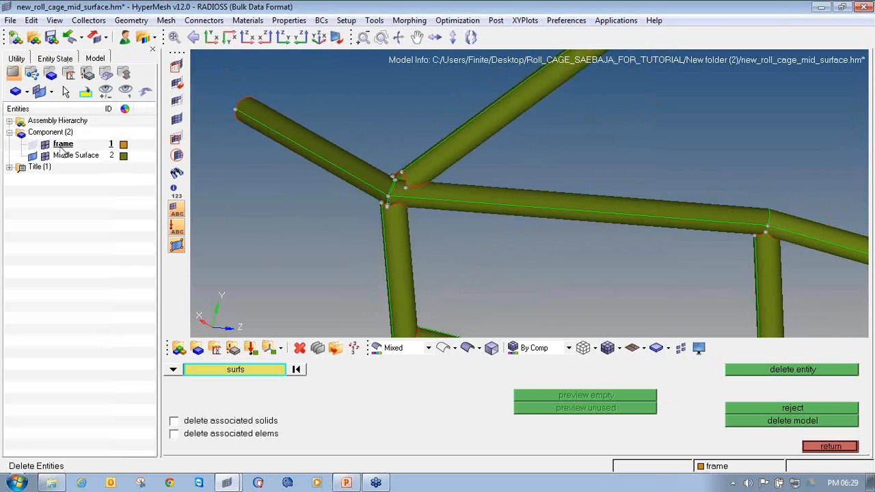
pyautogui.click(15, 21)
pyautogui.click(48, 90)
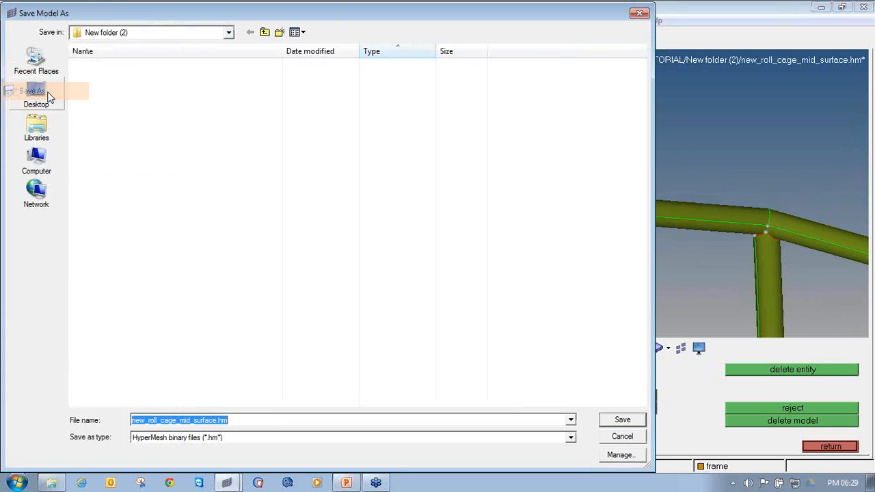
pyautogui.moveTo(250, 420); pyautogui.dragTo(218, 417)
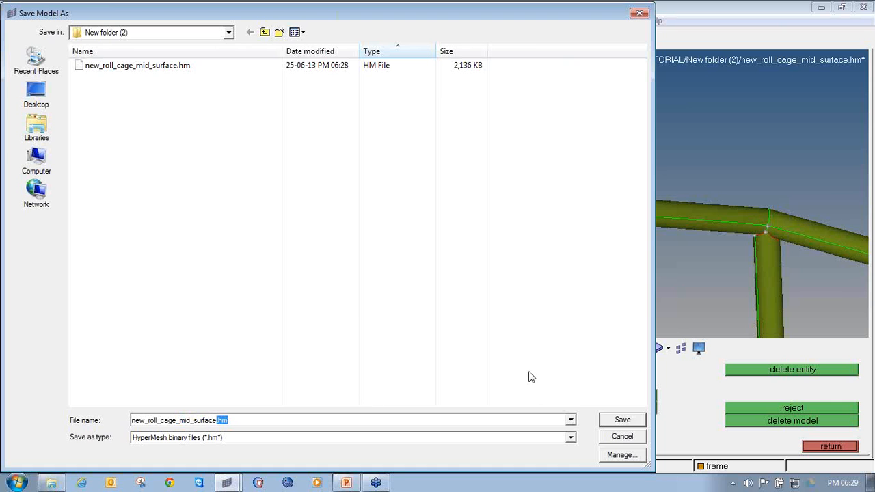
pyautogui.write('hal')
pyautogui.press('BackSpace')
pyautogui.press('BackSpace')
pyautogui.press('BackSpace')
pyautogui.write('_')
pyautogui.press('Return')
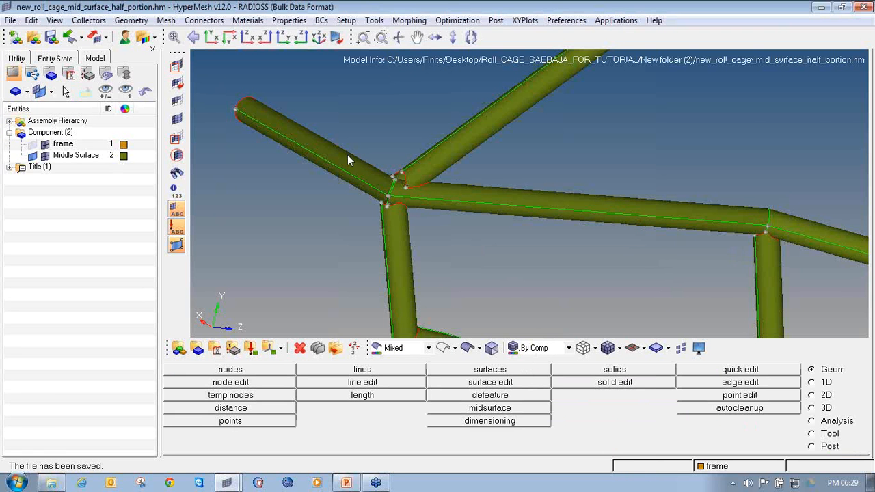
# - Isolate the surfaces of the tubes meeting at the corner joint by masking them and reversing the mask
pyautogui.keyDown('ctrl'); pyautogui.moveTo(385, 196); pyautogui.dragTo(357, 201); pyautogui.keyUp('ctrl')
pyautogui.moveTo(357, 201)
pyautogui.keyDown('ctrl'); pyautogui.mouseDown(button='right')
pyautogui.moveTo(338, 209)
pyautogui.moveTo(357, 211)
pyautogui.mouseUp(button='right'); pyautogui.keyUp('ctrl')
pyautogui.click(177, 67)
pyautogui.scroll(2, 345, 197)
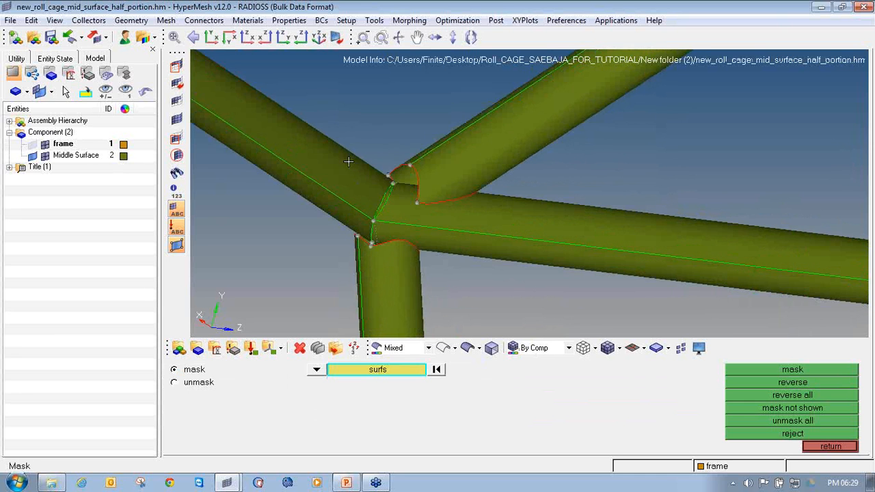
pyautogui.moveTo(326, 134)
pyautogui.keyDown('shift'); pyautogui.mouseDown()
pyautogui.moveTo(430, 245)
pyautogui.moveTo(483, 285)
pyautogui.mouseUp(); pyautogui.keyUp('shift')
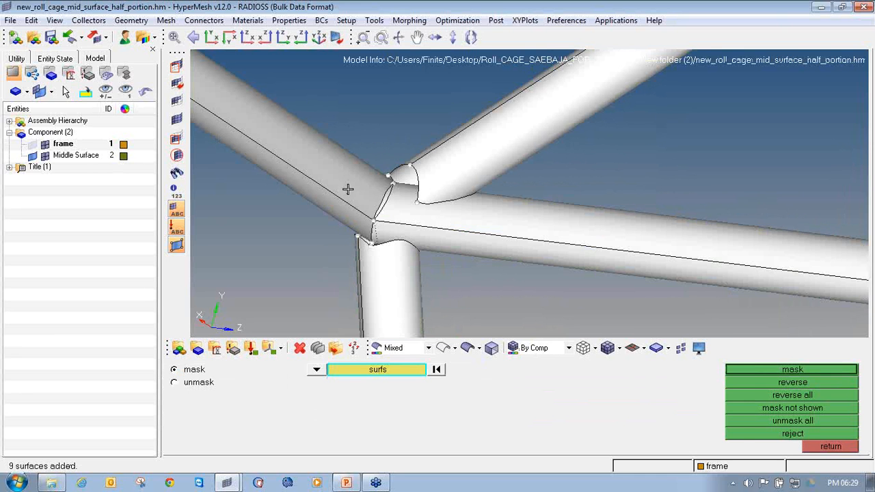
pyautogui.click(753, 370)
pyautogui.click(754, 381)
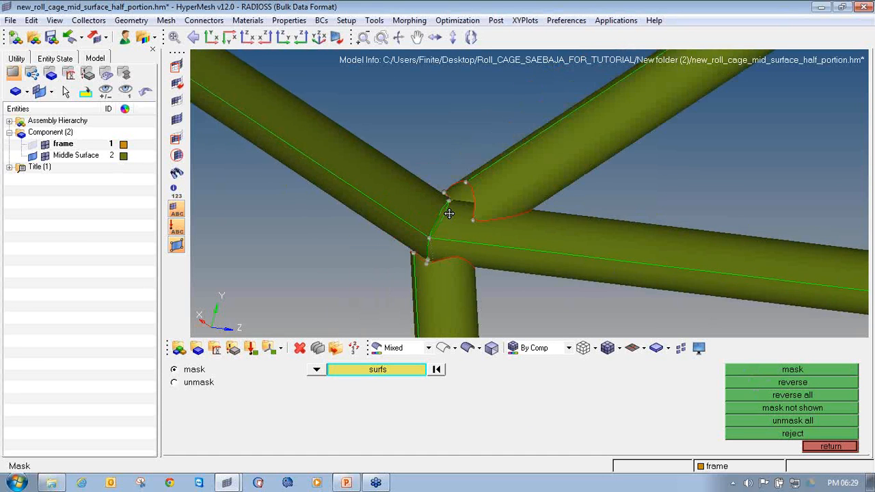
# - Examine the isolated tubes and the free edges where they meet at the corner joint
pyautogui.scroll(-3, 449, 214)
pyautogui.scroll(-4, 450, 214)
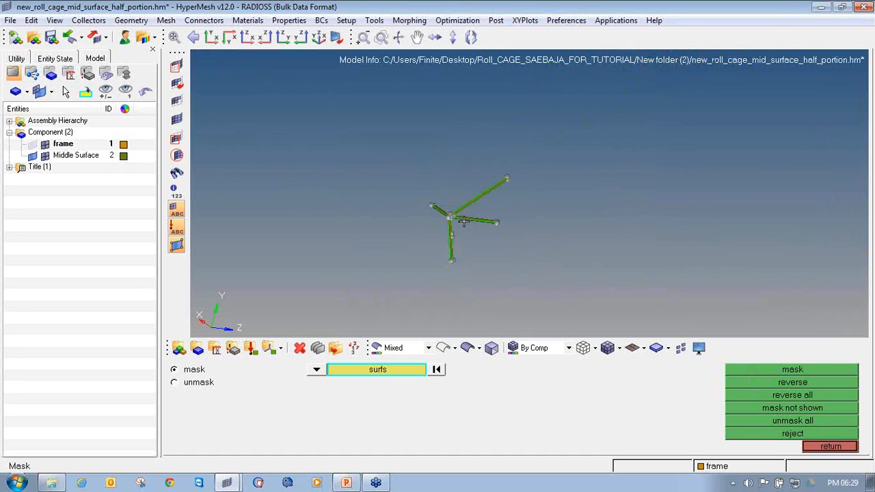
pyautogui.keyDown('ctrl'); pyautogui.moveTo(452, 207); pyautogui.dragTo(385, 197, button='right'); pyautogui.keyUp('ctrl')
pyautogui.scroll(3, 387, 196)
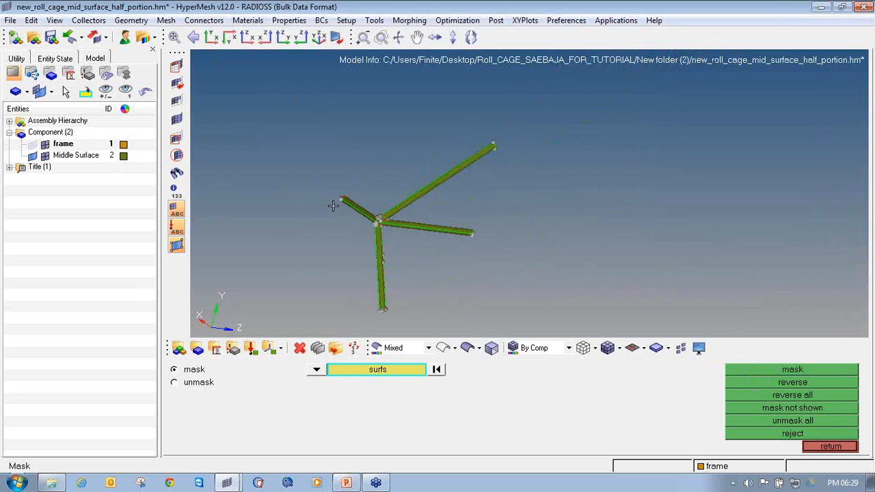
pyautogui.keyDown('ctrl'); pyautogui.moveTo(370, 275); pyautogui.dragTo(406, 273, button='right'); pyautogui.keyUp('ctrl')
pyautogui.scroll(4, 401, 221)
pyautogui.scroll(6, 407, 249)
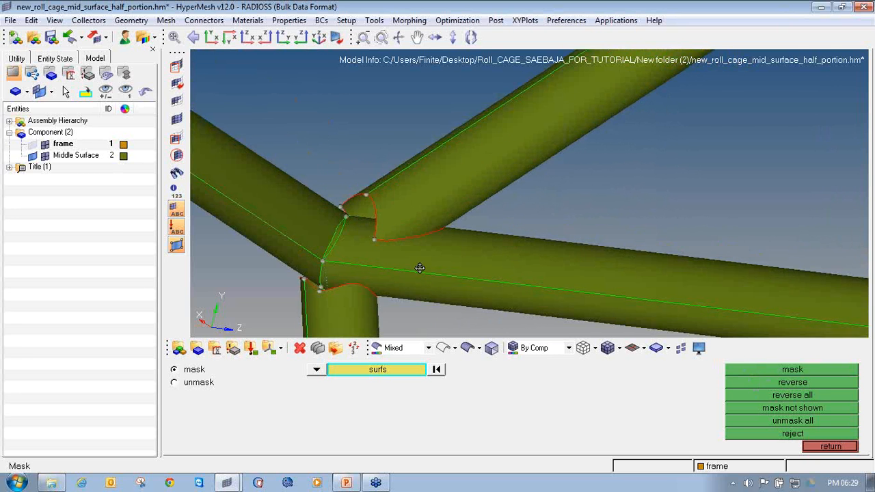
pyautogui.keyDown('ctrl'); pyautogui.moveTo(474, 266); pyautogui.dragTo(429, 293); pyautogui.keyUp('ctrl')
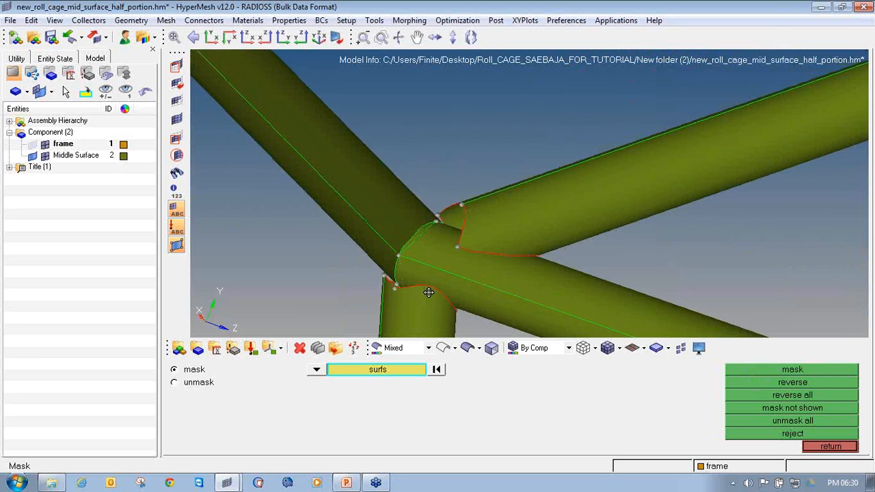
pyautogui.scroll(-2, 428, 291)
pyautogui.keyDown('ctrl'); pyautogui.moveTo(428, 291); pyautogui.dragTo(373, 235, button='right'); pyautogui.keyUp('ctrl')
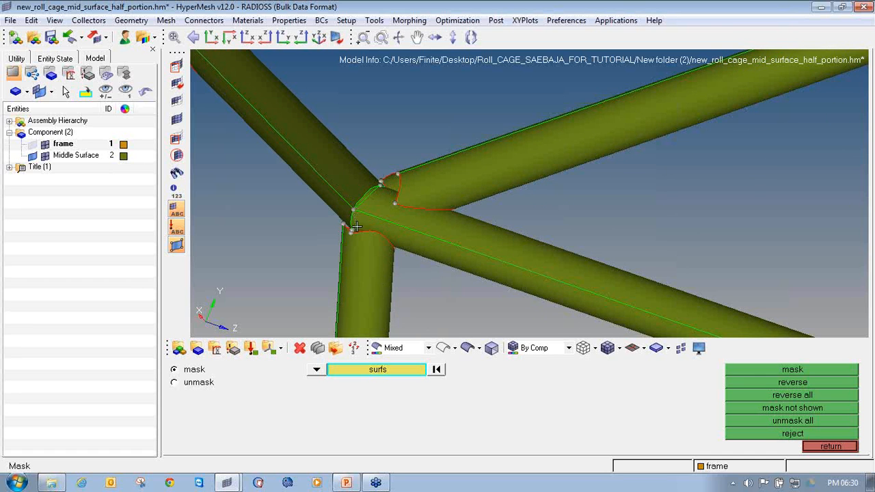
# - Use split surf-line in wireframe display to cut one half of the upper branch tube between its two seam lines near the joint
pyautogui.click(814, 448)
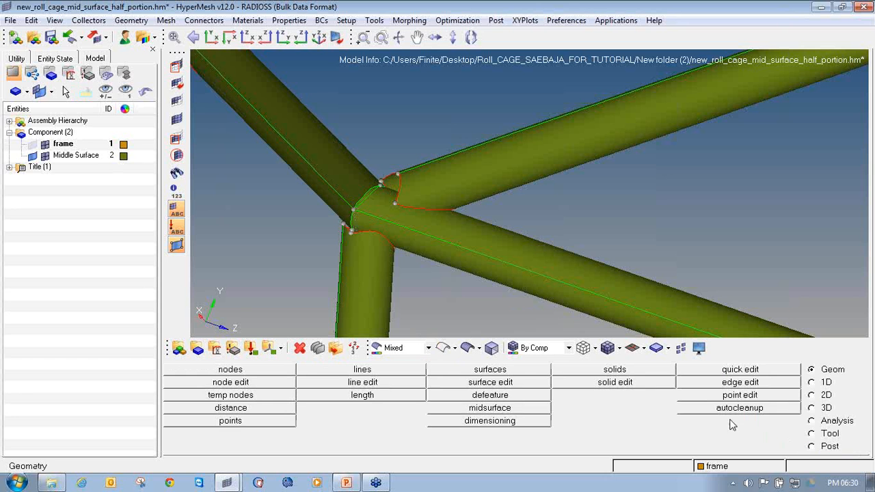
pyautogui.keyDown('ctrl'); pyautogui.moveTo(504, 277); pyautogui.dragTo(468, 262); pyautogui.keyUp('ctrl')
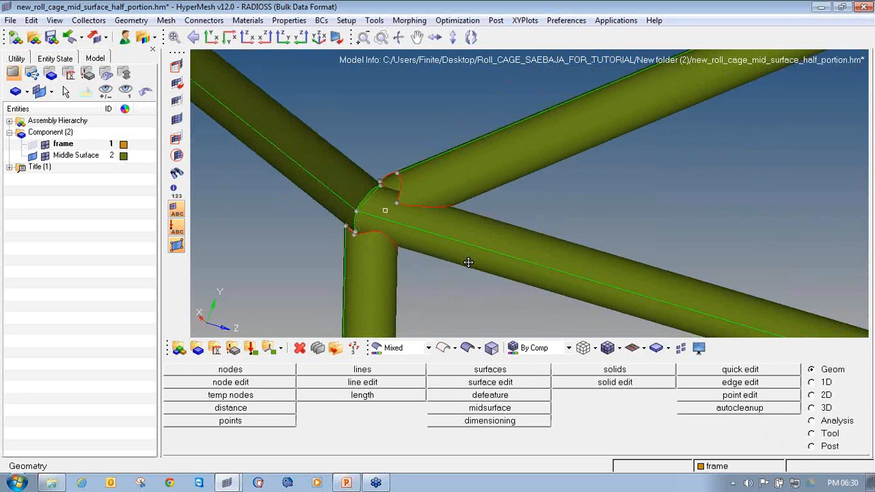
pyautogui.click(798, 369)
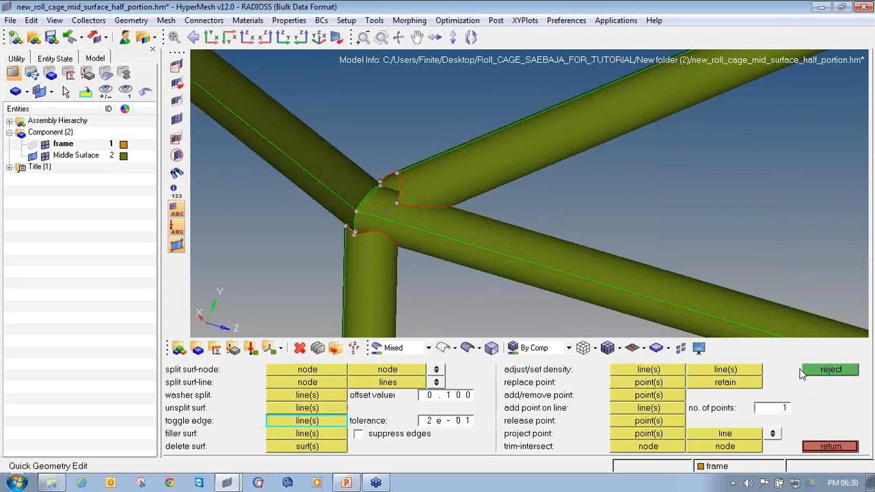
pyautogui.click(324, 384)
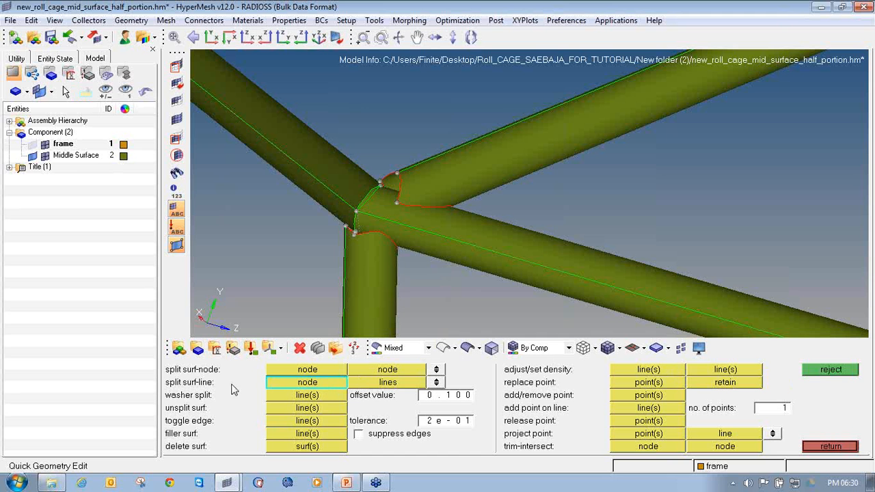
pyautogui.click(443, 348)
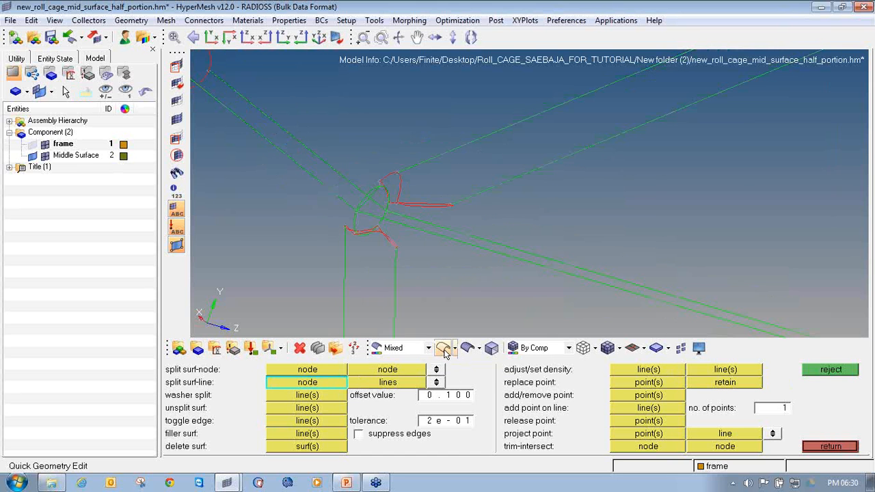
pyautogui.scroll(3, 451, 190)
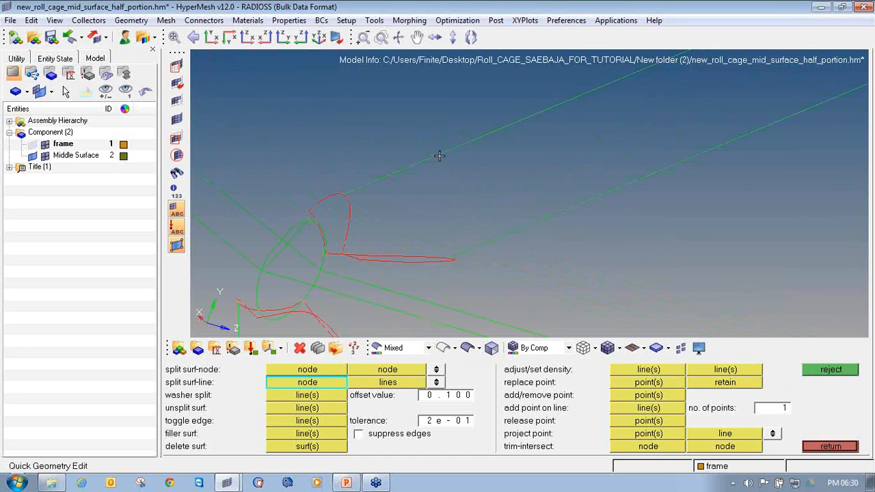
pyautogui.click(440, 156)
pyautogui.click(491, 237)
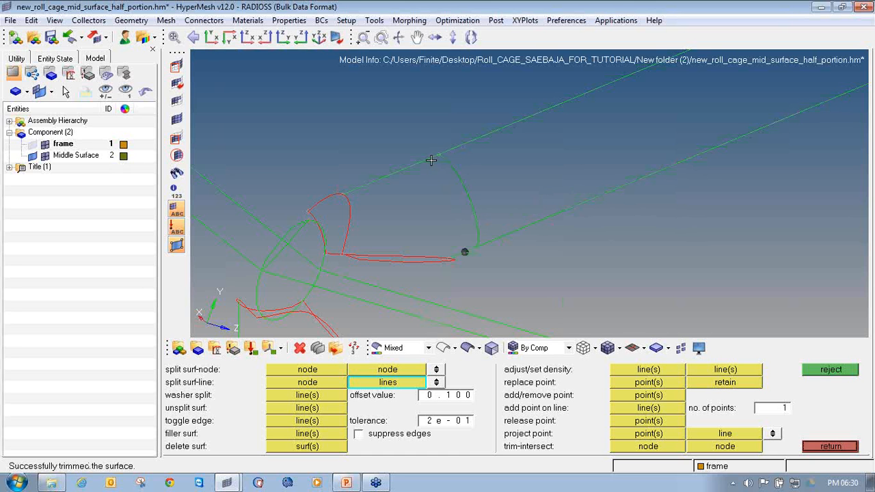
pyautogui.click(430, 160)
pyautogui.keyDown('ctrl'); pyautogui.moveTo(488, 228); pyautogui.dragTo(424, 243); pyautogui.keyUp('ctrl')
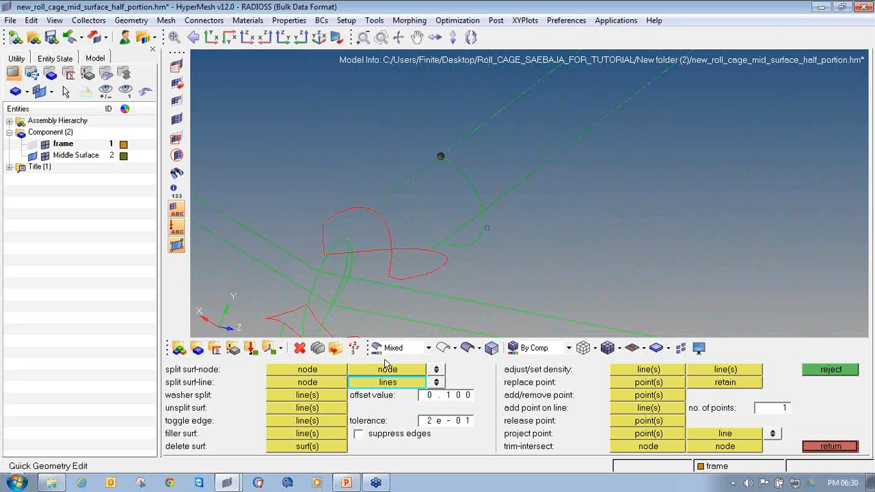
# - Check the cut in shaded display and split the other half of the upper branch tube from the cut's endpoint to complete the ring
pyautogui.click(469, 348)
pyautogui.click(470, 348)
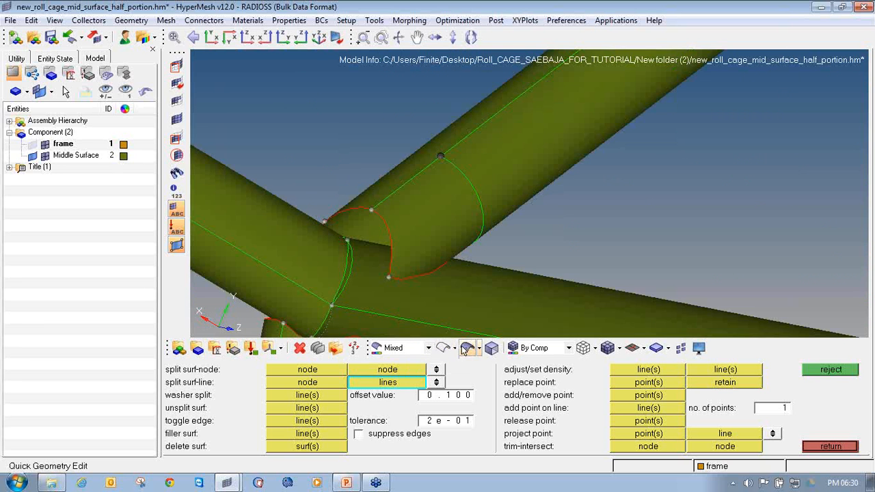
pyautogui.moveTo(435, 246)
pyautogui.keyDown('ctrl'); pyautogui.mouseDown()
pyautogui.moveTo(531, 262)
pyautogui.moveTo(508, 191)
pyautogui.moveTo(518, 250)
pyautogui.mouseUp(); pyautogui.keyUp('ctrl')
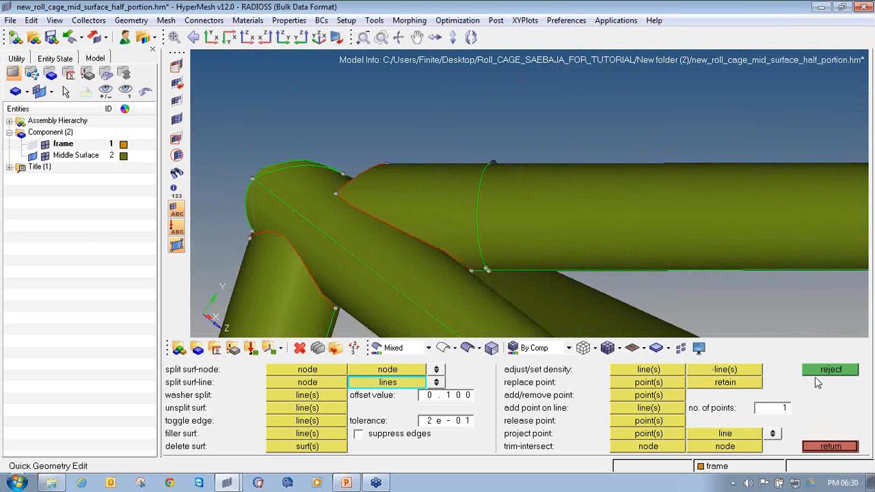
pyautogui.click(823, 372)
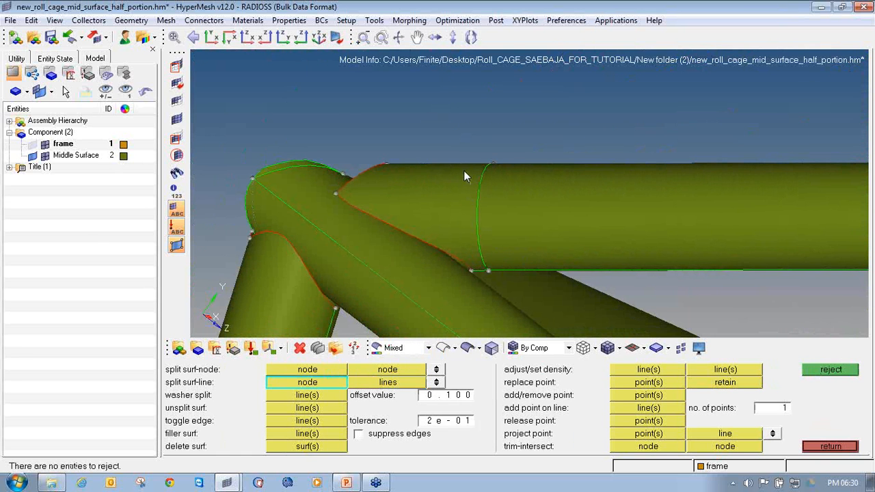
pyautogui.keyDown('ctrl'); pyautogui.moveTo(444, 210); pyautogui.dragTo(453, 164); pyautogui.keyUp('ctrl')
pyautogui.keyDown('ctrl'); pyautogui.scroll(3, 469, 139); pyautogui.keyUp('ctrl')
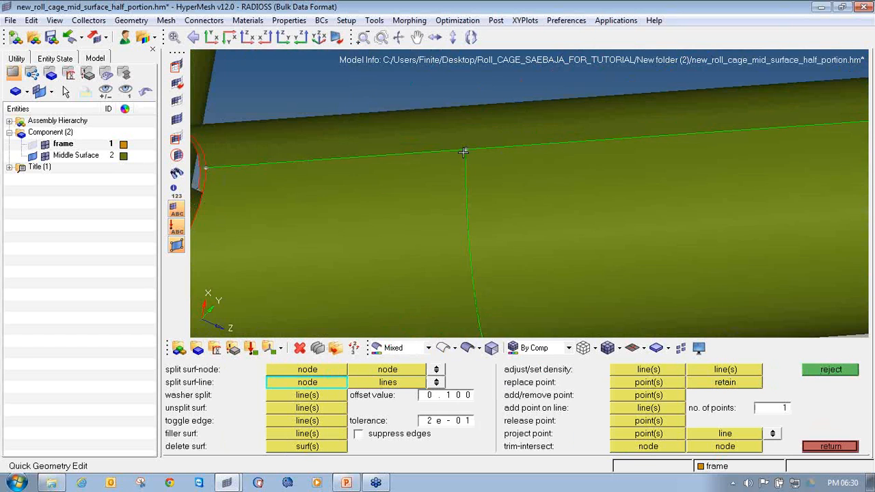
pyautogui.click(464, 149)
pyautogui.keyDown('ctrl'); pyautogui.scroll(-3, 463, 152); pyautogui.keyUp('ctrl')
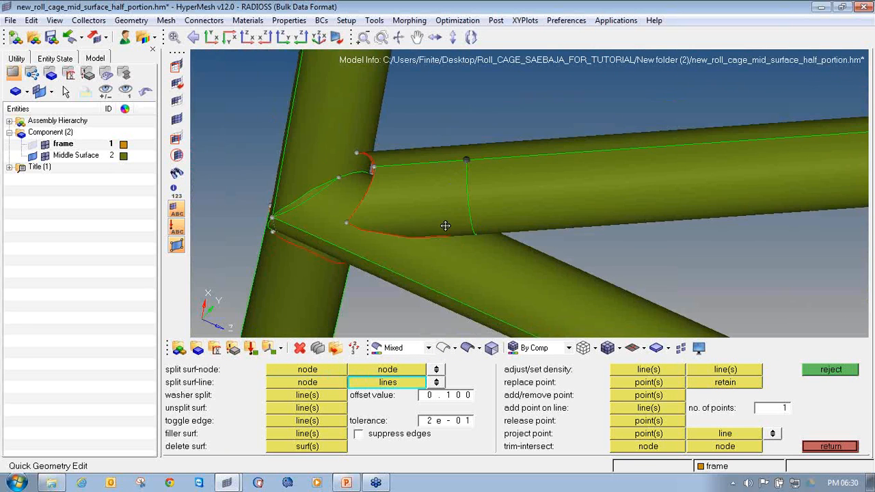
pyautogui.keyDown('ctrl'); pyautogui.moveTo(446, 226); pyautogui.dragTo(389, 238); pyautogui.keyUp('ctrl')
pyautogui.keyDown('ctrl'); pyautogui.moveTo(446, 232); pyautogui.dragTo(391, 244); pyautogui.keyUp('ctrl')
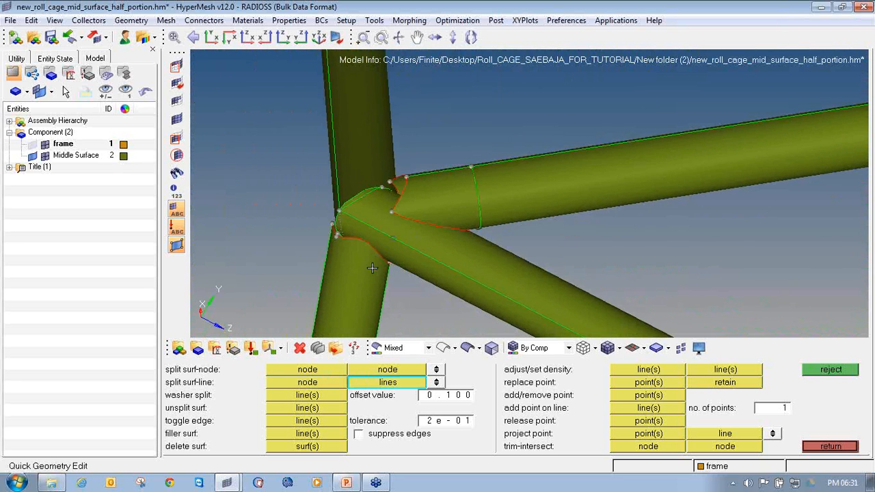
# - Split the vertical tube below the joint all around with surf-line cuts between its two seam lines in wireframe display
pyautogui.click(446, 347)
pyautogui.keyDown('ctrl'); pyautogui.moveTo(402, 274); pyautogui.dragTo(404, 202, button='right'); pyautogui.keyUp('ctrl')
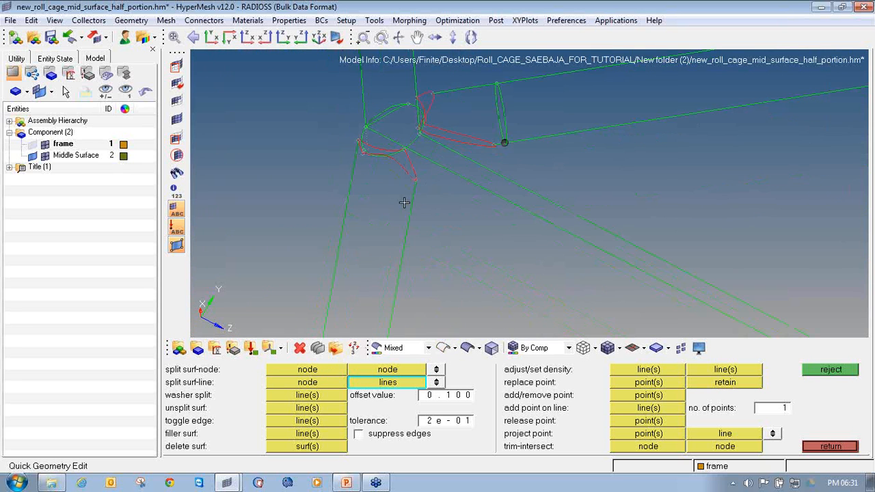
pyautogui.middleClick(406, 239)
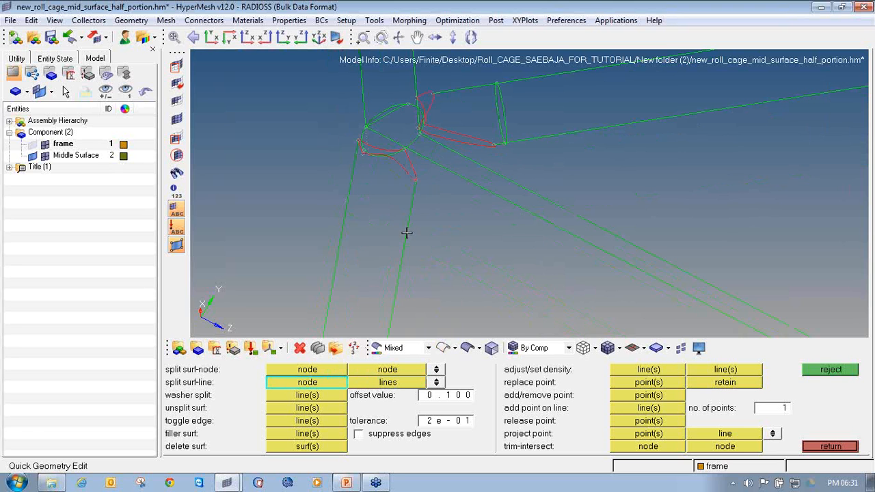
pyautogui.click(437, 383)
pyautogui.click(436, 382)
pyautogui.click(409, 229)
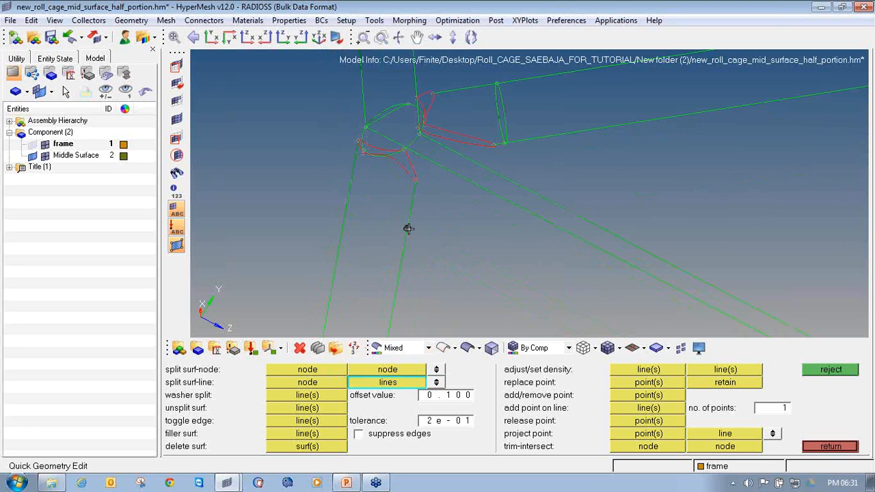
pyautogui.click(348, 213)
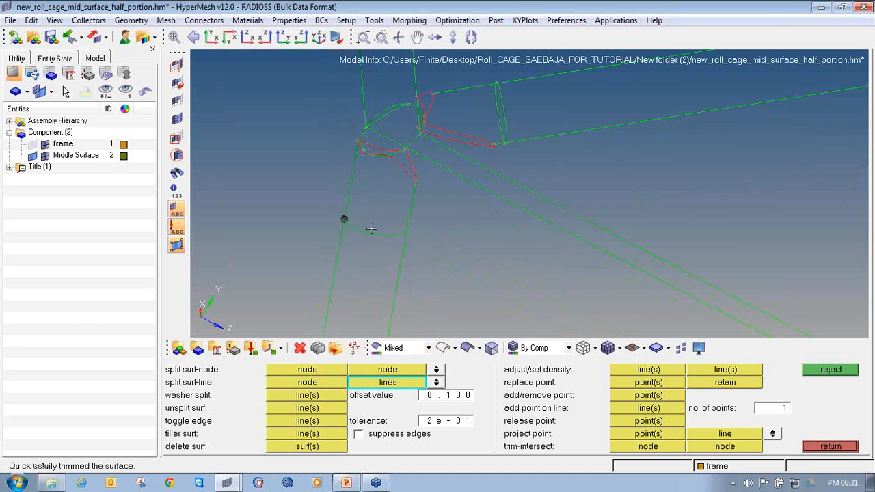
pyautogui.middleClick(458, 244)
pyautogui.keyDown('ctrl'); pyautogui.moveTo(455, 191); pyautogui.dragTo(432, 219, button='right'); pyautogui.keyUp('ctrl')
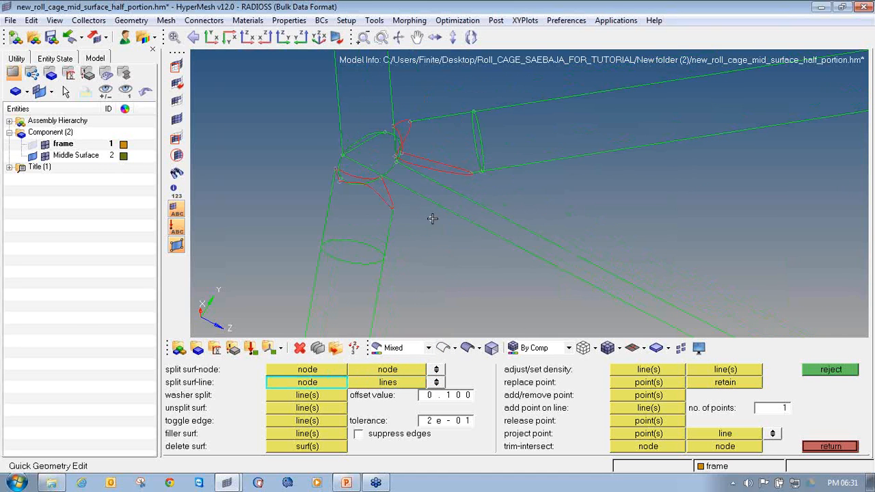
# - Split the diagonal tube running down from the joint all around with surf-line cuts between its two seam lines
pyautogui.keyDown('ctrl'); pyautogui.moveTo(432, 219); pyautogui.dragTo(485, 218); pyautogui.keyUp('ctrl')
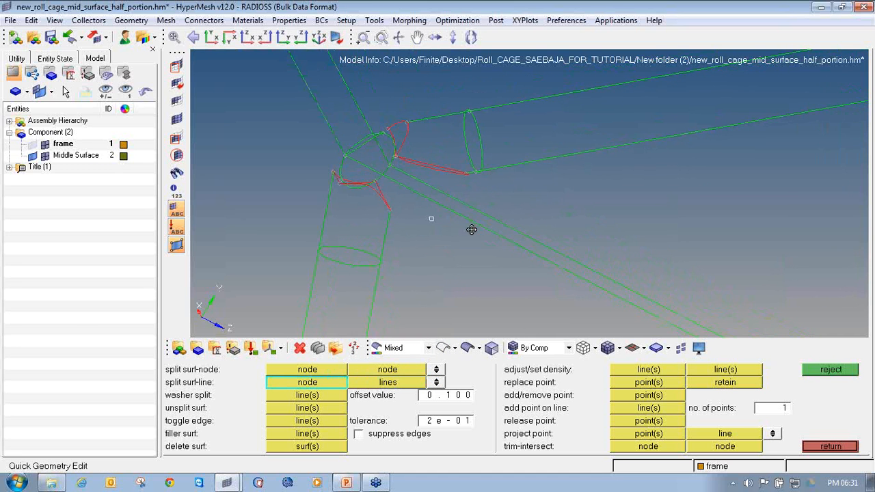
pyautogui.click(455, 212)
pyautogui.click(470, 217)
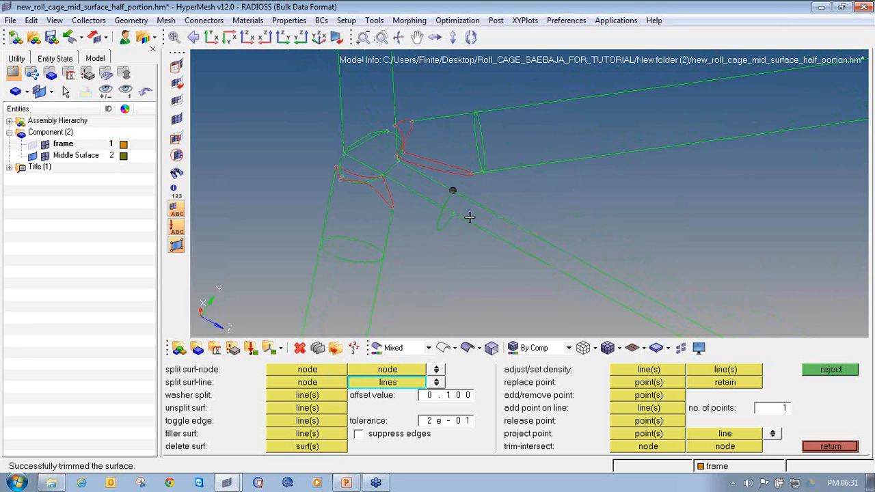
pyautogui.keyDown('ctrl'); pyautogui.moveTo(483, 206); pyautogui.dragTo(459, 229); pyautogui.keyUp('ctrl')
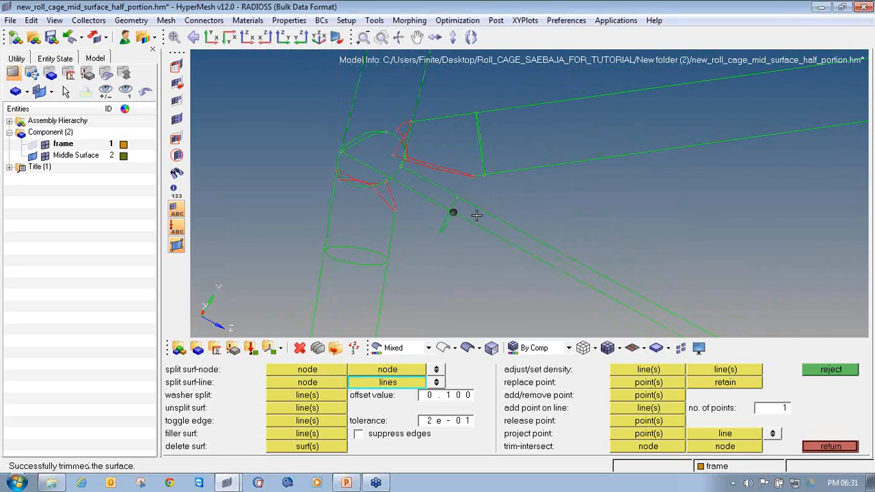
pyautogui.click(850, 372)
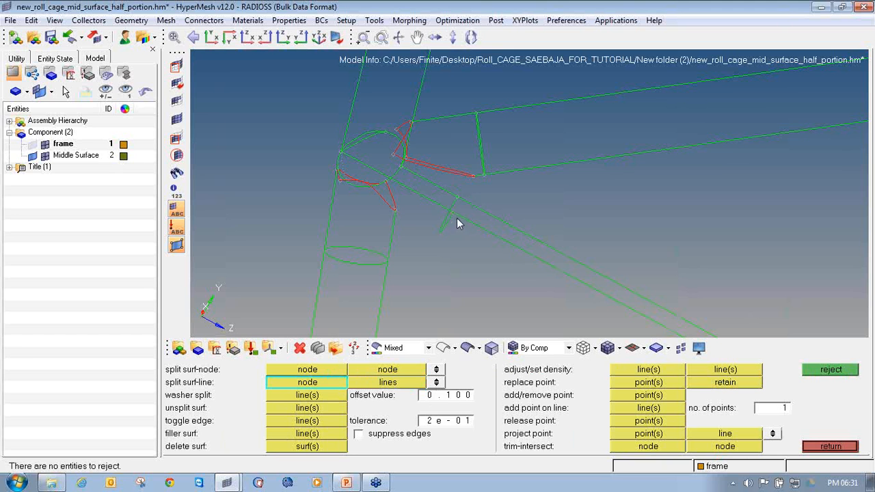
pyautogui.keyDown('ctrl'); pyautogui.scroll(1, 458, 214); pyautogui.keyUp('ctrl')
pyautogui.click(454, 212)
pyautogui.click(497, 201)
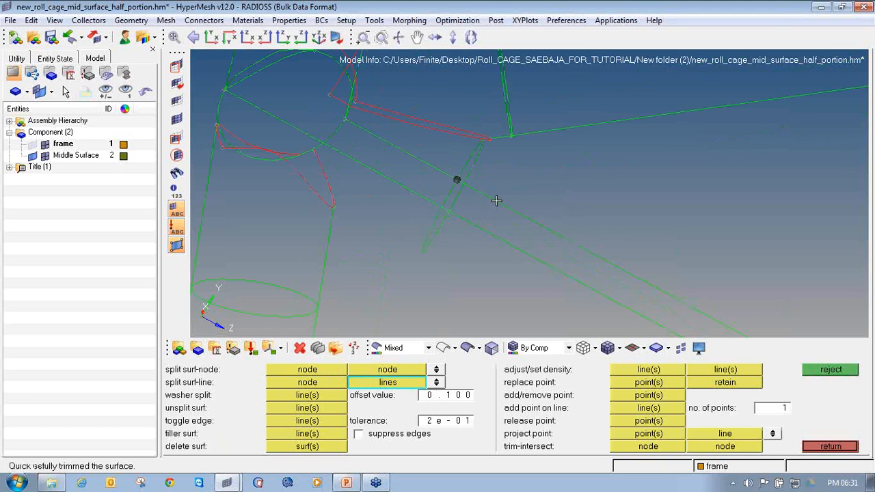
# - Split the remaining tube above the joint all around with split surf-line between its two seam lines
pyautogui.keyDown('ctrl'); pyautogui.scroll(-3, 470, 213); pyautogui.keyUp('ctrl')
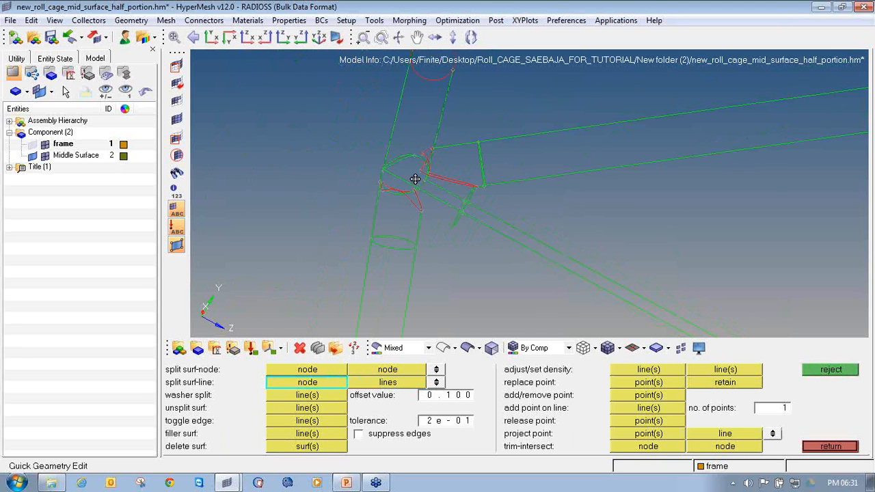
pyautogui.moveTo(414, 180)
pyautogui.keyDown('ctrl'); pyautogui.mouseDown()
pyautogui.moveTo(433, 226)
pyautogui.moveTo(447, 225)
pyautogui.moveTo(413, 185)
pyautogui.mouseUp(); pyautogui.keyUp('ctrl')
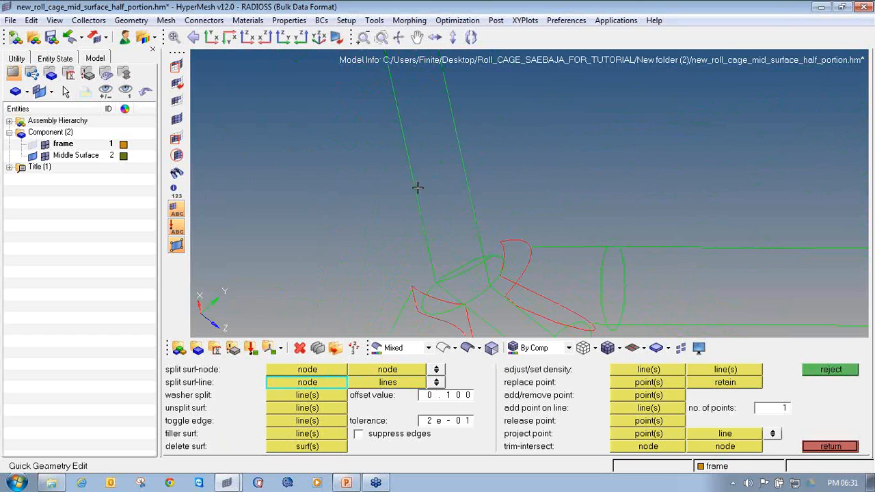
pyautogui.click(418, 185)
pyautogui.click(469, 196)
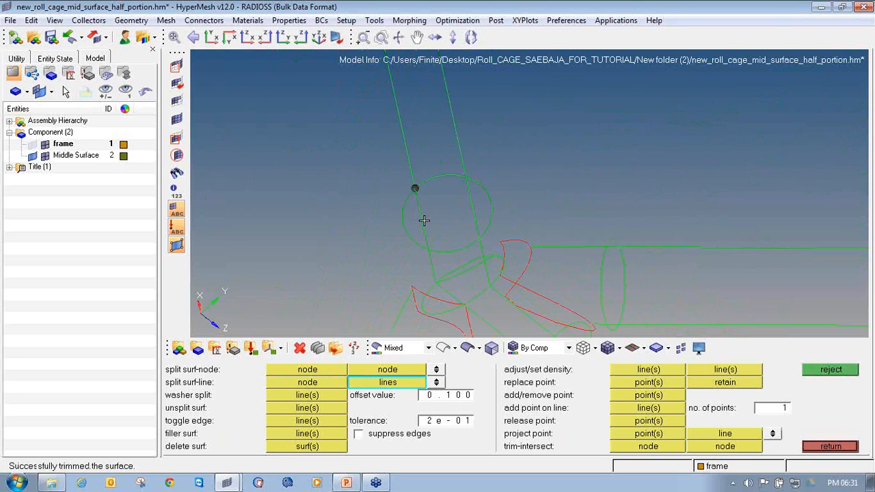
pyautogui.keyDown('ctrl'); pyautogui.moveTo(426, 216); pyautogui.dragTo(486, 214); pyautogui.keyUp('ctrl')
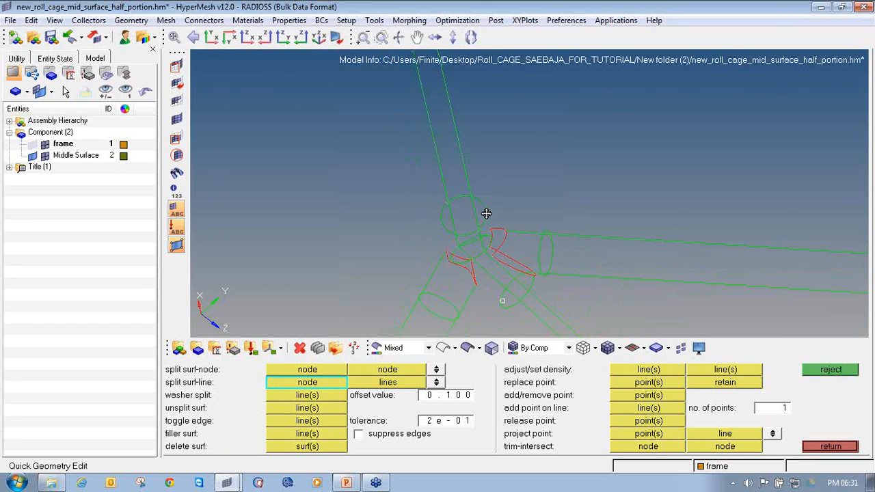
# - In shaded display, delete all surface pieces between the four cut rings at the joint, including the leftover sliver
pyautogui.click(492, 347)
pyautogui.moveTo(476, 282)
pyautogui.keyDown('ctrl'); pyautogui.mouseDown()
pyautogui.moveTo(588, 269)
pyautogui.moveTo(537, 257)
pyautogui.moveTo(526, 267)
pyautogui.mouseUp(); pyautogui.keyUp('ctrl')
pyautogui.keyDown('ctrl'); pyautogui.moveTo(526, 268); pyautogui.dragTo(498, 238, button='right'); pyautogui.keyUp('ctrl')
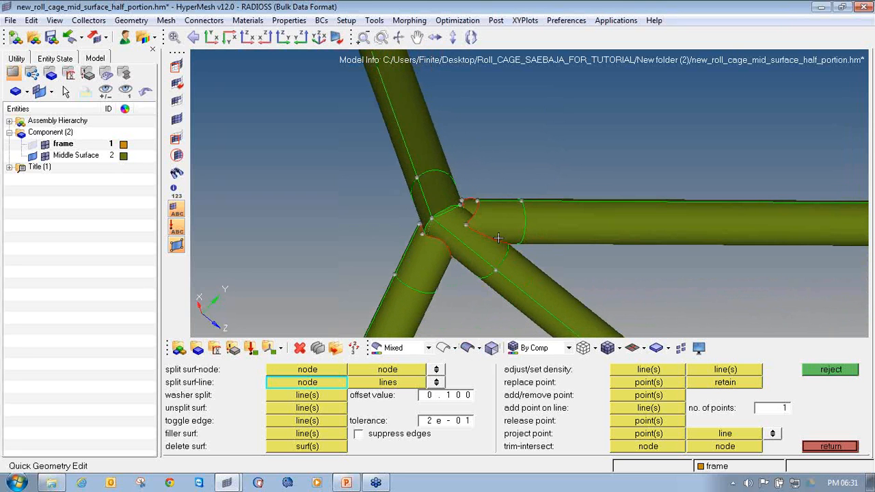
pyautogui.click(300, 348)
pyautogui.moveTo(479, 254)
pyautogui.keyDown('shift'); pyautogui.mouseDown()
pyautogui.moveTo(409, 216)
pyautogui.moveTo(456, 229)
pyautogui.moveTo(499, 226)
pyautogui.moveTo(560, 274)
pyautogui.moveTo(485, 308)
pyautogui.moveTo(453, 293)
pyautogui.moveTo(434, 249)
pyautogui.mouseUp(); pyautogui.keyUp('shift')
pyautogui.middleClick(456, 236)
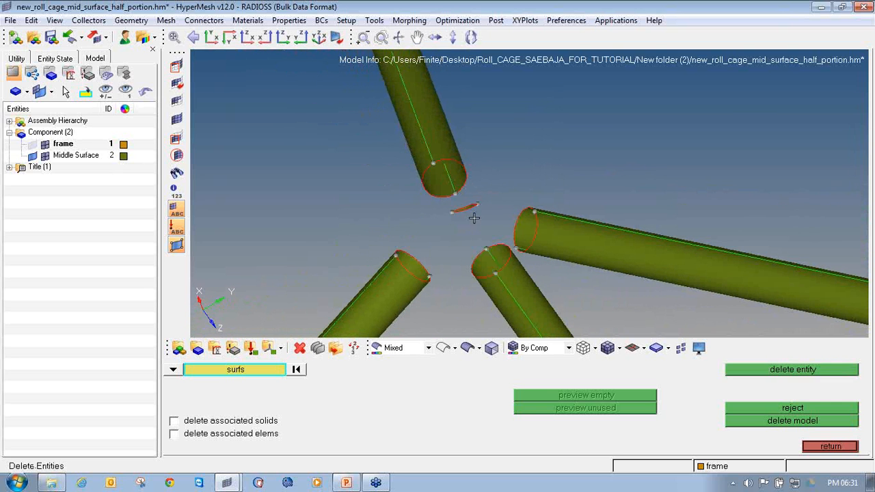
pyautogui.click(456, 208)
pyautogui.middleClick(456, 213)
pyautogui.moveTo(455, 212)
pyautogui.keyDown('ctrl'); pyautogui.mouseDown()
pyautogui.moveTo(647, 219)
pyautogui.moveTo(579, 273)
pyautogui.moveTo(570, 251)
pyautogui.moveTo(578, 294)
pyautogui.mouseUp(); pyautogui.keyUp('ctrl')
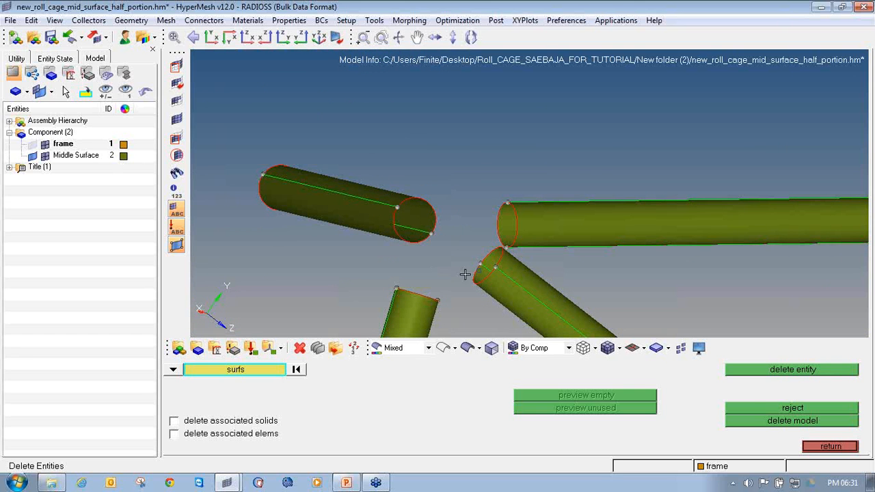
# - Set up the surface edit Extend tool to extend over edges by distance, with a distance of 100
pyautogui.click(807, 446)
pyautogui.click(805, 446)
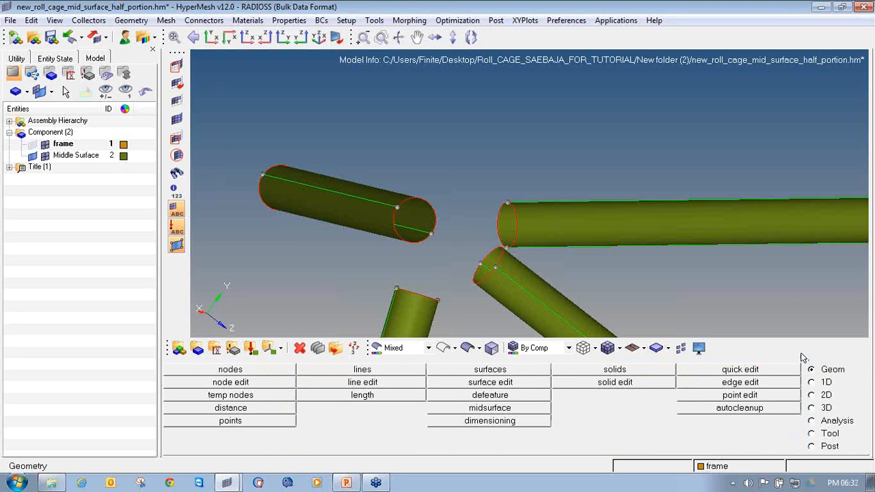
pyautogui.hotkey('shift', 'F9')
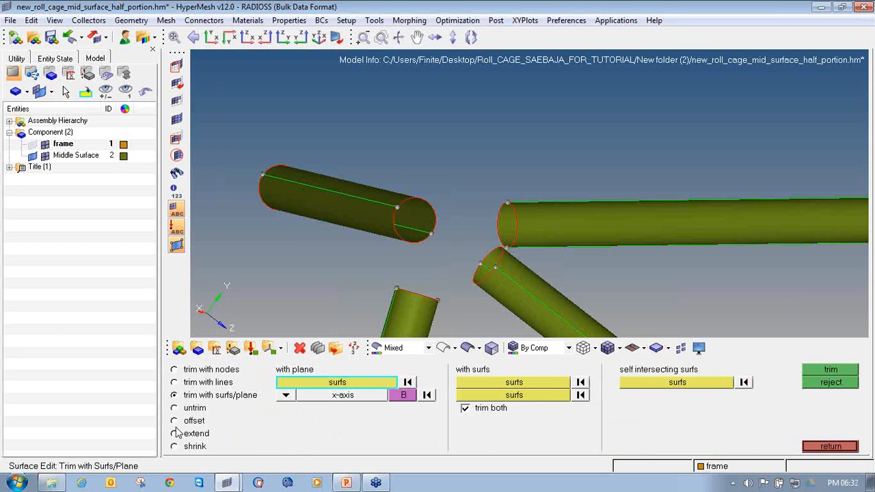
pyautogui.click(191, 435)
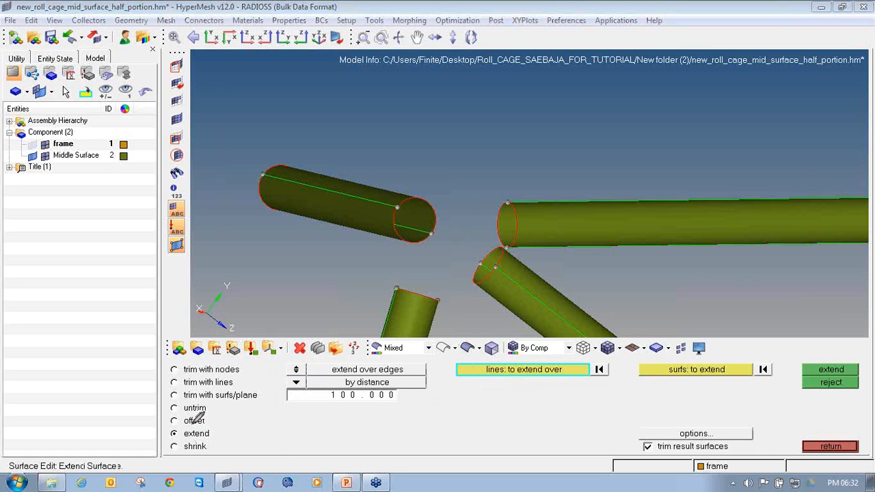
pyautogui.moveTo(206, 422)
pyautogui.mouseDown()
pyautogui.moveTo(168, 437)
pyautogui.moveTo(223, 439)
pyautogui.moveTo(209, 420)
pyautogui.moveTo(195, 428)
pyautogui.mouseUp()
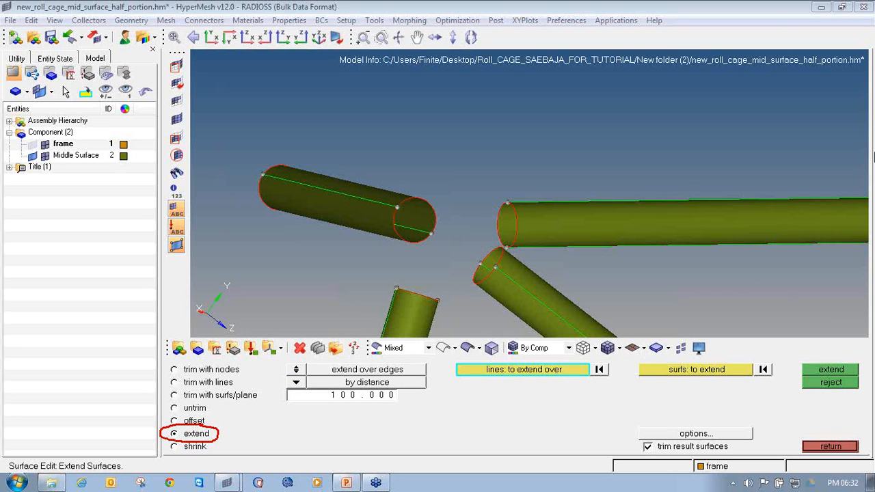
pyautogui.click(295, 370)
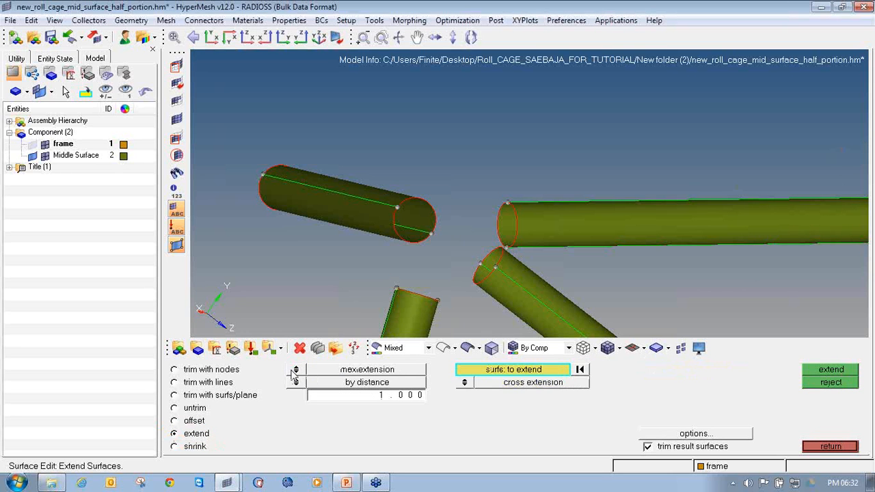
pyautogui.click(295, 371)
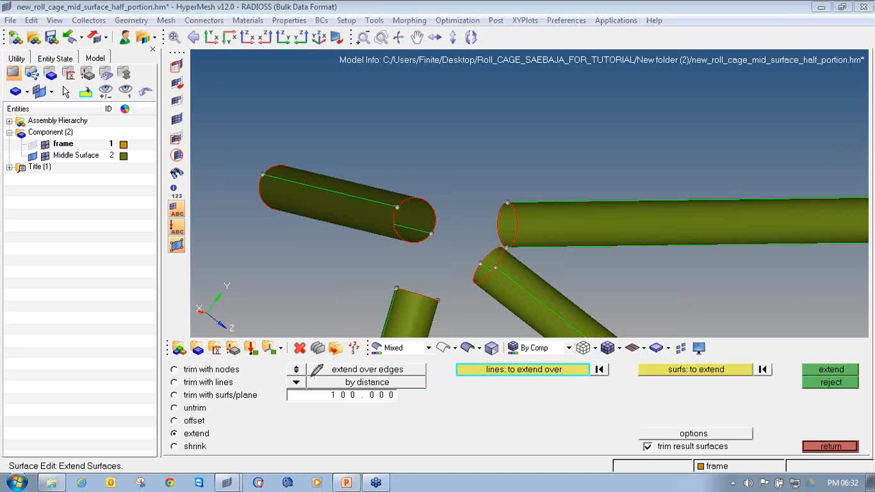
pyautogui.moveTo(320, 375); pyautogui.dragTo(422, 374)
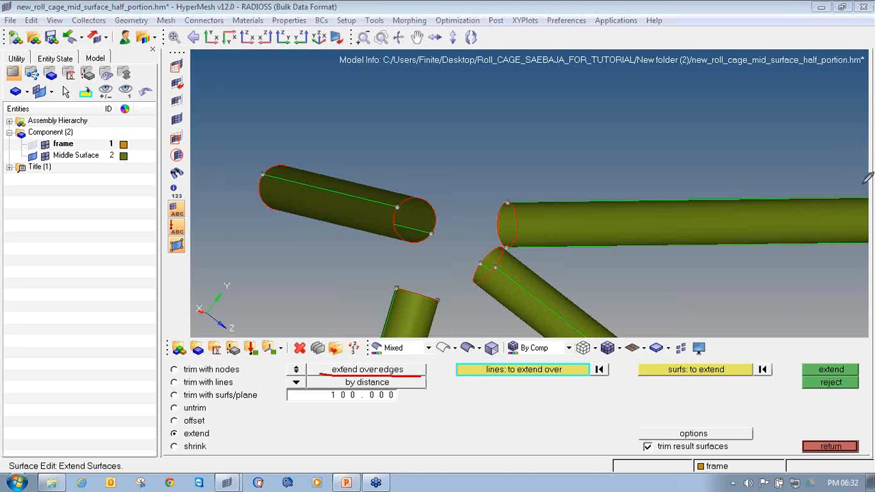
pyautogui.click(296, 383)
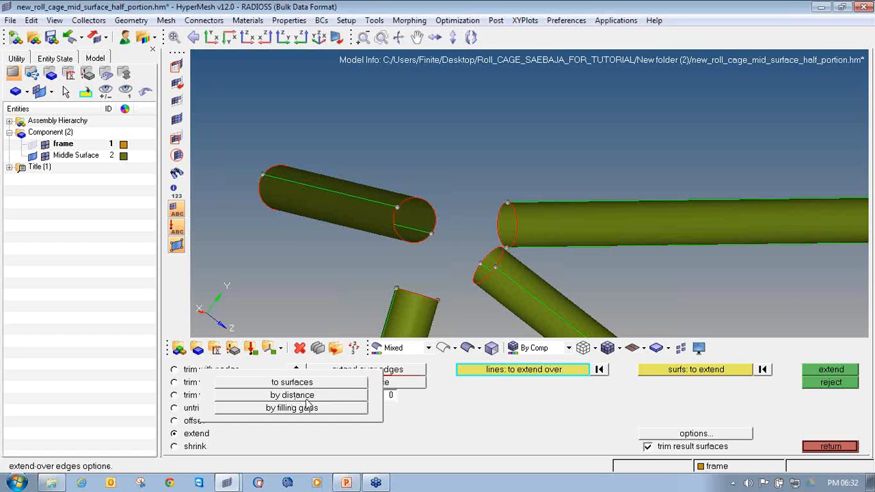
pyautogui.click(307, 398)
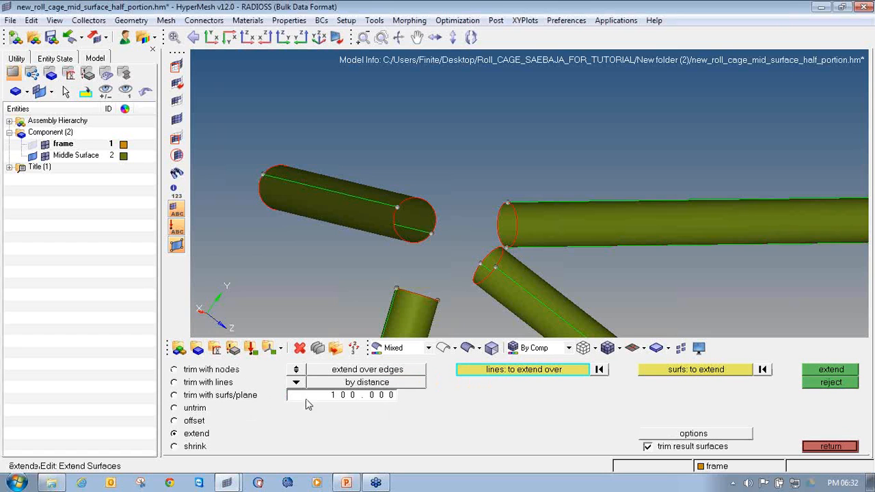
pyautogui.click(381, 401)
pyautogui.write('100')
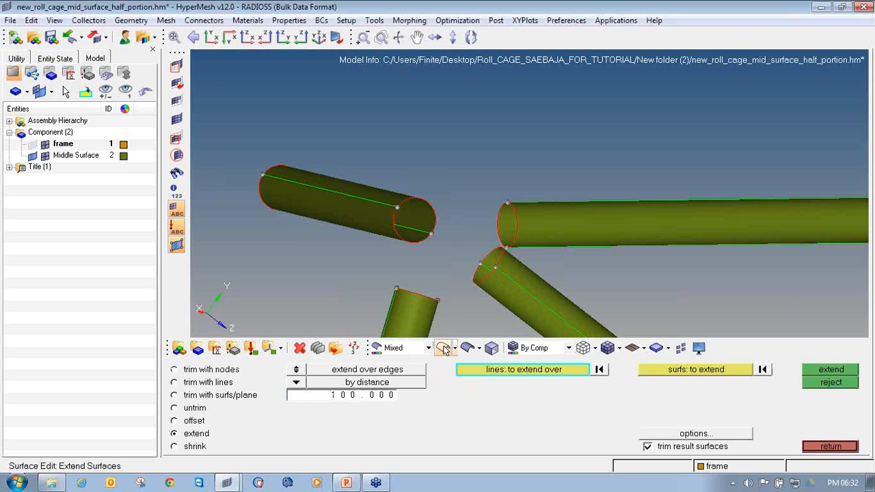
# - Extend the open ends of the upper tube and the diagonal tube into the joint by 100
pyautogui.scroll(3, 392, 219)
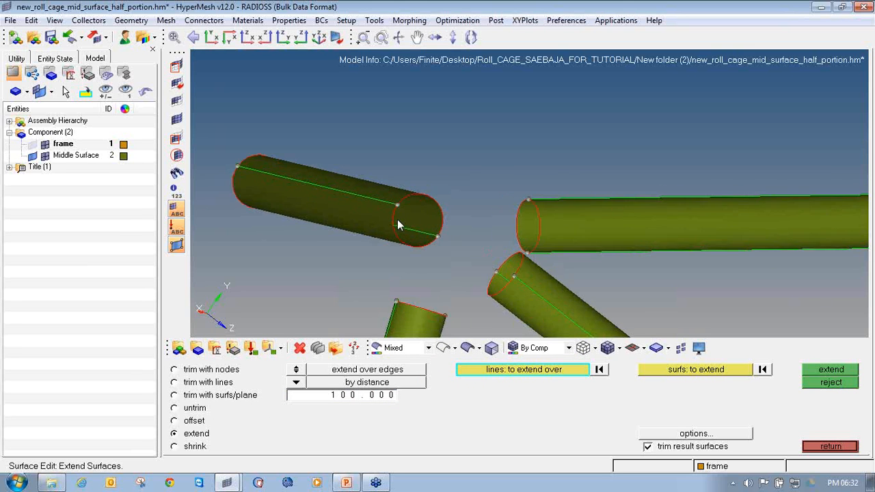
pyautogui.scroll(-5, 393, 219)
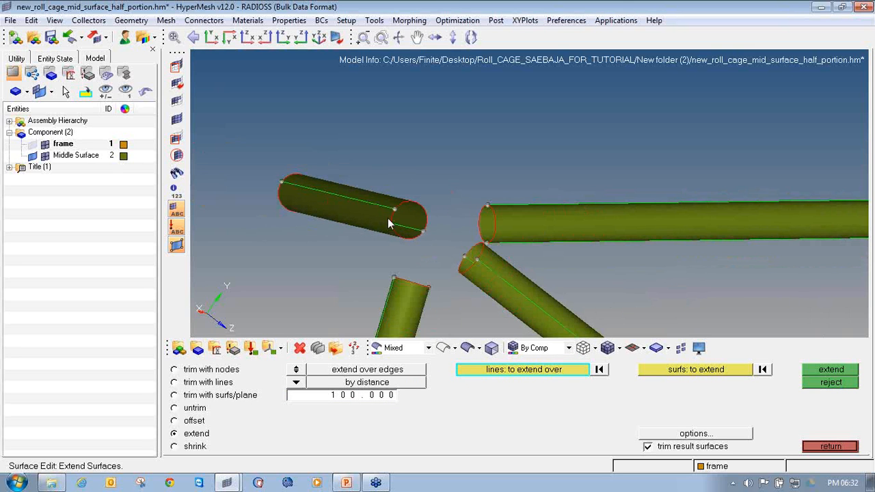
pyautogui.scroll(4, 387, 218)
pyautogui.scroll(3, 388, 218)
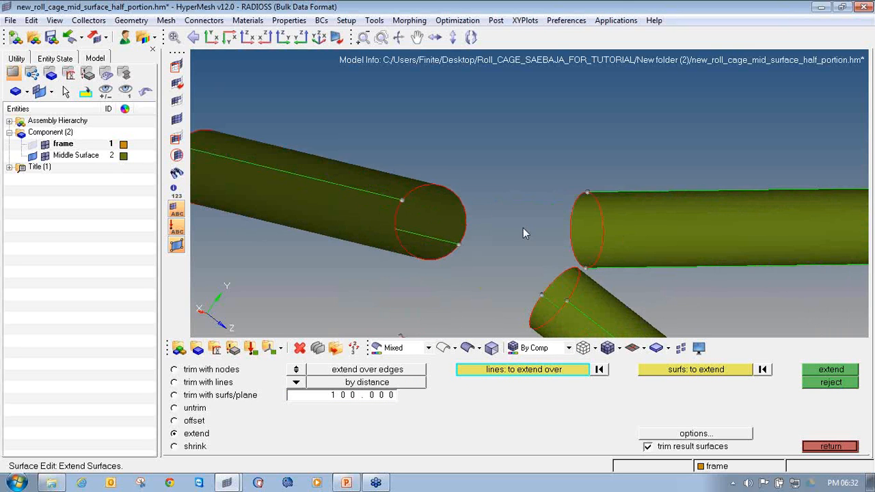
pyautogui.click(401, 219)
pyautogui.middleClick(486, 246)
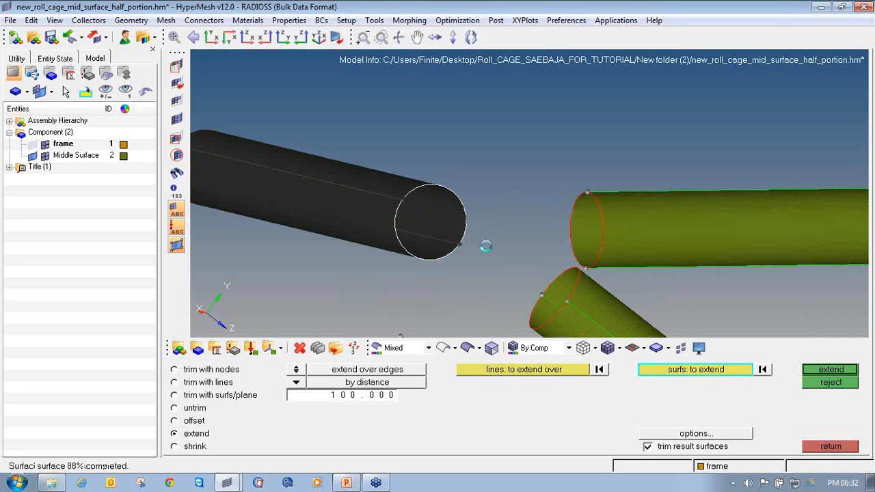
pyautogui.keyDown('ctrl'); pyautogui.click(532, 265); pyautogui.keyUp('ctrl')
pyautogui.moveTo(572, 258)
pyautogui.keyDown('ctrl'); pyautogui.mouseDown()
pyautogui.moveTo(541, 270)
pyautogui.moveTo(510, 260)
pyautogui.moveTo(532, 264)
pyautogui.mouseUp(); pyautogui.keyUp('ctrl')
pyautogui.click(610, 275)
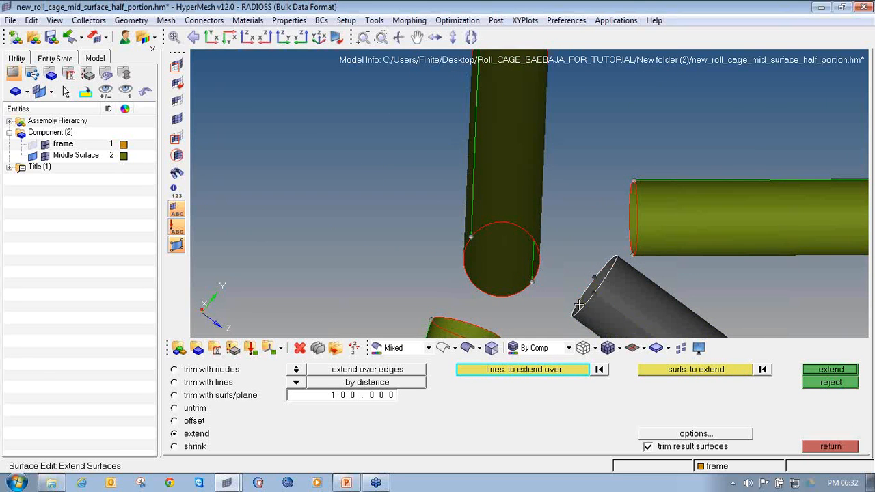
pyautogui.middleClick(579, 305)
# - Examine the extended tubes where they overlap, checking the free edges along their seams and end rings
pyautogui.scroll(-3, 543, 288)
pyautogui.keyDown('ctrl'); pyautogui.click(538, 275); pyautogui.keyUp('ctrl')
pyautogui.moveTo(538, 275)
pyautogui.keyDown('ctrl'); pyautogui.mouseDown()
pyautogui.moveTo(490, 286)
pyautogui.moveTo(586, 269)
pyautogui.moveTo(522, 285)
pyautogui.moveTo(461, 248)
pyautogui.moveTo(513, 249)
pyautogui.moveTo(466, 241)
pyautogui.moveTo(550, 269)
pyautogui.moveTo(533, 302)
pyautogui.moveTo(589, 298)
pyautogui.mouseUp(); pyautogui.keyUp('ctrl')
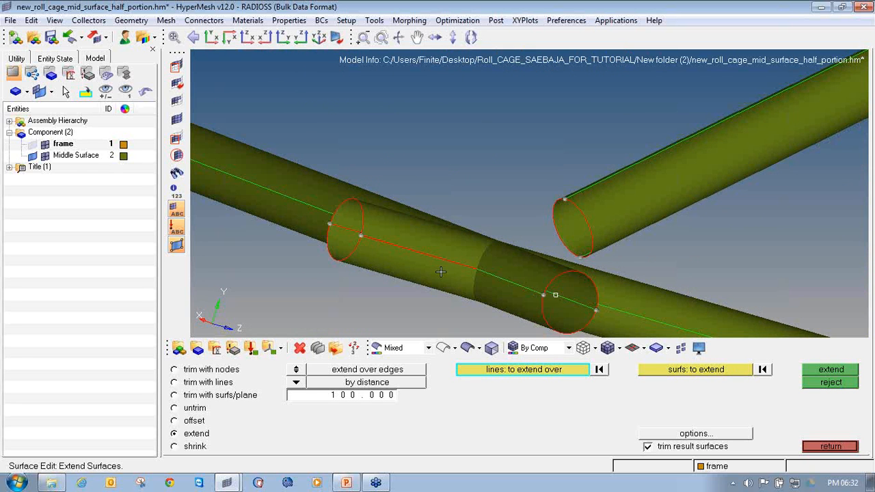
pyautogui.keyDown('ctrl'); pyautogui.moveTo(440, 272); pyautogui.dragTo(448, 247, button='right'); pyautogui.keyUp('ctrl')
pyautogui.scroll(8, 352, 210)
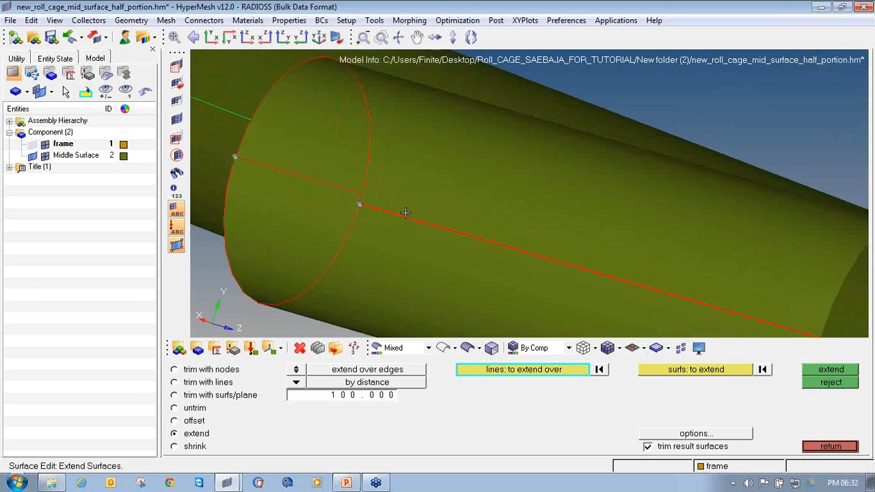
pyautogui.scroll(-5, 396, 243)
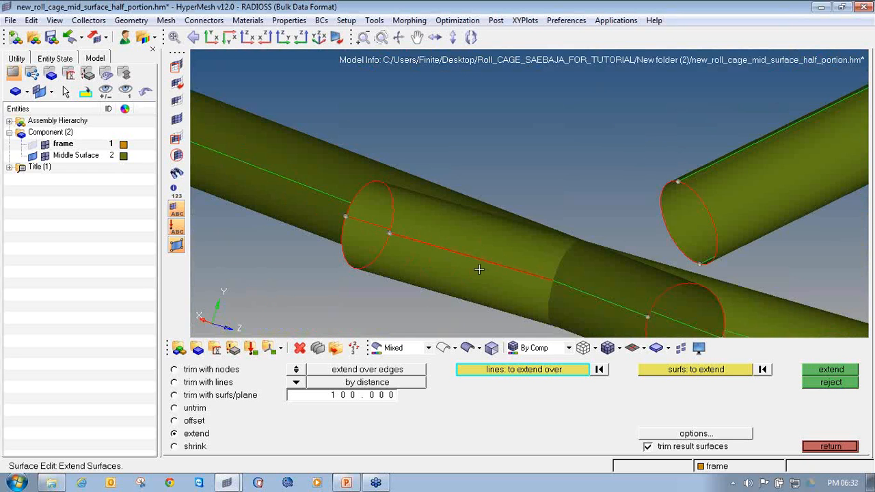
pyautogui.scroll(5, 393, 233)
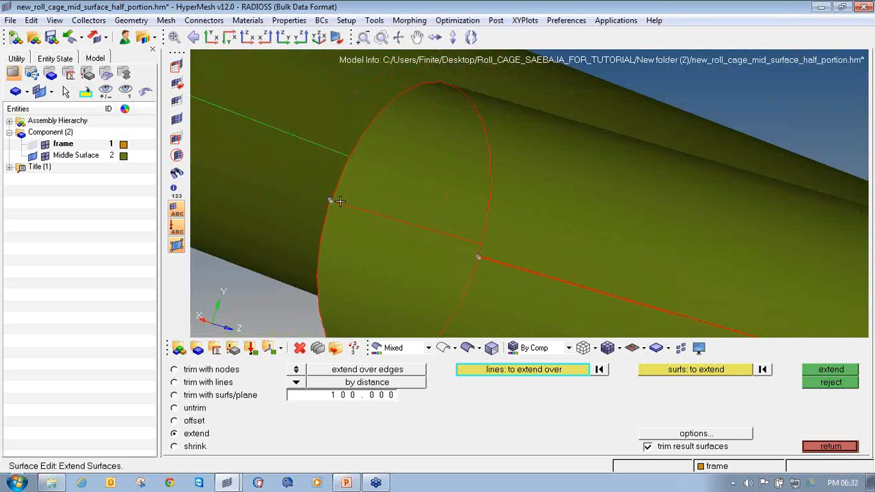
pyautogui.keyDown('ctrl'); pyautogui.scroll(-6, 340, 203); pyautogui.keyUp('ctrl')
pyautogui.moveTo(509, 273)
pyautogui.keyDown('ctrl'); pyautogui.mouseDown()
pyautogui.moveTo(453, 258)
pyautogui.moveTo(460, 261)
pyautogui.moveTo(391, 221)
pyautogui.mouseUp(); pyautogui.keyUp('ctrl')
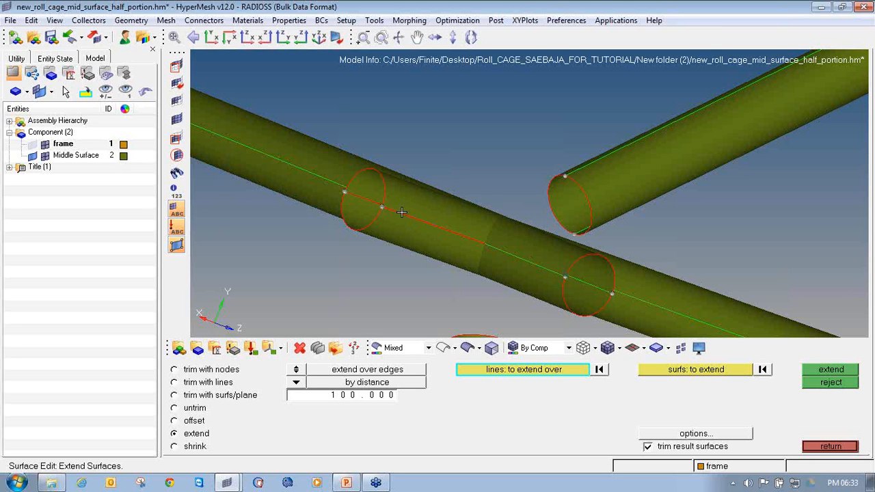
# - Set the tolerance for toggling edges in quick geometry edit to 0.1
pyautogui.click(815, 451)
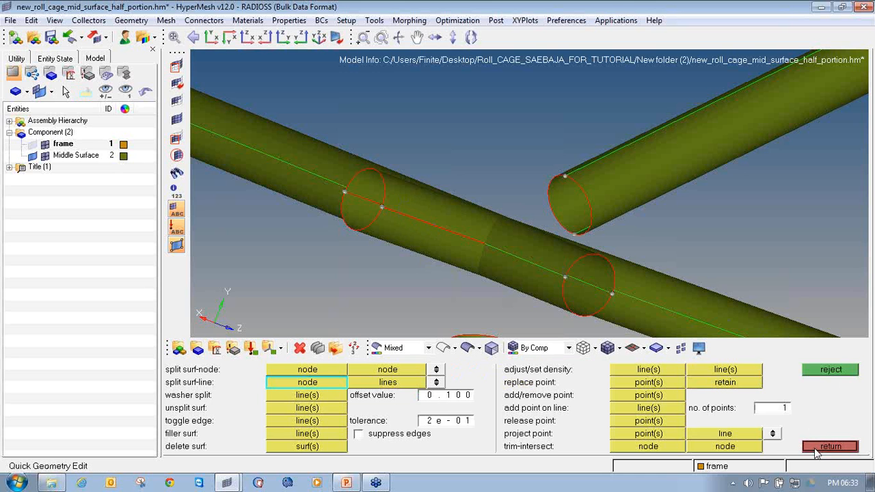
pyautogui.click(312, 421)
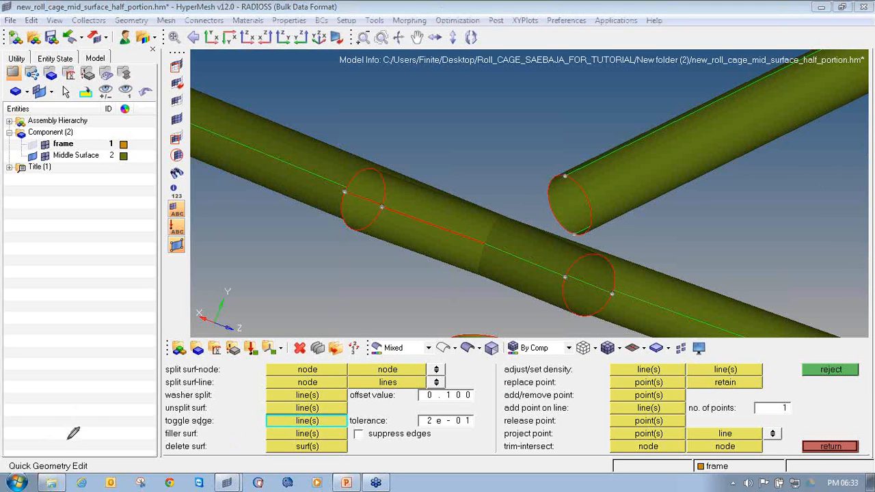
pyautogui.moveTo(199, 409)
pyautogui.mouseDown()
pyautogui.moveTo(155, 416)
pyautogui.moveTo(227, 432)
pyautogui.moveTo(371, 435)
pyautogui.moveTo(479, 423)
pyautogui.moveTo(457, 410)
pyautogui.mouseUp()
pyautogui.moveTo(376, 405); pyautogui.dragTo(176, 408)
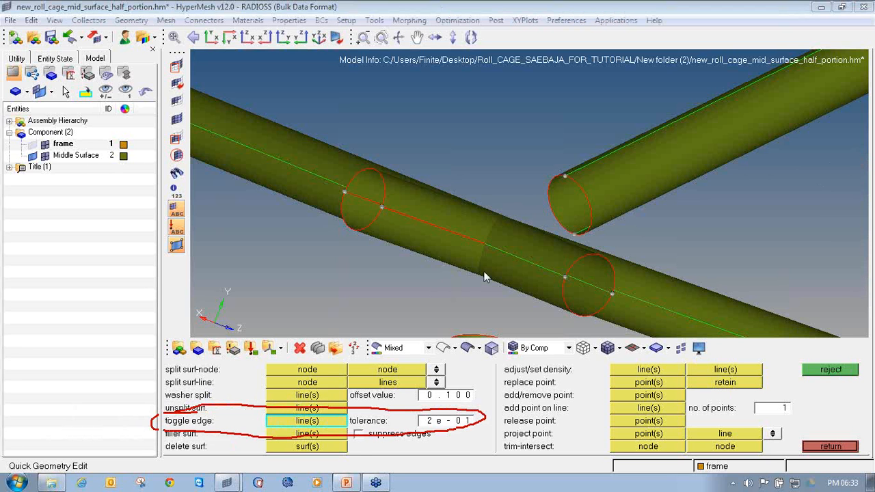
pyautogui.click(447, 422)
pyautogui.write('0')
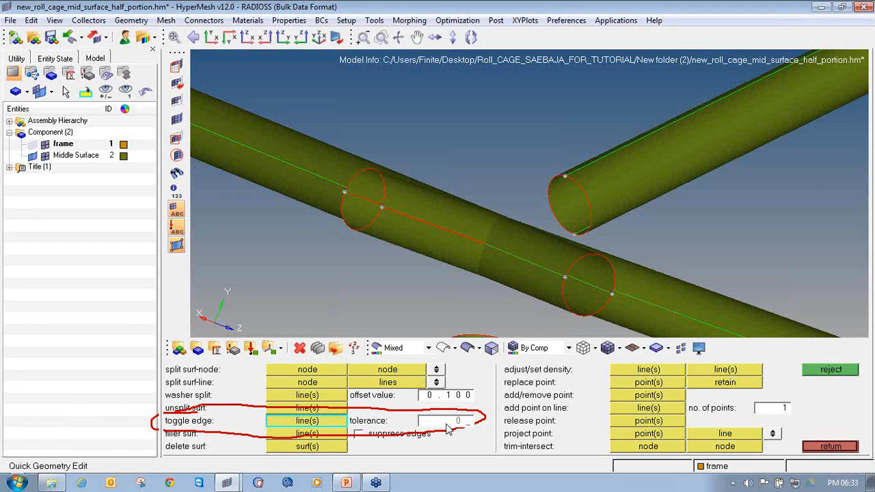
pyautogui.write('.1')
pyautogui.press('Return')
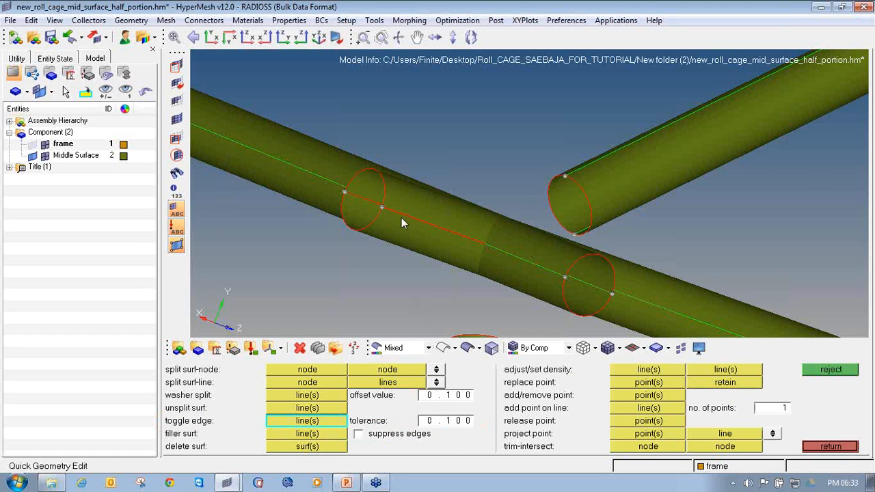
# - Toggle the two free seam edges along the extended tube into shared edges, accepting the gap between them
pyautogui.scroll(5, 373, 222)
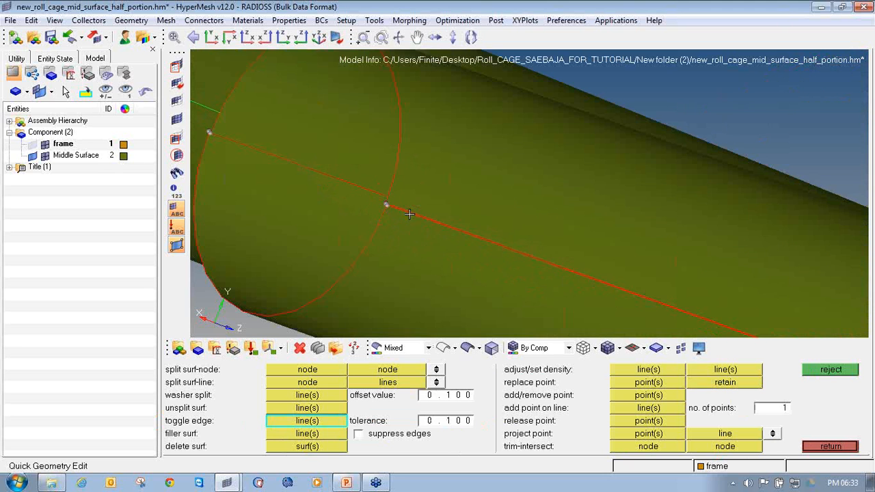
pyautogui.click(412, 215)
pyautogui.click(502, 408)
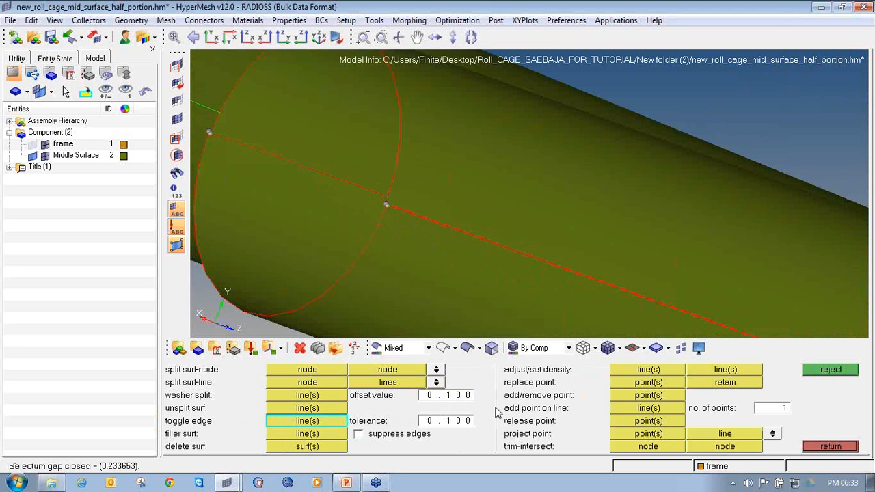
pyautogui.click(279, 161)
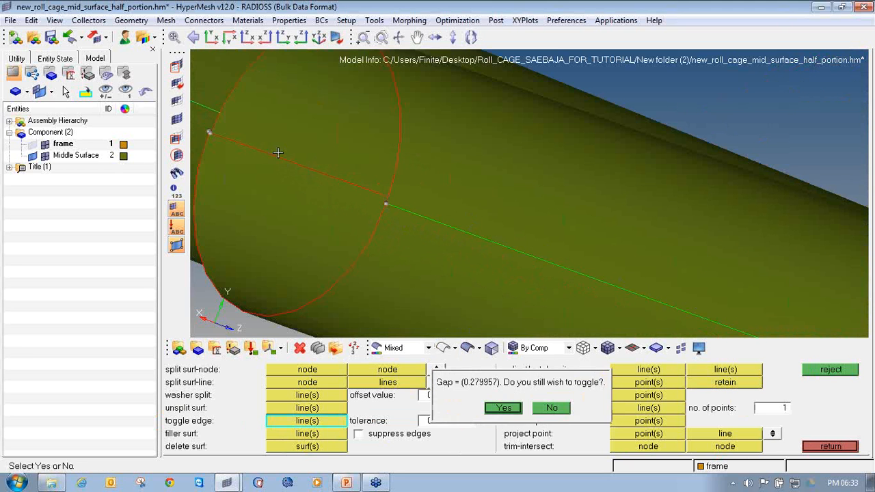
pyautogui.click(503, 409)
pyautogui.keyDown('ctrl'); pyautogui.scroll(-6, 357, 213); pyautogui.keyUp('ctrl')
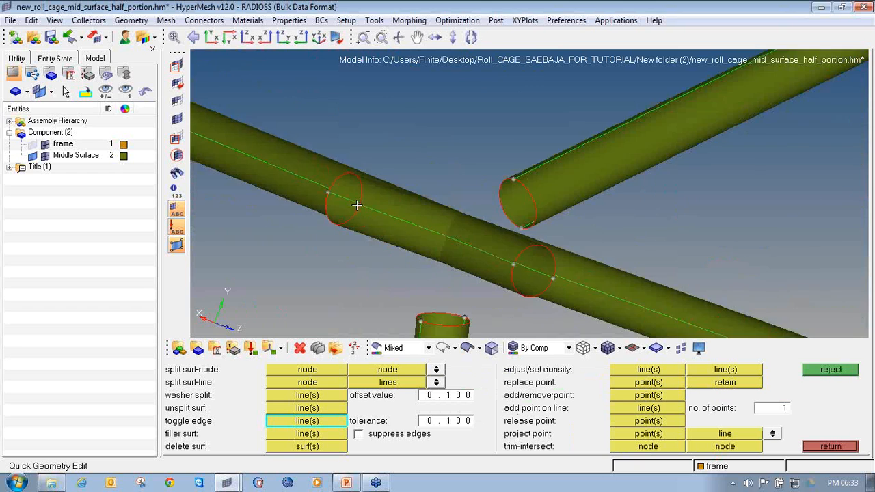
# - Set up the surface edit tool for trimming with surfaces, ready for the first set of surfaces
pyautogui.keyDown('ctrl'); pyautogui.moveTo(543, 218); pyautogui.dragTo(415, 205); pyautogui.keyUp('ctrl')
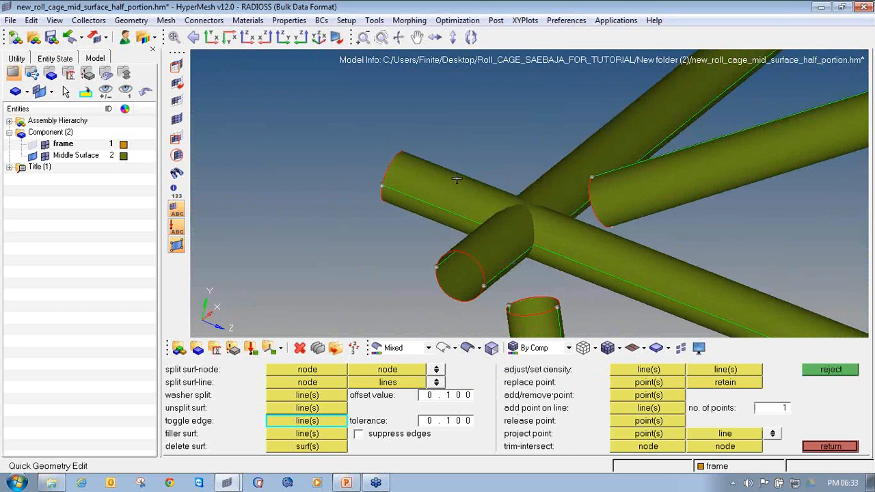
pyautogui.keyDown('ctrl'); pyautogui.moveTo(503, 258); pyautogui.dragTo(514, 268); pyautogui.keyUp('ctrl')
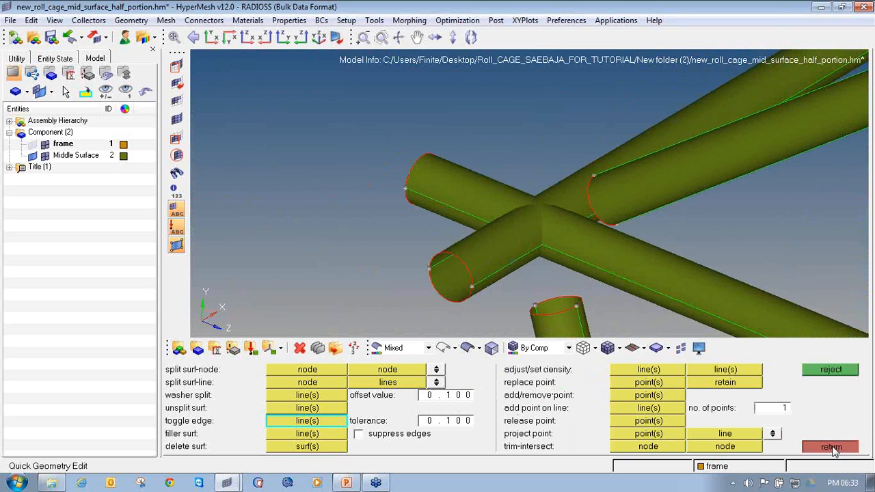
pyautogui.click(827, 447)
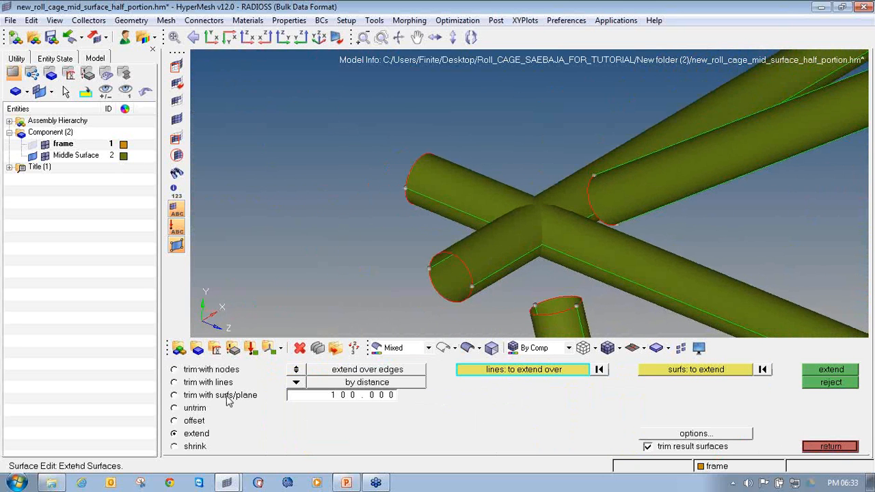
pyautogui.click(852, 447)
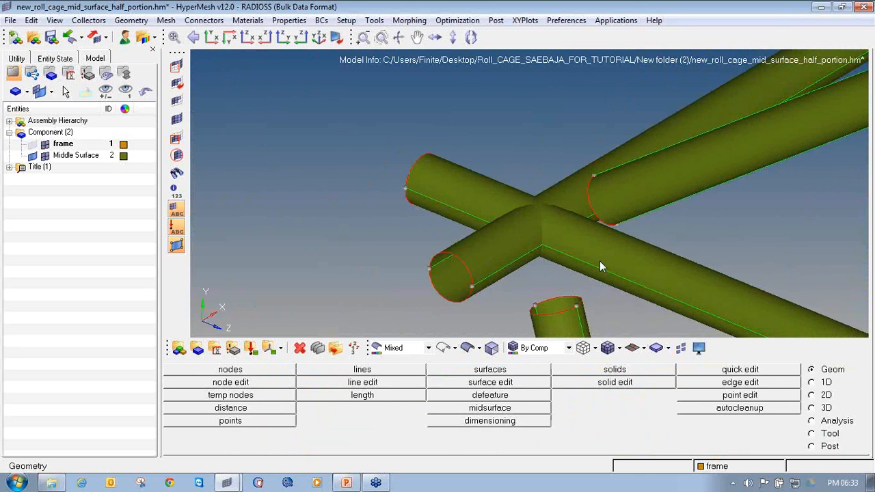
pyautogui.hotkey('shift', 'F9')
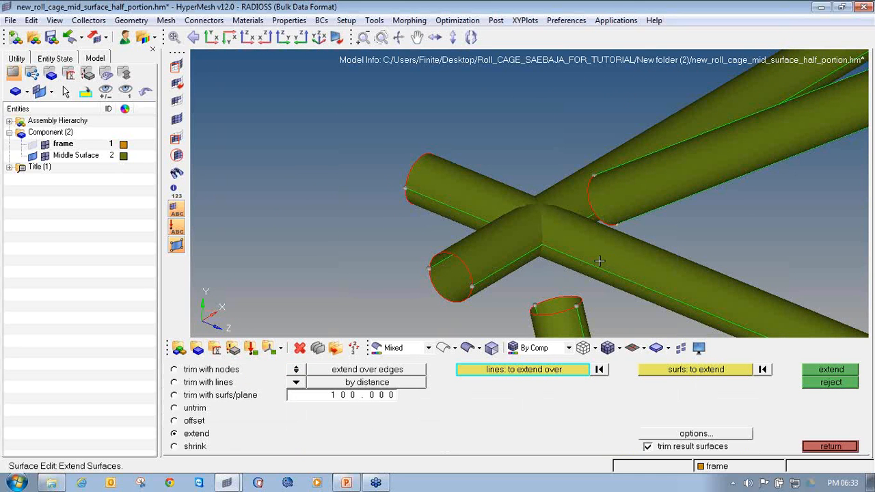
pyautogui.click(221, 396)
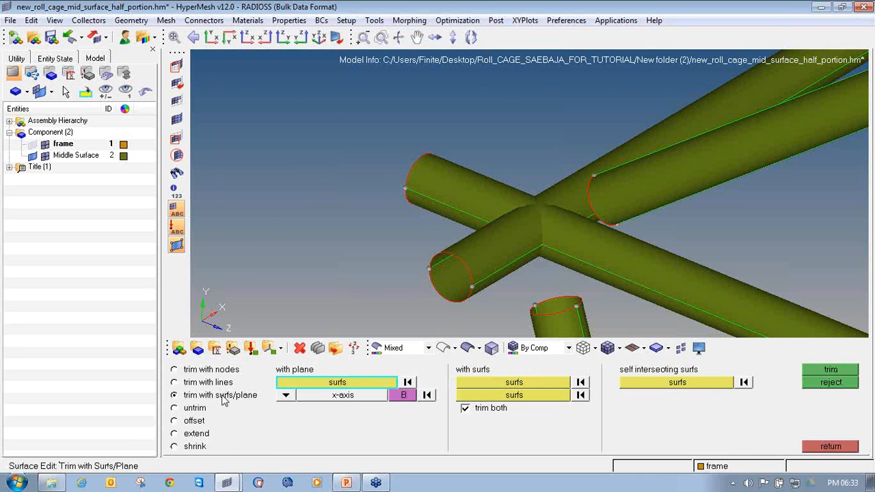
pyautogui.click(503, 384)
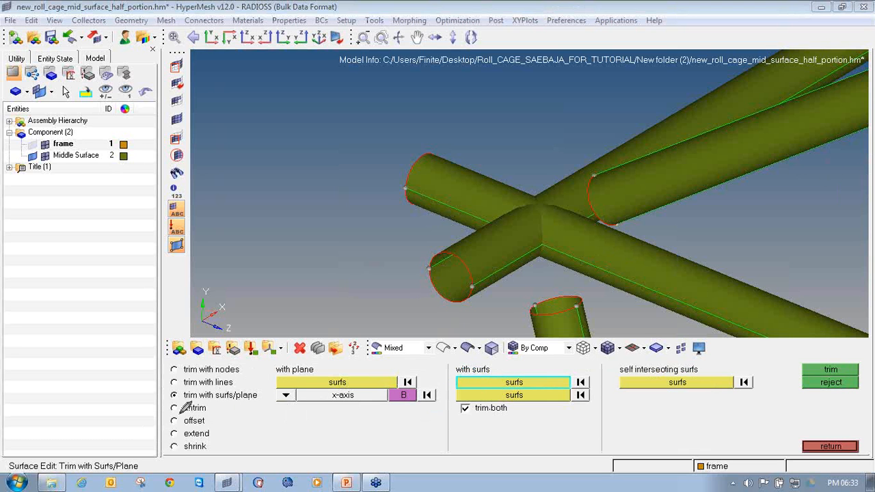
pyautogui.moveTo(234, 387)
pyautogui.mouseDown()
pyautogui.moveTo(160, 392)
pyautogui.moveTo(239, 401)
pyautogui.moveTo(272, 394)
pyautogui.moveTo(228, 380)
pyautogui.mouseUp()
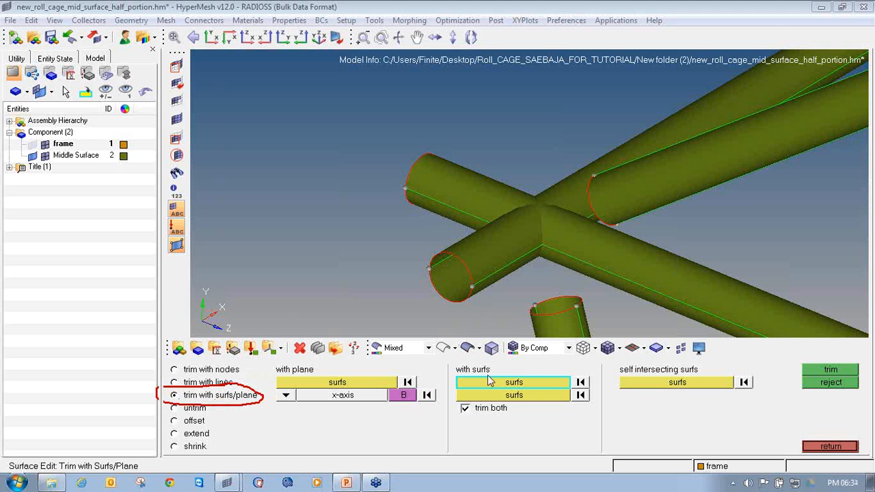
# - Trim the two crossing extended tubes against each other, using one tube's surfaces per set and trimming both
pyautogui.keyDown('ctrl'); pyautogui.moveTo(465, 287); pyautogui.dragTo(418, 262); pyautogui.keyUp('ctrl')
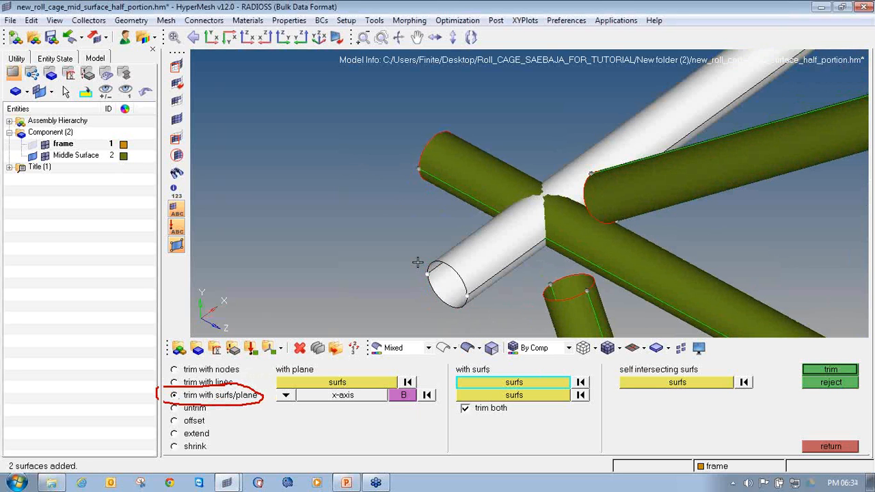
pyautogui.click(507, 398)
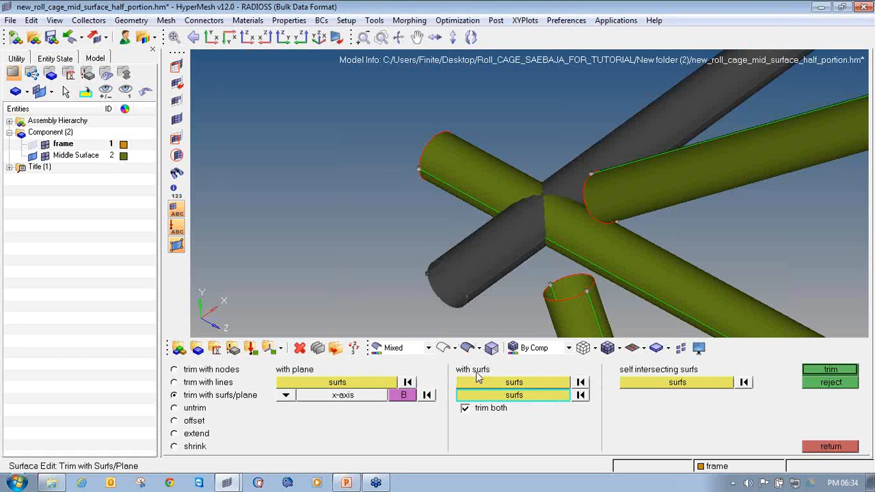
pyautogui.keyDown('ctrl'); pyautogui.moveTo(417, 240); pyautogui.dragTo(451, 220); pyautogui.keyUp('ctrl')
pyautogui.keyDown('shift'); pyautogui.moveTo(451, 183); pyautogui.dragTo(358, 104); pyautogui.keyUp('shift')
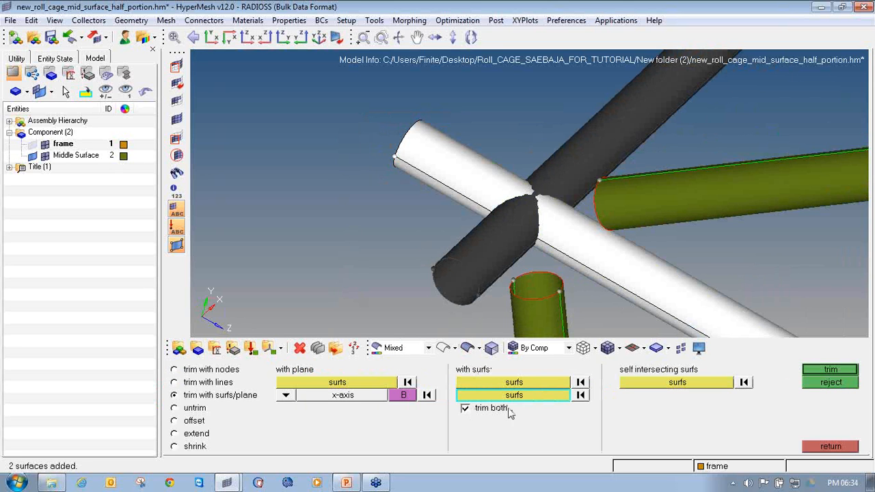
pyautogui.click(826, 374)
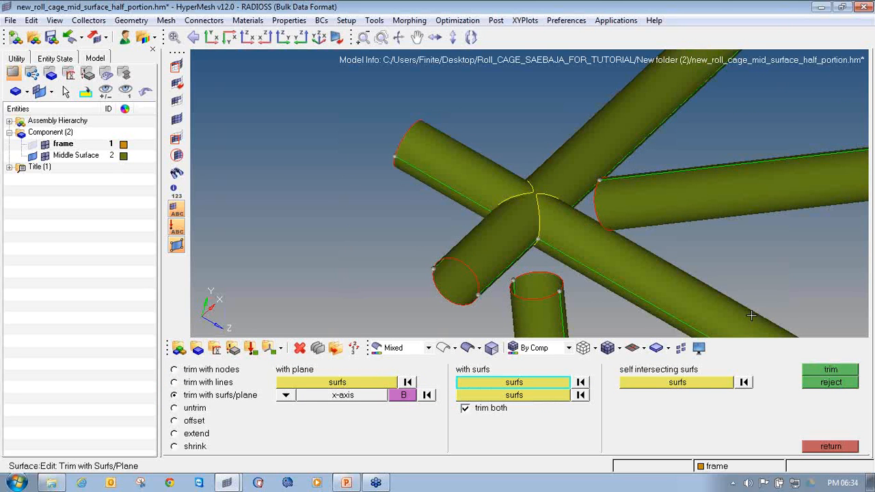
# - Delete the upper half surface of the rear tube stub that protrudes past the joint
pyautogui.moveTo(536, 236)
pyautogui.keyDown('ctrl'); pyautogui.mouseDown()
pyautogui.moveTo(542, 205)
pyautogui.moveTo(602, 210)
pyautogui.moveTo(598, 182)
pyautogui.moveTo(528, 231)
pyautogui.mouseUp(); pyautogui.keyUp('ctrl')
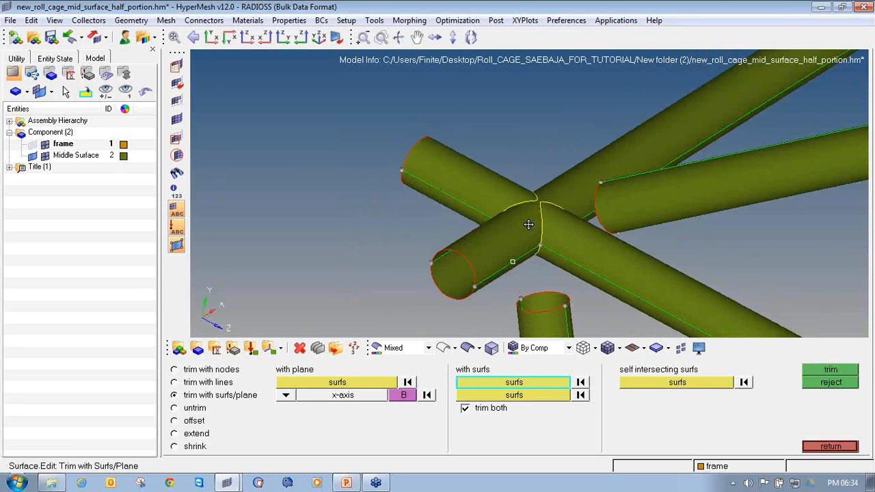
pyautogui.click(299, 349)
pyautogui.click(484, 251)
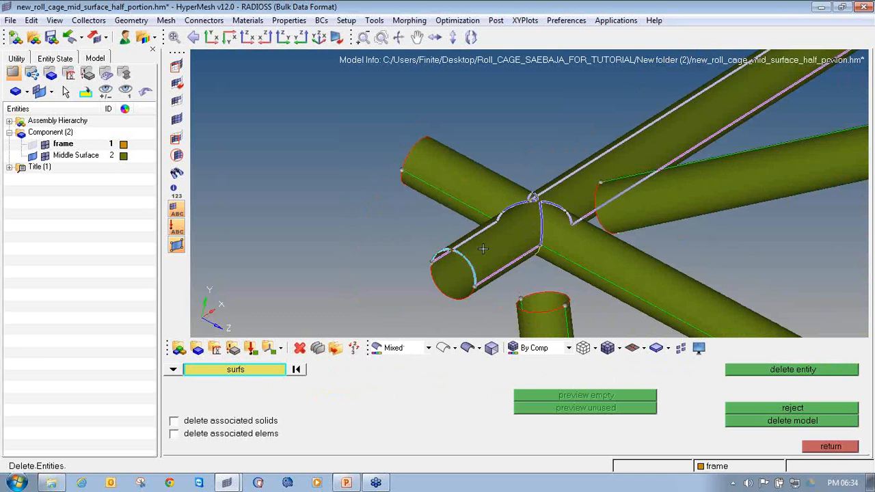
pyautogui.rightClick(483, 249)
pyautogui.click(448, 172)
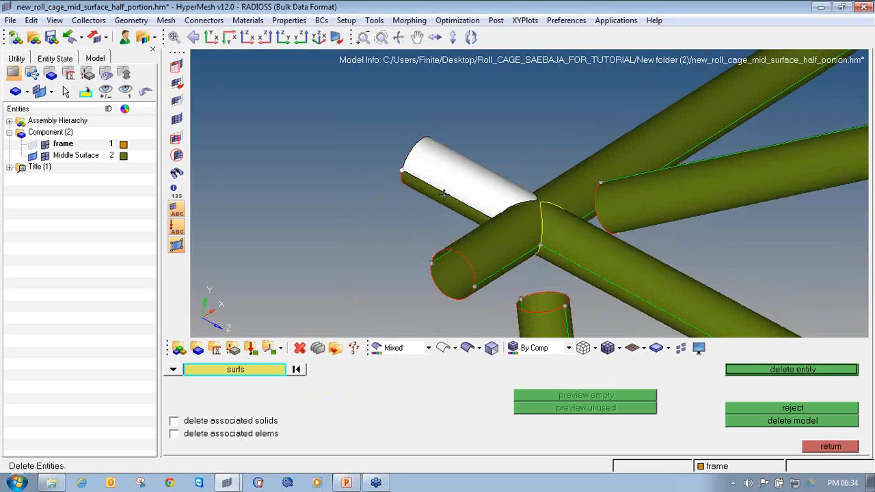
pyautogui.click(440, 198)
pyautogui.rightClick(440, 198)
# - Delete the underside half surface of the front tube stub that protrudes past the joint
pyautogui.moveTo(483, 249)
pyautogui.keyDown('ctrl'); pyautogui.mouseDown()
pyautogui.moveTo(560, 211)
pyautogui.moveTo(471, 246)
pyautogui.moveTo(442, 239)
pyautogui.moveTo(382, 266)
pyautogui.moveTo(379, 185)
pyautogui.moveTo(429, 145)
pyautogui.moveTo(369, 277)
pyautogui.moveTo(400, 240)
pyautogui.mouseUp(); pyautogui.keyUp('ctrl')
pyautogui.click(403, 244)
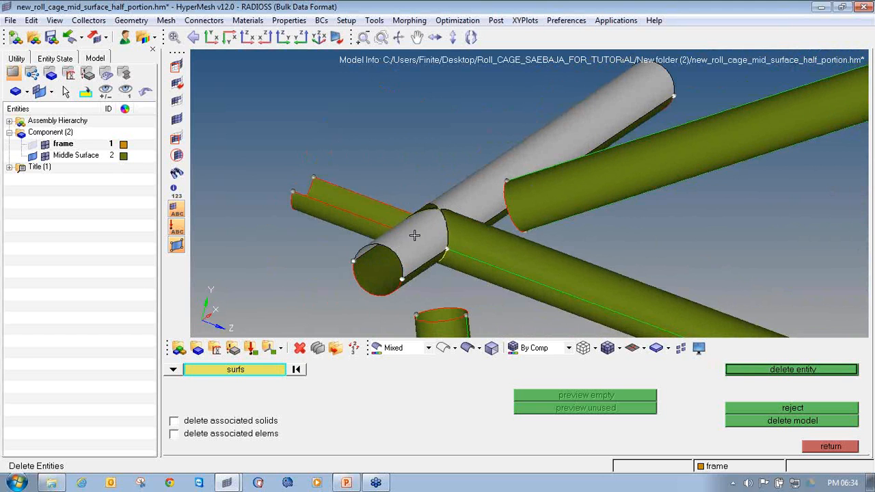
pyautogui.click(378, 270)
pyautogui.keyDown('ctrl'); pyautogui.moveTo(399, 270); pyautogui.dragTo(387, 207); pyautogui.keyUp('ctrl')
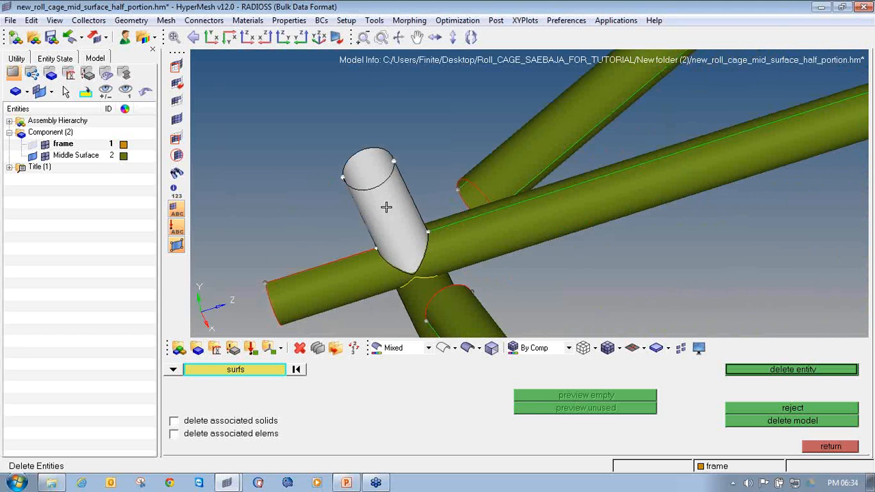
pyautogui.rightClick(371, 171)
pyautogui.middleClick(379, 205)
pyautogui.keyDown('ctrl'); pyautogui.moveTo(379, 206); pyautogui.dragTo(403, 233); pyautogui.keyUp('ctrl')
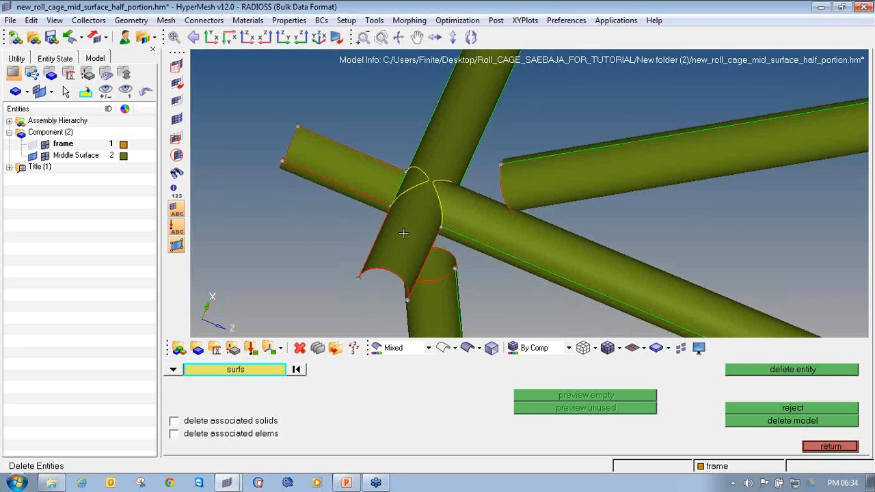
# - Isolate the remaining surfaces that run uncut through the joint by masking them and reversing the mask
pyautogui.hotkey('shift', 'F9')
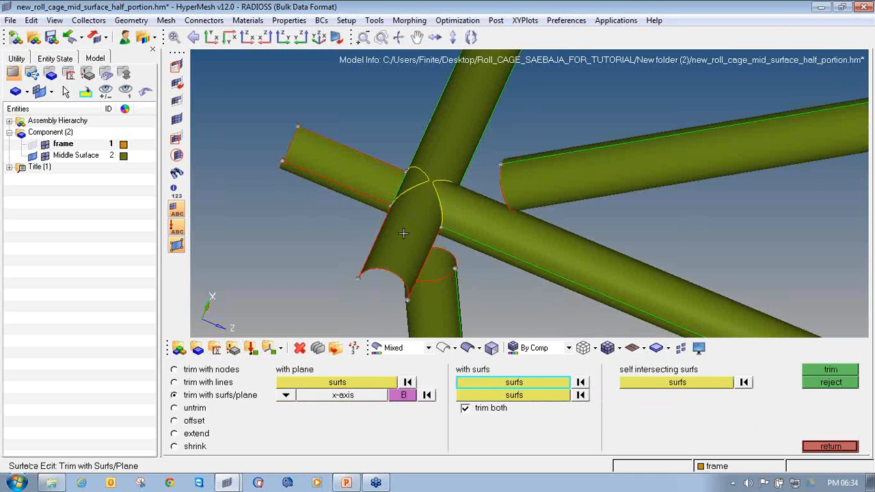
pyautogui.press('F5')
pyautogui.click(416, 227)
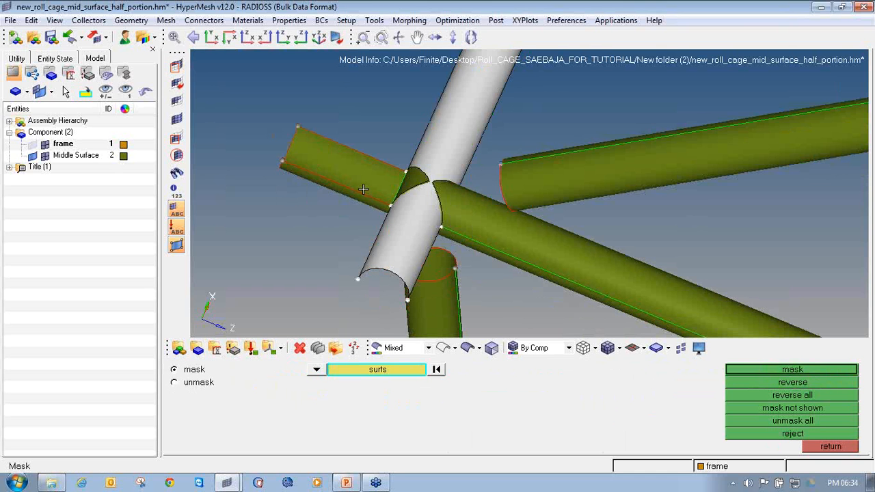
pyautogui.click(358, 182)
pyautogui.keyDown('ctrl'); pyautogui.moveTo(454, 235); pyautogui.dragTo(438, 199); pyautogui.keyUp('ctrl')
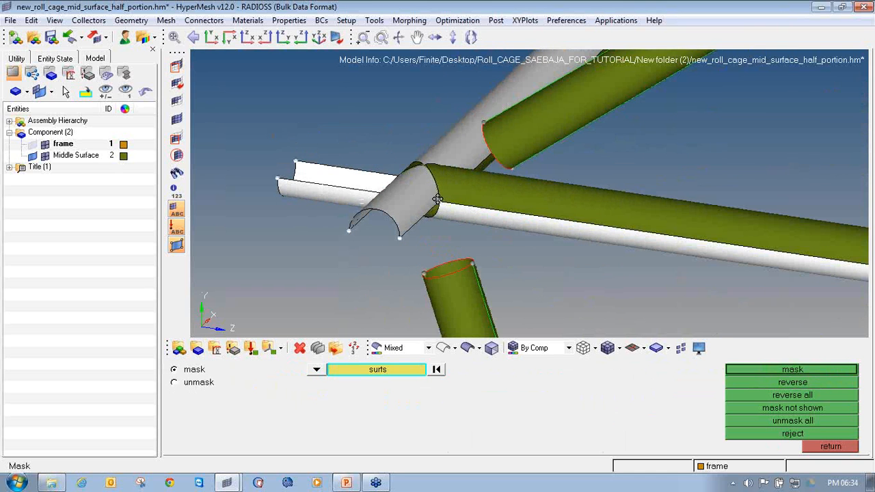
pyautogui.click(776, 370)
pyautogui.click(775, 381)
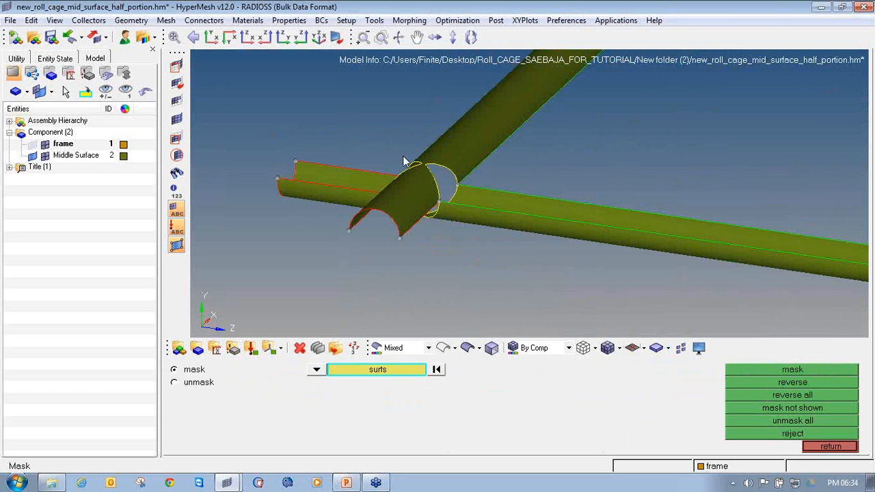
# - Split the narrow surface bridge between the two openings at the joint, from one opening's rounded corner to the other's
pyautogui.keyDown('ctrl'); pyautogui.moveTo(458, 215); pyautogui.dragTo(425, 249); pyautogui.keyUp('ctrl')
pyautogui.keyDown('ctrl'); pyautogui.scroll(4, 426, 192); pyautogui.keyUp('ctrl')
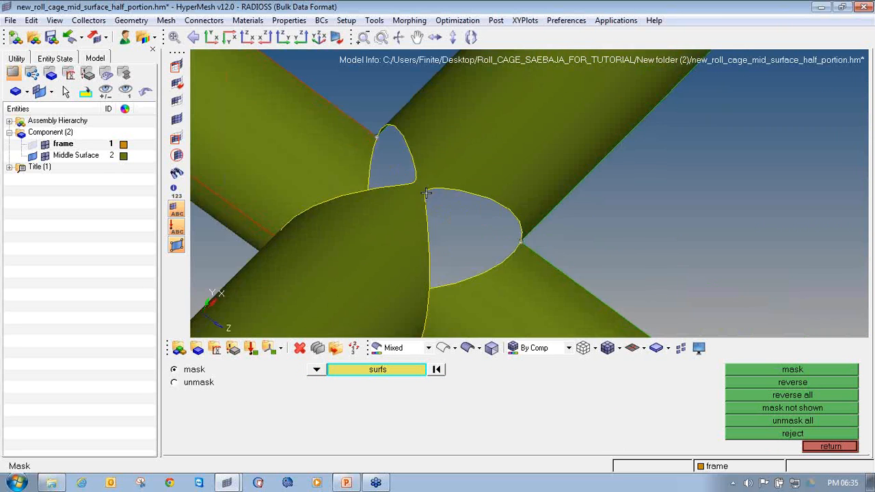
pyautogui.scroll(3, 431, 200)
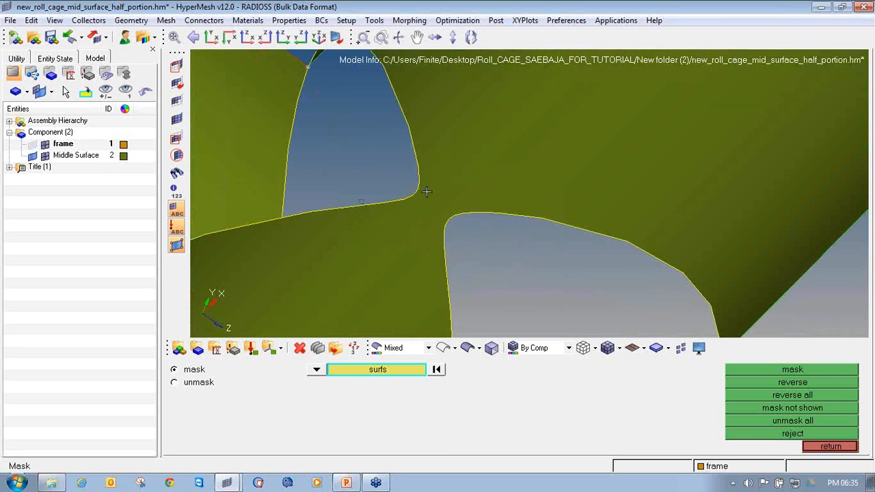
pyautogui.keyDown('ctrl'); pyautogui.moveTo(422, 221); pyautogui.dragTo(433, 203, button='right'); pyautogui.keyUp('ctrl')
pyautogui.keyDown('ctrl'); pyautogui.scroll(-5, 433, 208); pyautogui.keyUp('ctrl')
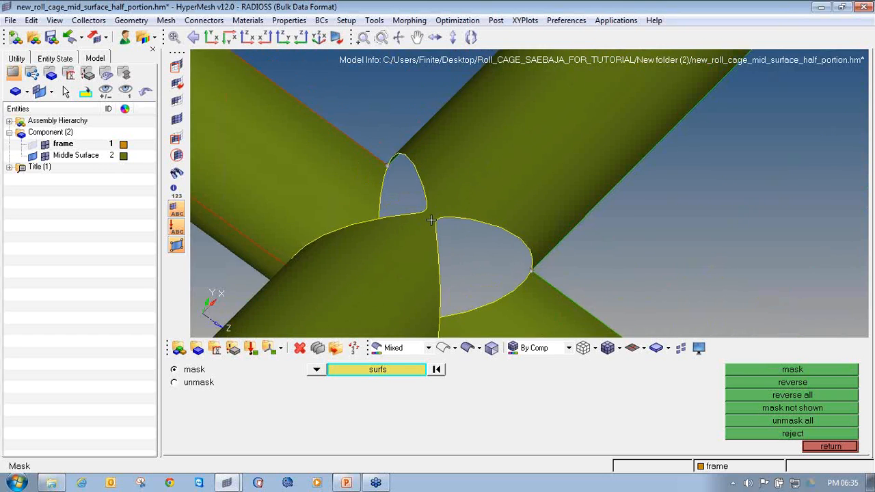
pyautogui.keyDown('ctrl'); pyautogui.scroll(4, 431, 213); pyautogui.keyUp('ctrl')
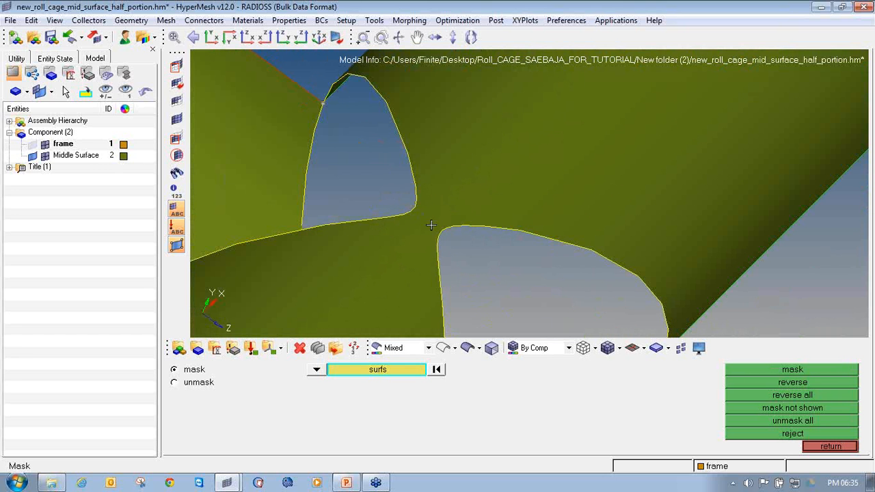
pyautogui.press('F11')
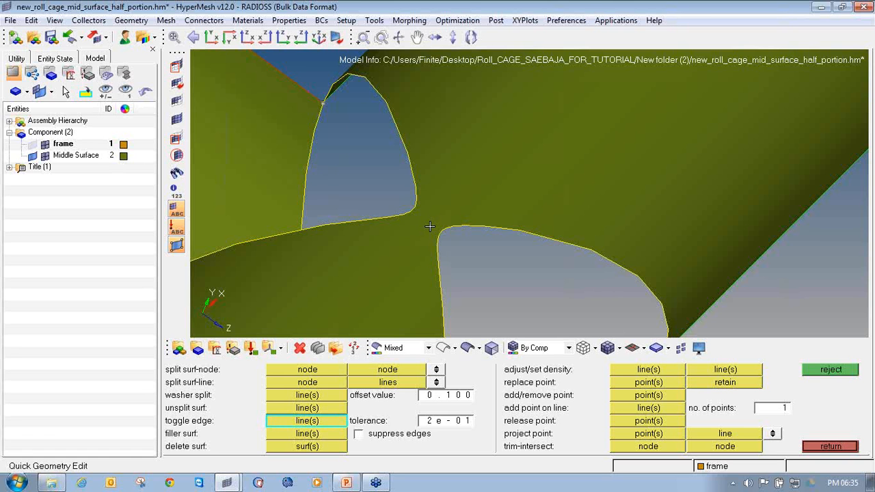
pyautogui.click(319, 384)
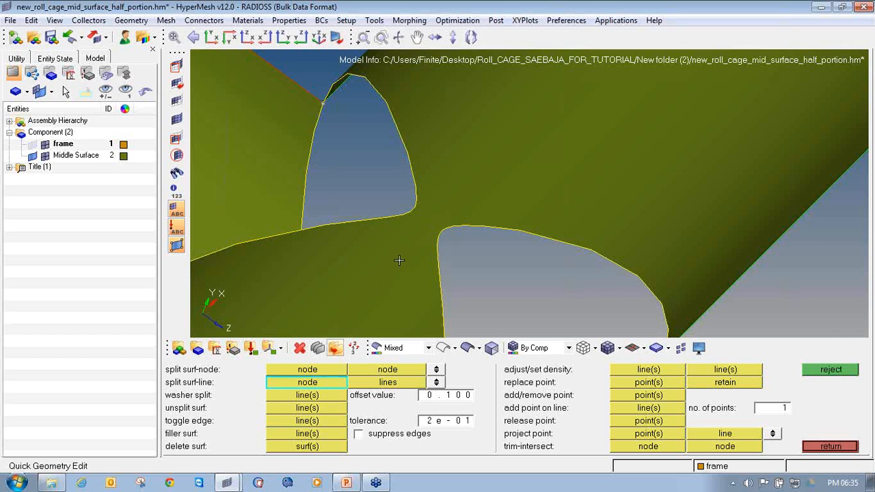
pyautogui.click(442, 236)
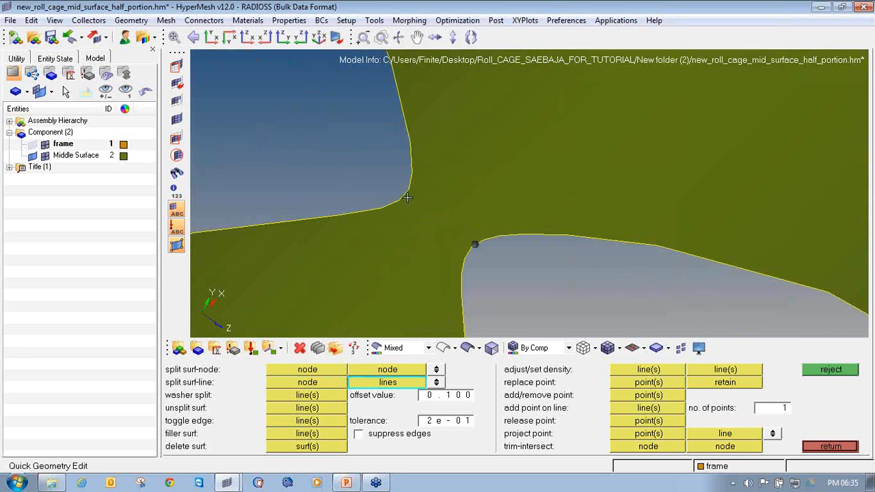
pyautogui.scroll(2, 421, 220)
pyautogui.click(406, 208)
pyautogui.click(404, 199)
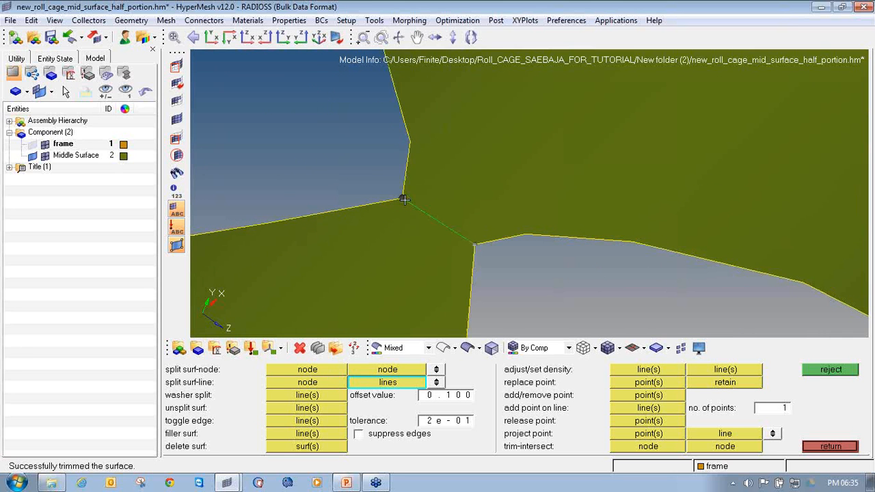
# - Split the narrow surface strip between the small triangular opening and the large opening, using the single-line node-to-line surface split
pyautogui.scroll(-3, 438, 191)
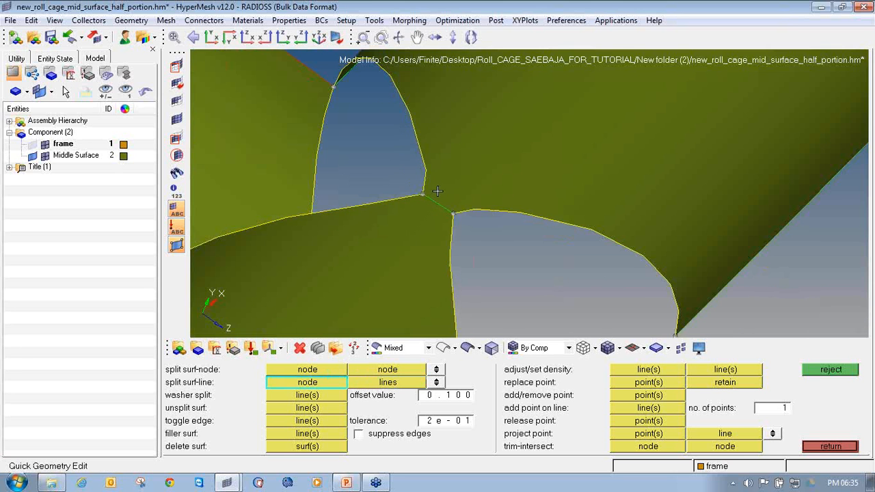
pyautogui.scroll(-5, 437, 192)
pyautogui.keyDown('ctrl'); pyautogui.moveTo(447, 229); pyautogui.dragTo(358, 212); pyautogui.keyUp('ctrl')
pyautogui.keyDown('ctrl'); pyautogui.scroll(8, 420, 214); pyautogui.keyUp('ctrl')
pyautogui.click(437, 382)
pyautogui.keyDown('ctrl'); pyautogui.scroll(1, 432, 245); pyautogui.keyUp('ctrl')
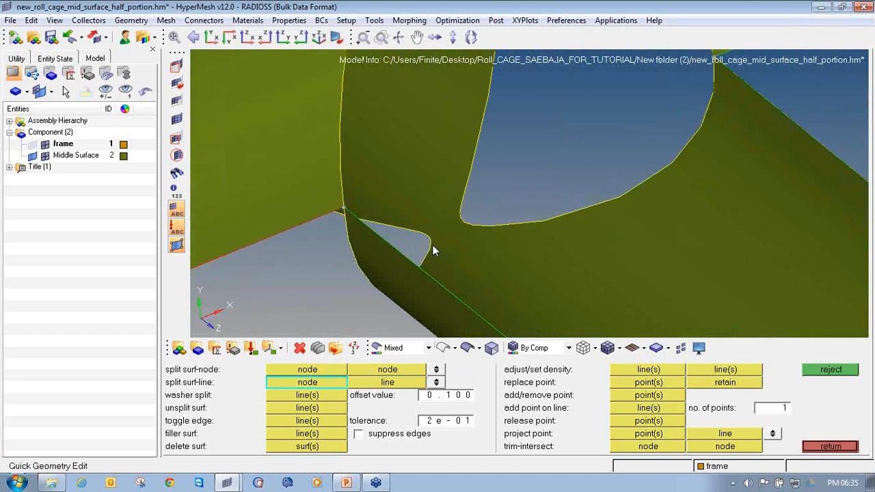
pyautogui.keyDown('ctrl'); pyautogui.scroll(2, 433, 251); pyautogui.keyUp('ctrl')
pyautogui.click(419, 223)
pyautogui.click(501, 185)
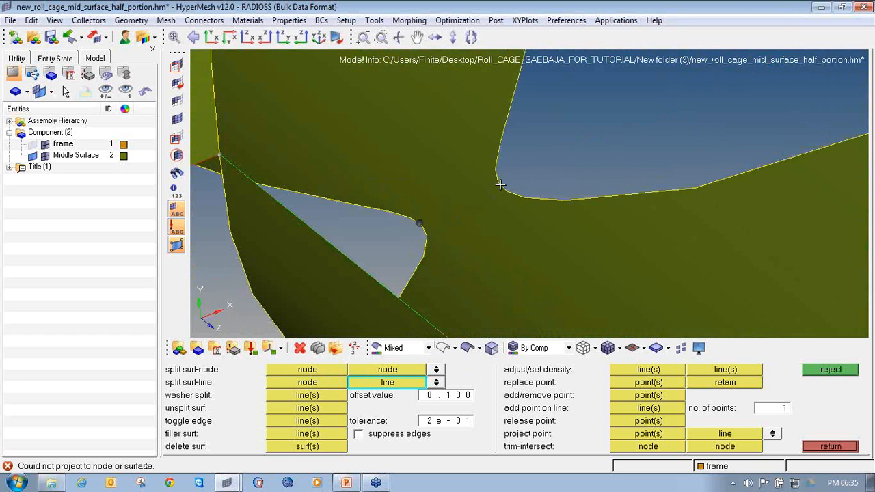
pyautogui.click(501, 186)
# - Delete the surfaces of the two short tube stubs that extend past the split joint
pyautogui.keyDown('ctrl'); pyautogui.scroll(-4, 498, 198); pyautogui.keyUp('ctrl')
pyautogui.keyDown('ctrl'); pyautogui.scroll(-4, 497, 217); pyautogui.keyUp('ctrl')
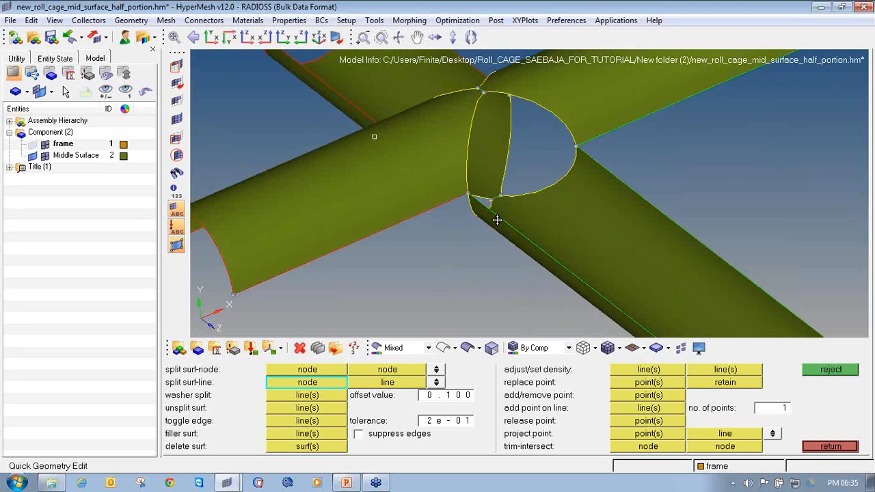
pyautogui.keyDown('ctrl'); pyautogui.moveTo(496, 221); pyautogui.dragTo(503, 218); pyautogui.keyUp('ctrl')
pyautogui.keyDown('ctrl'); pyautogui.scroll(-4, 503, 217); pyautogui.keyUp('ctrl')
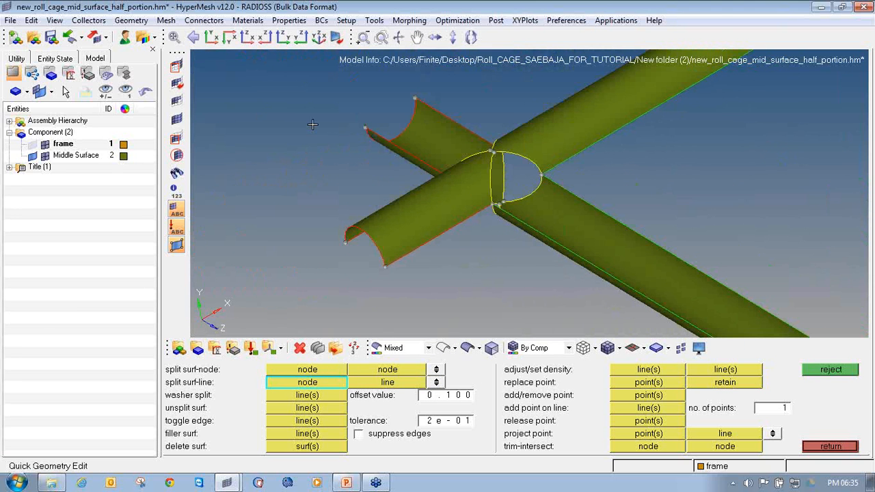
pyautogui.click(301, 349)
pyautogui.click(468, 188)
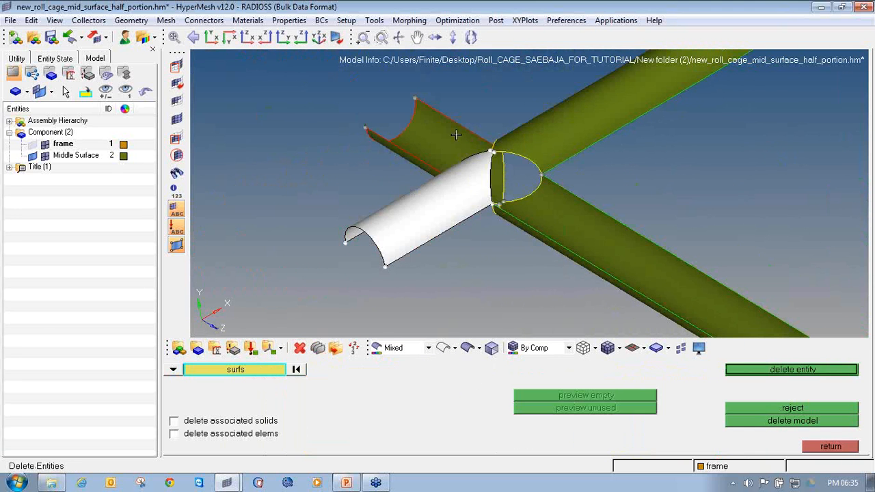
pyautogui.click(456, 134)
pyautogui.middleClick(455, 190)
pyautogui.keyDown('ctrl'); pyautogui.moveTo(454, 190); pyautogui.dragTo(359, 178); pyautogui.keyUp('ctrl')
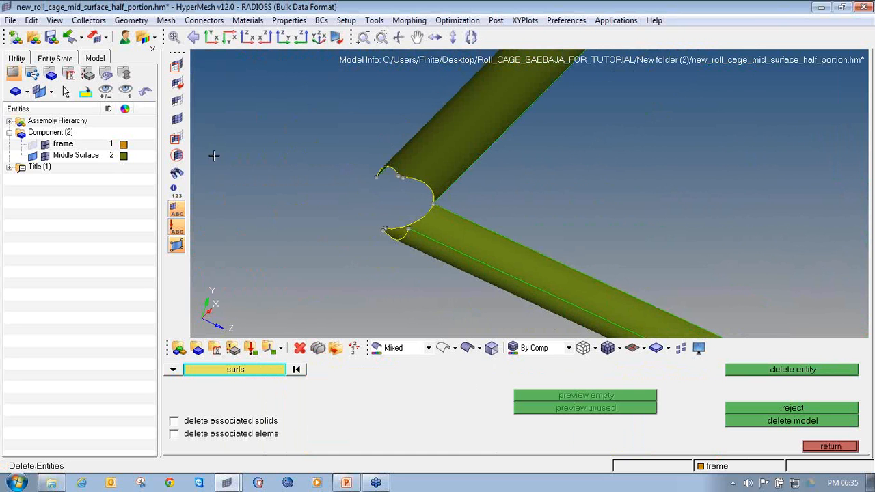
# - Unmask the adjacent surfaces and isolate the tubes that meet around the joint by reversing the mask
pyautogui.click(178, 120)
pyautogui.keyDown('ctrl'); pyautogui.moveTo(402, 199); pyautogui.dragTo(420, 203); pyautogui.keyUp('ctrl')
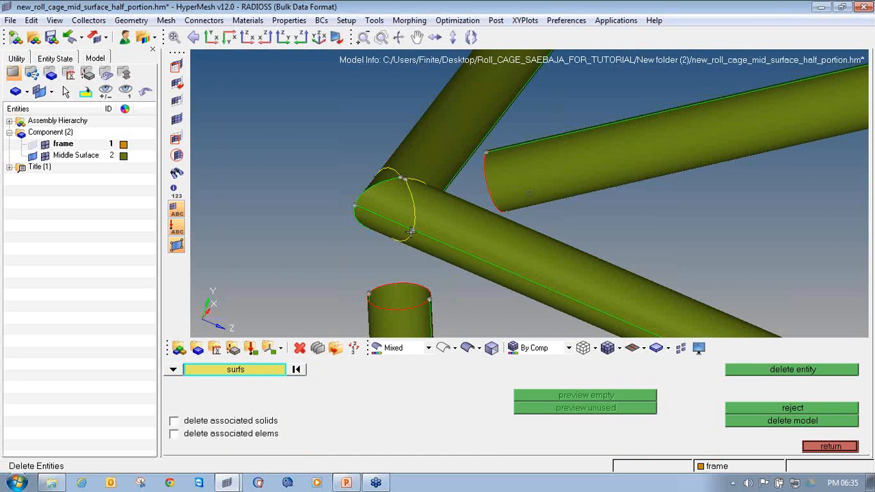
pyautogui.click(177, 68)
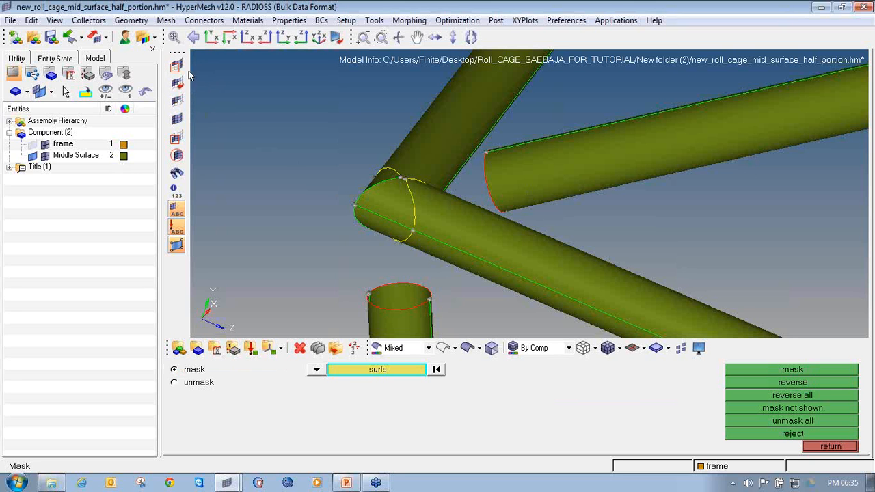
pyautogui.keyDown('ctrl'); pyautogui.scroll(-3, 328, 156); pyautogui.keyUp('ctrl')
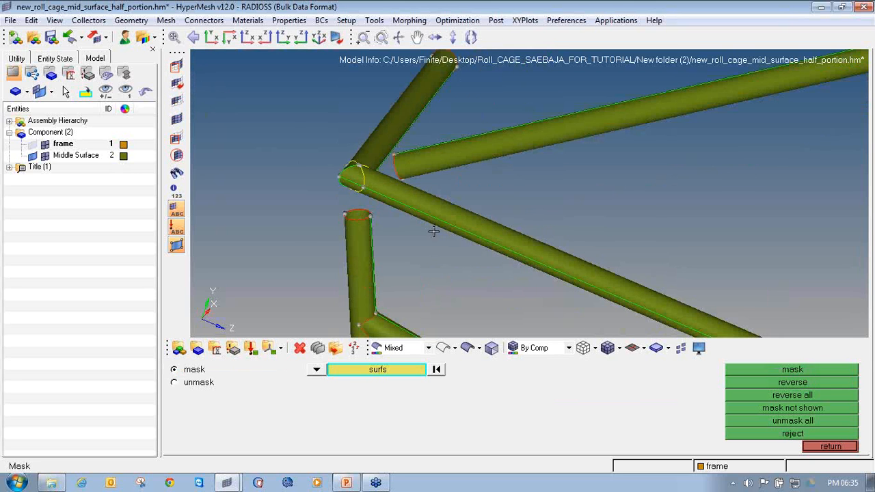
pyautogui.keyDown('shift'); pyautogui.moveTo(443, 252); pyautogui.dragTo(295, 136); pyautogui.keyUp('shift')
pyautogui.click(788, 373)
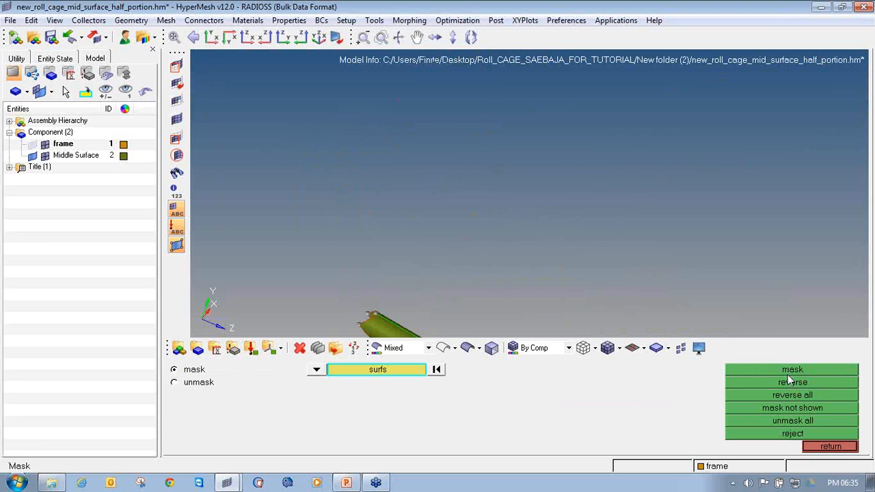
pyautogui.click(788, 380)
pyautogui.keyDown('ctrl'); pyautogui.scroll(-3, 437, 196); pyautogui.keyUp('ctrl')
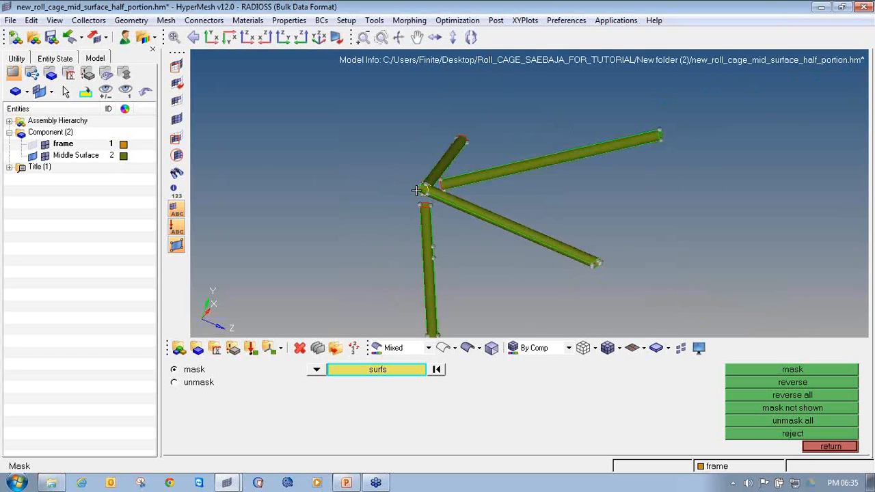
# - Trim the first overlapping tube surface at the joint with lines, using the short free edge between the intersection curves
pyautogui.keyDown('ctrl'); pyautogui.scroll(6, 417, 191); pyautogui.keyUp('ctrl')
pyautogui.keyDown('ctrl'); pyautogui.moveTo(444, 187); pyautogui.dragTo(406, 167); pyautogui.keyUp('ctrl')
pyautogui.keyDown('ctrl'); pyautogui.scroll(5, 405, 167); pyautogui.keyUp('ctrl')
pyautogui.keyDown('ctrl'); pyautogui.scroll(-3, 405, 167); pyautogui.keyUp('ctrl')
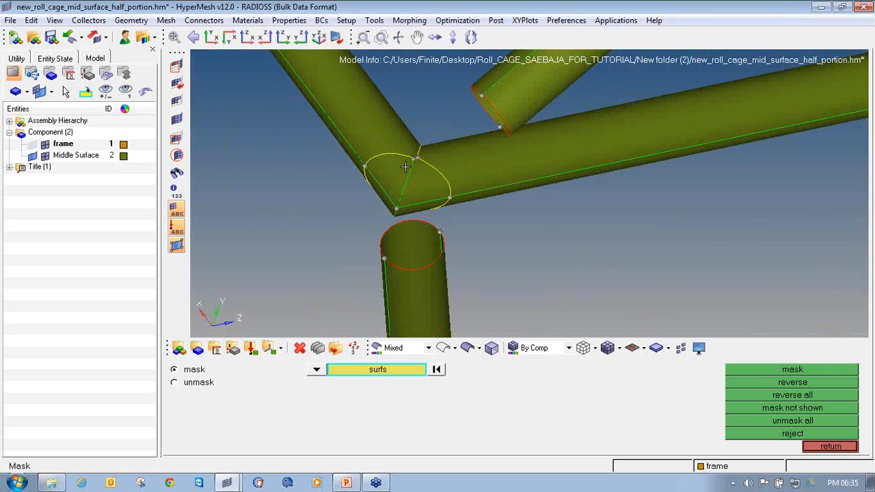
pyautogui.keyDown('ctrl'); pyautogui.scroll(5, 417, 185); pyautogui.keyUp('ctrl')
pyautogui.keyDown('ctrl'); pyautogui.moveTo(473, 257); pyautogui.dragTo(419, 136); pyautogui.keyUp('ctrl')
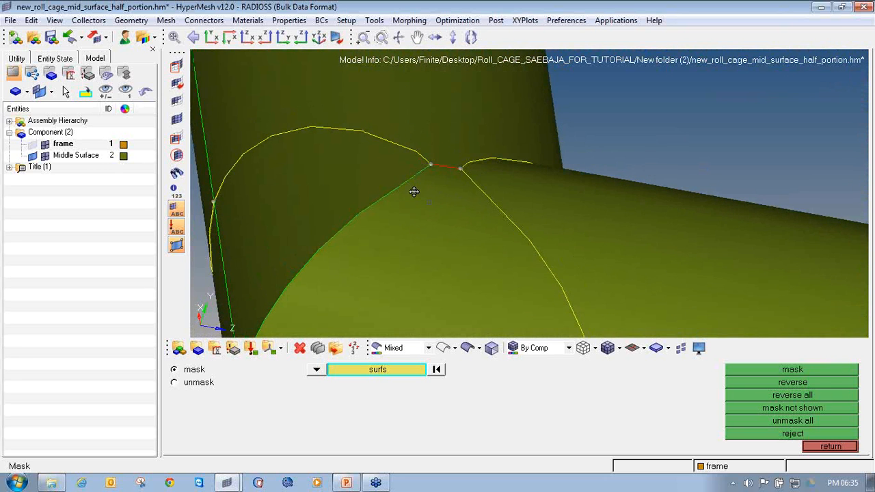
pyautogui.keyDown('ctrl'); pyautogui.scroll(-3, 403, 194); pyautogui.keyUp('ctrl')
pyautogui.keyDown('ctrl'); pyautogui.moveTo(398, 237); pyautogui.dragTo(409, 288); pyautogui.keyUp('ctrl')
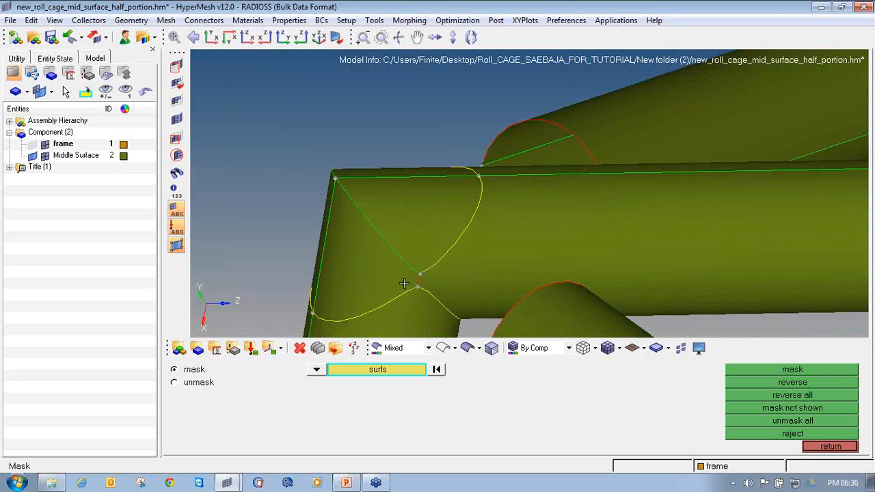
pyautogui.hotkey('shift', 'F3')
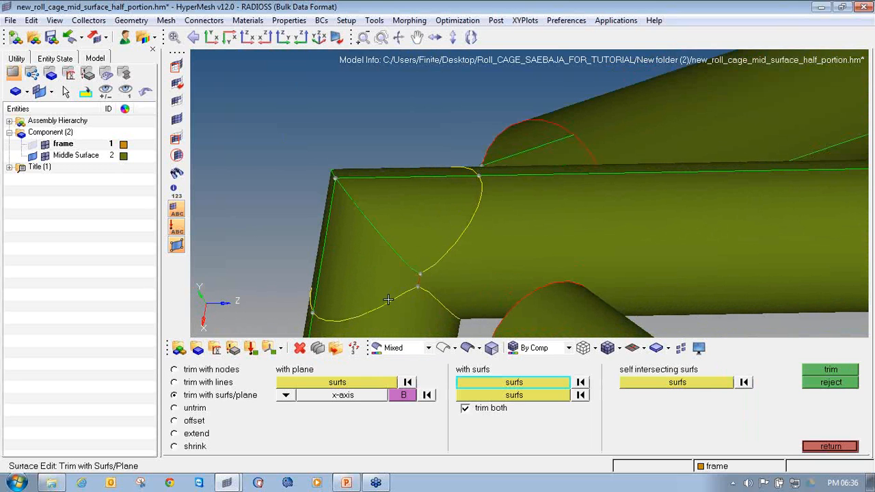
pyautogui.click(208, 385)
pyautogui.click(496, 385)
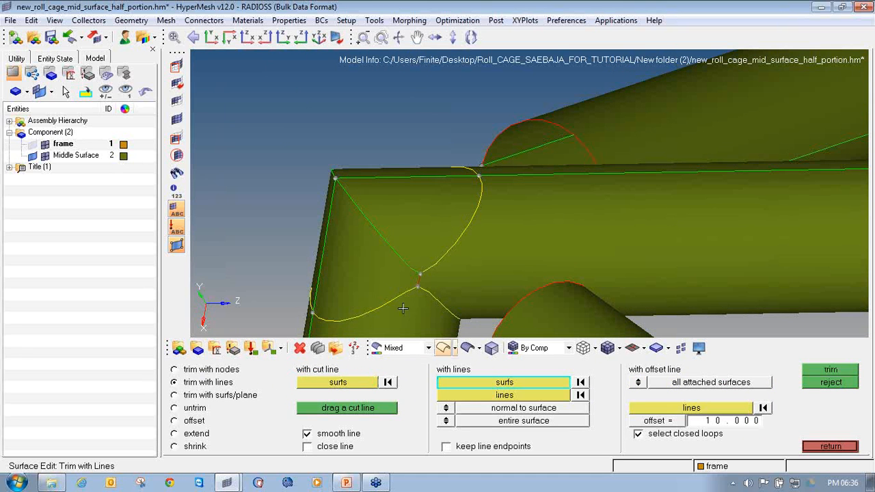
pyautogui.click(369, 278)
pyautogui.click(487, 400)
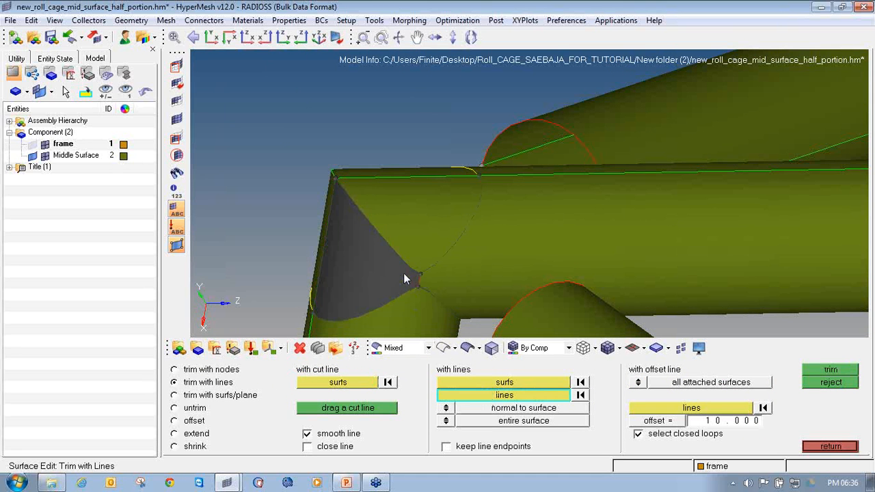
pyautogui.scroll(5, 404, 273)
pyautogui.middleClick(444, 288)
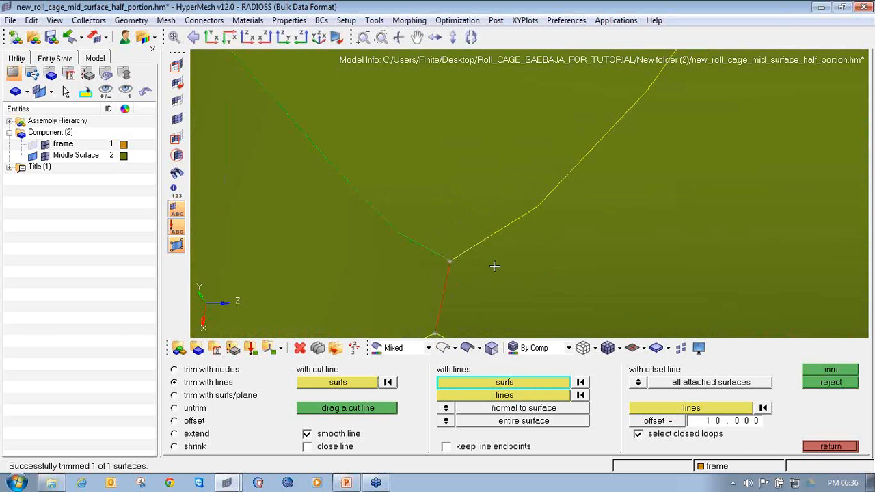
# - Trim the tube surface on the opposite side of the joint with the short free edge between its intersection curves
pyautogui.scroll(-5, 517, 222)
pyautogui.moveTo(518, 223)
pyautogui.keyDown('ctrl'); pyautogui.mouseDown()
pyautogui.moveTo(500, 279)
pyautogui.moveTo(443, 186)
pyautogui.moveTo(411, 233)
pyautogui.mouseUp(); pyautogui.keyUp('ctrl')
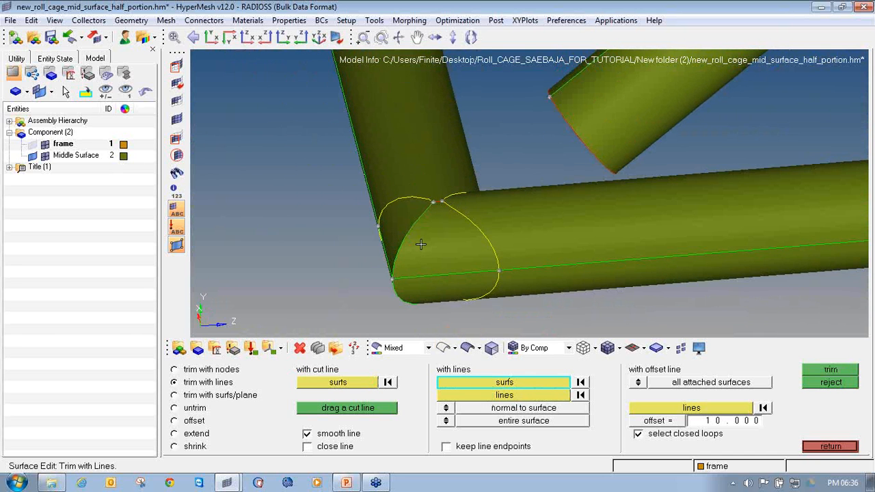
pyautogui.click(438, 249)
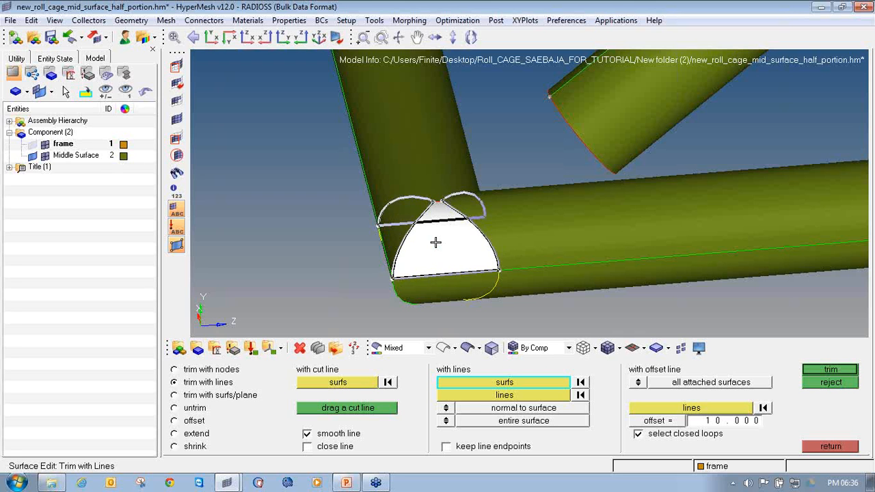
pyautogui.scroll(5, 442, 205)
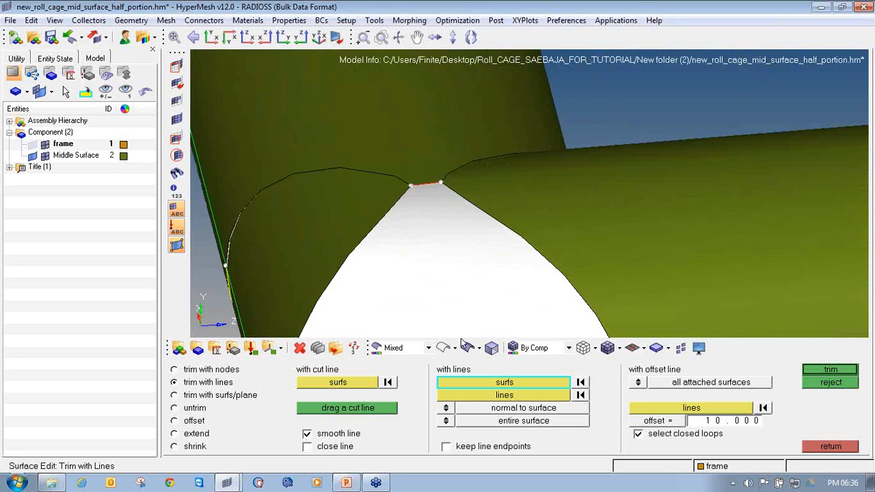
pyautogui.click(503, 396)
pyautogui.click(421, 184)
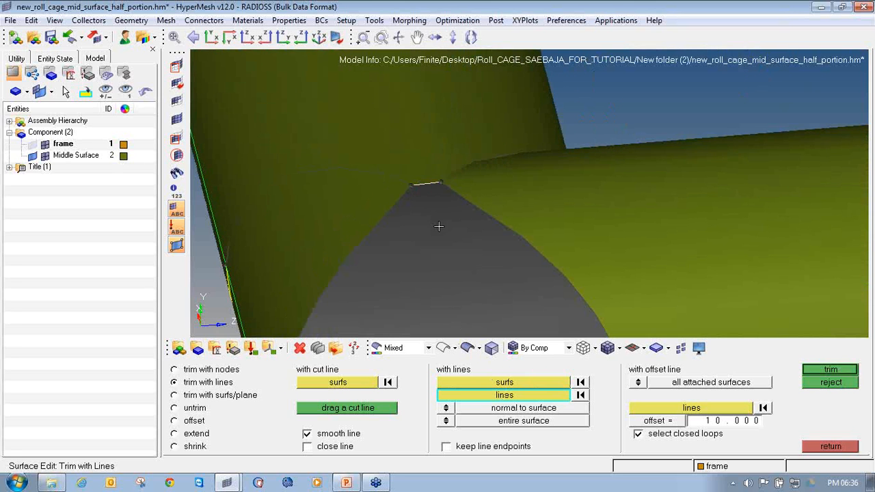
pyautogui.middleClick(439, 227)
pyautogui.scroll(-8, 424, 232)
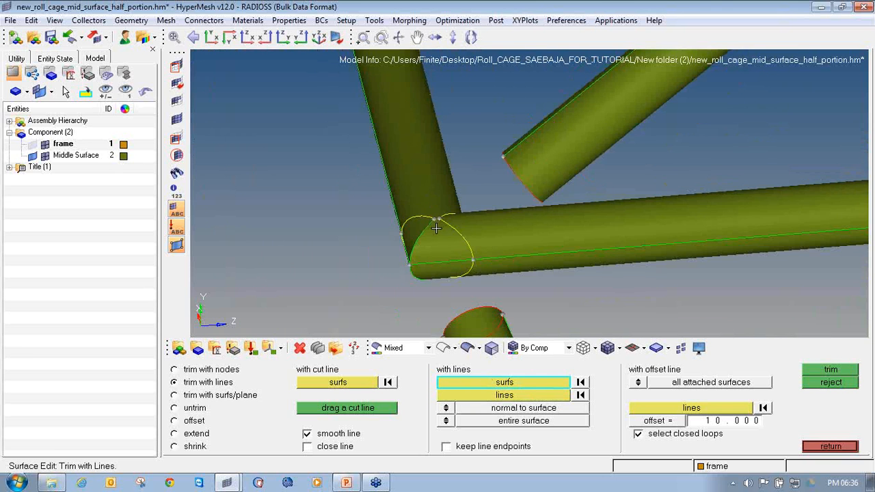
# - Mask the outer surfaces of the two tubes meeting at the joint, leaving only the internal intersection surfaces displayed
pyautogui.keyDown('ctrl'); pyautogui.moveTo(356, 237); pyautogui.dragTo(410, 167); pyautogui.keyUp('ctrl')
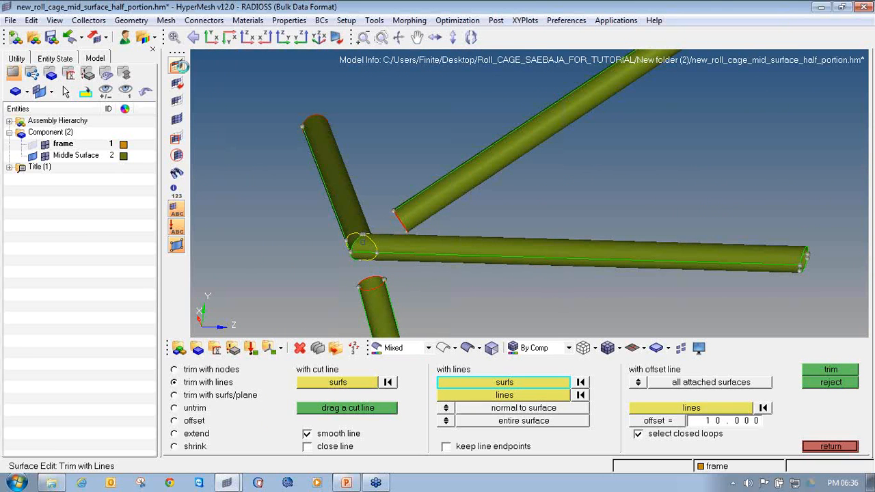
pyautogui.click(177, 65)
pyautogui.click(342, 192)
pyautogui.click(540, 233)
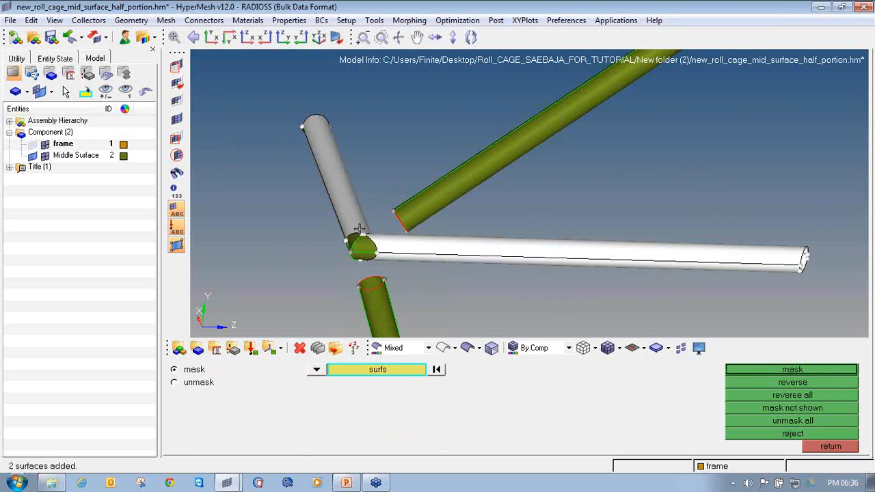
pyautogui.scroll(5, 375, 261)
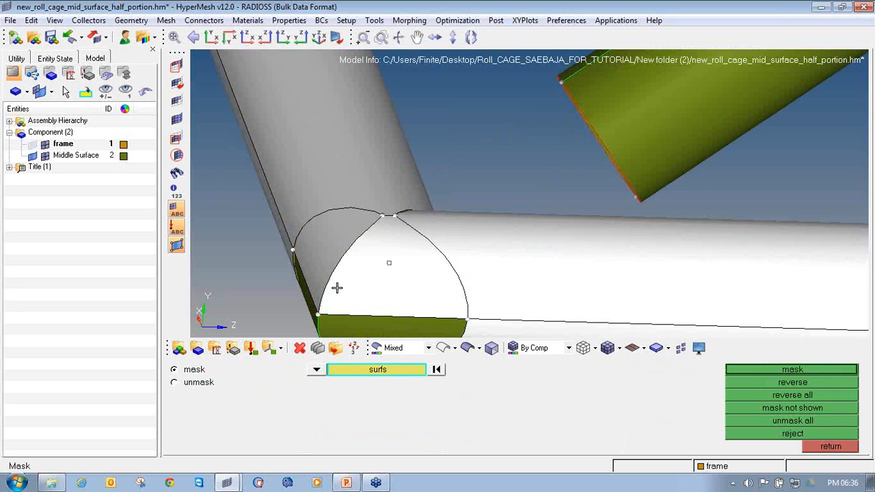
pyautogui.keyDown('ctrl'); pyautogui.moveTo(345, 285); pyautogui.dragTo(387, 263); pyautogui.keyUp('ctrl')
pyautogui.click(310, 205)
pyautogui.click(363, 238)
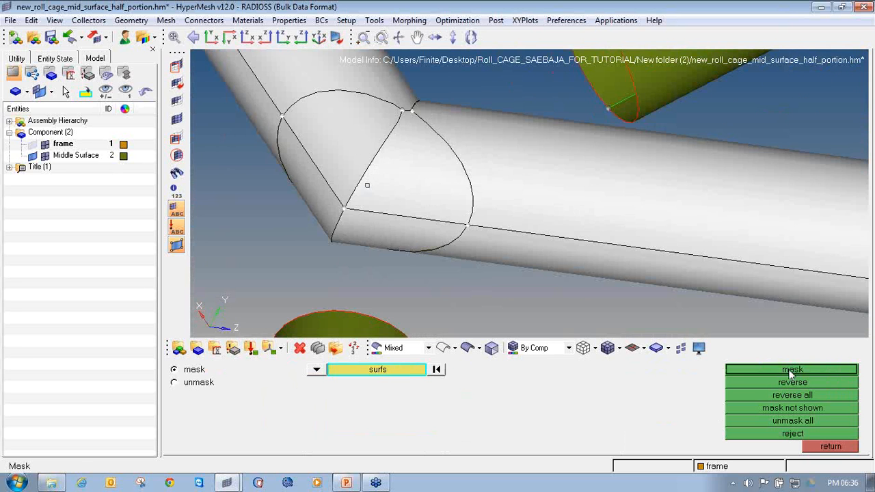
pyautogui.click(791, 372)
# - Delete all the isolated internal intersection surfaces enclosed within the tube joint
pyautogui.keyDown('ctrl'); pyautogui.moveTo(472, 170); pyautogui.dragTo(479, 219); pyautogui.keyUp('ctrl')
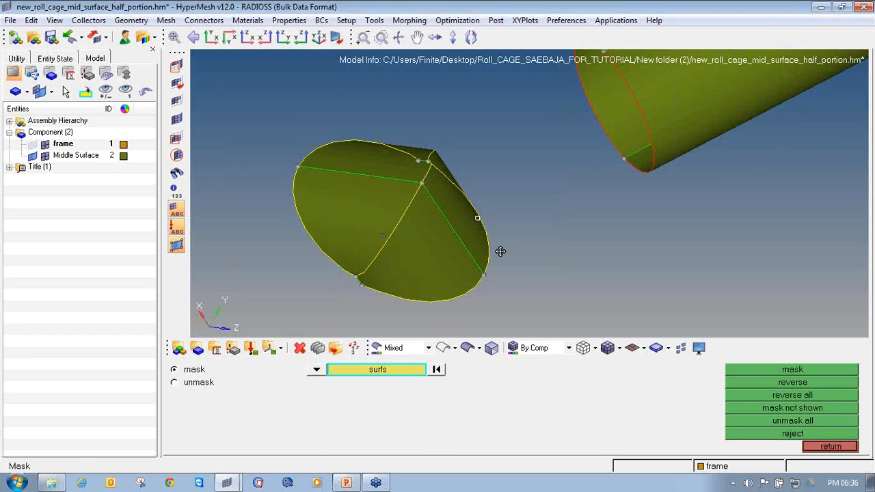
pyautogui.keyDown('ctrl'); pyautogui.moveTo(500, 252); pyautogui.dragTo(369, 191); pyautogui.keyUp('ctrl')
pyautogui.click(299, 348)
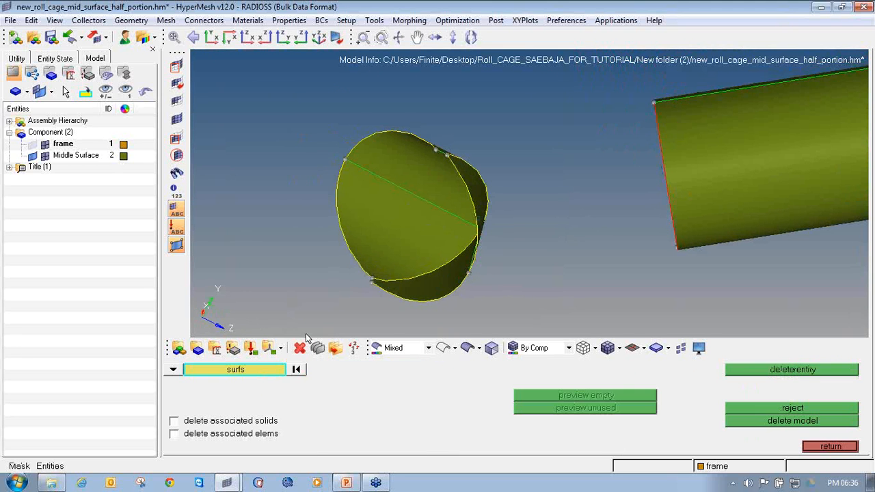
pyautogui.keyDown('shift'); pyautogui.moveTo(500, 291); pyautogui.dragTo(272, 116); pyautogui.keyUp('shift')
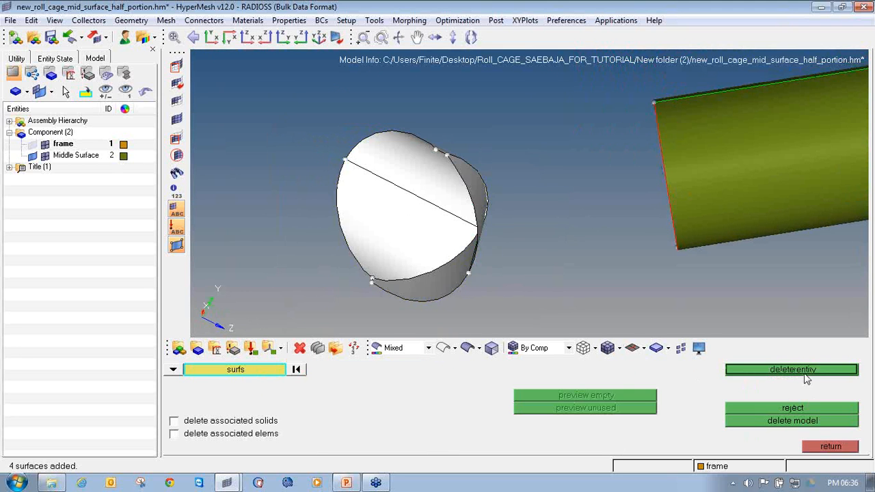
pyautogui.click(807, 373)
pyautogui.click(823, 450)
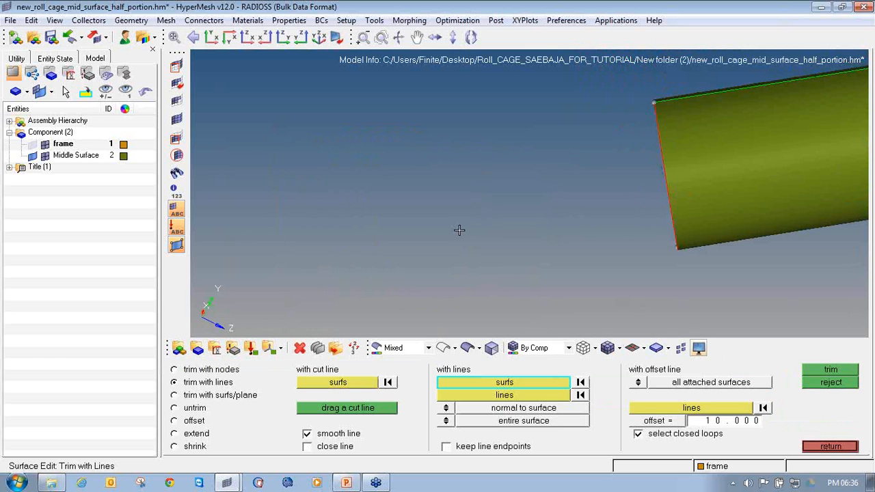
# - Unmask the adjacent tube surfaces and toggle the short free edge at the joint into a shared edge
pyautogui.click(183, 125)
pyautogui.keyDown('ctrl'); pyautogui.moveTo(437, 239); pyautogui.dragTo(448, 195); pyautogui.keyUp('ctrl')
pyautogui.keyDown('ctrl'); pyautogui.scroll(5, 444, 184); pyautogui.keyUp('ctrl')
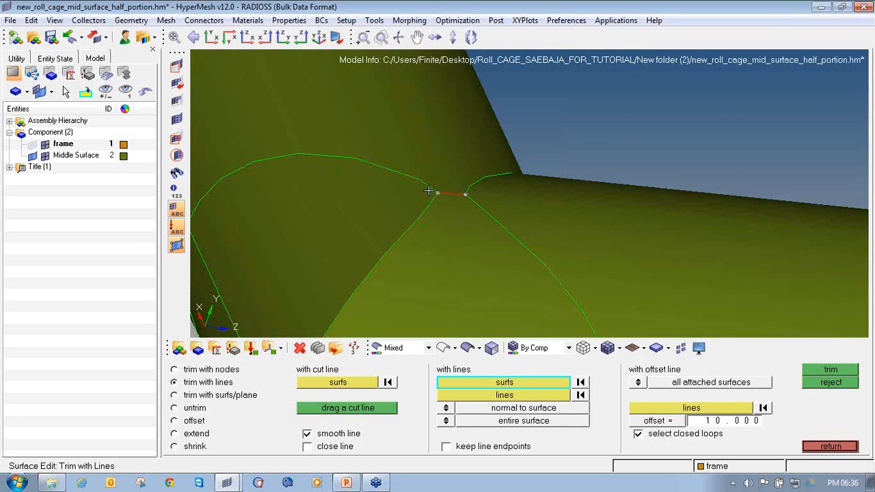
pyautogui.press('F11')
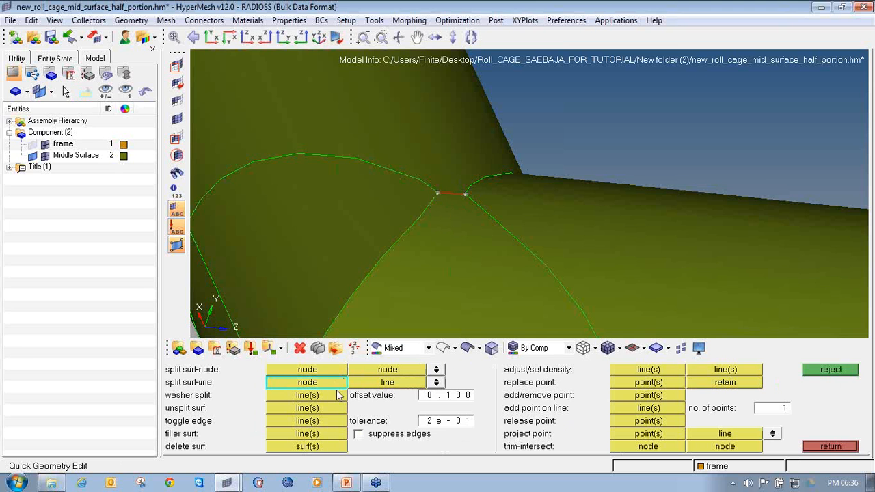
pyautogui.click(322, 421)
pyautogui.click(450, 196)
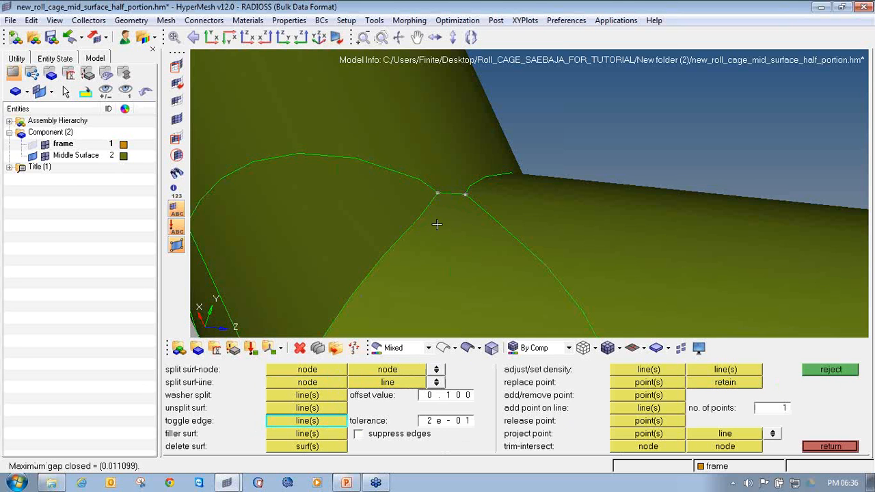
# - Toggle the short free edge on the opposite side of the tube joint into a shared edge
pyautogui.keyDown('ctrl'); pyautogui.scroll(-5, 430, 238); pyautogui.keyUp('ctrl')
pyautogui.keyDown('ctrl'); pyautogui.moveTo(419, 288); pyautogui.dragTo(385, 295); pyautogui.keyUp('ctrl')
pyautogui.click(385, 296)
pyautogui.keyDown('ctrl'); pyautogui.scroll(-8, 390, 273); pyautogui.keyUp('ctrl')
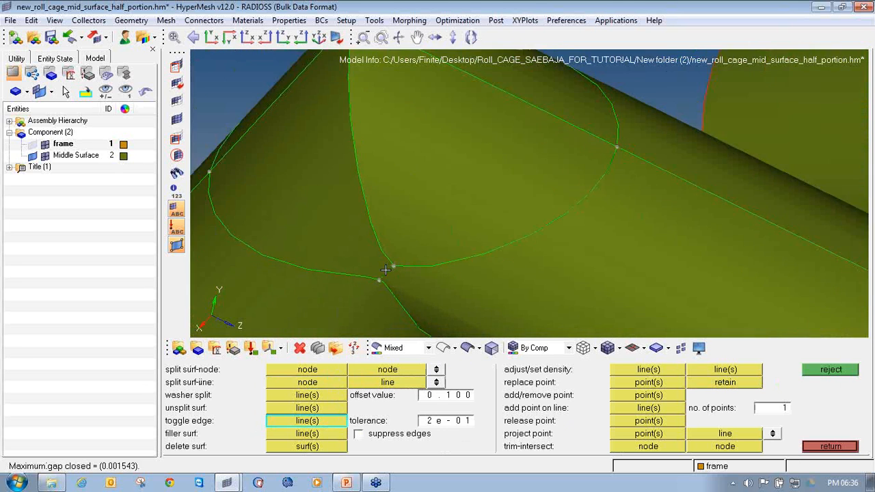
# - Unsplit the surfaces along the leftover intersection curves on both tubes, keeping only the single seam between them
pyautogui.keyDown('ctrl'); pyautogui.moveTo(398, 249); pyautogui.dragTo(382, 257); pyautogui.keyUp('ctrl')
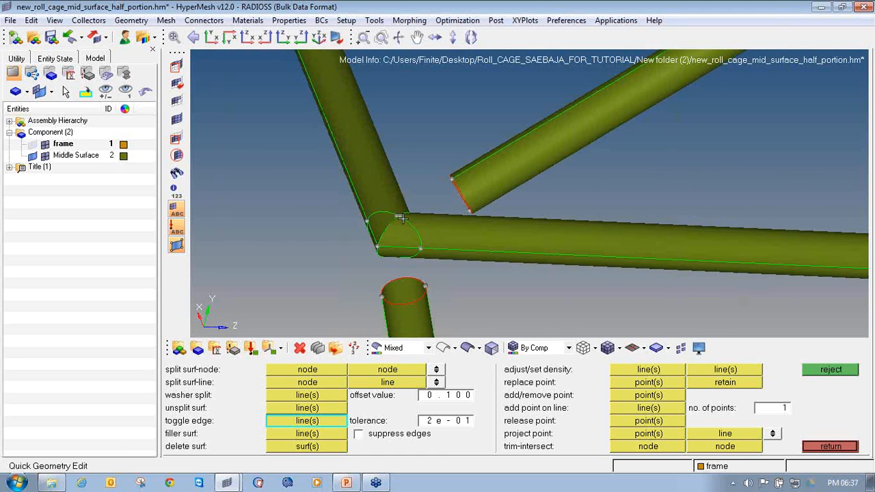
pyautogui.keyDown('ctrl'); pyautogui.scroll(5, 382, 239); pyautogui.keyUp('ctrl')
pyautogui.click(289, 407)
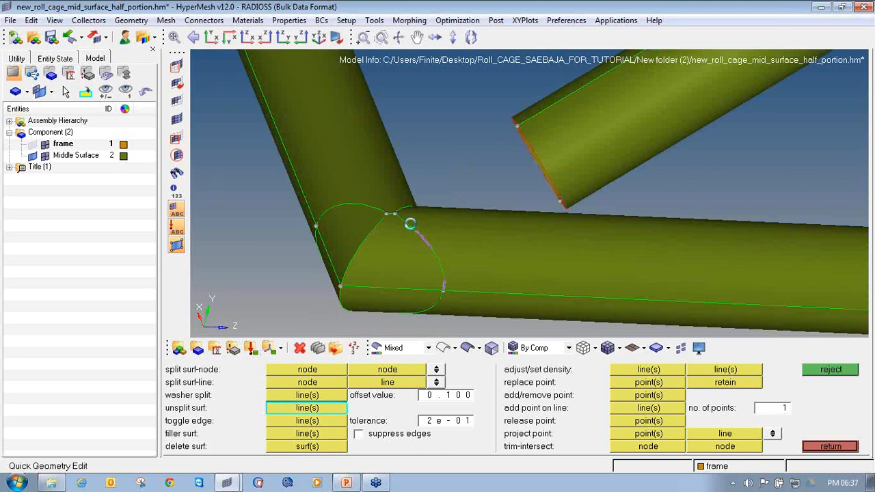
pyautogui.keyDown('ctrl'); pyautogui.moveTo(404, 260); pyautogui.dragTo(427, 311); pyautogui.keyUp('ctrl')
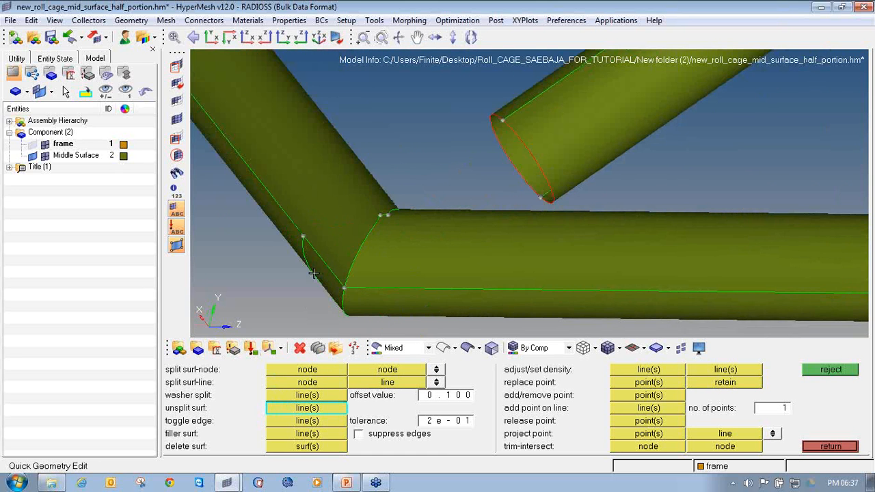
pyautogui.keyDown('ctrl'); pyautogui.moveTo(364, 287); pyautogui.dragTo(363, 234); pyautogui.keyUp('ctrl')
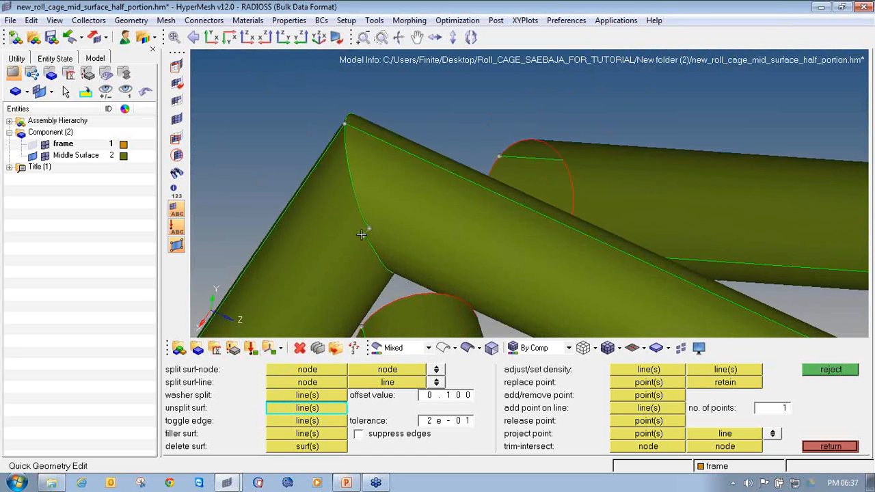
# - Try to replace one end point of the short seam edge with the neighbouring point
pyautogui.keyDown('ctrl'); pyautogui.scroll(3, 363, 234); pyautogui.keyUp('ctrl')
pyautogui.click(620, 383)
pyautogui.click(365, 238)
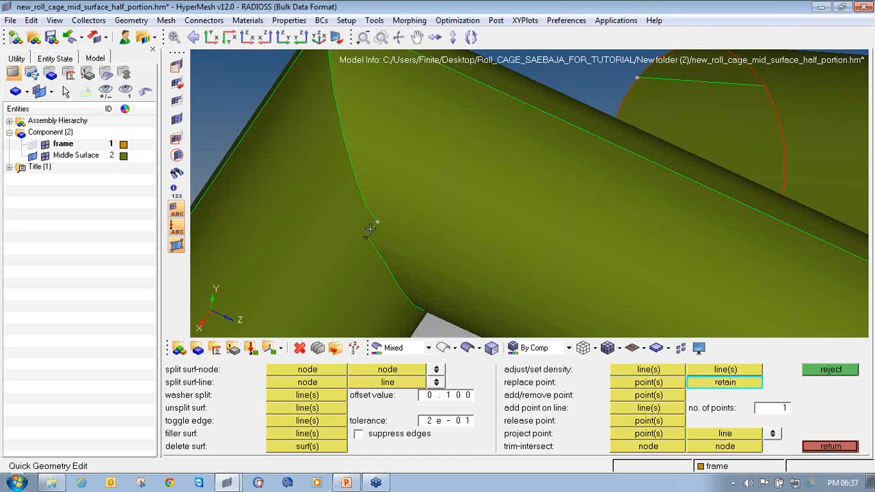
pyautogui.click(378, 222)
pyautogui.keyDown('ctrl'); pyautogui.scroll(-3, 387, 259); pyautogui.keyUp('ctrl')
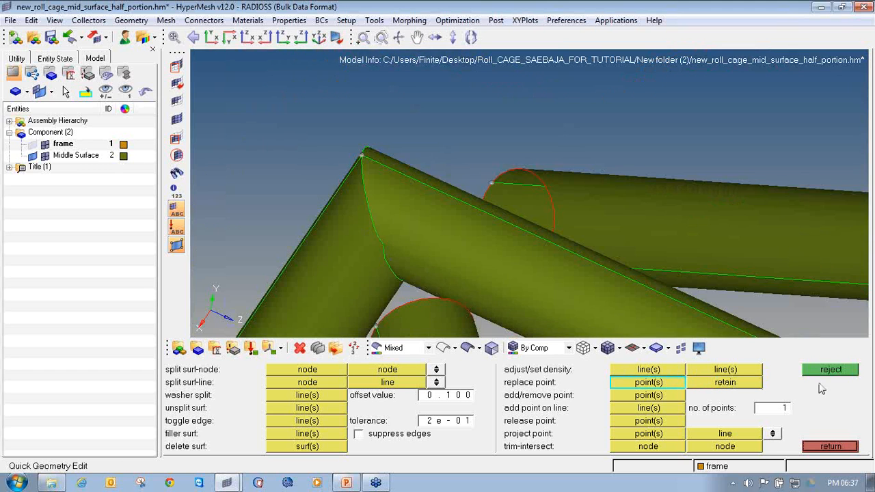
pyautogui.keyDown('ctrl'); pyautogui.scroll(5, 409, 263); pyautogui.keyUp('ctrl')
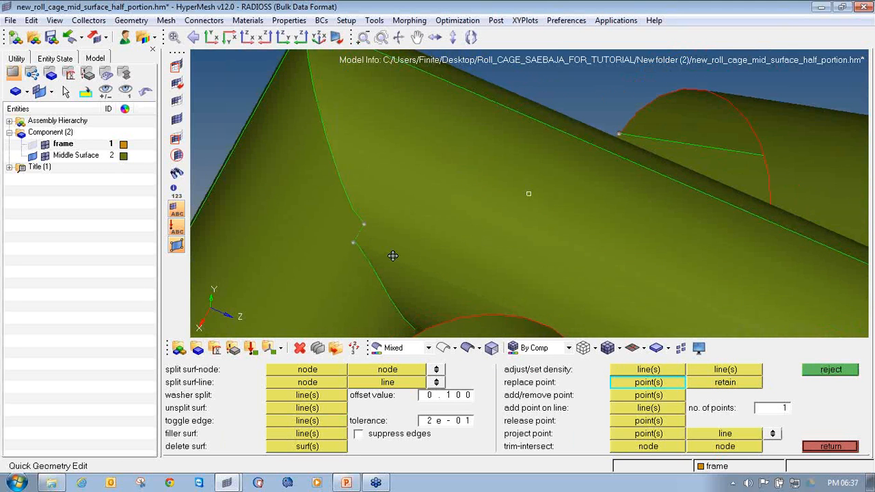
# - Split the surface from a node on the seam to the offset corner point, and suppress the short jagged edge
pyautogui.click(325, 366)
pyautogui.click(379, 281)
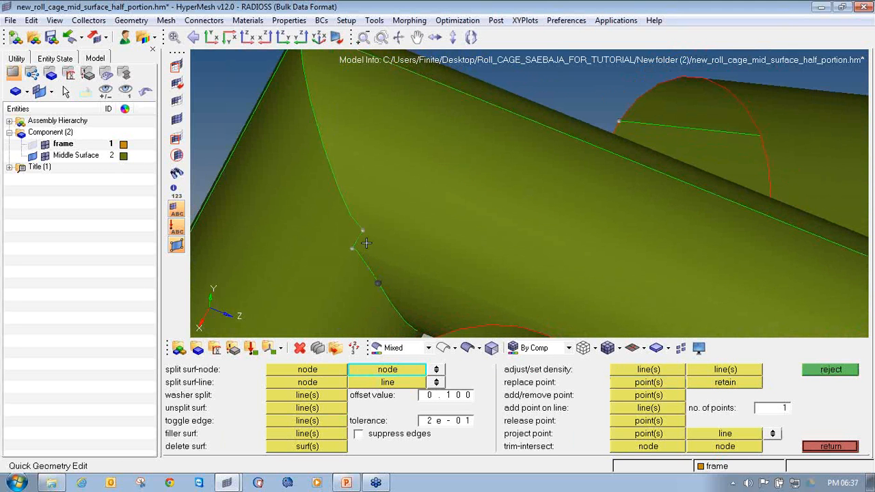
pyautogui.click(363, 233)
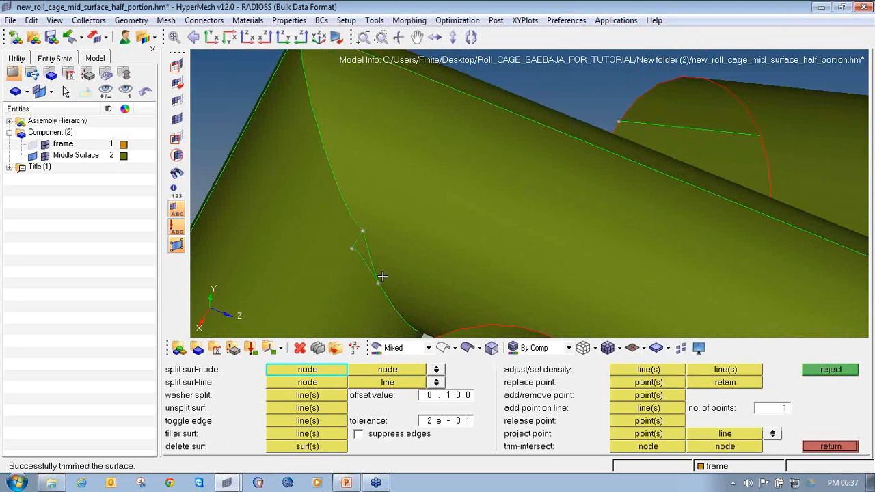
pyautogui.click(315, 420)
pyautogui.click(356, 241)
pyautogui.keyDown('ctrl'); pyautogui.moveTo(434, 296); pyautogui.dragTo(420, 301); pyautogui.keyUp('ctrl')
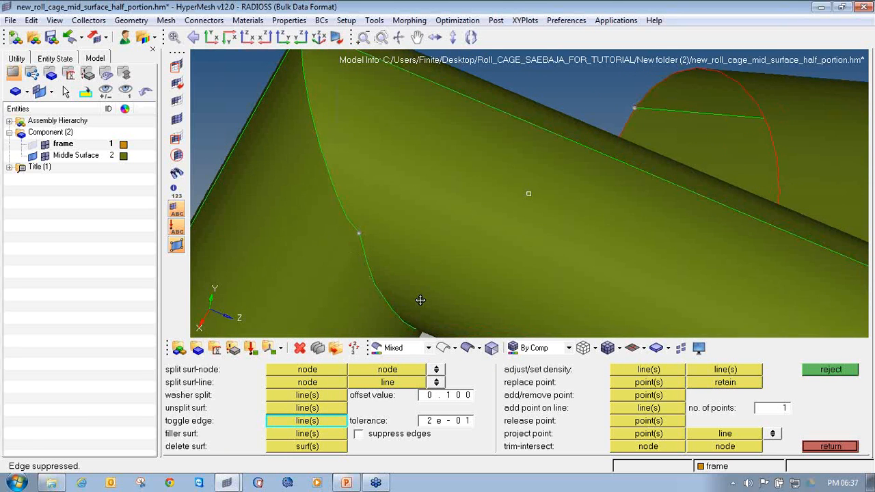
# - Remove the leftover fixed point from the smoothed seam of the joint
pyautogui.keyDown('ctrl'); pyautogui.scroll(-5, 354, 232); pyautogui.keyUp('ctrl')
pyautogui.keyDown('ctrl'); pyautogui.moveTo(355, 232); pyautogui.dragTo(431, 232); pyautogui.keyUp('ctrl')
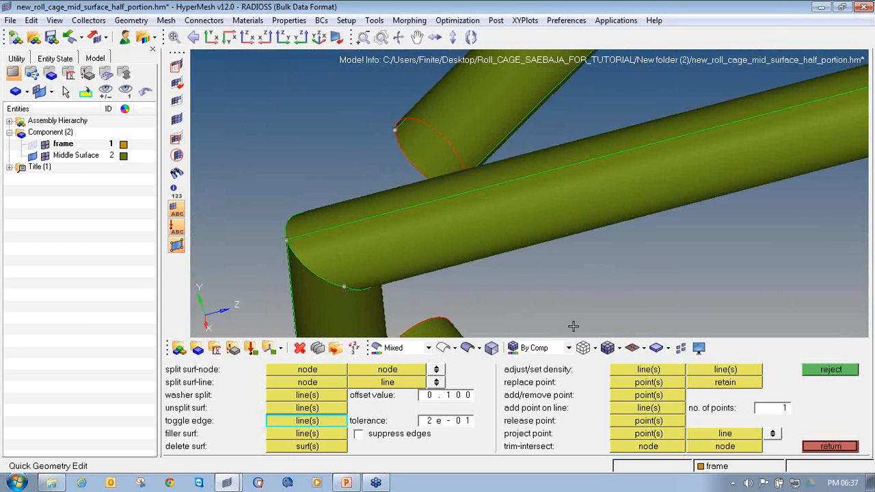
pyautogui.click(648, 395)
pyautogui.keyDown('ctrl'); pyautogui.scroll(5, 314, 261); pyautogui.keyUp('ctrl')
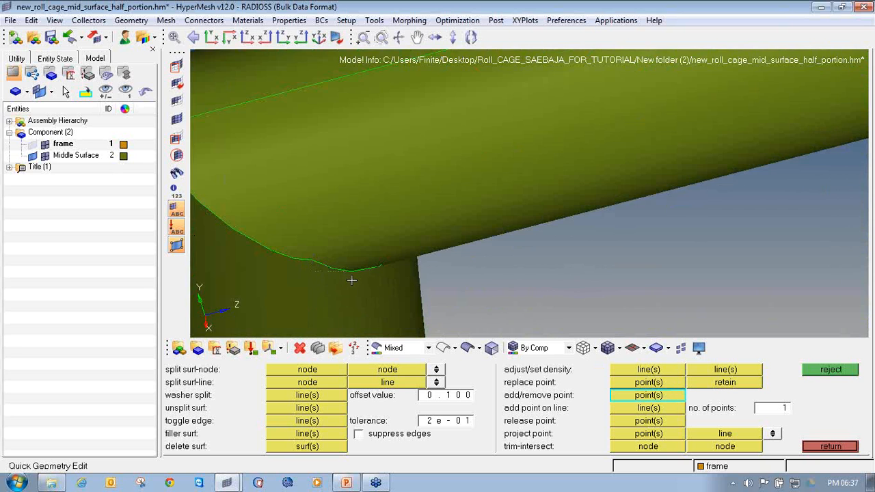
# - Try splitting the surface between the offset seam point and a node farther along the seam on the joint's opposite side
pyautogui.keyDown('ctrl'); pyautogui.scroll(-5, 351, 281); pyautogui.keyUp('ctrl')
pyautogui.keyDown('ctrl'); pyautogui.moveTo(352, 280); pyautogui.dragTo(285, 238); pyautogui.keyUp('ctrl')
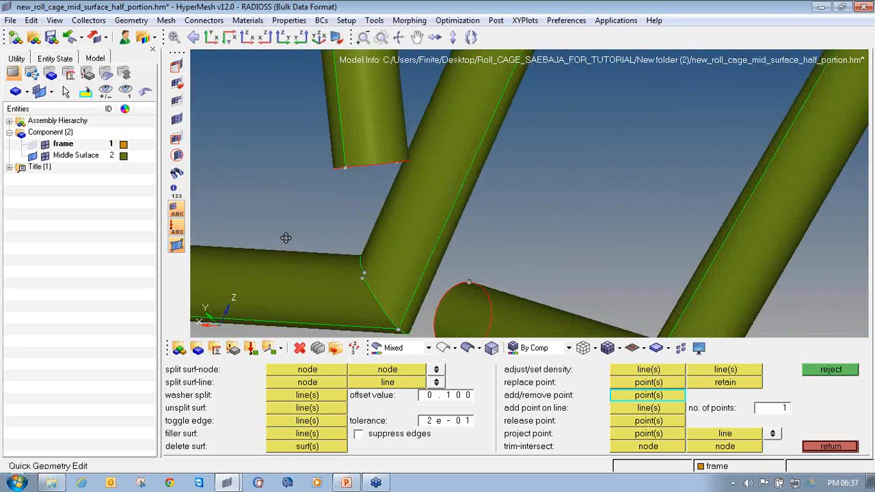
pyautogui.keyDown('ctrl'); pyautogui.scroll(5, 286, 238); pyautogui.keyUp('ctrl')
pyautogui.click(321, 373)
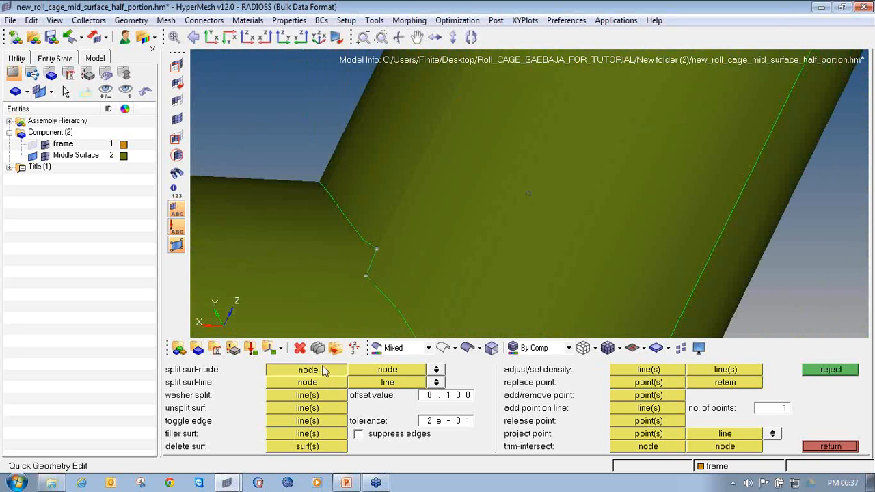
pyautogui.click(377, 249)
pyautogui.keyDown('ctrl'); pyautogui.moveTo(385, 294); pyautogui.dragTo(311, 198, button='right'); pyautogui.keyUp('ctrl')
pyautogui.click(330, 223)
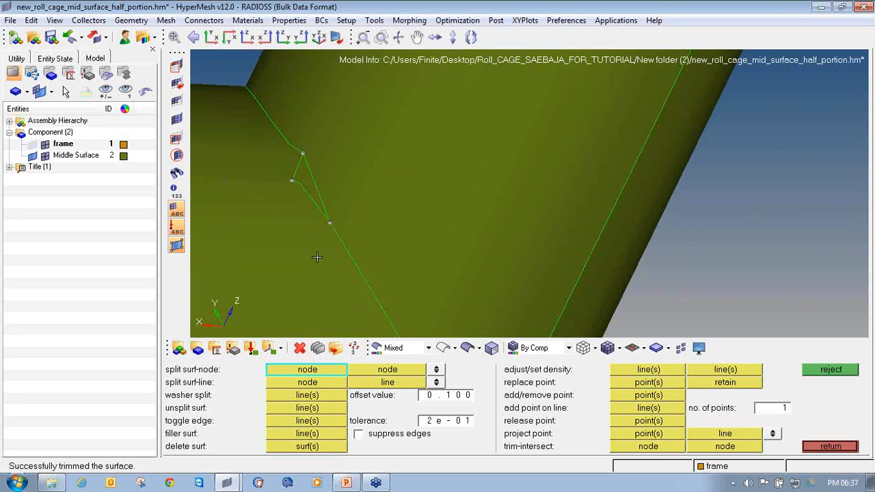
pyautogui.keyDown('ctrl'); pyautogui.moveTo(308, 362); pyautogui.dragTo(382, 167); pyautogui.keyUp('ctrl')
pyautogui.click(824, 370)
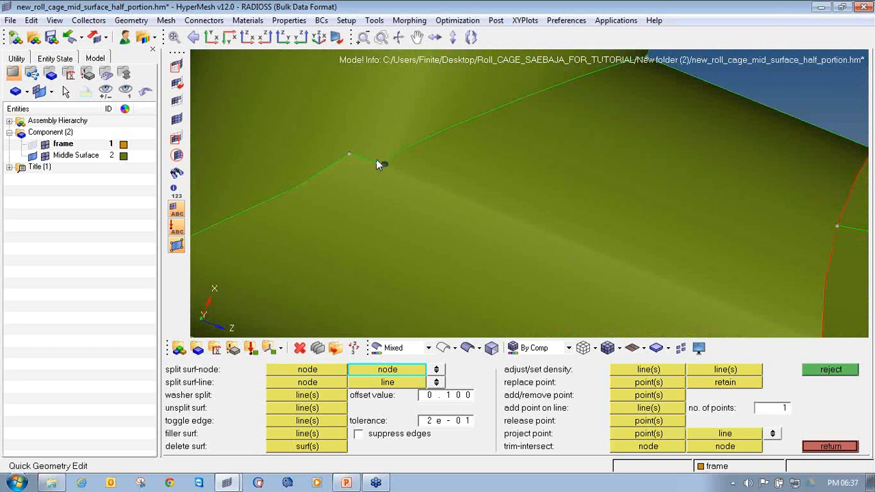
# - Split the surface from the outer seam point to a node on the seam curve beyond the short jagged edge
pyautogui.click(383, 166)
pyautogui.click(349, 152)
pyautogui.click(460, 124)
pyautogui.keyDown('ctrl'); pyautogui.scroll(-5, 448, 135); pyautogui.keyUp('ctrl')
pyautogui.keyDown('ctrl'); pyautogui.moveTo(447, 137); pyautogui.dragTo(421, 181, button='right'); pyautogui.keyUp('ctrl')
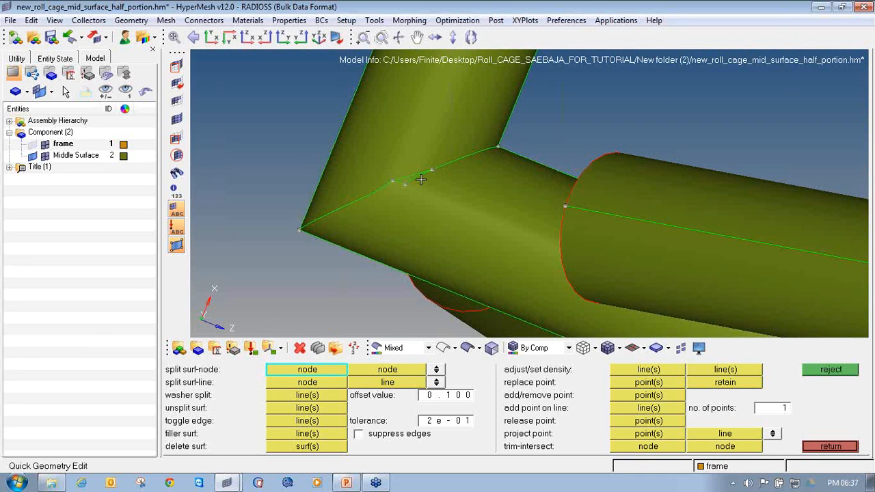
pyautogui.keyDown('ctrl'); pyautogui.scroll(5, 421, 182); pyautogui.keyUp('ctrl')
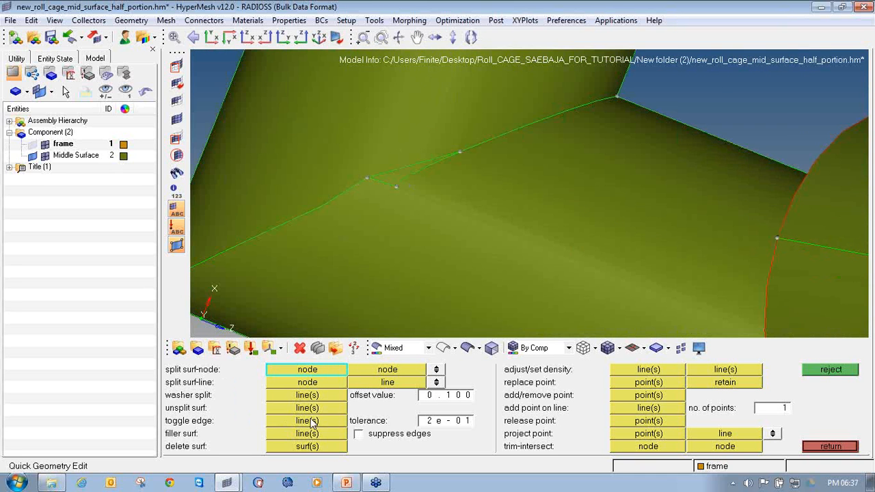
# - Suppress the short jagged edge beside the new split and remove the leftover fixed point from the seam
pyautogui.click(311, 423)
pyautogui.click(387, 184)
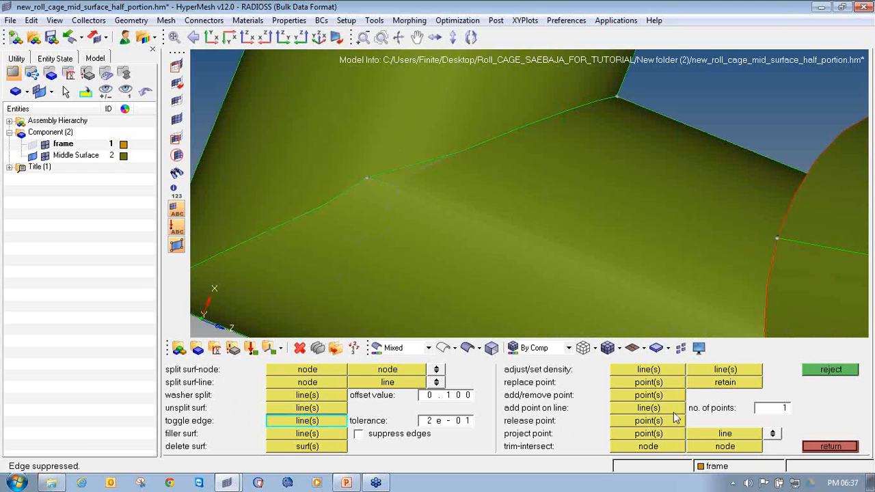
pyautogui.click(651, 396)
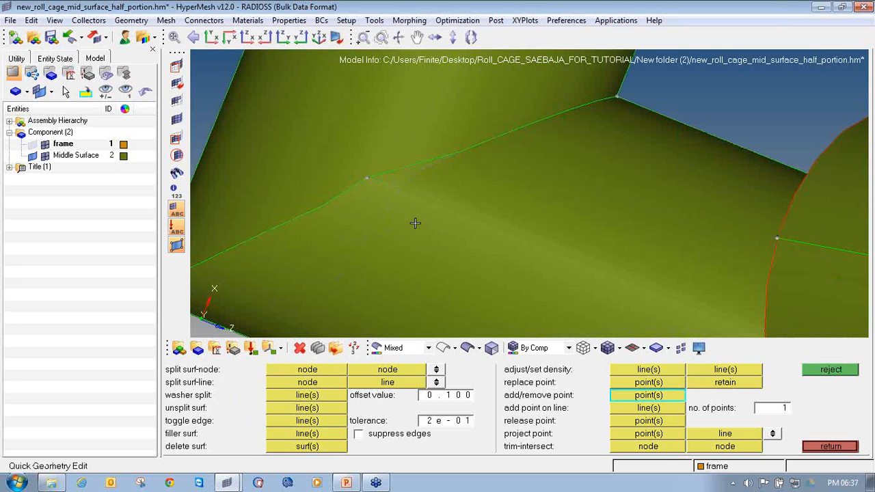
pyautogui.rightClick(371, 179)
# - Extend the free end edge of the nearby diagonal tube by a distance of 100 so it passes through the cleaned joint
pyautogui.keyDown('ctrl'); pyautogui.scroll(-6, 418, 246); pyautogui.keyUp('ctrl')
pyautogui.moveTo(418, 246)
pyautogui.keyDown('ctrl'); pyautogui.mouseDown()
pyautogui.moveTo(470, 229)
pyautogui.moveTo(401, 199)
pyautogui.mouseUp(); pyautogui.keyUp('ctrl')
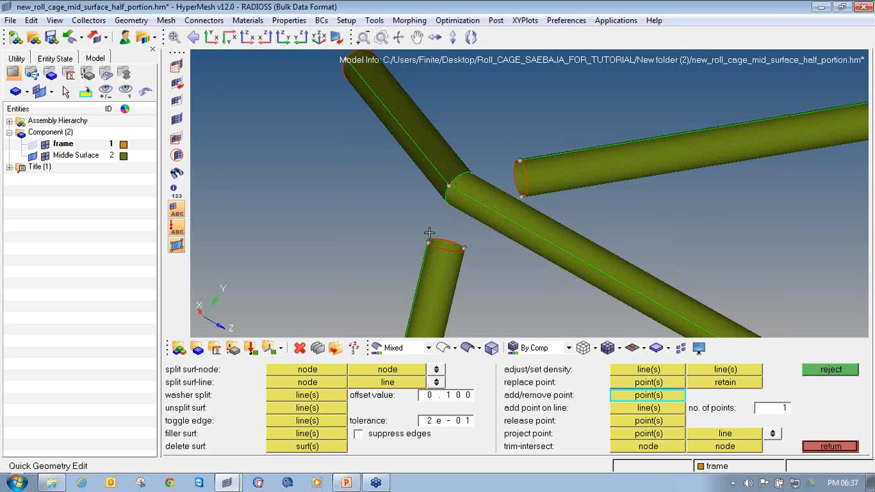
pyautogui.hotkey('shift', 'F9')
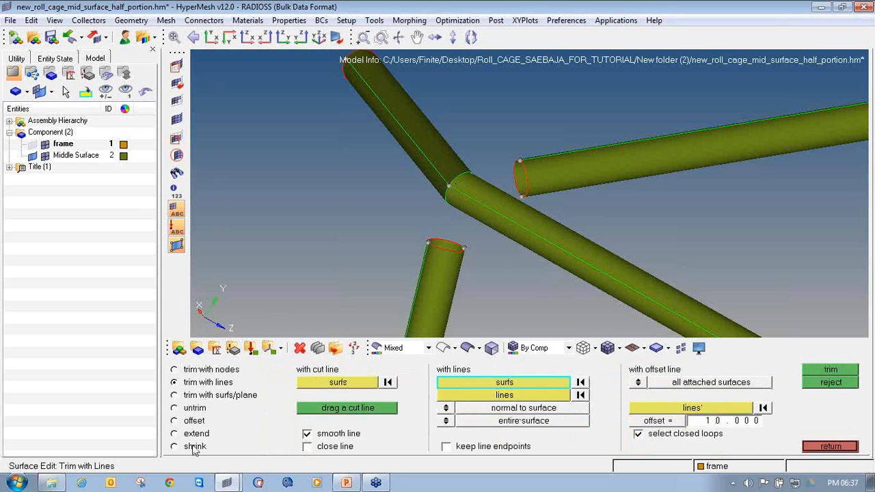
pyautogui.click(174, 433)
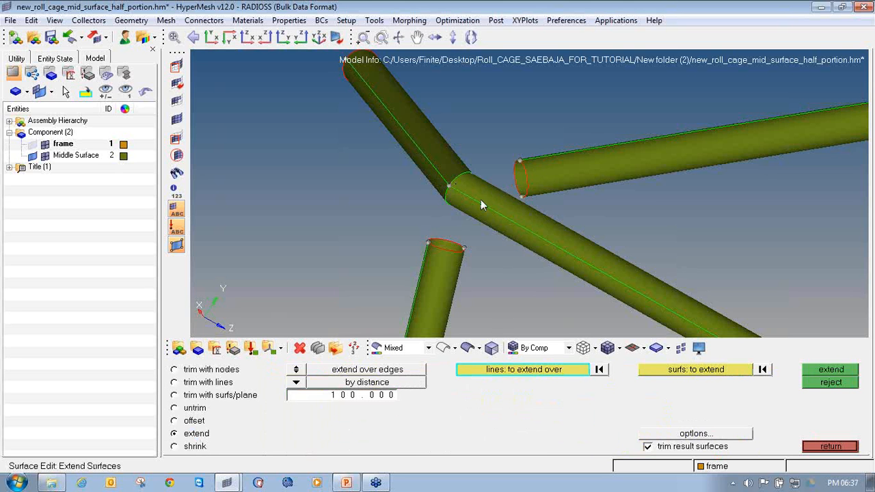
pyautogui.keyDown('ctrl'); pyautogui.moveTo(514, 219); pyautogui.dragTo(484, 253); pyautogui.keyUp('ctrl')
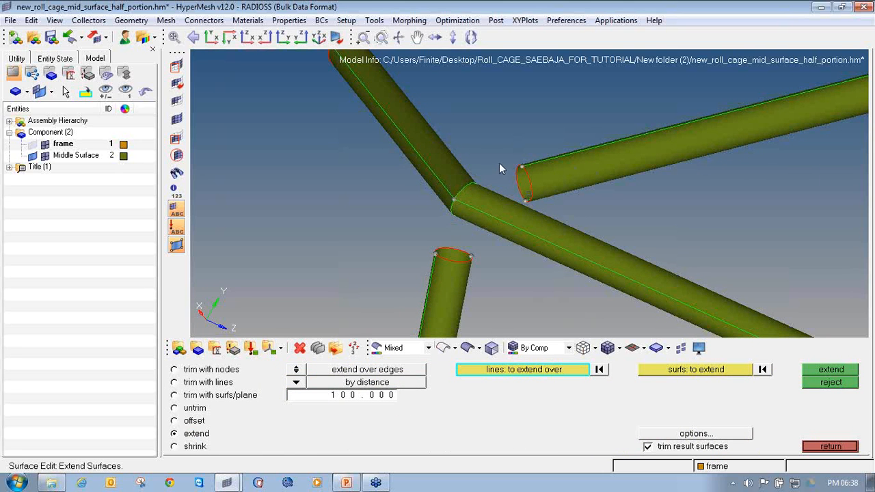
pyautogui.scroll(3, 520, 169)
pyautogui.click(568, 203)
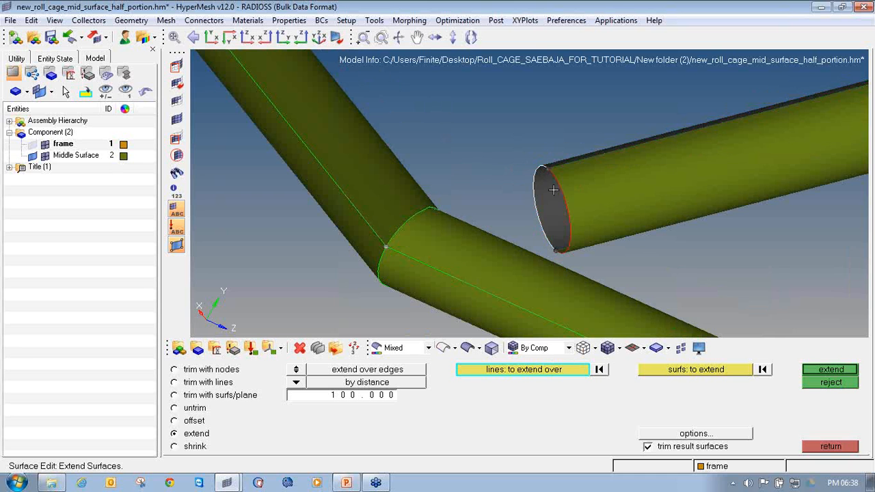
pyautogui.middleClick(531, 234)
pyautogui.scroll(-3, 401, 231)
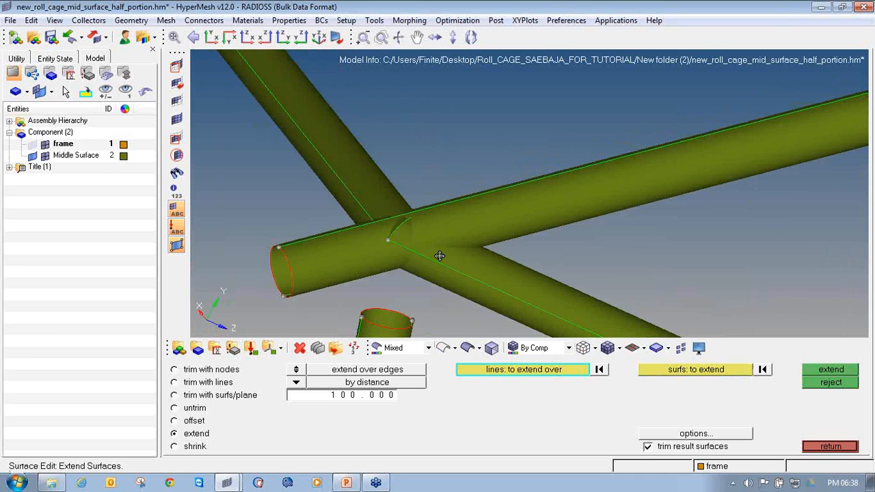
# - Trim the extended diagonal tube and the tubes it crosses at the joint against each other using their surfaces
pyautogui.click(220, 397)
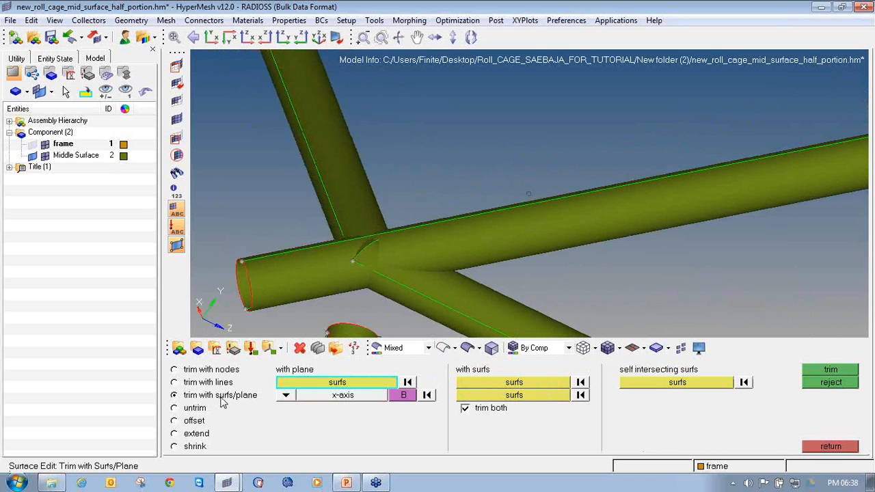
pyautogui.click(469, 386)
pyautogui.click(288, 263)
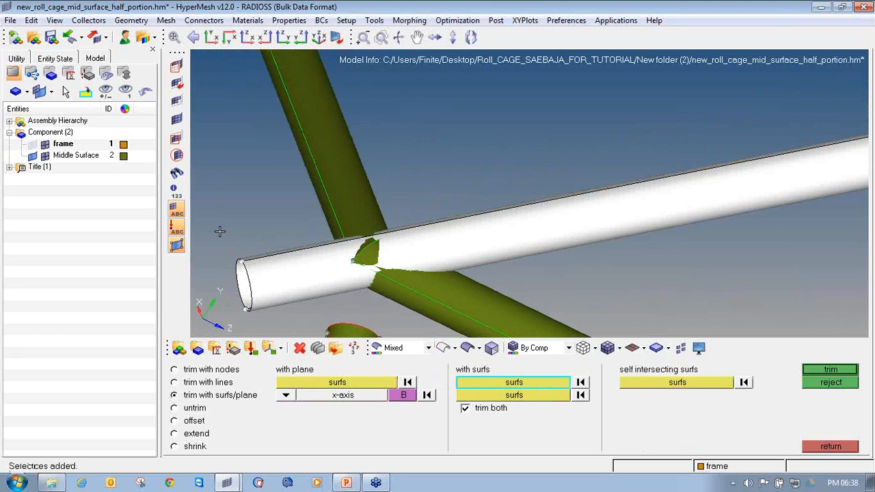
pyautogui.click(549, 399)
pyautogui.keyDown('ctrl'); pyautogui.moveTo(383, 205); pyautogui.dragTo(390, 226); pyautogui.keyUp('ctrl')
pyautogui.click(390, 226)
pyautogui.rightClick(390, 211)
pyautogui.click(382, 267)
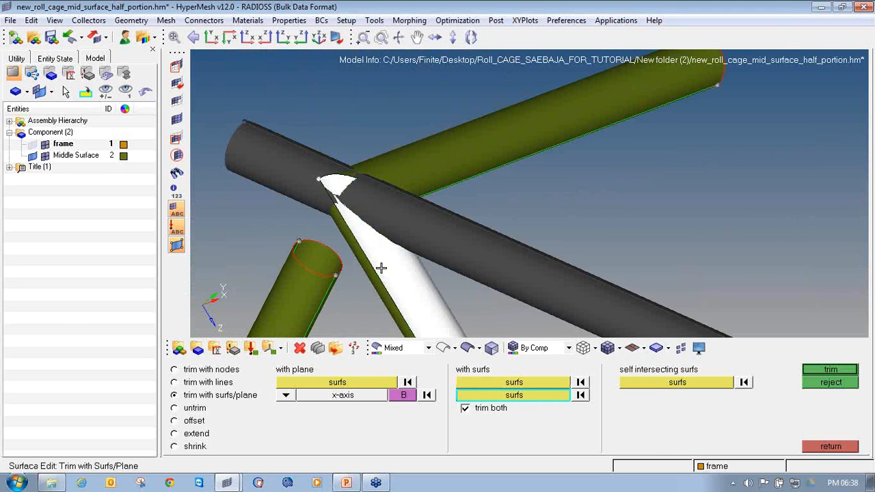
pyautogui.click(429, 168)
pyautogui.moveTo(429, 168)
pyautogui.keyDown('ctrl'); pyautogui.mouseDown()
pyautogui.moveTo(405, 196)
pyautogui.moveTo(425, 170)
pyautogui.mouseUp(); pyautogui.keyUp('ctrl')
pyautogui.keyDown('ctrl'); pyautogui.moveTo(507, 246); pyautogui.dragTo(500, 264); pyautogui.keyUp('ctrl')
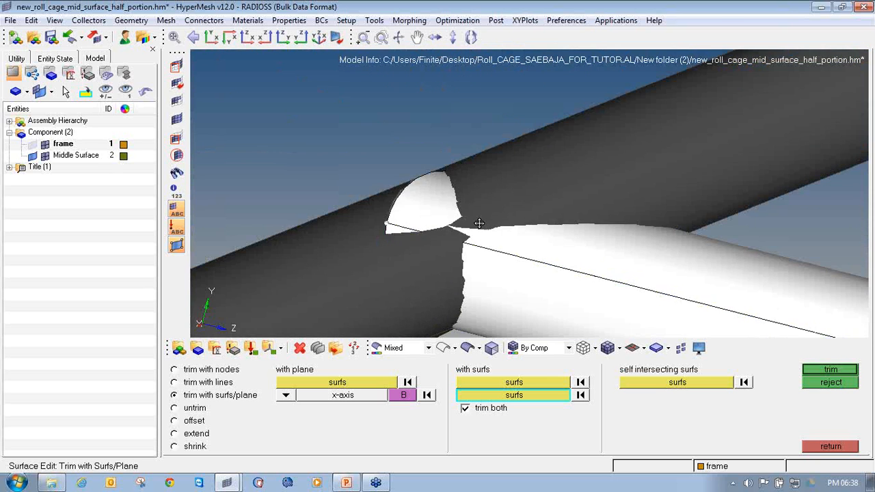
pyautogui.keyDown('ctrl'); pyautogui.moveTo(480, 223); pyautogui.dragTo(532, 265); pyautogui.keyUp('ctrl')
pyautogui.click(816, 370)
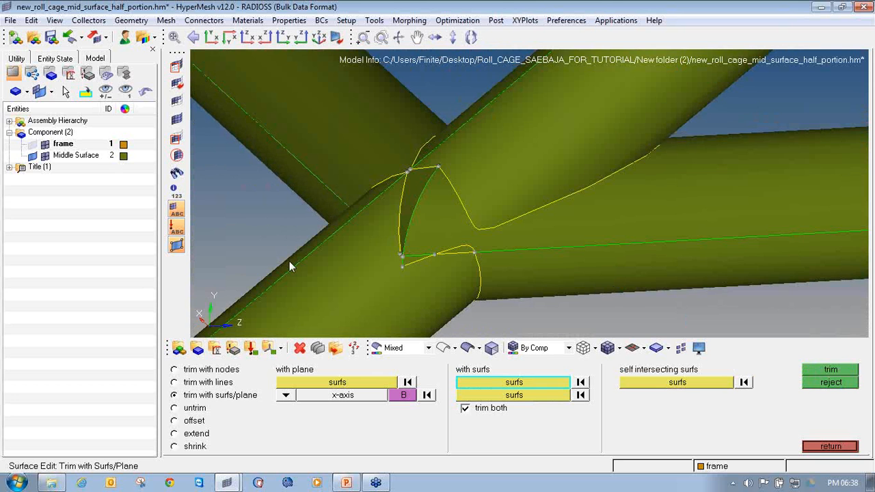
# - Delete the trimmed surfaces of the extended tube that protrude beyond the joint
pyautogui.click(300, 348)
pyautogui.keyDown('ctrl'); pyautogui.moveTo(281, 301); pyautogui.dragTo(333, 207, button='right'); pyautogui.keyUp('ctrl')
pyautogui.click(358, 269)
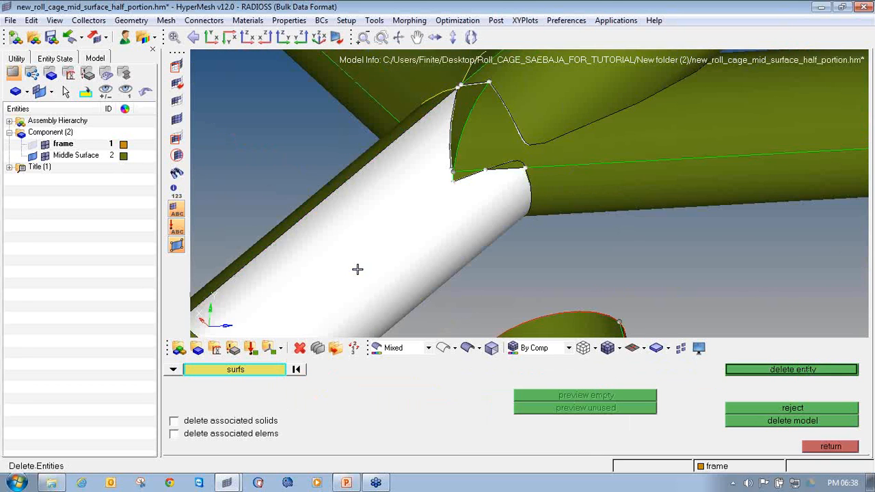
pyautogui.keyDown('ctrl'); pyautogui.scroll(-4, 358, 269); pyautogui.keyUp('ctrl')
pyautogui.click(288, 312)
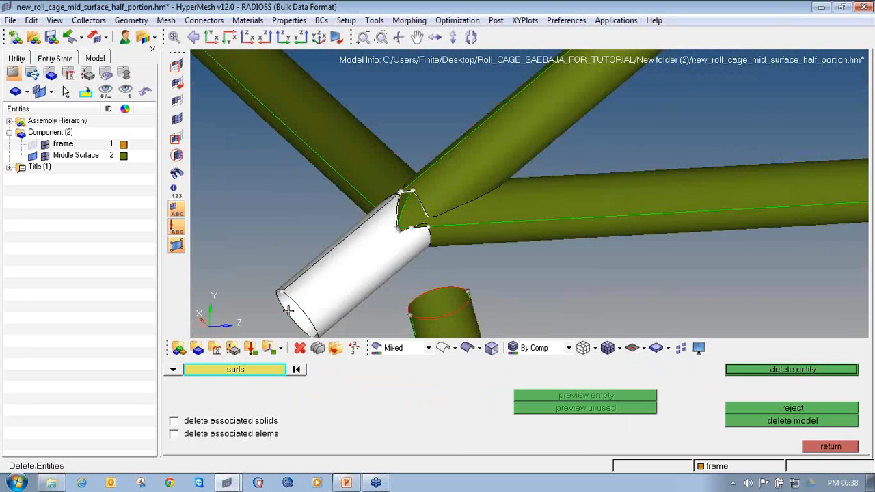
pyautogui.middleClick(437, 235)
pyautogui.moveTo(429, 243)
pyautogui.keyDown('ctrl'); pyautogui.mouseDown()
pyautogui.moveTo(445, 199)
pyautogui.moveTo(460, 199)
pyautogui.moveTo(362, 208)
pyautogui.mouseUp(); pyautogui.keyUp('ctrl')
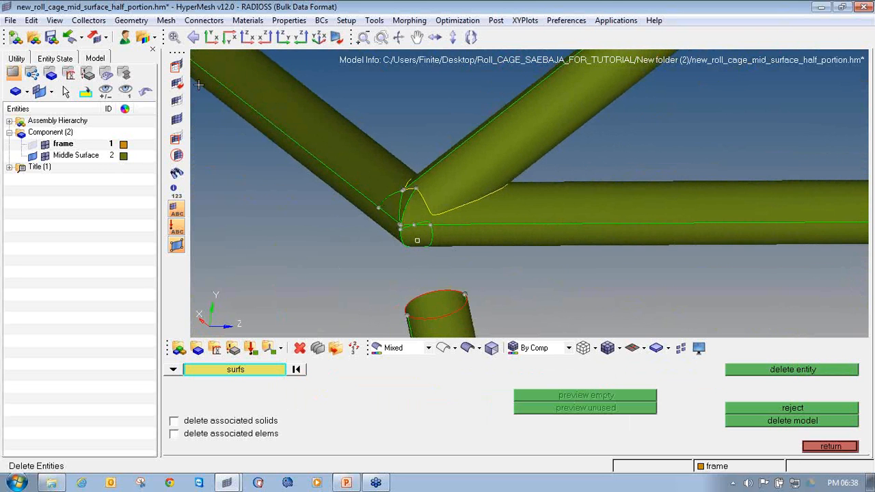
# - Mask the outer tube surfaces around the joint, including the small pieces at the seam, leaving only the internal leftovers displayed
pyautogui.click(176, 66)
pyautogui.keyDown('shift'); pyautogui.moveTo(255, 157); pyautogui.dragTo(310, 96); pyautogui.keyUp('shift')
pyautogui.keyDown('shift'); pyautogui.moveTo(617, 247); pyautogui.dragTo(506, 94); pyautogui.keyUp('shift')
pyautogui.scroll(2, 400, 213)
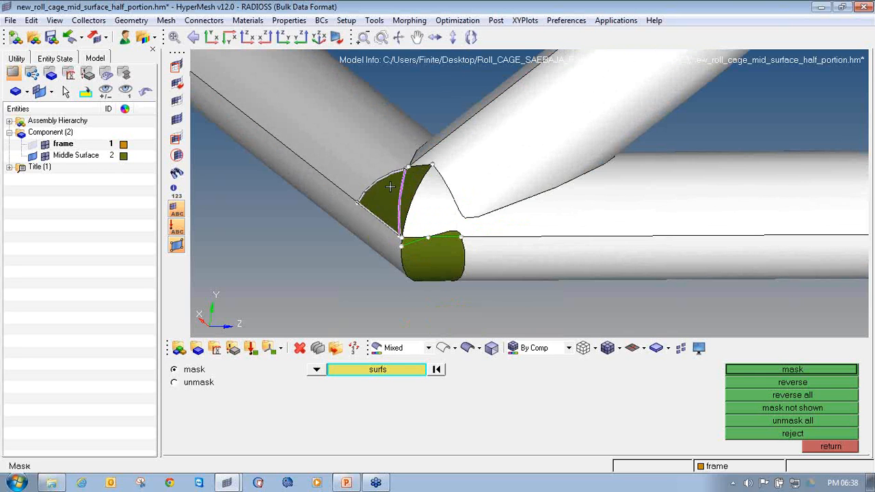
pyautogui.click(424, 258)
pyautogui.scroll(4, 409, 238)
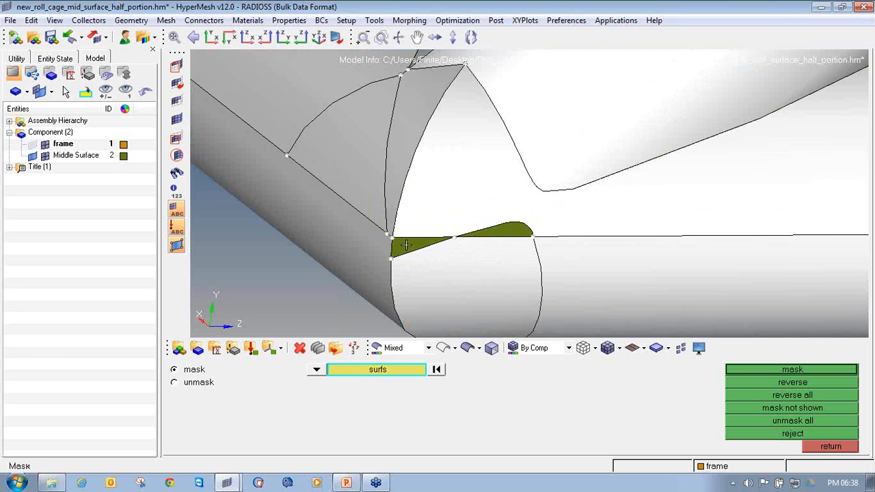
pyautogui.click(408, 242)
pyautogui.click(503, 233)
pyautogui.scroll(-1, 474, 223)
pyautogui.keyDown('ctrl'); pyautogui.moveTo(478, 220); pyautogui.dragTo(595, 309); pyautogui.keyUp('ctrl')
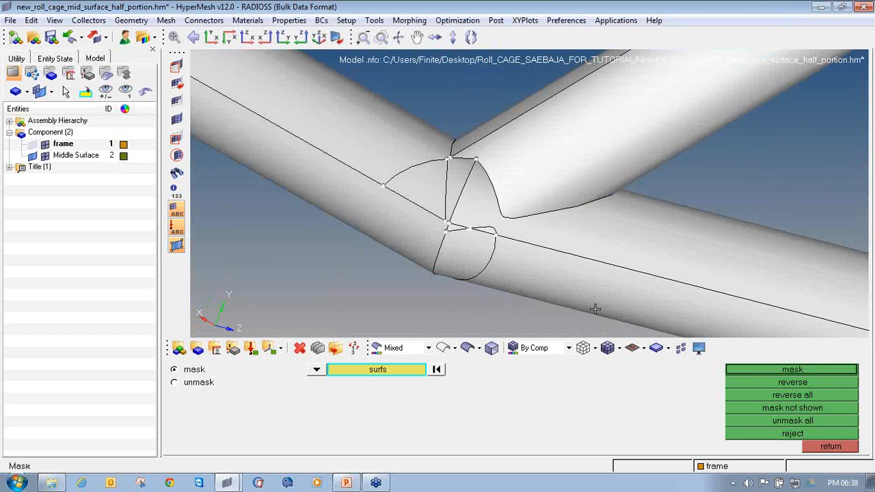
pyautogui.click(783, 371)
# - Delete the leftover surfaces inside the joint and display the full mid-surface geometry again
pyautogui.click(301, 349)
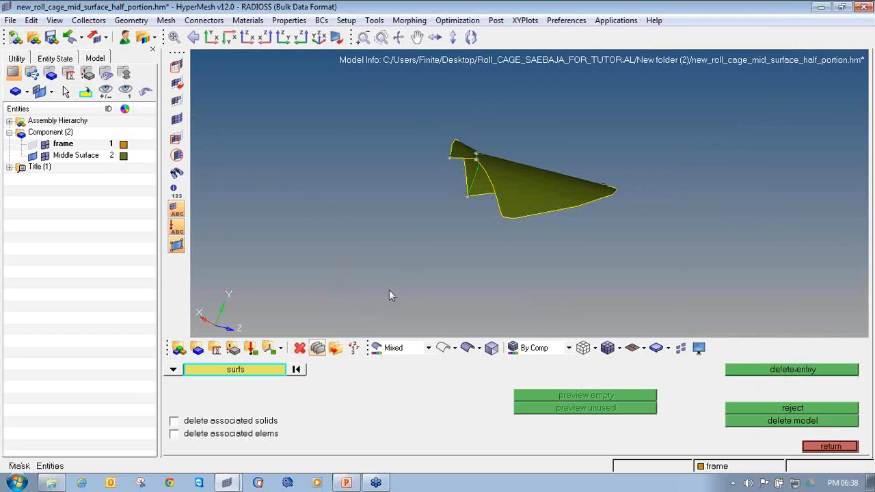
pyautogui.keyDown('shift'); pyautogui.moveTo(361, 100); pyautogui.dragTo(694, 274); pyautogui.keyUp('shift')
pyautogui.click(750, 375)
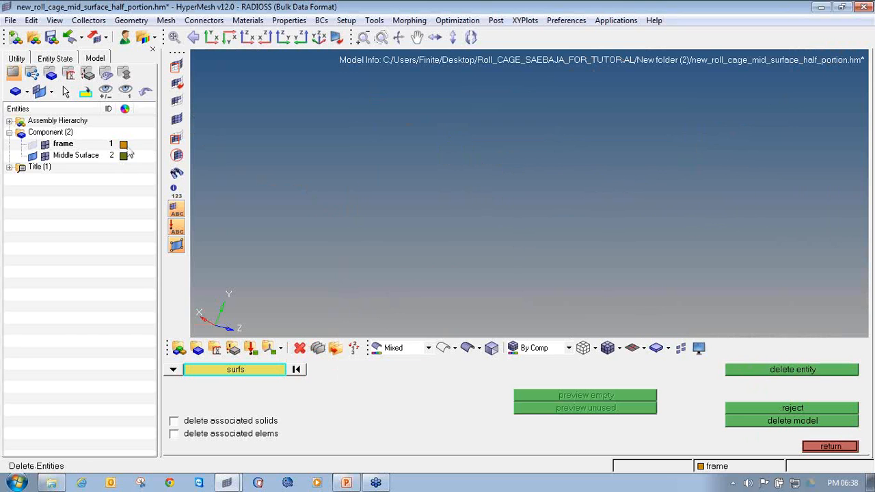
pyautogui.click(177, 119)
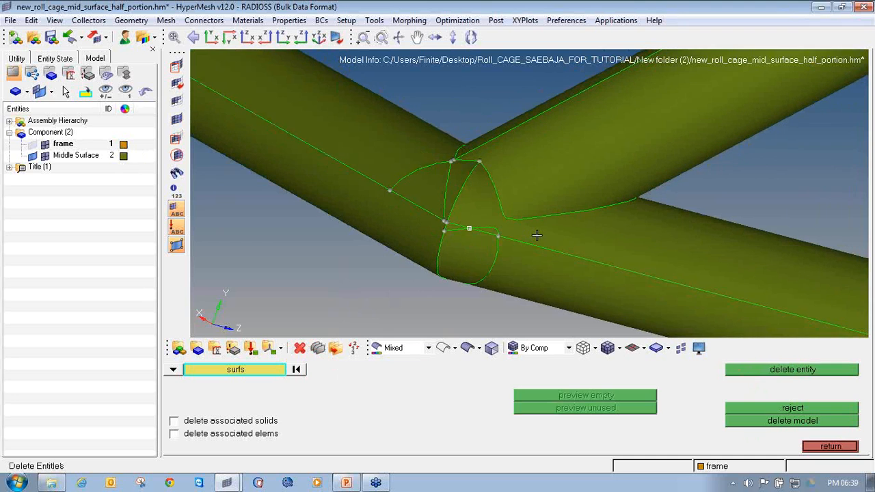
# - Unsplit the redundant trim lines left on the tube surfaces around the cleaned joint
pyautogui.press('F11')
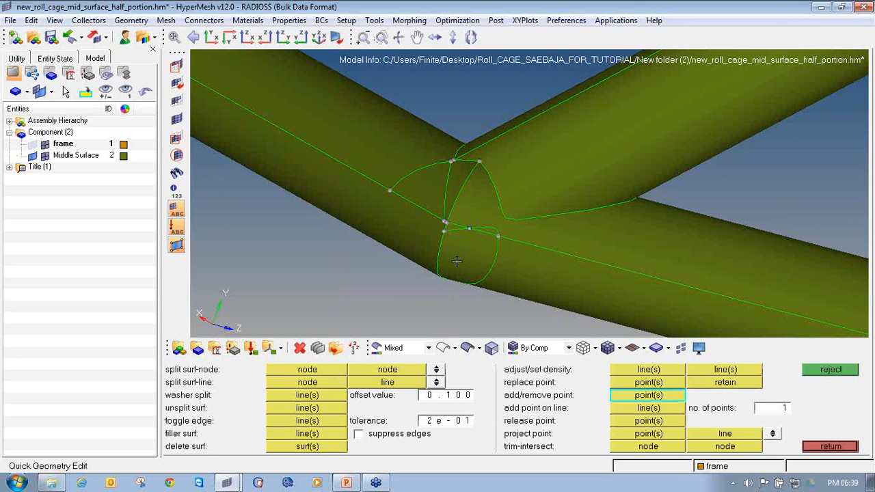
pyautogui.click(308, 422)
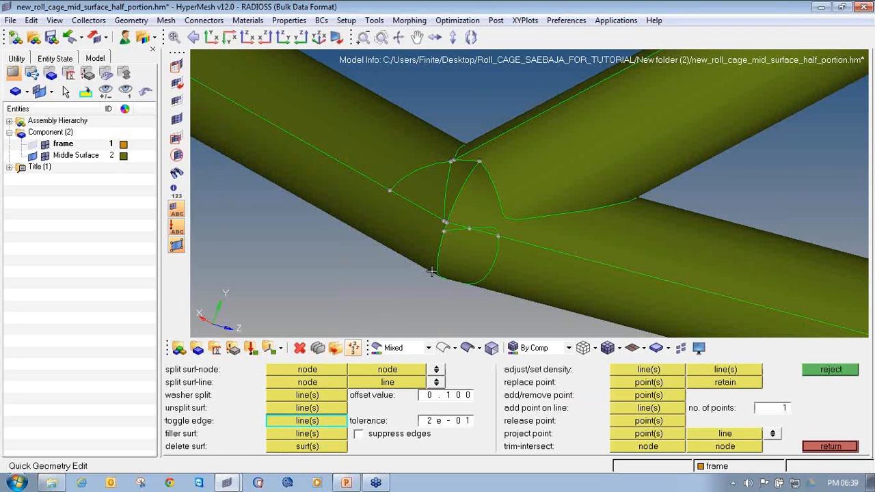
pyautogui.click(314, 408)
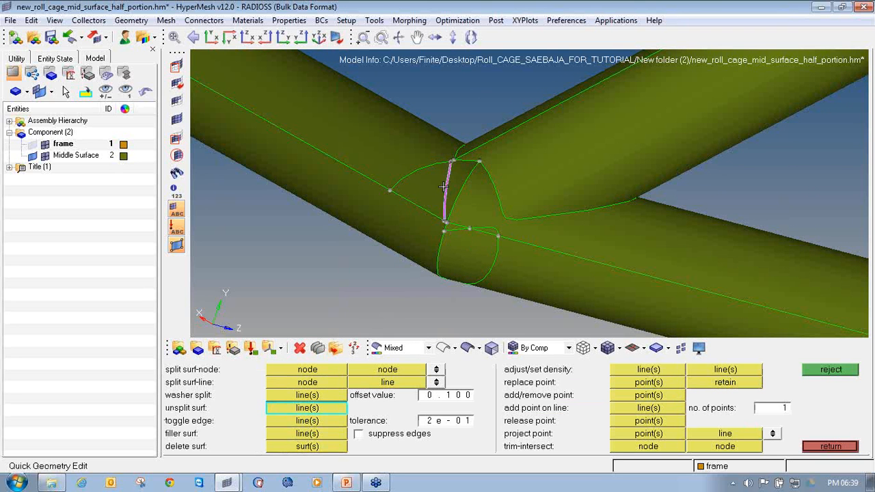
pyautogui.click(485, 257)
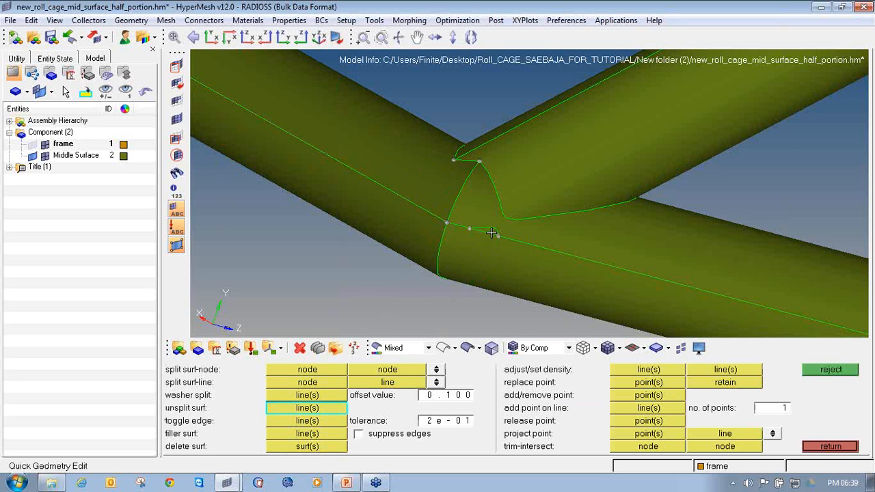
# - Extend the free end edge of the tube below the joint by a distance of 100 so it passes through the joint
pyautogui.keyDown('ctrl'); pyautogui.moveTo(490, 227); pyautogui.dragTo(320, 204); pyautogui.keyUp('ctrl')
pyautogui.keyDown('ctrl'); pyautogui.scroll(3, 409, 229); pyautogui.keyUp('ctrl')
pyautogui.hotkey('shift', 'F9')
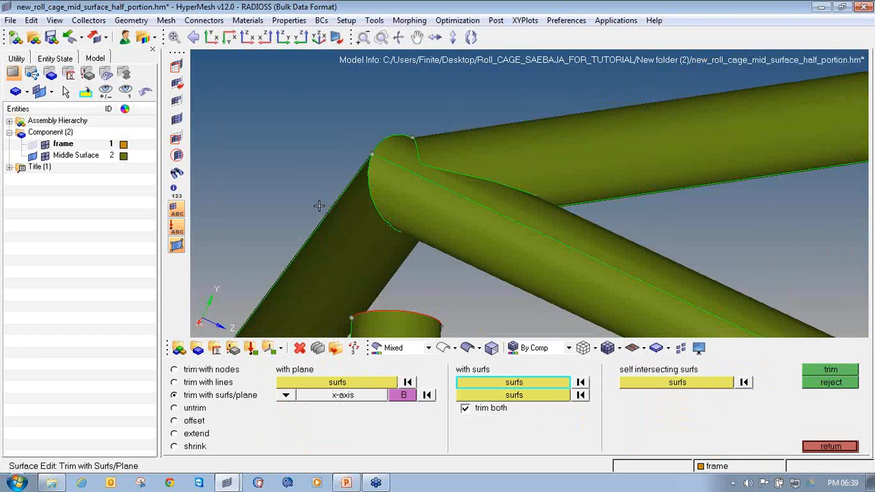
pyautogui.keyDown('ctrl'); pyautogui.moveTo(370, 266); pyautogui.dragTo(345, 187, button='right'); pyautogui.keyUp('ctrl')
pyautogui.click(195, 433)
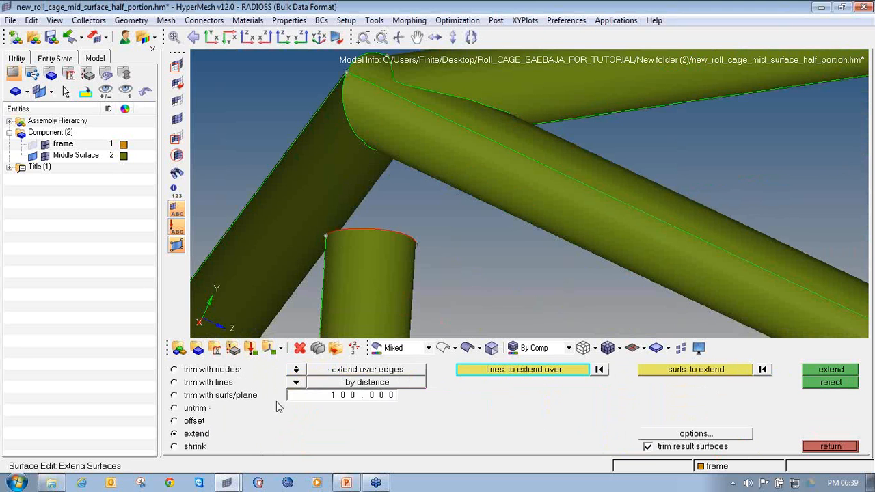
pyautogui.keyDown('ctrl'); pyautogui.moveTo(398, 223); pyautogui.dragTo(498, 234); pyautogui.keyUp('ctrl')
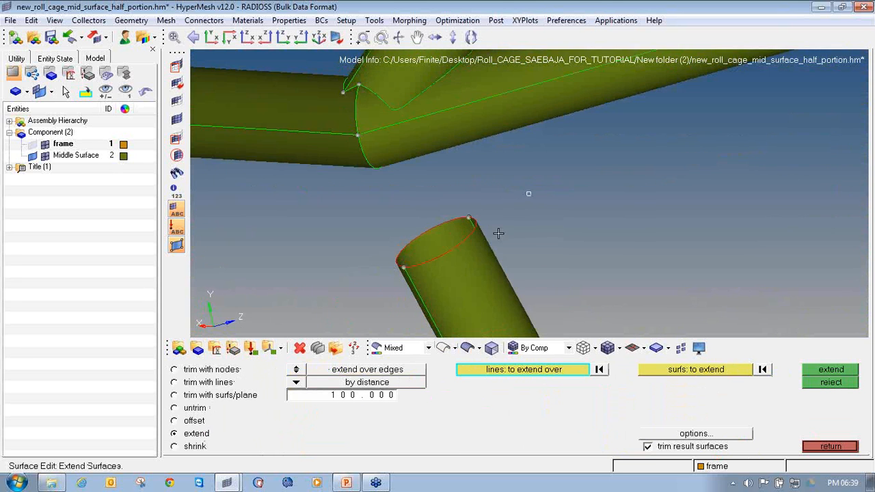
pyautogui.keyDown('ctrl'); pyautogui.scroll(3, 448, 256); pyautogui.keyUp('ctrl')
pyautogui.click(443, 248)
pyautogui.click(394, 216)
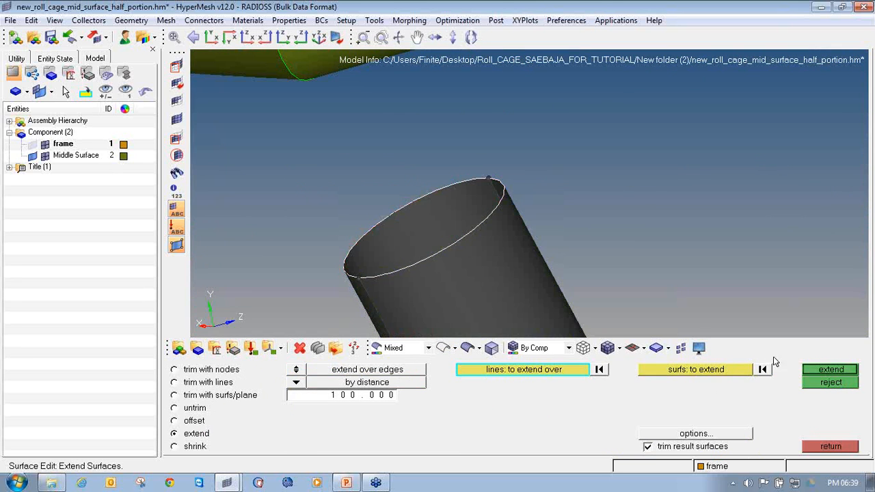
pyautogui.click(827, 370)
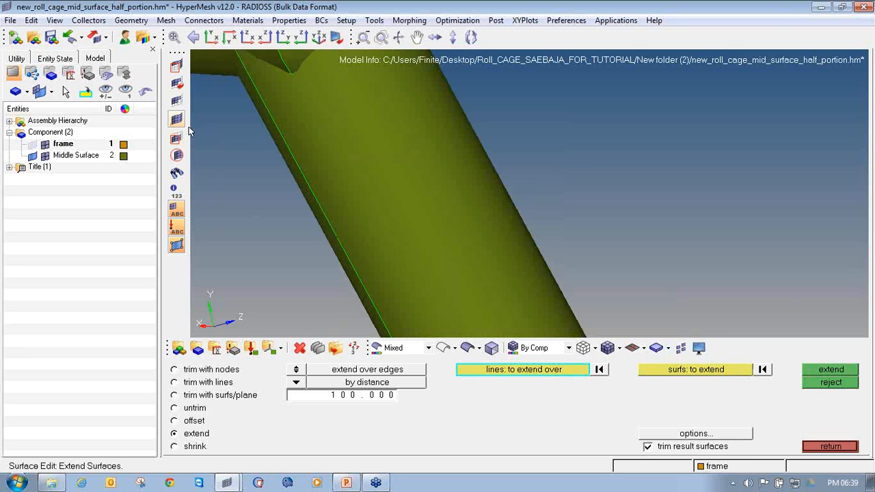
# - Trim the newly extended tube and the tubes it crosses at the joint against each other, with both sides trimmed
pyautogui.keyDown('ctrl'); pyautogui.scroll(-5, 336, 231); pyautogui.keyUp('ctrl')
pyautogui.keyDown('ctrl'); pyautogui.moveTo(389, 239); pyautogui.dragTo(385, 203); pyautogui.keyUp('ctrl')
pyautogui.keyDown('ctrl'); pyautogui.moveTo(354, 202); pyautogui.dragTo(400, 232, button='right'); pyautogui.keyUp('ctrl')
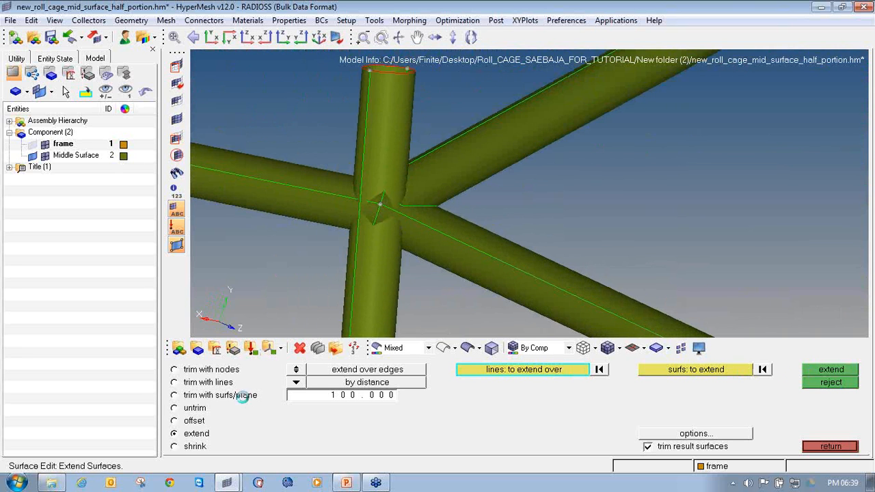
pyautogui.click(243, 397)
pyautogui.keyDown('ctrl'); pyautogui.moveTo(338, 331); pyautogui.dragTo(380, 282, button='right'); pyautogui.keyUp('ctrl')
pyautogui.click(528, 383)
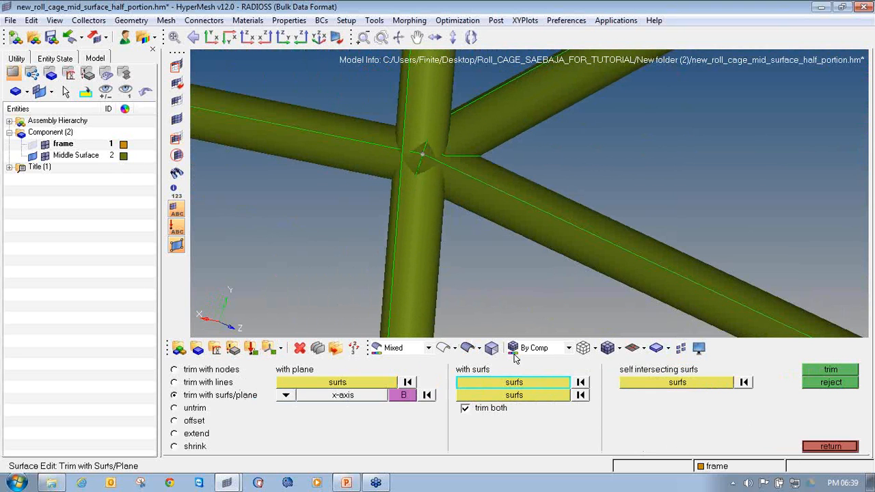
pyautogui.keyDown('shift'); pyautogui.moveTo(489, 315); pyautogui.dragTo(381, 279); pyautogui.keyUp('shift')
pyautogui.click(491, 397)
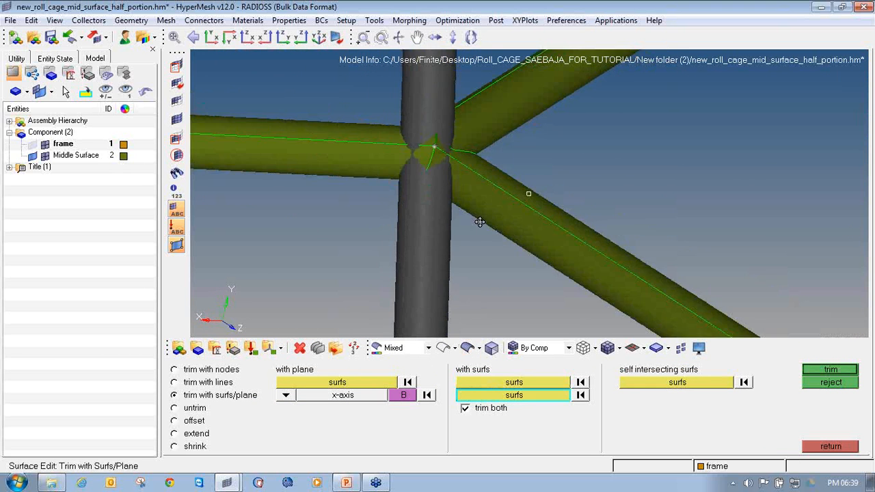
pyautogui.moveTo(480, 222)
pyautogui.keyDown('ctrl'); pyautogui.mouseDown()
pyautogui.moveTo(452, 183)
pyautogui.moveTo(461, 135)
pyautogui.moveTo(523, 126)
pyautogui.moveTo(471, 198)
pyautogui.moveTo(520, 203)
pyautogui.moveTo(489, 223)
pyautogui.moveTo(411, 123)
pyautogui.mouseUp(); pyautogui.keyUp('ctrl')
pyautogui.click(460, 188)
pyautogui.click(392, 138)
pyautogui.keyDown('ctrl'); pyautogui.moveTo(470, 181); pyautogui.dragTo(315, 149); pyautogui.keyUp('ctrl')
pyautogui.click(831, 371)
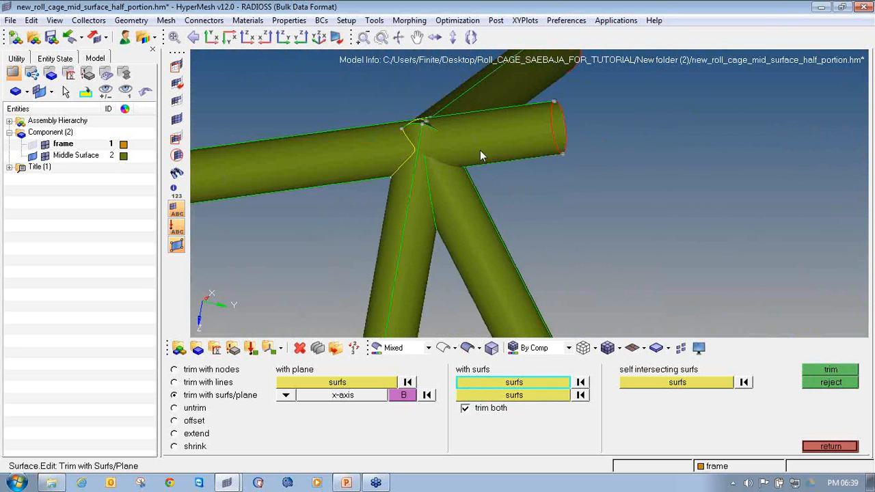
pyautogui.keyDown('ctrl'); pyautogui.moveTo(480, 156); pyautogui.dragTo(500, 138); pyautogui.keyUp('ctrl')
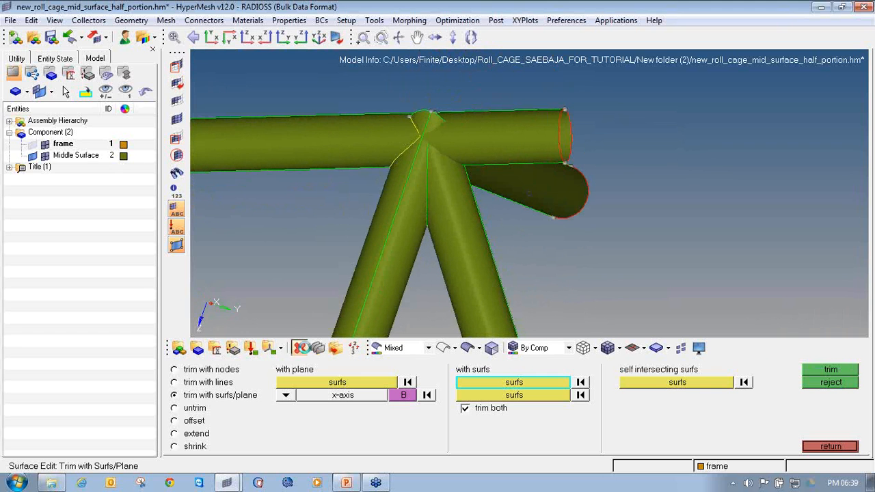
pyautogui.click(300, 348)
pyautogui.click(513, 130)
pyautogui.rightClick(513, 130)
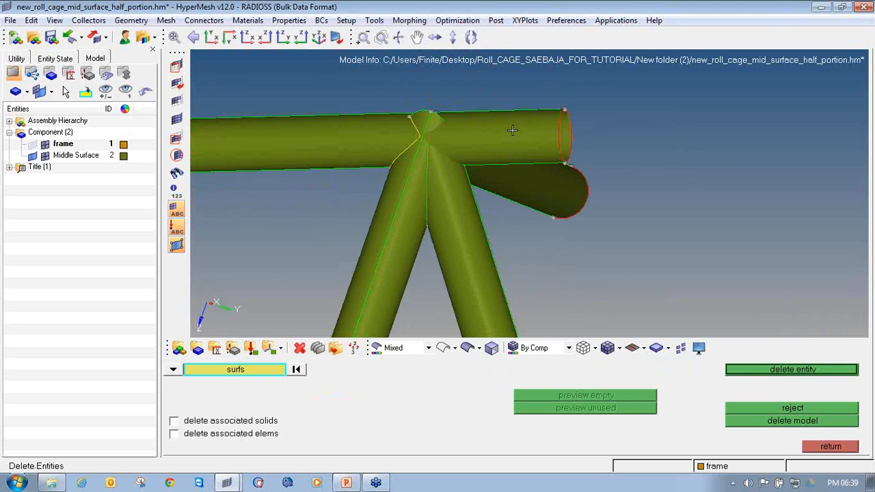
pyautogui.click(561, 136)
pyautogui.keyDown('ctrl'); pyautogui.moveTo(454, 106); pyautogui.dragTo(479, 168); pyautogui.keyUp('ctrl')
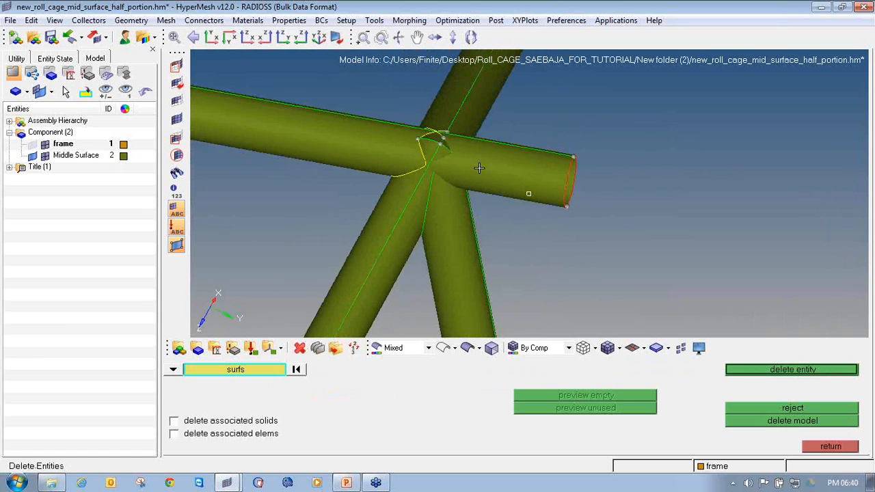
# - Trim the extended tube against the remaining untrimmed surfaces of the crossing tube, with both sides trimmed
pyautogui.hotkey('shift', 'F9')
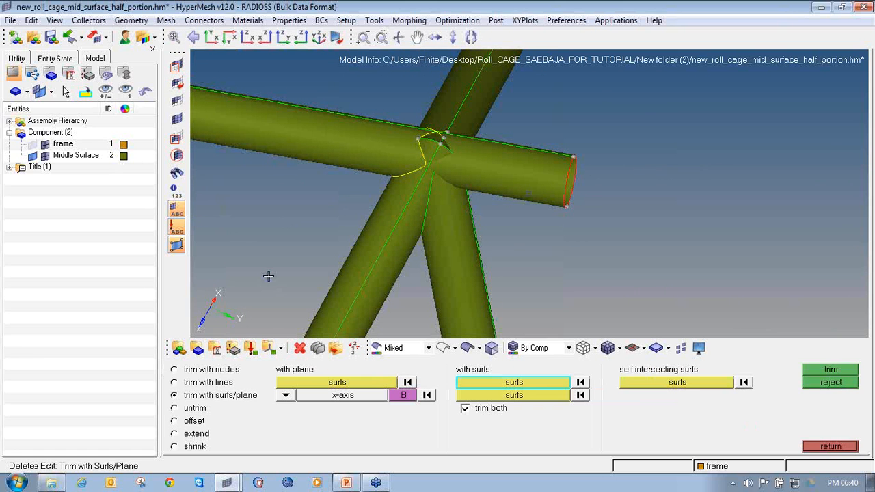
pyautogui.keyDown('ctrl'); pyautogui.moveTo(335, 234); pyautogui.dragTo(265, 267, button='right'); pyautogui.keyUp('ctrl')
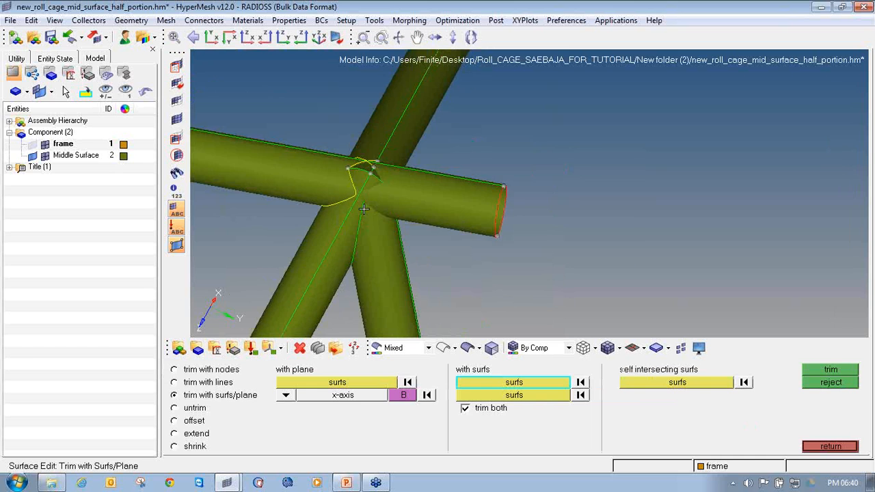
pyautogui.keyDown('ctrl'); pyautogui.scroll(1, 363, 210); pyautogui.keyUp('ctrl')
pyautogui.click(502, 382)
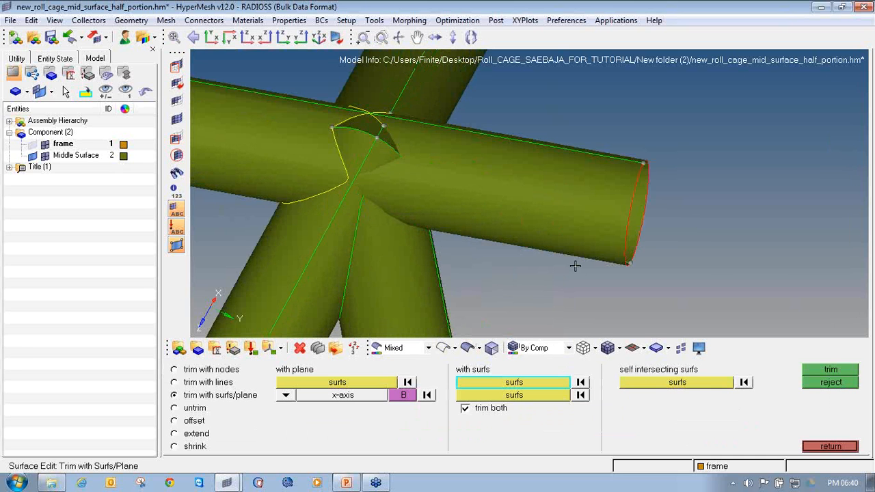
pyautogui.keyDown('shift'); pyautogui.moveTo(664, 264); pyautogui.dragTo(566, 159); pyautogui.keyUp('shift')
pyautogui.click(504, 395)
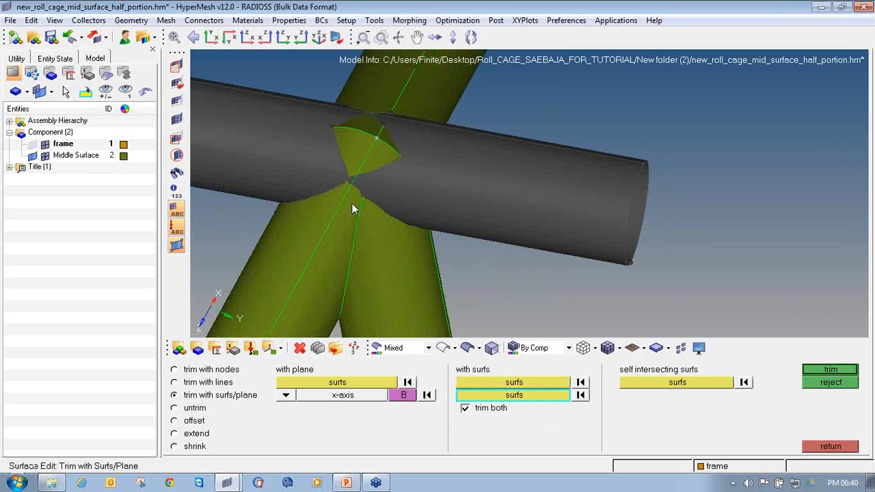
pyautogui.click(353, 210)
pyautogui.click(425, 113)
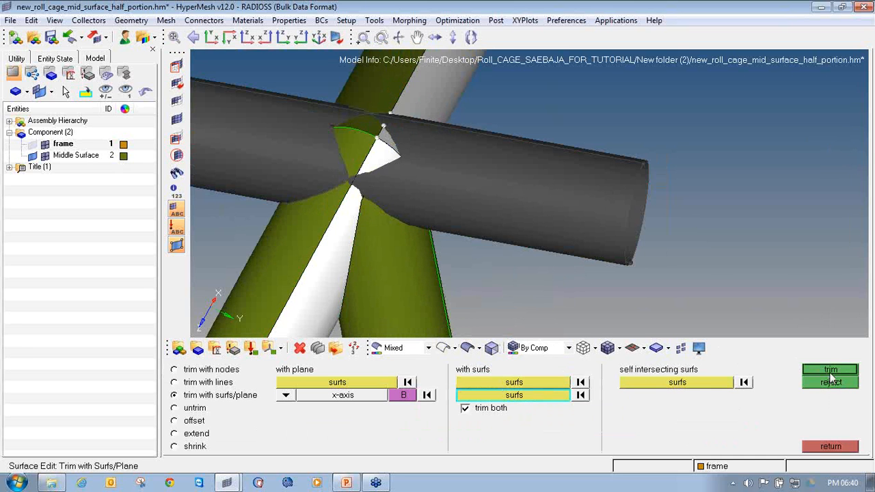
pyautogui.click(829, 372)
pyautogui.click(831, 446)
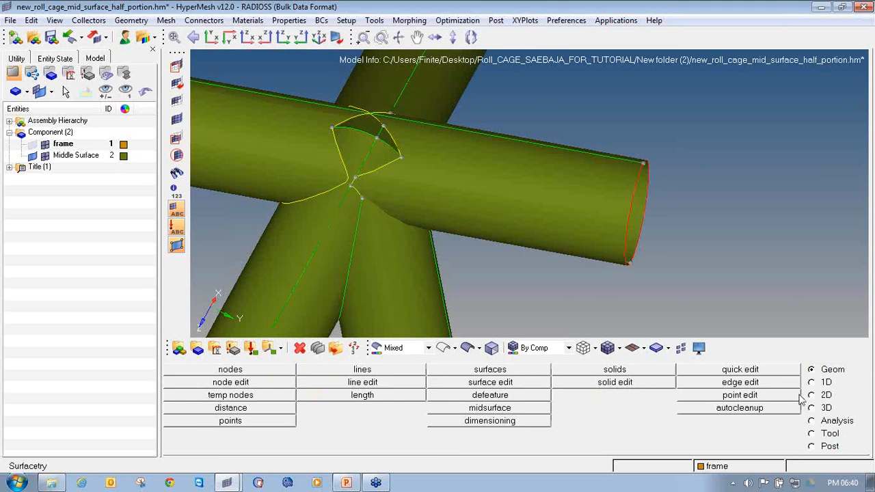
pyautogui.click(299, 348)
pyautogui.click(593, 210)
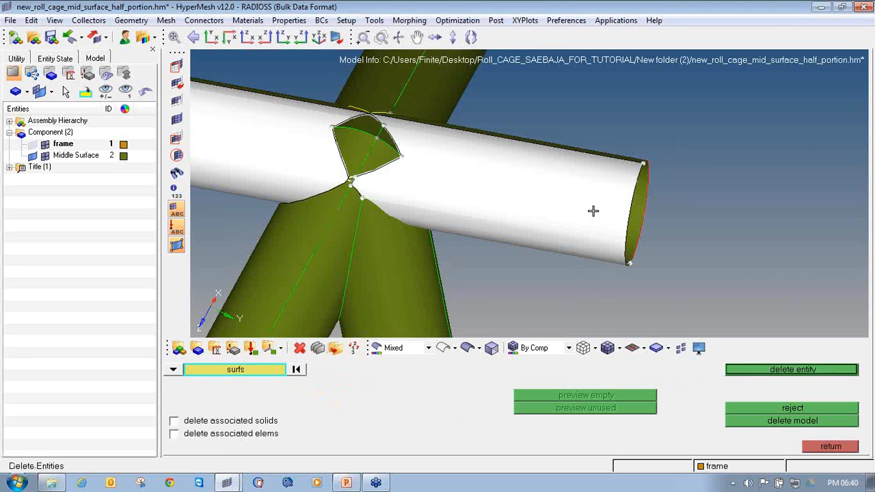
pyautogui.middleClick(594, 217)
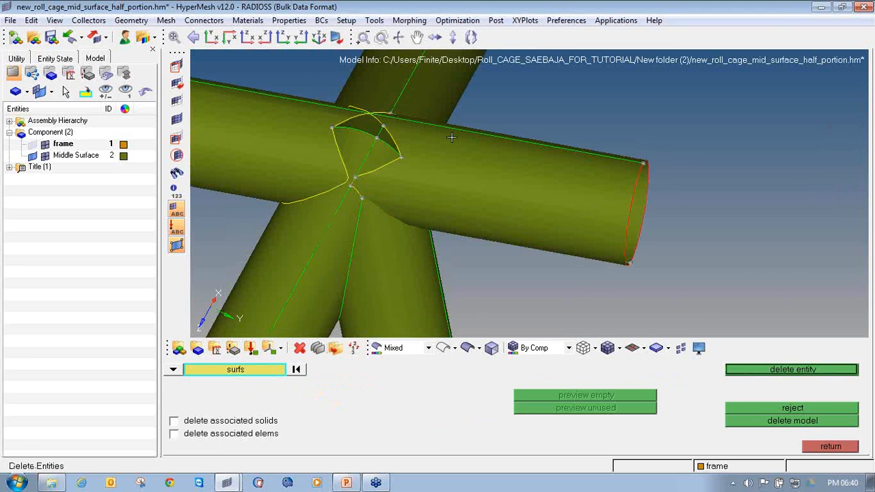
# - Isolate the extended tube by masking its surfaces and reversing the display, and examine its trim lines at the joint
pyautogui.click(174, 65)
pyautogui.click(587, 193)
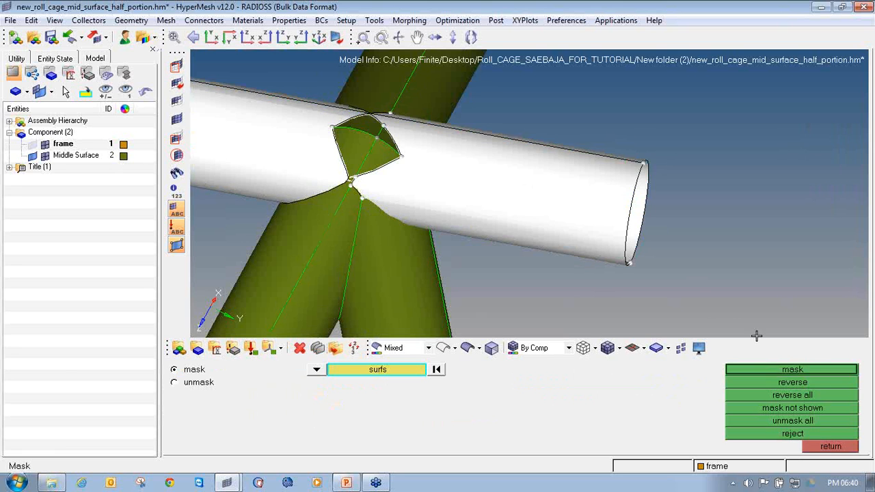
pyautogui.click(777, 370)
pyautogui.click(831, 446)
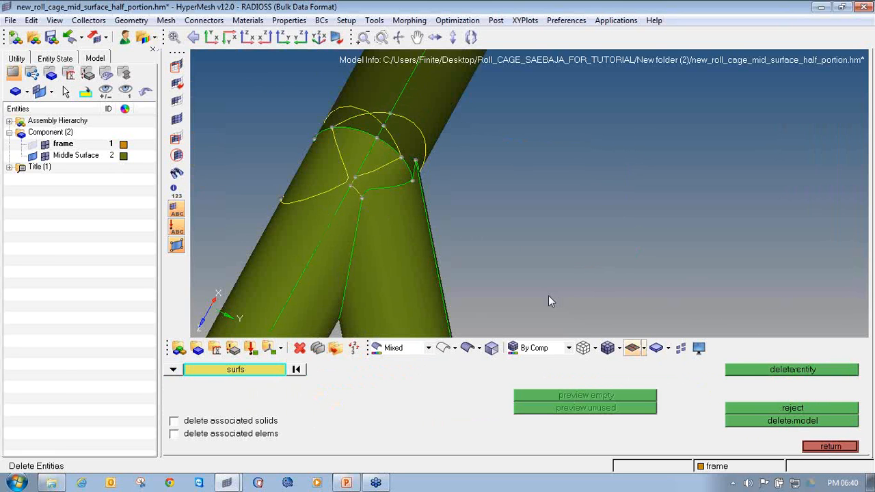
pyautogui.click(177, 65)
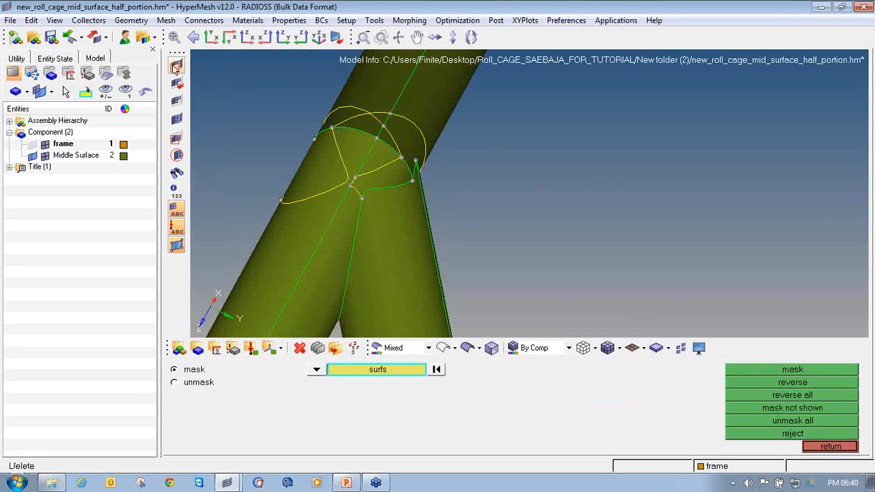
pyautogui.click(791, 381)
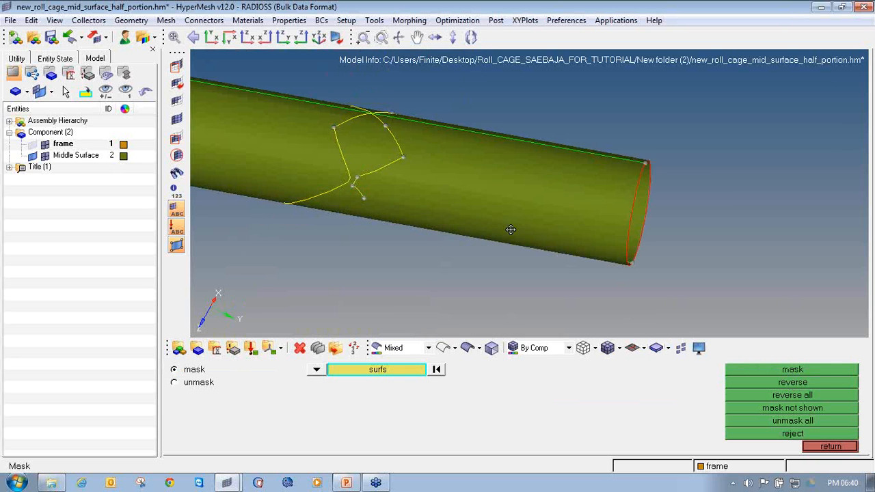
pyautogui.scroll(5, 479, 152)
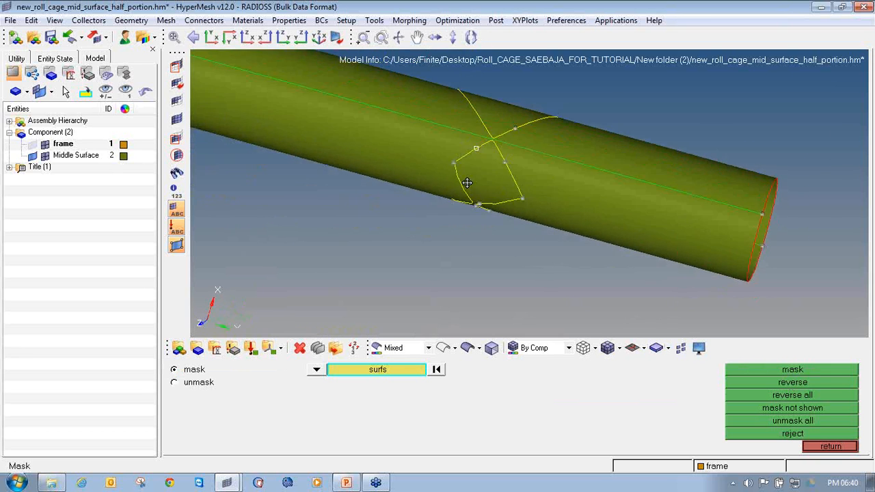
# - Split the extended tube's surface at the joint from the corners of both trim lines to the tube's lengthwise seam line
pyautogui.scroll(-5, 493, 170)
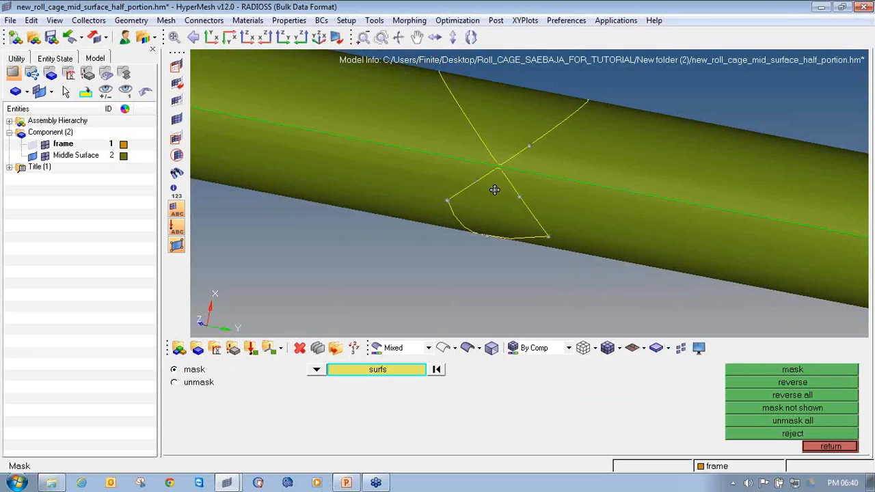
pyautogui.moveTo(494, 189)
pyautogui.keyDown('ctrl'); pyautogui.mouseDown()
pyautogui.moveTo(497, 221)
pyautogui.moveTo(510, 149)
pyautogui.moveTo(500, 207)
pyautogui.moveTo(499, 159)
pyautogui.moveTo(461, 164)
pyautogui.moveTo(501, 197)
pyautogui.moveTo(490, 177)
pyautogui.mouseUp(); pyautogui.keyUp('ctrl')
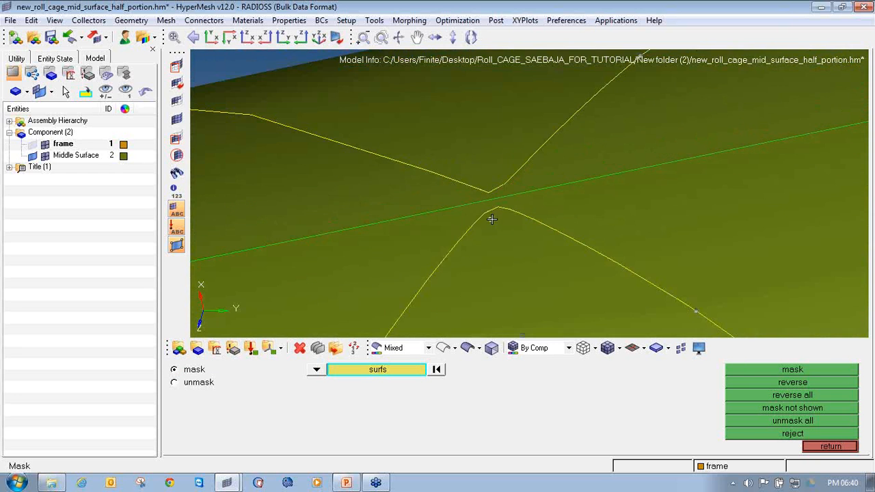
pyautogui.keyDown('ctrl'); pyautogui.moveTo(492, 219); pyautogui.dragTo(440, 223); pyautogui.keyUp('ctrl')
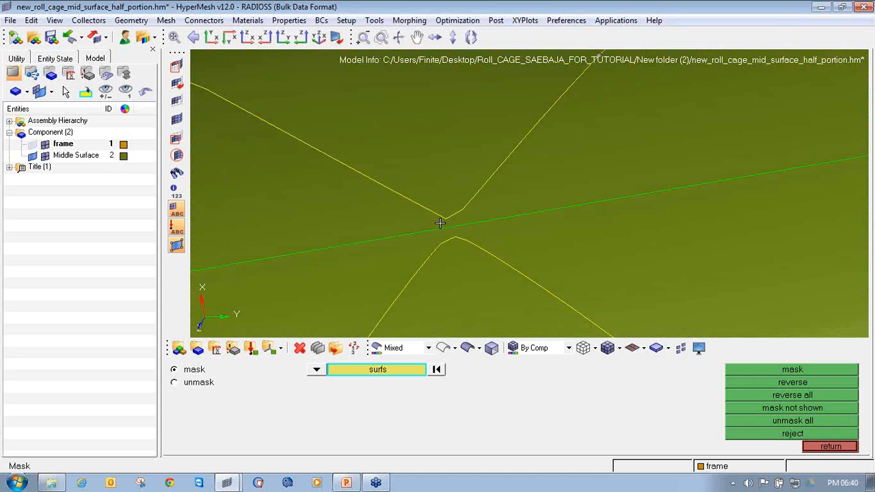
pyautogui.press('F11')
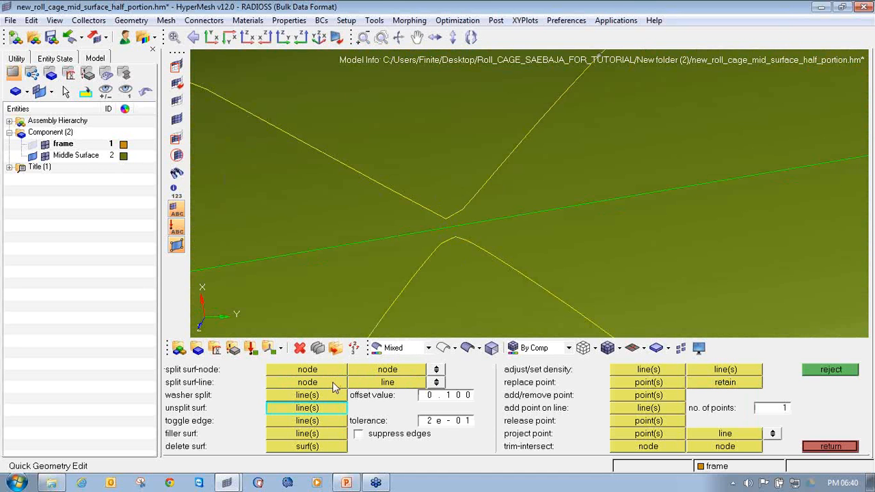
pyautogui.click(274, 385)
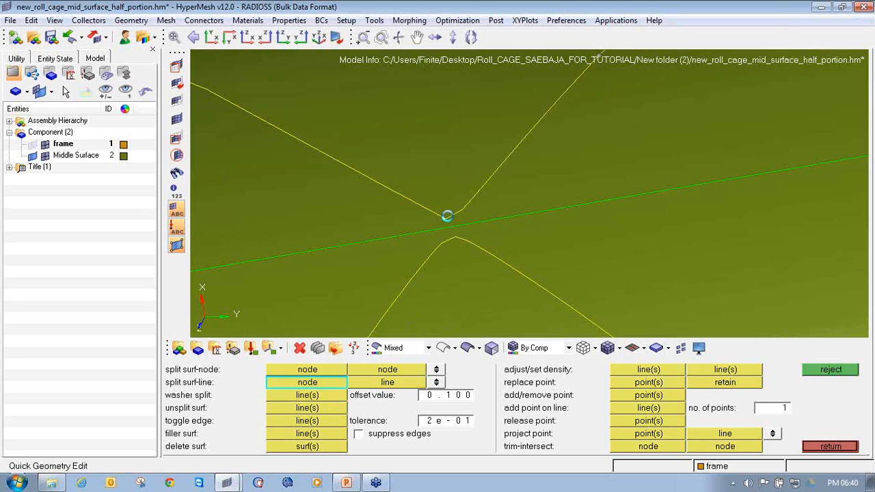
pyautogui.click(447, 218)
pyautogui.click(448, 224)
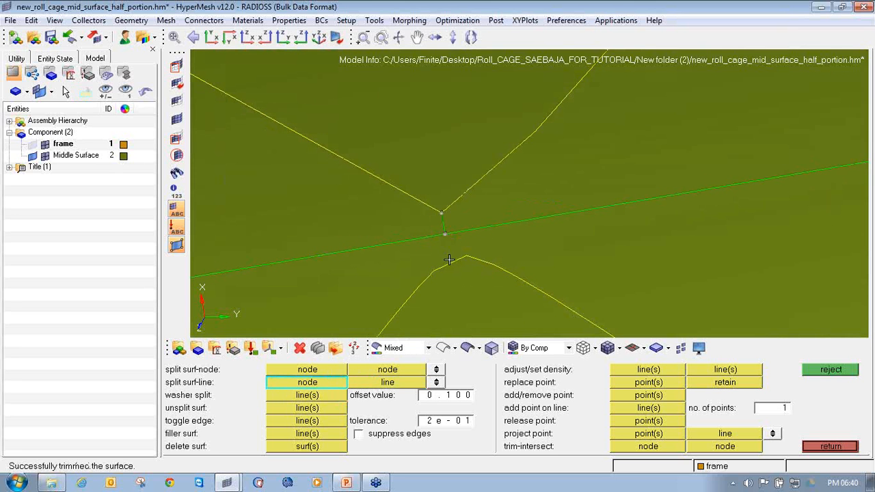
pyautogui.click(451, 264)
pyautogui.click(446, 234)
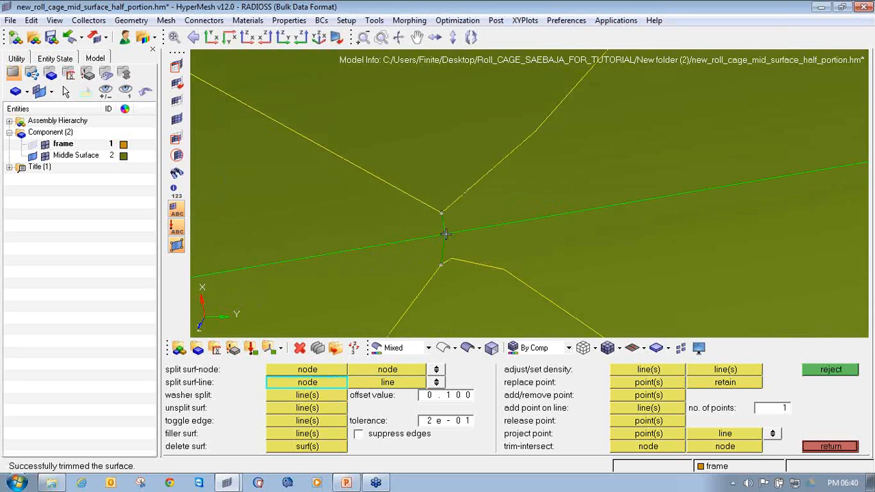
# - Delete the extended tube's excess surfaces beyond the trim lines at the joint
pyautogui.scroll(-5, 458, 244)
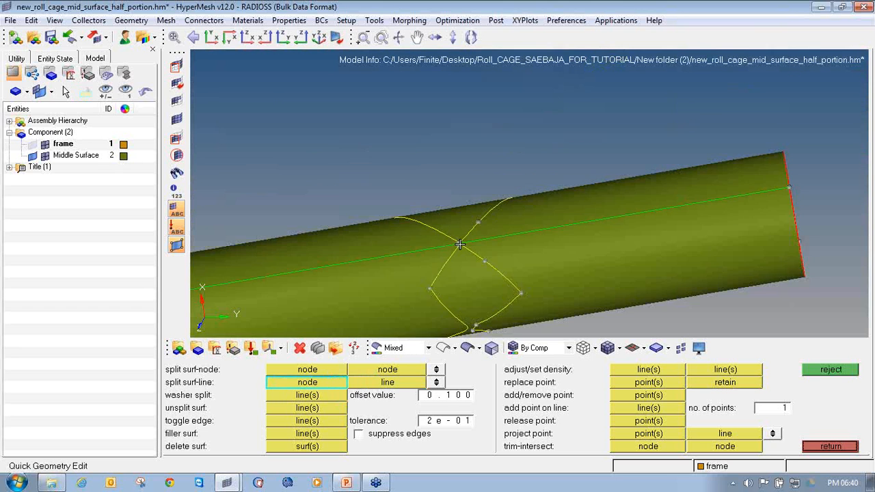
pyautogui.press('F2')
pyautogui.click(592, 244)
pyautogui.click(594, 231)
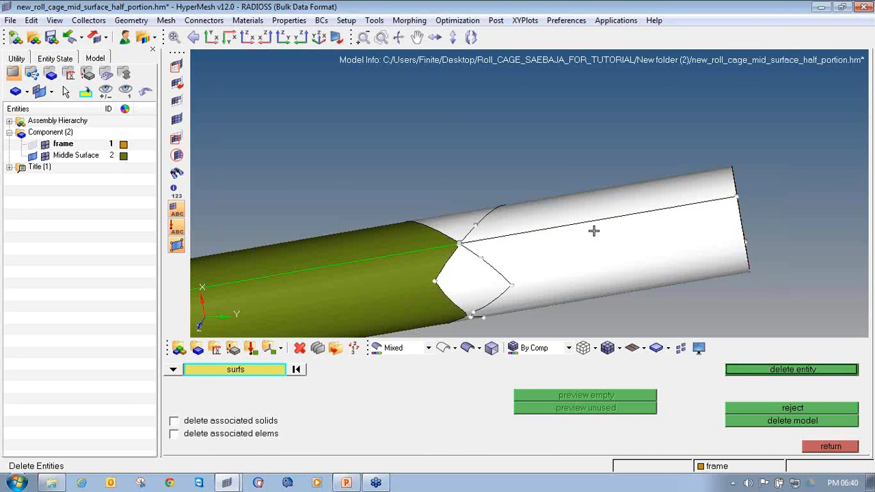
pyautogui.middleClick(597, 245)
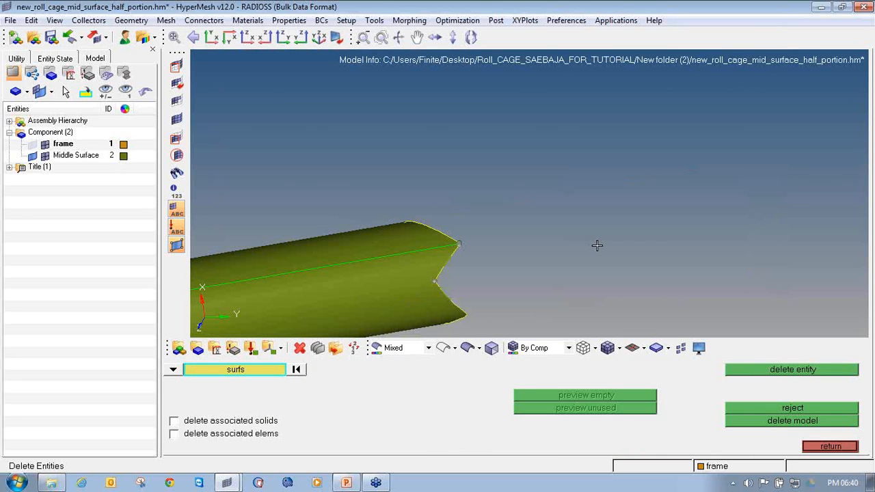
# - Unmask the surfaces adjacent to the shortened tube and examine the corner where its seam meets the joint
pyautogui.click(176, 120)
pyautogui.moveTo(557, 243)
pyautogui.keyDown('ctrl'); pyautogui.mouseDown()
pyautogui.moveTo(596, 227)
pyautogui.moveTo(541, 225)
pyautogui.moveTo(473, 191)
pyautogui.moveTo(518, 185)
pyautogui.moveTo(522, 236)
pyautogui.moveTo(421, 230)
pyautogui.mouseUp(); pyautogui.keyUp('ctrl')
pyautogui.keyDown('ctrl'); pyautogui.scroll(-3, 421, 230); pyautogui.keyUp('ctrl')
pyautogui.keyDown('ctrl'); pyautogui.scroll(4, 437, 217); pyautogui.keyUp('ctrl')
pyautogui.scroll(3, 437, 216)
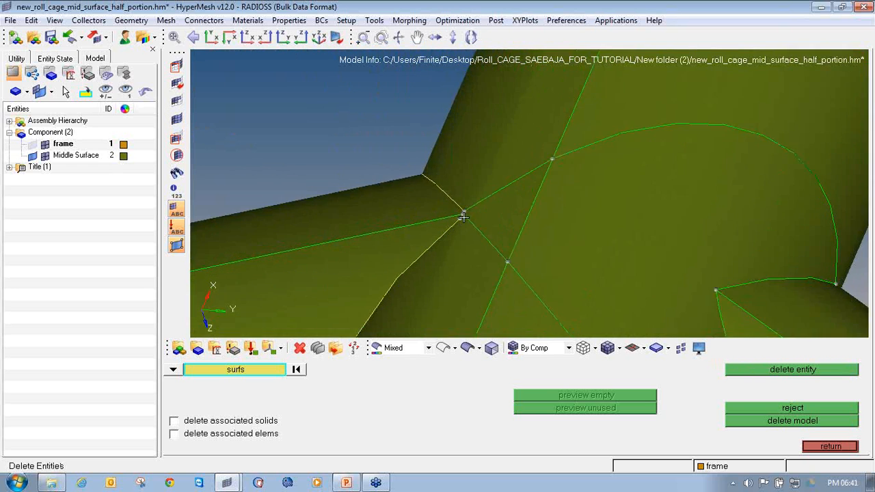
pyautogui.scroll(-3, 550, 224)
pyautogui.keyDown('ctrl'); pyautogui.moveTo(550, 224); pyautogui.dragTo(320, 236); pyautogui.keyUp('ctrl')
pyautogui.scroll(6, 540, 231)
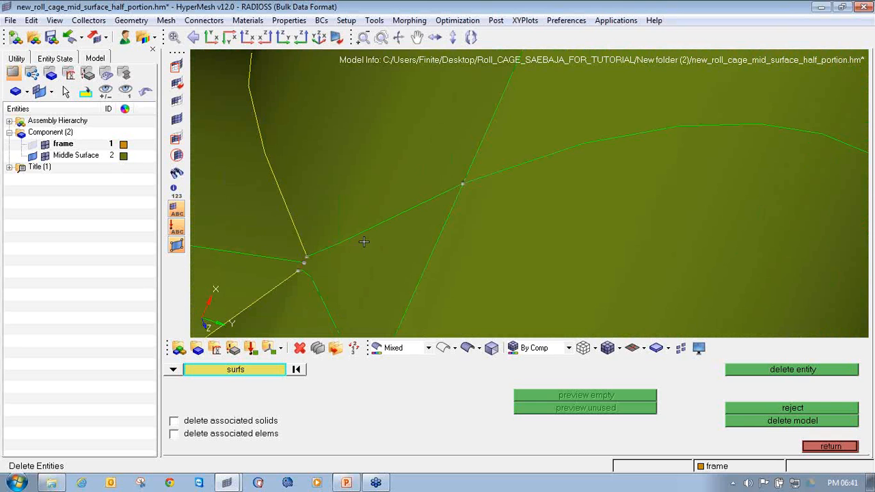
# - Trim the narrow joint surface with the two short edge lines at the tube corner, normal to the surface
pyautogui.press('Escape')
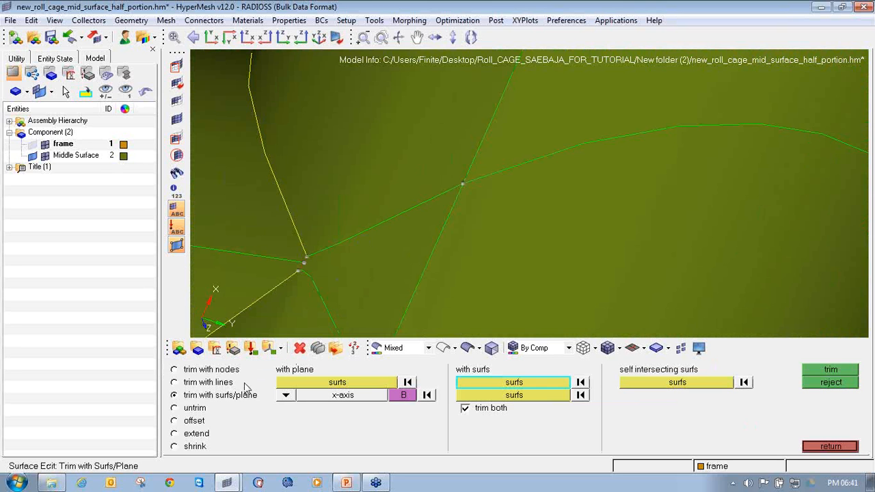
pyautogui.click(205, 382)
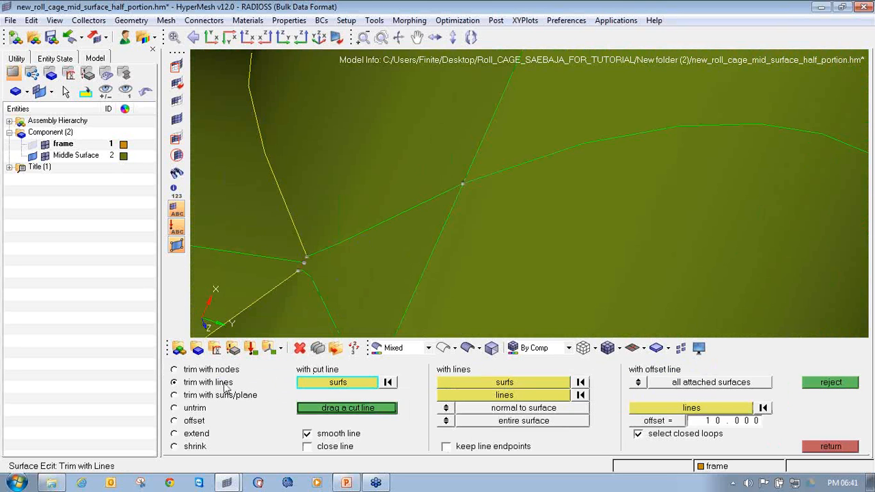
pyautogui.click(456, 383)
pyautogui.click(376, 281)
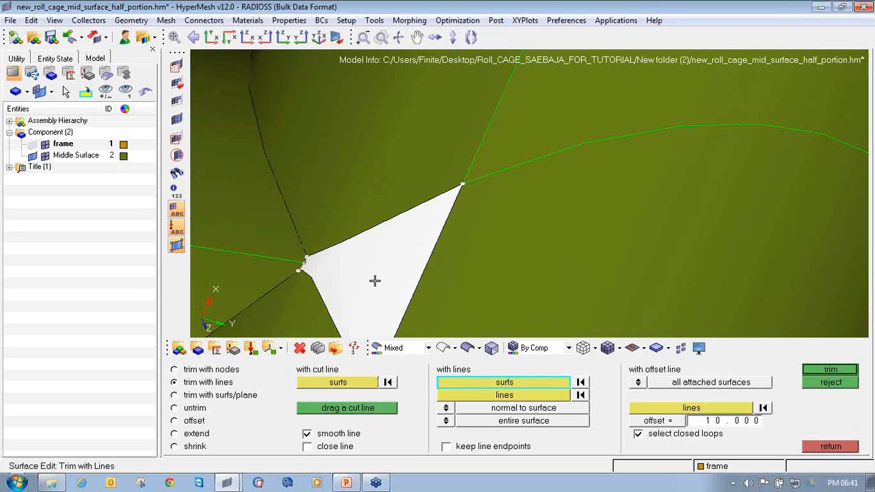
pyautogui.click(504, 396)
pyautogui.scroll(5, 283, 259)
pyautogui.click(324, 273)
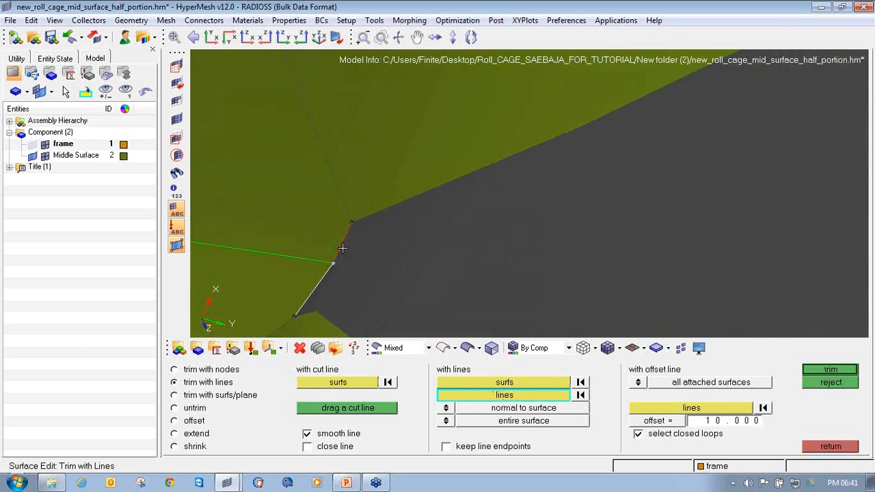
pyautogui.click(833, 369)
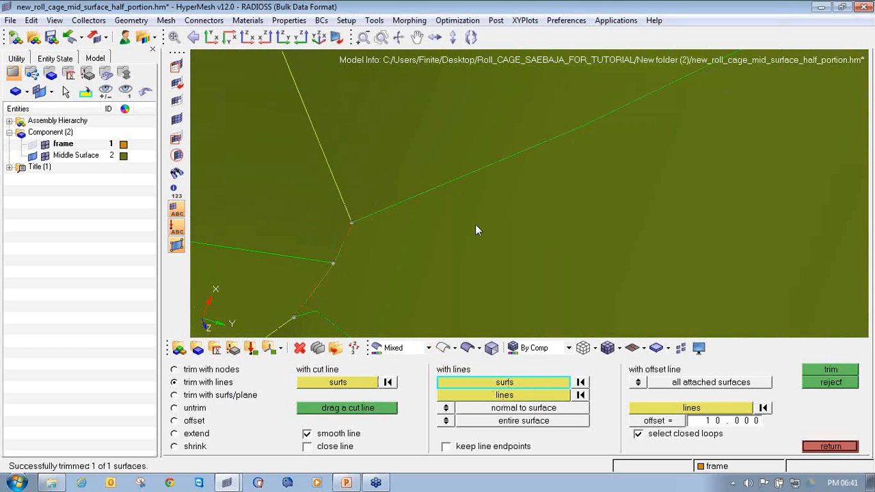
# - Mask the four tubes meeting at the joint and its outer surface patches to isolate the internal leftover surfaces
pyautogui.scroll(3, 475, 224)
pyautogui.keyDown('ctrl'); pyautogui.scroll(-5, 473, 225); pyautogui.keyUp('ctrl')
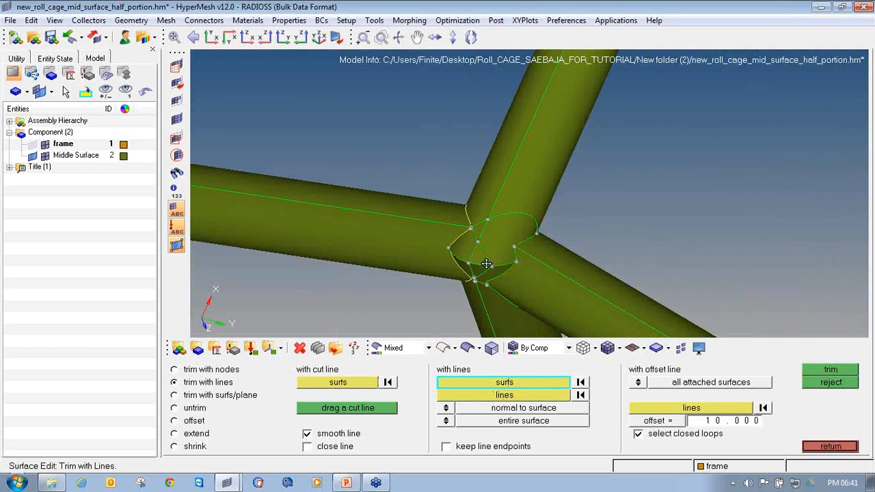
pyautogui.keyDown('ctrl'); pyautogui.moveTo(487, 264); pyautogui.dragTo(517, 228); pyautogui.keyUp('ctrl')
pyautogui.keyDown('ctrl'); pyautogui.moveTo(517, 228); pyautogui.dragTo(481, 217, button='right'); pyautogui.keyUp('ctrl')
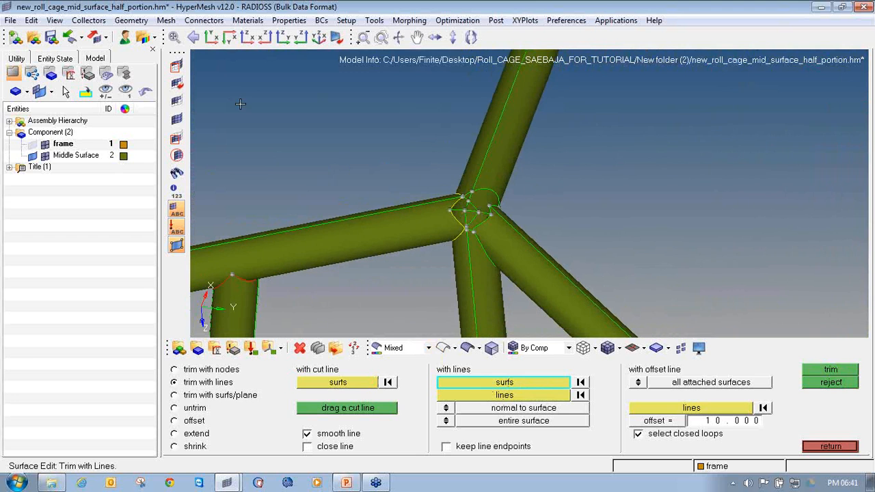
pyautogui.click(180, 64)
pyautogui.keyDown('shift'); pyautogui.moveTo(364, 259); pyautogui.dragTo(319, 224); pyautogui.keyUp('shift')
pyautogui.keyDown('shift'); pyautogui.moveTo(552, 143); pyautogui.dragTo(451, 109); pyautogui.keyUp('shift')
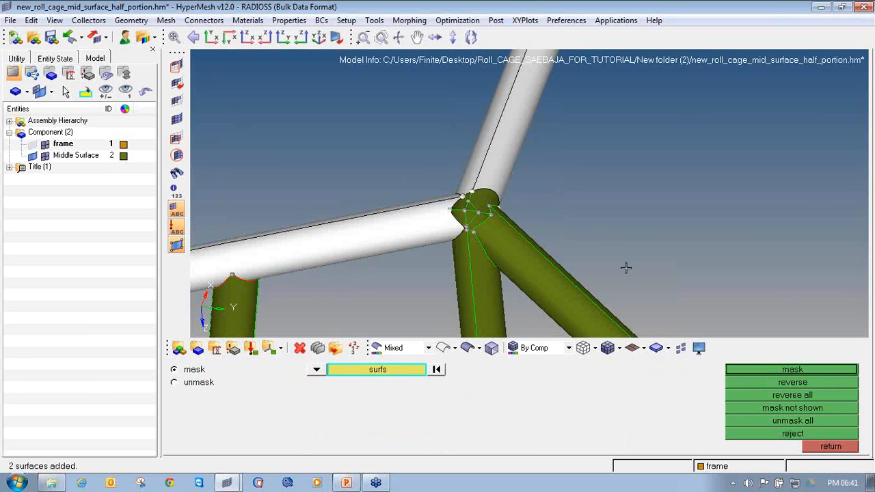
pyautogui.keyDown('shift'); pyautogui.moveTo(627, 268); pyautogui.dragTo(562, 315); pyautogui.keyUp('shift')
pyautogui.keyDown('ctrl'); pyautogui.moveTo(501, 258); pyautogui.dragTo(467, 184, button='right'); pyautogui.keyUp('ctrl')
pyautogui.keyDown('shift'); pyautogui.moveTo(505, 296); pyautogui.dragTo(401, 263); pyautogui.keyUp('shift')
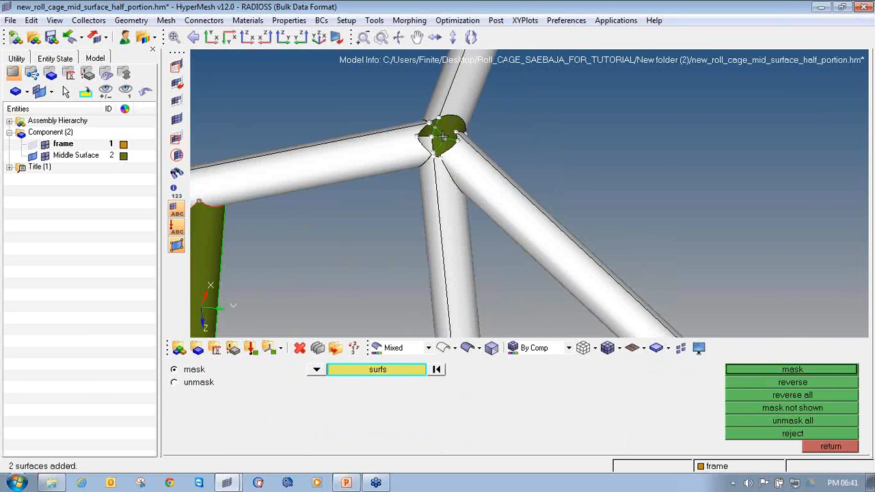
pyautogui.scroll(6, 443, 136)
pyautogui.click(441, 134)
pyautogui.click(488, 176)
pyautogui.click(493, 149)
pyautogui.click(513, 124)
pyautogui.click(466, 89)
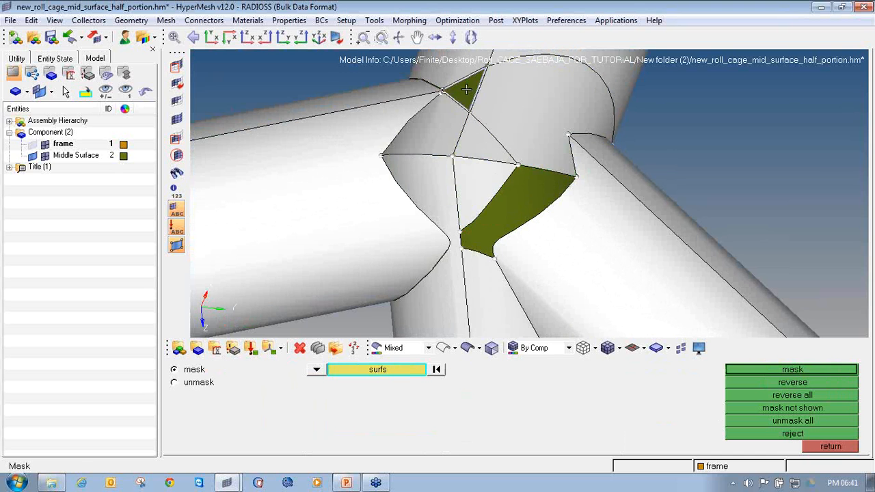
pyautogui.click(531, 184)
pyautogui.keyDown('ctrl'); pyautogui.moveTo(639, 164); pyautogui.dragTo(482, 232); pyautogui.keyUp('ctrl')
pyautogui.keyDown('ctrl'); pyautogui.moveTo(547, 190); pyautogui.dragTo(469, 195); pyautogui.keyUp('ctrl')
pyautogui.click(772, 369)
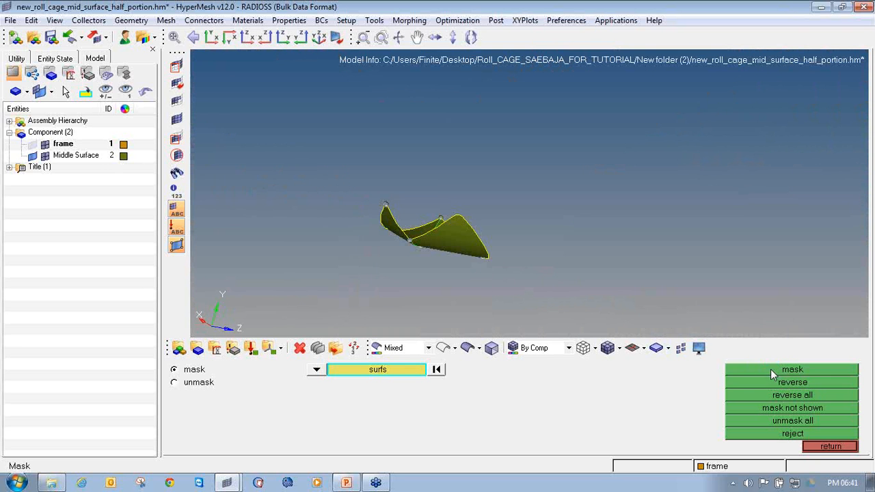
# - Delete the isolated internal surfaces at the joint and unmask the adjacent surfaces
pyautogui.click(300, 348)
pyautogui.keyDown('shift'); pyautogui.moveTo(550, 272); pyautogui.dragTo(322, 182); pyautogui.keyUp('shift')
pyautogui.click(785, 372)
pyautogui.click(186, 123)
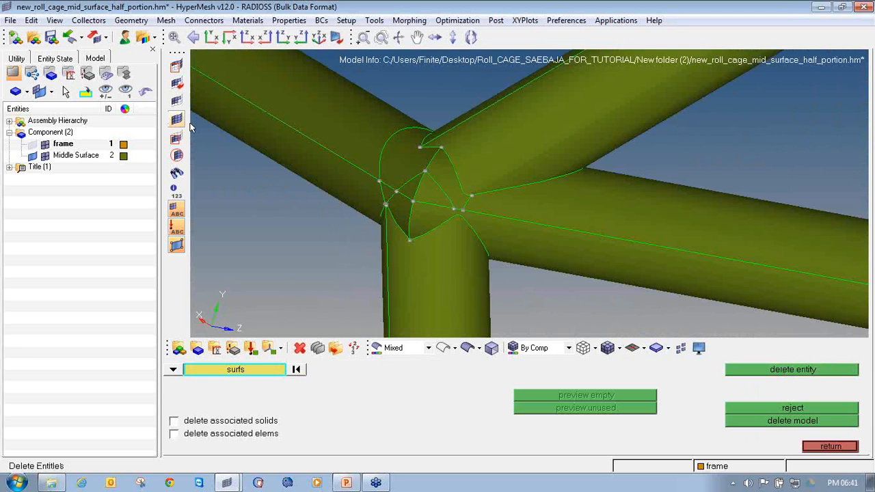
# - Unsplit the unneeded trim edges crossing the tube surface at the joint
pyautogui.keyDown('ctrl'); pyautogui.moveTo(404, 231); pyautogui.dragTo(429, 240); pyautogui.keyUp('ctrl')
pyautogui.press('F11')
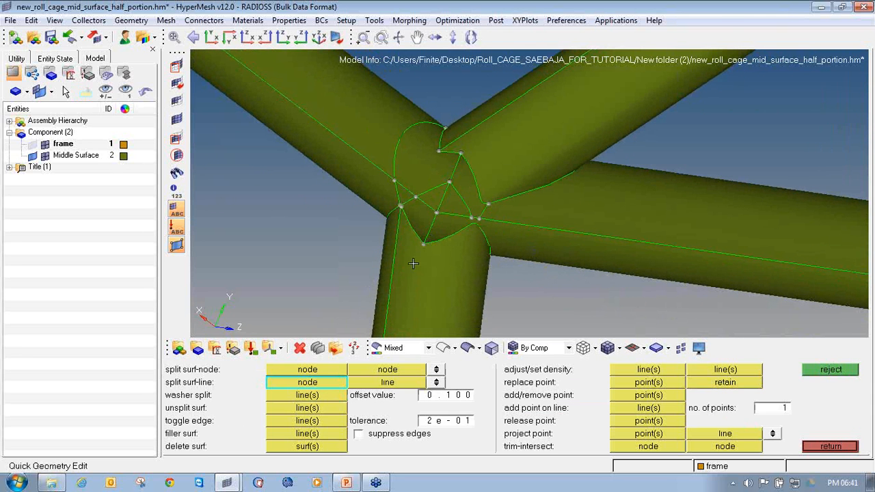
pyautogui.click(328, 409)
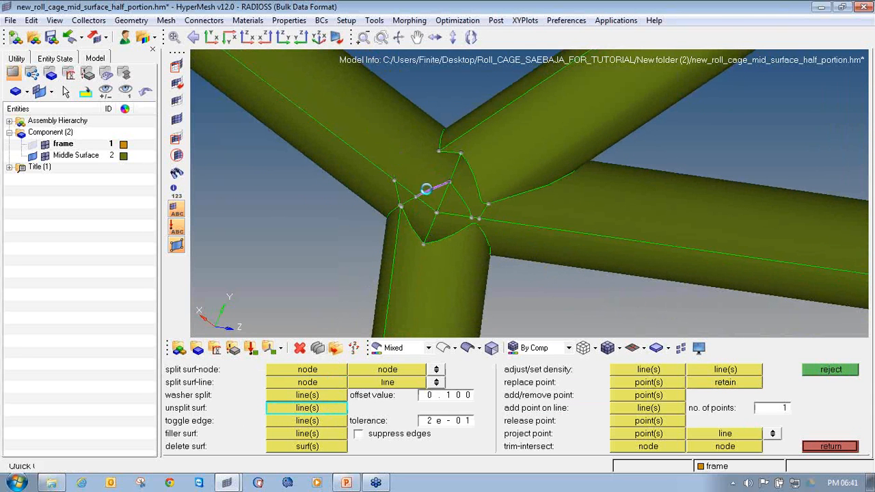
pyautogui.scroll(2, 390, 198)
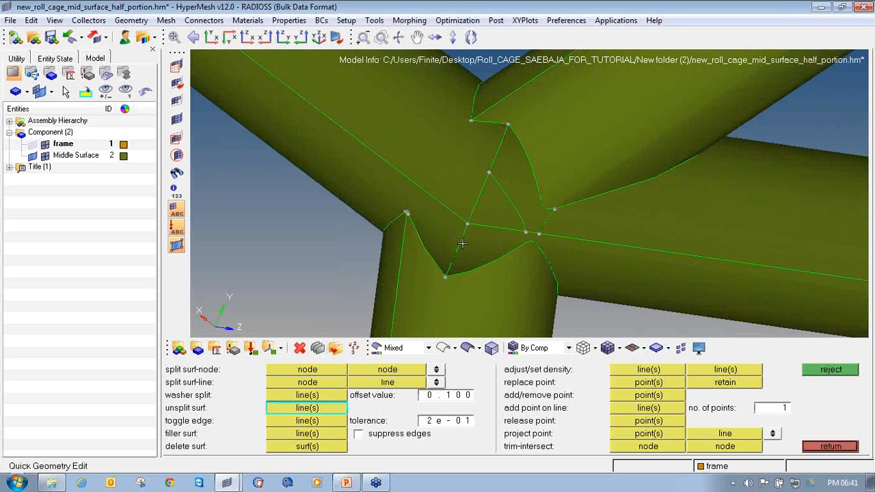
# - Toggle the two short free edges at the tube corner with a 2e-01 tolerance to stitch them
pyautogui.keyDown('ctrl'); pyautogui.moveTo(551, 224); pyautogui.dragTo(550, 175); pyautogui.keyUp('ctrl')
pyautogui.scroll(6, 551, 178)
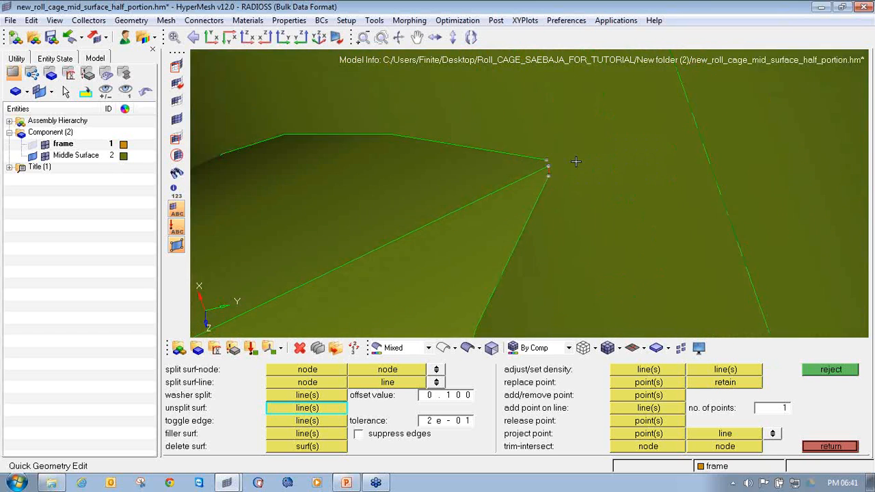
pyautogui.click(281, 422)
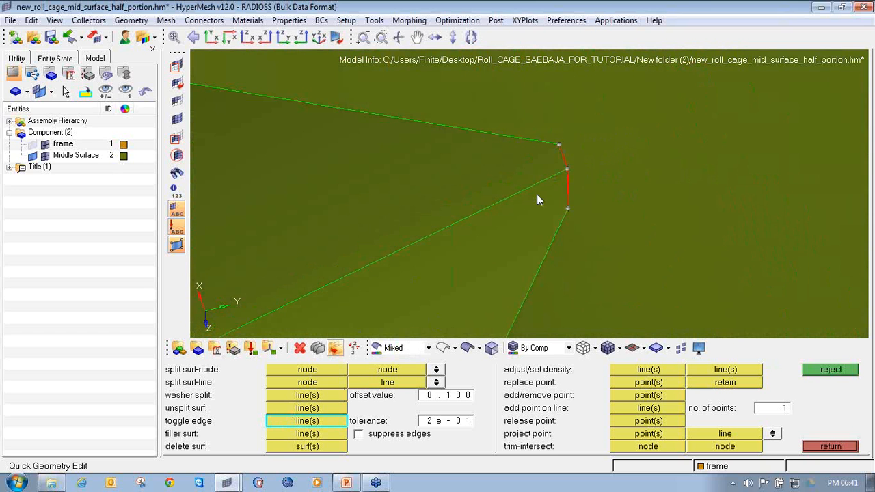
pyautogui.click(564, 192)
pyautogui.scroll(-5, 540, 166)
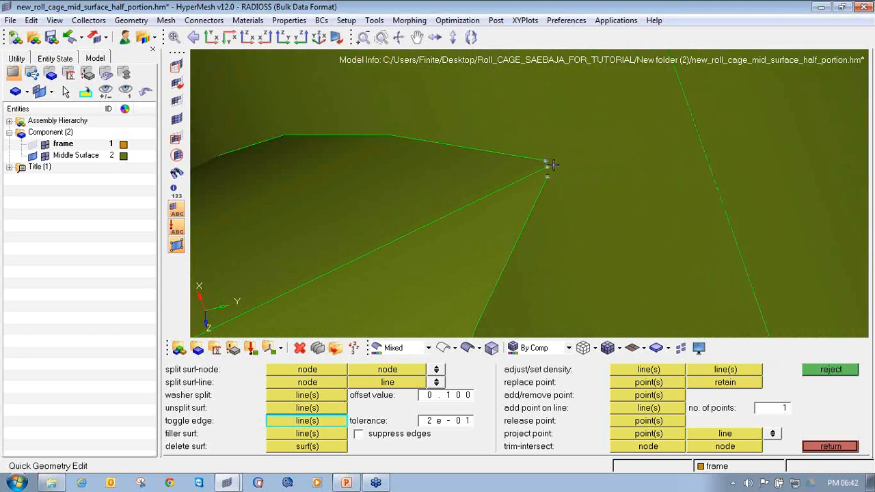
pyautogui.scroll(5, 541, 167)
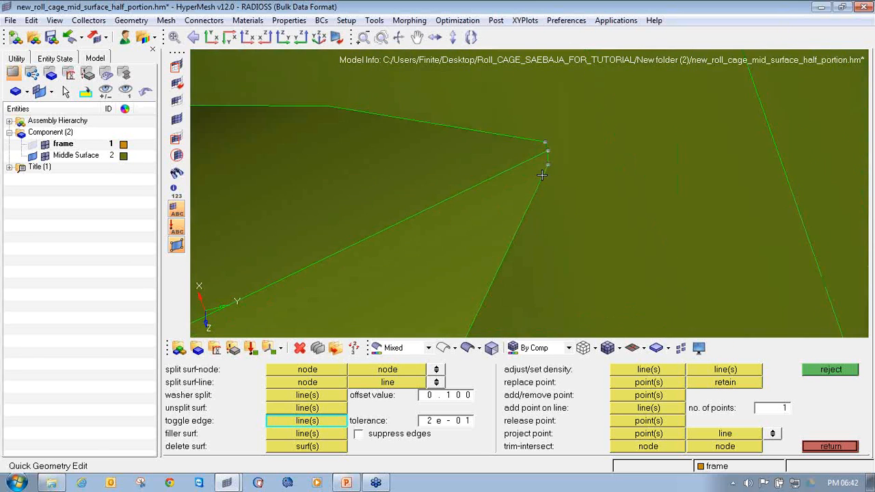
# - Replace the two outer points at the tube corner, retaining the middle point on the seam line
pyautogui.click(632, 397)
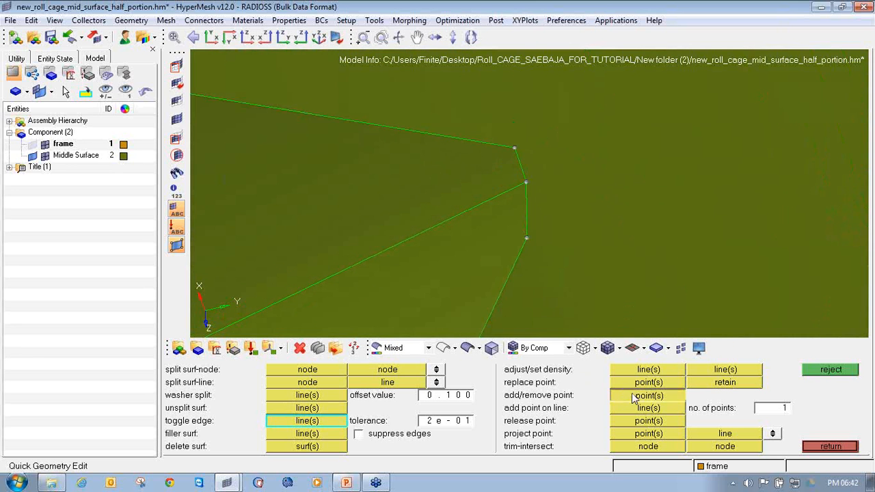
pyautogui.click(632, 385)
pyautogui.click(527, 240)
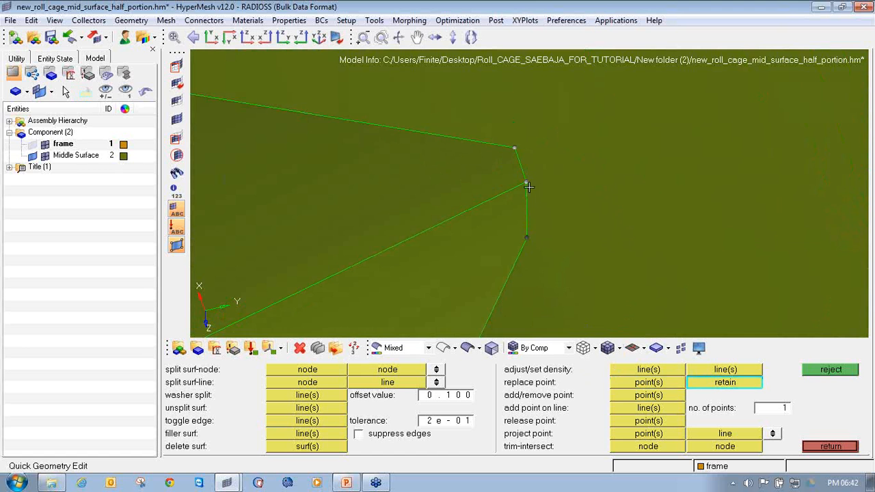
pyautogui.click(526, 180)
pyautogui.click(518, 149)
pyautogui.click(526, 182)
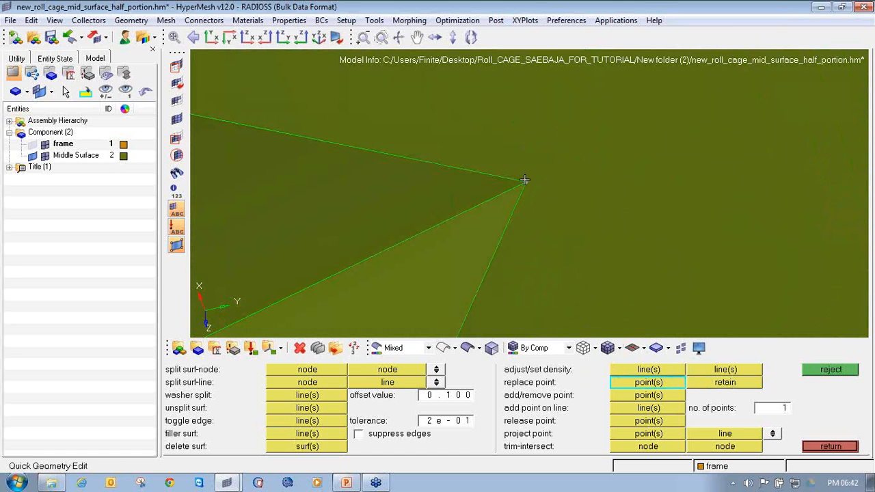
pyautogui.scroll(-5, 525, 191)
pyautogui.scroll(5, 510, 202)
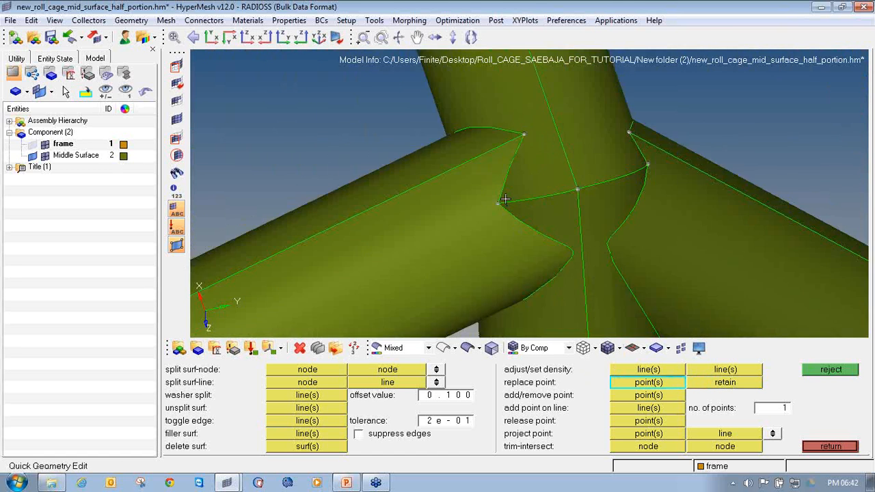
# - Replace the stray point beside the seam line at the tube joint, retaining the adjacent point on the seam
pyautogui.keyDown('ctrl'); pyautogui.scroll(-4, 541, 184); pyautogui.keyUp('ctrl')
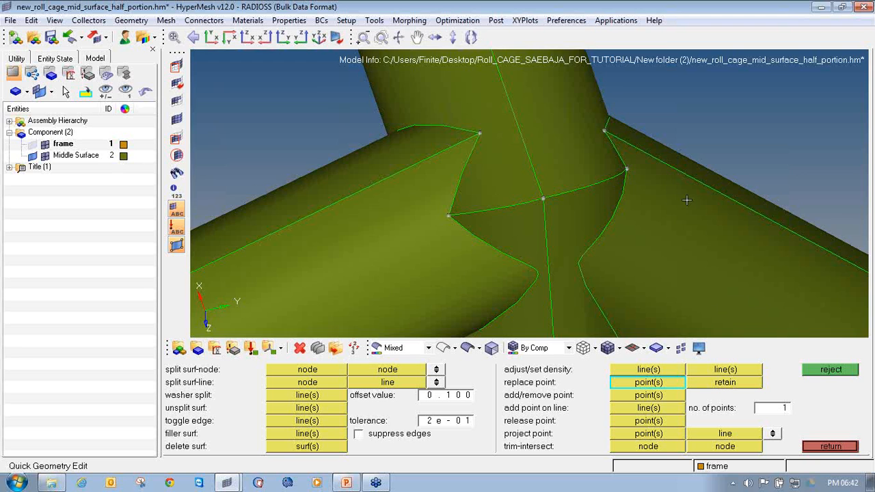
pyautogui.keyDown('ctrl'); pyautogui.moveTo(686, 199); pyautogui.dragTo(580, 200); pyautogui.keyUp('ctrl')
pyautogui.moveTo(464, 168)
pyautogui.keyDown('ctrl'); pyautogui.mouseDown()
pyautogui.moveTo(527, 176)
pyautogui.moveTo(453, 153)
pyautogui.moveTo(481, 171)
pyautogui.mouseUp(); pyautogui.keyUp('ctrl')
pyautogui.keyDown('ctrl'); pyautogui.scroll(5, 481, 171); pyautogui.keyUp('ctrl')
pyautogui.click(459, 177)
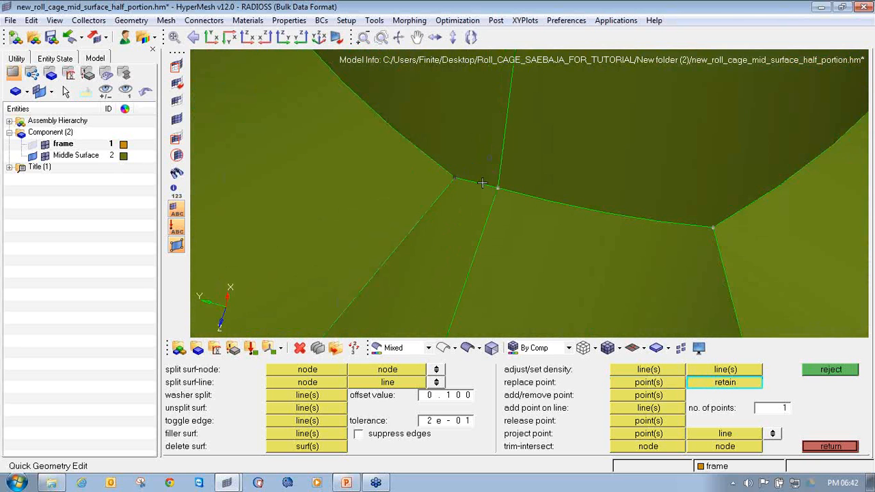
pyautogui.click(499, 185)
pyautogui.keyDown('ctrl'); pyautogui.scroll(-5, 499, 188); pyautogui.keyUp('ctrl')
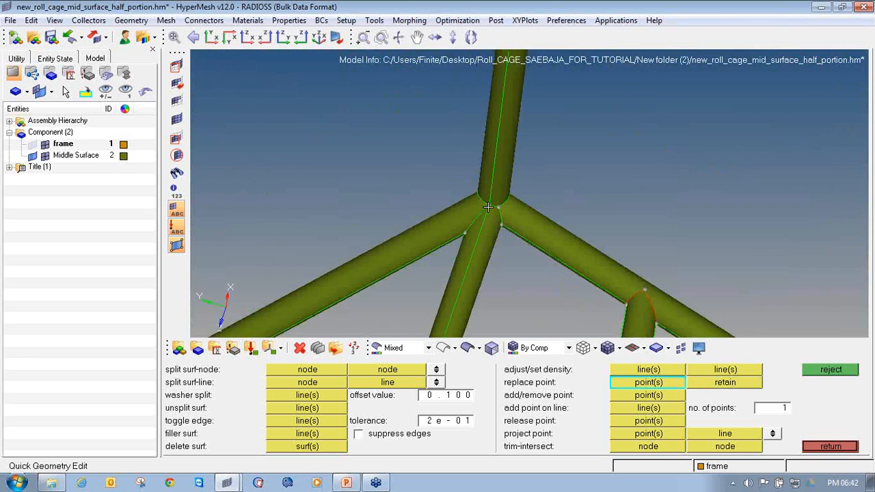
# - Inspect the cleaned joint in wireframe and shaded display, and look over the neighbouring frame joints
pyautogui.moveTo(597, 205)
pyautogui.keyDown('ctrl'); pyautogui.mouseDown()
pyautogui.moveTo(475, 199)
pyautogui.moveTo(465, 174)
pyautogui.moveTo(473, 180)
pyautogui.moveTo(424, 187)
pyautogui.moveTo(432, 193)
pyautogui.moveTo(418, 211)
pyautogui.moveTo(416, 240)
pyautogui.mouseUp(); pyautogui.keyUp('ctrl')
pyautogui.click(444, 348)
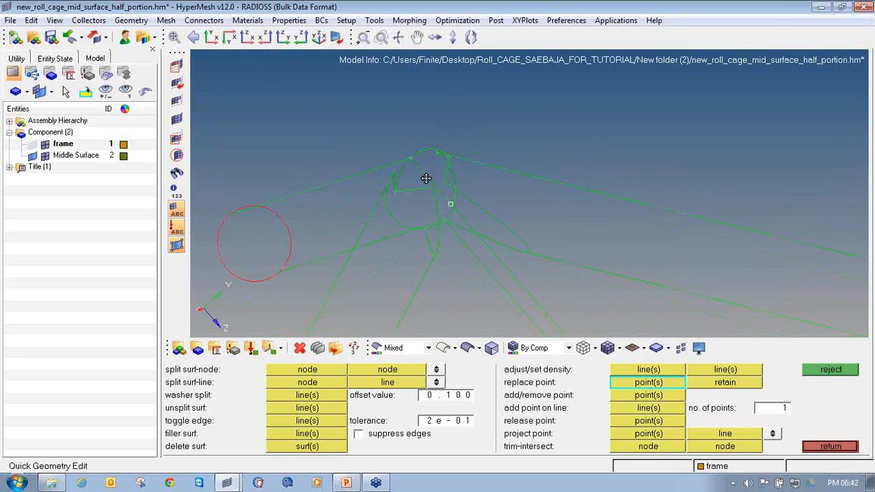
pyautogui.keyDown('ctrl'); pyautogui.moveTo(426, 177); pyautogui.dragTo(397, 188); pyautogui.keyUp('ctrl')
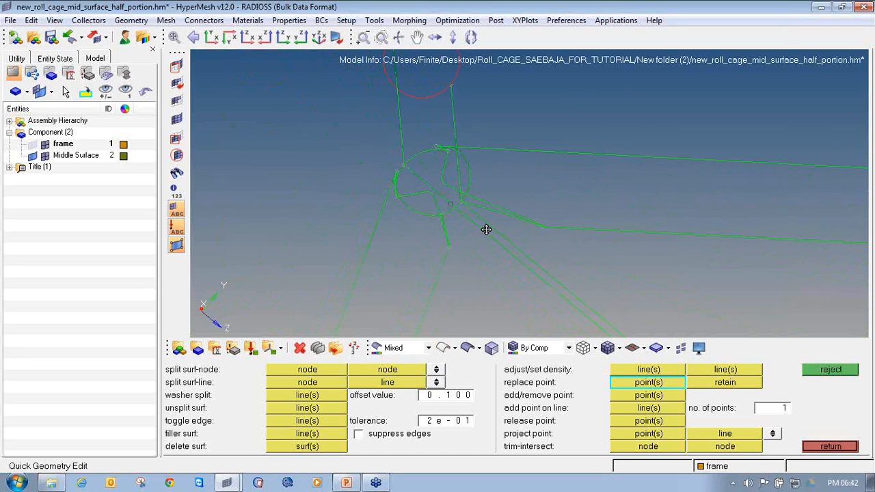
pyautogui.keyDown('ctrl'); pyautogui.moveTo(486, 230); pyautogui.dragTo(495, 175); pyautogui.keyUp('ctrl')
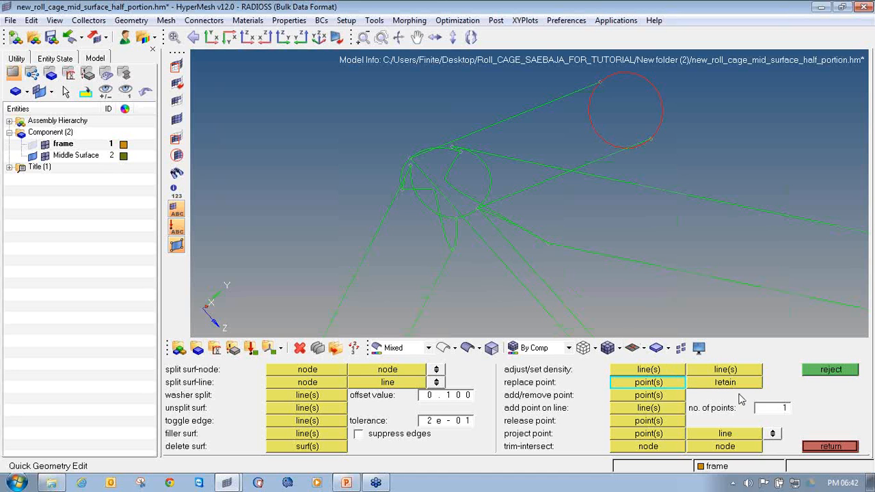
pyautogui.press('F2')
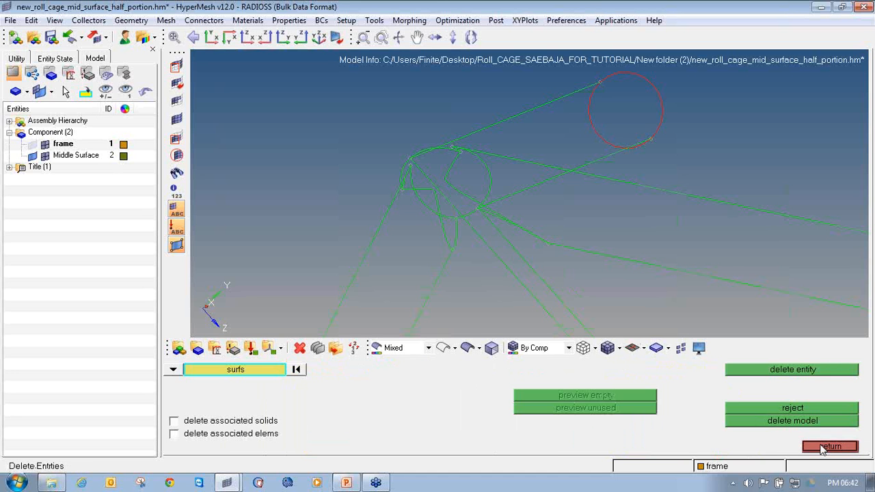
pyautogui.click(826, 447)
pyautogui.click(468, 349)
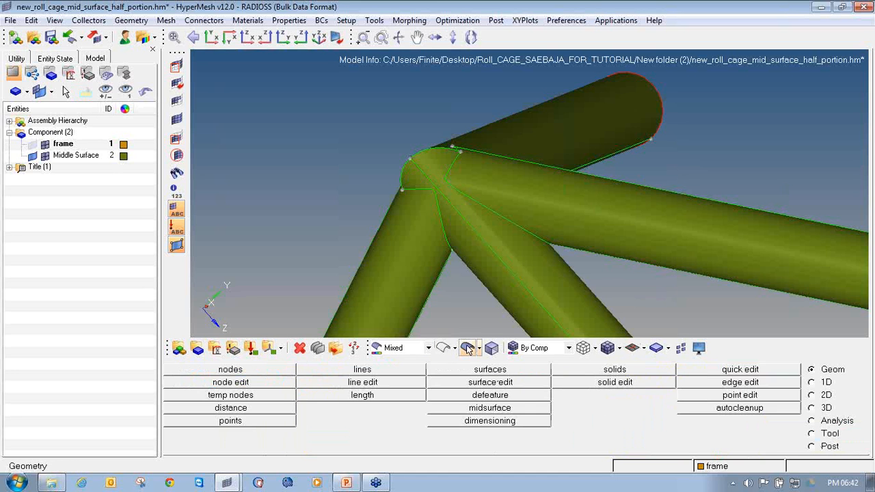
pyautogui.scroll(-6, 345, 184)
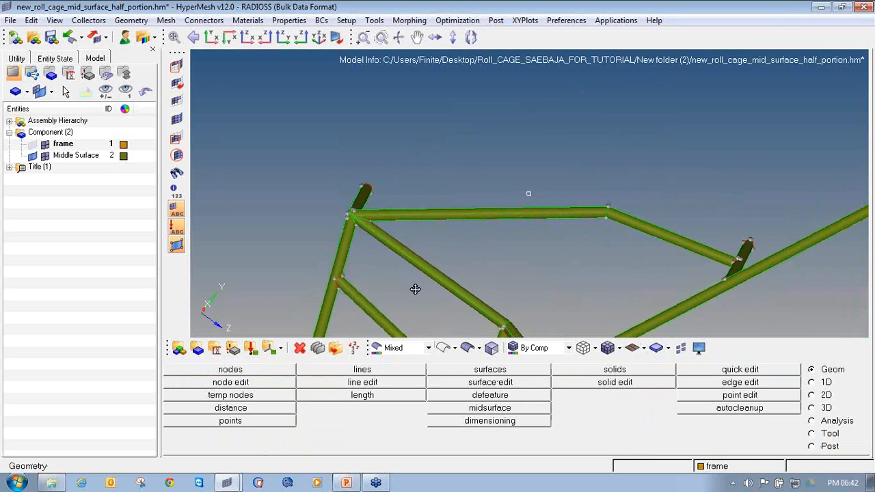
pyautogui.scroll(-5, 415, 289)
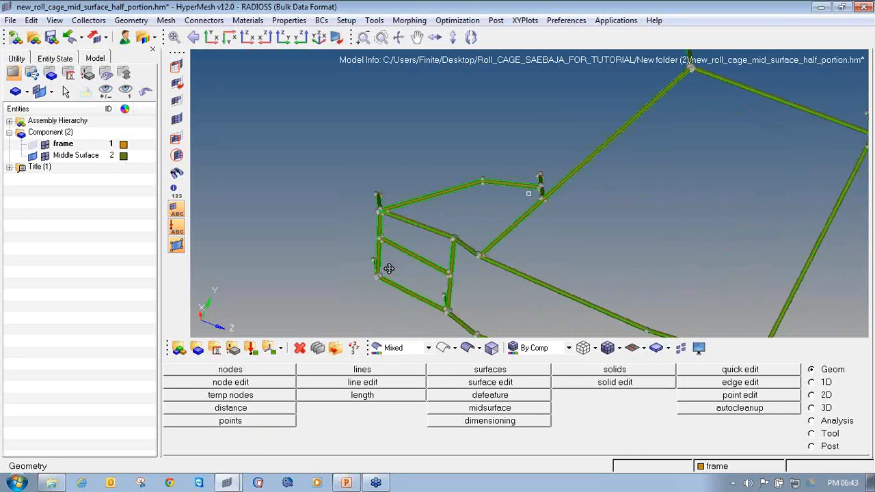
pyautogui.scroll(6, 389, 269)
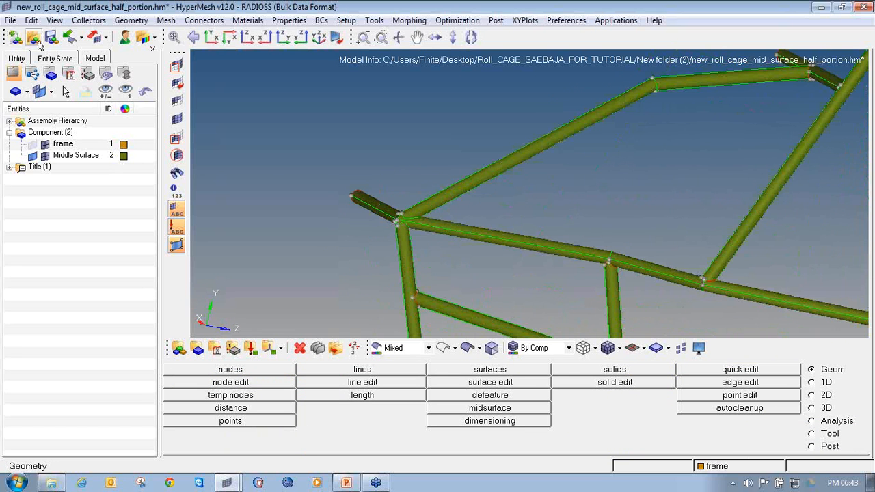
# - Save the model as a new file named new_roll_cage_mid_surface_half_portion_1.hm
pyautogui.click(11, 20)
pyautogui.click(27, 91)
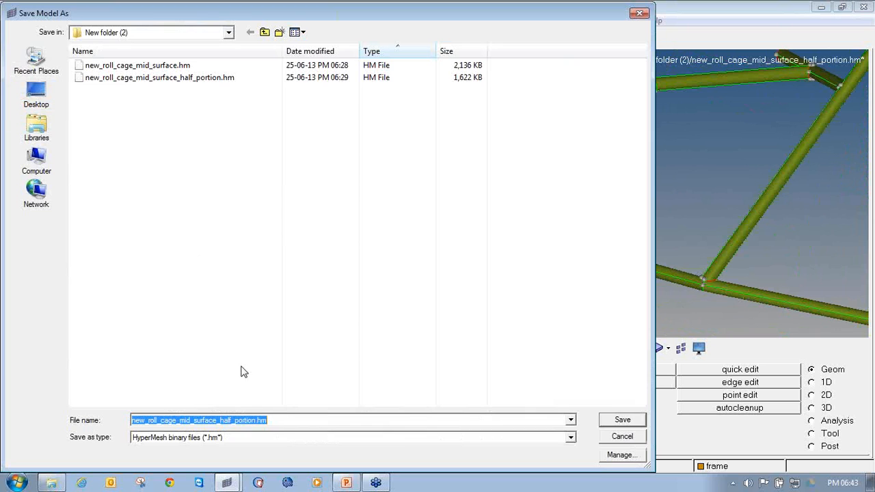
pyautogui.click(279, 420)
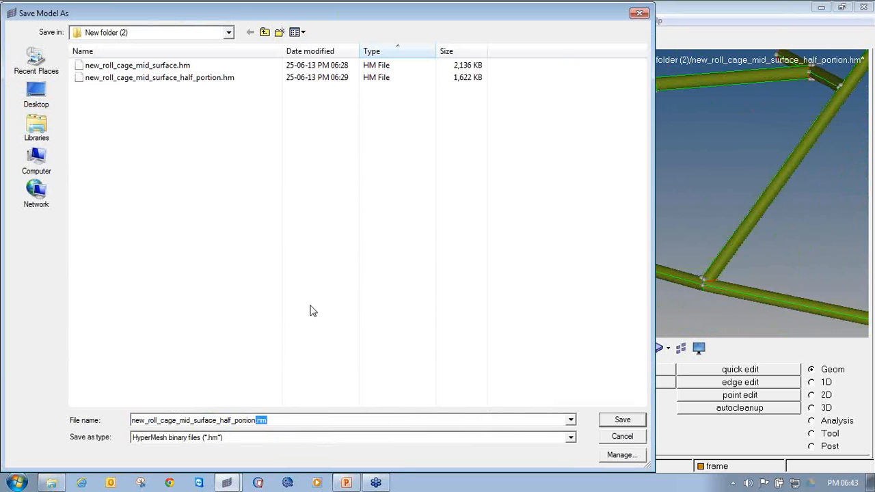
pyautogui.press('Return')
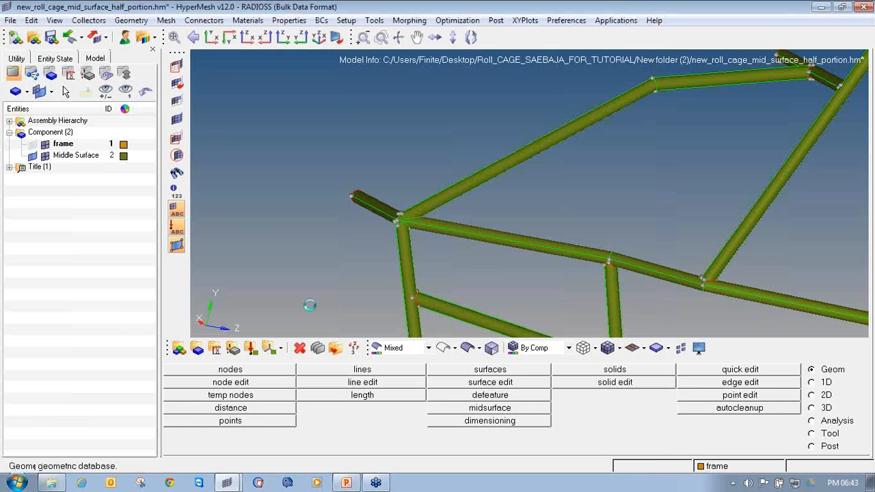
# - Isolate the surfaces of the upright and the middle cross tube at their joint by masking everything else
pyautogui.scroll(3, 392, 110)
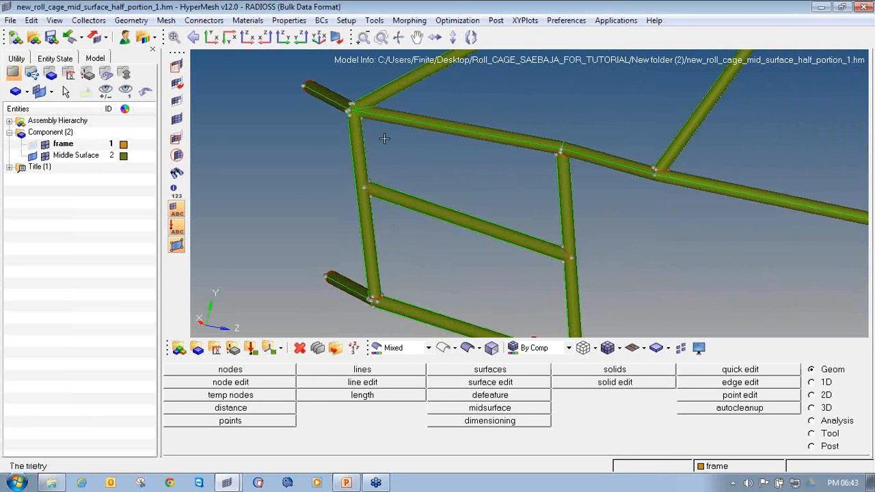
pyautogui.scroll(5, 383, 137)
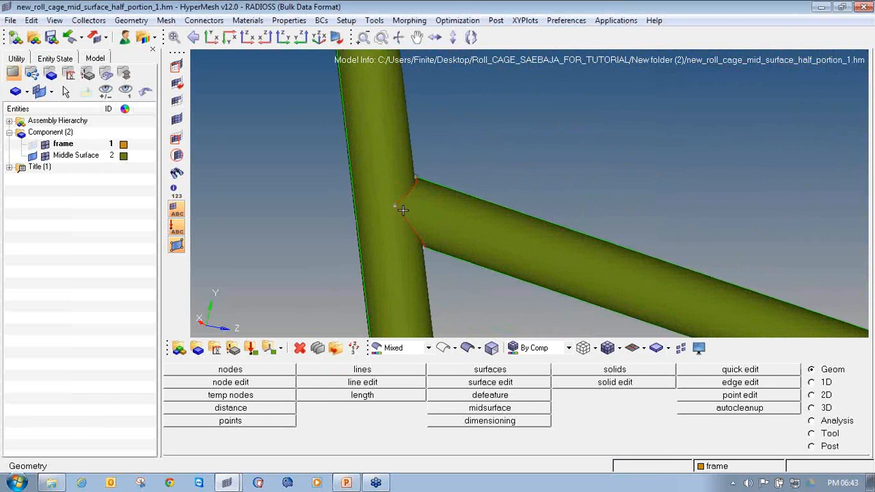
pyautogui.click(177, 66)
pyautogui.keyDown('shift'); pyautogui.moveTo(310, 135); pyautogui.dragTo(548, 295); pyautogui.keyUp('shift')
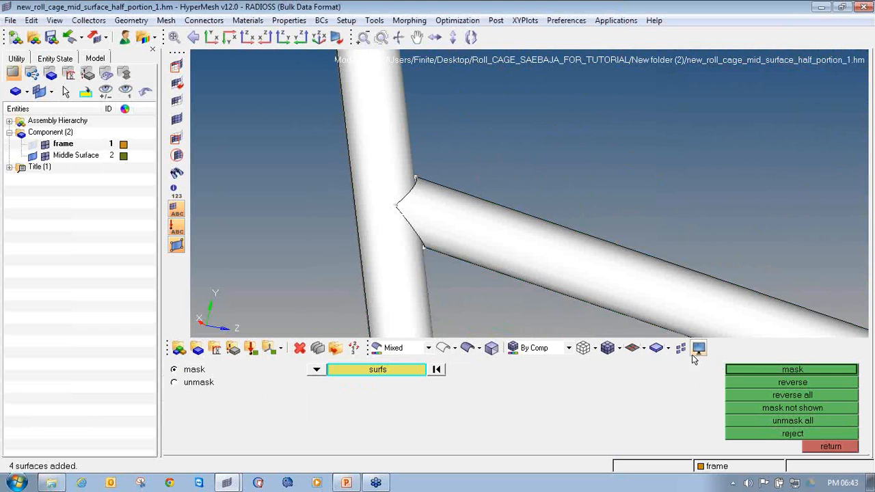
pyautogui.click(741, 372)
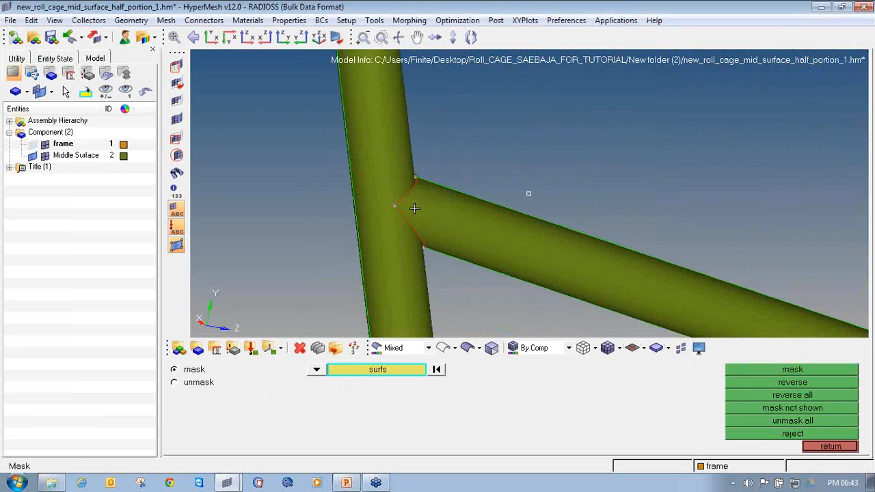
# - Split both halves of the cross tube near the joint from nodes on one seam line to the opposite seam line
pyautogui.moveTo(422, 244)
pyautogui.keyDown('ctrl'); pyautogui.mouseDown()
pyautogui.moveTo(485, 258)
pyautogui.moveTo(473, 192)
pyautogui.moveTo(475, 254)
pyautogui.mouseUp(); pyautogui.keyUp('ctrl')
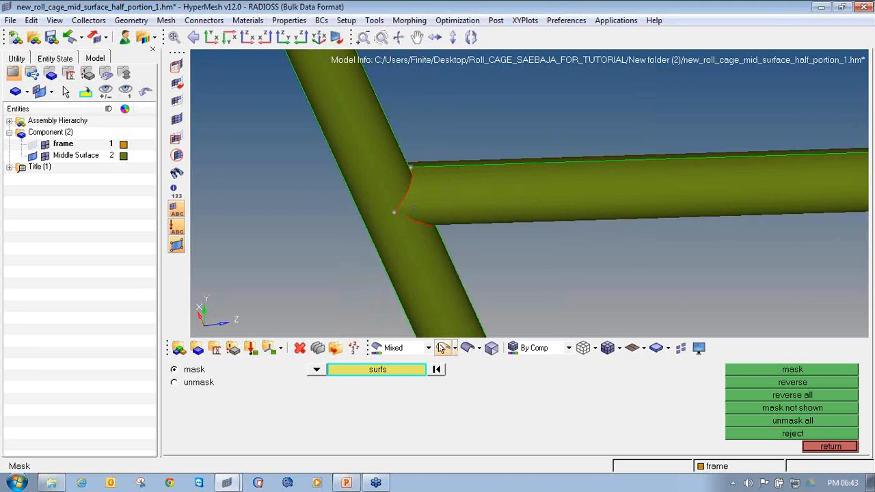
pyautogui.click(444, 348)
pyautogui.moveTo(373, 247)
pyautogui.keyDown('ctrl'); pyautogui.mouseDown()
pyautogui.moveTo(375, 211)
pyautogui.moveTo(366, 219)
pyautogui.mouseUp(); pyautogui.keyUp('ctrl')
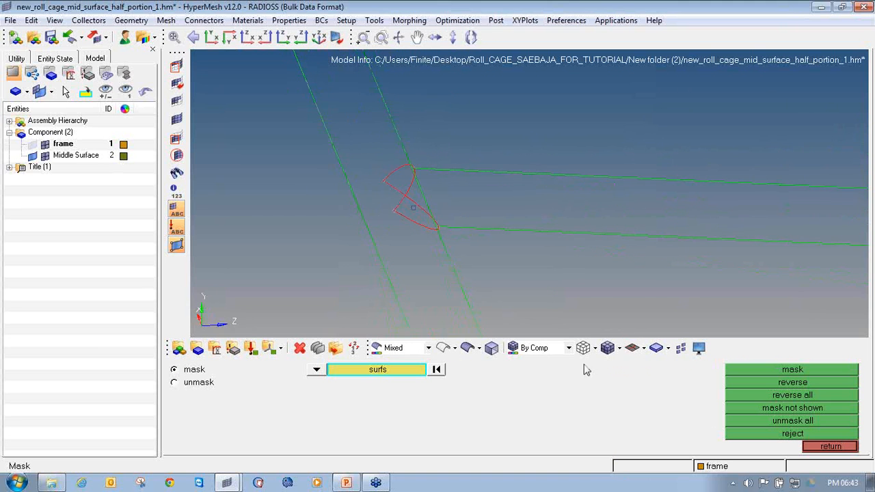
pyautogui.click(807, 447)
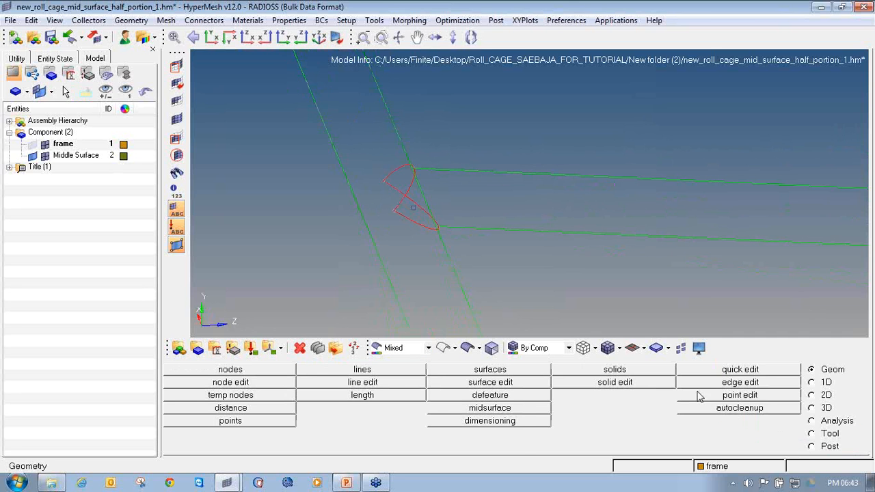
pyautogui.click(695, 372)
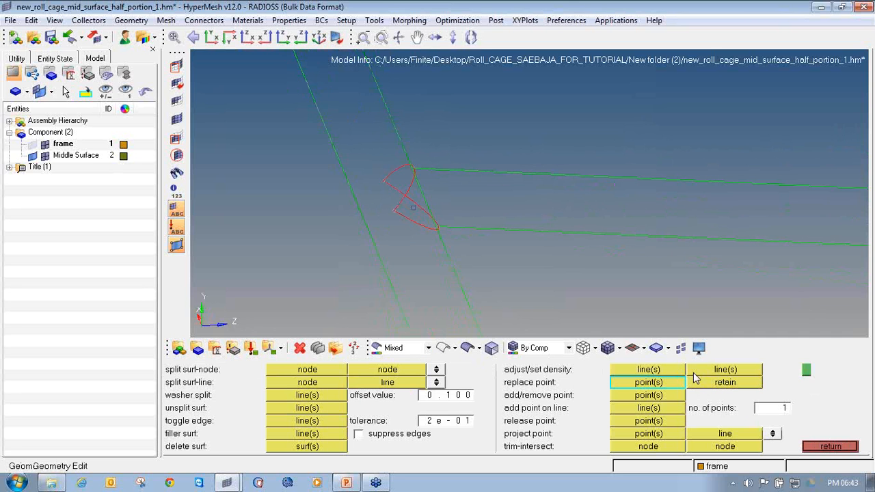
pyautogui.click(323, 380)
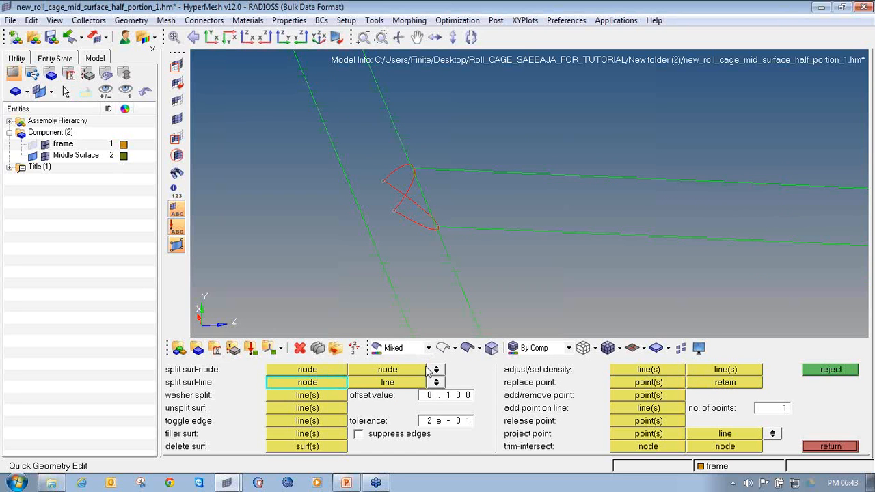
pyautogui.click(436, 383)
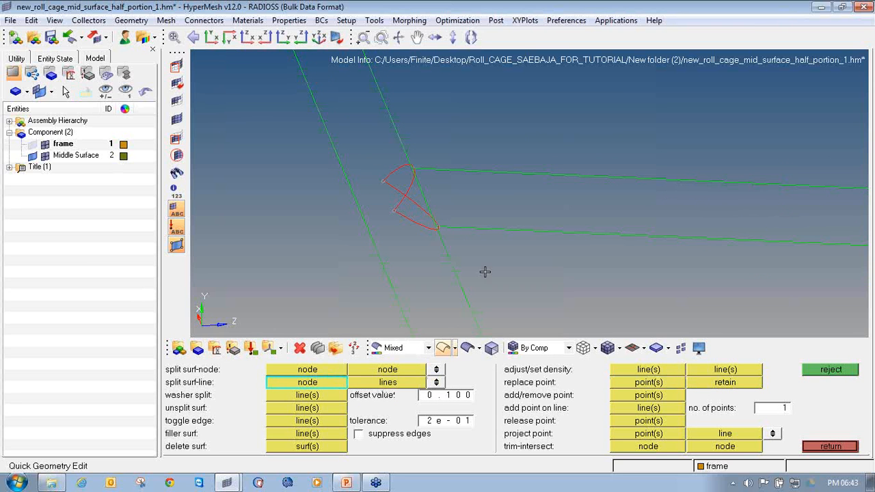
pyautogui.click(486, 228)
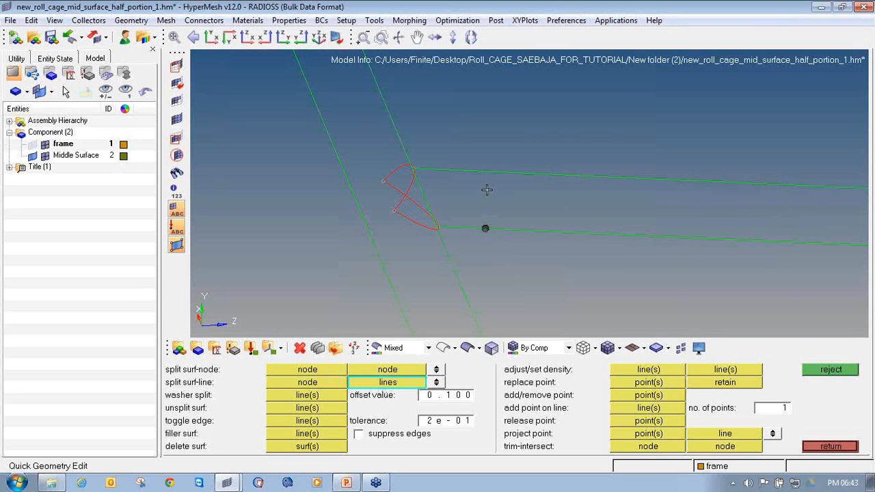
pyautogui.click(486, 170)
pyautogui.click(494, 172)
pyautogui.click(505, 233)
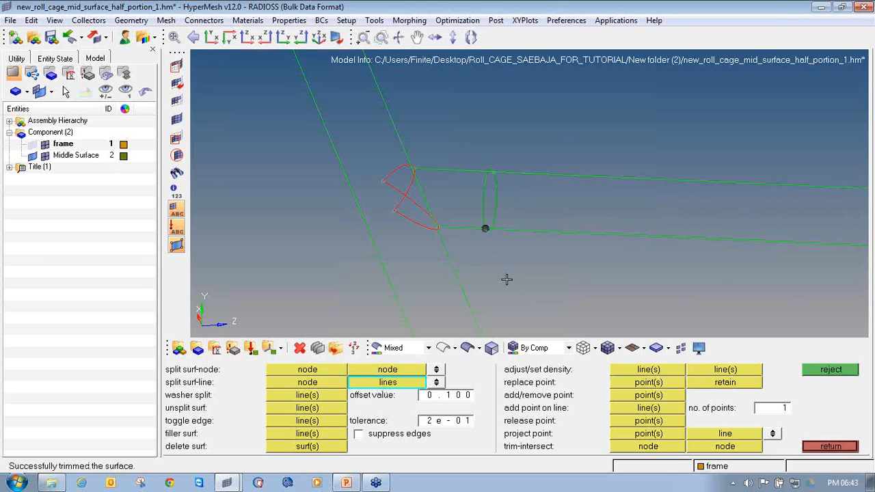
# - Delete the two short surfaces of the cross tube between the split and the upright tube
pyautogui.keyDown('ctrl'); pyautogui.moveTo(501, 222); pyautogui.dragTo(476, 223); pyautogui.keyUp('ctrl')
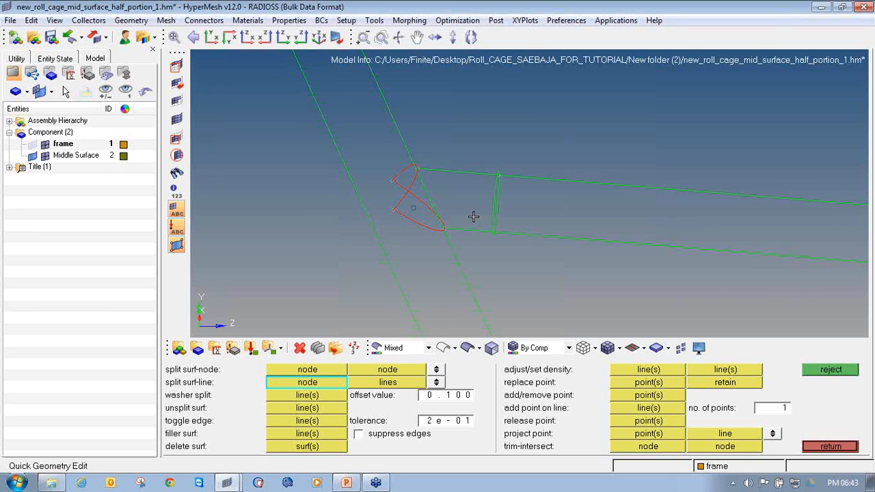
pyautogui.click(467, 348)
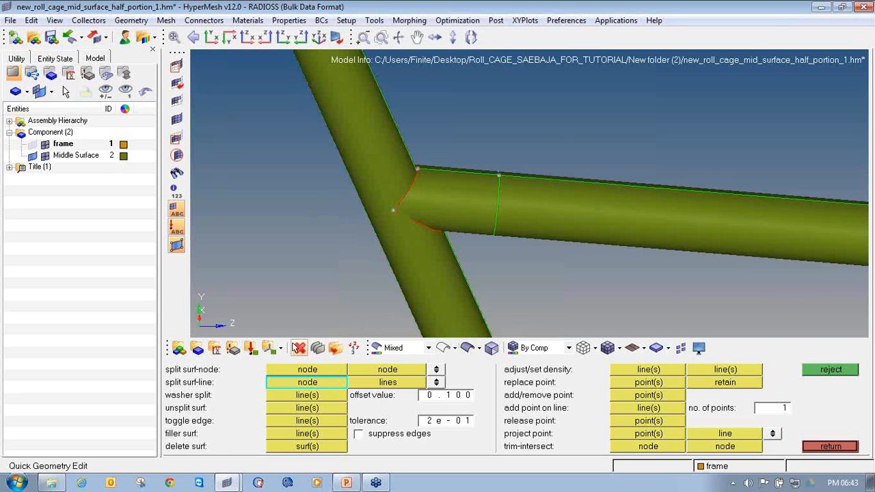
pyautogui.click(300, 348)
pyautogui.click(466, 191)
pyautogui.middleClick(466, 192)
pyautogui.click(466, 178)
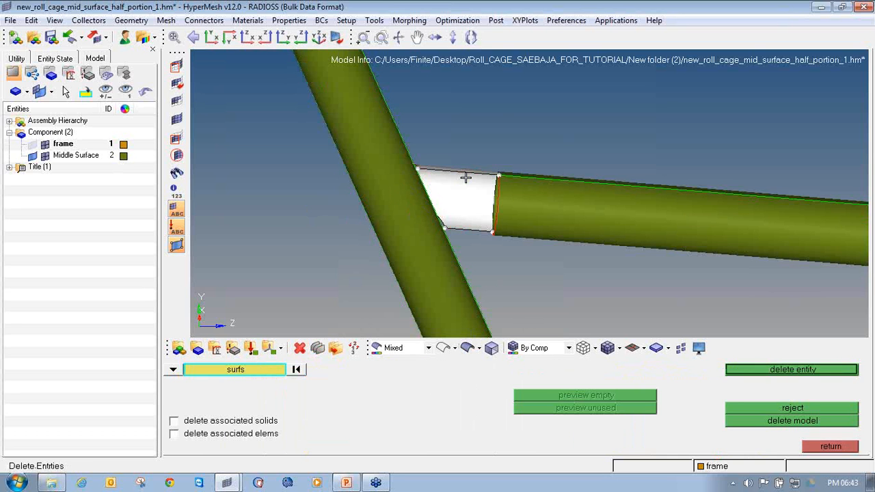
pyautogui.middleClick(466, 177)
pyautogui.keyDown('ctrl'); pyautogui.moveTo(506, 207); pyautogui.dragTo(465, 225); pyautogui.keyUp('ctrl')
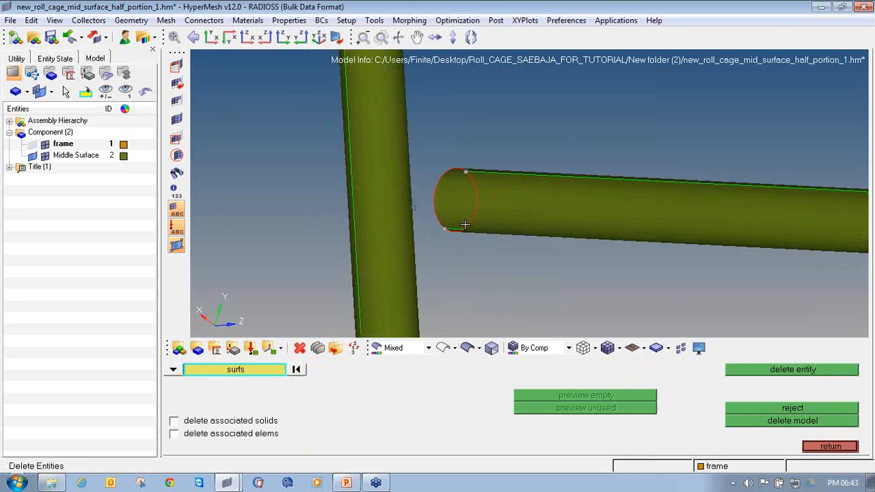
# - Extend the cross tube over its open end edges by a distance of 100 through the upright tube
pyautogui.hotkey('shift', 'F9')
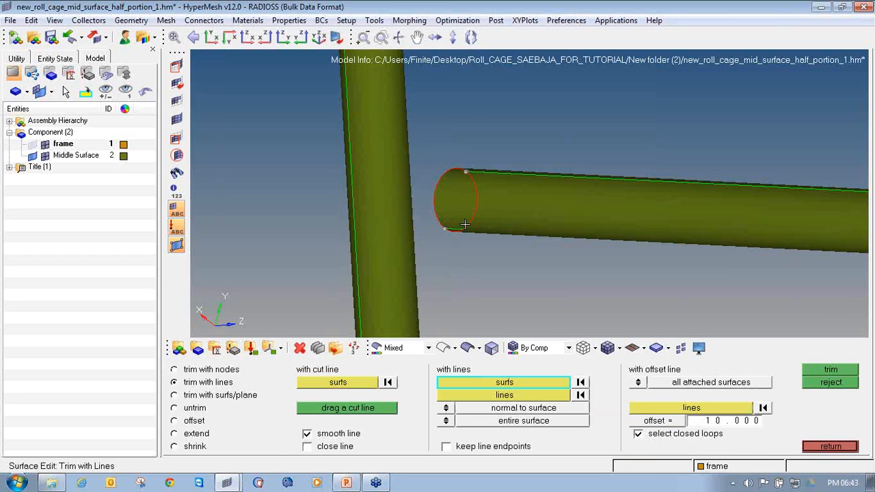
pyautogui.click(196, 435)
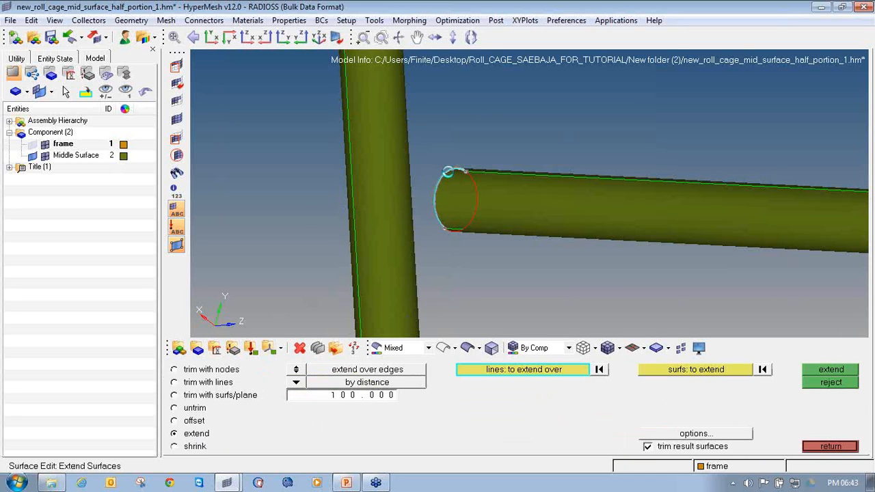
pyautogui.click(448, 171)
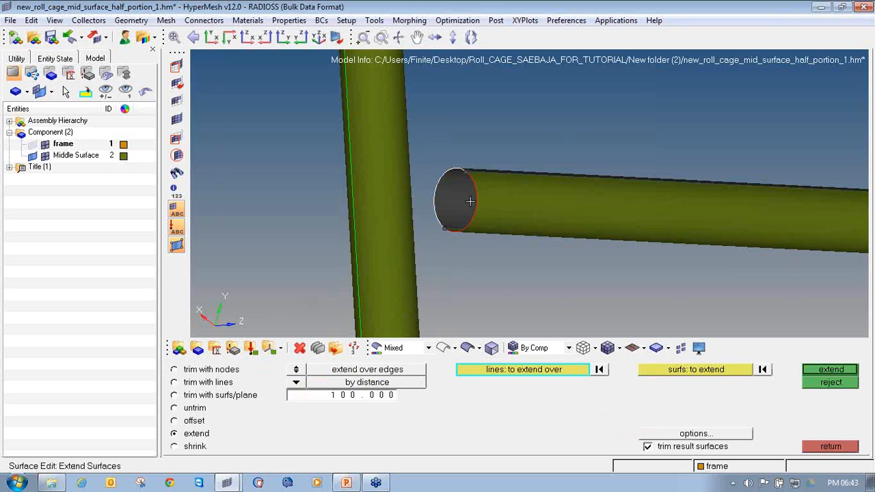
pyautogui.click(820, 370)
pyautogui.keyDown('ctrl'); pyautogui.moveTo(463, 210); pyautogui.dragTo(403, 219); pyautogui.keyUp('ctrl')
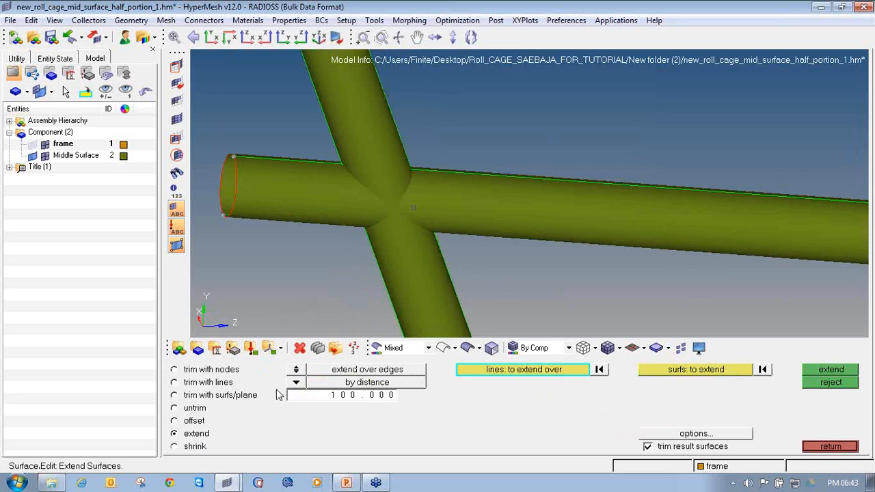
# - Trim the extended cross tube and the upright tube with each other's surfaces, trimming both
pyautogui.click(175, 395)
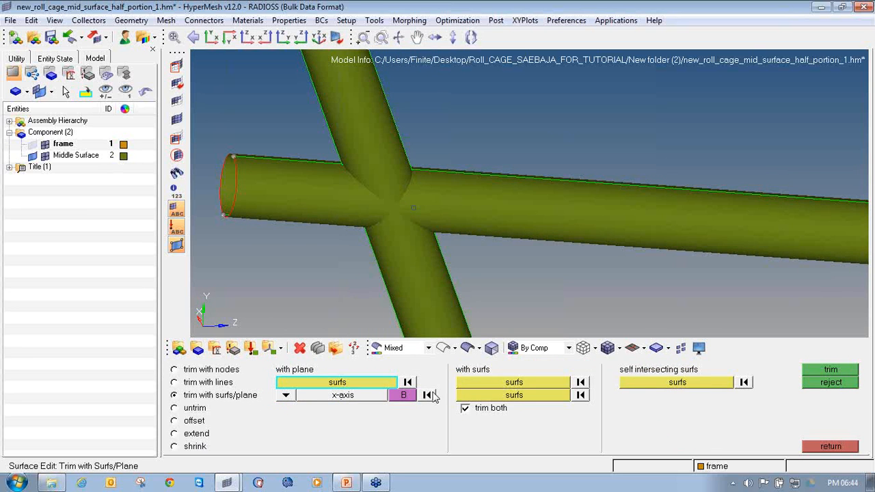
pyautogui.click(462, 383)
pyautogui.click(262, 220)
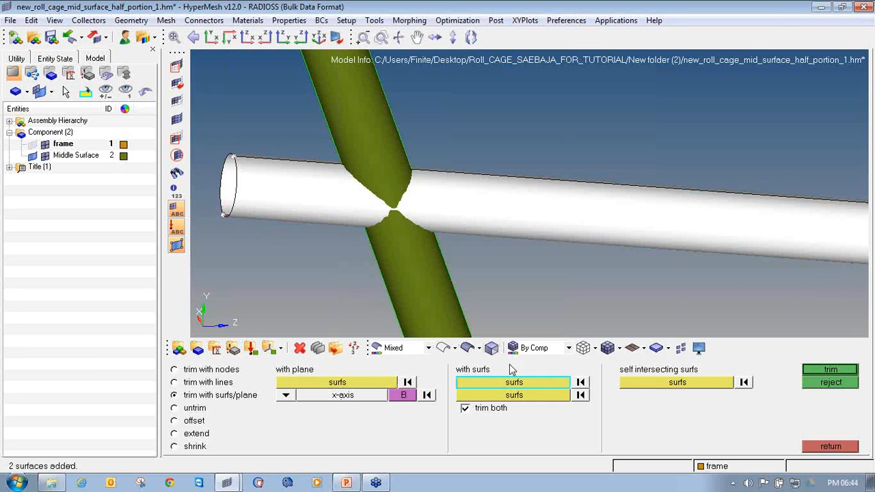
pyautogui.click(526, 397)
pyautogui.keyDown('shift'); pyautogui.moveTo(454, 307); pyautogui.dragTo(344, 285); pyautogui.keyUp('shift')
pyautogui.click(842, 370)
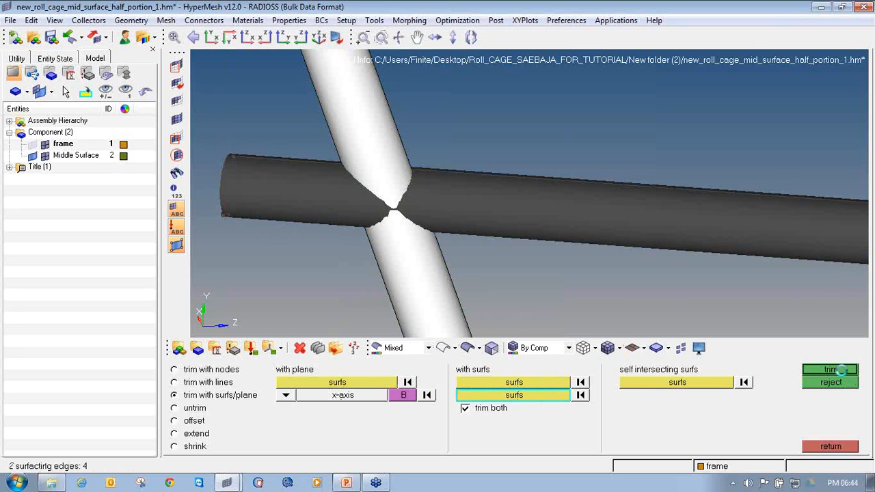
# - Split the narrow neck between the two intersection curves from a node to the opposite line, on both sides of the joint
pyautogui.moveTo(461, 220)
pyautogui.keyDown('ctrl'); pyautogui.mouseDown()
pyautogui.moveTo(474, 246)
pyautogui.moveTo(424, 222)
pyautogui.mouseUp(); pyautogui.keyUp('ctrl')
pyautogui.scroll(5, 394, 210)
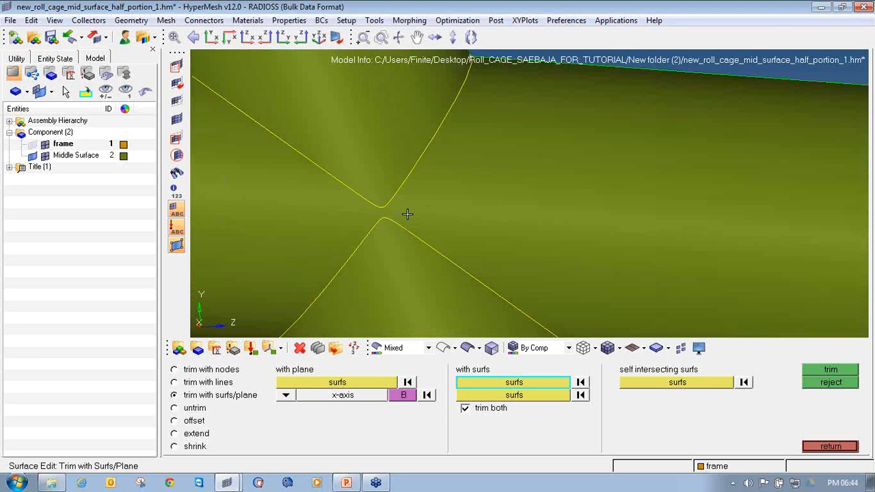
pyautogui.press('F11')
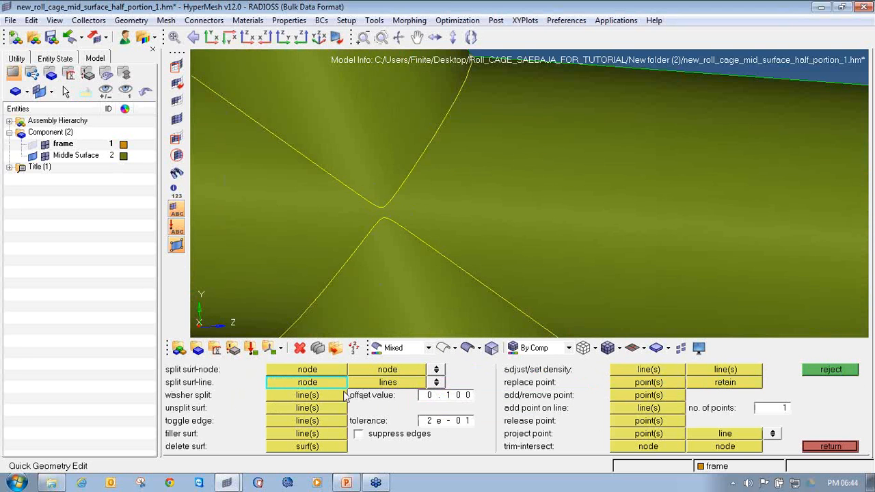
pyautogui.scroll(3, 386, 212)
pyautogui.click(379, 226)
pyautogui.click(374, 203)
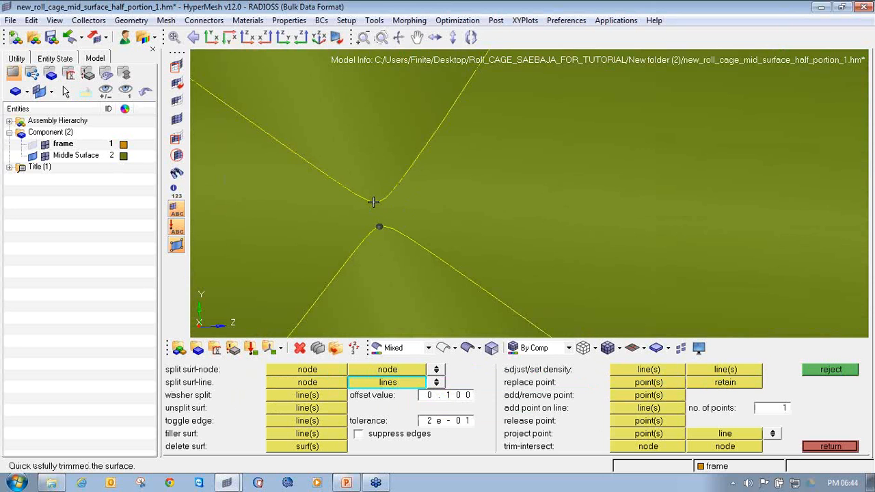
pyautogui.scroll(-6, 376, 208)
pyautogui.keyDown('ctrl'); pyautogui.moveTo(380, 216); pyautogui.dragTo(623, 207); pyautogui.keyUp('ctrl')
pyautogui.click(489, 222)
pyautogui.scroll(4, 503, 229)
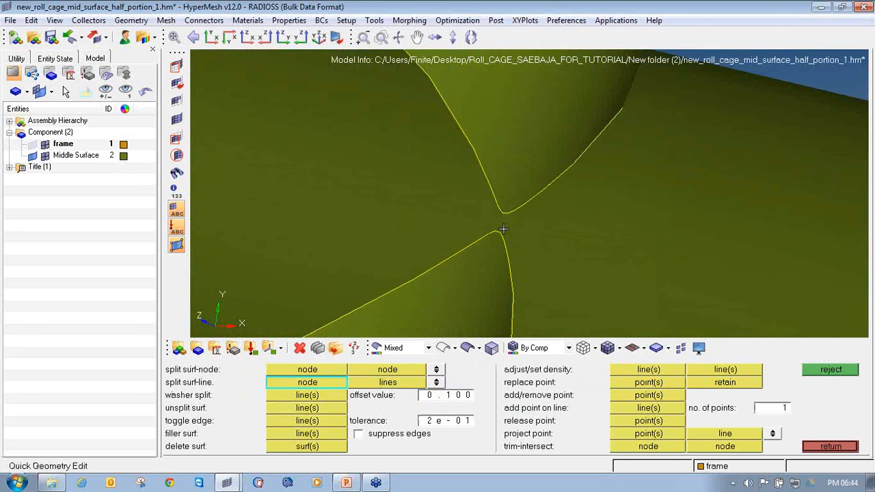
pyautogui.click(501, 231)
pyautogui.click(506, 211)
pyautogui.scroll(-5, 512, 219)
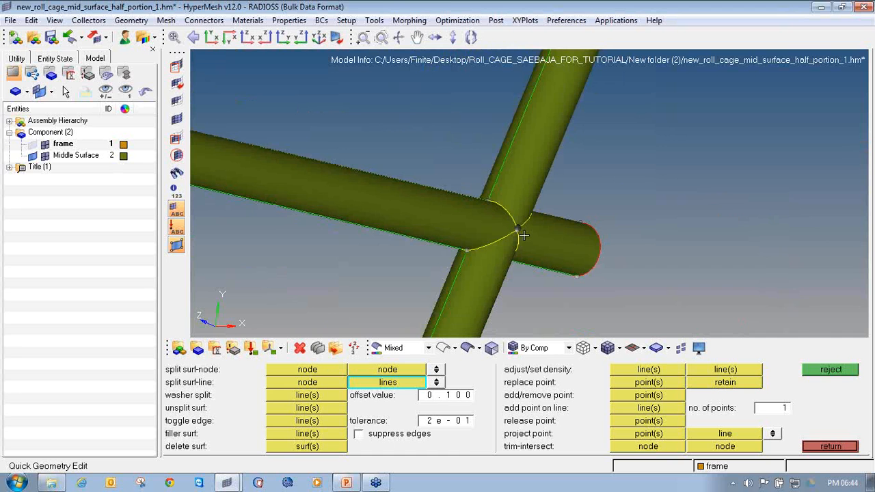
pyautogui.rightClick(524, 235)
pyautogui.press('F2')
pyautogui.click(568, 250)
pyautogui.rightClick(554, 250)
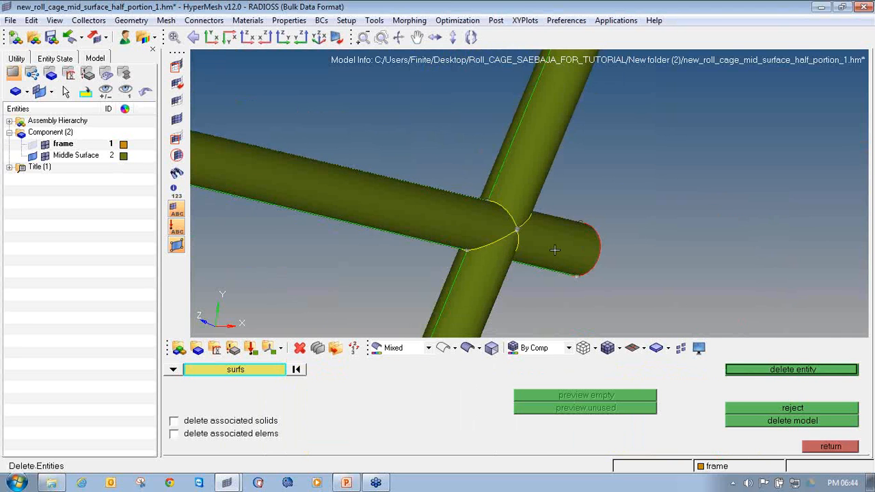
# - Trim the cross tube's surface with the short line across the neck on one side of the joint, normal to surface
pyautogui.scroll(5, 522, 227)
pyautogui.moveTo(522, 227)
pyautogui.keyDown('ctrl'); pyautogui.mouseDown()
pyautogui.moveTo(433, 262)
pyautogui.moveTo(352, 205)
pyautogui.moveTo(546, 234)
pyautogui.mouseUp(); pyautogui.keyUp('ctrl')
pyautogui.hotkey('shift', 'F9')
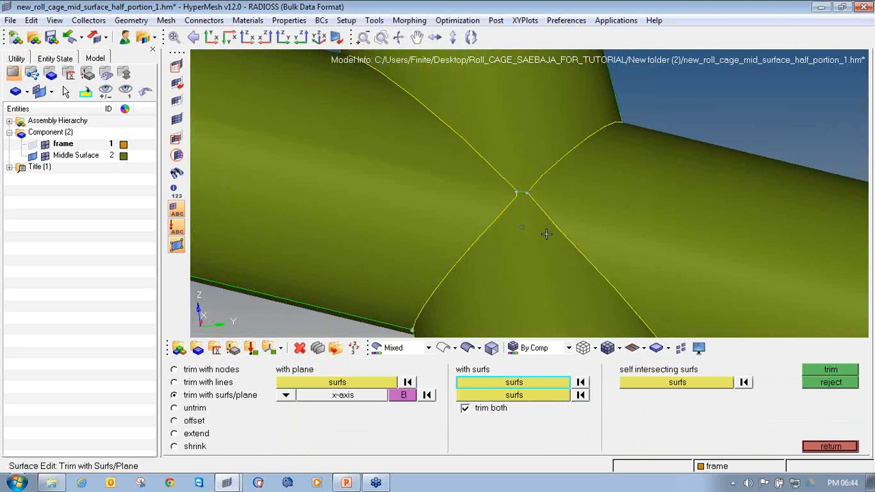
pyautogui.click(219, 385)
pyautogui.click(506, 287)
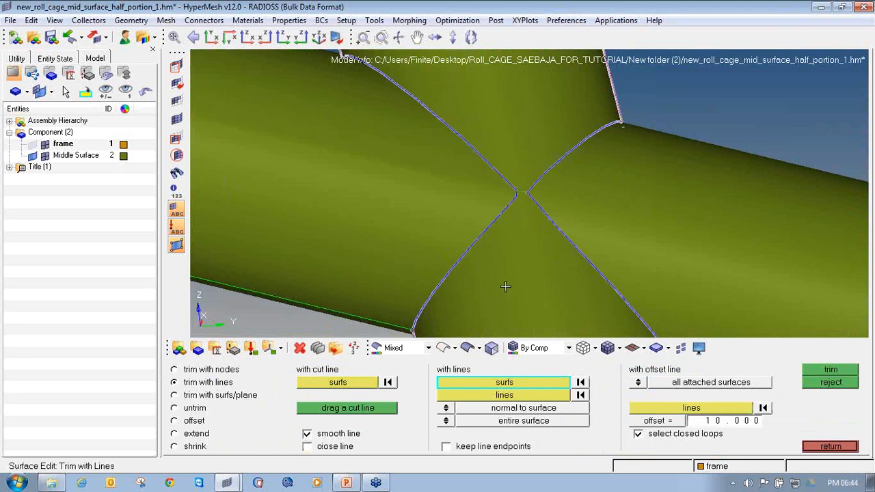
pyautogui.click(521, 396)
pyautogui.keyDown('ctrl'); pyautogui.scroll(5, 527, 188); pyautogui.keyUp('ctrl')
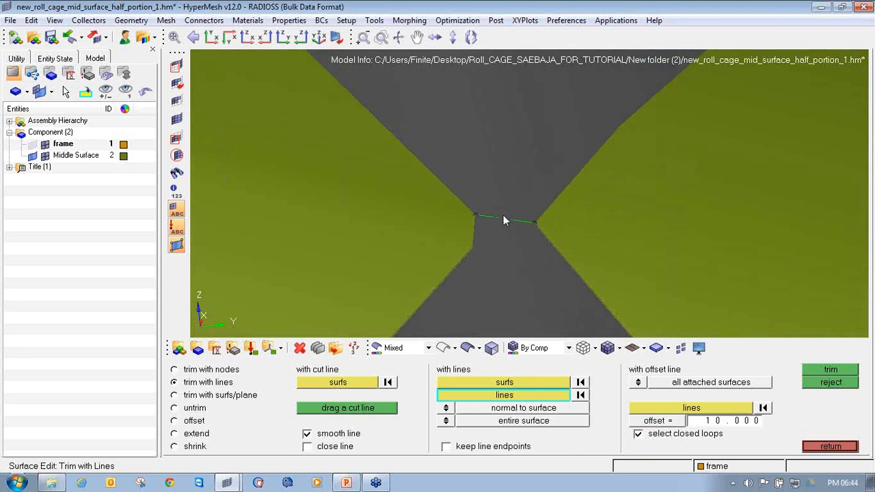
pyautogui.click(503, 217)
pyautogui.middleClick(520, 247)
pyautogui.keyDown('ctrl'); pyautogui.scroll(-6, 520, 247); pyautogui.keyUp('ctrl')
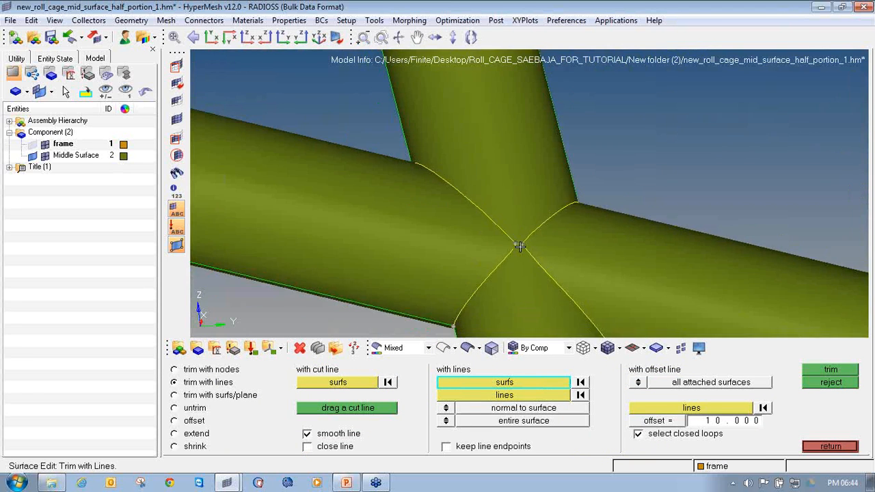
# - Trim the cross tube's surface with the short neck line on the opposite side of the joint as well
pyautogui.keyDown('ctrl'); pyautogui.scroll(-4, 520, 247); pyautogui.keyUp('ctrl')
pyautogui.keyDown('ctrl'); pyautogui.click(585, 243); pyautogui.keyUp('ctrl')
pyautogui.keyDown('ctrl'); pyautogui.moveTo(642, 223); pyautogui.dragTo(694, 251); pyautogui.keyUp('ctrl')
pyautogui.keyDown('ctrl'); pyautogui.moveTo(694, 251); pyautogui.dragTo(457, 238, button='right'); pyautogui.keyUp('ctrl')
pyautogui.keyDown('ctrl'); pyautogui.scroll(6, 433, 230); pyautogui.keyUp('ctrl')
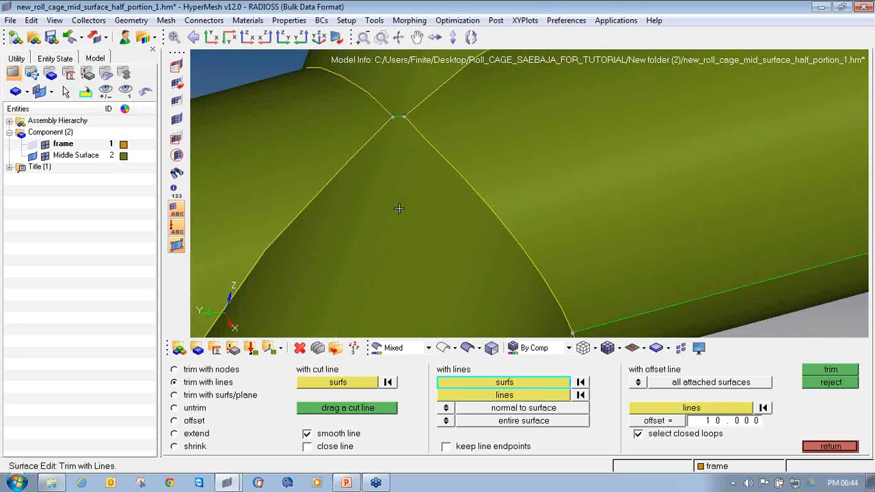
pyautogui.click(400, 208)
pyautogui.click(499, 395)
pyautogui.keyDown('ctrl'); pyautogui.moveTo(377, 182); pyautogui.dragTo(408, 256, button='right'); pyautogui.keyUp('ctrl')
pyautogui.keyDown('ctrl'); pyautogui.scroll(5, 419, 209); pyautogui.keyUp('ctrl')
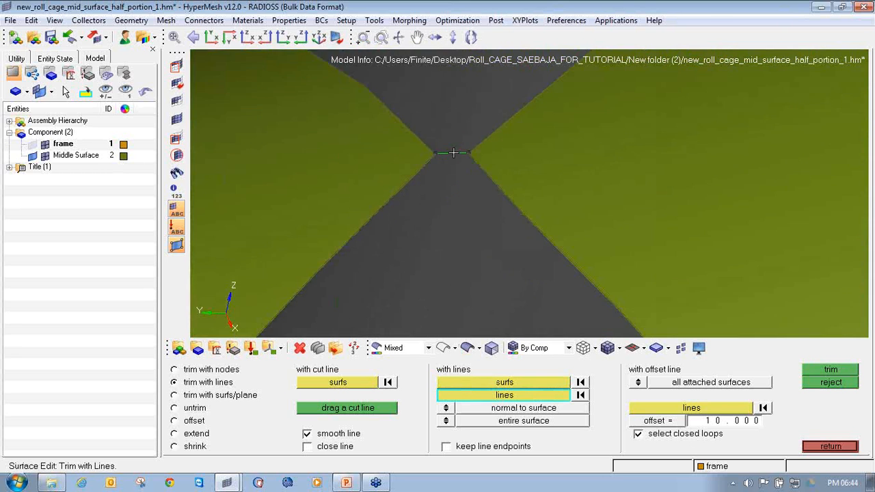
pyautogui.keyDown('ctrl'); pyautogui.scroll(2, 452, 155); pyautogui.keyUp('ctrl')
pyautogui.keyDown('ctrl'); pyautogui.scroll(-10, 467, 202); pyautogui.keyUp('ctrl')
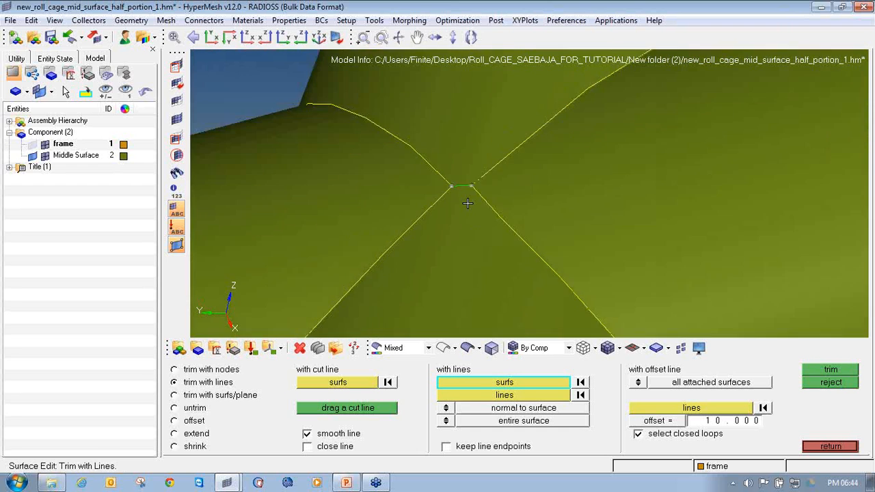
pyautogui.keyDown('ctrl'); pyautogui.moveTo(429, 271); pyautogui.dragTo(424, 240, button='right'); pyautogui.keyUp('ctrl')
# - Delete the surplus stub of the cross tube that sticks out beyond the upright tube
pyautogui.press('F2')
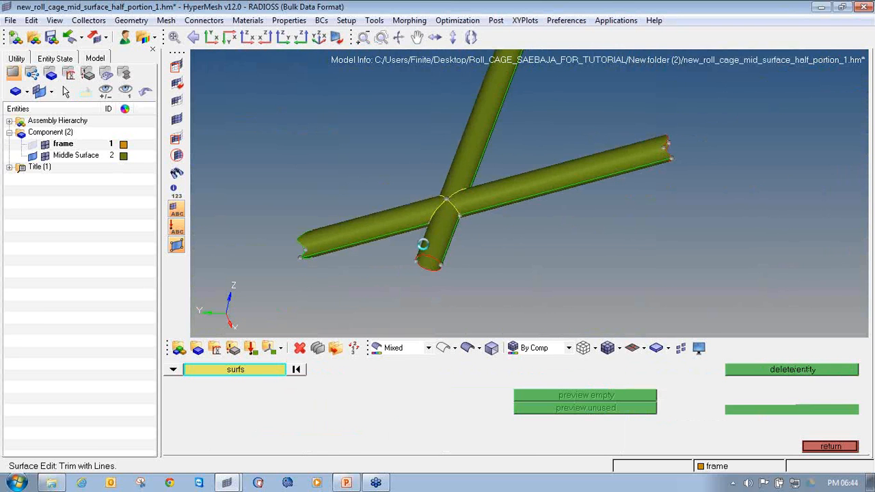
pyautogui.click(432, 246)
pyautogui.moveTo(426, 271)
pyautogui.keyDown('ctrl'); pyautogui.mouseDown()
pyautogui.moveTo(369, 170)
pyautogui.moveTo(340, 232)
pyautogui.mouseUp(); pyautogui.keyUp('ctrl')
pyautogui.middleClick(420, 268)
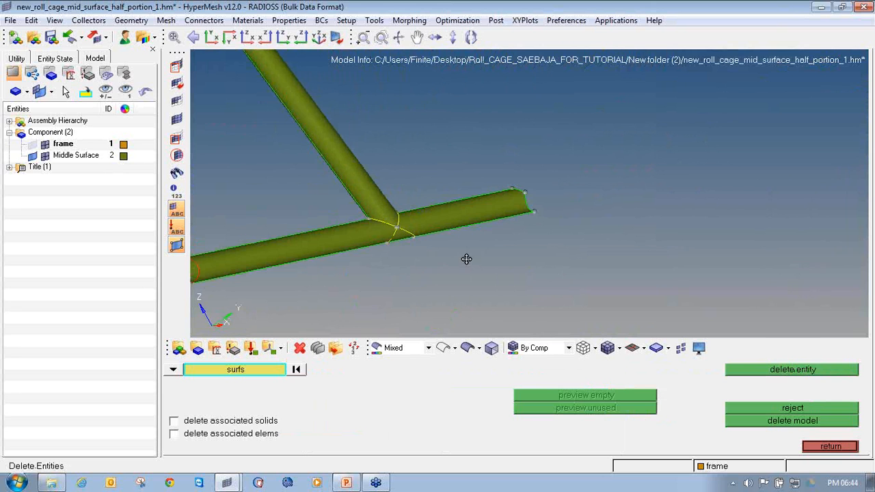
# - Mask the outer surfaces of both tubes so that only the small pieces inside the joint stay displayed
pyautogui.keyDown('ctrl'); pyautogui.moveTo(467, 258); pyautogui.dragTo(383, 267); pyautogui.keyUp('ctrl')
pyautogui.click(176, 67)
pyautogui.keyDown('ctrl'); pyautogui.moveTo(455, 110); pyautogui.dragTo(534, 162); pyautogui.keyUp('ctrl')
pyautogui.keyDown('shift'); pyautogui.moveTo(566, 168); pyautogui.dragTo(519, 125); pyautogui.keyUp('shift')
pyautogui.keyDown('shift'); pyautogui.moveTo(467, 109); pyautogui.dragTo(359, 80); pyautogui.keyUp('shift')
pyautogui.keyDown('shift'); pyautogui.moveTo(492, 264); pyautogui.dragTo(339, 260); pyautogui.keyUp('shift')
pyautogui.keyDown('ctrl'); pyautogui.scroll(5, 376, 214); pyautogui.keyUp('ctrl')
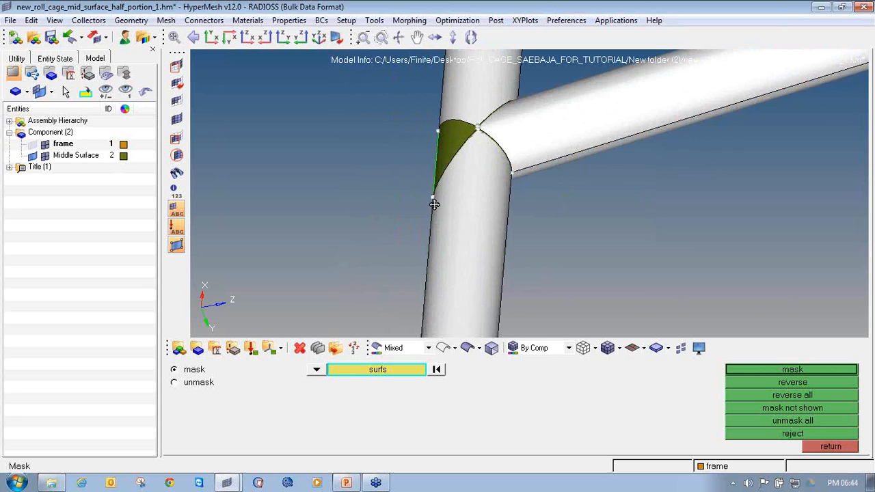
pyautogui.keyDown('ctrl'); pyautogui.moveTo(482, 171); pyautogui.dragTo(673, 166); pyautogui.keyUp('ctrl')
pyautogui.click(426, 166)
pyautogui.click(394, 171)
pyautogui.keyDown('ctrl'); pyautogui.moveTo(420, 170); pyautogui.dragTo(472, 225); pyautogui.keyUp('ctrl')
pyautogui.click(813, 370)
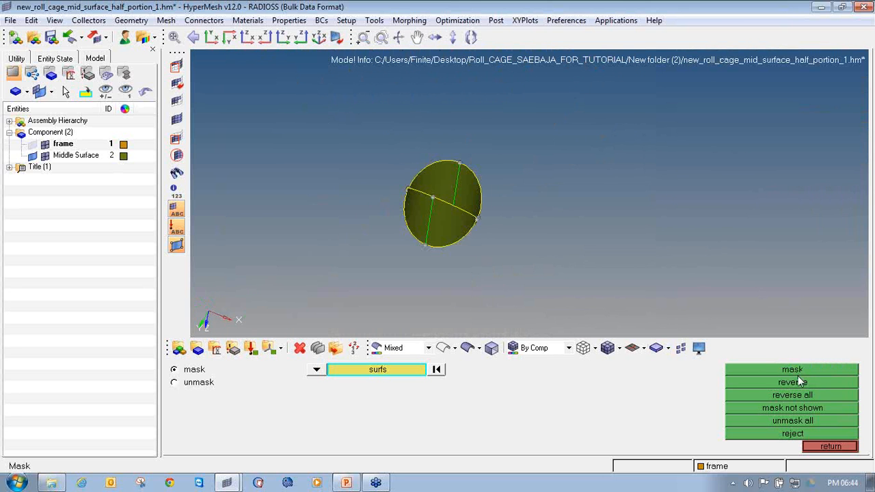
# - Delete all the isolated surface pieces inside the joint and unmask the rest of the model
pyautogui.click(299, 348)
pyautogui.keyDown('shift'); pyautogui.moveTo(531, 264); pyautogui.dragTo(314, 139); pyautogui.keyUp('shift')
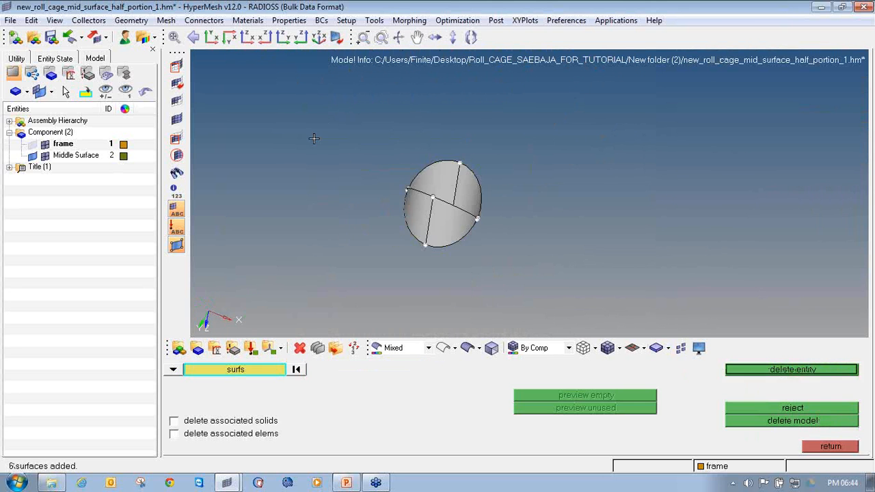
pyautogui.keyDown('ctrl'); pyautogui.moveTo(559, 257); pyautogui.dragTo(464, 217); pyautogui.keyUp('ctrl')
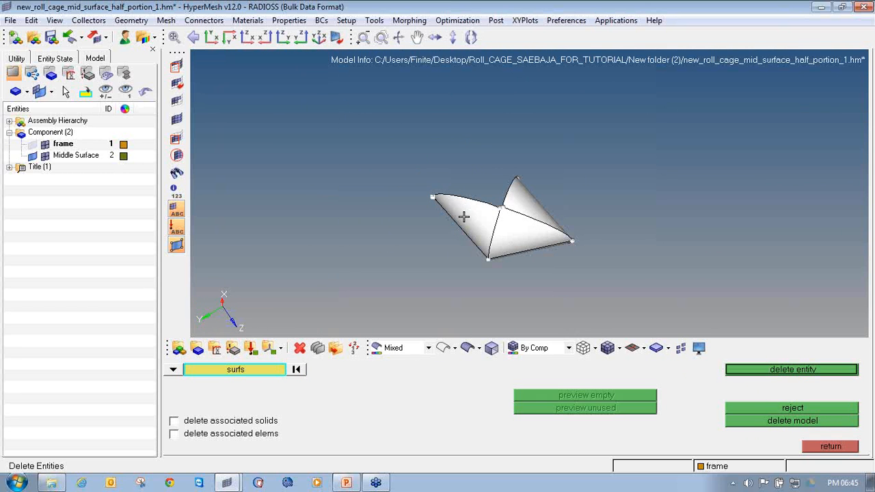
pyautogui.middleClick(464, 217)
pyautogui.click(176, 119)
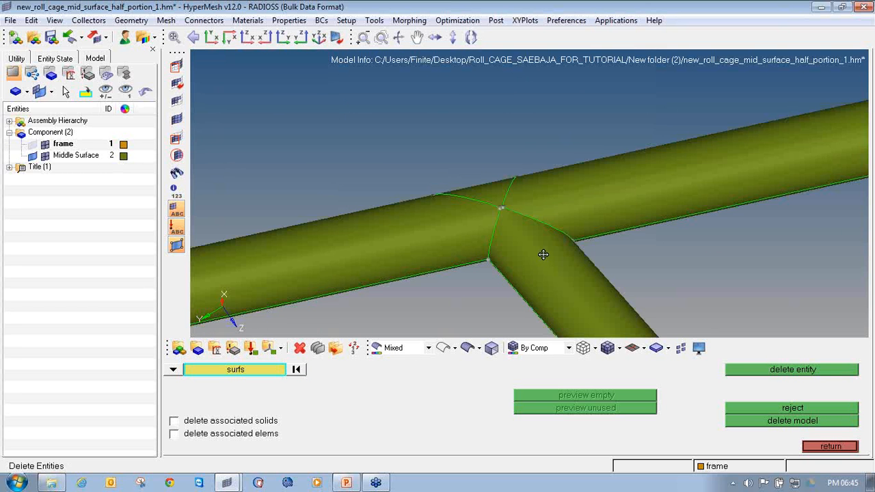
# - Toggle the short free edges at the joint's neck on both sides into shared edges with a tolerance of 2e-01
pyautogui.keyDown('ctrl'); pyautogui.moveTo(444, 232); pyautogui.dragTo(611, 275); pyautogui.keyUp('ctrl')
pyautogui.keyDown('ctrl'); pyautogui.scroll(10, 545, 306); pyautogui.keyUp('ctrl')
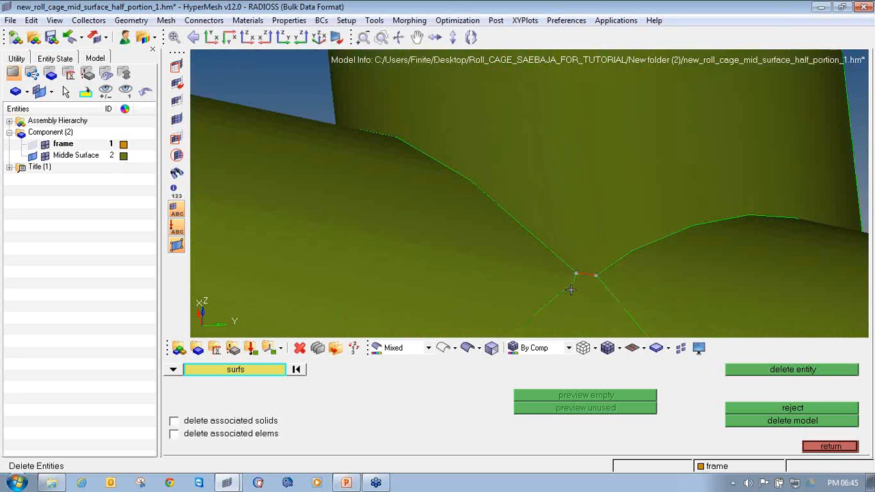
pyautogui.press('F11')
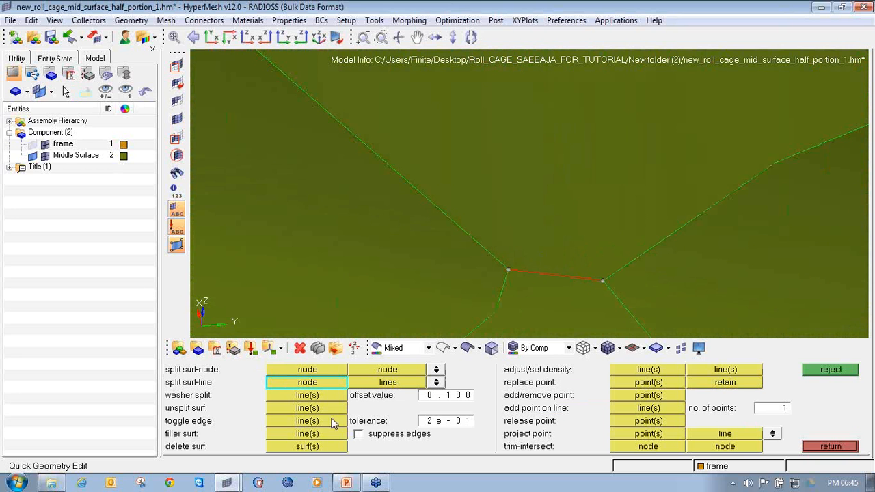
pyautogui.click(307, 420)
pyautogui.click(544, 269)
pyautogui.keyDown('ctrl'); pyautogui.scroll(-10, 543, 263); pyautogui.keyUp('ctrl')
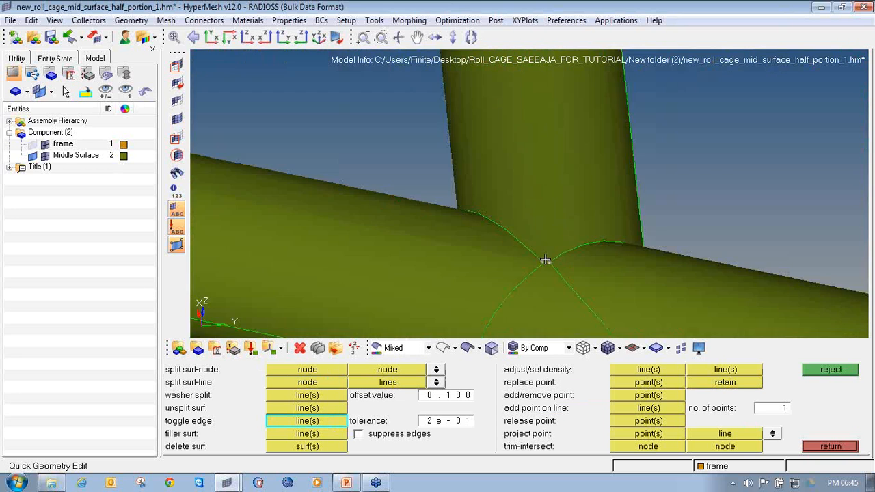
pyautogui.keyDown('ctrl'); pyautogui.scroll(10, 541, 254); pyautogui.keyUp('ctrl')
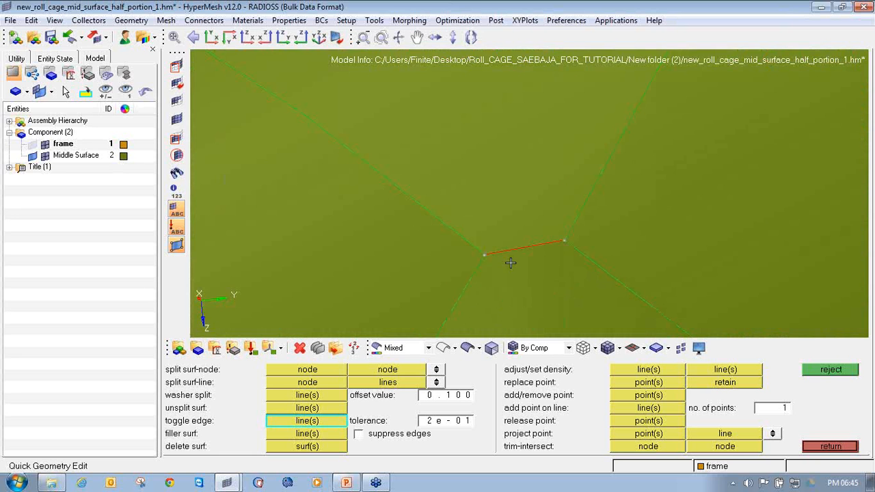
pyautogui.click(506, 247)
pyautogui.keyDown('ctrl'); pyautogui.scroll(-10, 505, 246); pyautogui.keyUp('ctrl')
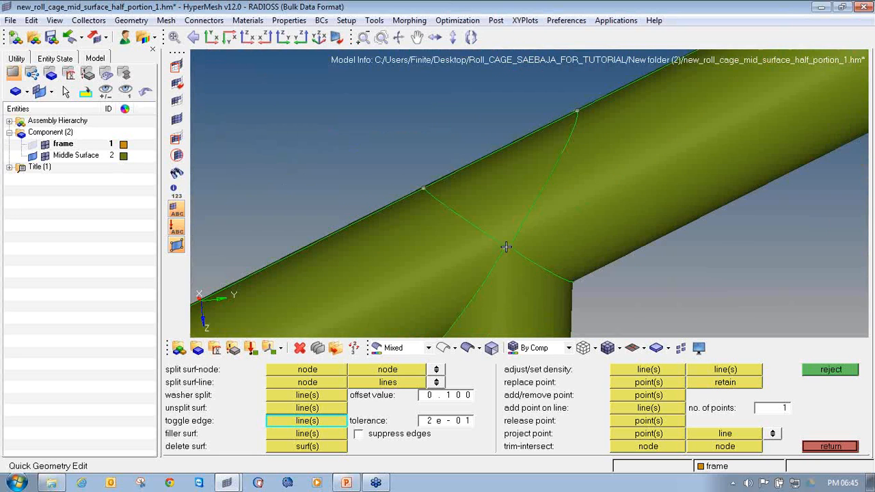
# - Unsplit the leftover intersection lines on the upright tube's side facing away from the cross tube
pyautogui.keyDown('ctrl'); pyautogui.moveTo(505, 247); pyautogui.dragTo(441, 182); pyautogui.keyUp('ctrl')
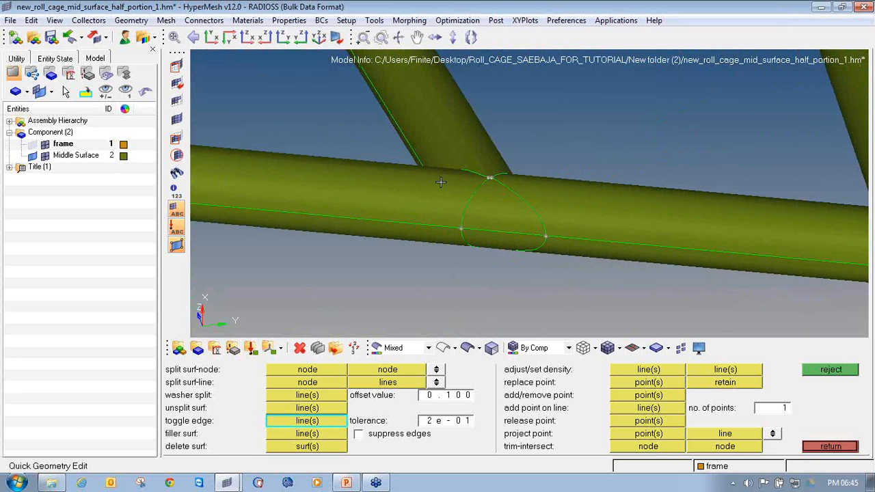
pyautogui.click(307, 408)
pyautogui.click(515, 197)
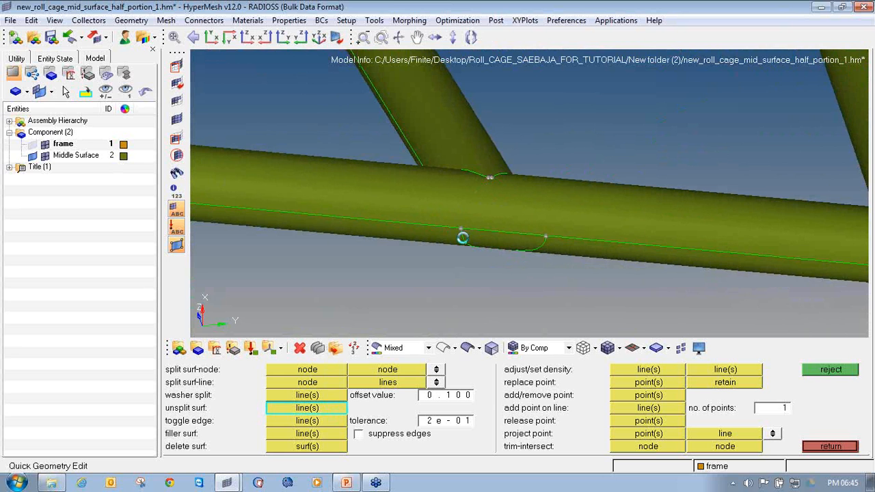
pyautogui.click(463, 238)
pyautogui.click(534, 248)
# - Merge the two close points at the joint's neck by replacing one with the other, and check the opposite side
pyautogui.keyDown('ctrl'); pyautogui.moveTo(506, 262); pyautogui.dragTo(443, 253); pyautogui.keyUp('ctrl')
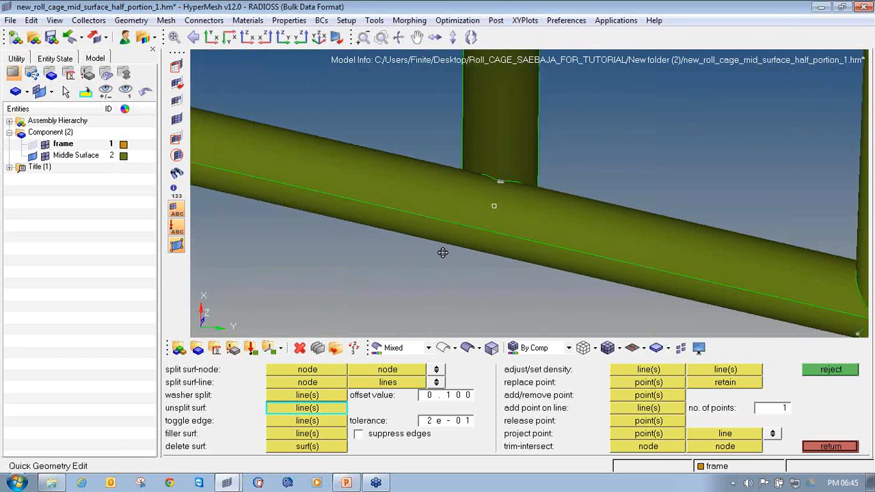
pyautogui.scroll(3, 502, 255)
pyautogui.click(630, 383)
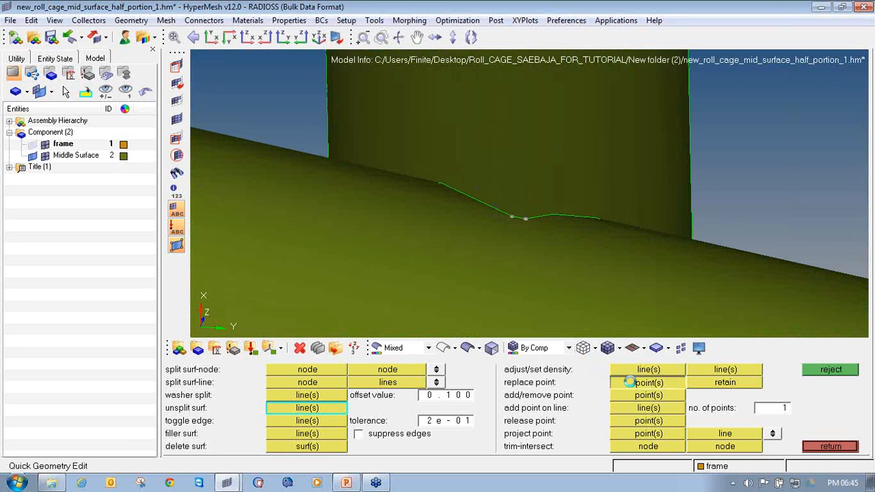
pyautogui.click(525, 218)
pyautogui.click(512, 216)
pyautogui.keyDown('ctrl'); pyautogui.scroll(-6, 510, 234); pyautogui.keyUp('ctrl')
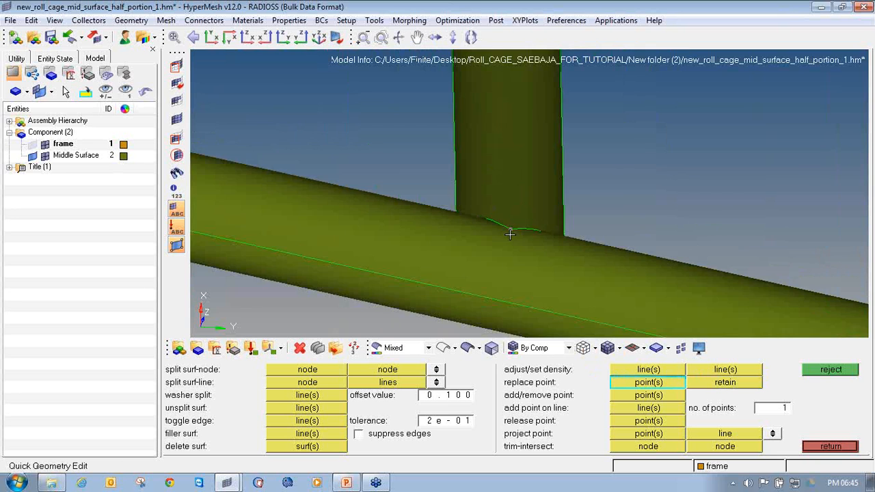
pyautogui.keyDown('ctrl'); pyautogui.moveTo(514, 254); pyautogui.dragTo(494, 188); pyautogui.keyUp('ctrl')
pyautogui.keyDown('ctrl'); pyautogui.scroll(3, 501, 256); pyautogui.keyUp('ctrl')
pyautogui.scroll(4, 502, 256)
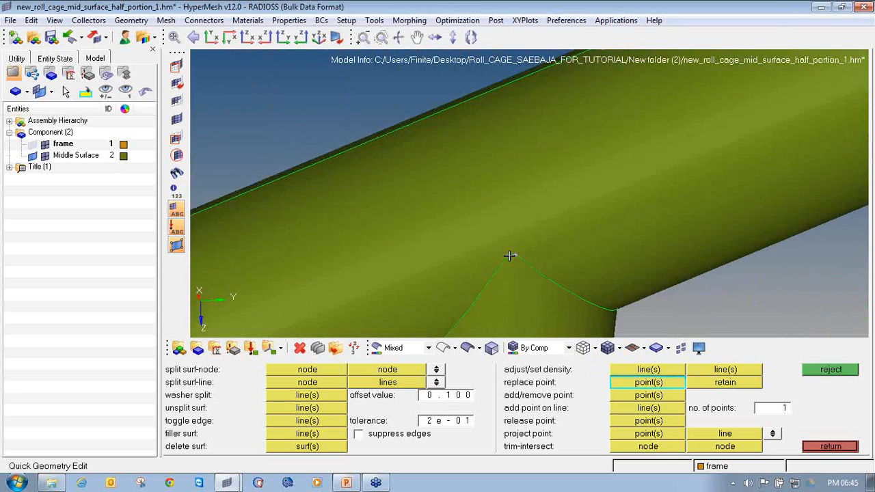
pyautogui.scroll(-2, 524, 260)
pyautogui.keyDown('ctrl'); pyautogui.scroll(-8, 524, 260); pyautogui.keyUp('ctrl')
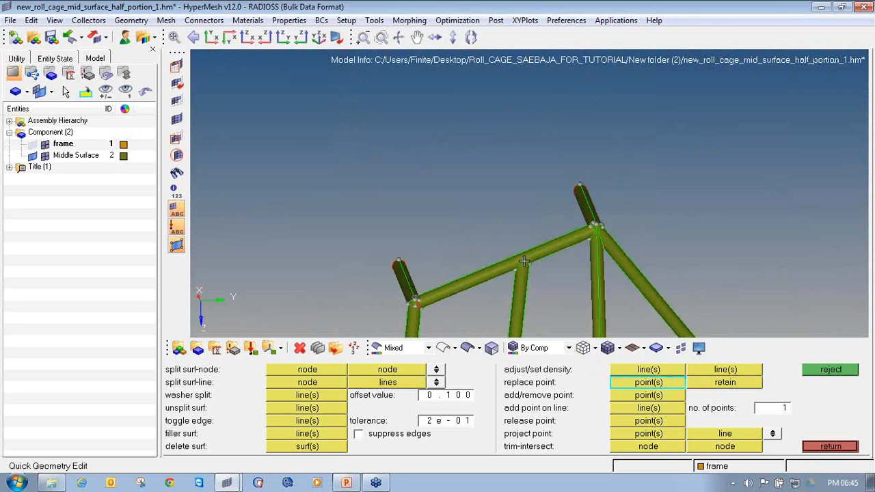
# - Save the model as new_roll_cage_mid_surface_half_portion_2.hm in the same folder
pyautogui.keyDown('ctrl'); pyautogui.moveTo(524, 260); pyautogui.dragTo(461, 163); pyautogui.keyUp('ctrl')
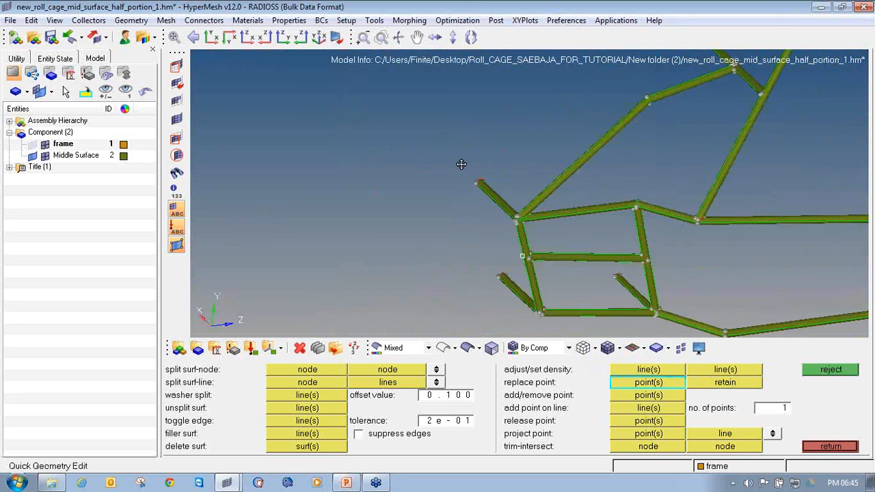
pyautogui.keyDown('ctrl'); pyautogui.scroll(6, 472, 168); pyautogui.keyUp('ctrl')
pyautogui.keyDown('ctrl'); pyautogui.moveTo(558, 319); pyautogui.dragTo(472, 180, button='right'); pyautogui.keyUp('ctrl')
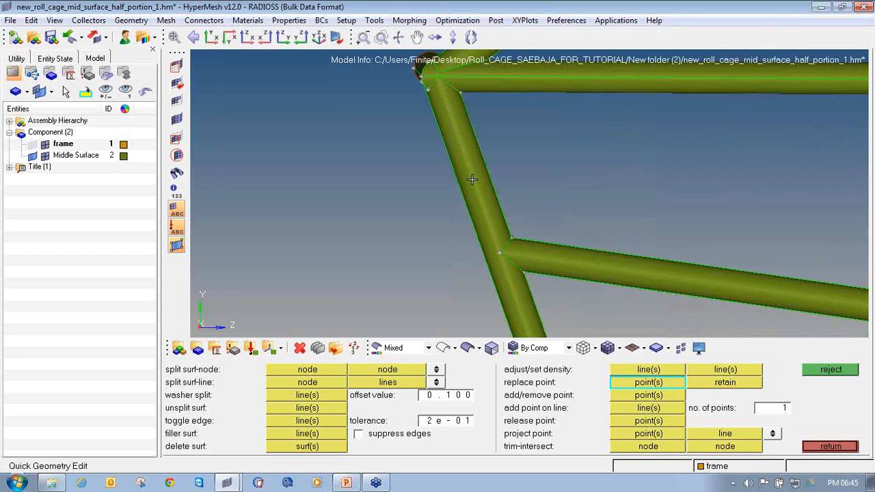
pyautogui.keyDown('ctrl'); pyautogui.moveTo(512, 263); pyautogui.dragTo(463, 154, button='right'); pyautogui.keyUp('ctrl')
pyautogui.keyDown('ctrl'); pyautogui.scroll(-3, 463, 154); pyautogui.keyUp('ctrl')
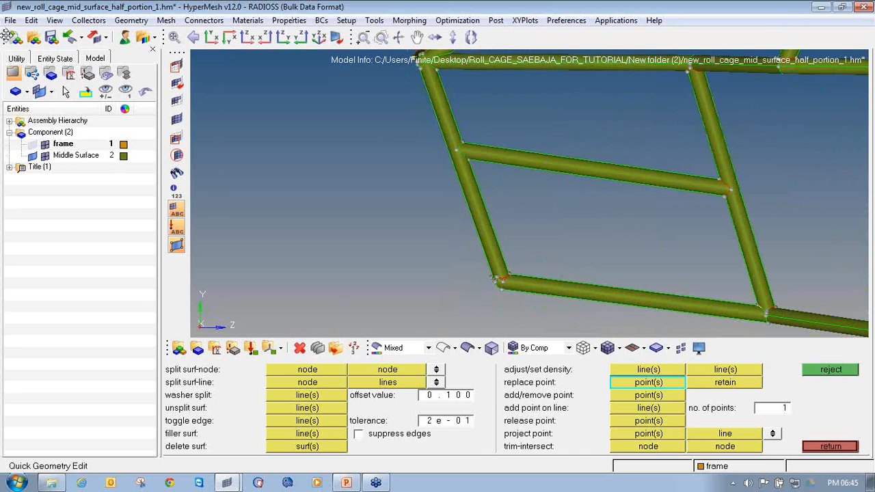
pyautogui.click(10, 20)
pyautogui.click(29, 89)
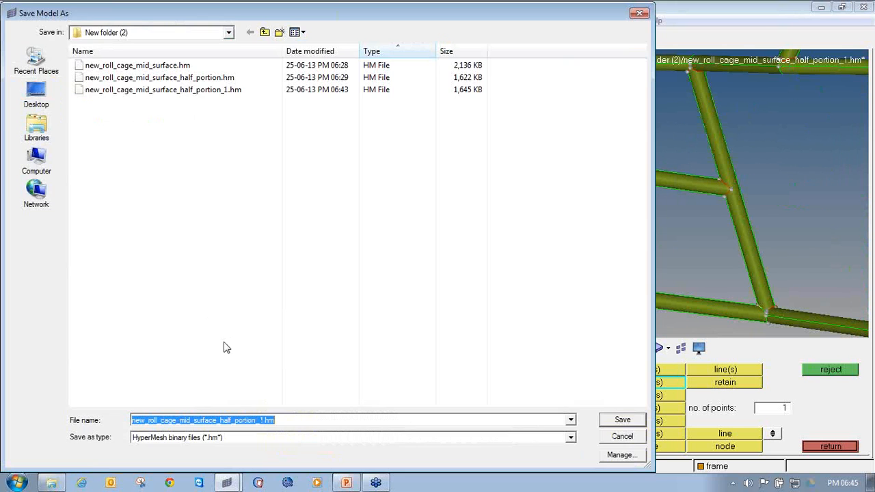
pyautogui.click(277, 420)
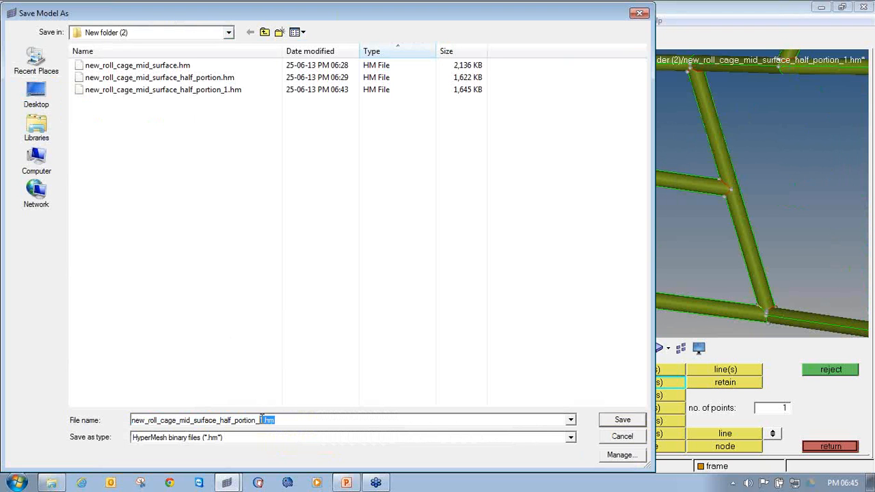
pyautogui.click(622, 420)
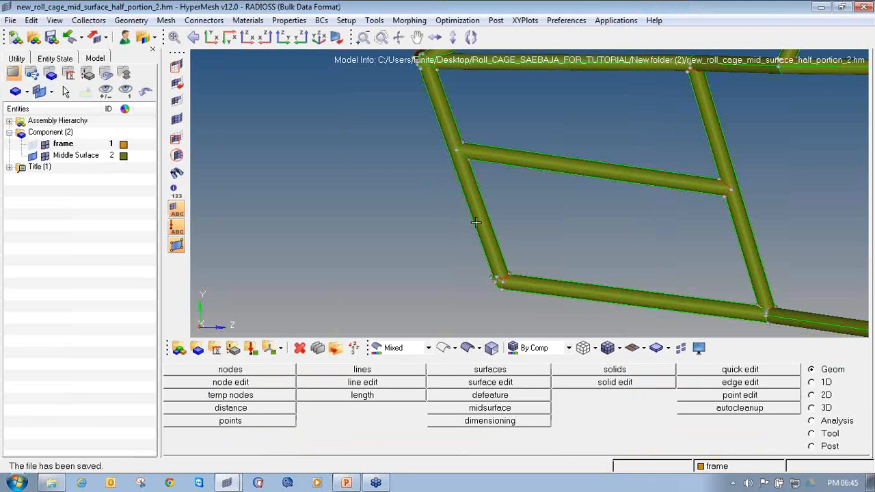
# - Isolate the three tubes meeting at the frame's lower corner by masking all other surfaces
pyautogui.keyDown('ctrl'); pyautogui.moveTo(545, 262); pyautogui.dragTo(391, 137); pyautogui.keyUp('ctrl')
pyautogui.scroll(2, 481, 242)
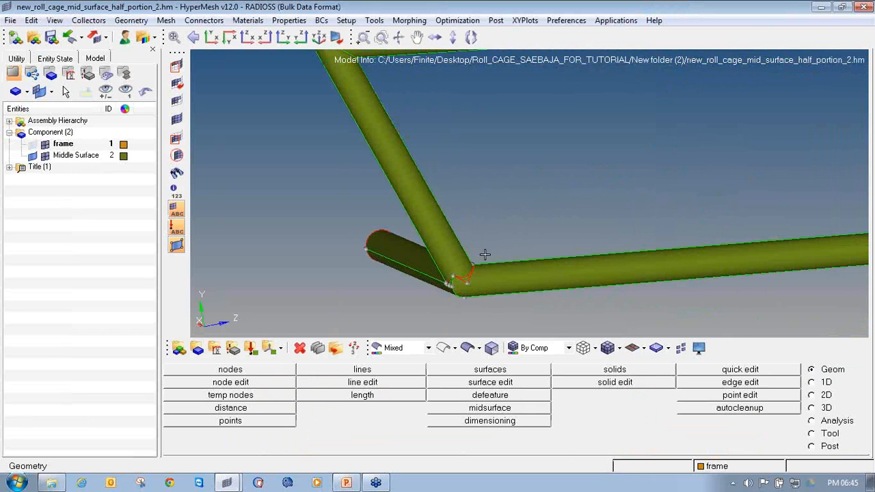
pyautogui.keyDown('ctrl'); pyautogui.moveTo(524, 225); pyautogui.dragTo(553, 333); pyautogui.keyUp('ctrl')
pyautogui.click(176, 81)
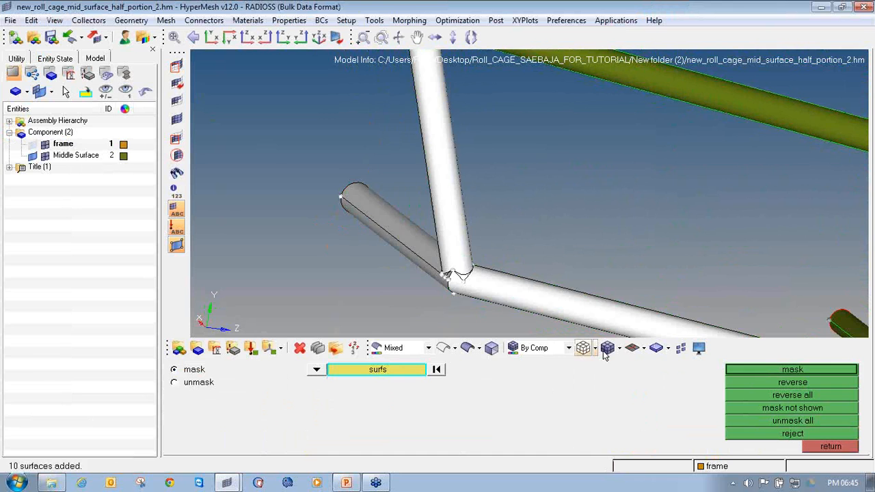
pyautogui.click(761, 368)
pyautogui.click(763, 382)
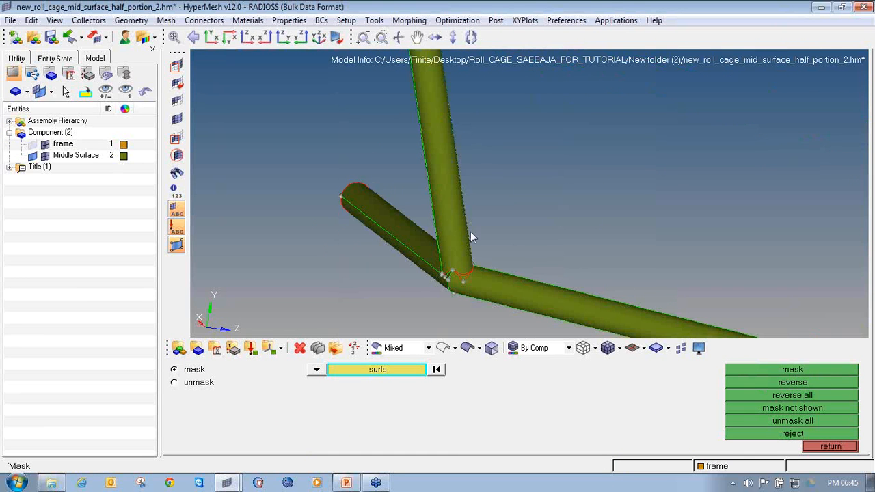
# - Split the upright tube's surfaces all around with a line a short distance above the lower corner joint
pyautogui.keyDown('ctrl'); pyautogui.moveTo(479, 260); pyautogui.dragTo(427, 217); pyautogui.keyUp('ctrl')
pyautogui.keyDown('ctrl'); pyautogui.scroll(5, 467, 283); pyautogui.keyUp('ctrl')
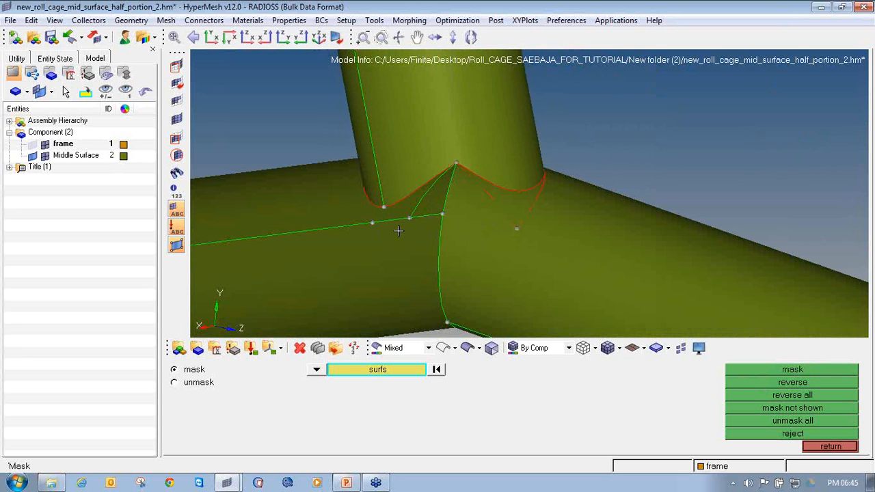
pyautogui.keyDown('ctrl'); pyautogui.moveTo(462, 198); pyautogui.dragTo(409, 188); pyautogui.keyUp('ctrl')
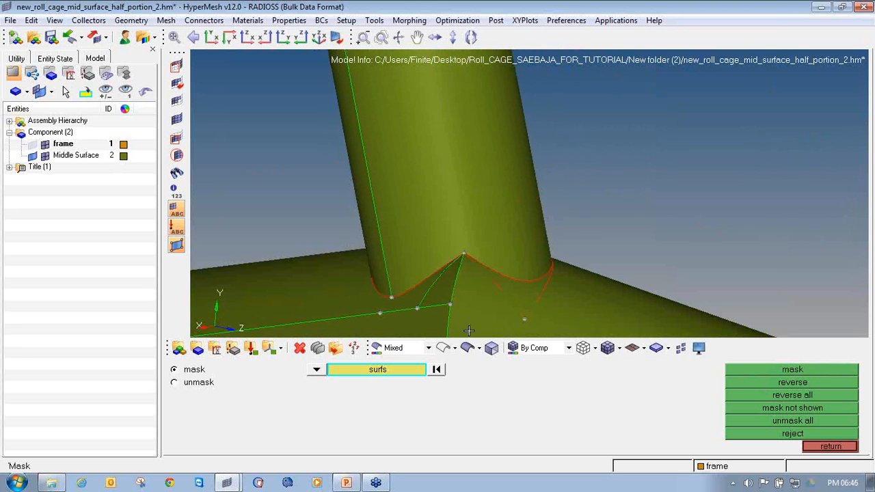
pyautogui.click(444, 348)
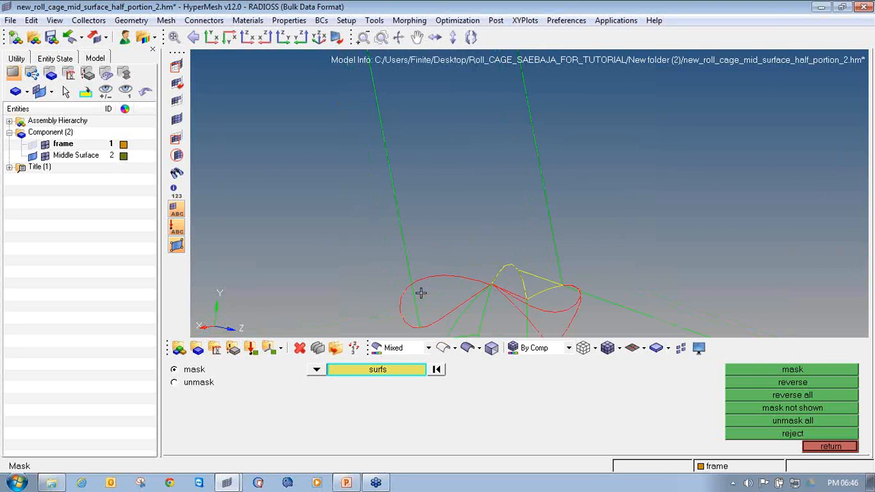
pyautogui.press('F11')
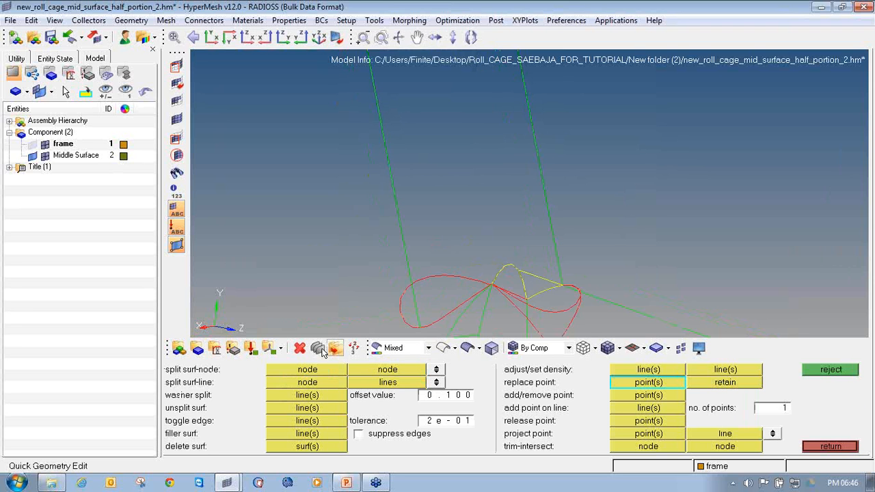
pyautogui.click(324, 387)
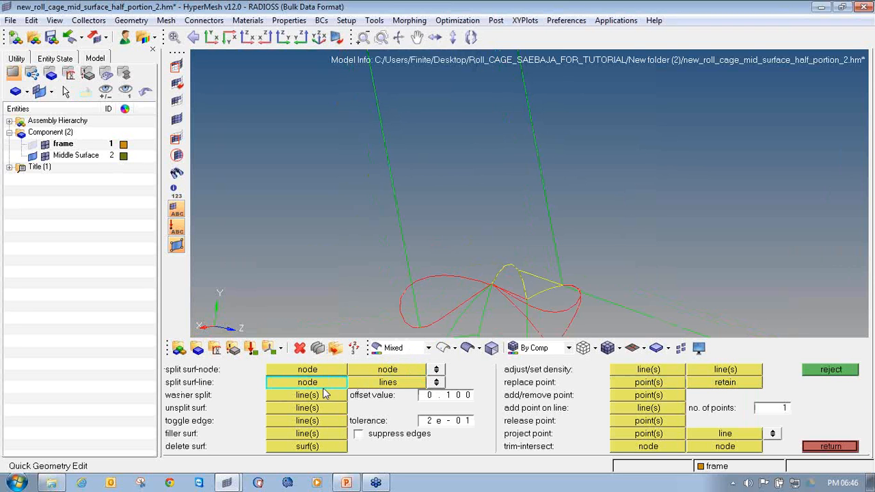
pyautogui.click(396, 200)
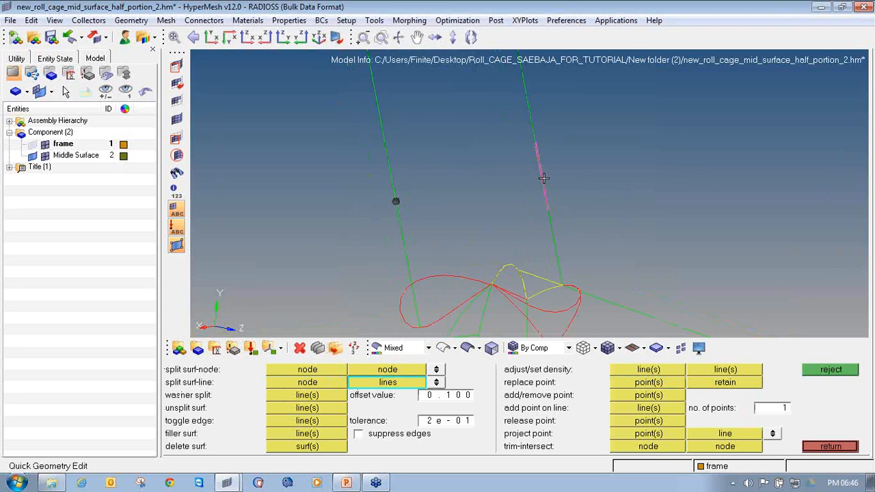
pyautogui.click(540, 170)
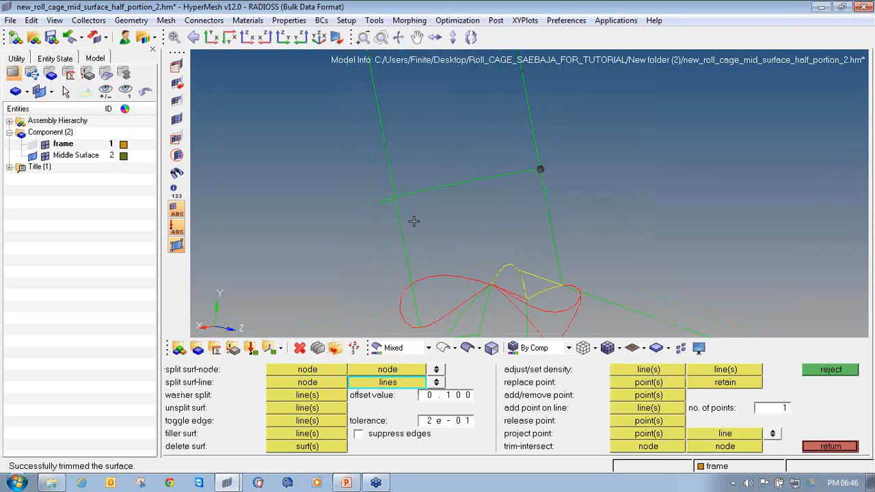
# - Delete the upright tube's surfaces between the new split line and the joint
pyautogui.click(466, 348)
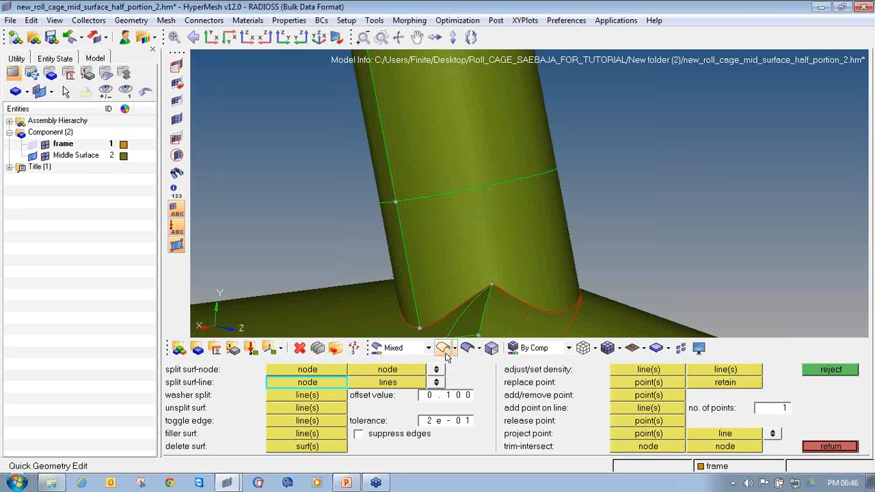
pyautogui.click(300, 348)
pyautogui.click(388, 243)
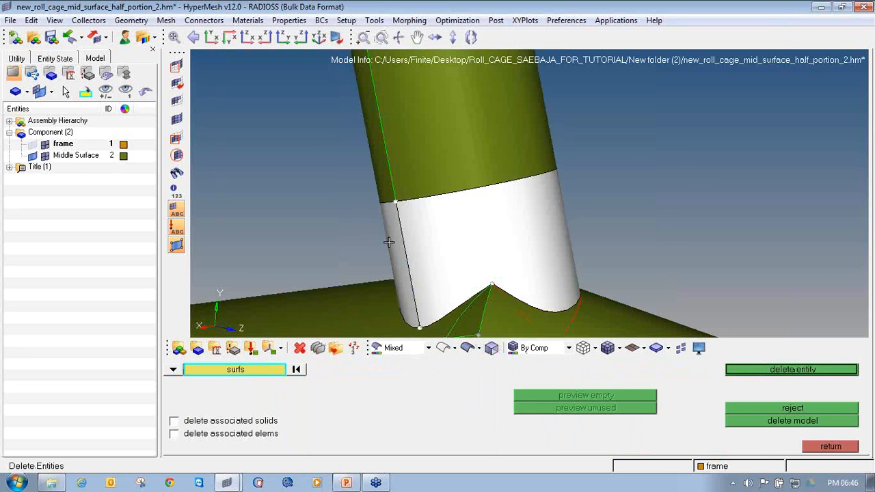
pyautogui.middleClick(388, 242)
# - Mask the upright tube and both lower tubes so only the small leftover surfaces at the joint remain displayed
pyautogui.keyDown('ctrl'); pyautogui.scroll(-5, 388, 242); pyautogui.keyUp('ctrl')
pyautogui.moveTo(428, 270)
pyautogui.keyDown('ctrl'); pyautogui.mouseDown()
pyautogui.moveTo(422, 256)
pyautogui.moveTo(406, 254)
pyautogui.moveTo(461, 240)
pyautogui.moveTo(401, 244)
pyautogui.moveTo(387, 278)
pyautogui.moveTo(451, 276)
pyautogui.moveTo(426, 278)
pyautogui.moveTo(430, 269)
pyautogui.mouseUp(); pyautogui.keyUp('ctrl')
pyautogui.click(176, 66)
pyautogui.click(382, 223)
pyautogui.click(419, 209)
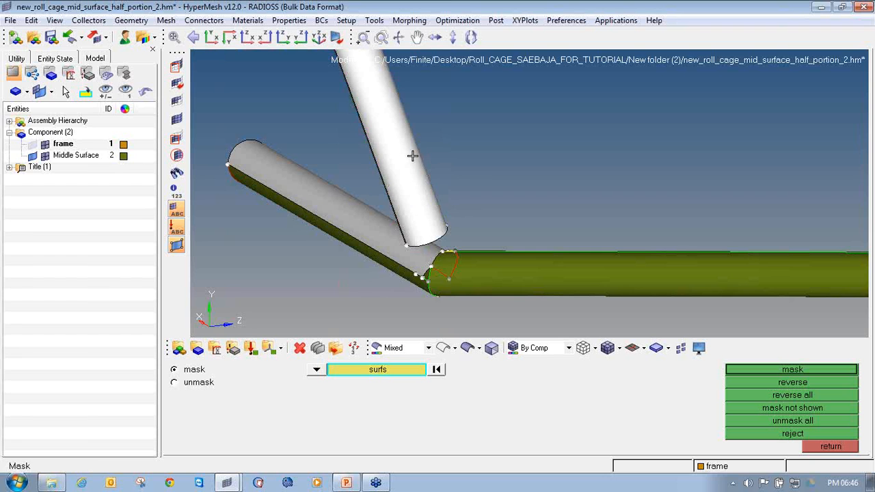
pyautogui.click(330, 208)
pyautogui.click(547, 284)
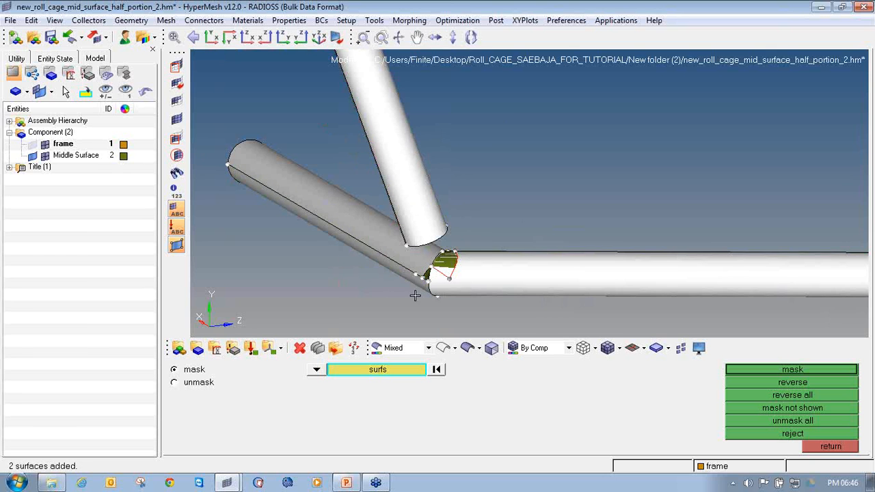
pyautogui.keyDown('ctrl'); pyautogui.scroll(3, 416, 296); pyautogui.keyUp('ctrl')
pyautogui.moveTo(448, 229)
pyautogui.keyDown('ctrl'); pyautogui.mouseDown()
pyautogui.moveTo(547, 246)
pyautogui.moveTo(465, 231)
pyautogui.mouseUp(); pyautogui.keyUp('ctrl')
pyautogui.middleClick(483, 236)
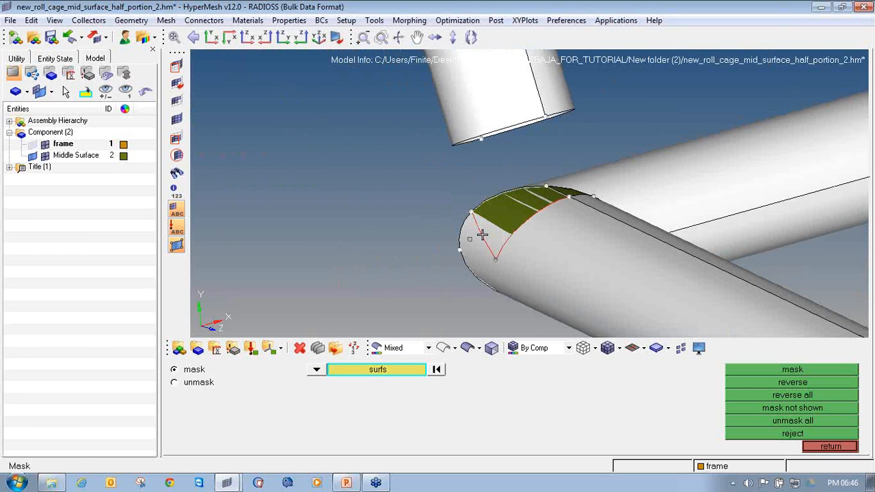
# - Delete all the displayed leftover surfaces at the joint and unmask the surrounding tubes
pyautogui.click(300, 348)
pyautogui.keyDown('shift'); pyautogui.moveTo(665, 251); pyautogui.dragTo(449, 157); pyautogui.keyUp('shift')
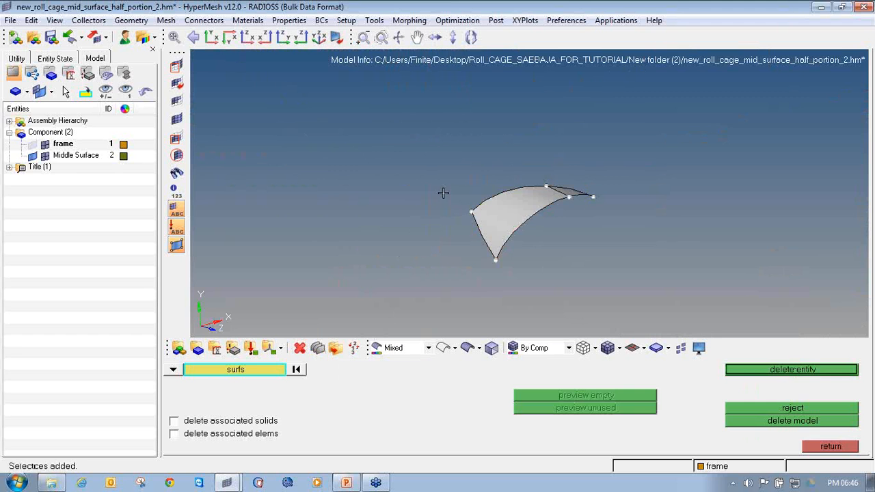
pyautogui.middleClick(443, 194)
pyautogui.click(184, 121)
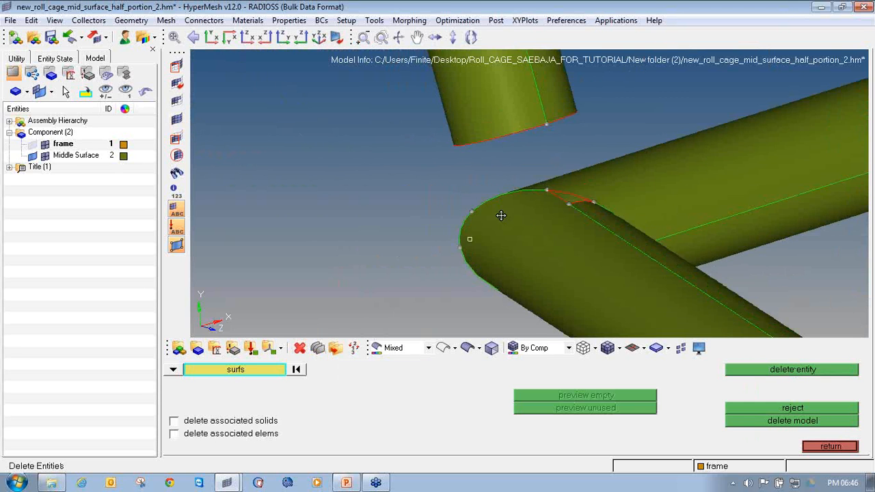
# - Try to close the triangular opening between the two lower tubes with a filler surface, and reject it
pyautogui.keyDown('ctrl'); pyautogui.moveTo(502, 217); pyautogui.dragTo(526, 274); pyautogui.keyUp('ctrl')
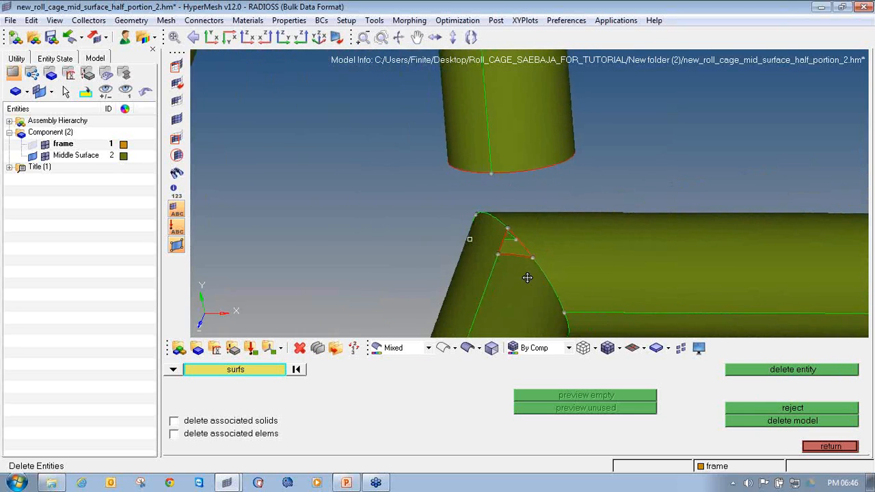
pyautogui.click(735, 408)
pyautogui.keyDown('ctrl'); pyautogui.moveTo(446, 232); pyautogui.dragTo(496, 271); pyautogui.keyUp('ctrl')
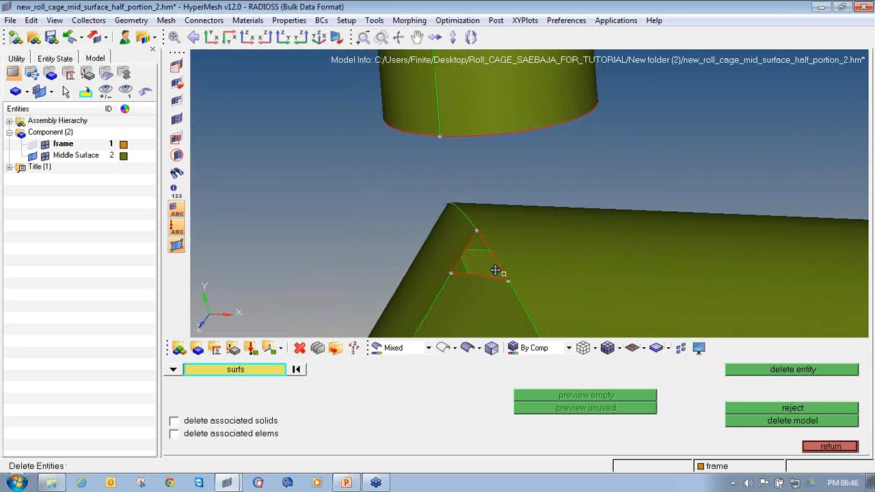
pyautogui.click(806, 448)
pyautogui.click(824, 448)
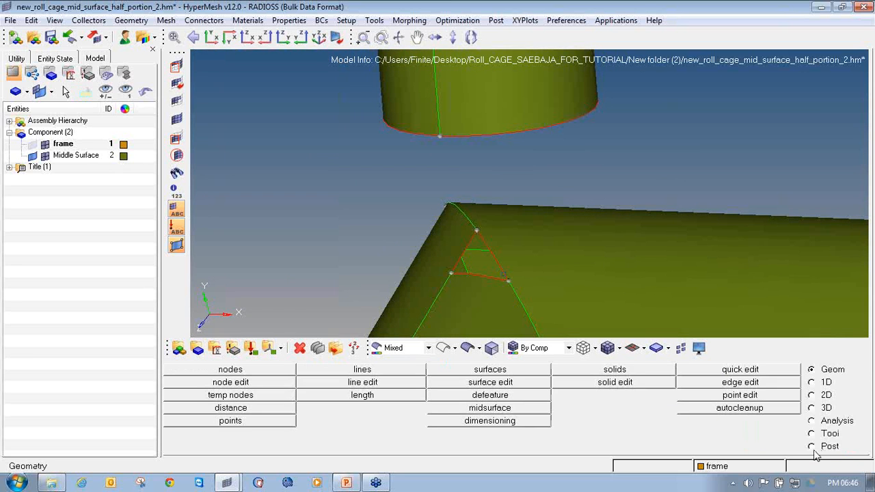
pyautogui.press('F11')
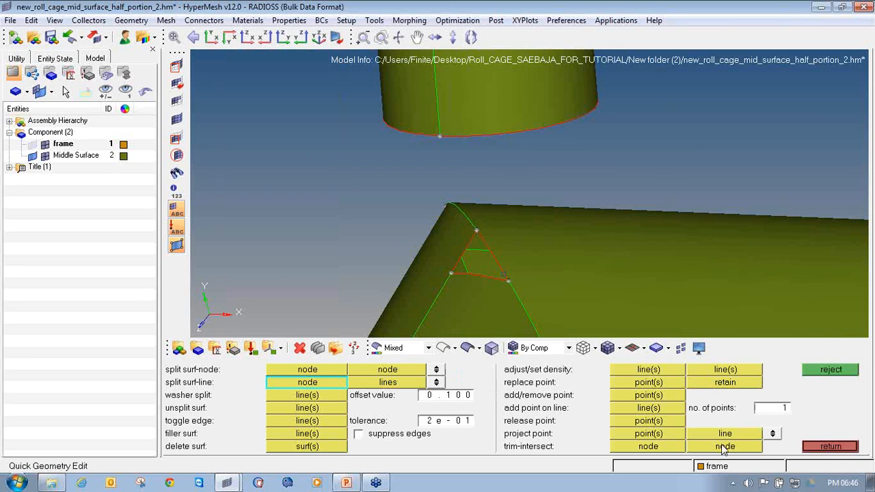
pyautogui.click(330, 437)
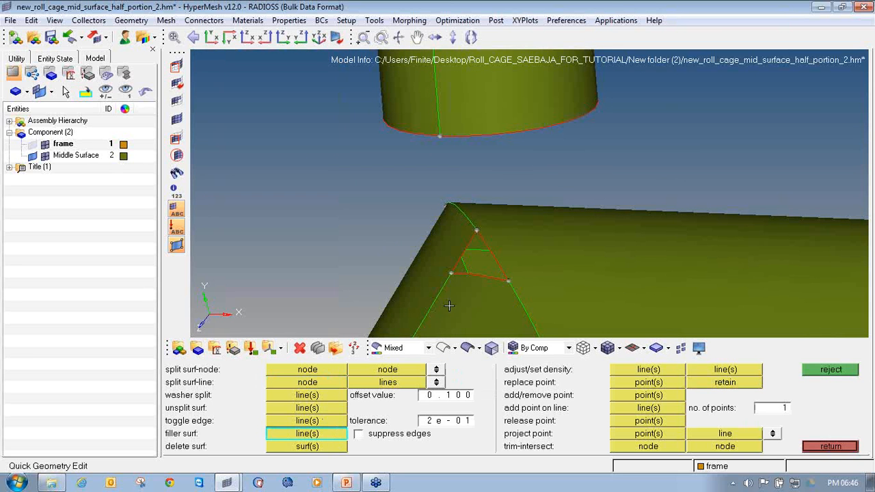
pyautogui.click(474, 272)
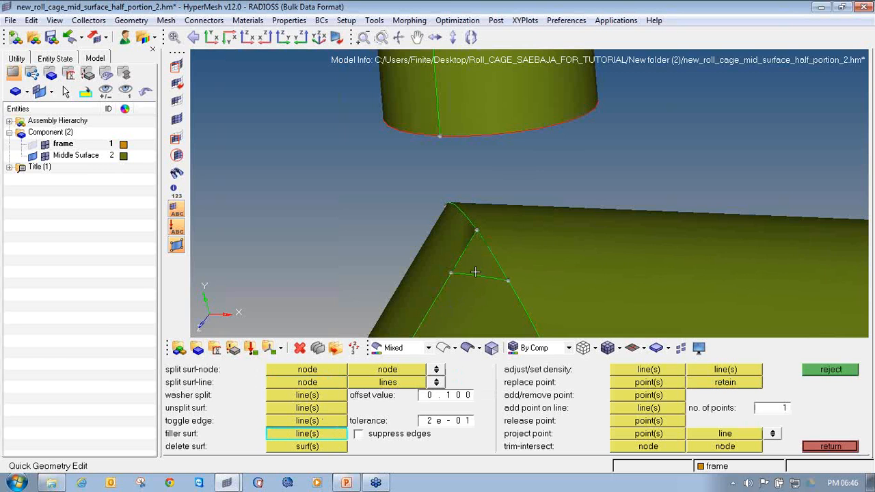
pyautogui.keyDown('ctrl'); pyautogui.moveTo(475, 272); pyautogui.dragTo(450, 296); pyautogui.keyUp('ctrl')
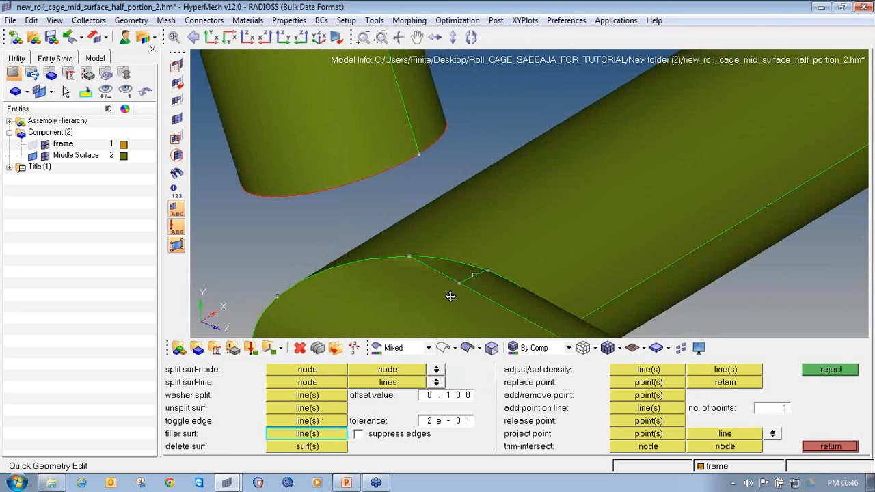
pyautogui.click(820, 378)
# - Retry the filler surface from the triangular opening's other free edges and reject each attempt
pyautogui.click(442, 260)
pyautogui.click(839, 375)
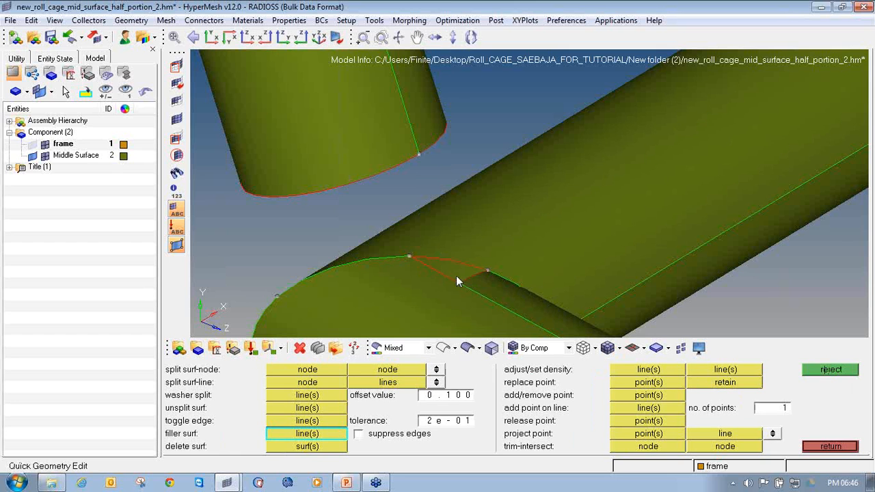
pyautogui.click(443, 272)
pyautogui.click(838, 371)
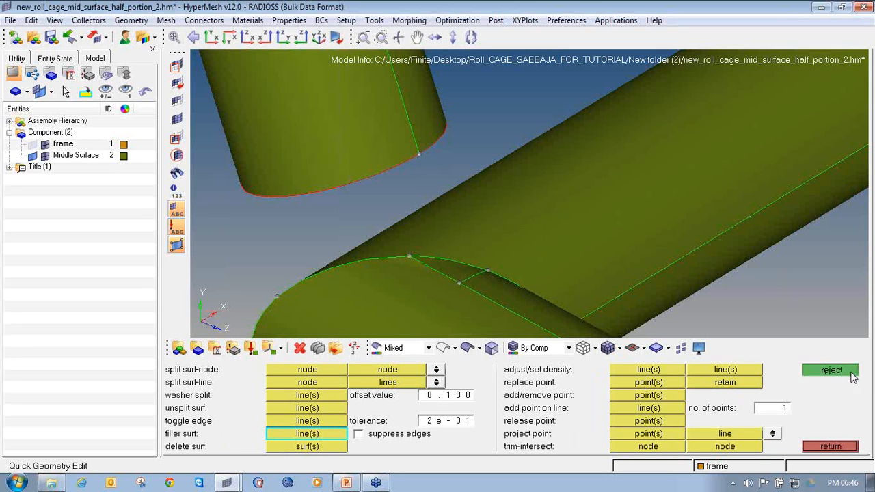
pyautogui.click(855, 446)
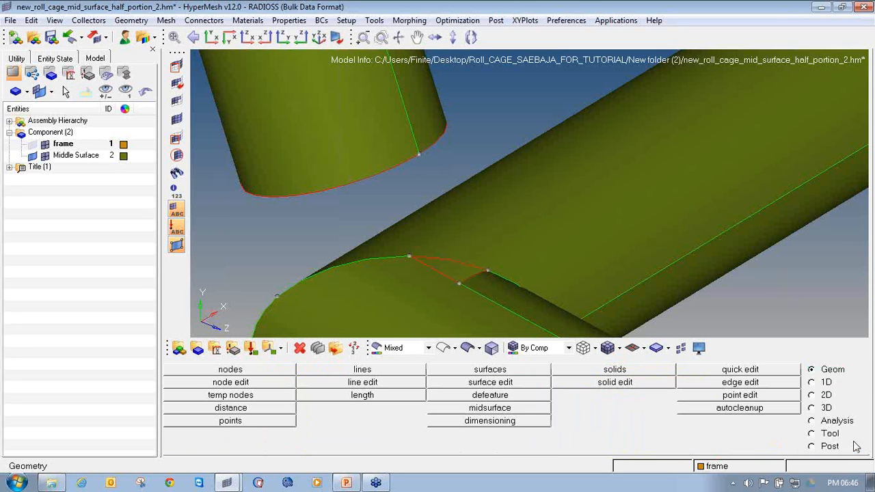
# - Select the free edges around the triangular opening for a spline and set it to create the surface only
pyautogui.click(814, 395)
pyautogui.click(366, 383)
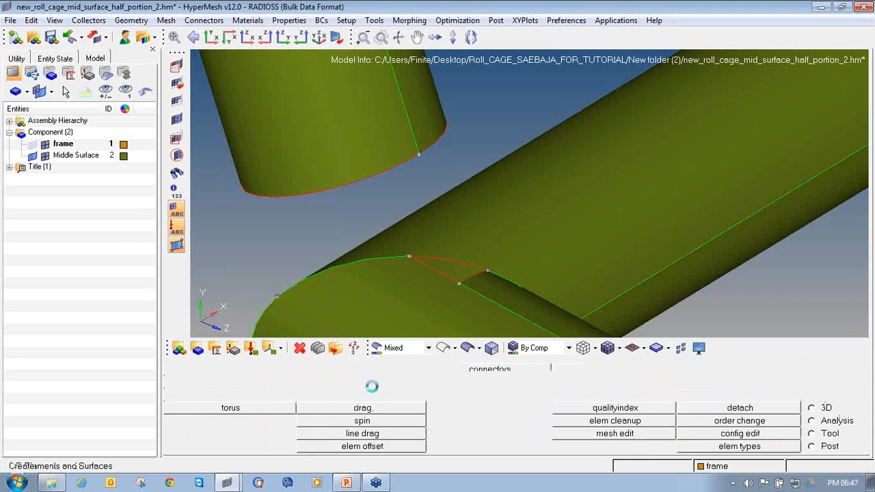
pyautogui.click(459, 275)
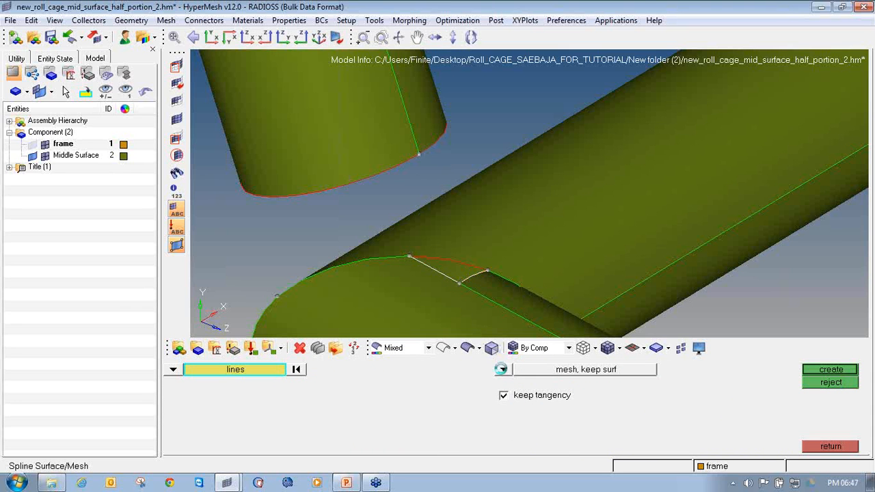
pyautogui.click(501, 370)
pyautogui.click(508, 420)
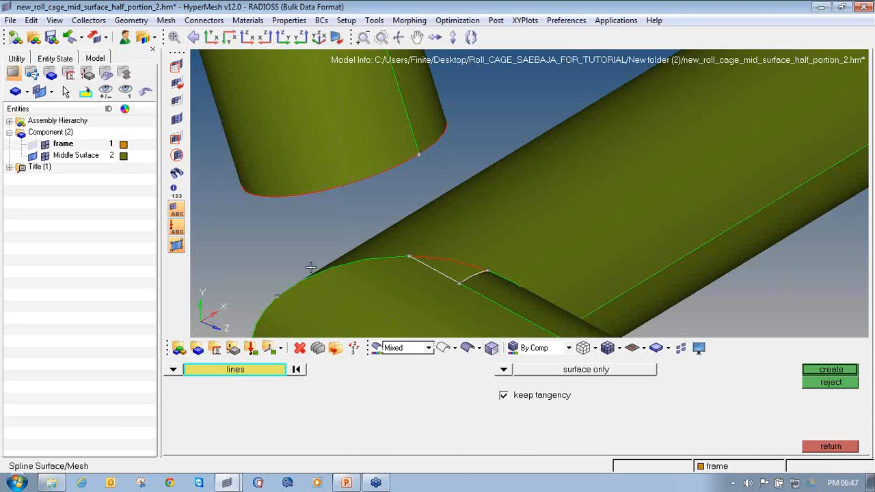
# - Make Middle Surface the current component and create the spline surface that closes the triangular opening
pyautogui.click(74, 155)
pyautogui.rightClick(74, 155)
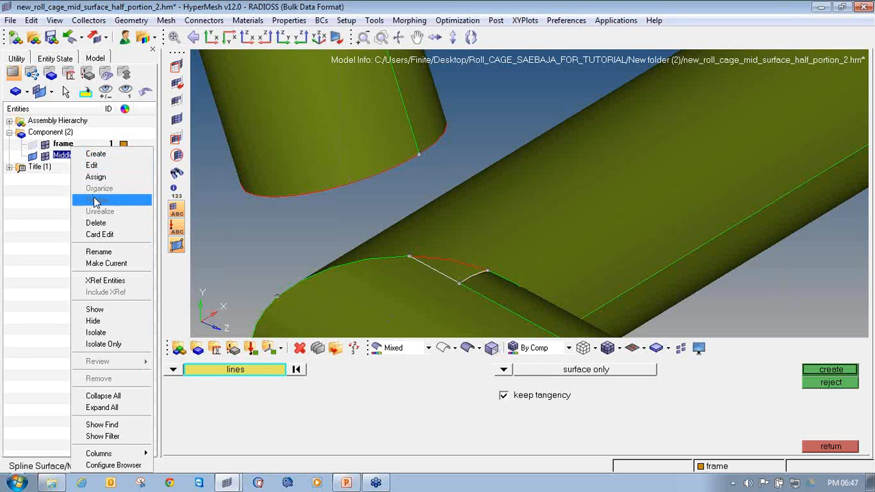
pyautogui.click(115, 263)
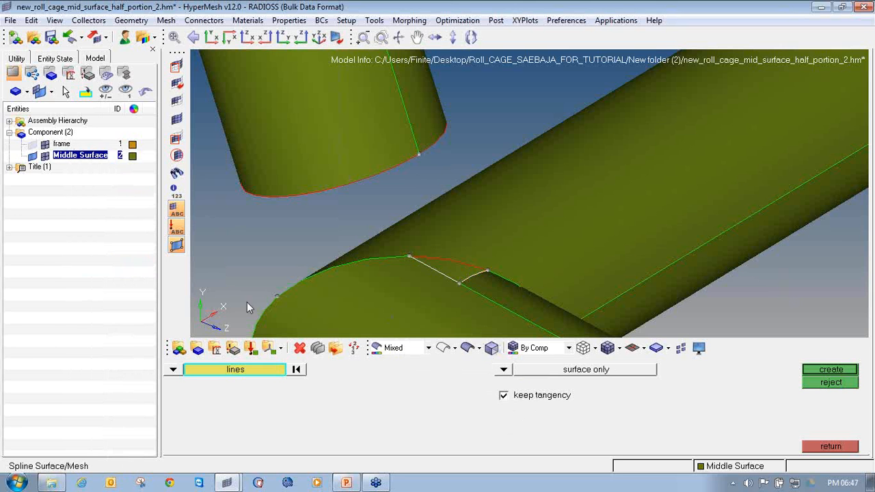
pyautogui.click(841, 376)
pyautogui.keyDown('ctrl'); pyautogui.moveTo(471, 292); pyautogui.dragTo(445, 264); pyautogui.keyUp('ctrl')
pyautogui.scroll(2, 445, 268)
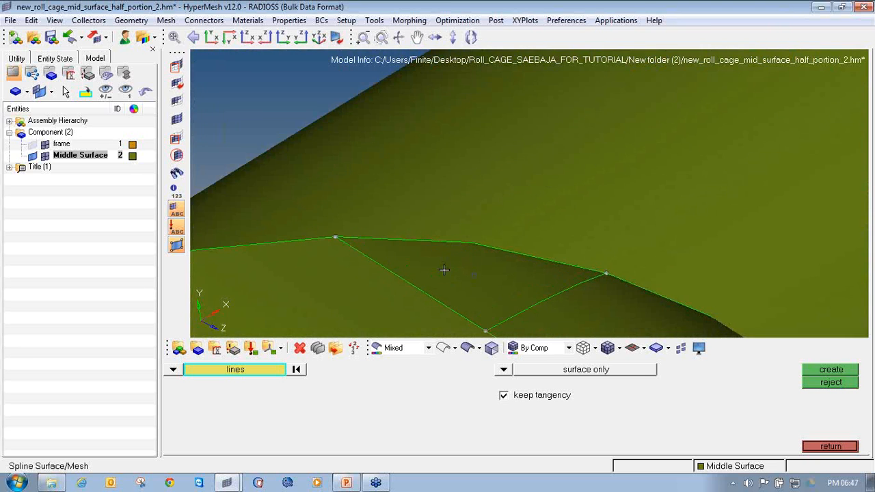
pyautogui.scroll(-5, 445, 268)
pyautogui.click(832, 447)
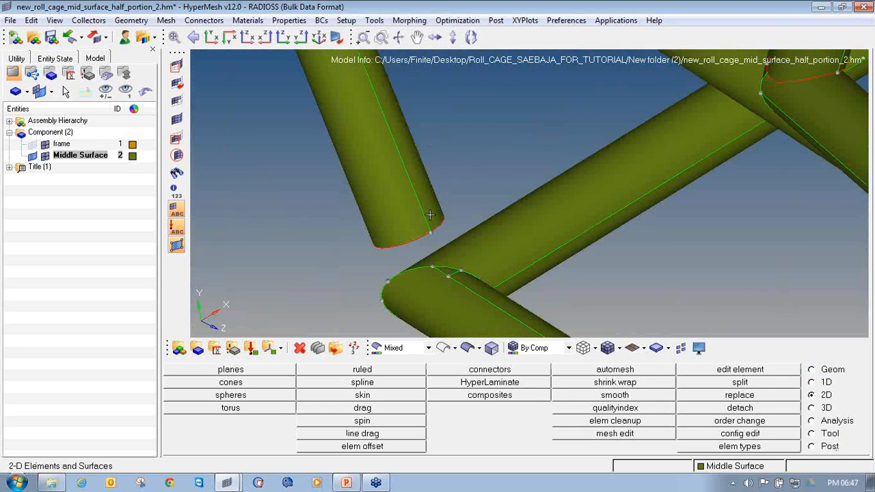
# - Toggle the new patch's short edge and unsplit the small curved edge on the other side of the lower tube joint
pyautogui.scroll(3, 457, 277)
pyautogui.press('F11')
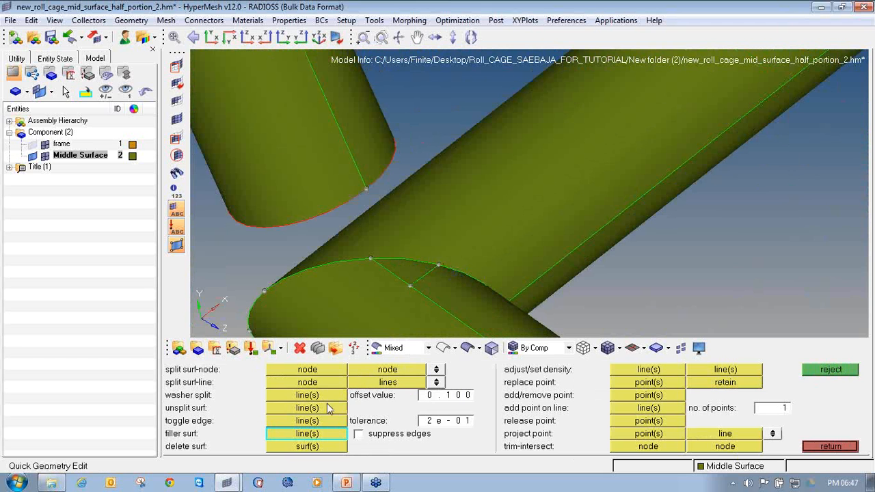
pyautogui.click(316, 408)
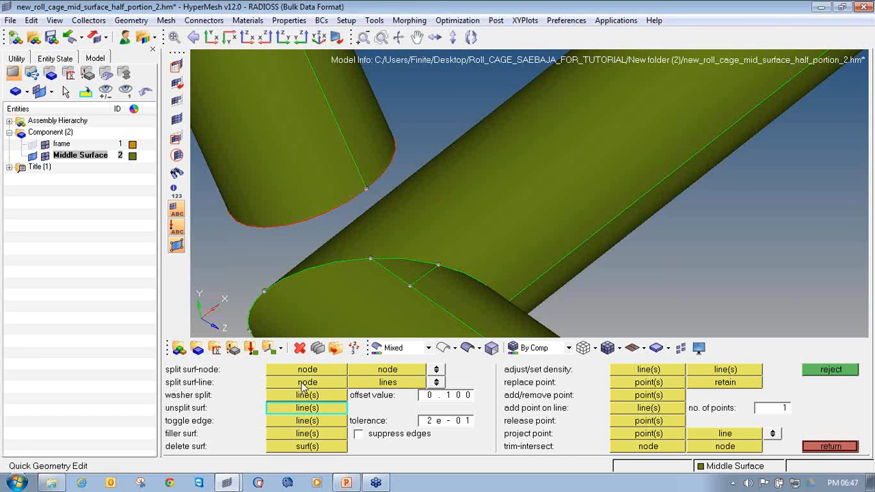
pyautogui.click(307, 421)
pyautogui.click(424, 275)
pyautogui.keyDown('ctrl'); pyautogui.moveTo(369, 285); pyautogui.dragTo(342, 299); pyautogui.keyUp('ctrl')
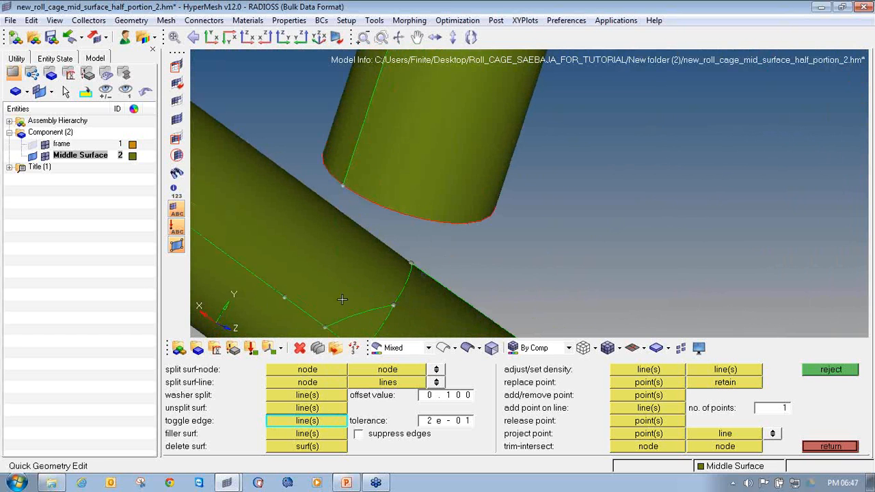
pyautogui.click(317, 408)
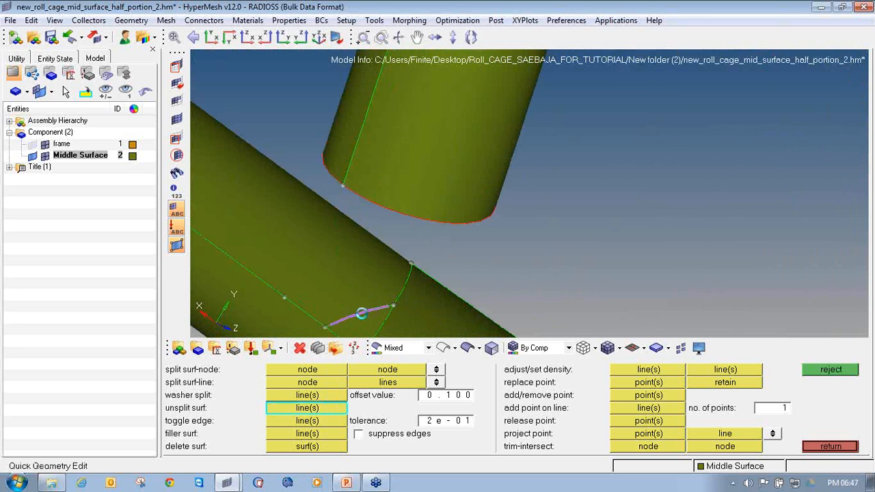
pyautogui.keyDown('ctrl'); pyautogui.moveTo(354, 313); pyautogui.dragTo(383, 231); pyautogui.keyUp('ctrl')
pyautogui.scroll(3, 390, 260)
pyautogui.keyDown('ctrl'); pyautogui.moveTo(431, 269); pyautogui.dragTo(388, 290); pyautogui.keyUp('ctrl')
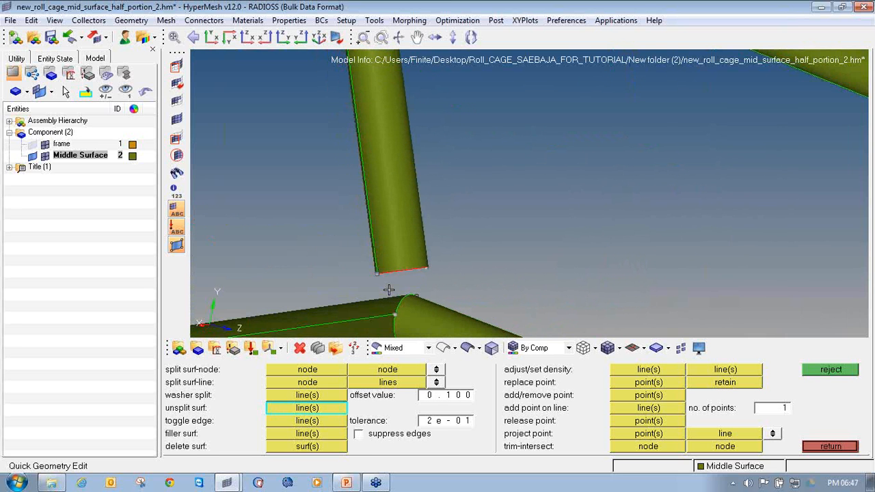
# - Extend the open lower edges of the upright tube by a distance of 100 through the lower tube joint
pyautogui.hotkey('shift', 'F11')
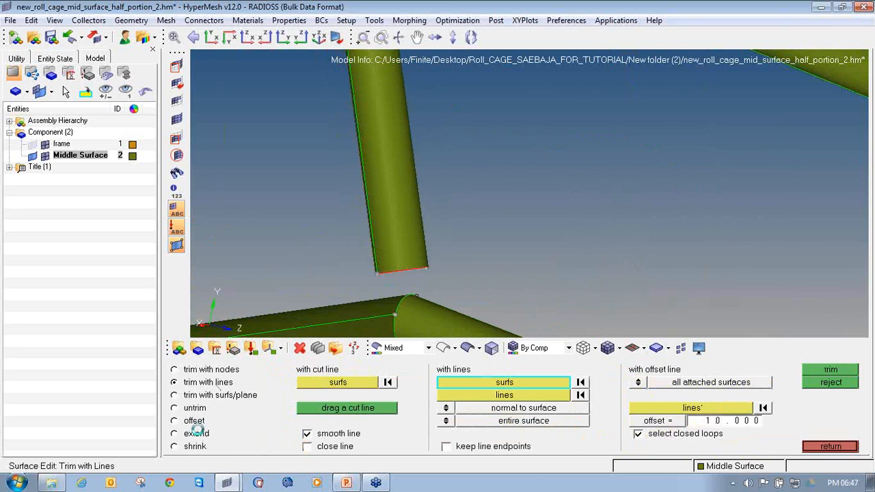
pyautogui.click(174, 433)
pyautogui.keyDown('ctrl'); pyautogui.moveTo(357, 273); pyautogui.dragTo(383, 260); pyautogui.keyUp('ctrl')
pyautogui.keyDown('ctrl'); pyautogui.scroll(4, 388, 279); pyautogui.keyUp('ctrl')
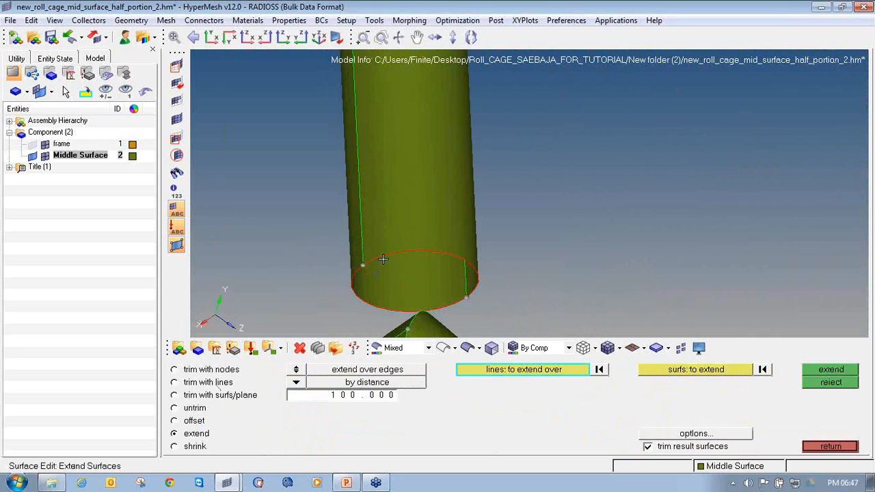
pyautogui.click(383, 258)
pyautogui.click(359, 294)
pyautogui.middleClick(359, 292)
pyautogui.keyDown('ctrl'); pyautogui.scroll(-4, 352, 226); pyautogui.keyUp('ctrl')
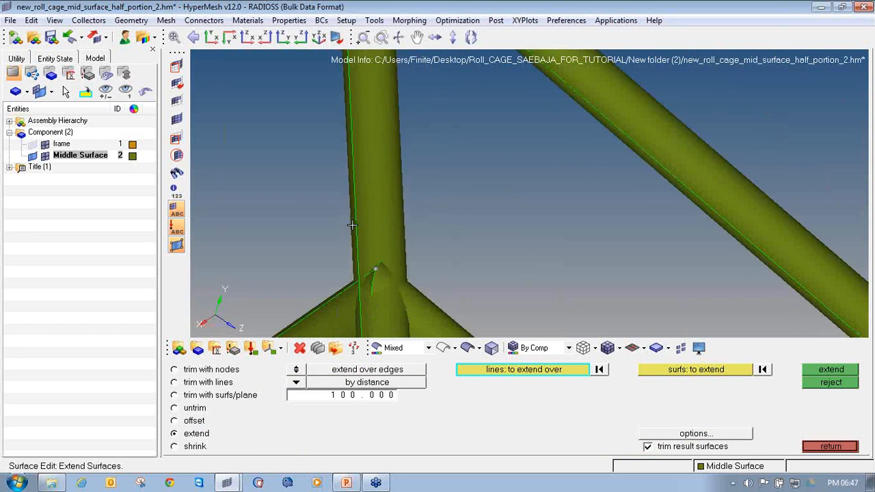
pyautogui.keyDown('ctrl'); pyautogui.moveTo(375, 258); pyautogui.dragTo(329, 294); pyautogui.keyUp('ctrl')
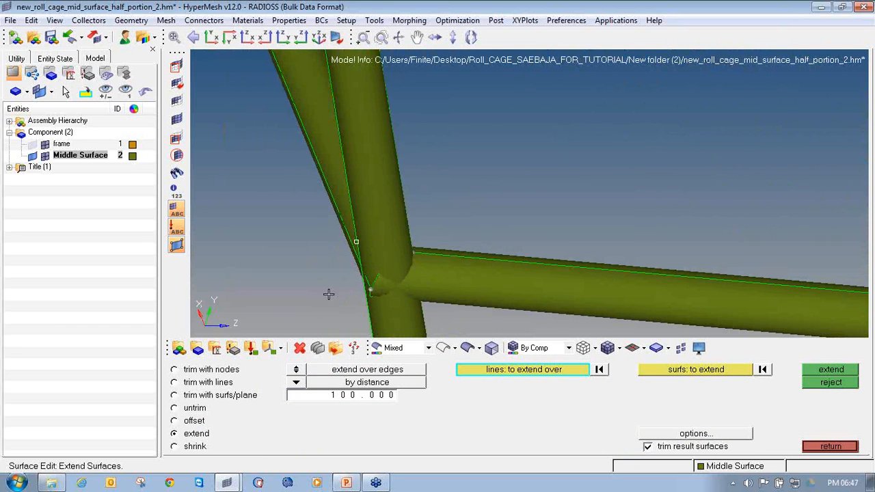
# - Trim the extended upright tube and the intersecting lower tubes with each other, trimming both surface sets
pyautogui.click(213, 398)
pyautogui.keyDown('ctrl'); pyautogui.moveTo(362, 285); pyautogui.dragTo(337, 236, button='right'); pyautogui.keyUp('ctrl')
pyautogui.keyDown('ctrl'); pyautogui.moveTo(344, 194); pyautogui.dragTo(347, 165, button='right'); pyautogui.keyUp('ctrl')
pyautogui.click(496, 382)
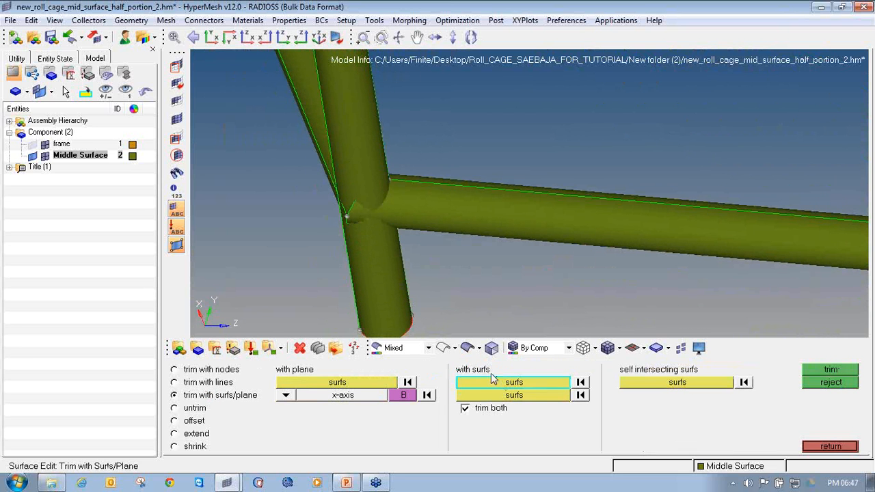
pyautogui.keyDown('shift'); pyautogui.moveTo(432, 279); pyautogui.dragTo(315, 305); pyautogui.keyUp('shift')
pyautogui.click(490, 395)
pyautogui.keyDown('ctrl'); pyautogui.moveTo(422, 277); pyautogui.dragTo(410, 224); pyautogui.keyUp('ctrl')
pyautogui.click(413, 218)
pyautogui.keyDown('shift'); pyautogui.moveTo(473, 267); pyautogui.dragTo(475, 179); pyautogui.keyUp('shift')
pyautogui.keyDown('ctrl'); pyautogui.moveTo(471, 207); pyautogui.dragTo(400, 198); pyautogui.keyUp('ctrl')
pyautogui.keyDown('shift'); pyautogui.moveTo(239, 105); pyautogui.dragTo(236, 197); pyautogui.keyUp('shift')
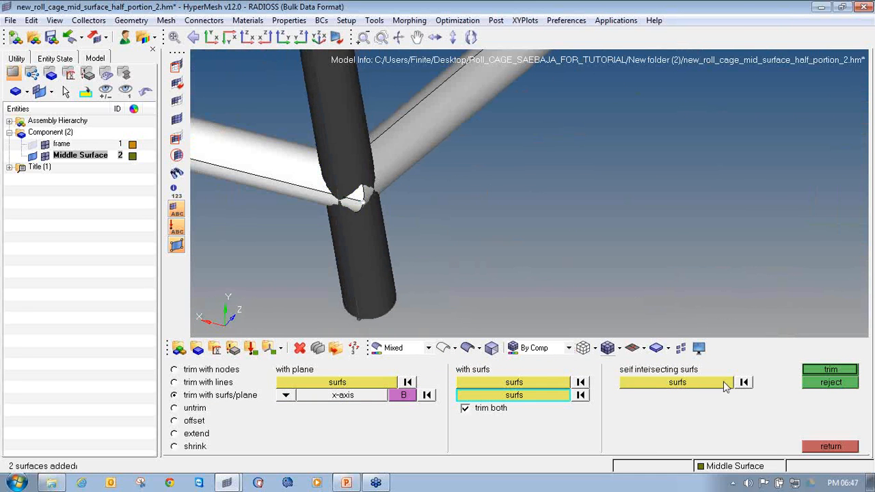
pyautogui.click(829, 369)
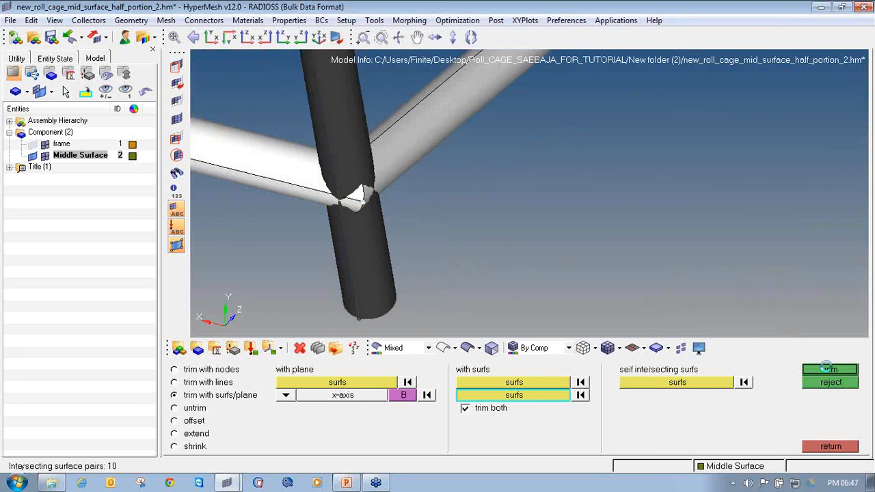
pyautogui.click(299, 349)
pyautogui.click(343, 282)
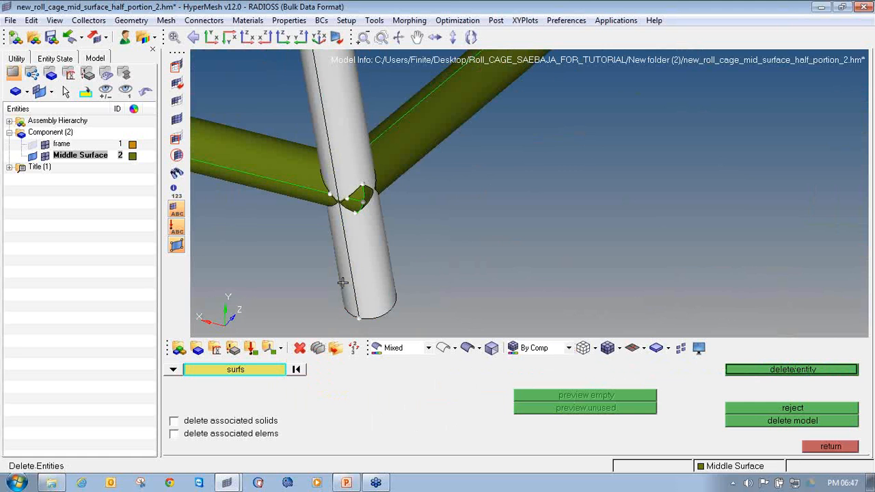
pyautogui.rightClick(376, 283)
pyautogui.rightClick(338, 283)
# - Split the upright tube's narrow strip from the corner of one lower tube's intersection curve to the facing curve across the seam
pyautogui.keyDown('ctrl'); pyautogui.moveTo(403, 282); pyautogui.dragTo(324, 262); pyautogui.keyUp('ctrl')
pyautogui.keyDown('ctrl'); pyautogui.scroll(8, 356, 212); pyautogui.keyUp('ctrl')
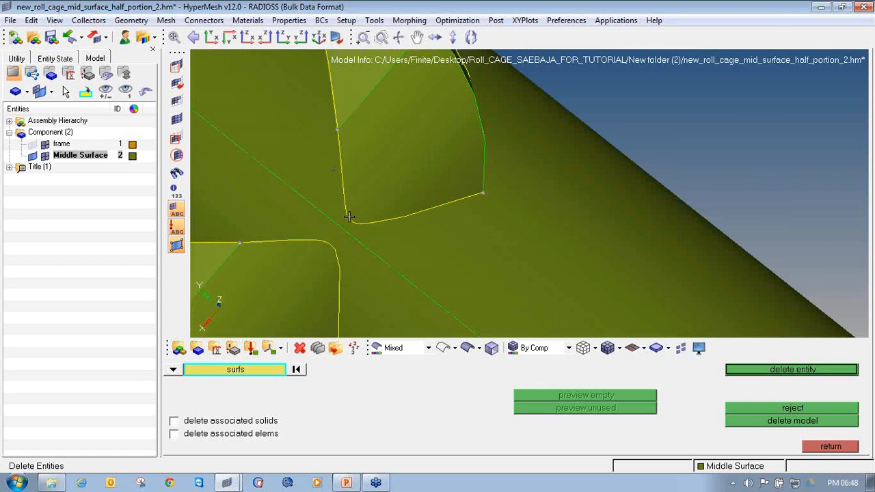
pyautogui.press('F11')
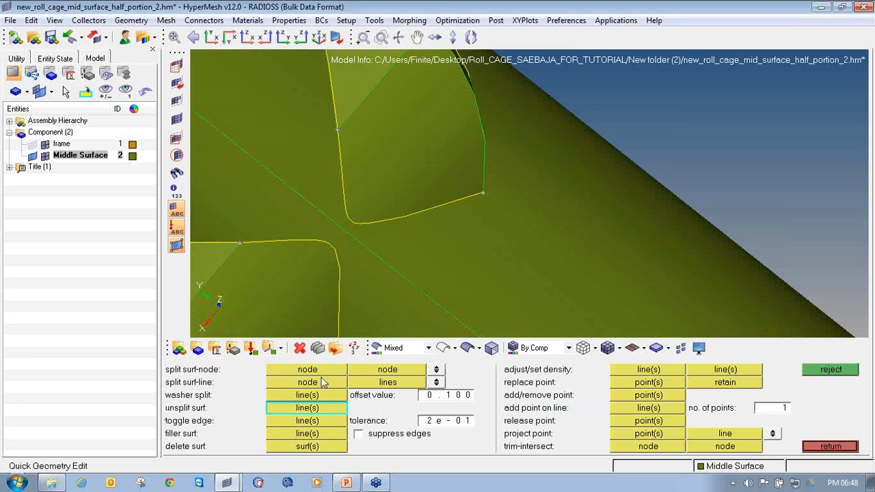
pyautogui.click(323, 383)
pyautogui.scroll(5, 331, 235)
pyautogui.click(340, 247)
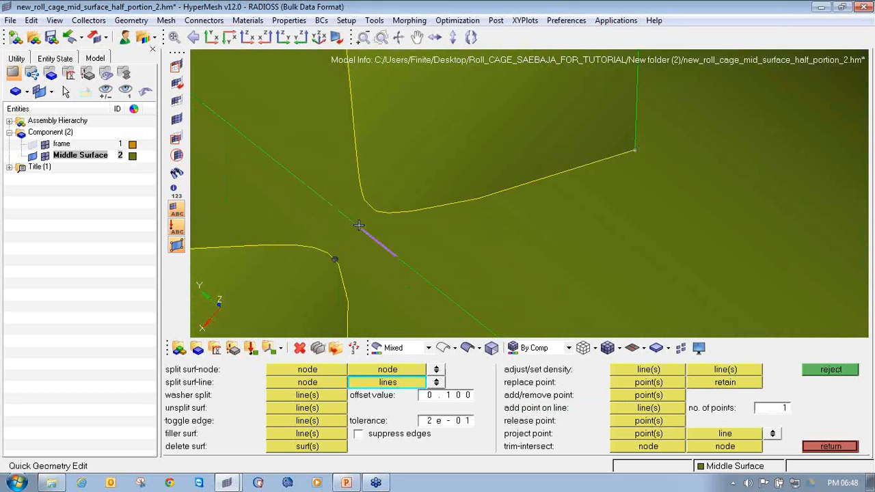
pyautogui.click(359, 225)
pyautogui.press('Escape')
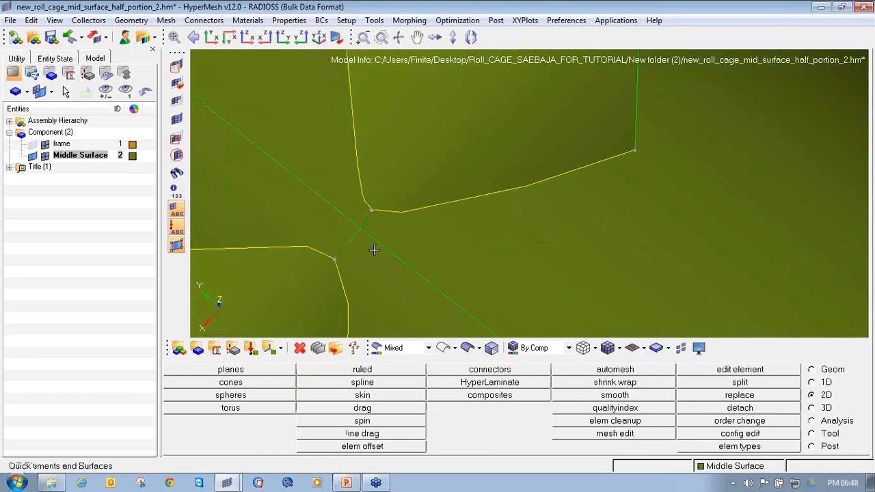
# - Try a node-to-line split across the upright tube's other narrow strip, between the facing corners of the two intersection curves
pyautogui.keyDown('ctrl'); pyautogui.scroll(-6, 374, 250); pyautogui.keyUp('ctrl')
pyautogui.keyDown('ctrl'); pyautogui.moveTo(374, 250); pyautogui.dragTo(311, 276); pyautogui.keyUp('ctrl')
pyautogui.keyDown('ctrl'); pyautogui.scroll(4, 351, 304); pyautogui.keyUp('ctrl')
pyautogui.press('F11')
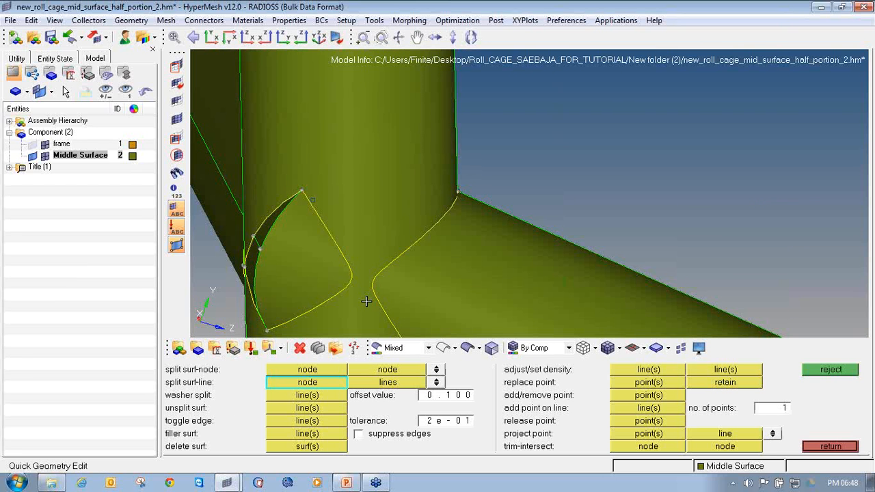
pyautogui.click(373, 282)
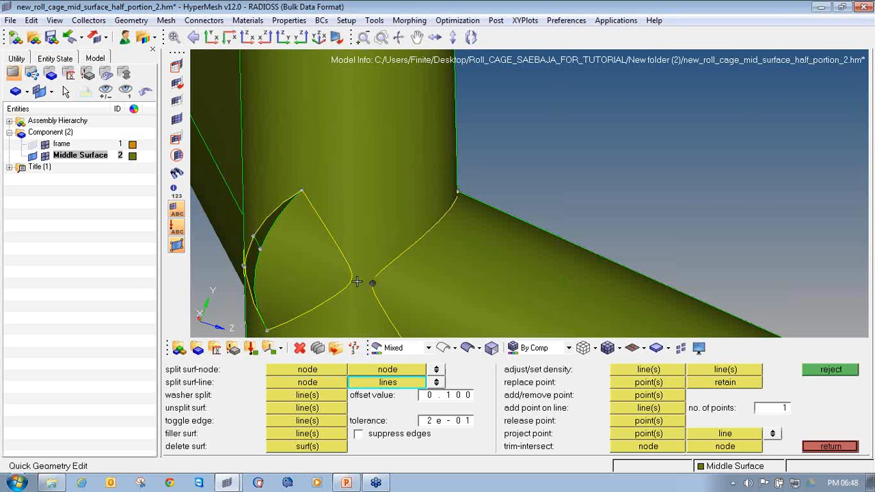
pyautogui.keyDown('ctrl'); pyautogui.scroll(4, 352, 280); pyautogui.keyUp('ctrl')
pyautogui.click(351, 279)
pyautogui.keyDown('ctrl'); pyautogui.scroll(-1, 351, 280); pyautogui.keyUp('ctrl')
pyautogui.keyDown('ctrl'); pyautogui.scroll(-2, 355, 293); pyautogui.keyUp('ctrl')
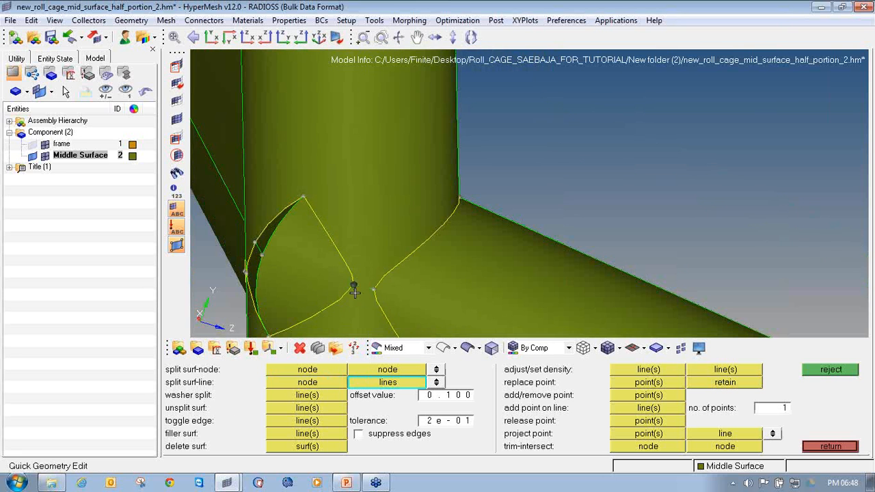
pyautogui.keyDown('ctrl'); pyautogui.scroll(2, 375, 297); pyautogui.keyUp('ctrl')
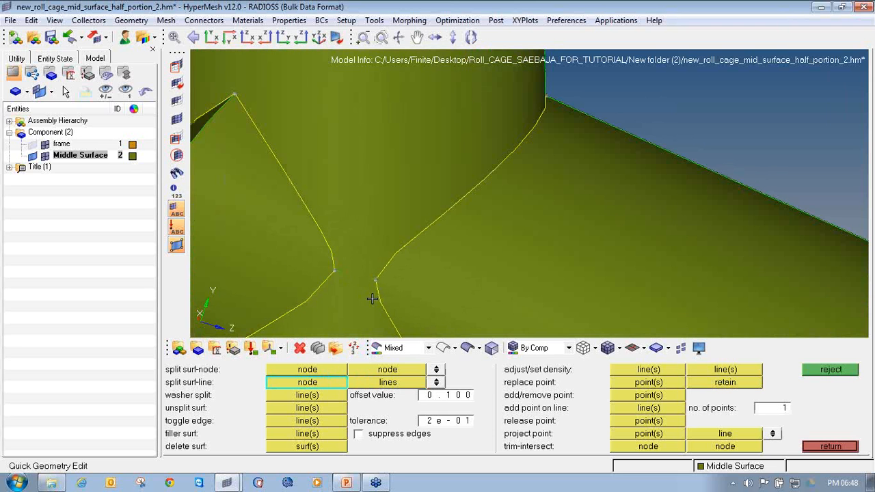
# - Trim the upright tube surface with the short lines at the facing corners, normal to surface, to cut across the narrow strip
pyautogui.hotkey('shift', 'F9')
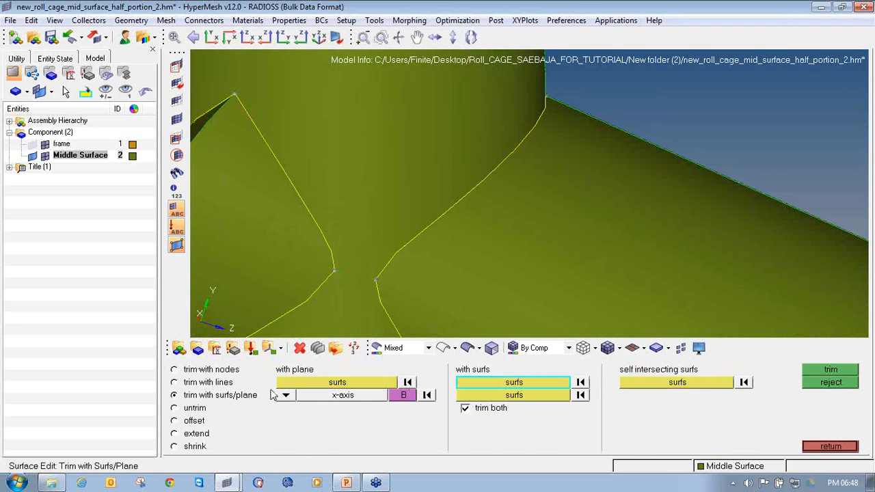
pyautogui.click(174, 382)
pyautogui.click(465, 385)
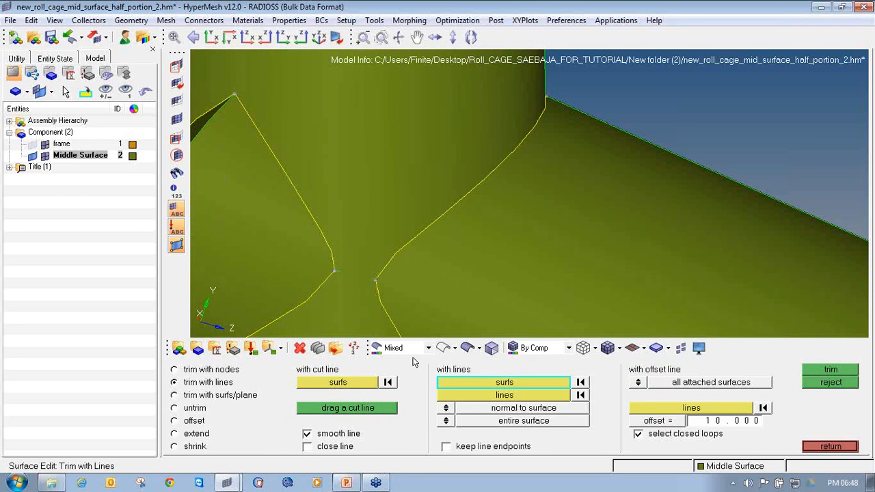
pyautogui.click(328, 307)
pyautogui.keyDown('ctrl'); pyautogui.moveTo(329, 307); pyautogui.dragTo(356, 264, button='right'); pyautogui.keyUp('ctrl')
pyautogui.click(471, 395)
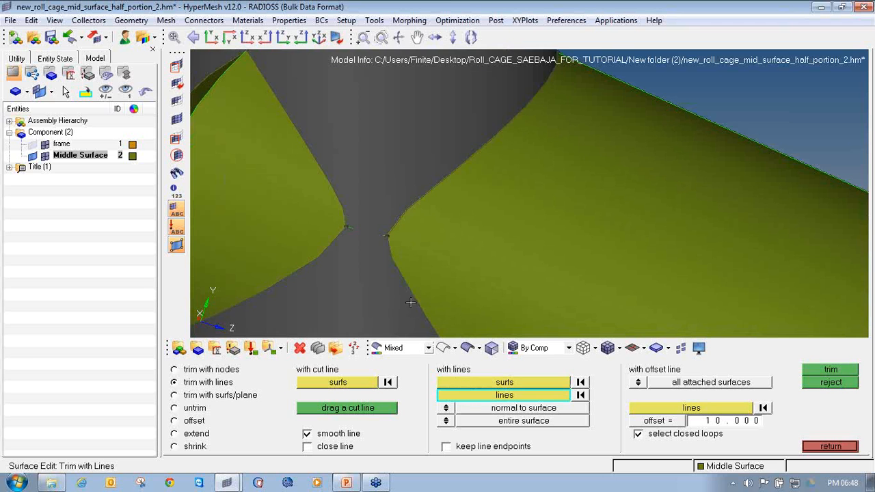
pyautogui.click(350, 228)
pyautogui.click(810, 373)
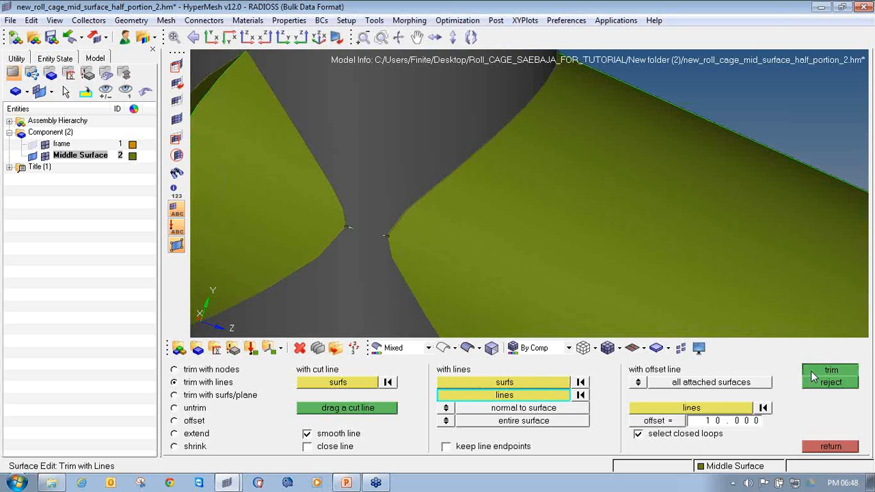
pyautogui.scroll(-3, 377, 249)
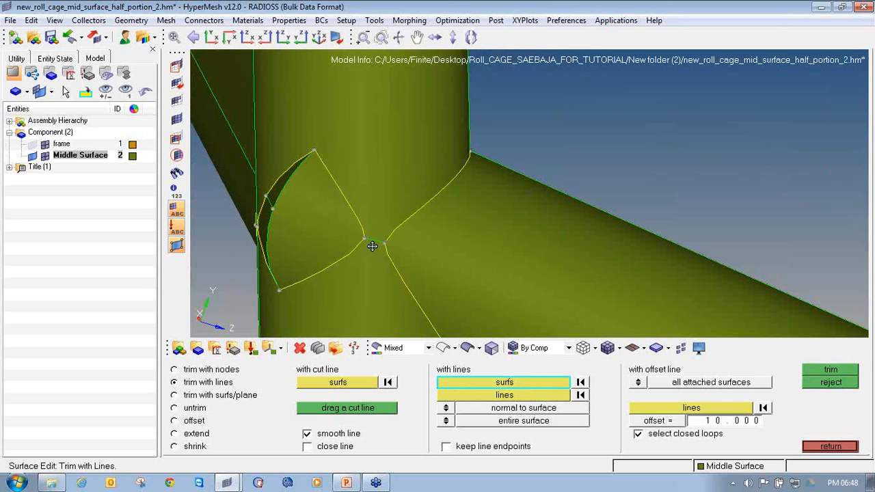
# - Trim both upright tube surfaces below the joint with the short seam-crossing lines between the facing corners, normal to surface
pyautogui.keyDown('ctrl'); pyautogui.moveTo(372, 246); pyautogui.dragTo(380, 301); pyautogui.keyUp('ctrl')
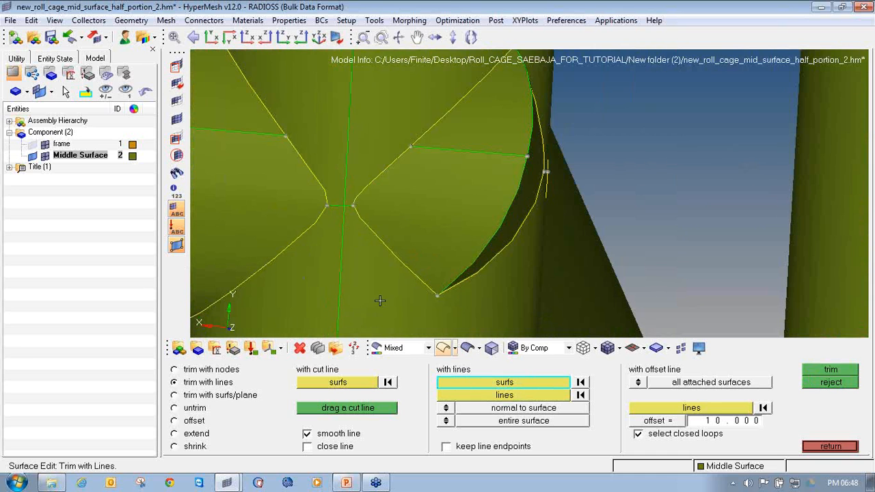
pyautogui.click(348, 285)
pyautogui.click(320, 274)
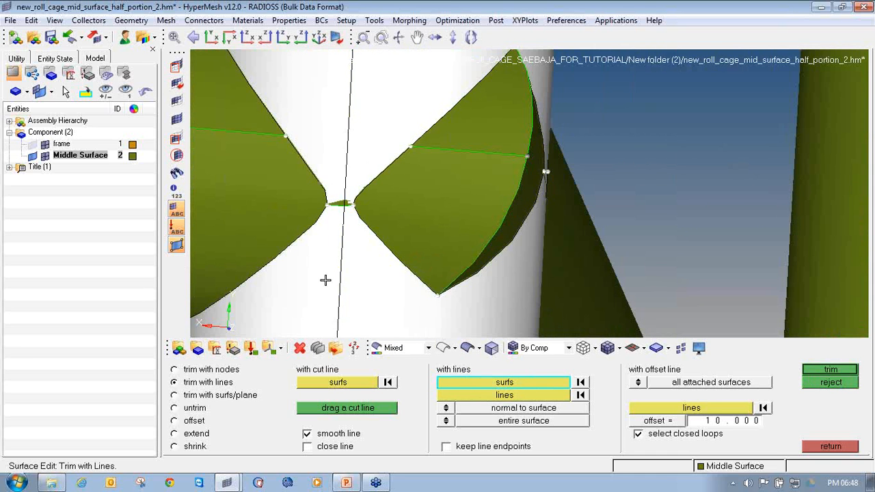
pyautogui.click(504, 396)
pyautogui.scroll(2, 341, 203)
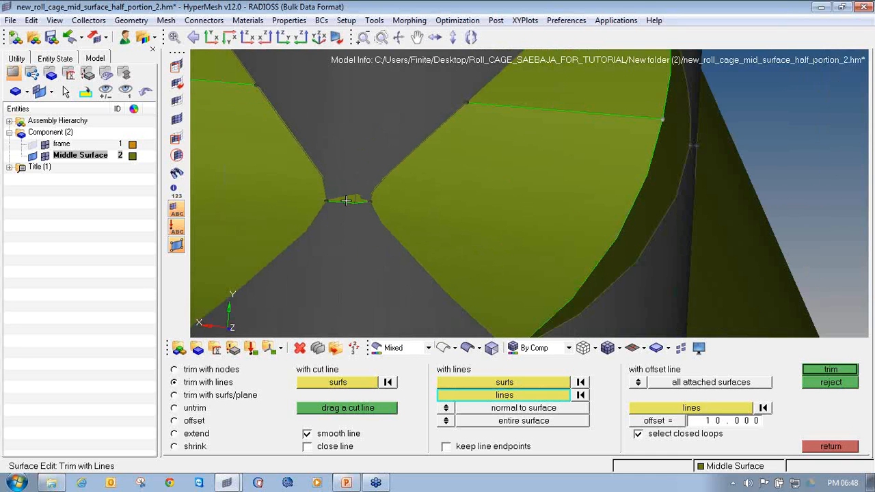
pyautogui.click(824, 370)
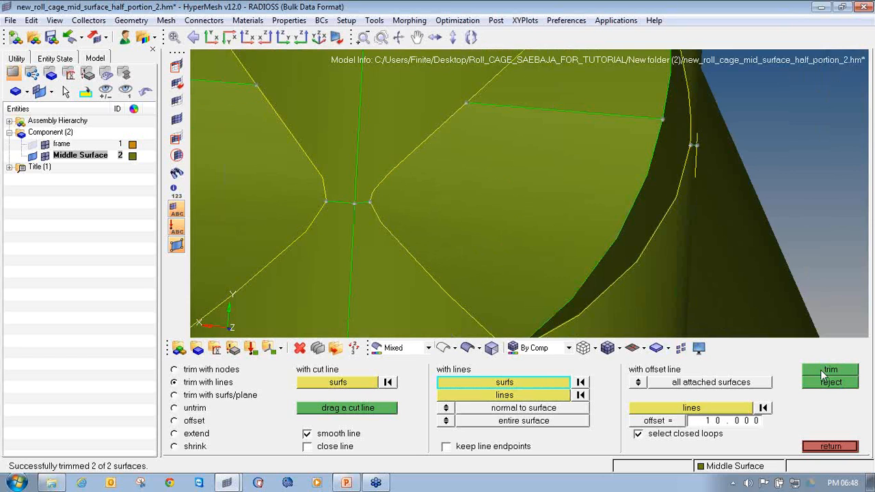
# - Delete the upright tube's excess stub surfaces that extend below the lower tubes
pyautogui.scroll(-5, 430, 172)
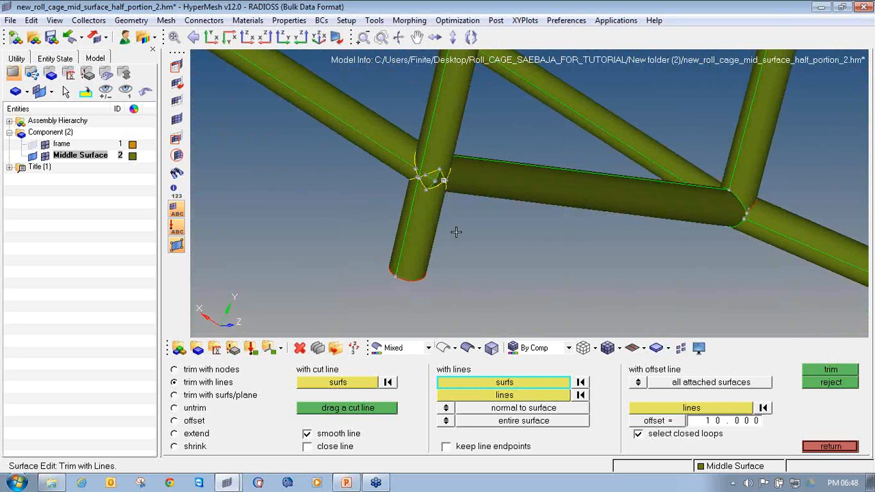
pyautogui.click(299, 348)
pyautogui.click(448, 263)
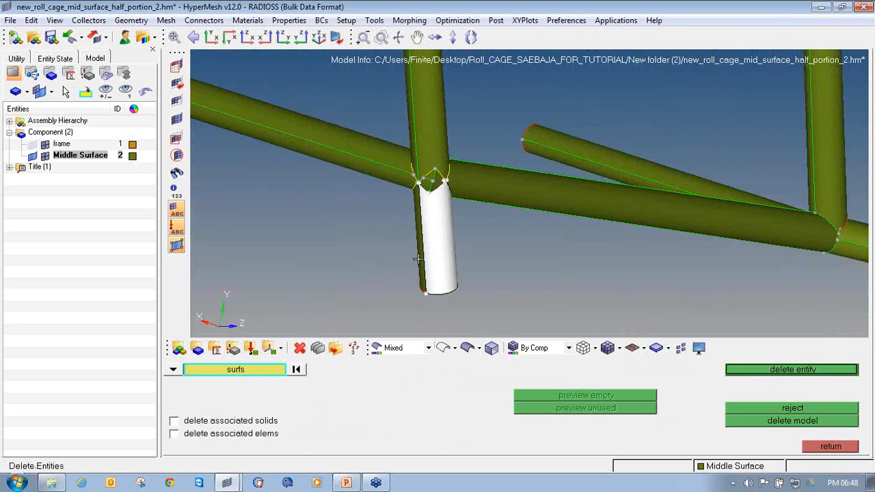
pyautogui.middleClick(419, 260)
# - Mask the outer surfaces of the upright and lower tubes so only the leftover pieces inside the joint stay displayed
pyautogui.keyDown('ctrl'); pyautogui.moveTo(531, 244); pyautogui.dragTo(636, 171); pyautogui.keyUp('ctrl')
pyautogui.keyDown('ctrl'); pyautogui.moveTo(305, 158); pyautogui.dragTo(272, 221, button='right'); pyautogui.keyUp('ctrl')
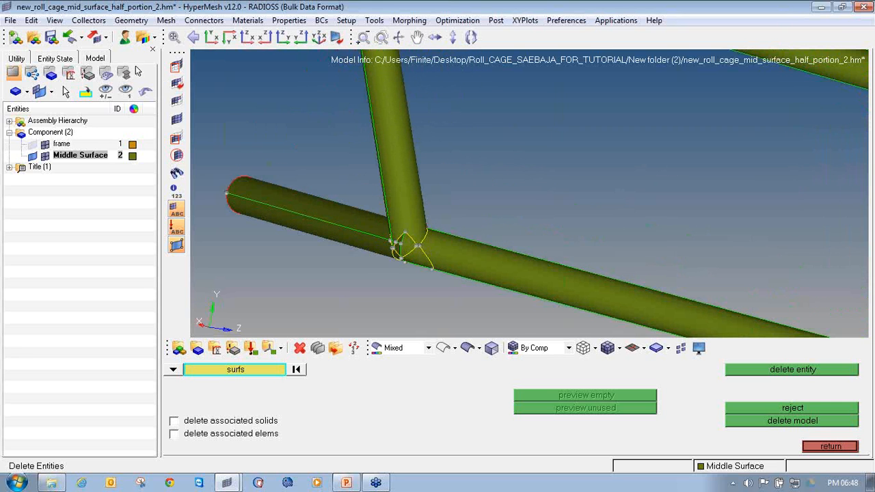
pyautogui.press('F5')
pyautogui.click(272, 221)
pyautogui.click(418, 186)
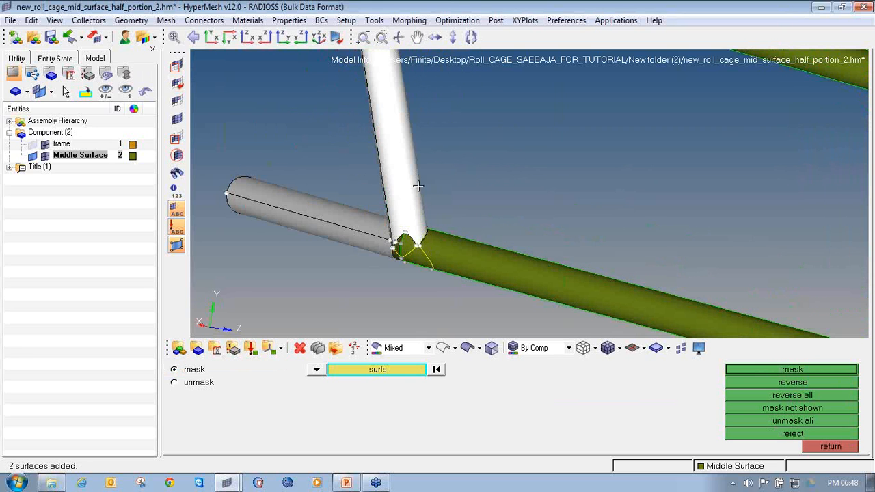
pyautogui.click(529, 271)
pyautogui.keyDown('ctrl'); pyautogui.scroll(5, 404, 242); pyautogui.keyUp('ctrl')
pyautogui.click(403, 243)
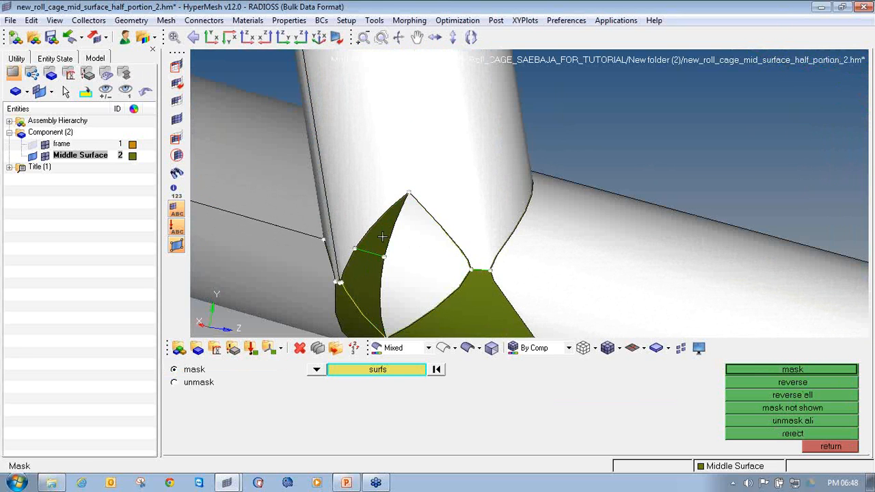
pyautogui.click(383, 237)
pyautogui.click(369, 281)
pyautogui.keyDown('ctrl'); pyautogui.moveTo(400, 298); pyautogui.dragTo(348, 231); pyautogui.keyUp('ctrl')
pyautogui.keyDown('ctrl'); pyautogui.moveTo(425, 290); pyautogui.dragTo(283, 238); pyautogui.keyUp('ctrl')
pyautogui.click(356, 196)
pyautogui.keyDown('ctrl'); pyautogui.scroll(-4, 356, 196); pyautogui.keyUp('ctrl')
pyautogui.keyDown('ctrl'); pyautogui.moveTo(338, 118); pyautogui.dragTo(562, 171); pyautogui.keyUp('ctrl')
pyautogui.click(790, 369)
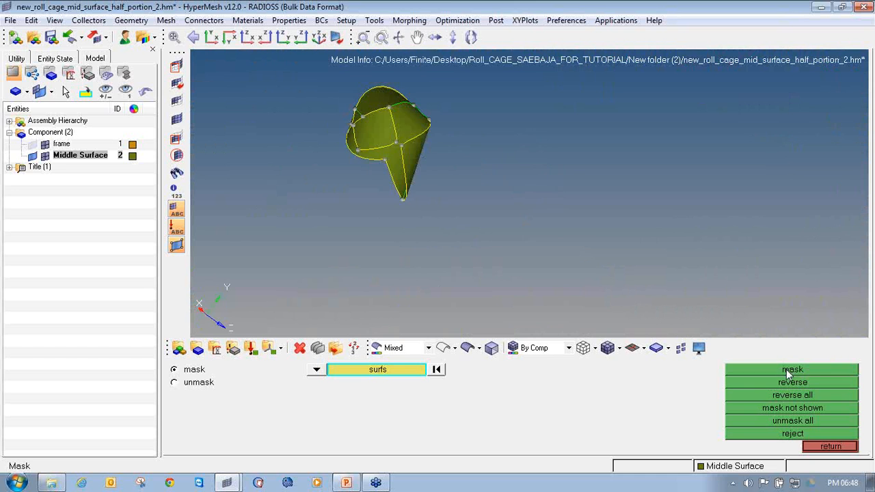
# - Delete the isolated leftover surfaces inside the joint and unmask the rest of the model
pyautogui.keyDown('ctrl'); pyautogui.moveTo(394, 208); pyautogui.dragTo(416, 257, button='right'); pyautogui.keyUp('ctrl')
pyautogui.click(301, 348)
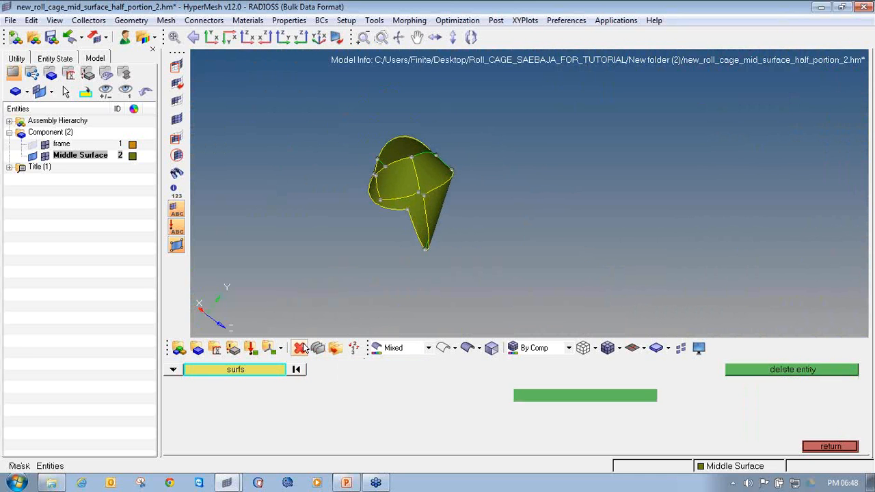
pyautogui.keyDown('shift'); pyautogui.moveTo(397, 216); pyautogui.dragTo(337, 170); pyautogui.keyUp('shift')
pyautogui.click(744, 373)
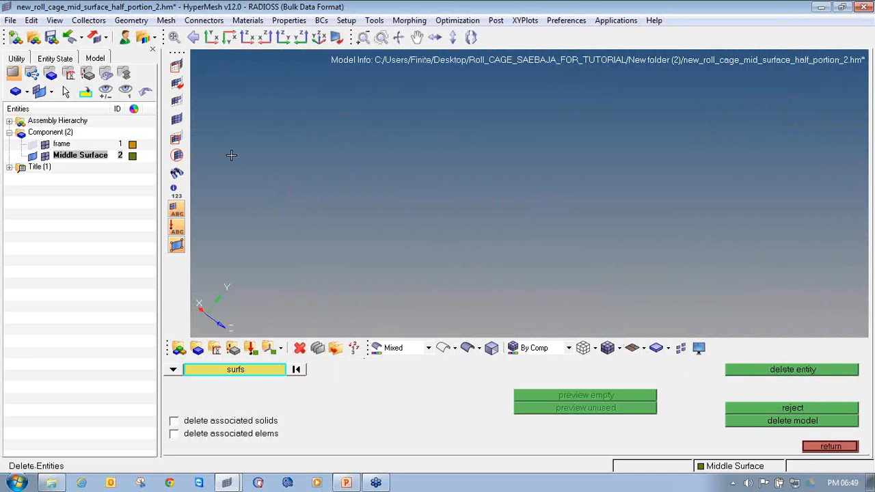
pyautogui.click(176, 118)
# - Toggle the short free edges at both narrow strips of the joint to stitch the adjoining surfaces together
pyautogui.moveTo(398, 194)
pyautogui.keyDown('ctrl'); pyautogui.mouseDown()
pyautogui.moveTo(473, 190)
pyautogui.moveTo(365, 197)
pyautogui.moveTo(387, 178)
pyautogui.moveTo(369, 181)
pyautogui.moveTo(390, 176)
pyautogui.moveTo(375, 178)
pyautogui.mouseUp(); pyautogui.keyUp('ctrl')
pyautogui.scroll(6, 366, 197)
pyautogui.press('F11')
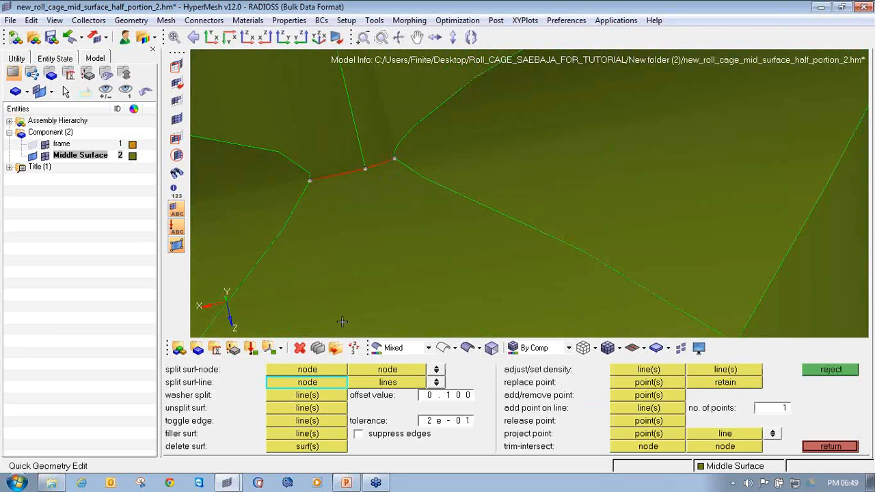
pyautogui.click(325, 422)
pyautogui.click(340, 175)
pyautogui.keyDown('ctrl'); pyautogui.moveTo(342, 176); pyautogui.dragTo(492, 272); pyautogui.keyUp('ctrl')
pyautogui.scroll(4, 493, 271)
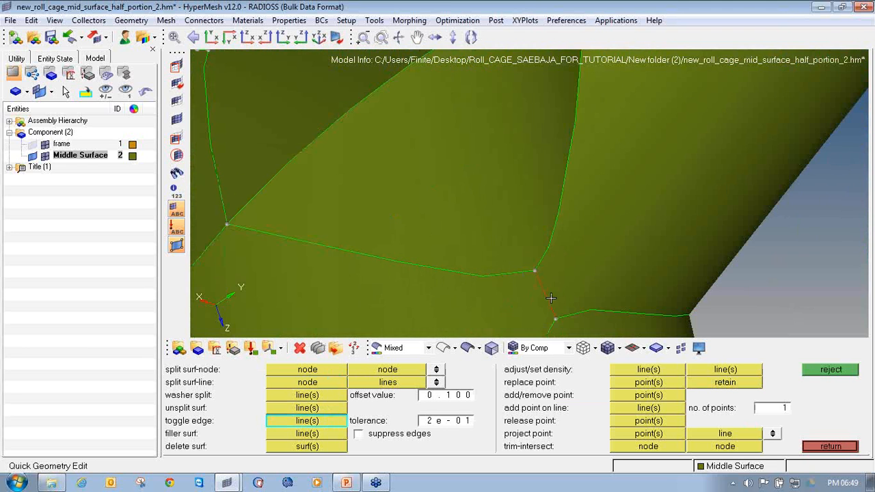
pyautogui.click(550, 296)
pyautogui.scroll(-5, 470, 231)
pyautogui.scroll(-4, 471, 232)
pyautogui.keyDown('ctrl'); pyautogui.moveTo(304, 254); pyautogui.dragTo(444, 273); pyautogui.keyUp('ctrl')
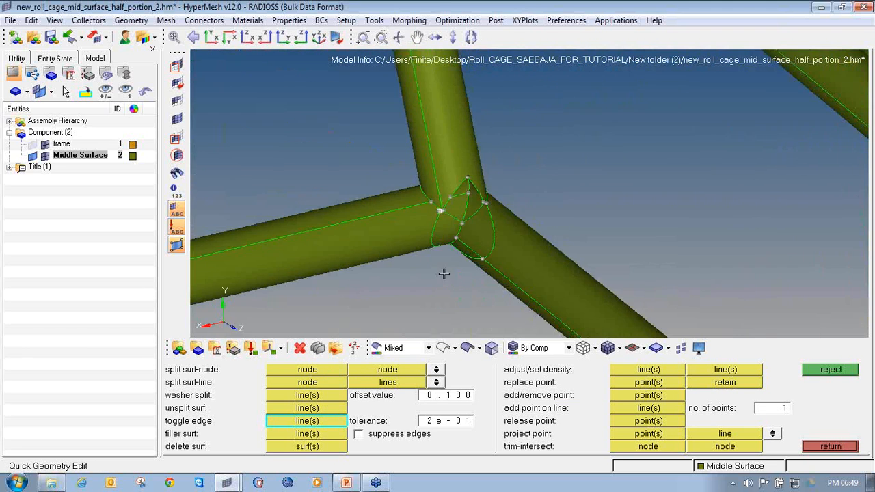
# - Unsplit the lower tube surfaces along the redundant intersection curves beneath the upright tube
pyautogui.keyDown('ctrl'); pyautogui.moveTo(418, 277); pyautogui.dragTo(366, 254, button='right'); pyautogui.keyUp('ctrl')
pyautogui.scroll(3, 366, 254)
pyautogui.click(308, 408)
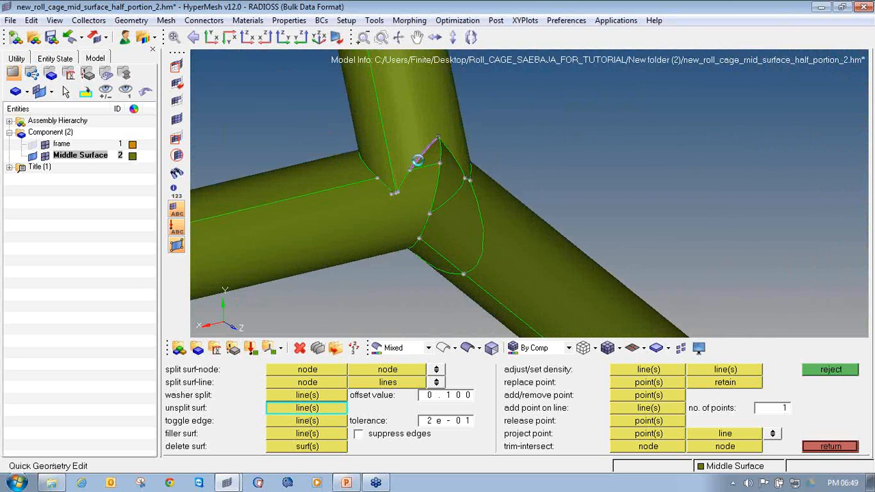
pyautogui.click(448, 196)
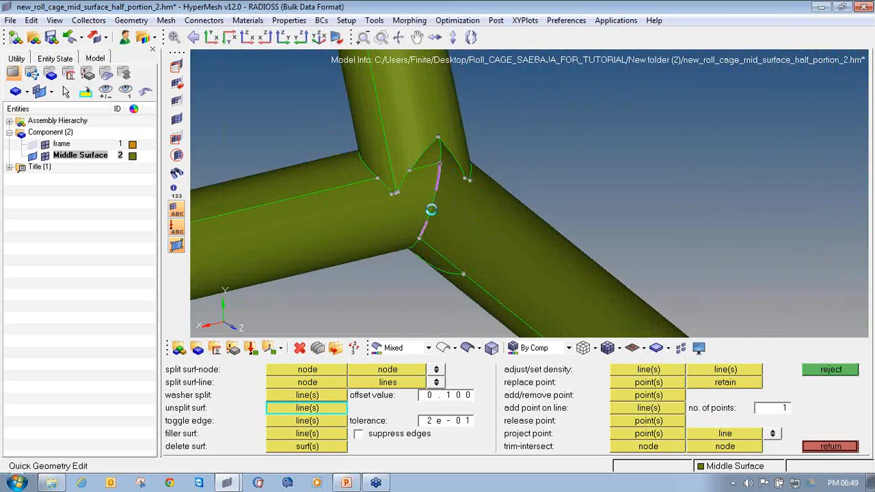
pyautogui.keyDown('ctrl'); pyautogui.moveTo(422, 239); pyautogui.dragTo(384, 194); pyautogui.keyUp('ctrl')
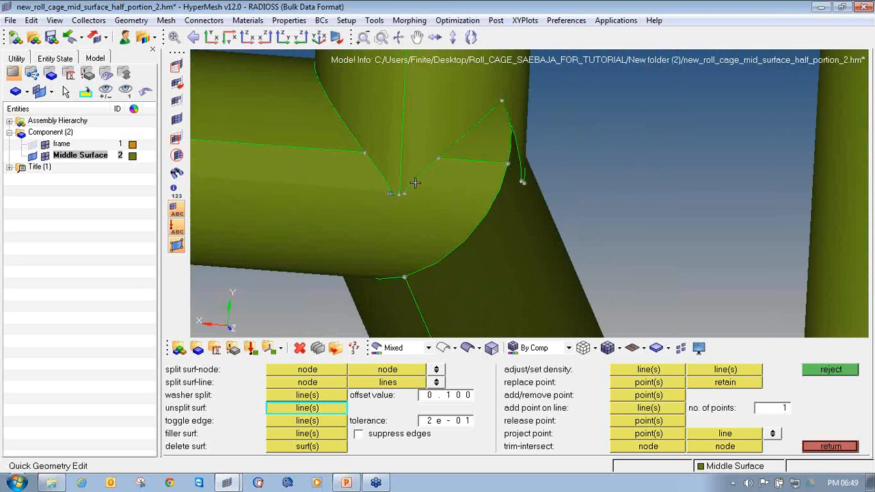
# - Replace the two corner points beside the upright tube's seam with the seam end point
pyautogui.click(639, 387)
pyautogui.keyDown('ctrl'); pyautogui.scroll(4, 390, 195); pyautogui.keyUp('ctrl')
pyautogui.click(386, 217)
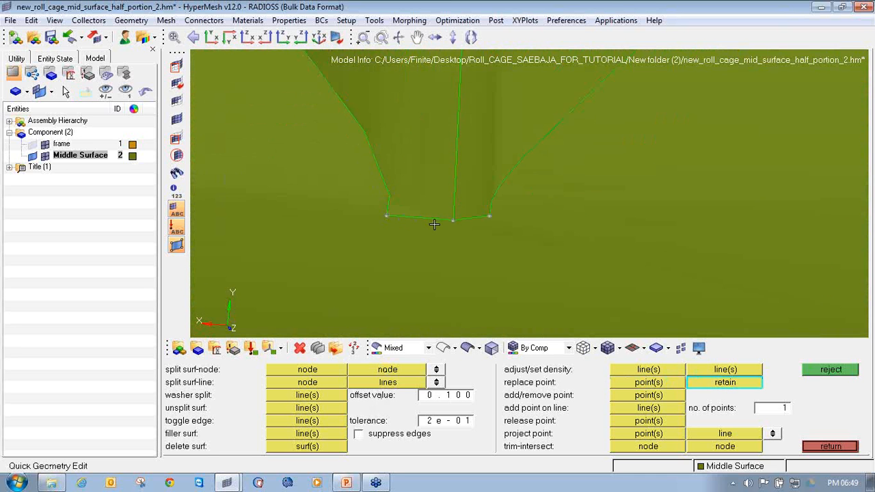
pyautogui.click(453, 220)
pyautogui.click(489, 217)
pyautogui.click(454, 221)
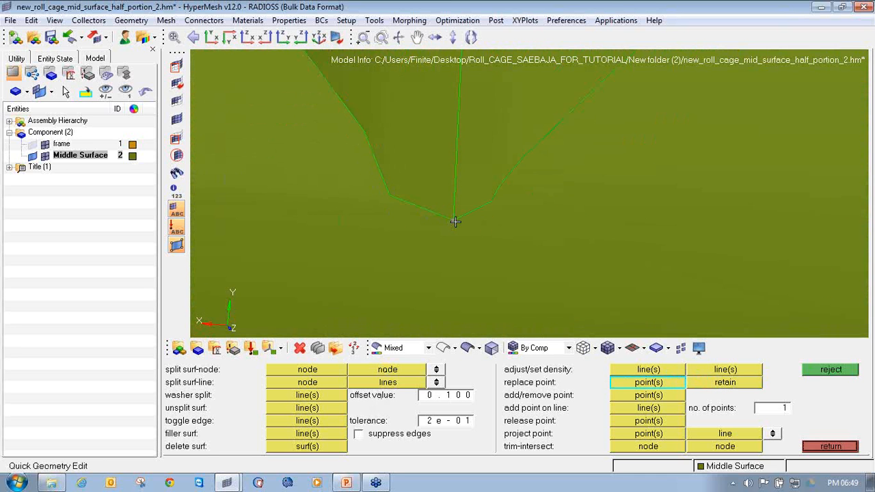
# - Replace one of the two close corner points at the joint's other narrow strip with its neighbour
pyautogui.keyDown('ctrl'); pyautogui.scroll(-4, 454, 221); pyautogui.keyUp('ctrl')
pyautogui.keyDown('ctrl'); pyautogui.moveTo(477, 212); pyautogui.dragTo(495, 218); pyautogui.keyUp('ctrl')
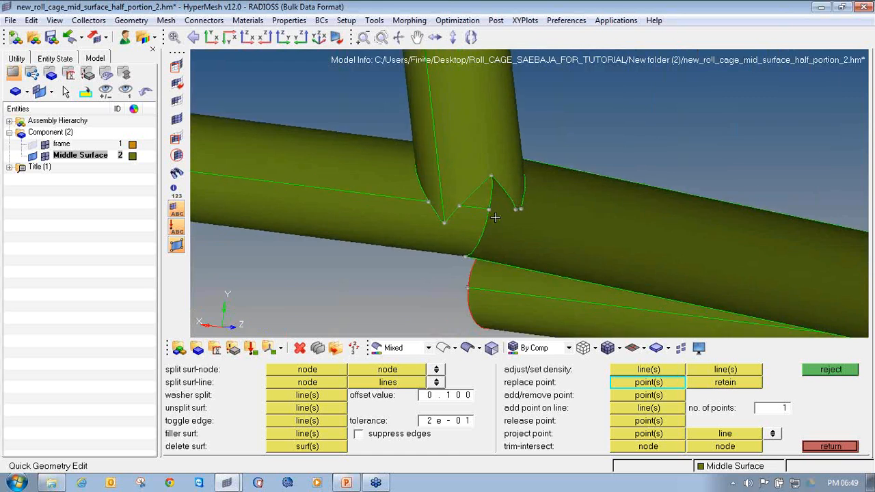
pyautogui.keyDown('ctrl'); pyautogui.scroll(4, 495, 217); pyautogui.keyUp('ctrl')
pyautogui.keyDown('ctrl'); pyautogui.scroll(3, 540, 203); pyautogui.keyUp('ctrl')
pyautogui.click(534, 199)
pyautogui.click(551, 197)
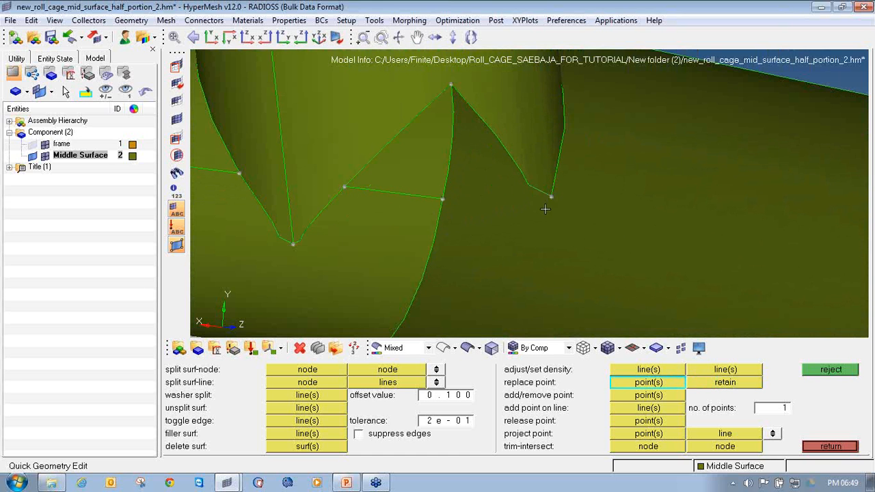
pyautogui.keyDown('ctrl'); pyautogui.scroll(-4, 545, 209); pyautogui.keyUp('ctrl')
pyautogui.keyDown('ctrl'); pyautogui.scroll(4, 498, 208); pyautogui.keyUp('ctrl')
# - Suppress the short seam edge on the lower tube between the upright tube's intersection curve and the neighbouring lower tube
pyautogui.click(307, 421)
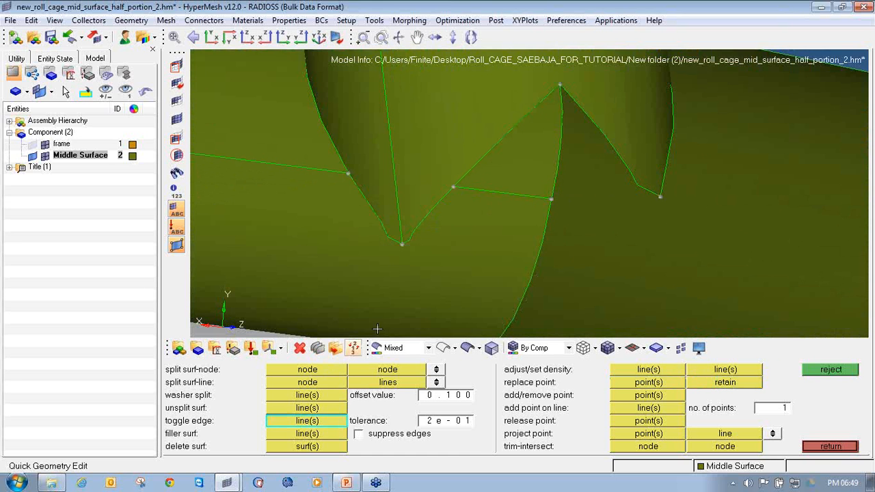
pyautogui.click(502, 194)
pyautogui.keyDown('ctrl'); pyautogui.scroll(-4, 474, 205); pyautogui.keyUp('ctrl')
pyautogui.keyDown('ctrl'); pyautogui.scroll(1, 508, 205); pyautogui.keyUp('ctrl')
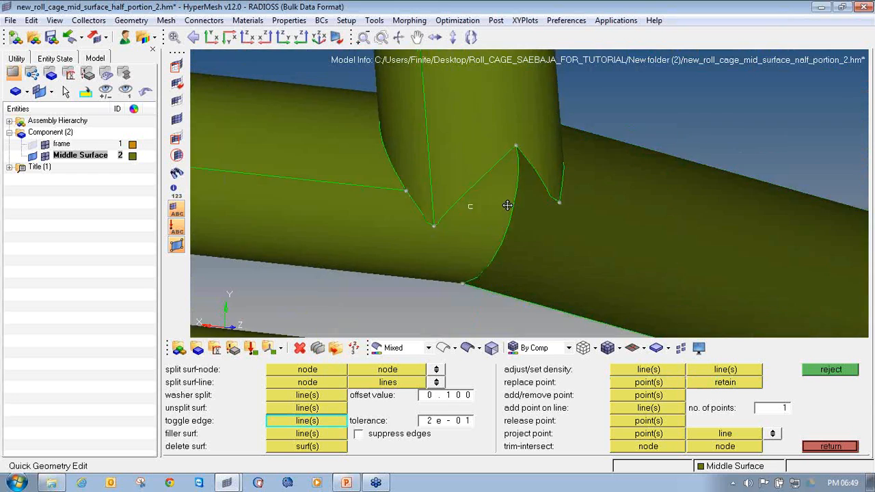
pyautogui.moveTo(508, 205)
pyautogui.keyDown('ctrl'); pyautogui.mouseDown()
pyautogui.moveTo(529, 203)
pyautogui.moveTo(447, 197)
pyautogui.moveTo(489, 185)
pyautogui.moveTo(451, 116)
pyautogui.moveTo(453, 171)
pyautogui.moveTo(470, 207)
pyautogui.moveTo(439, 265)
pyautogui.moveTo(406, 288)
pyautogui.moveTo(439, 266)
pyautogui.moveTo(397, 254)
pyautogui.moveTo(393, 269)
pyautogui.moveTo(401, 202)
pyautogui.moveTo(367, 186)
pyautogui.moveTo(374, 169)
pyautogui.mouseUp(); pyautogui.keyUp('ctrl')
pyautogui.keyDown('ctrl'); pyautogui.scroll(-3, 480, 212); pyautogui.keyUp('ctrl')
pyautogui.keyDown('ctrl'); pyautogui.scroll(-3, 439, 265); pyautogui.keyUp('ctrl')
# - Display the geometry in wireframe and save the model as new_roll_cage_mid_surface_half_portion_3
pyautogui.click(444, 349)
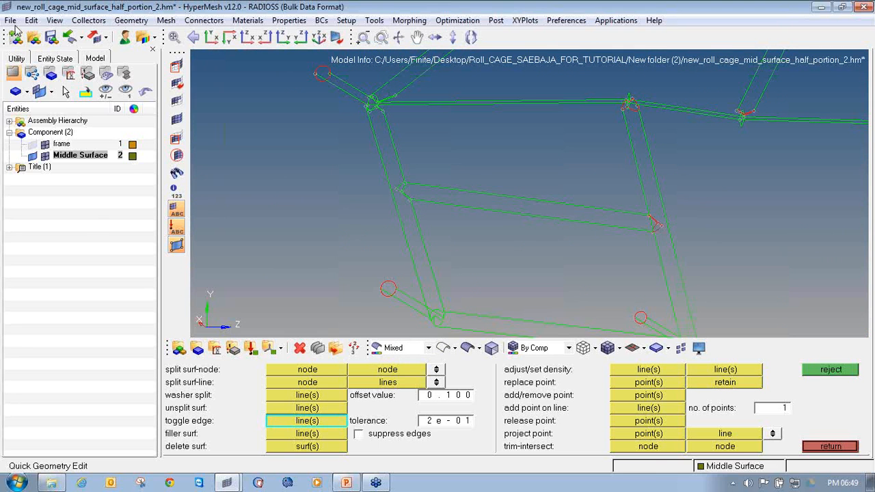
pyautogui.click(11, 20)
pyautogui.click(30, 89)
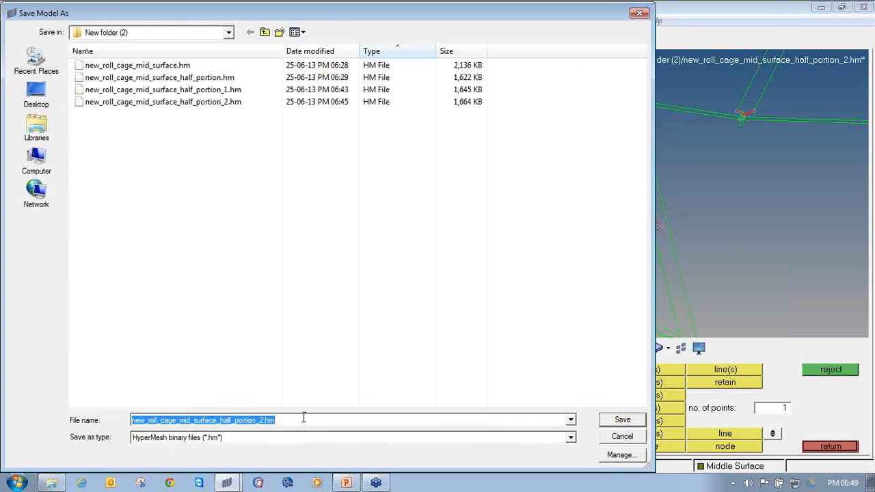
pyautogui.moveTo(304, 418); pyautogui.dragTo(256, 416)
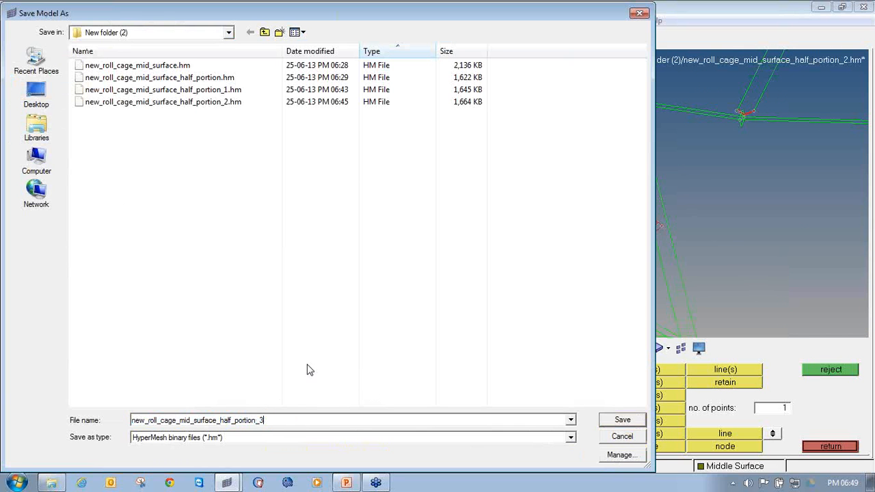
pyautogui.click(630, 423)
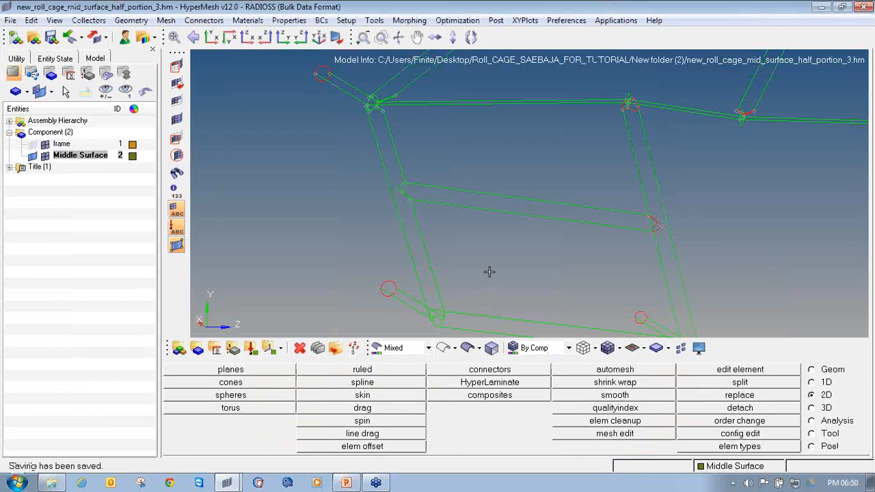
# - Return the geometry to shaded display and examine the remaining joints along the frame for free edges
pyautogui.click(468, 348)
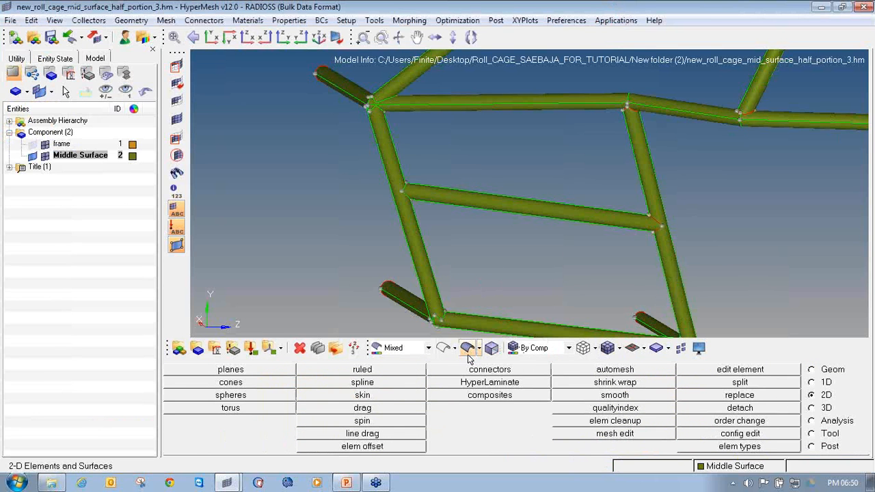
pyautogui.scroll(-3, 511, 188)
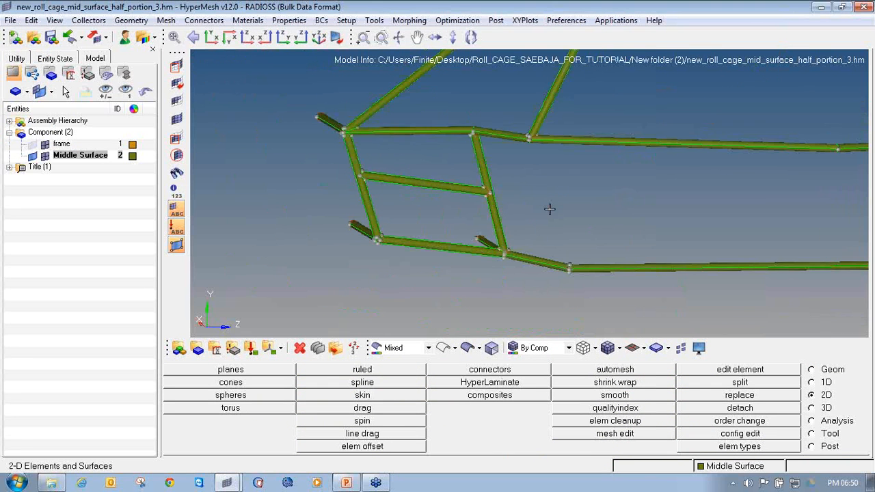
pyautogui.scroll(-2, 550, 209)
pyautogui.keyDown('ctrl'); pyautogui.moveTo(593, 230); pyautogui.dragTo(418, 214, button='right'); pyautogui.keyUp('ctrl')
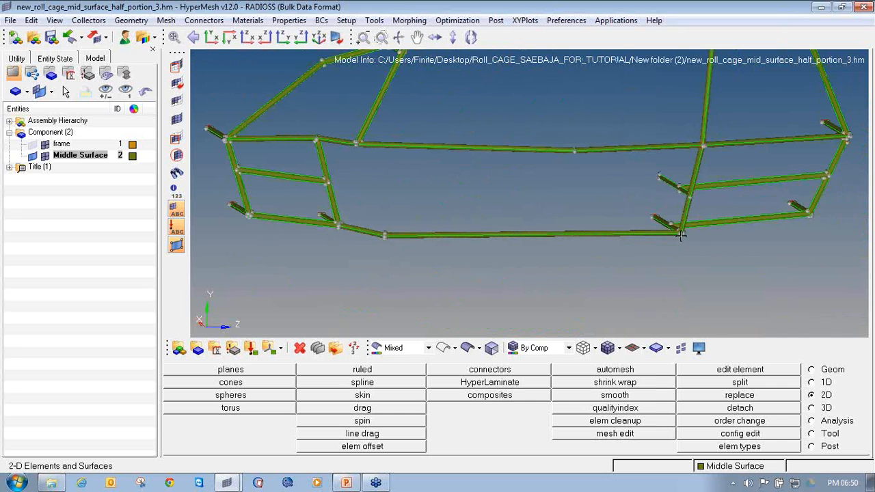
pyautogui.scroll(5, 681, 235)
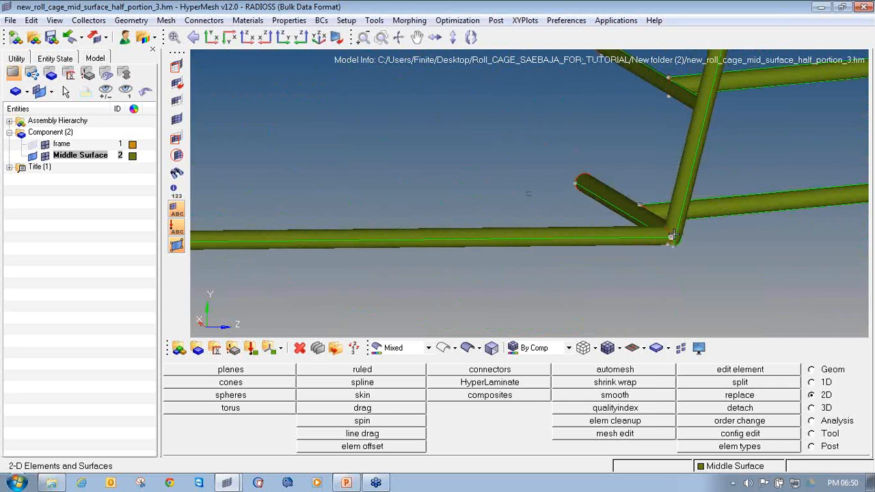
pyautogui.scroll(-5, 673, 236)
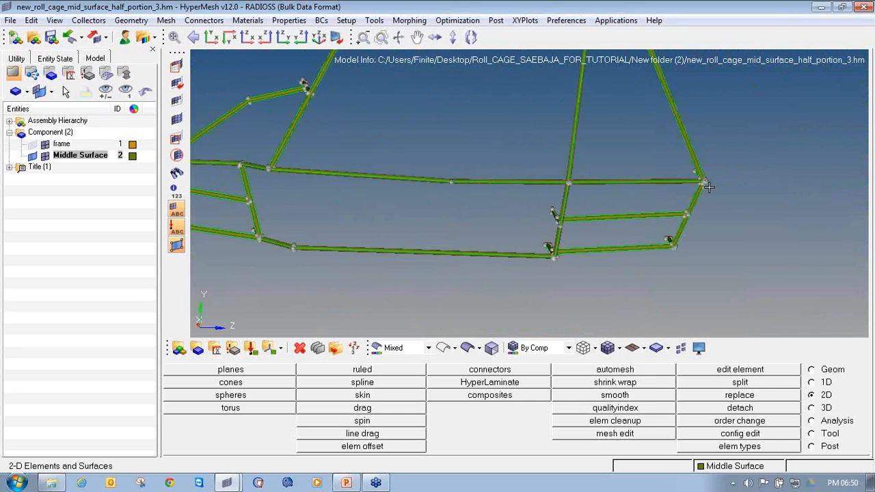
pyautogui.scroll(5, 709, 187)
pyautogui.keyDown('ctrl'); pyautogui.click(692, 172); pyautogui.keyUp('ctrl')
pyautogui.moveTo(691, 171)
pyautogui.keyDown('ctrl'); pyautogui.mouseDown()
pyautogui.moveTo(714, 198)
pyautogui.moveTo(791, 177)
pyautogui.moveTo(673, 184)
pyautogui.moveTo(618, 171)
pyautogui.mouseUp(); pyautogui.keyUp('ctrl')
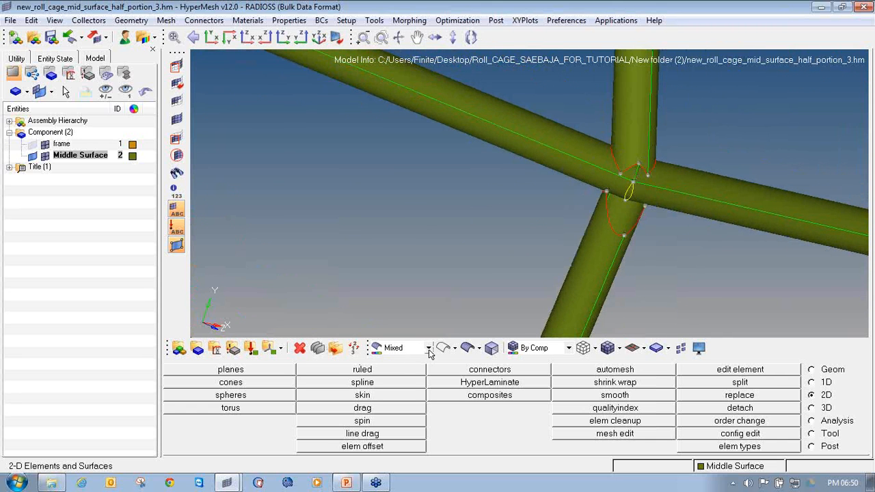
# - Isolate the surfaces of the four tubes meeting at the joint with the Mask tool
pyautogui.click(176, 65)
pyautogui.keyDown('shift'); pyautogui.moveTo(578, 118); pyautogui.dragTo(694, 230); pyautogui.keyUp('shift')
pyautogui.click(792, 371)
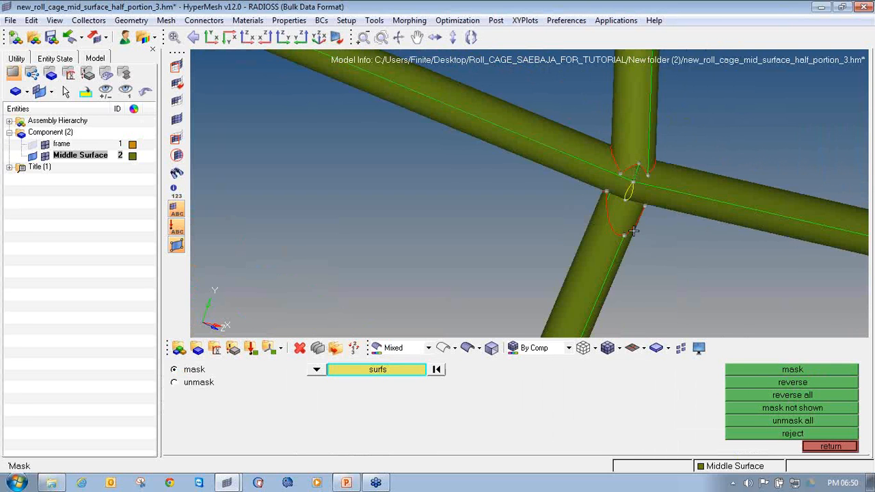
pyautogui.keyDown('ctrl'); pyautogui.moveTo(650, 221); pyautogui.dragTo(629, 236); pyautogui.keyUp('ctrl')
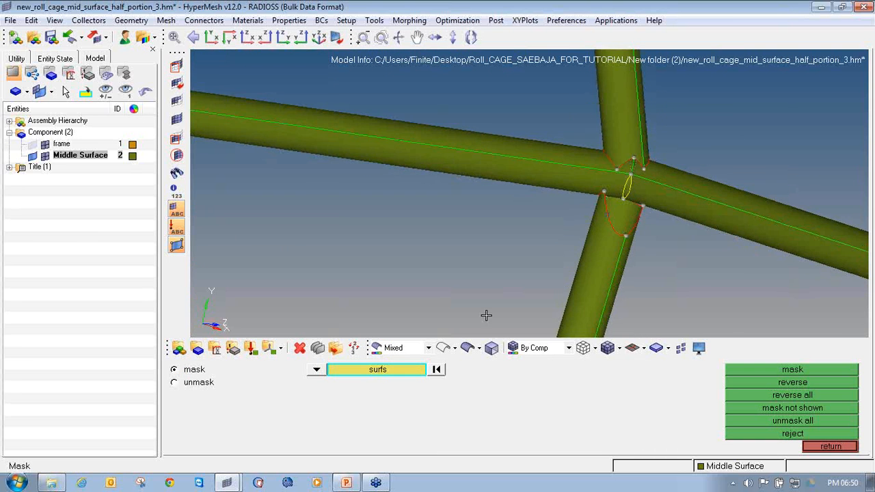
# - Display the geometry in wireframe and split the lower tube around its circumference a short distance below the joint
pyautogui.click(447, 351)
pyautogui.keyDown('ctrl'); pyautogui.moveTo(597, 270); pyautogui.dragTo(531, 205, button='right'); pyautogui.keyUp('ctrl')
pyautogui.press('F11')
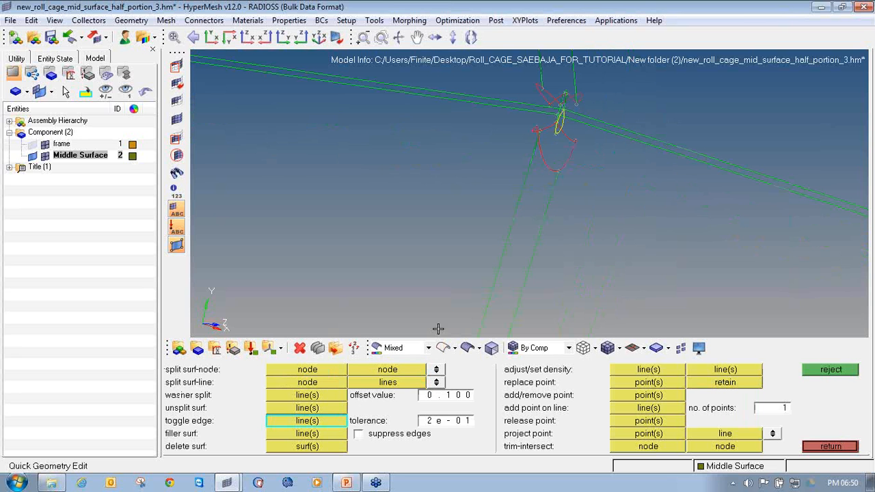
pyautogui.click(550, 192)
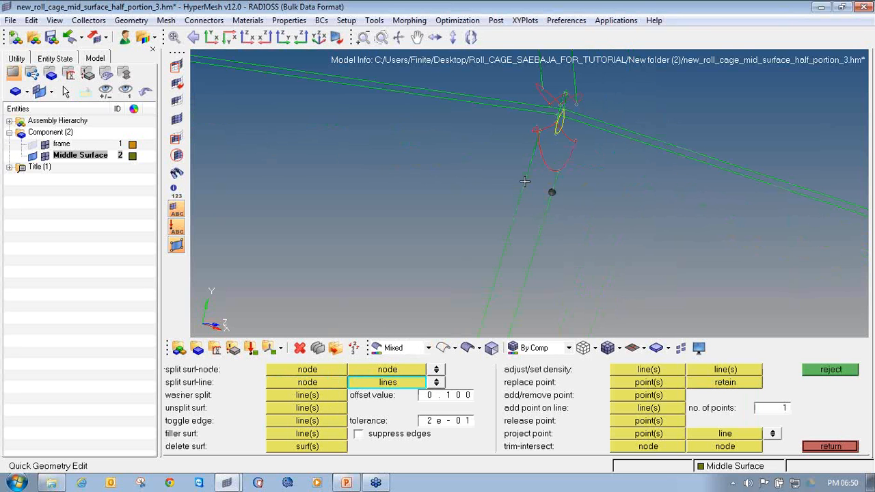
pyautogui.click(525, 180)
pyautogui.click(550, 210)
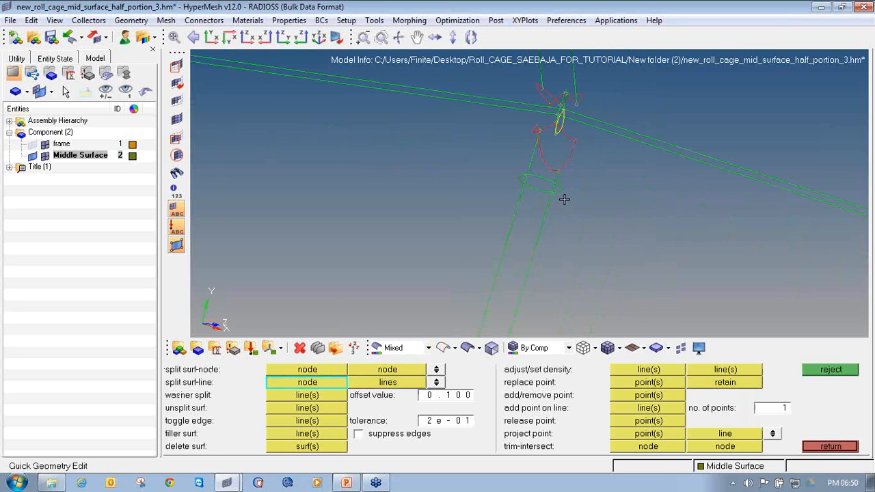
# - Split the upper tube around its circumference just above the joint and return the geometry to shaded display
pyautogui.keyDown('ctrl'); pyautogui.scroll(-4, 561, 190); pyautogui.keyUp('ctrl')
pyautogui.keyDown('ctrl'); pyautogui.scroll(4, 531, 157); pyautogui.keyUp('ctrl')
pyautogui.click(507, 162)
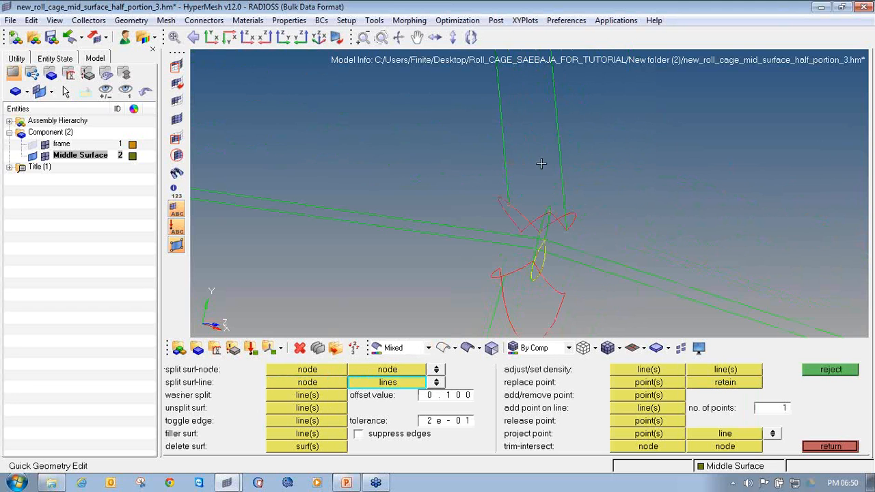
pyautogui.click(562, 164)
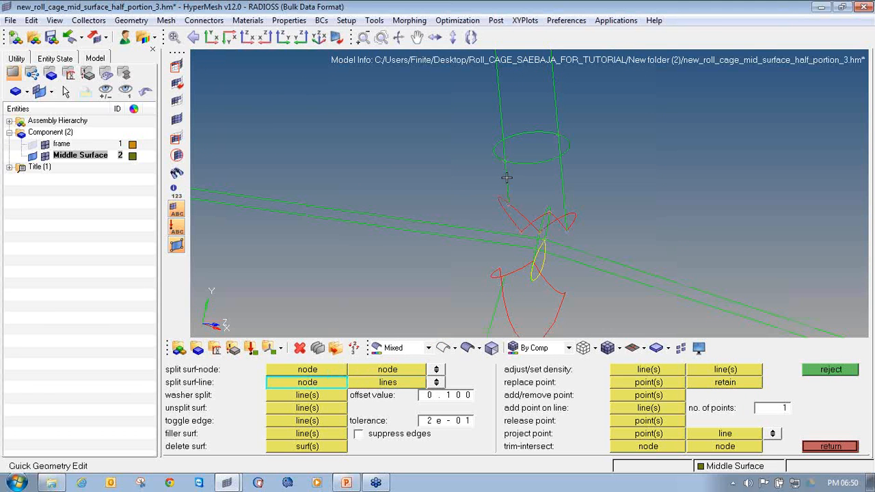
pyautogui.click(469, 348)
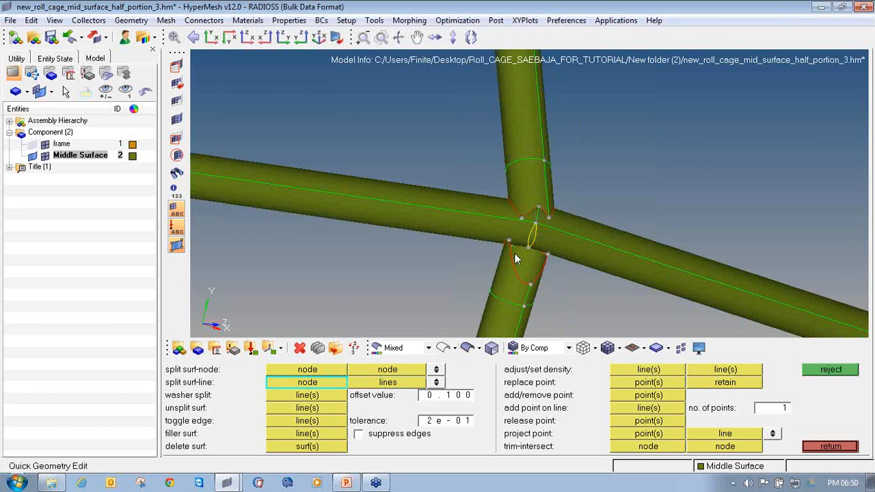
# - Delete the extra surface enclosed by the yellow edge loop where the two horizontal tubes meet
pyautogui.keyDown('ctrl'); pyautogui.scroll(3, 528, 237); pyautogui.keyUp('ctrl')
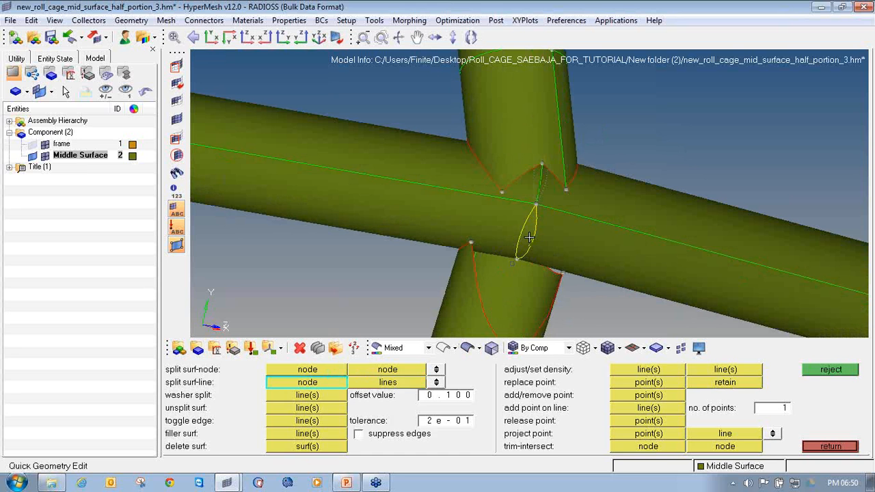
pyautogui.press('F2')
pyautogui.click(530, 238)
pyautogui.middleClick(529, 237)
pyautogui.keyDown('ctrl'); pyautogui.scroll(-4, 528, 236); pyautogui.keyUp('ctrl')
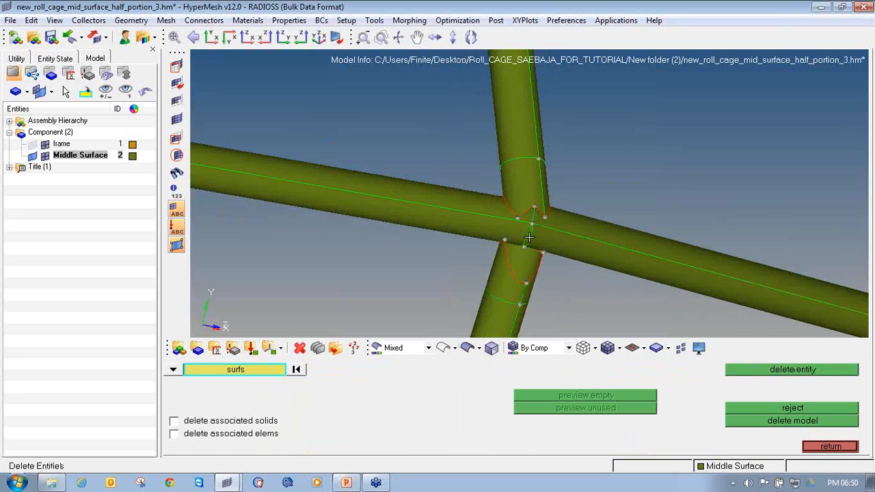
# - Delete the end pieces of the lower and upper tubes between the new circumferential splits and the horizontal tubes
pyautogui.keyDown('ctrl'); pyautogui.scroll(5, 528, 237); pyautogui.keyUp('ctrl')
pyautogui.keyDown('ctrl'); pyautogui.scroll(-3, 528, 237); pyautogui.keyUp('ctrl')
pyautogui.keyDown('ctrl'); pyautogui.moveTo(528, 237); pyautogui.dragTo(513, 203, button='right'); pyautogui.keyUp('ctrl')
pyautogui.click(496, 260)
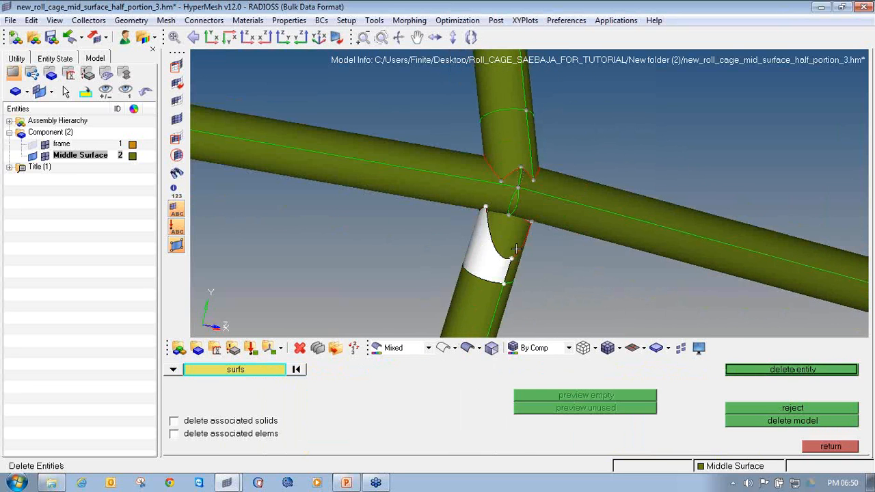
pyautogui.click(508, 225)
pyautogui.click(520, 137)
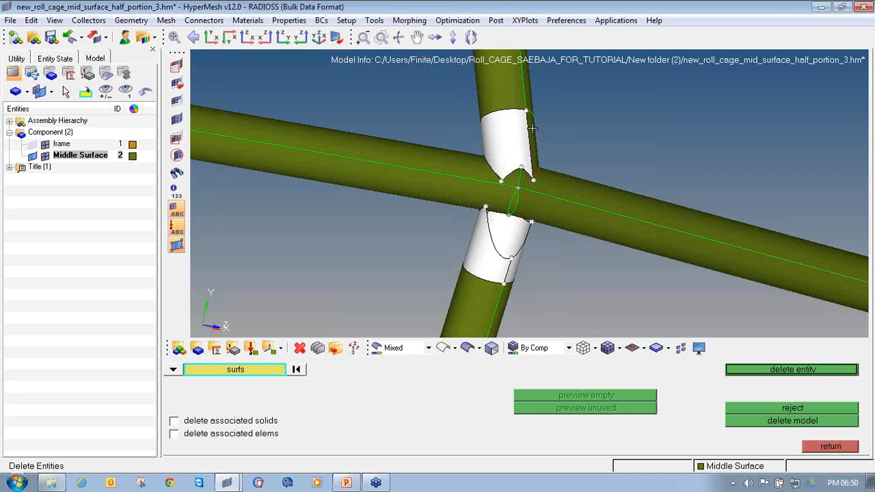
pyautogui.click(533, 129)
pyautogui.middleClick(534, 133)
# - Extend the lower tube's open end edge by a distance of 100 across the joint, with trim result surfaces enabled
pyautogui.keyDown('ctrl'); pyautogui.moveTo(539, 185); pyautogui.dragTo(505, 219); pyautogui.keyUp('ctrl')
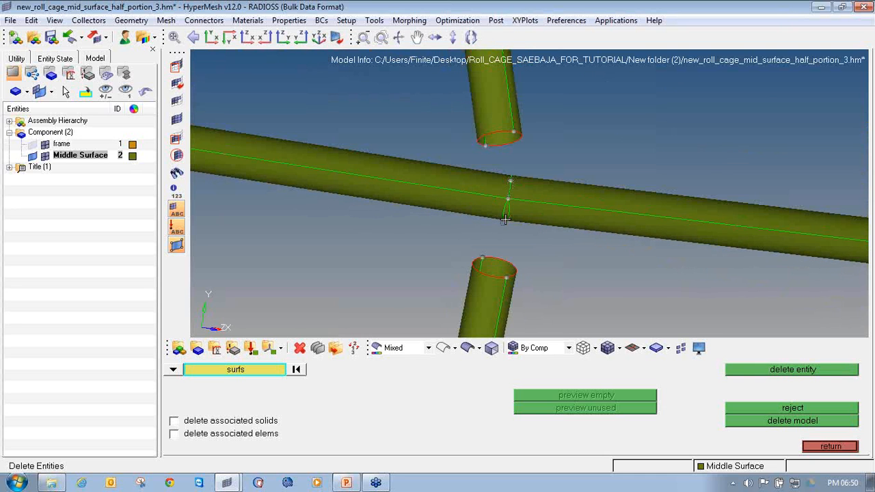
pyautogui.hotkey('shift', 'F9')
pyautogui.click(205, 438)
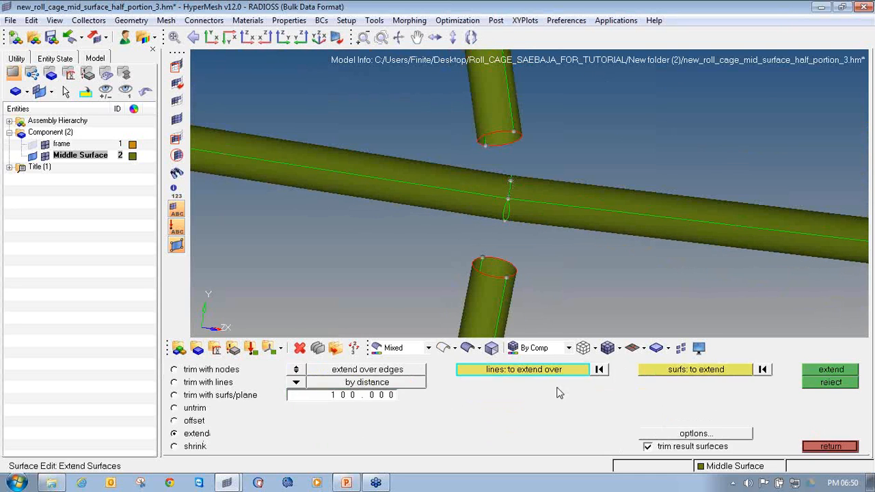
pyautogui.click(512, 264)
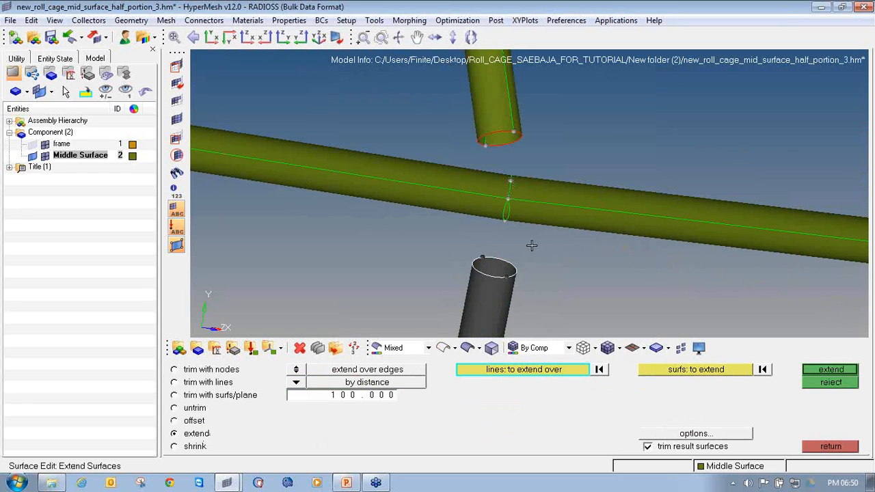
pyautogui.middleClick(600, 311)
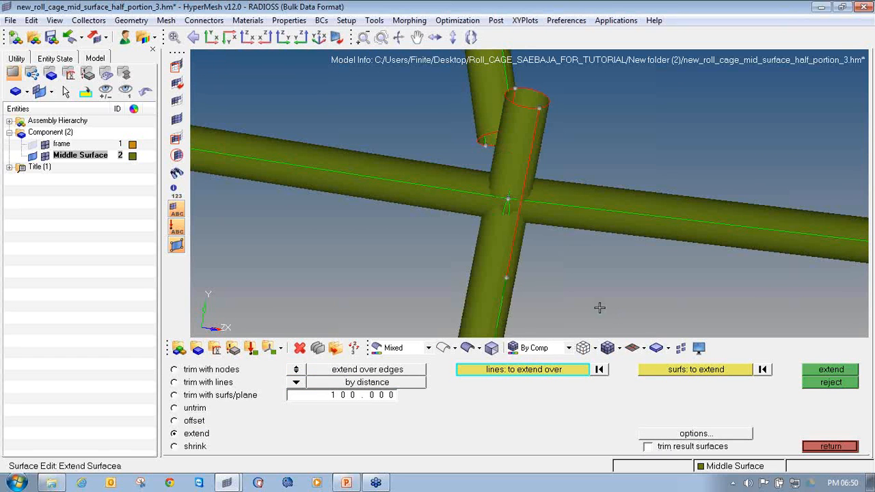
pyautogui.click(840, 386)
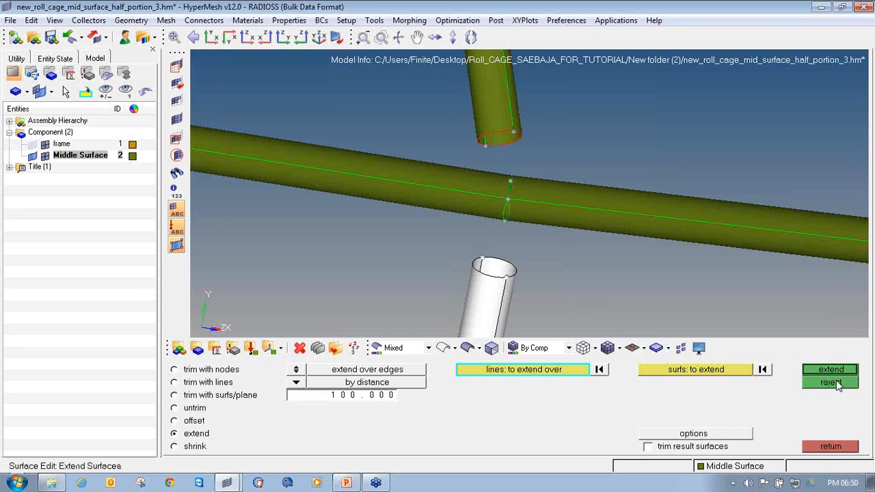
pyautogui.click(647, 447)
pyautogui.middleClick(636, 305)
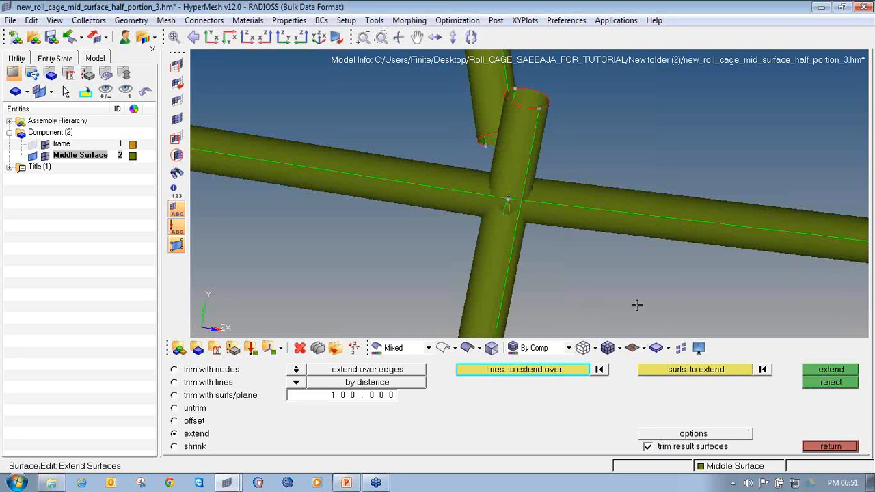
# - Trim the extended lower tube with the surfaces of the crossing horizontal tubes, with trim both enabled
pyautogui.keyDown('ctrl'); pyautogui.moveTo(589, 279); pyautogui.dragTo(478, 246); pyautogui.keyUp('ctrl')
pyautogui.click(233, 398)
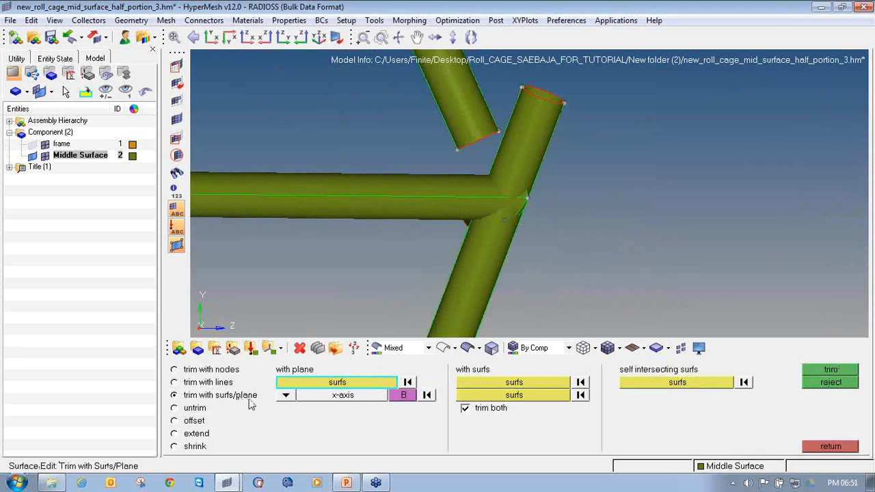
pyautogui.click(477, 387)
pyautogui.click(493, 254)
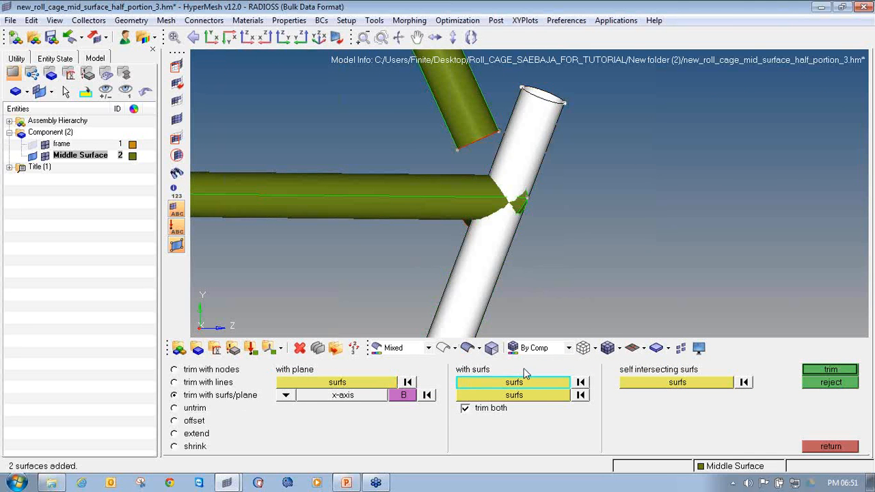
pyautogui.click(550, 404)
pyautogui.keyDown('ctrl'); pyautogui.moveTo(539, 249); pyautogui.dragTo(481, 199); pyautogui.keyUp('ctrl')
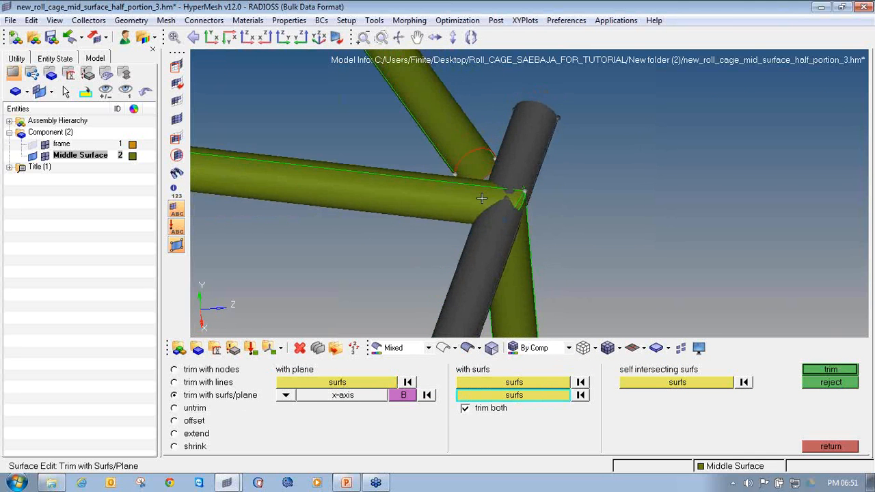
pyautogui.click(478, 198)
pyautogui.keyDown('ctrl'); pyautogui.moveTo(565, 279); pyautogui.dragTo(504, 207); pyautogui.keyUp('ctrl')
pyautogui.click(532, 266)
pyautogui.keyDown('ctrl'); pyautogui.moveTo(531, 267); pyautogui.dragTo(518, 226); pyautogui.keyUp('ctrl')
pyautogui.keyDown('ctrl'); pyautogui.scroll(3, 529, 196); pyautogui.keyUp('ctrl')
pyautogui.click(512, 227)
pyautogui.keyDown('ctrl'); pyautogui.moveTo(443, 223); pyautogui.dragTo(441, 266); pyautogui.keyUp('ctrl')
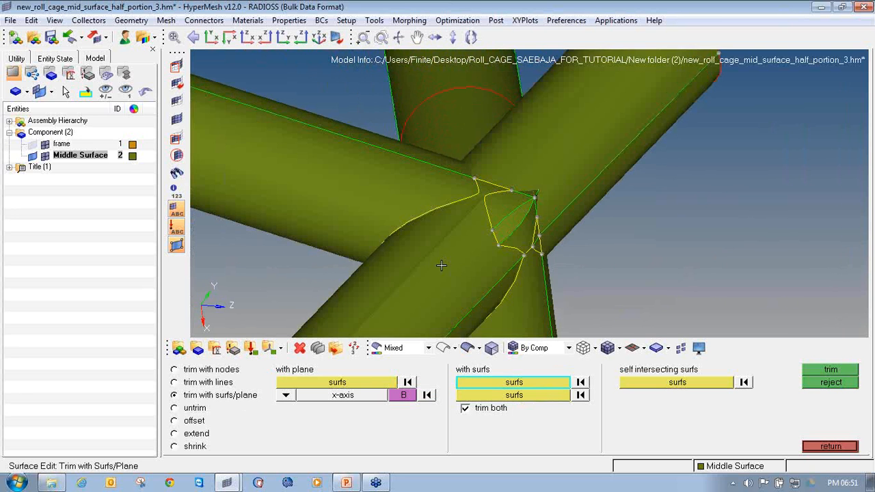
# - Undo the trim and repeat it with the remaining horizontal tube surfaces added to the second set
pyautogui.keyDown('ctrl'); pyautogui.moveTo(569, 237); pyautogui.dragTo(553, 257); pyautogui.keyUp('ctrl')
pyautogui.click(814, 385)
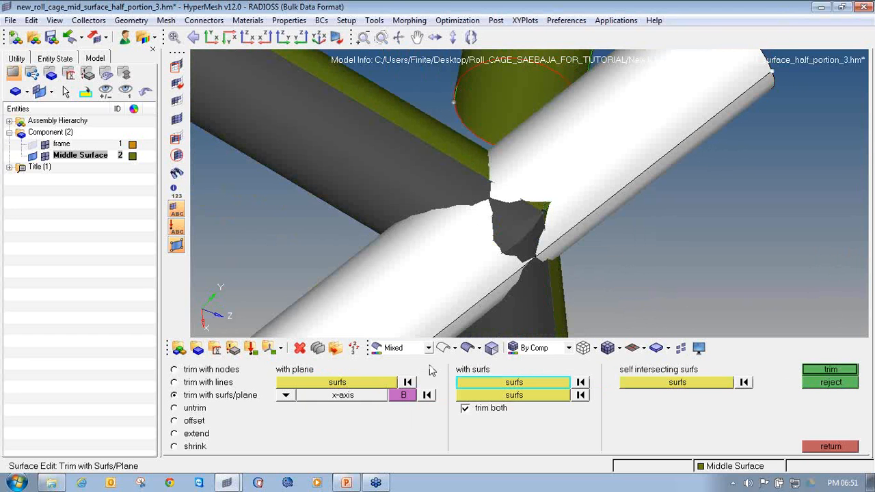
pyautogui.click(500, 398)
pyautogui.click(479, 160)
pyautogui.moveTo(567, 267)
pyautogui.keyDown('ctrl'); pyautogui.mouseDown()
pyautogui.moveTo(478, 237)
pyautogui.moveTo(562, 269)
pyautogui.mouseUp(); pyautogui.keyUp('ctrl')
pyautogui.click(582, 276)
pyautogui.click(828, 371)
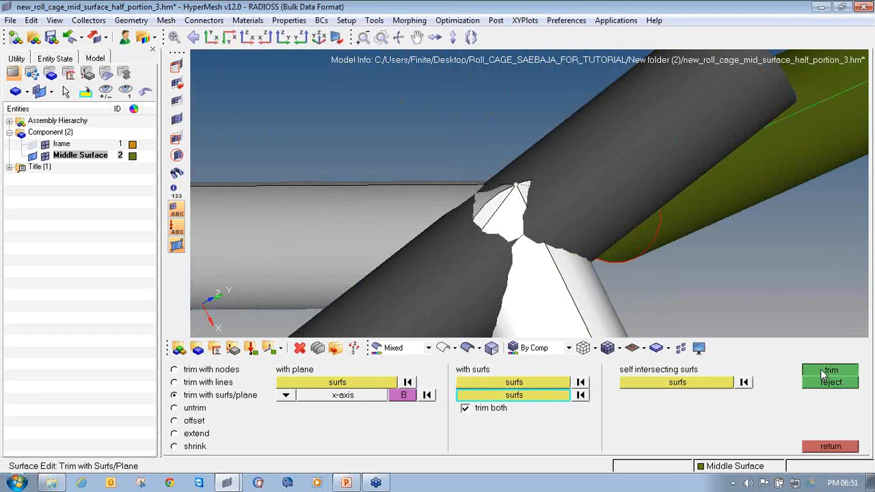
# - Delete one half surface of the extended tube's stub that protrudes beyond the joint
pyautogui.keyDown('ctrl'); pyautogui.moveTo(614, 192); pyautogui.dragTo(475, 266); pyautogui.keyUp('ctrl')
pyautogui.keyDown('ctrl'); pyautogui.scroll(-3, 477, 266); pyautogui.keyUp('ctrl')
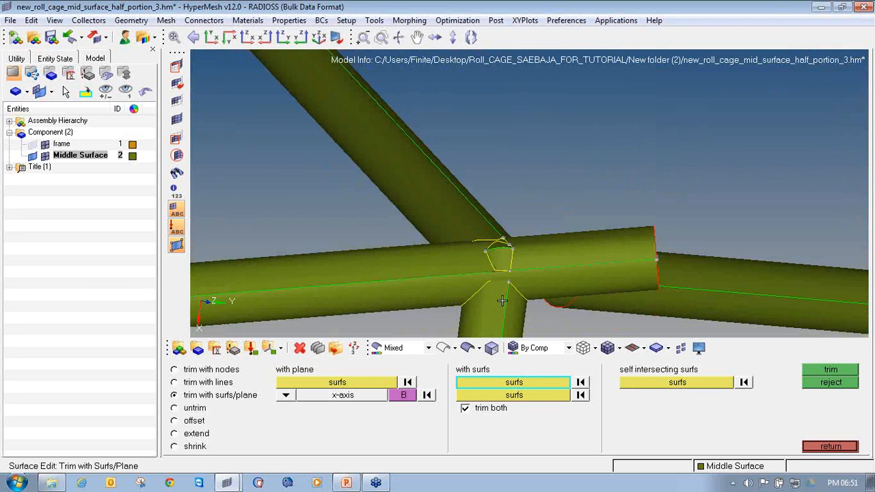
pyautogui.click(300, 348)
pyautogui.click(430, 301)
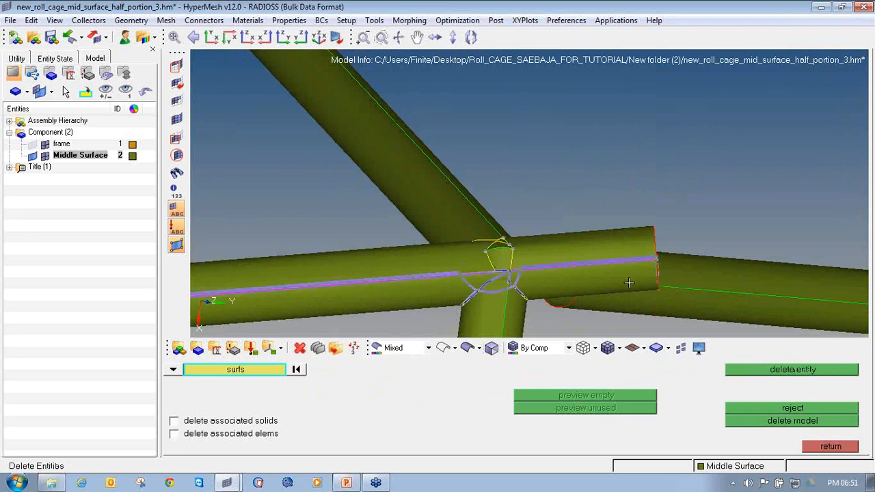
pyautogui.click(588, 249)
pyautogui.rightClick(592, 275)
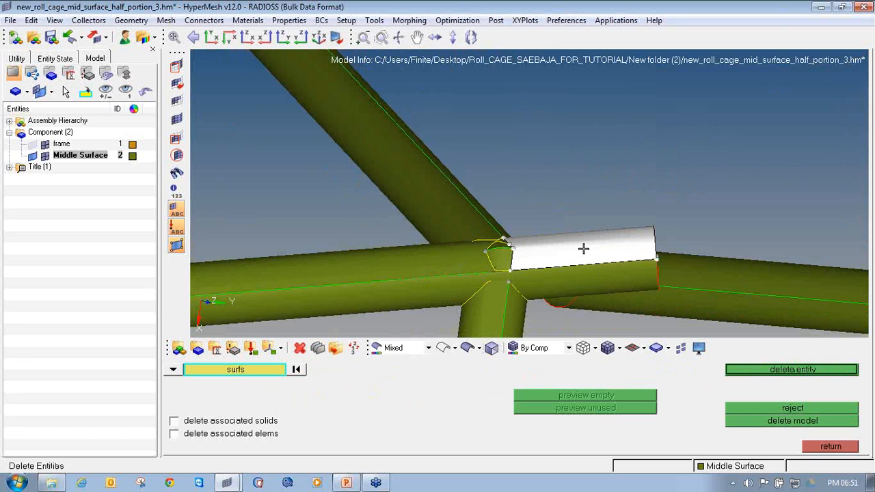
pyautogui.middleClick(583, 249)
# - Try to split the extended tube's surface between its seam end point and the neighbouring tube's corner point
pyautogui.moveTo(506, 305)
pyautogui.keyDown('ctrl'); pyautogui.mouseDown()
pyautogui.moveTo(458, 215)
pyautogui.moveTo(540, 251)
pyautogui.moveTo(478, 221)
pyautogui.moveTo(527, 240)
pyautogui.moveTo(426, 270)
pyautogui.moveTo(517, 254)
pyautogui.moveTo(483, 289)
pyautogui.moveTo(492, 251)
pyautogui.moveTo(552, 284)
pyautogui.moveTo(471, 215)
pyautogui.moveTo(477, 289)
pyautogui.moveTo(511, 237)
pyautogui.moveTo(566, 271)
pyautogui.moveTo(509, 295)
pyautogui.mouseUp(); pyautogui.keyUp('ctrl')
pyautogui.press('F11')
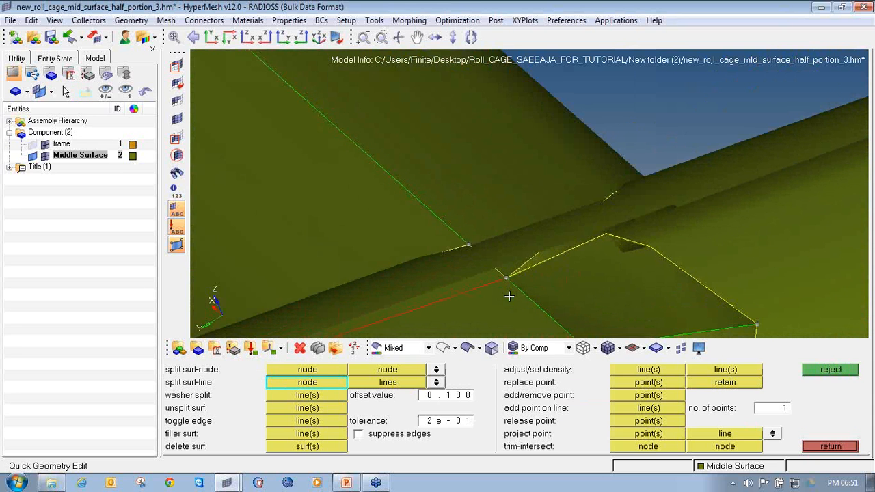
pyautogui.click(506, 278)
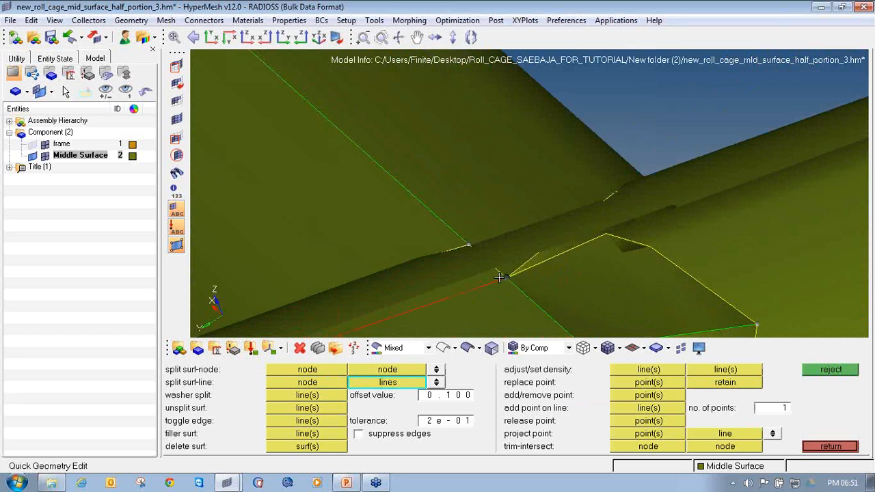
pyautogui.keyDown('ctrl'); pyautogui.moveTo(501, 275); pyautogui.dragTo(467, 249); pyautogui.keyUp('ctrl')
pyautogui.click(467, 245)
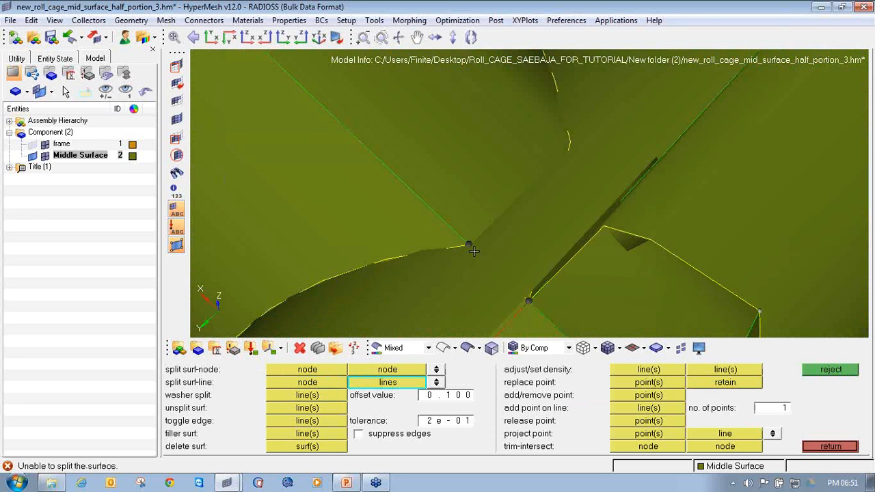
# - Mask the extended tube's surface and reverse the display to isolate it
pyautogui.press('F5')
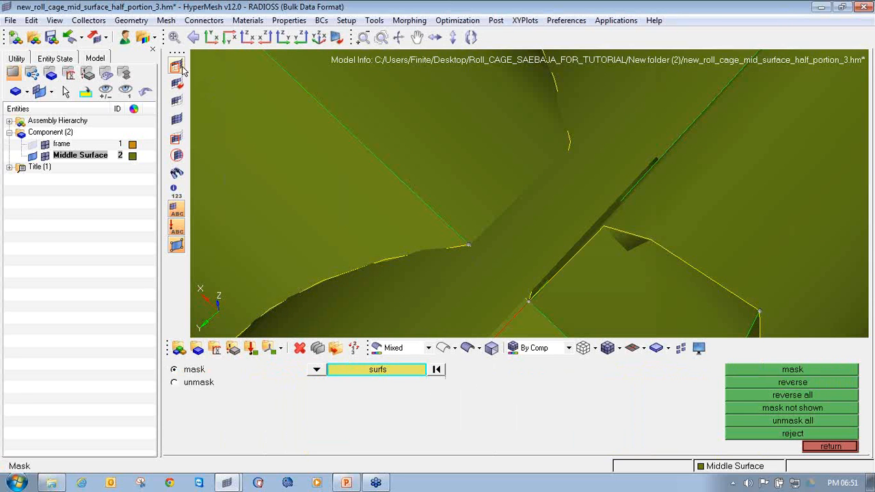
pyautogui.click(516, 260)
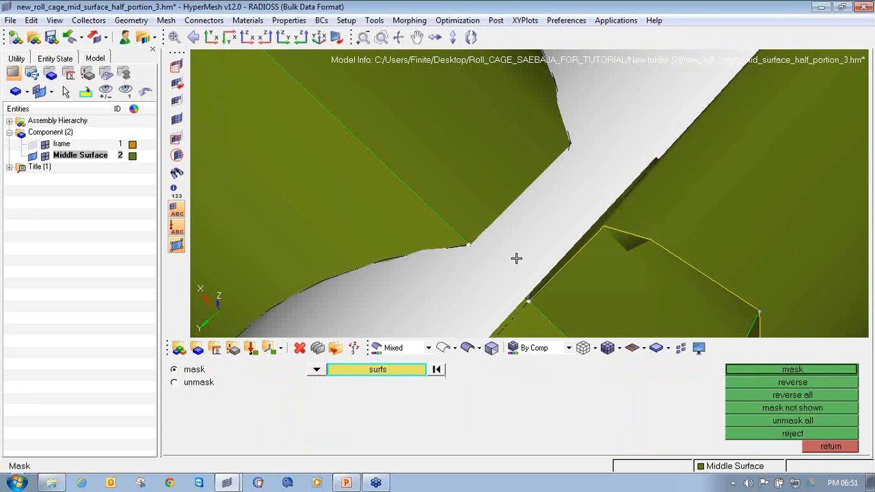
pyautogui.click(783, 370)
pyautogui.keyDown('ctrl'); pyautogui.moveTo(474, 188); pyautogui.dragTo(533, 215, button='right'); pyautogui.keyUp('ctrl')
pyautogui.keyDown('ctrl'); pyautogui.scroll(-4, 533, 216); pyautogui.keyUp('ctrl')
pyautogui.click(791, 385)
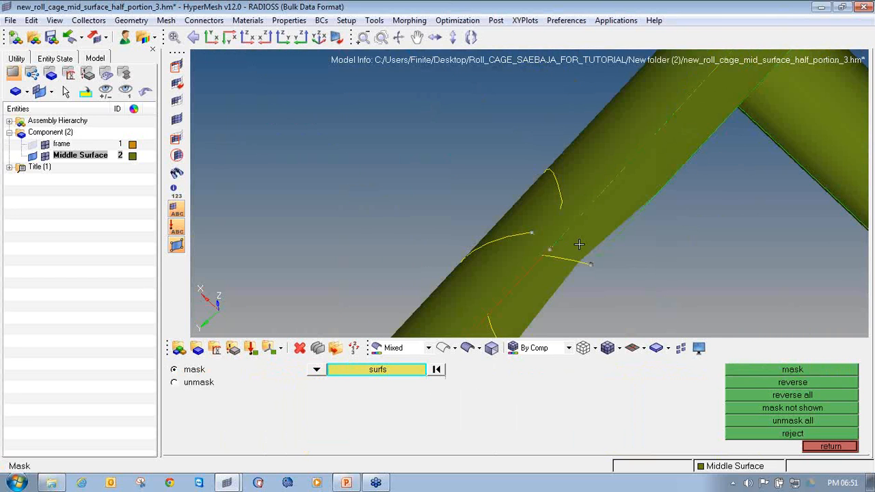
# - Try to split the isolated tube's surface from the open joint curve's end point to the point on the tube's seam
pyautogui.moveTo(533, 237)
pyautogui.keyDown('ctrl'); pyautogui.mouseDown()
pyautogui.moveTo(541, 267)
pyautogui.moveTo(581, 267)
pyautogui.moveTo(548, 241)
pyautogui.mouseUp(); pyautogui.keyUp('ctrl')
pyautogui.press('F11')
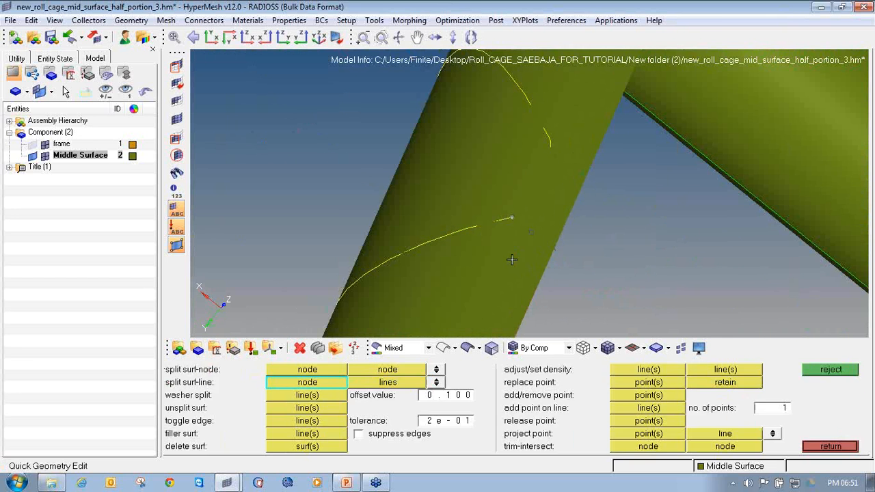
pyautogui.click(345, 370)
pyautogui.click(513, 218)
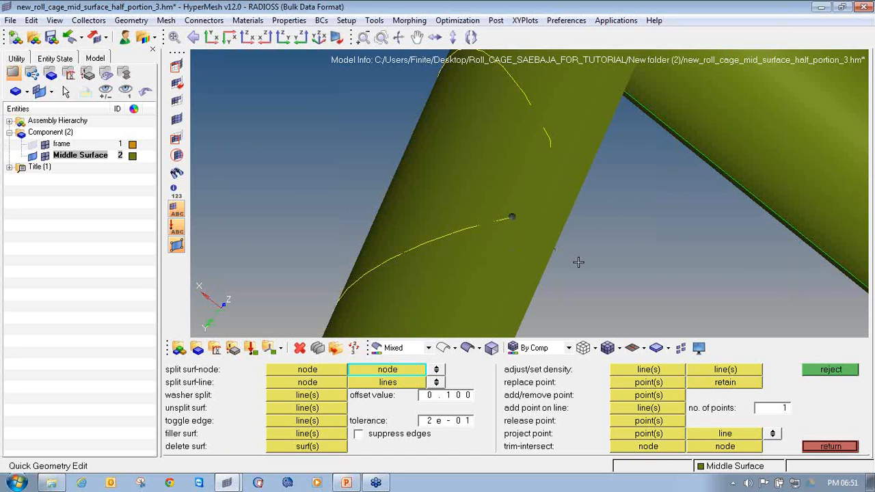
pyautogui.keyDown('ctrl'); pyautogui.moveTo(577, 261); pyautogui.dragTo(548, 249); pyautogui.keyUp('ctrl')
pyautogui.click(548, 248)
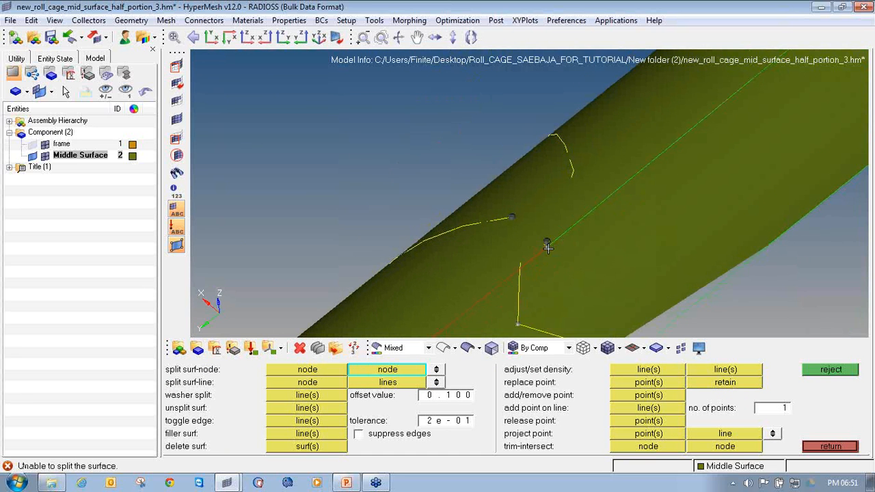
pyautogui.scroll(2, 548, 243)
pyautogui.click(305, 382)
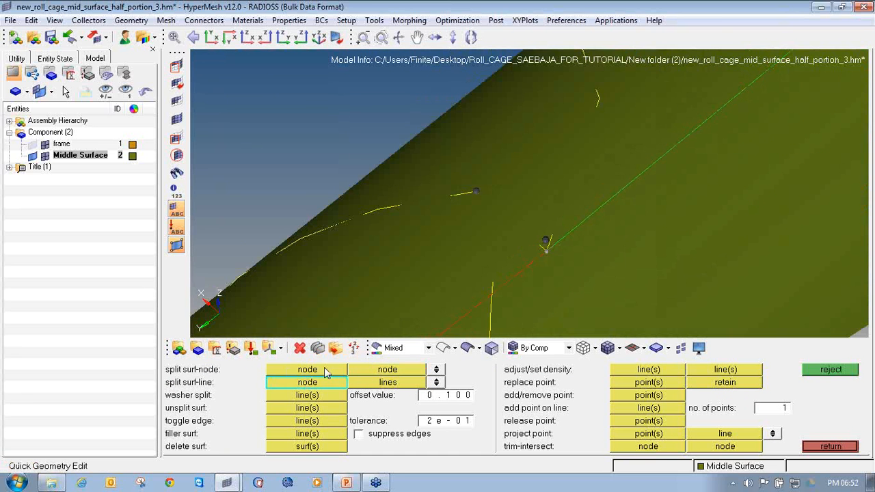
# - Try to trim the isolated tube's entire surface with the two upper joint curves, normal to the surface, and reject the trim
pyautogui.press('F5')
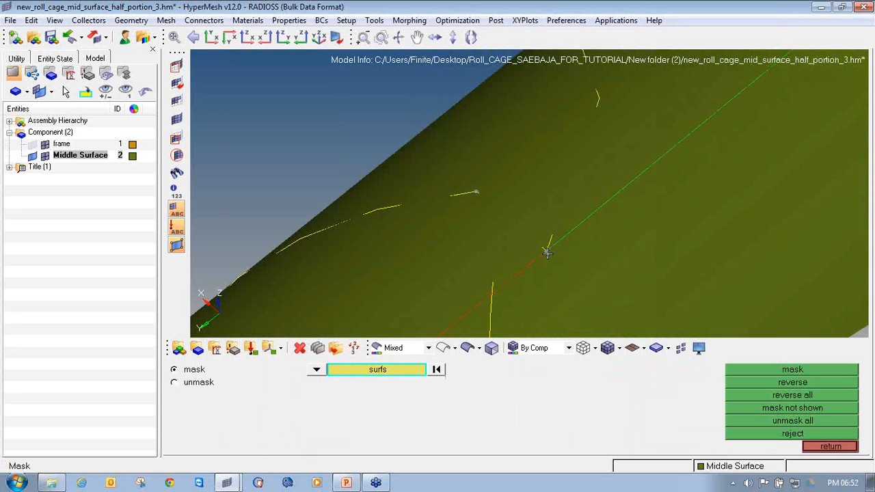
pyautogui.scroll(-2, 560, 246)
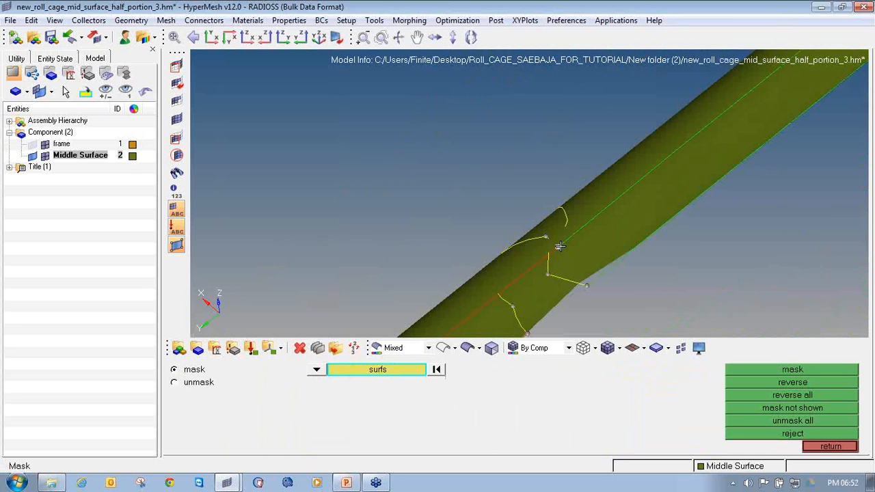
pyautogui.moveTo(560, 246)
pyautogui.keyDown('ctrl'); pyautogui.mouseDown()
pyautogui.moveTo(684, 264)
pyautogui.moveTo(499, 235)
pyautogui.moveTo(616, 225)
pyautogui.moveTo(447, 235)
pyautogui.moveTo(605, 233)
pyautogui.moveTo(535, 225)
pyautogui.moveTo(572, 229)
pyautogui.moveTo(554, 214)
pyautogui.moveTo(563, 192)
pyautogui.moveTo(554, 164)
pyautogui.moveTo(583, 282)
pyautogui.moveTo(556, 239)
pyautogui.mouseUp(); pyautogui.keyUp('ctrl')
pyautogui.keyDown('ctrl'); pyautogui.scroll(4, 553, 223); pyautogui.keyUp('ctrl')
pyautogui.keyDown('ctrl'); pyautogui.scroll(-2, 550, 232); pyautogui.keyUp('ctrl')
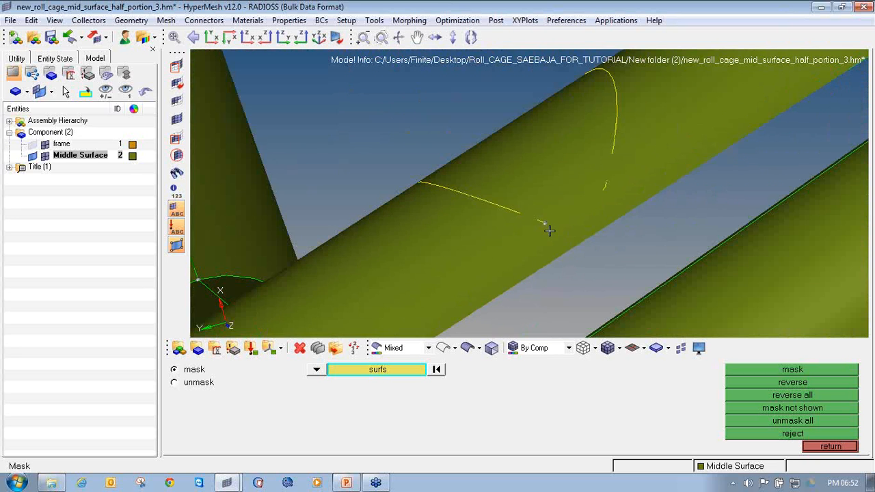
pyautogui.hotkey('shift', 'F1')
pyautogui.click(202, 384)
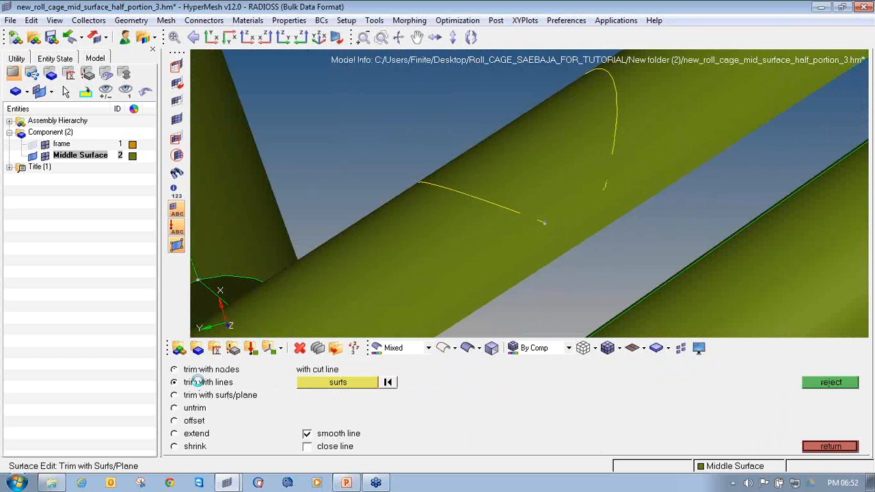
pyautogui.click(485, 260)
pyautogui.click(530, 396)
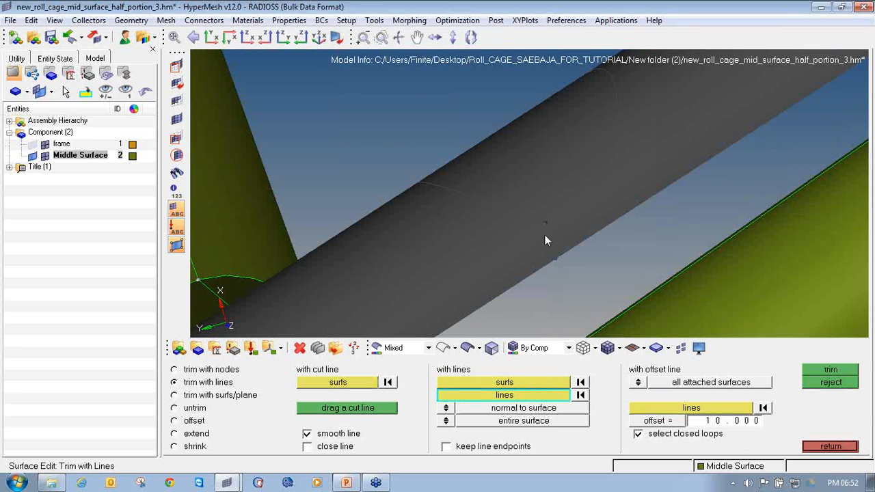
pyautogui.click(531, 219)
pyautogui.click(613, 165)
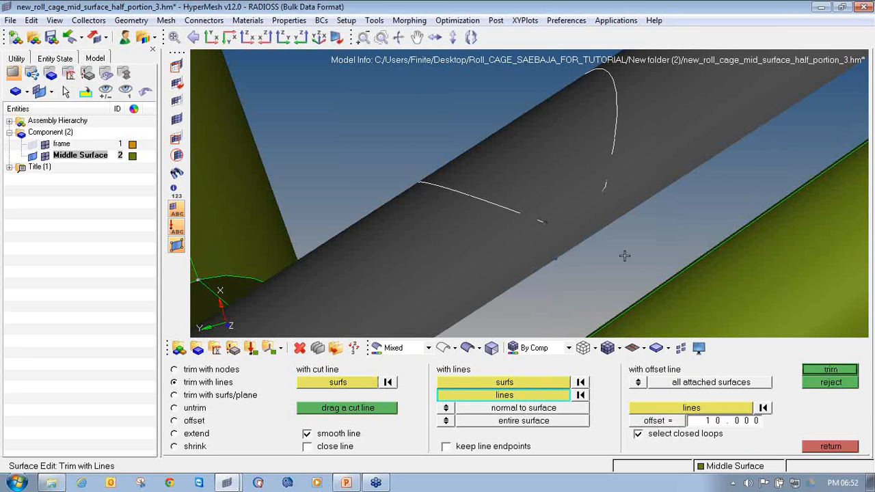
pyautogui.click(850, 374)
pyautogui.keyDown('ctrl'); pyautogui.moveTo(531, 197); pyautogui.dragTo(421, 238); pyautogui.keyUp('ctrl')
pyautogui.click(812, 381)
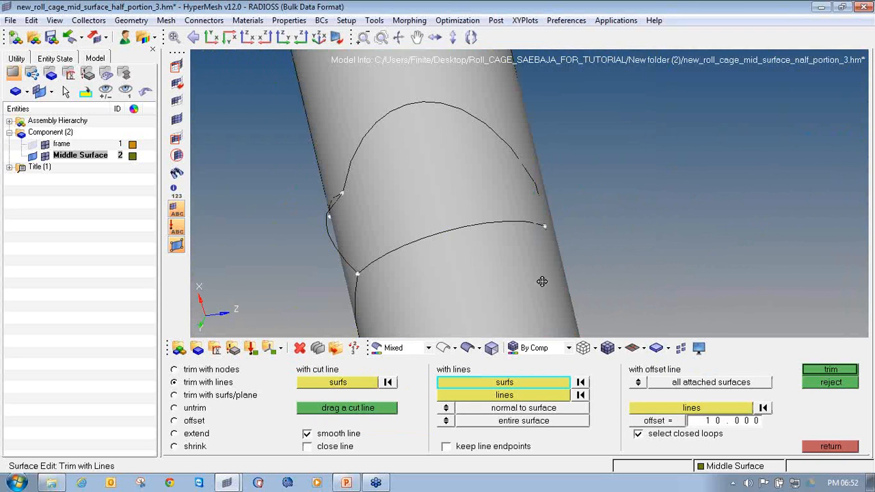
# - Retry the line trim on the isolated tube's surface with the side joint curves added to the two upper curves
pyautogui.keyDown('ctrl'); pyautogui.moveTo(540, 280); pyautogui.dragTo(482, 277); pyautogui.keyUp('ctrl')
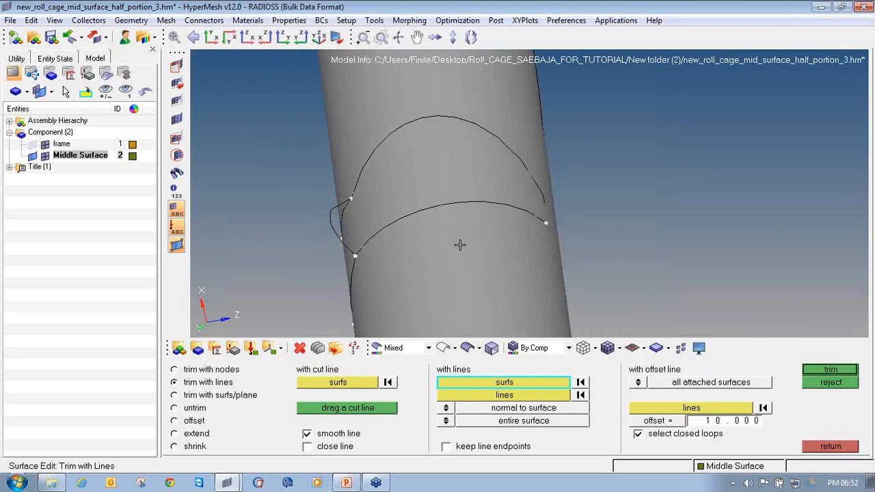
pyautogui.middleClick(393, 244)
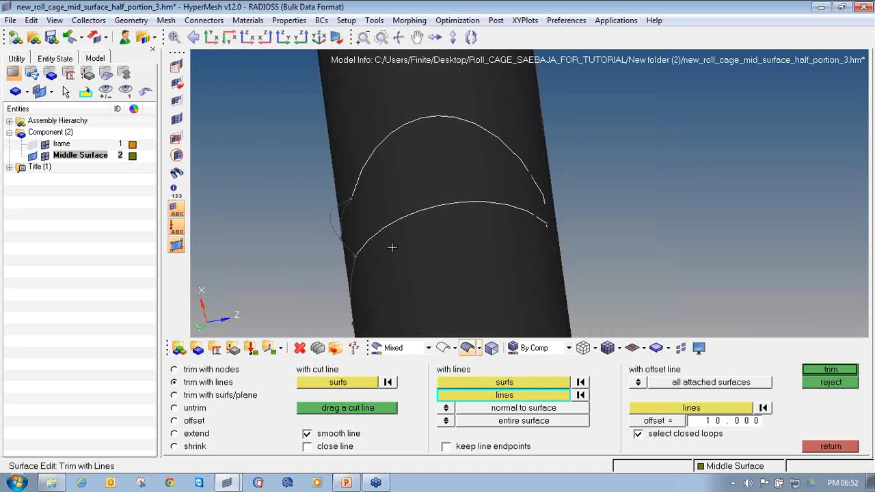
pyautogui.keyDown('ctrl'); pyautogui.moveTo(352, 230); pyautogui.dragTo(335, 209); pyautogui.keyUp('ctrl')
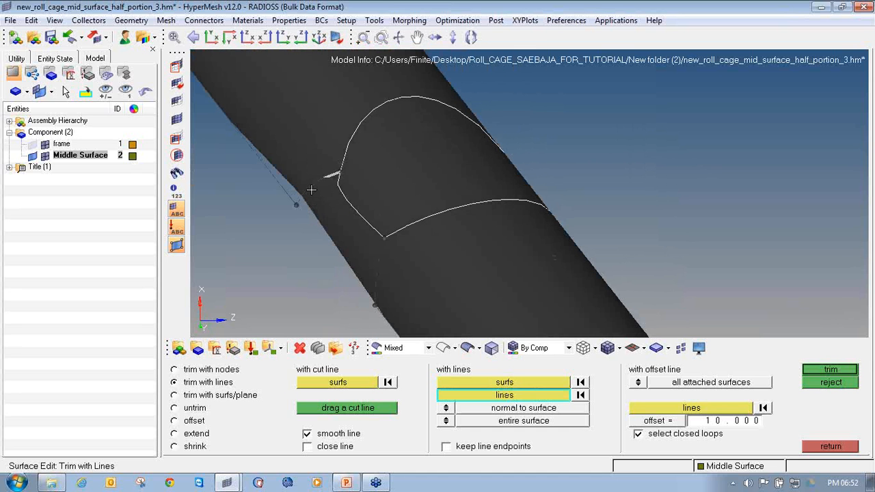
pyautogui.click(373, 275)
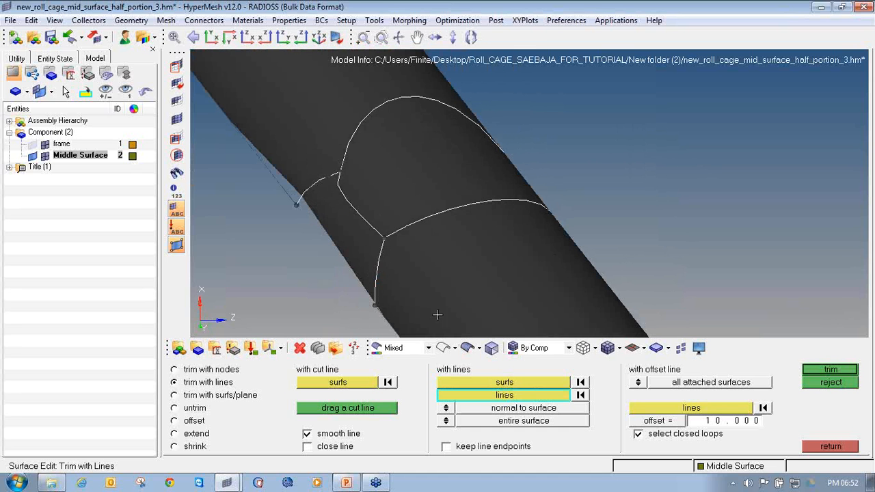
pyautogui.keyDown('ctrl'); pyautogui.moveTo(498, 241); pyautogui.dragTo(431, 230); pyautogui.keyUp('ctrl')
pyautogui.click(830, 370)
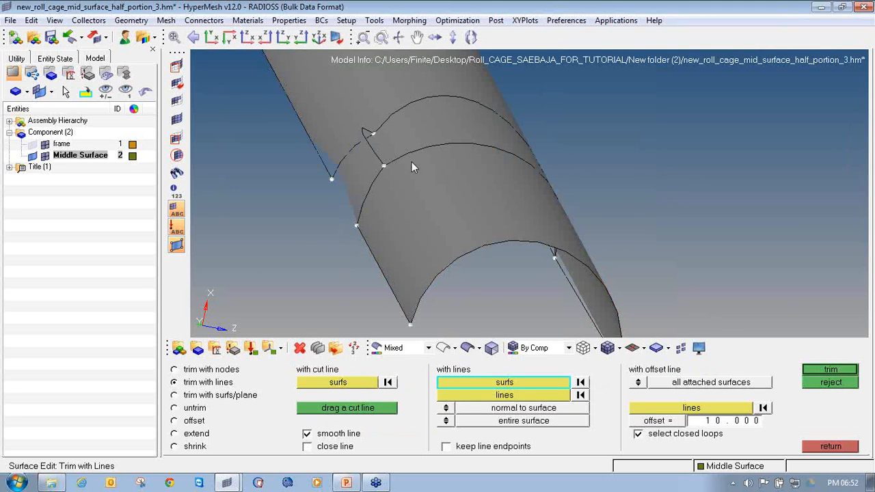
pyautogui.click(486, 395)
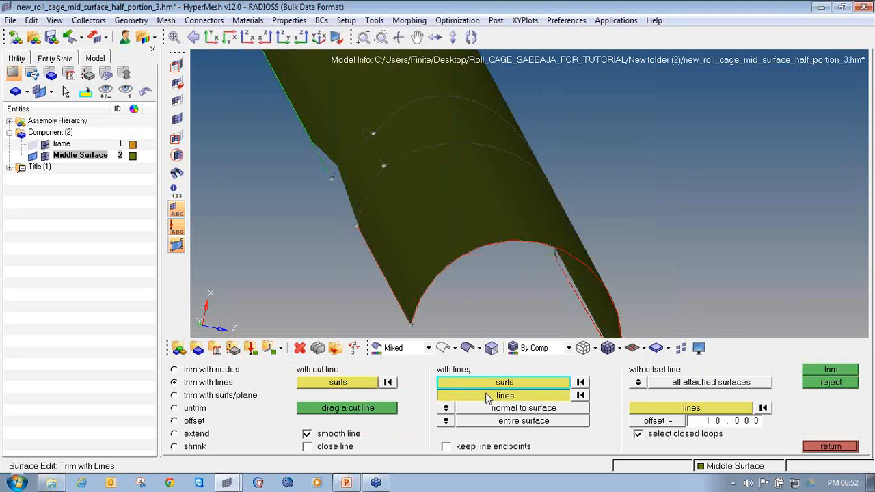
pyautogui.click(374, 184)
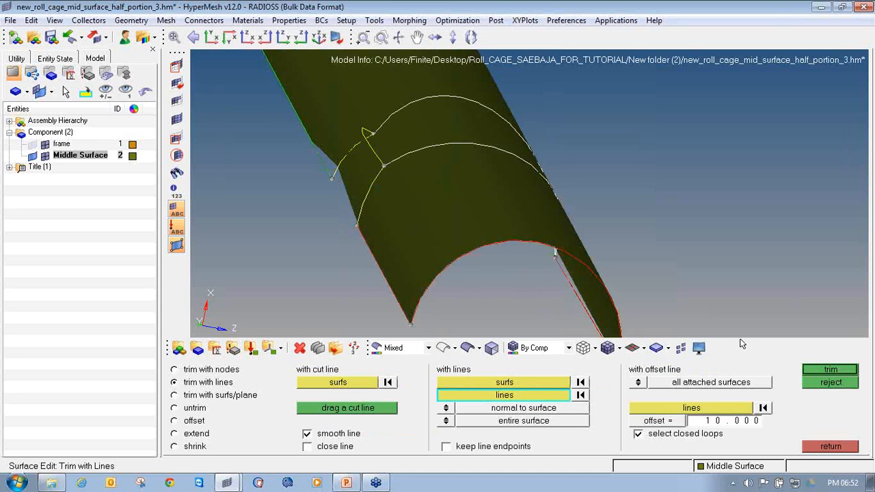
pyautogui.click(826, 370)
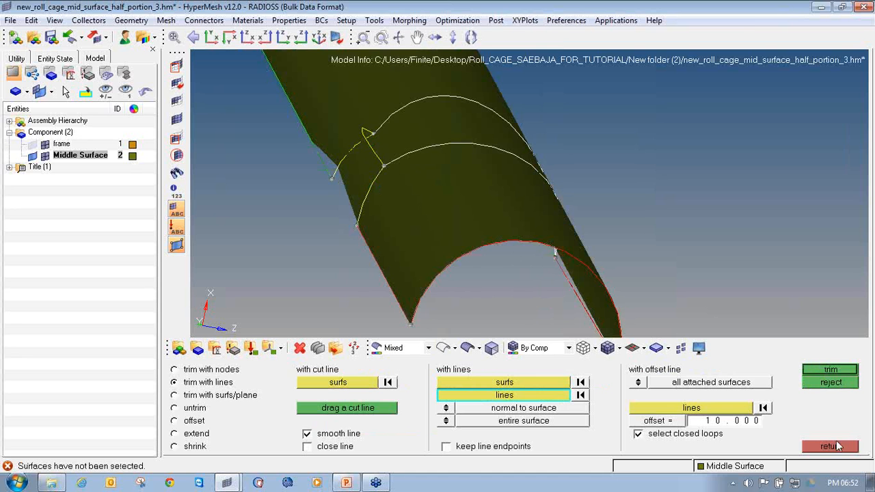
pyautogui.click(839, 446)
# - Unmask all surfaces to display the neighbouring tubes around the joint
pyautogui.keyDown('ctrl'); pyautogui.moveTo(587, 193); pyautogui.dragTo(484, 243); pyautogui.keyUp('ctrl')
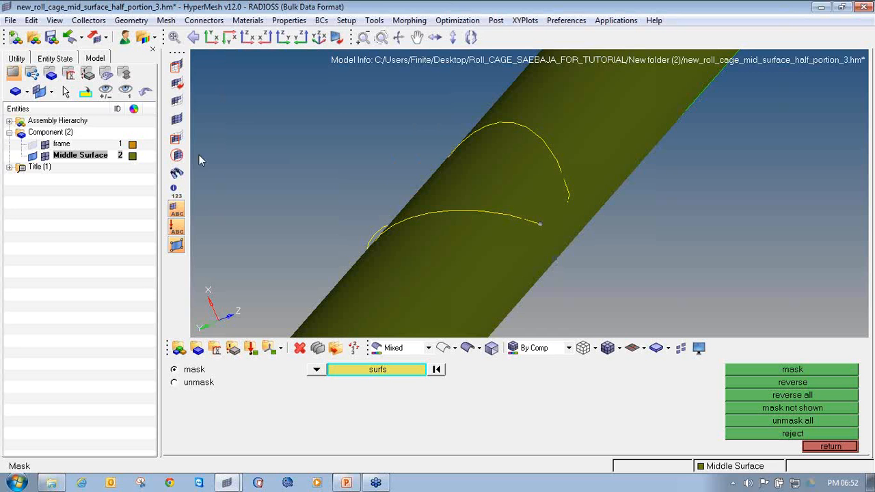
pyautogui.click(178, 123)
pyautogui.keyDown('ctrl'); pyautogui.moveTo(649, 219); pyautogui.dragTo(489, 228); pyautogui.keyUp('ctrl')
pyautogui.keyDown('ctrl'); pyautogui.scroll(4, 492, 218); pyautogui.keyUp('ctrl')
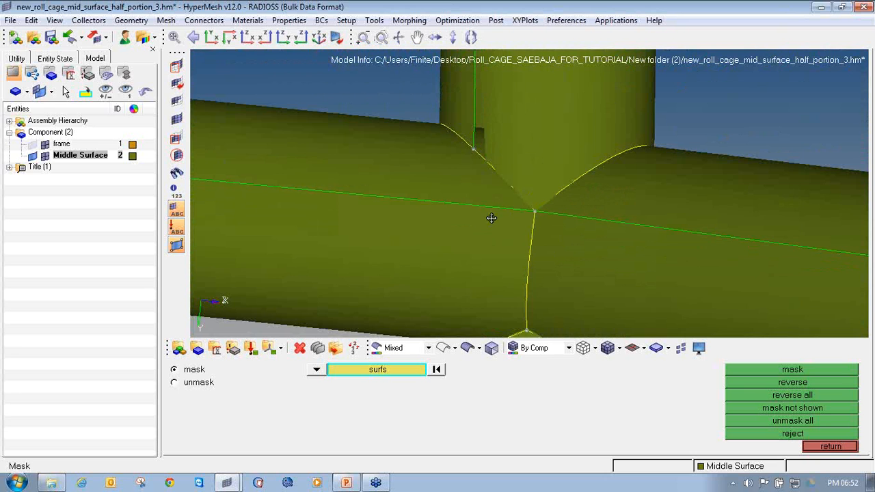
# - Trim the through tube's half surface with the curves where the upright tube meets it, normal to the entire surface
pyautogui.keyDown('ctrl'); pyautogui.moveTo(540, 241); pyautogui.dragTo(870, 60); pyautogui.keyUp('ctrl')
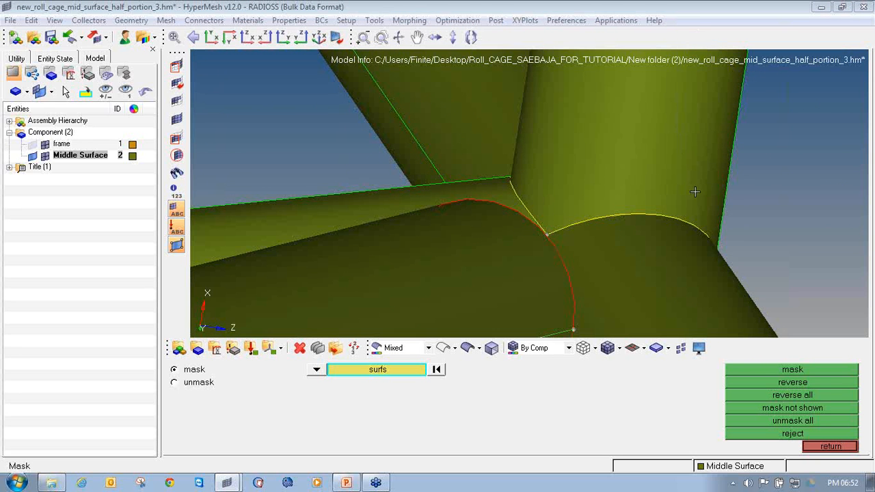
pyautogui.keyDown('ctrl'); pyautogui.scroll(-8, 602, 189); pyautogui.keyUp('ctrl')
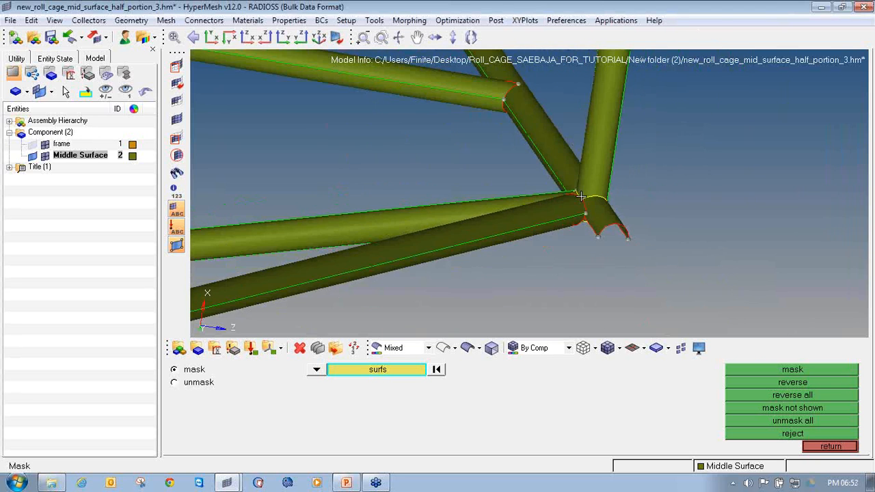
pyautogui.moveTo(580, 198)
pyautogui.keyDown('ctrl'); pyautogui.mouseDown()
pyautogui.moveTo(494, 203)
pyautogui.moveTo(645, 248)
pyautogui.mouseUp(); pyautogui.keyUp('ctrl')
pyautogui.keyDown('ctrl'); pyautogui.scroll(6, 581, 219); pyautogui.keyUp('ctrl')
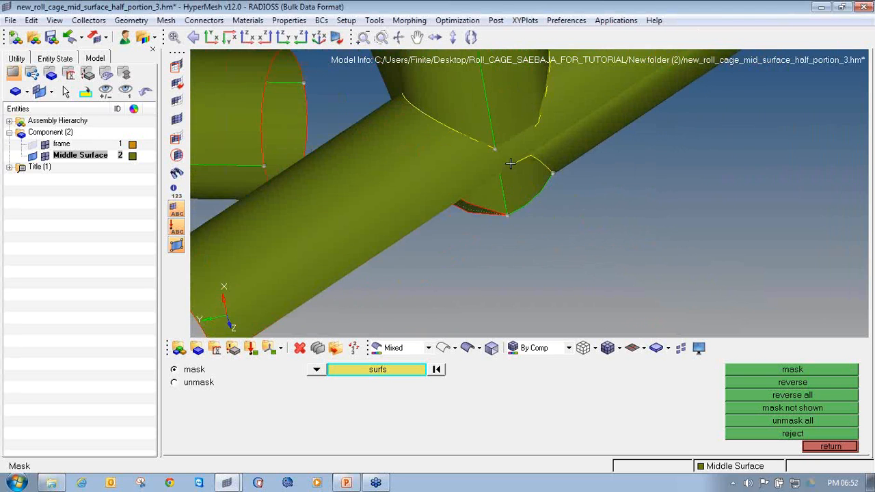
pyautogui.hotkey('shift', 'F9')
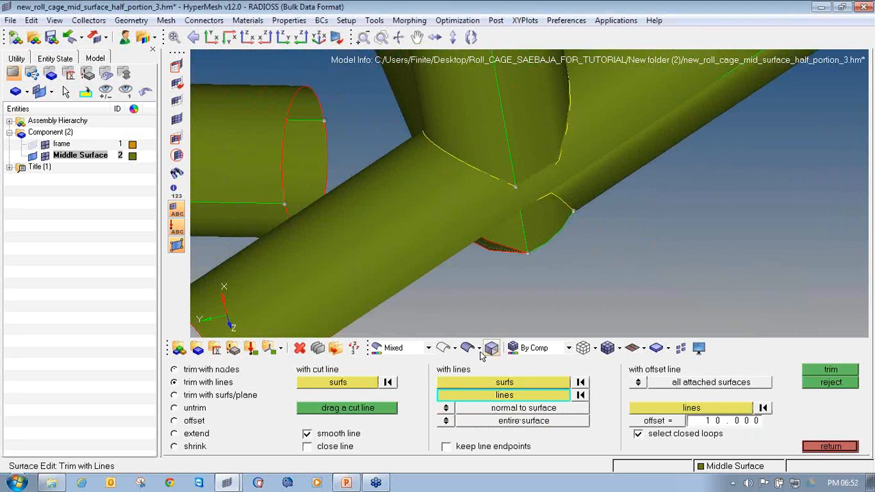
pyautogui.click(437, 240)
pyautogui.click(516, 396)
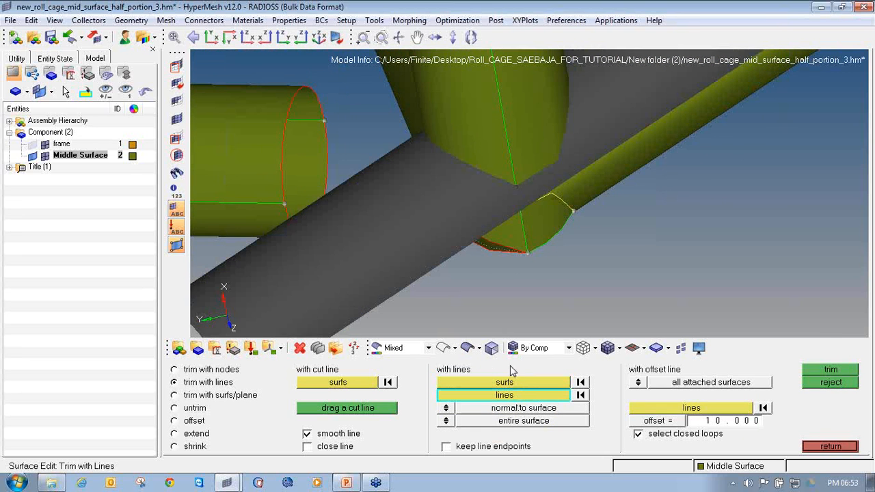
pyautogui.keyDown('ctrl'); pyautogui.scroll(2, 517, 204); pyautogui.keyUp('ctrl')
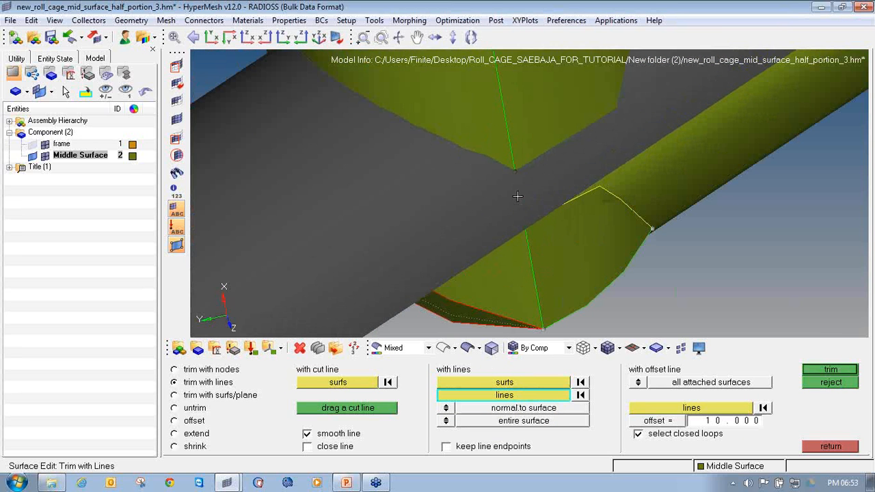
pyautogui.click(815, 374)
pyautogui.keyDown('ctrl'); pyautogui.scroll(-3, 560, 299); pyautogui.keyUp('ctrl')
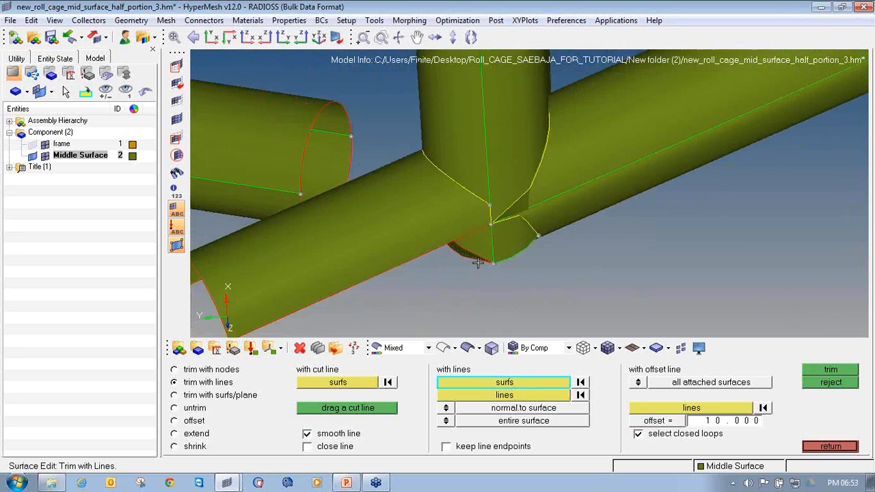
# - Delete the trimmed-off half surface of the tube stub that protrudes beyond the joint
pyautogui.keyDown('ctrl'); pyautogui.scroll(-2, 477, 263); pyautogui.keyUp('ctrl')
pyautogui.press('F2')
pyautogui.click(407, 263)
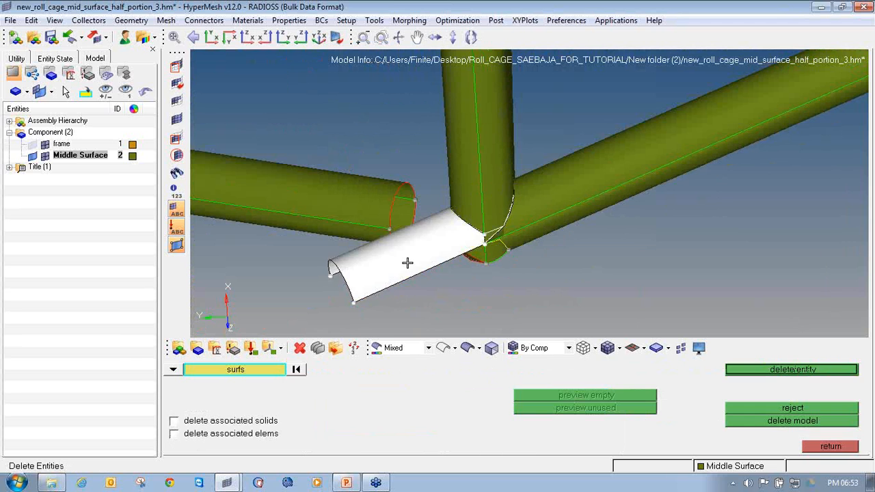
pyautogui.middleClick(407, 262)
# - Try to close the narrow gap between the red free edges at the joint with a filler surface
pyautogui.keyDown('ctrl'); pyautogui.moveTo(587, 282); pyautogui.dragTo(487, 232); pyautogui.keyUp('ctrl')
pyautogui.keyDown('ctrl'); pyautogui.scroll(5, 487, 234); pyautogui.keyUp('ctrl')
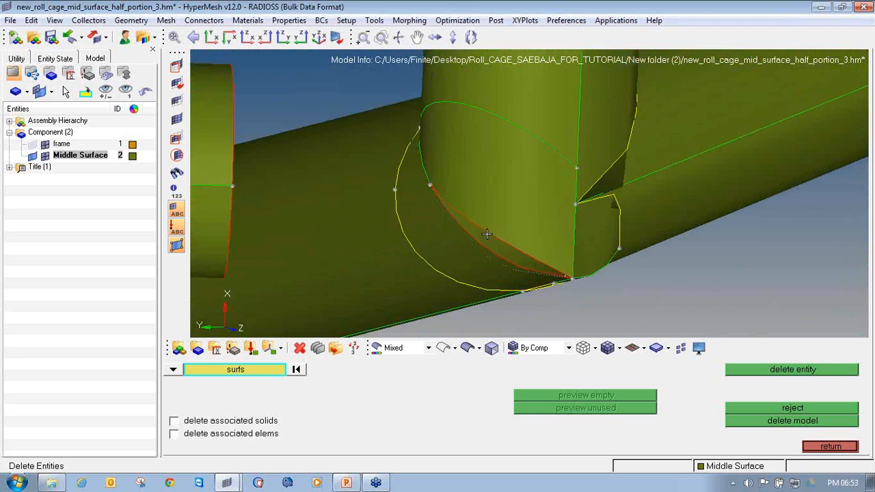
pyautogui.keyDown('ctrl'); pyautogui.scroll(4, 487, 239); pyautogui.keyUp('ctrl')
pyautogui.keyDown('ctrl'); pyautogui.moveTo(488, 275); pyautogui.dragTo(508, 171); pyautogui.keyUp('ctrl')
pyautogui.keyDown('ctrl'); pyautogui.moveTo(573, 231); pyautogui.dragTo(507, 225); pyautogui.keyUp('ctrl')
pyautogui.press('F11')
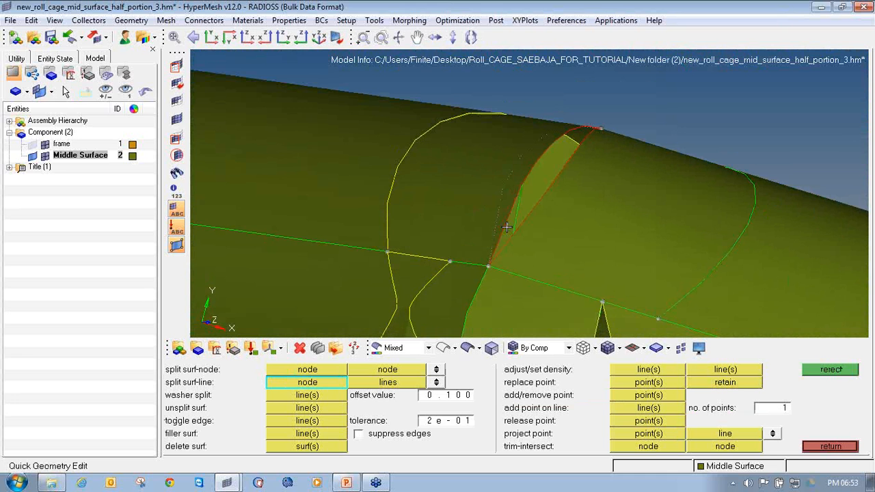
pyautogui.click(338, 434)
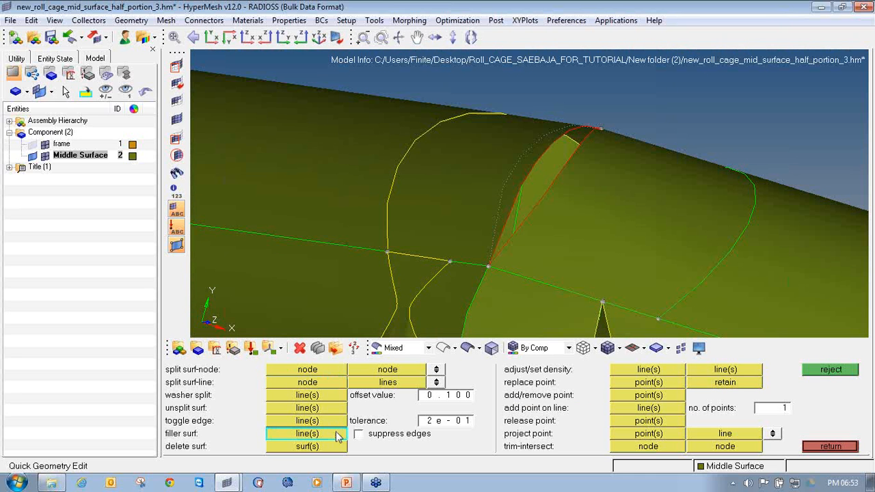
pyautogui.click(559, 174)
pyautogui.rightClick(559, 173)
pyautogui.click(539, 165)
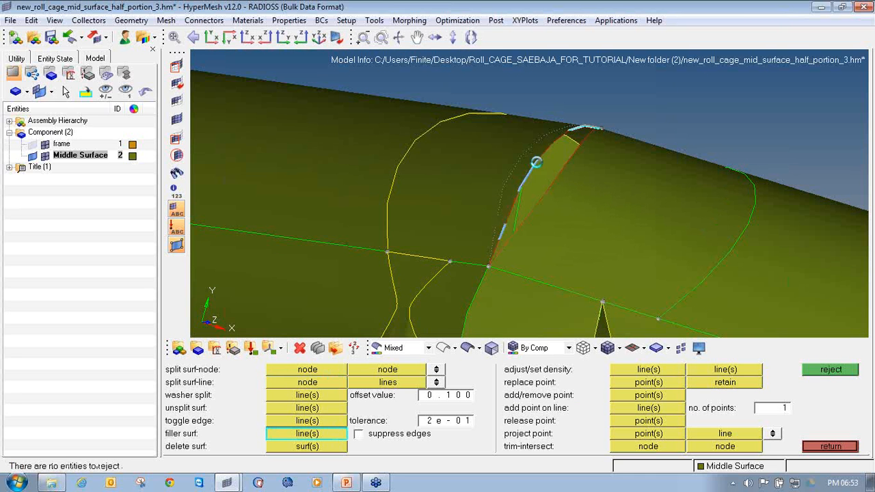
pyautogui.rightClick(540, 165)
pyautogui.click(835, 452)
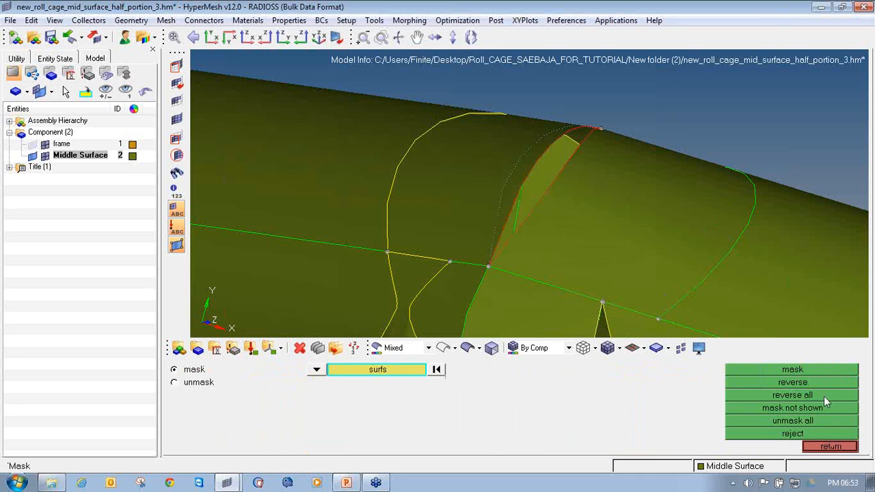
pyautogui.click(833, 447)
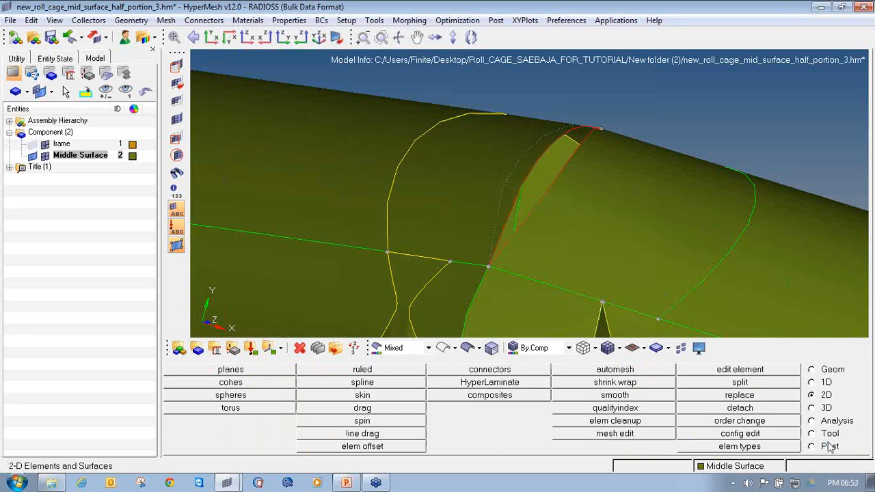
# - Try to fill the narrow gap at the tube joint with a surface-only spline from its free edges, keeping tangency
pyautogui.click(384, 385)
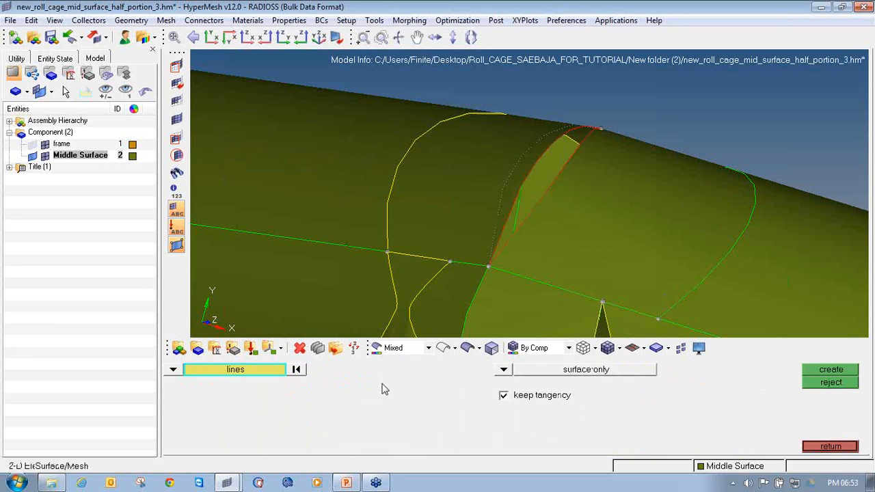
pyautogui.click(528, 172)
pyautogui.click(833, 370)
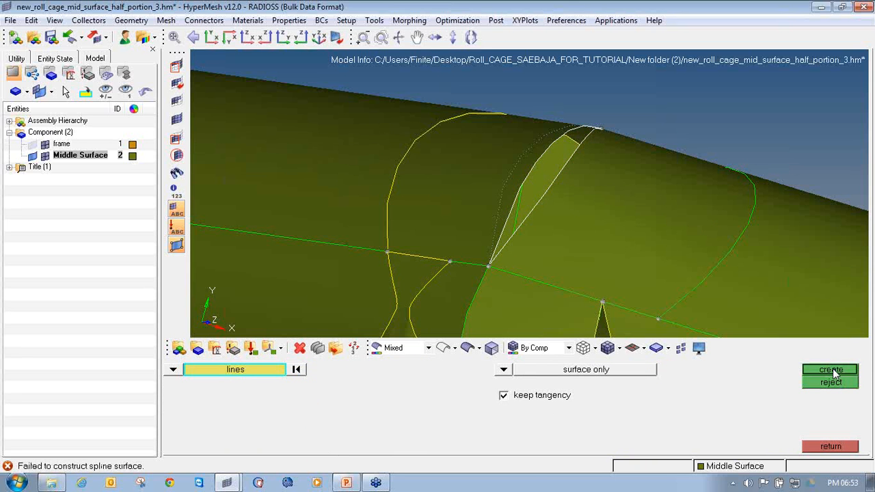
pyautogui.click(298, 371)
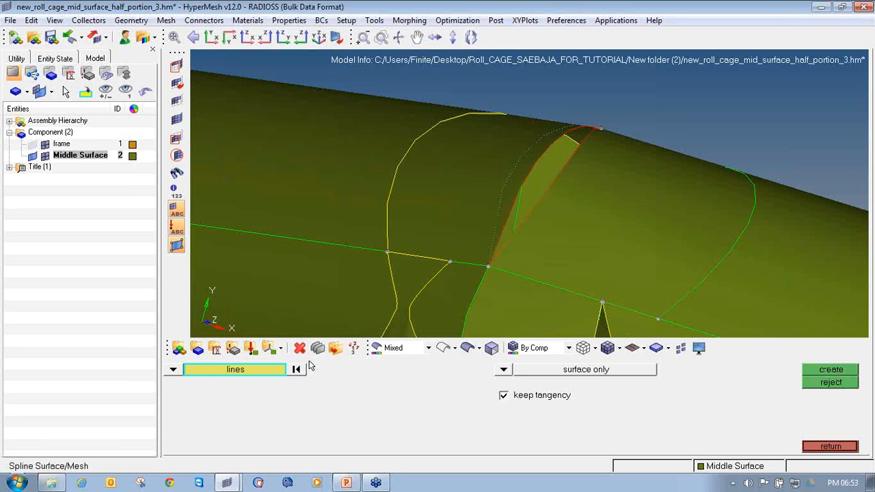
pyautogui.click(547, 201)
pyautogui.middleClick(553, 215)
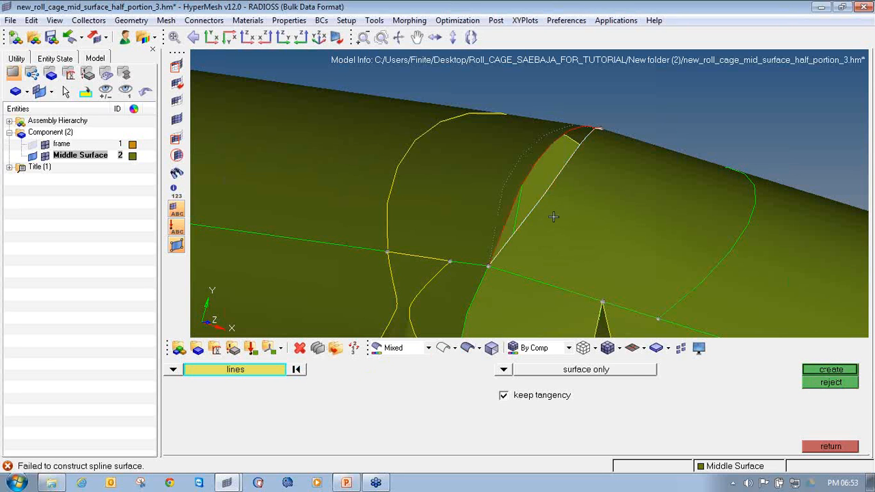
pyautogui.click(831, 447)
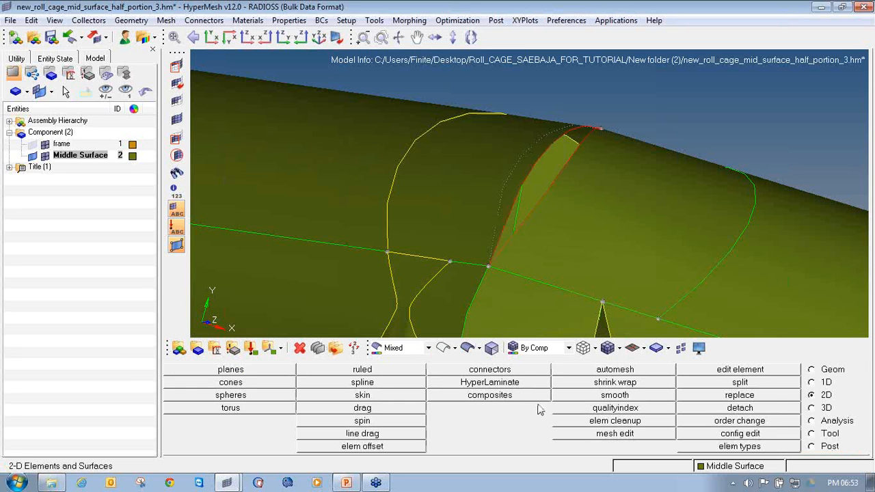
# - Create a surface-only skin between the two opposite free edges of the narrow gap at the tube joint
pyautogui.click(363, 396)
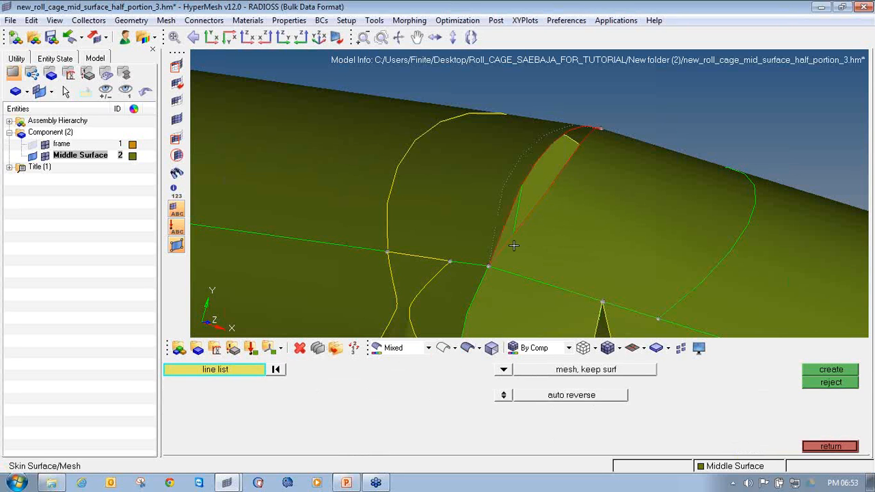
pyautogui.click(504, 370)
pyautogui.click(521, 422)
pyautogui.click(546, 183)
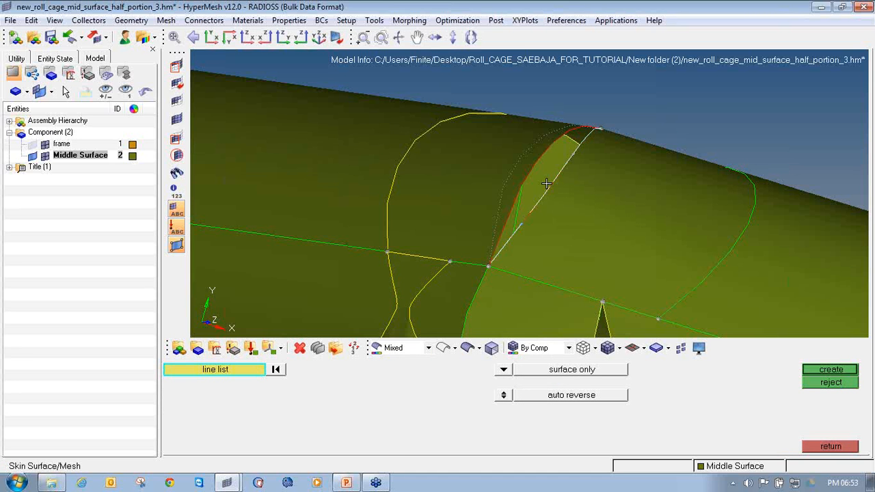
pyautogui.middleClick(552, 209)
pyautogui.click(526, 176)
pyautogui.middleClick(549, 215)
# - Stitch the free edges of the new skin surface to the adjoining tube surfaces using toggle edge with a tolerance of 1
pyautogui.keyDown('ctrl'); pyautogui.moveTo(555, 246); pyautogui.dragTo(479, 221); pyautogui.keyUp('ctrl')
pyautogui.keyDown('ctrl'); pyautogui.scroll(3, 448, 235); pyautogui.keyUp('ctrl')
pyautogui.keyDown('ctrl'); pyautogui.click(447, 235); pyautogui.keyUp('ctrl')
pyautogui.press('F11')
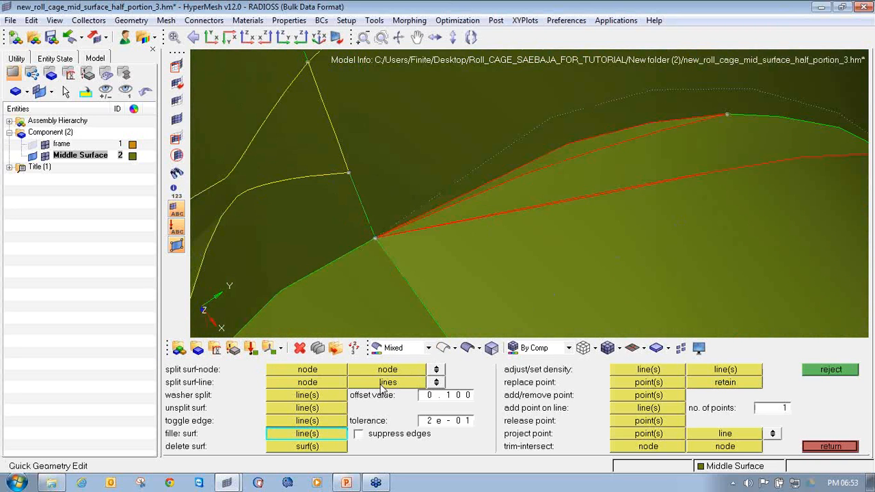
pyautogui.click(316, 418)
pyautogui.keyDown('ctrl'); pyautogui.moveTo(493, 221); pyautogui.dragTo(684, 188); pyautogui.keyUp('ctrl')
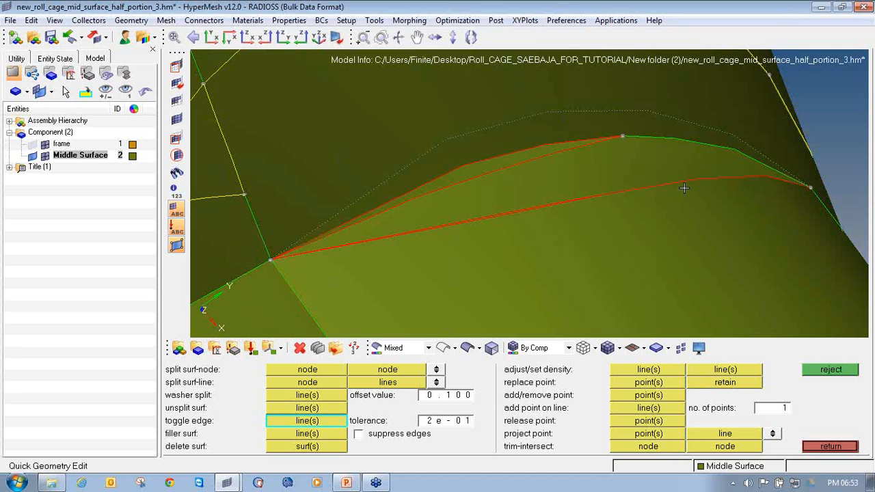
pyautogui.click(675, 184)
pyautogui.click(654, 184)
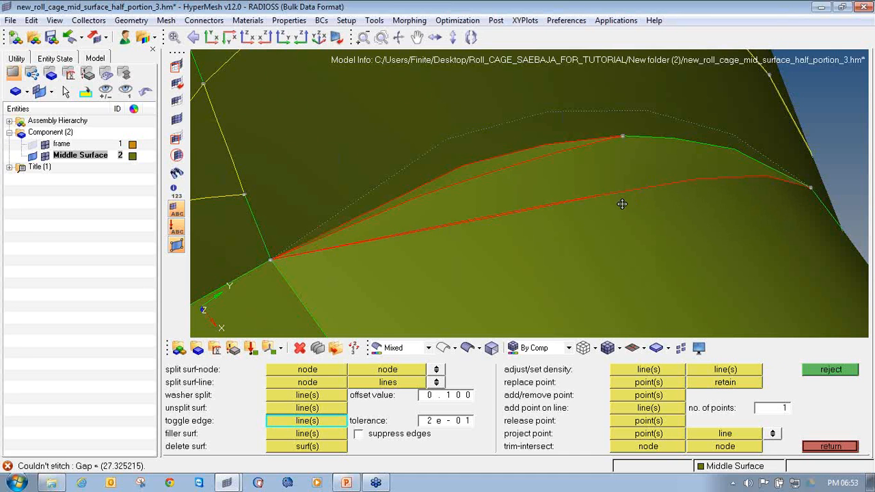
pyautogui.keyDown('ctrl'); pyautogui.moveTo(623, 203); pyautogui.dragTo(643, 200); pyautogui.keyUp('ctrl')
pyautogui.click(450, 422)
pyautogui.write('1')
pyautogui.press('Return')
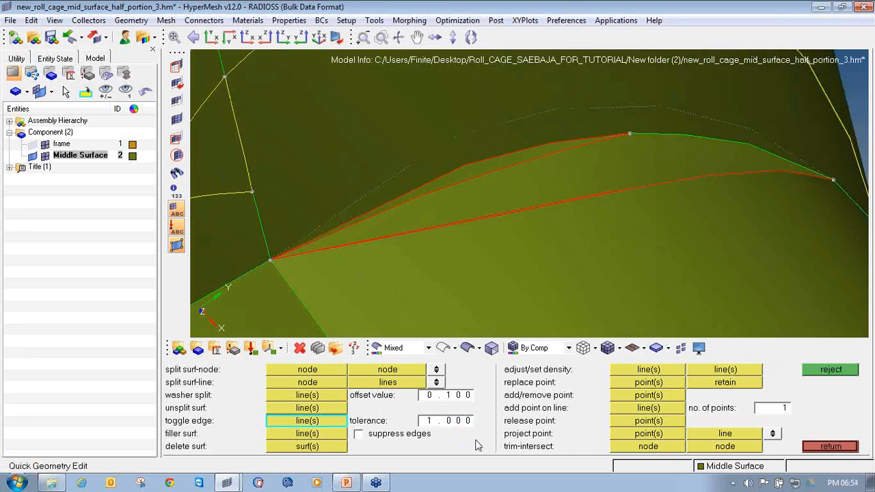
pyautogui.click(578, 206)
pyautogui.click(497, 161)
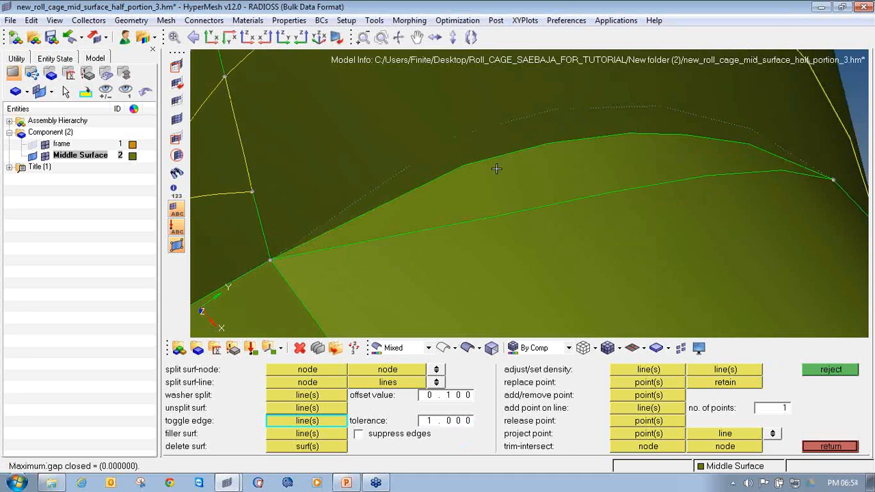
# - Mask the tube surfaces meeting at the joint so that only the small fragments inside it stay displayed
pyautogui.keyDown('ctrl'); pyautogui.scroll(-4, 504, 190); pyautogui.keyUp('ctrl')
pyautogui.keyDown('ctrl'); pyautogui.moveTo(504, 191); pyautogui.dragTo(418, 230); pyautogui.keyUp('ctrl')
pyautogui.click(494, 201)
pyautogui.keyDown('ctrl'); pyautogui.scroll(-4, 502, 209); pyautogui.keyUp('ctrl')
pyautogui.keyDown('ctrl'); pyautogui.scroll(-4, 495, 242); pyautogui.keyUp('ctrl')
pyautogui.keyDown('ctrl'); pyautogui.moveTo(442, 200); pyautogui.dragTo(389, 246, button='right'); pyautogui.keyUp('ctrl')
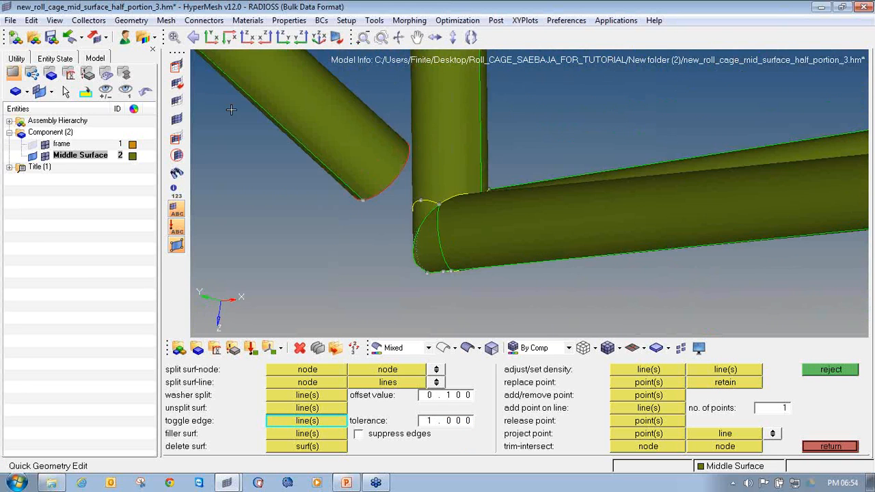
pyautogui.click(178, 68)
pyautogui.click(715, 168)
pyautogui.keyDown('shift'); pyautogui.moveTo(611, 122); pyautogui.dragTo(421, 90); pyautogui.keyUp('shift')
pyautogui.keyDown('ctrl'); pyautogui.moveTo(410, 187); pyautogui.dragTo(557, 160); pyautogui.keyUp('ctrl')
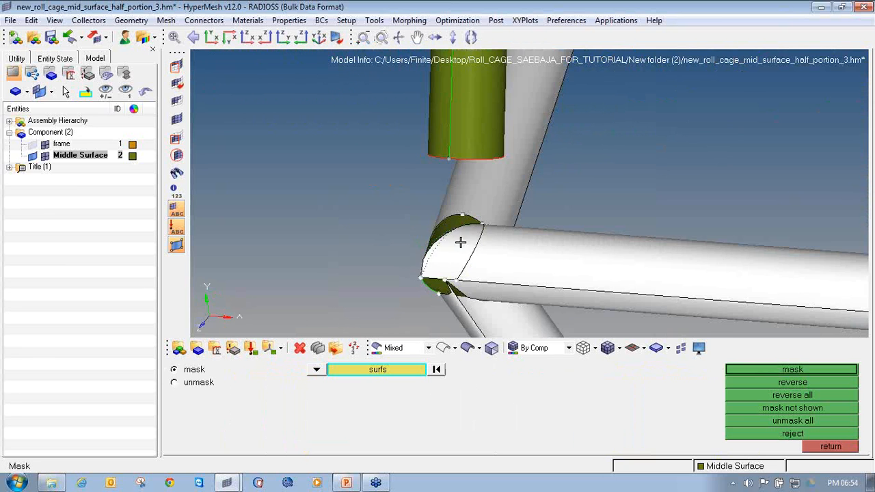
pyautogui.keyDown('ctrl'); pyautogui.moveTo(459, 242); pyautogui.dragTo(602, 308); pyautogui.keyUp('ctrl')
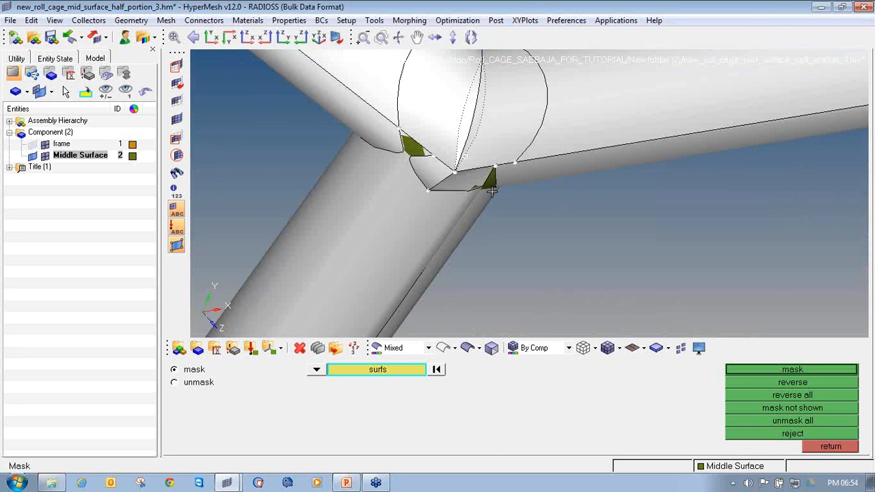
pyautogui.click(771, 369)
# - Delete the isolated surface fragments inside the joint and display the masked tubes again
pyautogui.click(299, 349)
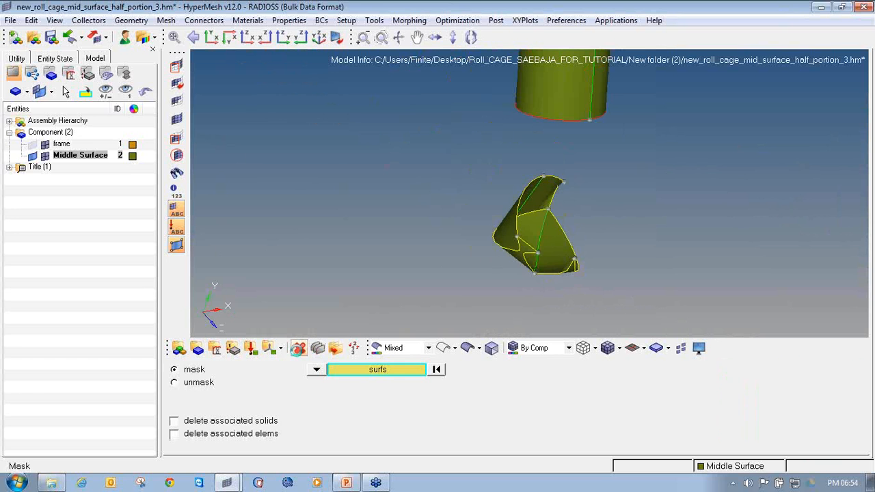
pyautogui.click(496, 233)
pyautogui.click(799, 375)
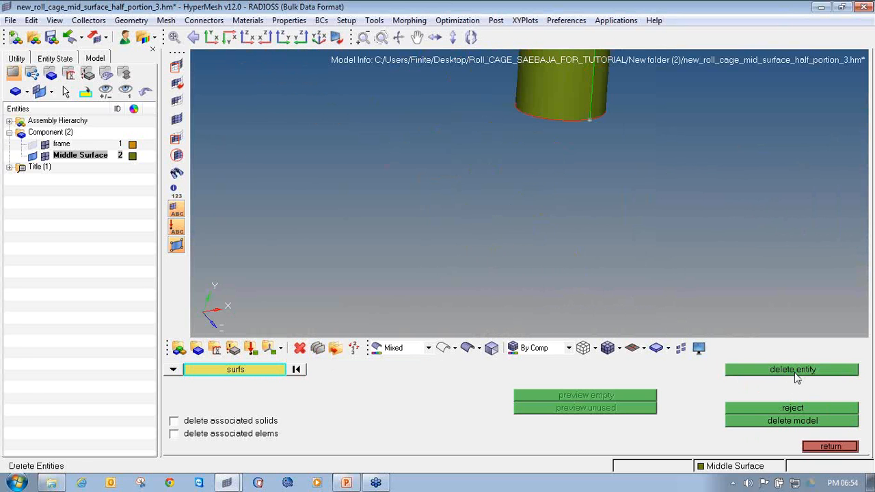
pyautogui.click(177, 120)
# - Unsplit the surfaces around the joint to remove the leftover trim lines on the tubes
pyautogui.keyDown('ctrl'); pyautogui.moveTo(542, 239); pyautogui.dragTo(499, 225); pyautogui.keyUp('ctrl')
pyautogui.press('F11')
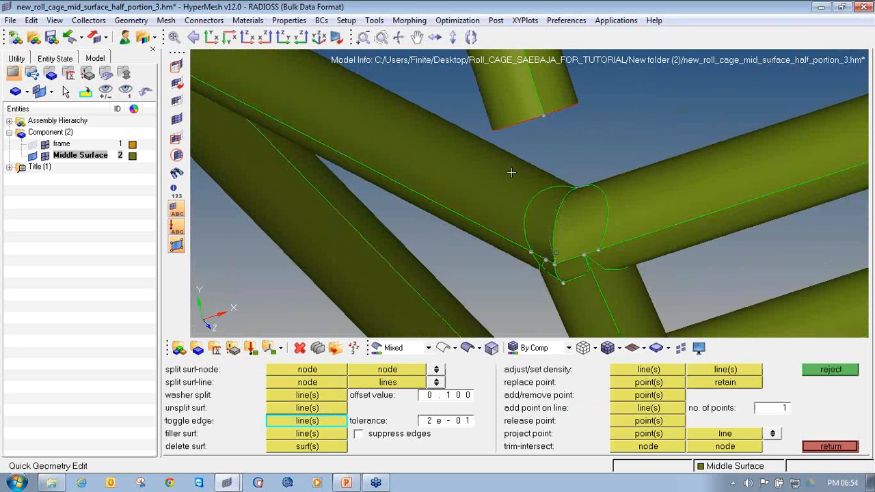
pyautogui.click(325, 409)
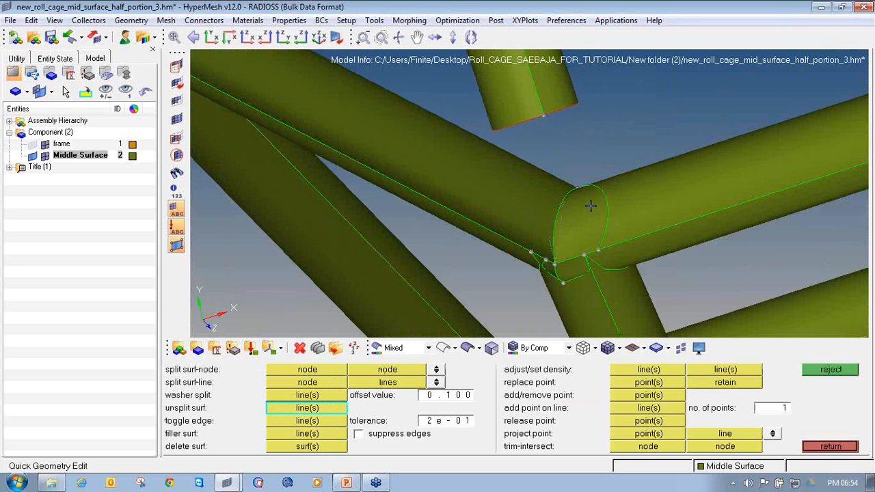
pyautogui.keyDown('ctrl'); pyautogui.moveTo(585, 255); pyautogui.dragTo(561, 292); pyautogui.keyUp('ctrl')
pyautogui.click(572, 305)
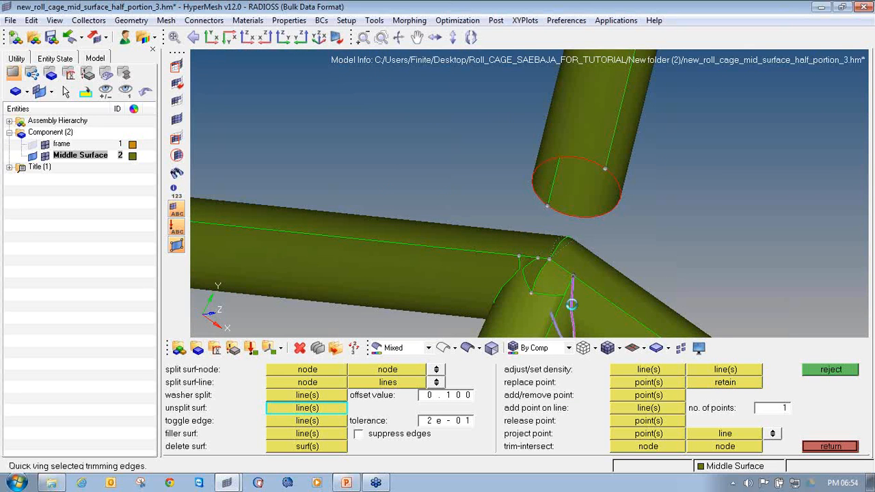
# - Extend the open end of the detached tube over its free edges by a distance of 100
pyautogui.keyDown('ctrl'); pyautogui.moveTo(550, 260); pyautogui.dragTo(408, 191); pyautogui.keyUp('ctrl')
pyautogui.hotkey('shift', 'F10')
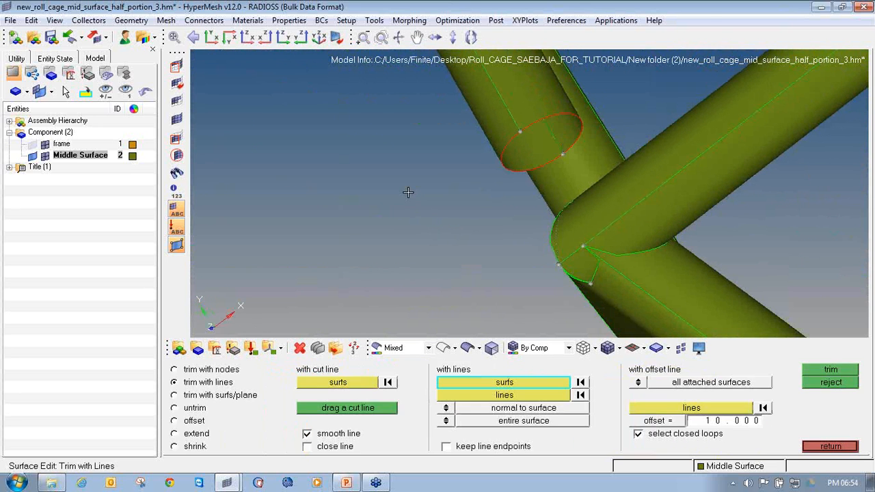
pyautogui.click(190, 438)
pyautogui.keyDown('ctrl'); pyautogui.moveTo(504, 203); pyautogui.dragTo(540, 138); pyautogui.keyUp('ctrl')
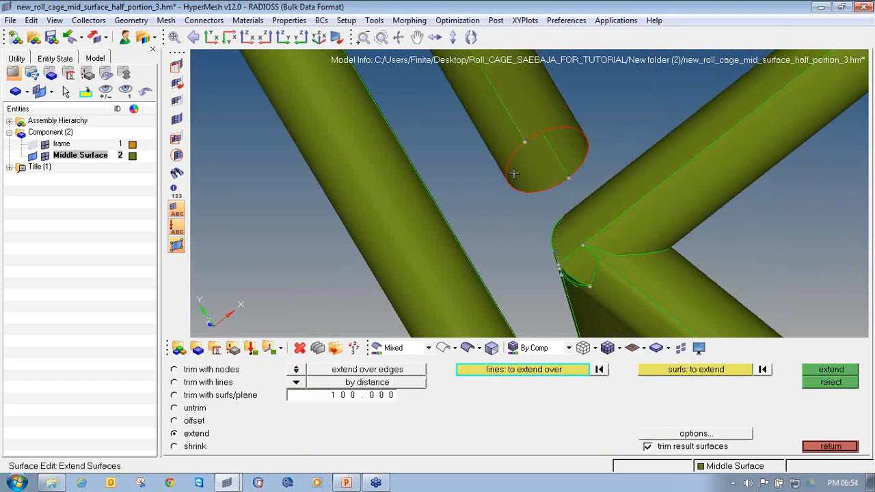
pyautogui.click(559, 129)
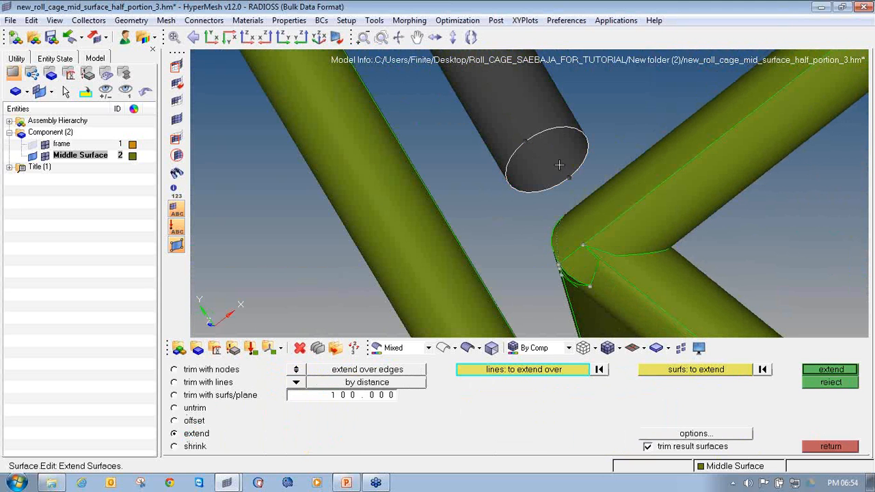
pyautogui.middleClick(560, 165)
# - Trim the extended tube and the tube surfaces it meets at the joint against each other, with trim both enabled
pyautogui.keyDown('ctrl'); pyautogui.moveTo(560, 165); pyautogui.dragTo(234, 321); pyautogui.keyUp('ctrl')
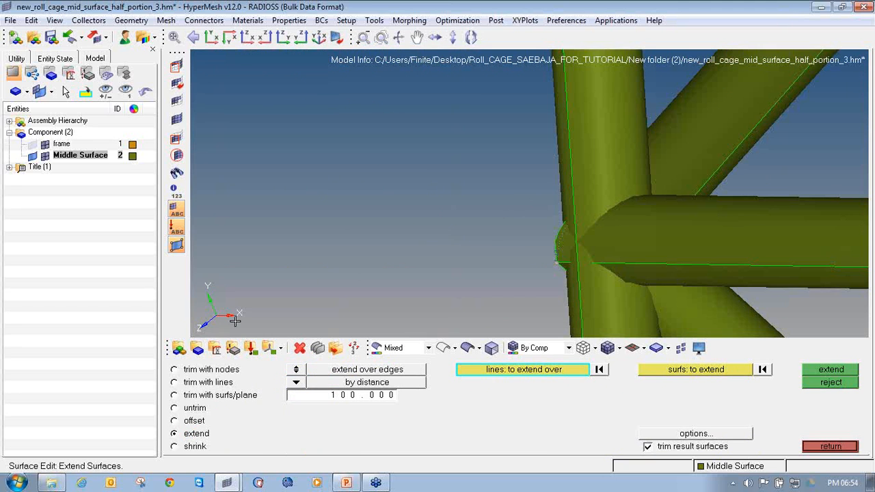
pyautogui.click(239, 395)
pyautogui.keyDown('ctrl'); pyautogui.moveTo(523, 175); pyautogui.dragTo(659, 168); pyautogui.keyUp('ctrl')
pyautogui.keyDown('ctrl'); pyautogui.moveTo(659, 169); pyautogui.dragTo(616, 233, button='right'); pyautogui.keyUp('ctrl')
pyautogui.click(526, 108)
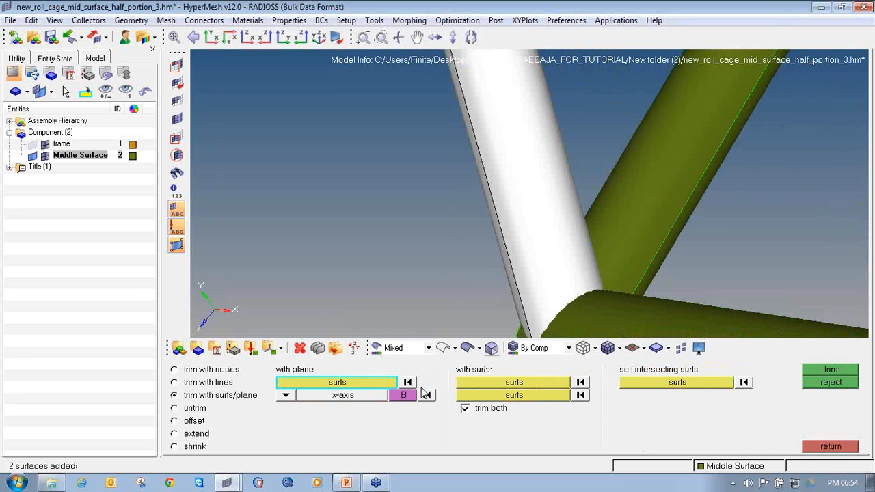
pyautogui.click(485, 394)
pyautogui.keyDown('ctrl'); pyautogui.moveTo(617, 250); pyautogui.dragTo(610, 268); pyautogui.keyUp('ctrl')
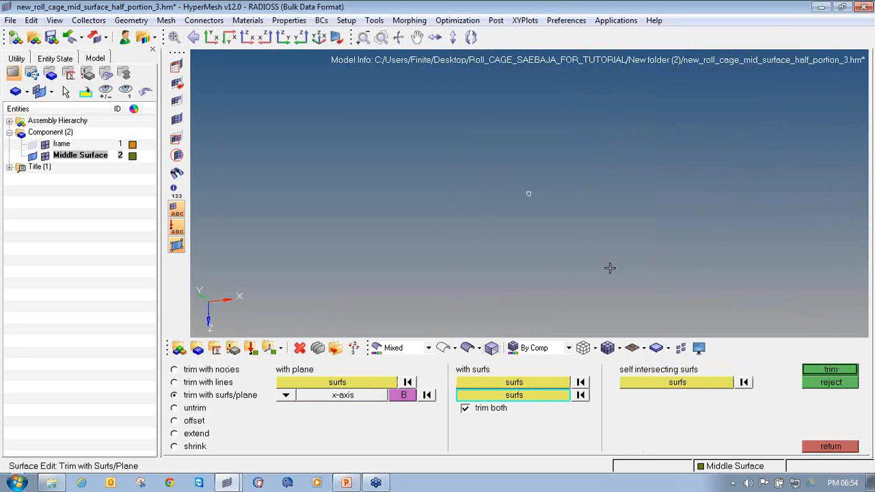
pyautogui.keyDown('ctrl'); pyautogui.scroll(-4, 546, 213); pyautogui.keyUp('ctrl')
pyautogui.keyDown('ctrl'); pyautogui.scroll(6, 645, 273); pyautogui.keyUp('ctrl')
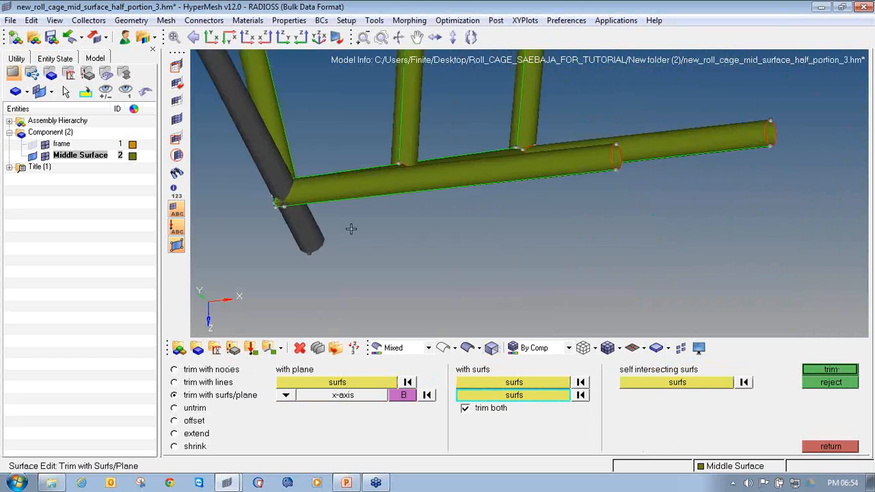
pyautogui.keyDown('ctrl'); pyautogui.moveTo(351, 228); pyautogui.dragTo(536, 252, button='right'); pyautogui.keyUp('ctrl')
pyautogui.keyDown('ctrl'); pyautogui.scroll(3, 536, 253); pyautogui.keyUp('ctrl')
pyautogui.click(435, 229)
pyautogui.keyDown('ctrl'); pyautogui.moveTo(408, 213); pyautogui.dragTo(425, 237); pyautogui.keyUp('ctrl')
pyautogui.keyDown('ctrl'); pyautogui.moveTo(484, 246); pyautogui.dragTo(454, 204); pyautogui.keyUp('ctrl')
pyautogui.click(448, 209)
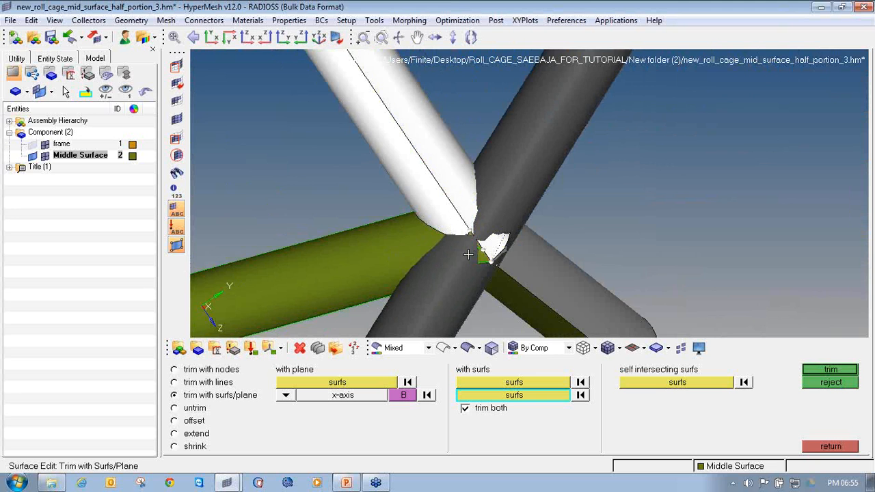
pyautogui.keyDown('ctrl'); pyautogui.moveTo(471, 256); pyautogui.dragTo(451, 288); pyautogui.keyUp('ctrl')
pyautogui.click(472, 272)
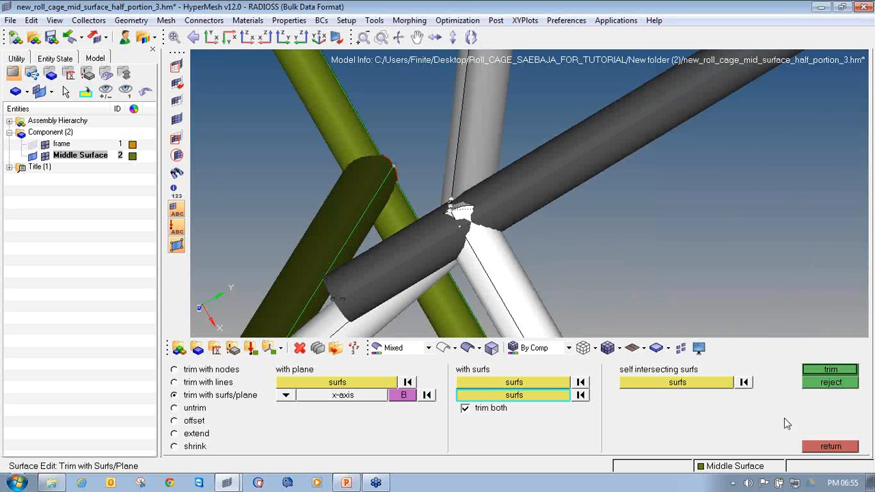
pyautogui.click(820, 373)
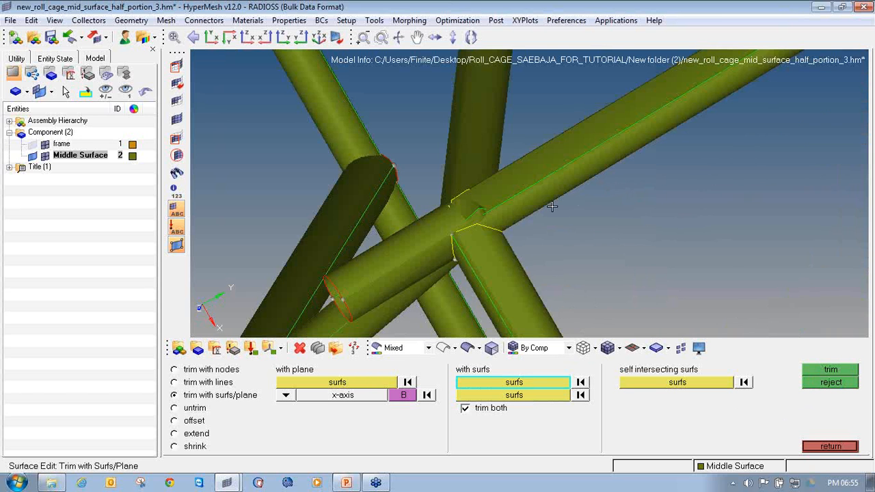
# - Delete the tube stub surfaces that protrude beyond the trimmed joint
pyautogui.keyDown('ctrl'); pyautogui.moveTo(384, 216); pyautogui.dragTo(355, 206); pyautogui.keyUp('ctrl')
pyautogui.keyDown('ctrl'); pyautogui.scroll(-5, 486, 240); pyautogui.keyUp('ctrl')
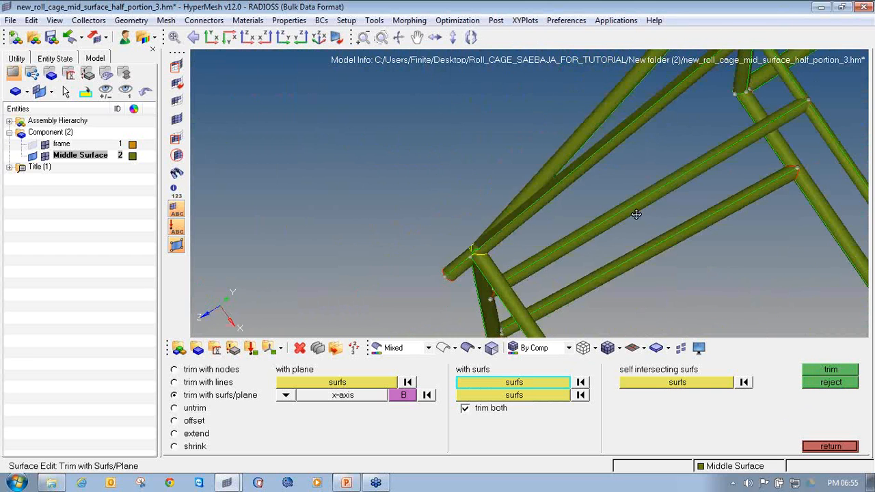
pyautogui.keyDown('ctrl'); pyautogui.moveTo(637, 214); pyautogui.dragTo(474, 202); pyautogui.keyUp('ctrl')
pyautogui.scroll(4, 337, 298)
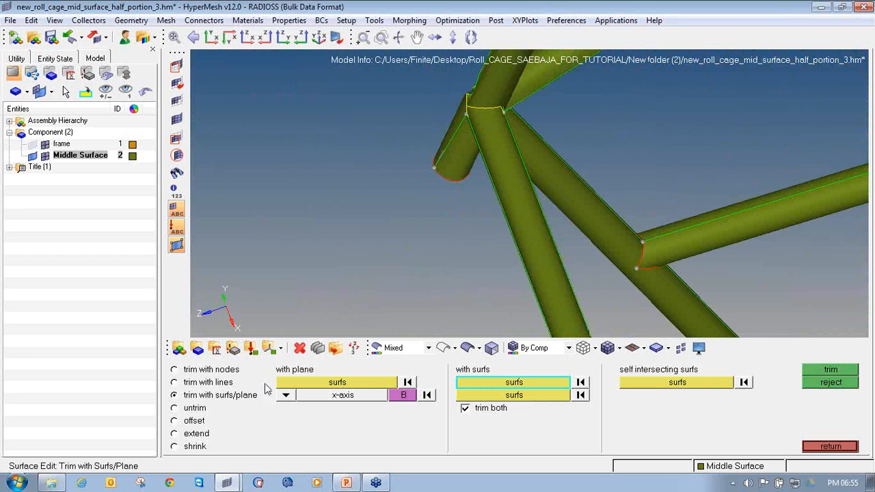
pyautogui.click(299, 348)
pyautogui.click(465, 156)
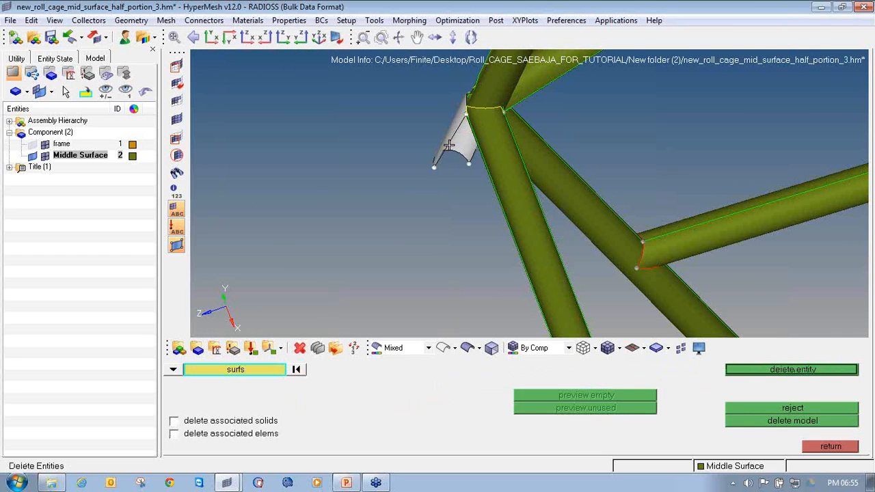
pyautogui.middleClick(449, 145)
# - Examine the cleaned joint and the remaining tube connections across the roll cage frame
pyautogui.keyDown('ctrl'); pyautogui.scroll(-4, 449, 145); pyautogui.keyUp('ctrl')
pyautogui.keyDown('ctrl'); pyautogui.moveTo(448, 145); pyautogui.dragTo(335, 204); pyautogui.keyUp('ctrl')
pyautogui.keyDown('ctrl'); pyautogui.scroll(-4, 434, 209); pyautogui.keyUp('ctrl')
pyautogui.keyDown('ctrl'); pyautogui.scroll(4, 420, 205); pyautogui.keyUp('ctrl')
pyautogui.keyDown('ctrl'); pyautogui.moveTo(420, 206); pyautogui.dragTo(362, 250, button='right'); pyautogui.keyUp('ctrl')
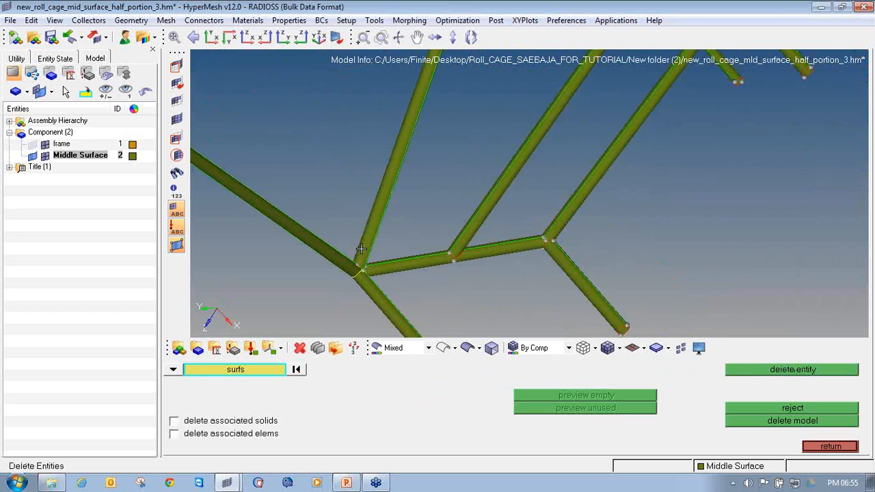
pyautogui.keyDown('ctrl'); pyautogui.scroll(-9, 361, 250); pyautogui.keyUp('ctrl')
pyautogui.keyDown('ctrl'); pyautogui.moveTo(379, 190); pyautogui.dragTo(497, 243); pyautogui.keyUp('ctrl')
pyautogui.keyDown('ctrl'); pyautogui.scroll(8, 497, 242); pyautogui.keyUp('ctrl')
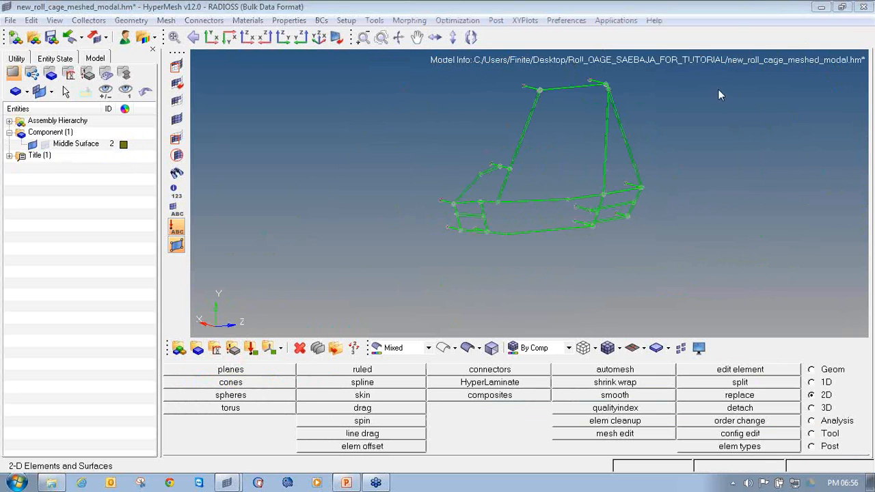
# - Examine the front box tube joints of the roll cage in wireframe from several angles
pyautogui.click(405, 217)
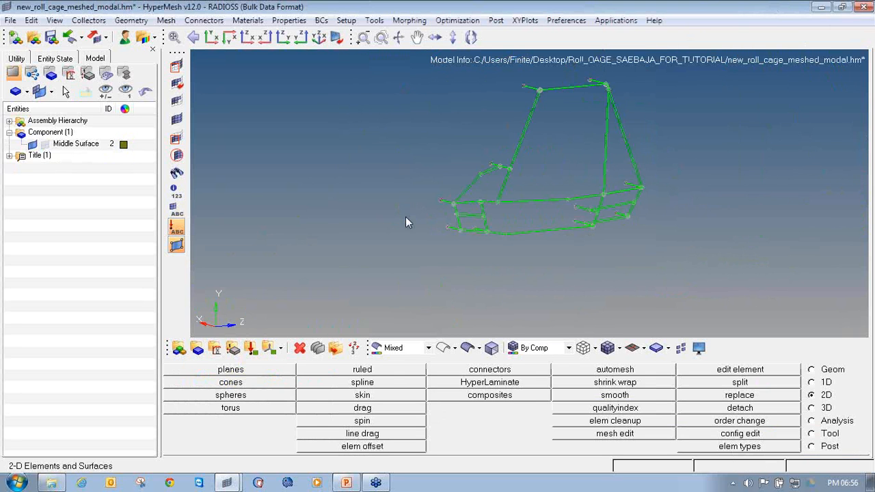
pyautogui.keyDown('ctrl'); pyautogui.moveTo(459, 248); pyautogui.dragTo(434, 197); pyautogui.keyUp('ctrl')
pyautogui.keyDown('ctrl'); pyautogui.scroll(5, 435, 197); pyautogui.keyUp('ctrl')
pyautogui.keyDown('ctrl'); pyautogui.moveTo(435, 197); pyautogui.dragTo(348, 197, button='right'); pyautogui.keyUp('ctrl')
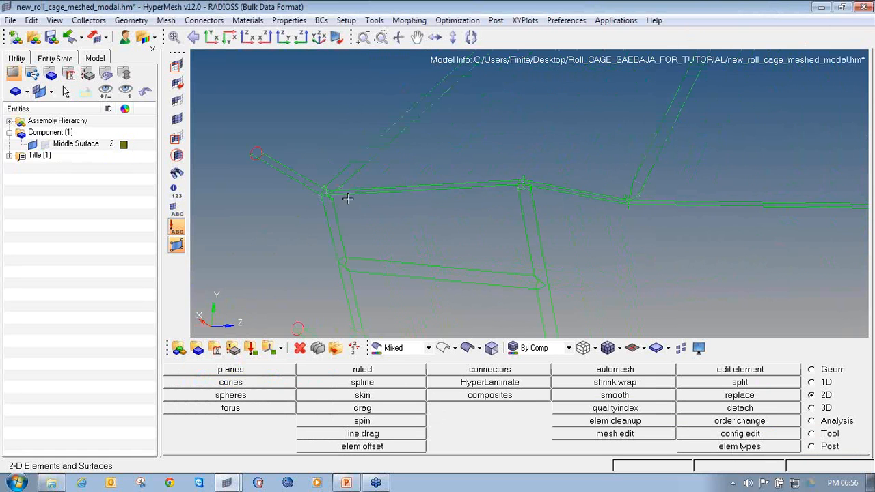
pyautogui.keyDown('ctrl'); pyautogui.click(347, 195); pyautogui.keyUp('ctrl')
pyautogui.keyDown('ctrl'); pyautogui.moveTo(394, 222); pyautogui.dragTo(468, 235); pyautogui.keyUp('ctrl')
pyautogui.keyDown('ctrl'); pyautogui.moveTo(500, 277); pyautogui.dragTo(452, 208, button='right'); pyautogui.keyUp('ctrl')
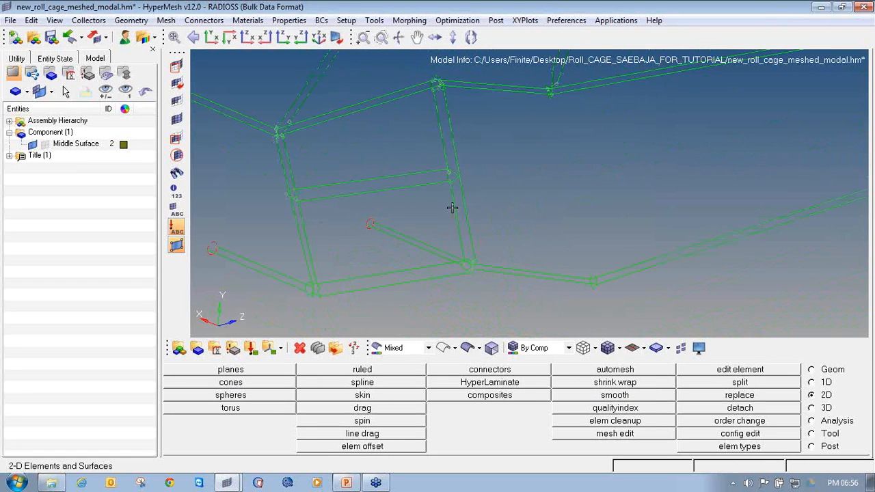
pyautogui.keyDown('ctrl'); pyautogui.click(473, 260); pyautogui.keyUp('ctrl')
pyautogui.keyDown('ctrl'); pyautogui.moveTo(472, 259); pyautogui.dragTo(444, 258); pyautogui.keyUp('ctrl')
pyautogui.keyDown('ctrl'); pyautogui.moveTo(469, 261); pyautogui.dragTo(472, 272, button='right'); pyautogui.keyUp('ctrl')
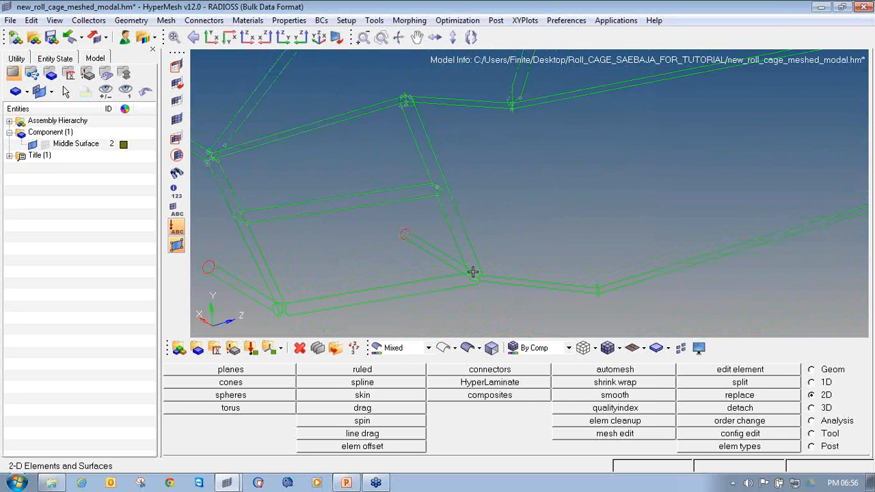
pyautogui.keyDown('ctrl'); pyautogui.scroll(-4, 473, 271); pyautogui.keyUp('ctrl')
pyautogui.keyDown('ctrl'); pyautogui.moveTo(503, 326); pyautogui.dragTo(478, 357, button='right'); pyautogui.keyUp('ctrl')
# - Examine the front brace and roof corner joints, switching between shaded and wireframe geometry display
pyautogui.click(465, 351)
pyautogui.keyDown('ctrl'); pyautogui.scroll(8, 401, 123); pyautogui.keyUp('ctrl')
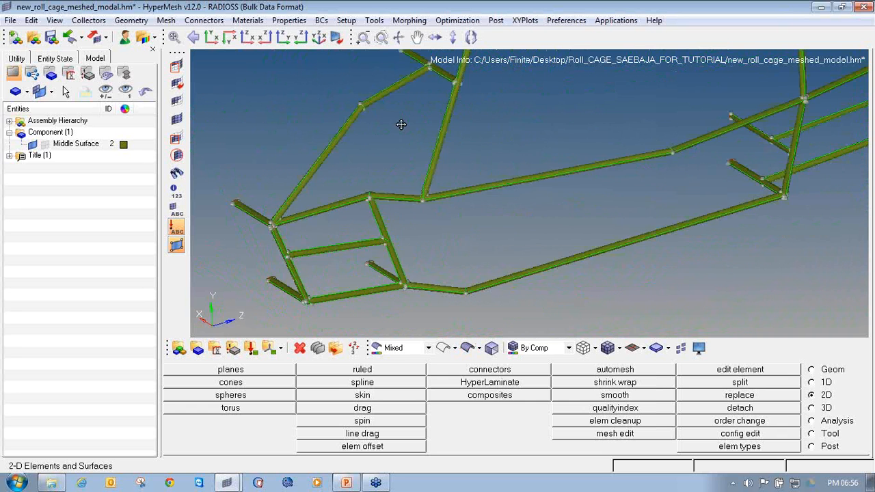
pyautogui.keyDown('ctrl'); pyautogui.scroll(-3, 460, 196); pyautogui.keyUp('ctrl')
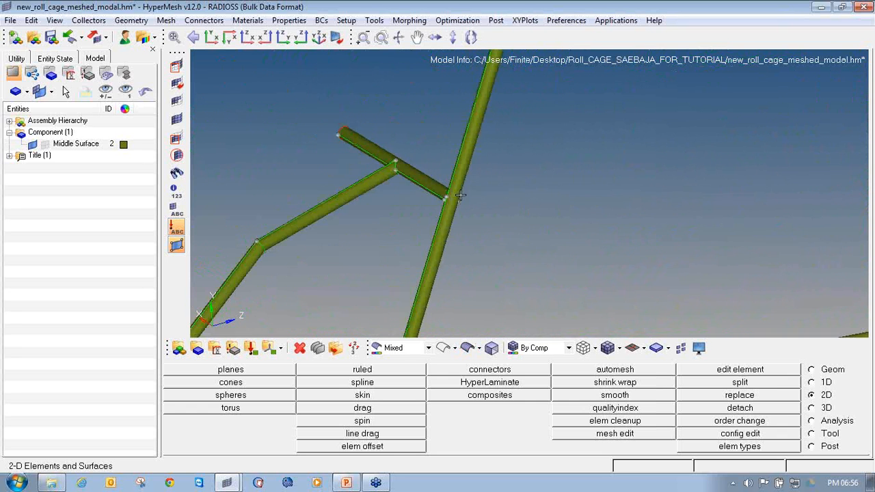
pyautogui.moveTo(459, 196)
pyautogui.keyDown('ctrl'); pyautogui.mouseDown()
pyautogui.moveTo(420, 195)
pyautogui.moveTo(390, 231)
pyautogui.moveTo(433, 306)
pyautogui.mouseUp(); pyautogui.keyUp('ctrl')
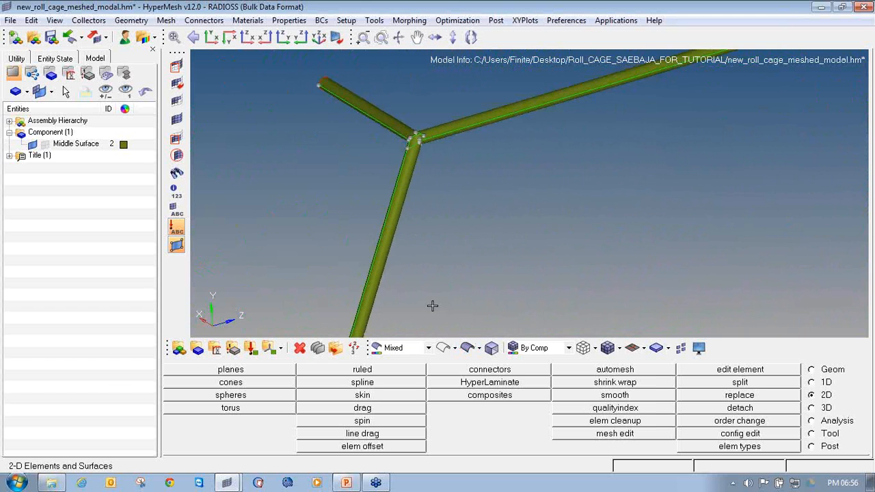
pyautogui.click(444, 348)
pyautogui.keyDown('ctrl'); pyautogui.moveTo(406, 154); pyautogui.dragTo(412, 215, button='right'); pyautogui.keyUp('ctrl')
pyautogui.keyDown('ctrl'); pyautogui.scroll(6, 411, 186); pyautogui.keyUp('ctrl')
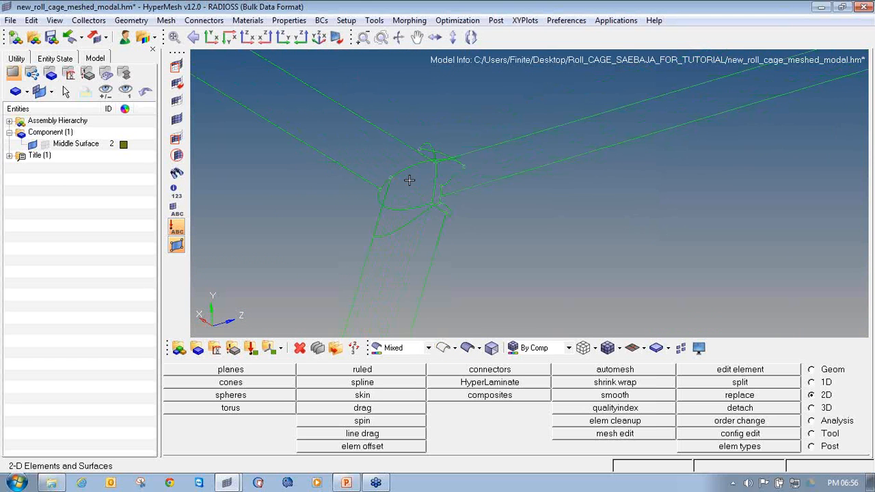
pyautogui.keyDown('ctrl'); pyautogui.moveTo(409, 180); pyautogui.dragTo(502, 193); pyautogui.keyUp('ctrl')
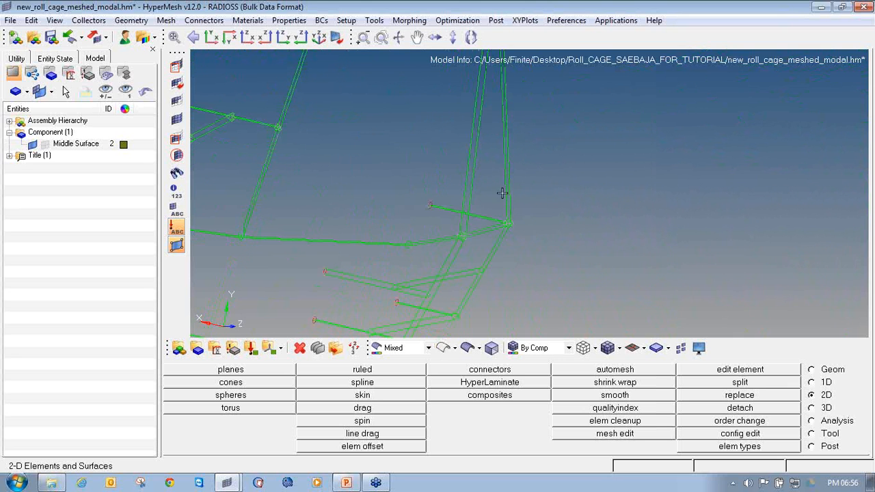
# - Hide the shared and suppressed edges and check the whole frame for free and non-manifold edges
pyautogui.click(698, 348)
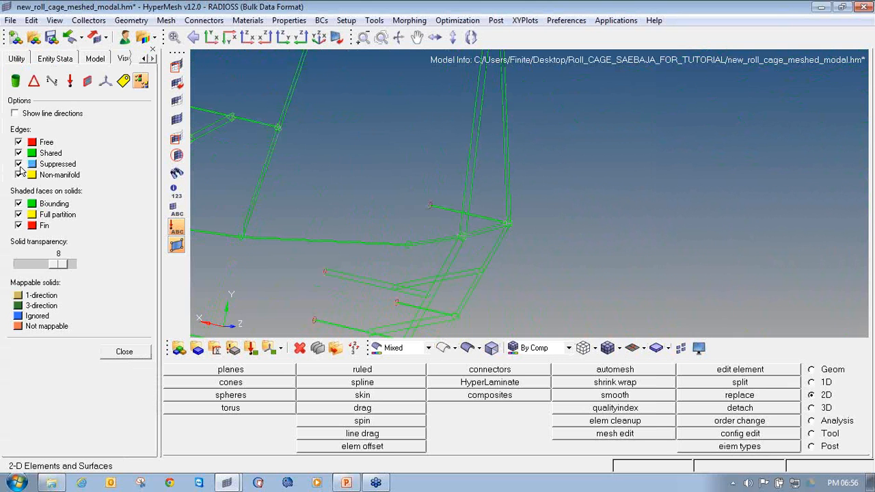
pyautogui.click(19, 154)
pyautogui.click(18, 165)
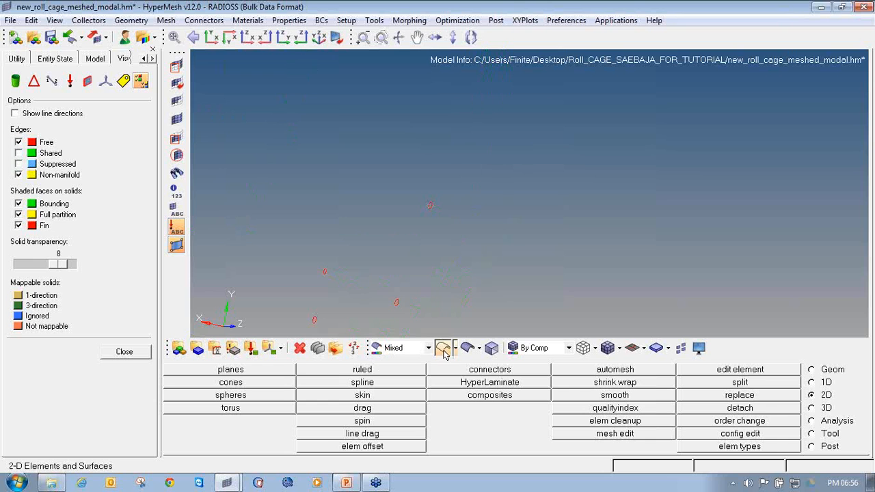
pyautogui.keyDown('ctrl'); pyautogui.scroll(-5, 504, 219); pyautogui.keyUp('ctrl')
pyautogui.keyDown('ctrl'); pyautogui.moveTo(484, 239); pyautogui.dragTo(355, 266); pyautogui.keyUp('ctrl')
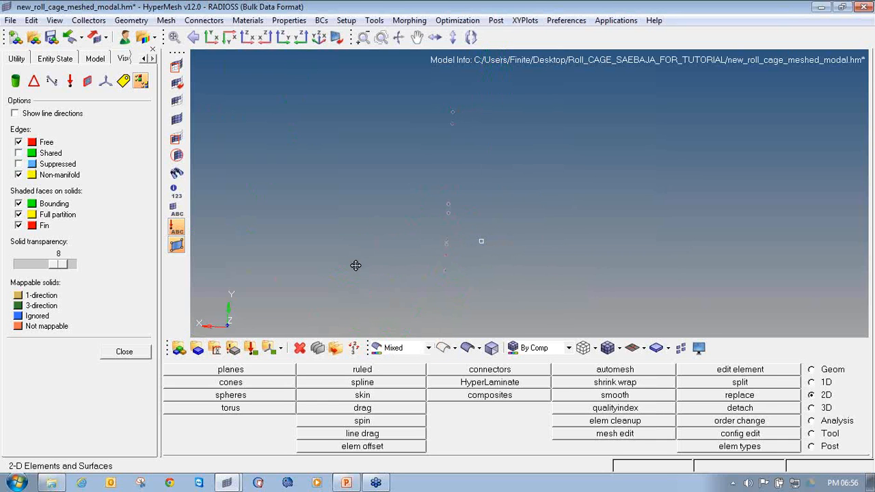
# - Display the shared and suppressed edges again and view the complete frame end-on
pyautogui.click(19, 175)
pyautogui.click(19, 154)
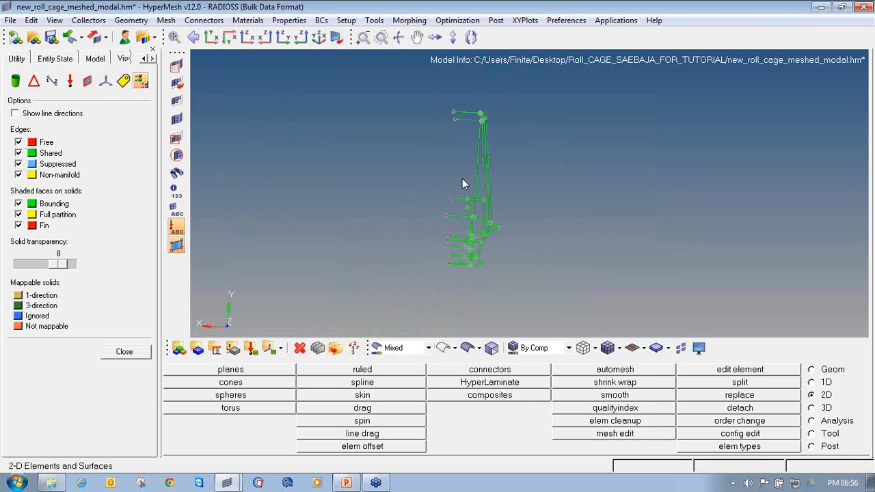
pyautogui.keyDown('ctrl'); pyautogui.moveTo(560, 190); pyautogui.dragTo(513, 257); pyautogui.keyUp('ctrl')
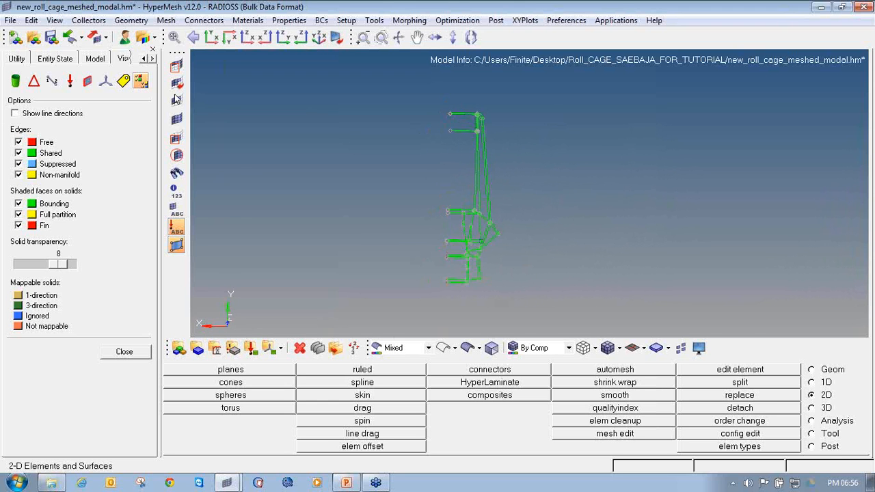
# - Isolate the free and non-manifold edges again to inspect their locations, then restore the display of all edge types
pyautogui.click(18, 153)
pyautogui.click(19, 164)
pyautogui.keyDown('ctrl'); pyautogui.moveTo(623, 208); pyautogui.dragTo(575, 209); pyautogui.keyUp('ctrl')
pyautogui.keyDown('ctrl'); pyautogui.moveTo(429, 269); pyautogui.dragTo(508, 215); pyautogui.keyUp('ctrl')
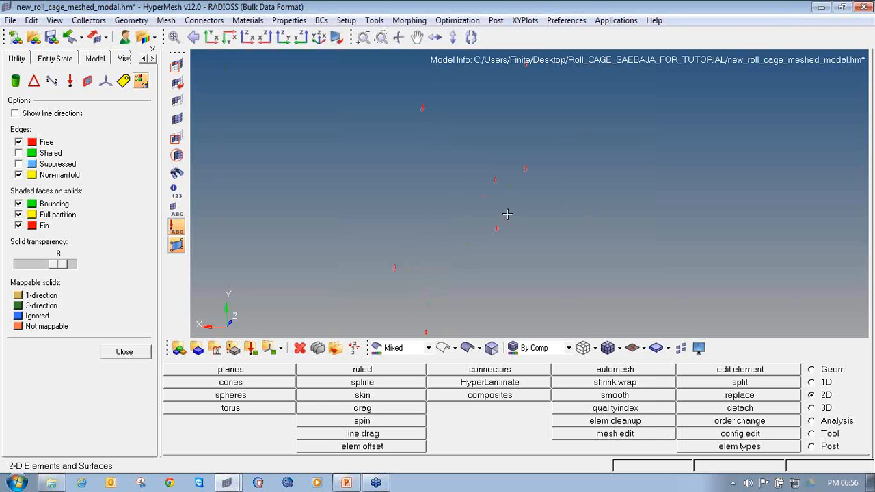
pyautogui.keyDown('ctrl'); pyautogui.moveTo(504, 256); pyautogui.dragTo(544, 195); pyautogui.keyUp('ctrl')
pyautogui.click(18, 153)
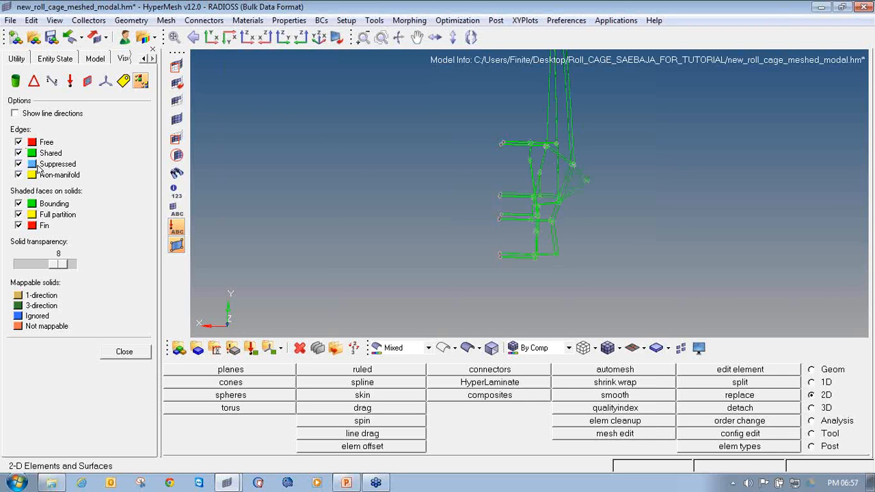
# - Inspect the main hoop and upper rear tube joints up close in shaded display
pyautogui.keyDown('ctrl'); pyautogui.moveTo(571, 196); pyautogui.dragTo(483, 191); pyautogui.keyUp('ctrl')
pyautogui.keyDown('ctrl'); pyautogui.moveTo(530, 185); pyautogui.dragTo(442, 206, button='right'); pyautogui.keyUp('ctrl')
pyautogui.keyDown('ctrl'); pyautogui.scroll(4, 443, 206); pyautogui.keyUp('ctrl')
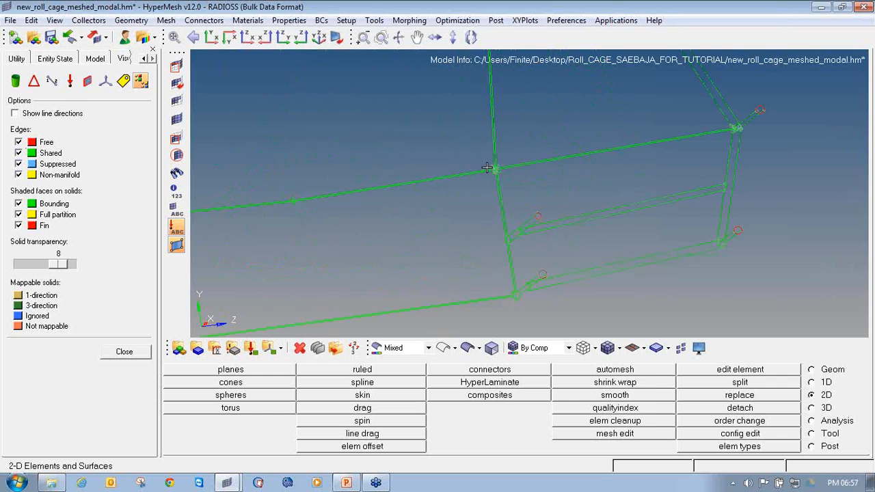
pyautogui.keyDown('ctrl'); pyautogui.scroll(6, 498, 169); pyautogui.keyUp('ctrl')
pyautogui.click(470, 351)
pyautogui.keyDown('ctrl'); pyautogui.moveTo(603, 232); pyautogui.dragTo(567, 233); pyautogui.keyUp('ctrl')
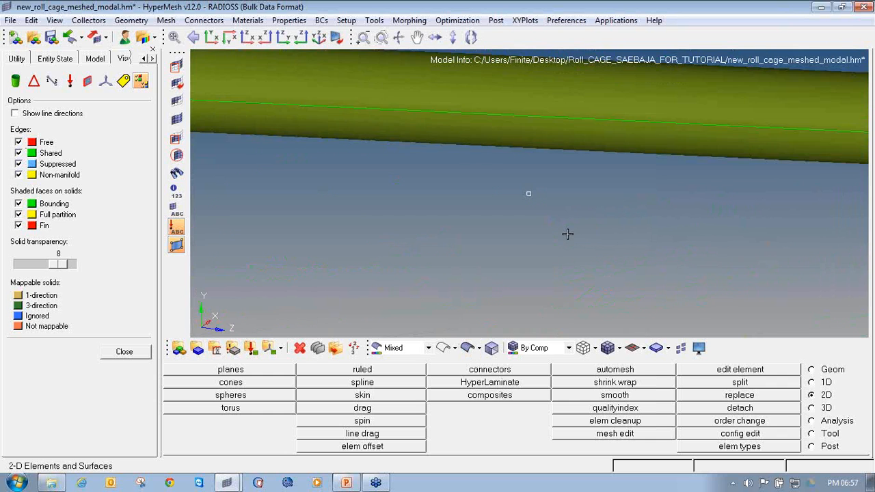
pyautogui.keyDown('ctrl'); pyautogui.scroll(-5, 568, 234); pyautogui.keyUp('ctrl')
pyautogui.keyDown('ctrl'); pyautogui.scroll(6, 509, 210); pyautogui.keyUp('ctrl')
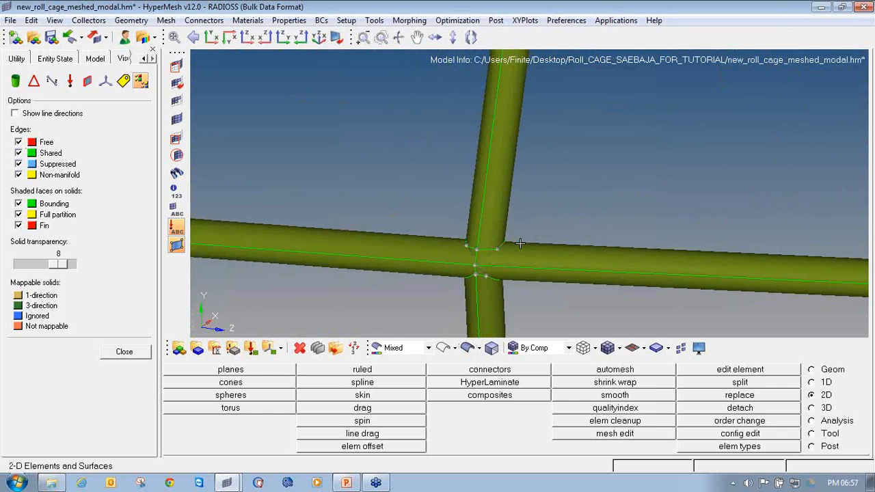
pyautogui.keyDown('ctrl'); pyautogui.moveTo(759, 244); pyautogui.dragTo(453, 182, button='right'); pyautogui.keyUp('ctrl')
pyautogui.keyDown('ctrl'); pyautogui.scroll(-5, 451, 181); pyautogui.keyUp('ctrl')
pyautogui.keyDown('ctrl'); pyautogui.scroll(6, 749, 205); pyautogui.keyUp('ctrl')
pyautogui.keyDown('ctrl'); pyautogui.moveTo(739, 206); pyautogui.dragTo(667, 224, button='right'); pyautogui.keyUp('ctrl')
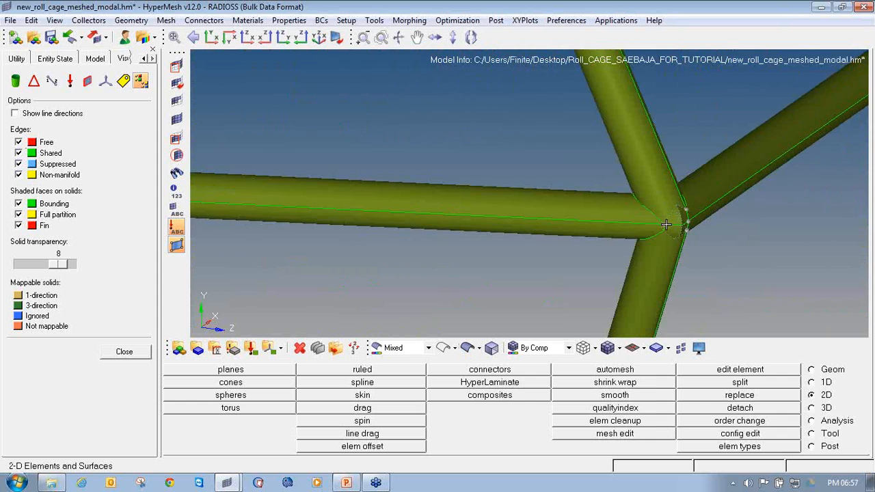
pyautogui.keyDown('ctrl'); pyautogui.scroll(-7, 650, 246); pyautogui.keyUp('ctrl')
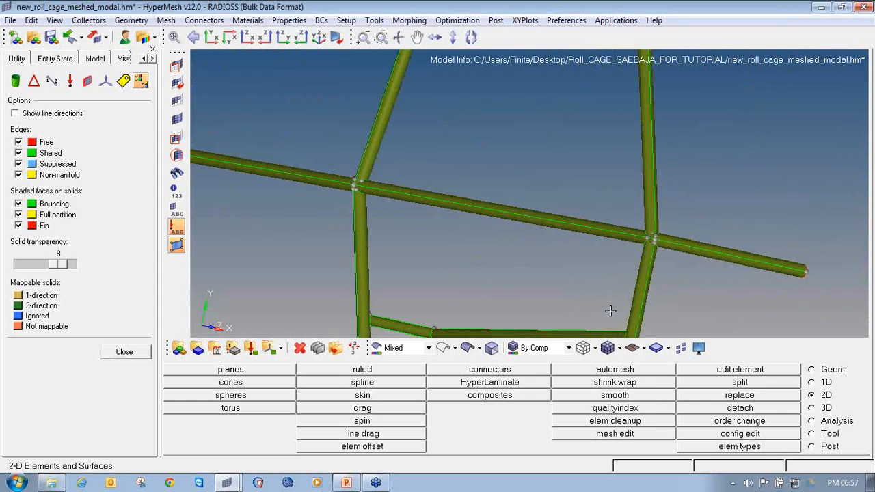
# - Inspect the lower rear tube joints and cross-member connections in shaded display
pyautogui.keyDown('ctrl'); pyautogui.scroll(-3, 611, 311); pyautogui.keyUp('ctrl')
pyautogui.keyDown('ctrl'); pyautogui.scroll(8, 536, 217); pyautogui.keyUp('ctrl')
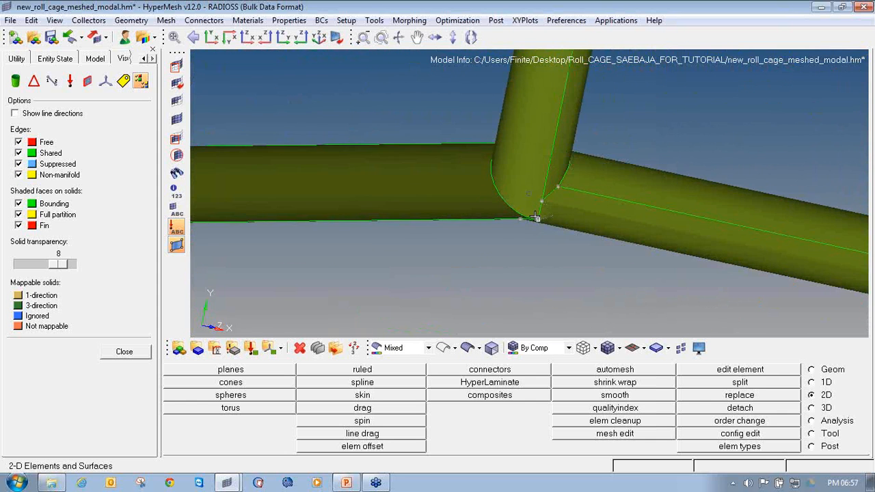
pyautogui.keyDown('ctrl'); pyautogui.scroll(-8, 535, 217); pyautogui.keyUp('ctrl')
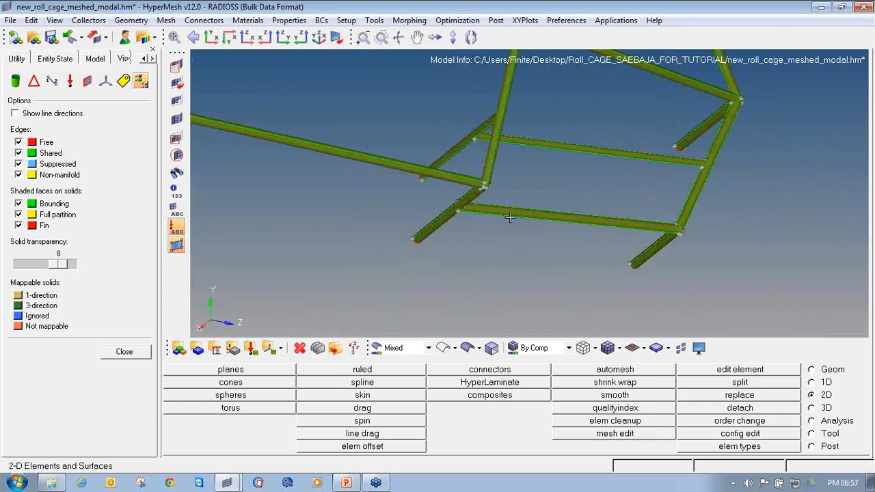
pyautogui.moveTo(441, 218)
pyautogui.keyDown('ctrl'); pyautogui.mouseDown()
pyautogui.moveTo(522, 205)
pyautogui.moveTo(531, 219)
pyautogui.moveTo(509, 217)
pyautogui.mouseUp(); pyautogui.keyUp('ctrl')
pyautogui.keyDown('ctrl'); pyautogui.scroll(-5, 518, 204); pyautogui.keyUp('ctrl')
pyautogui.keyDown('ctrl'); pyautogui.scroll(10, 509, 217); pyautogui.keyUp('ctrl')
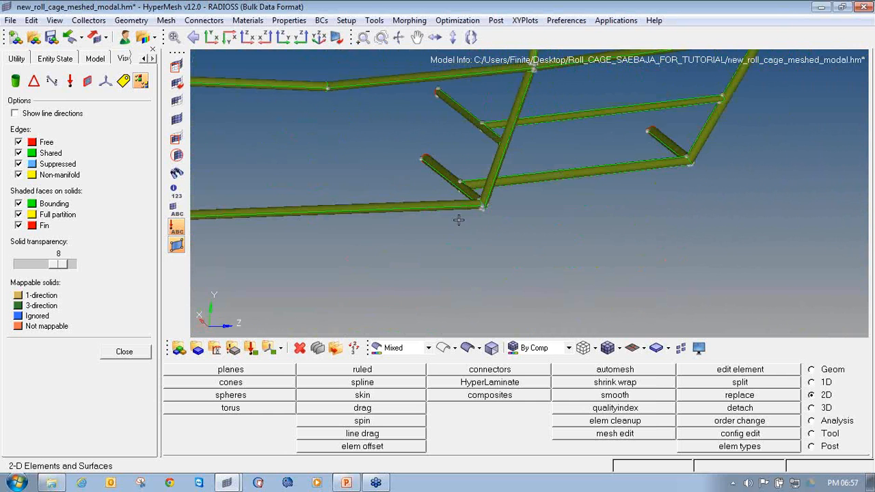
pyautogui.keyDown('ctrl'); pyautogui.scroll(4, 597, 149); pyautogui.keyUp('ctrl')
pyautogui.moveTo(519, 166)
pyautogui.keyDown('ctrl'); pyautogui.mouseDown()
pyautogui.moveTo(479, 193)
pyautogui.moveTo(419, 157)
pyautogui.moveTo(434, 135)
pyautogui.moveTo(453, 182)
pyautogui.moveTo(366, 225)
pyautogui.moveTo(552, 223)
pyautogui.mouseUp(); pyautogui.keyUp('ctrl')
pyautogui.keyDown('ctrl'); pyautogui.scroll(-8, 337, 174); pyautogui.keyUp('ctrl')
# - Review the full side frame, the main hoop joint and the front upper cross-member joint
pyautogui.moveTo(337, 174)
pyautogui.keyDown('ctrl'); pyautogui.mouseDown()
pyautogui.moveTo(322, 225)
pyautogui.moveTo(339, 200)
pyautogui.mouseUp(); pyautogui.keyUp('ctrl')
pyautogui.keyDown('ctrl'); pyautogui.scroll(-4, 340, 201); pyautogui.keyUp('ctrl')
pyautogui.keyDown('ctrl'); pyautogui.moveTo(404, 127); pyautogui.dragTo(552, 221); pyautogui.keyUp('ctrl')
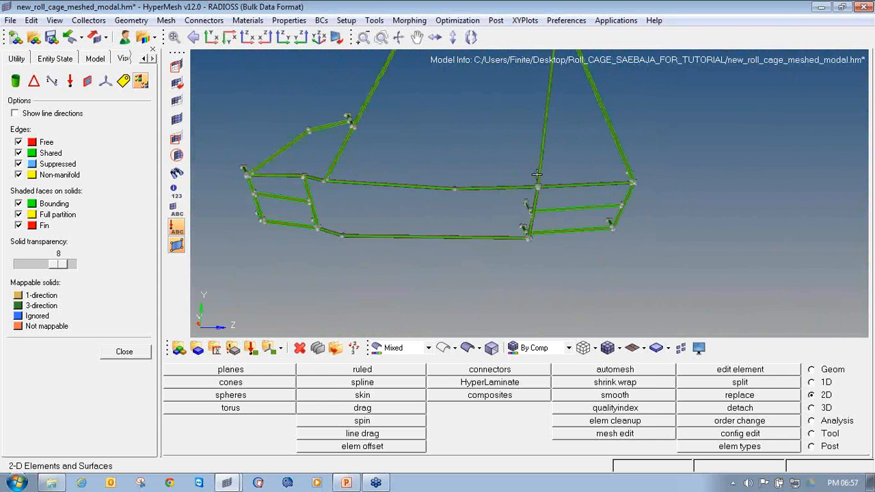
pyautogui.keyDown('ctrl'); pyautogui.scroll(5, 534, 218); pyautogui.keyUp('ctrl')
pyautogui.keyDown('ctrl'); pyautogui.scroll(-8, 534, 218); pyautogui.keyUp('ctrl')
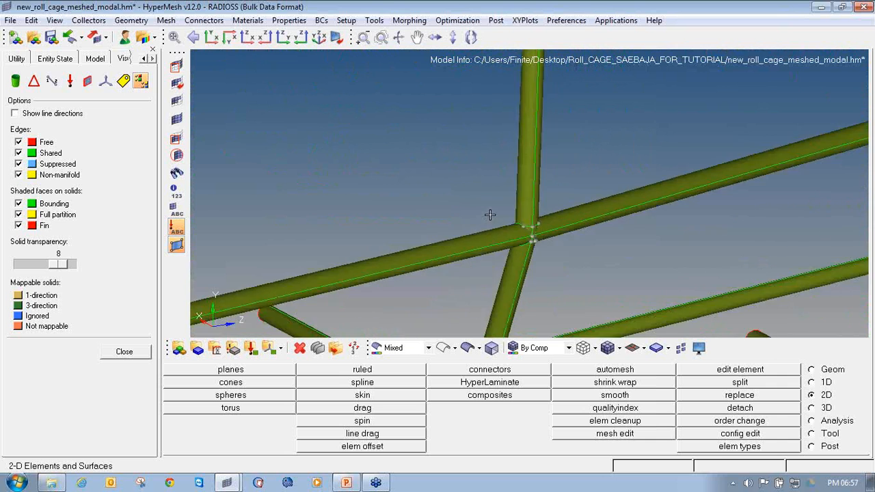
pyautogui.keyDown('ctrl'); pyautogui.scroll(8, 478, 218); pyautogui.keyUp('ctrl')
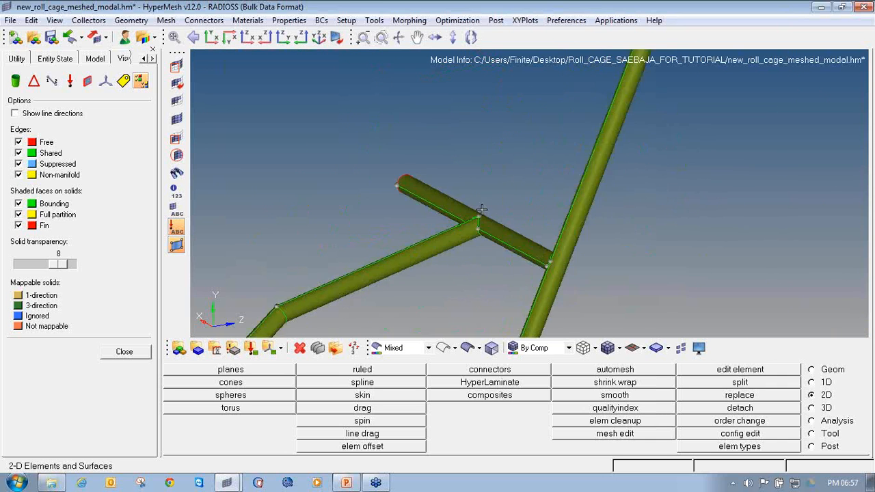
pyautogui.keyDown('ctrl'); pyautogui.scroll(-8, 468, 231); pyautogui.keyUp('ctrl')
pyautogui.keyDown('ctrl'); pyautogui.moveTo(468, 232); pyautogui.dragTo(416, 204); pyautogui.keyUp('ctrl')
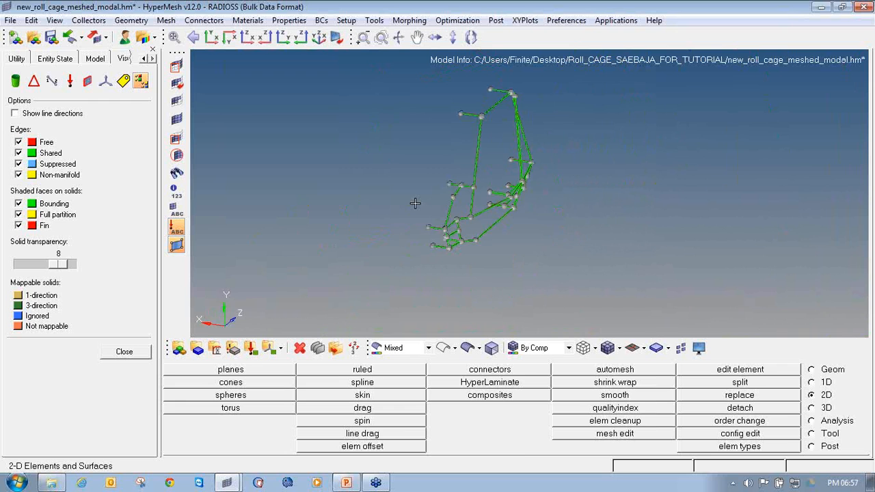
# - Review the quick edit options for splitting and unsplitting surfaces, toggling edges, filling surfaces and replacing points, then leave quick edit
pyautogui.press('F11')
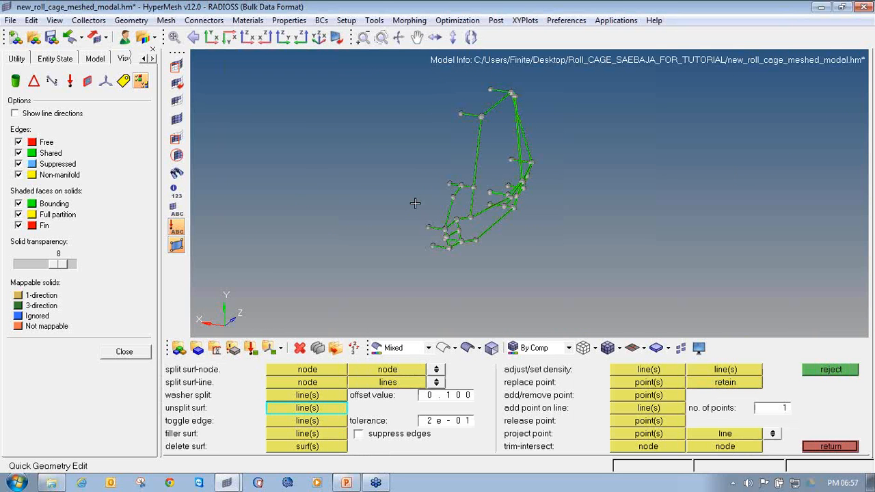
pyautogui.click(301, 385)
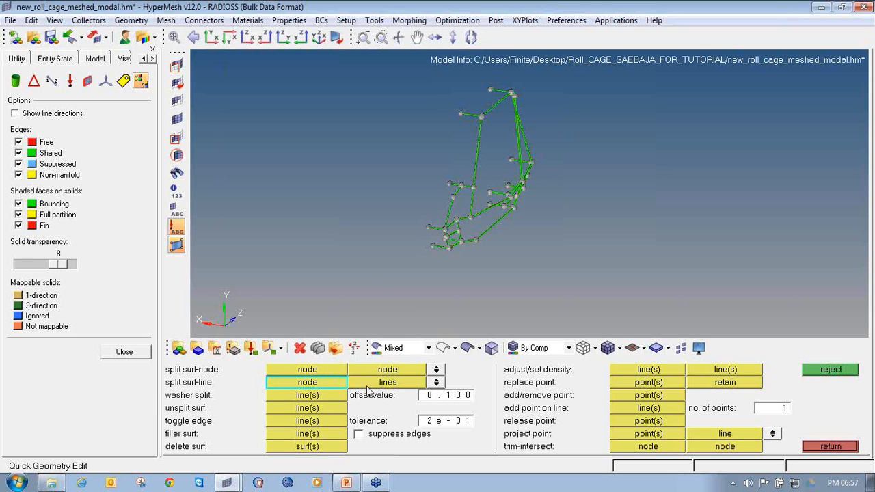
pyautogui.click(305, 410)
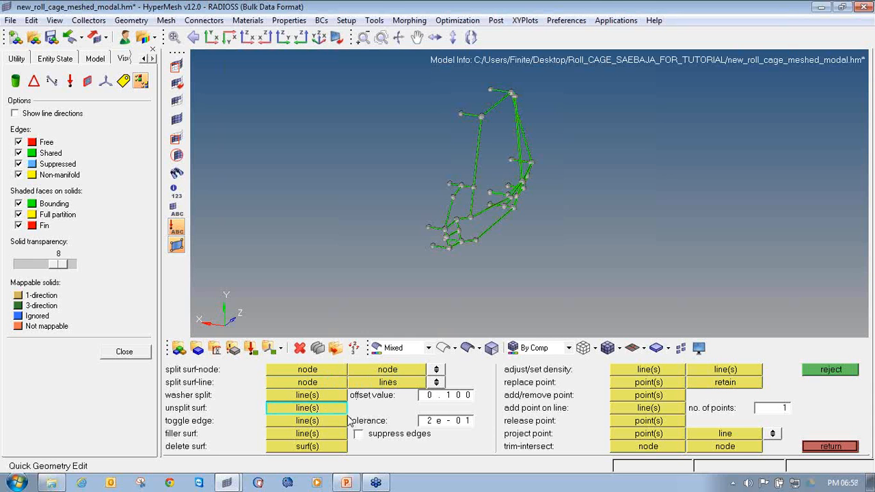
pyautogui.click(327, 422)
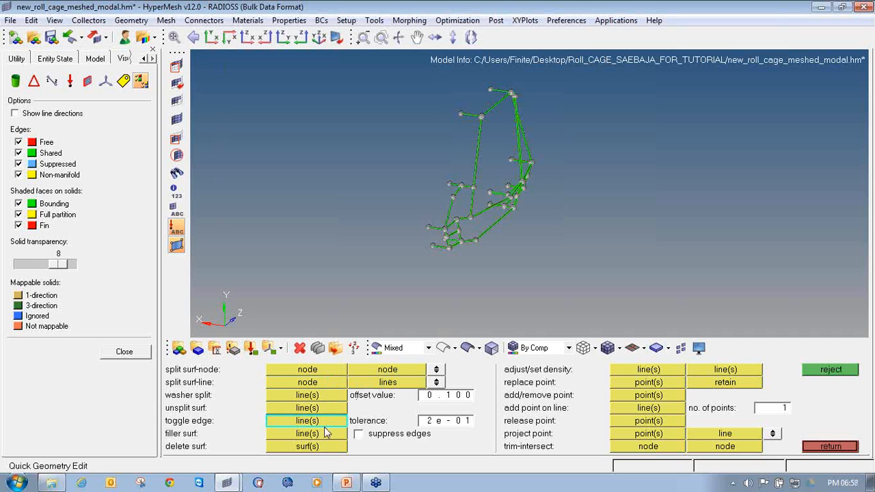
pyautogui.click(320, 435)
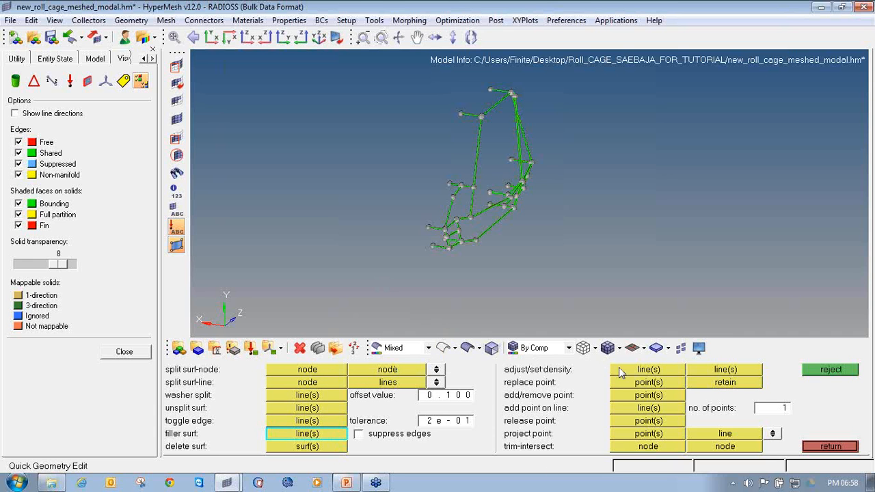
pyautogui.click(636, 383)
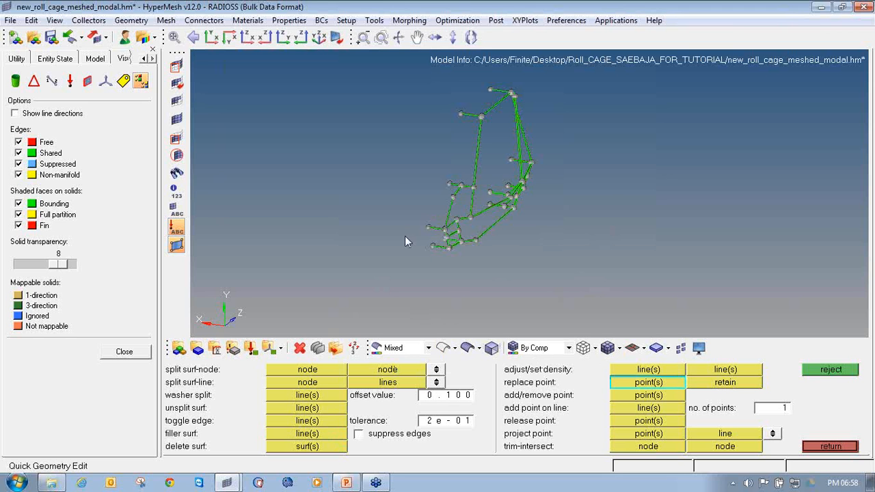
pyautogui.click(831, 448)
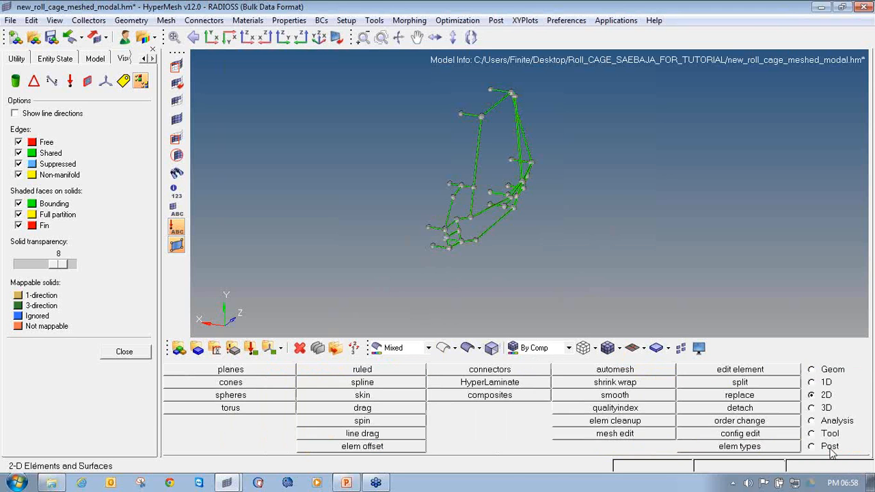
# - Review the surface edit options for extending and for trimming with surfaces, planes and lines, then leave surface edit
pyautogui.hotkey('shift', 'F9')
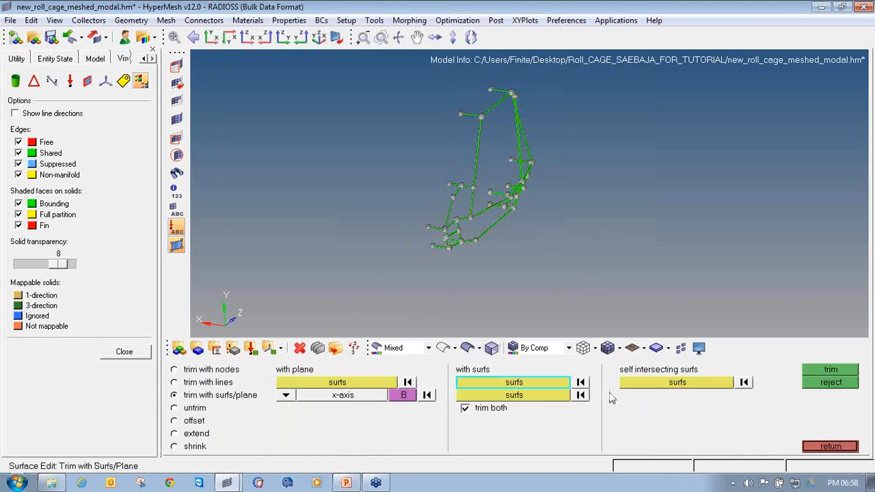
pyautogui.click(199, 435)
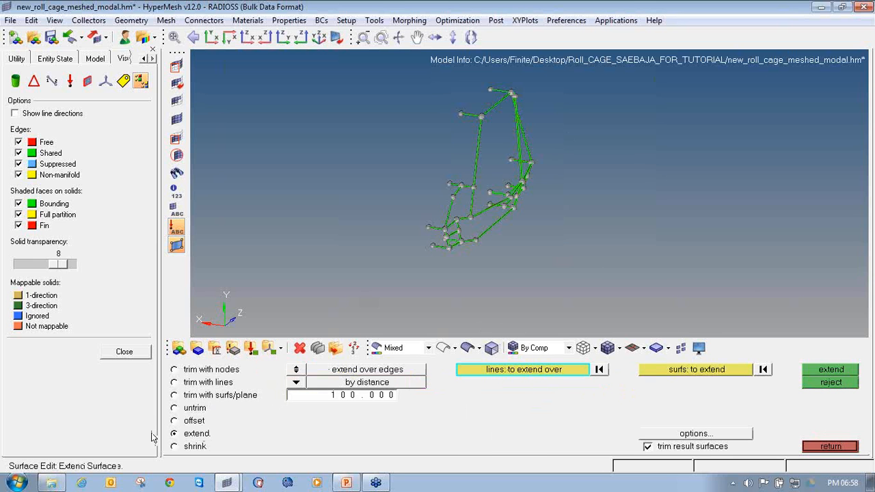
pyautogui.click(229, 396)
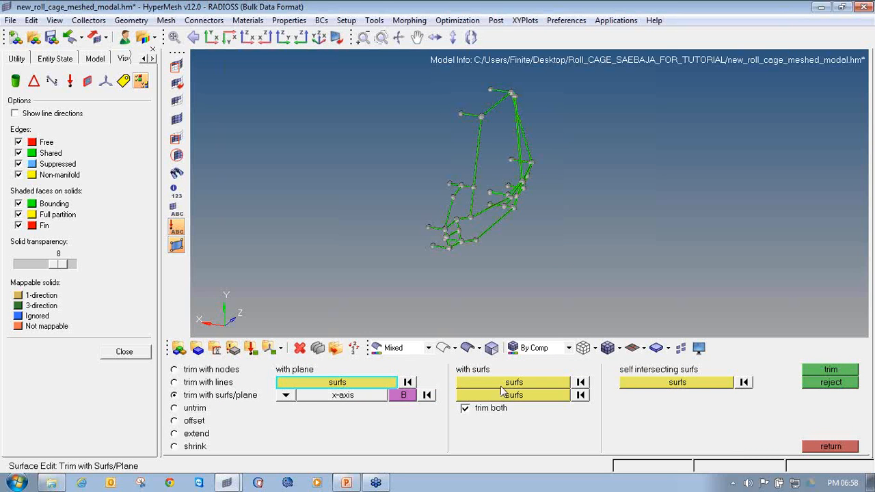
pyautogui.click(222, 384)
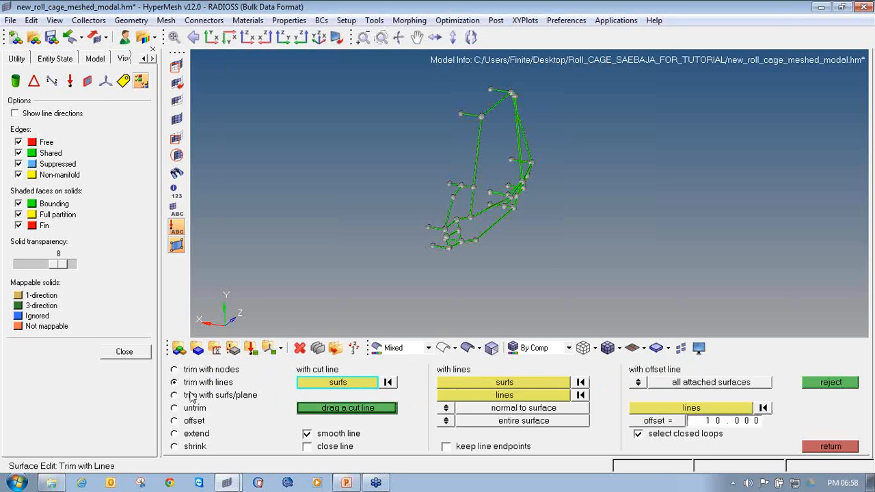
pyautogui.click(463, 385)
pyautogui.click(501, 397)
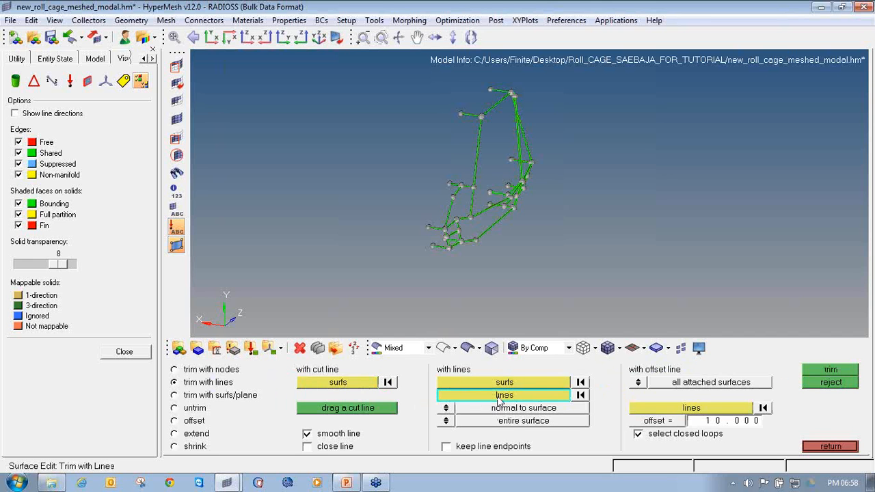
pyautogui.click(445, 410)
pyautogui.click(445, 409)
pyautogui.click(810, 446)
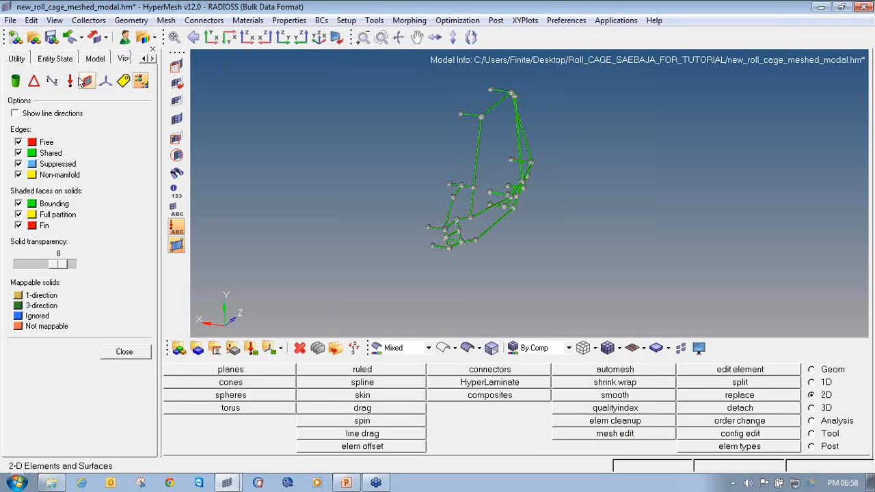
# - Review the surface masking options and the delete options with surfs as the entity type, without deleting anything
pyautogui.click(171, 65)
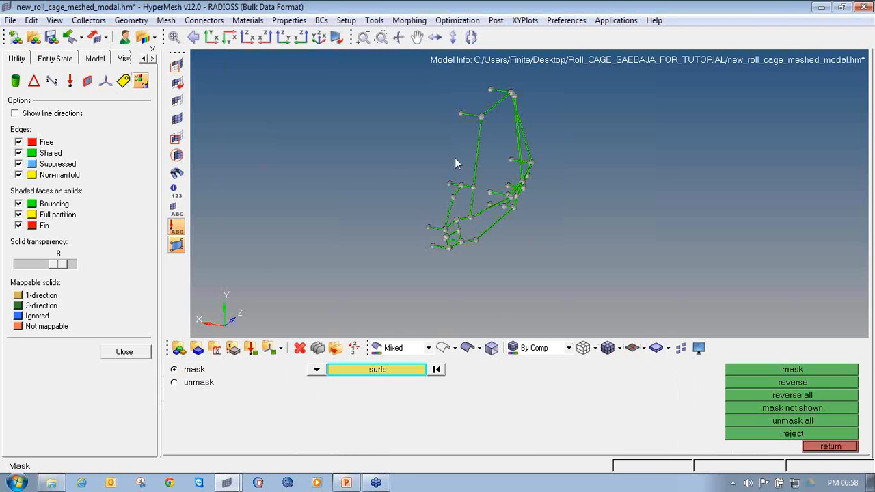
pyautogui.click(300, 348)
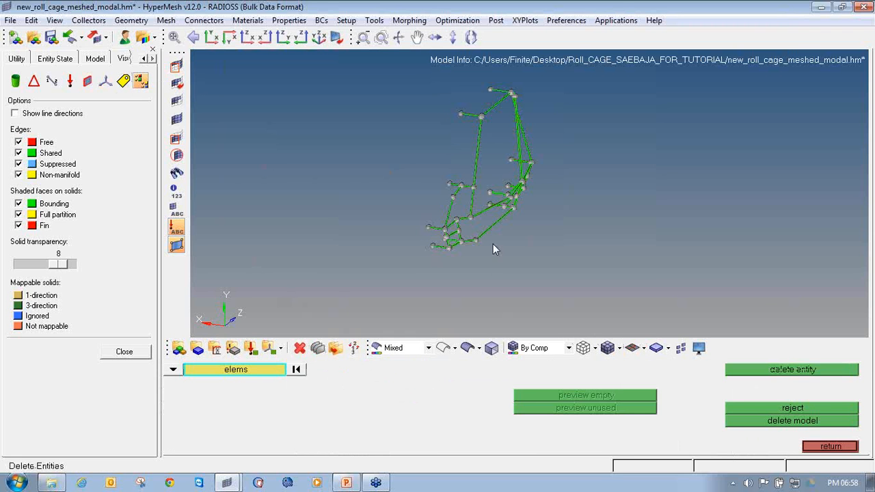
pyautogui.click(176, 369)
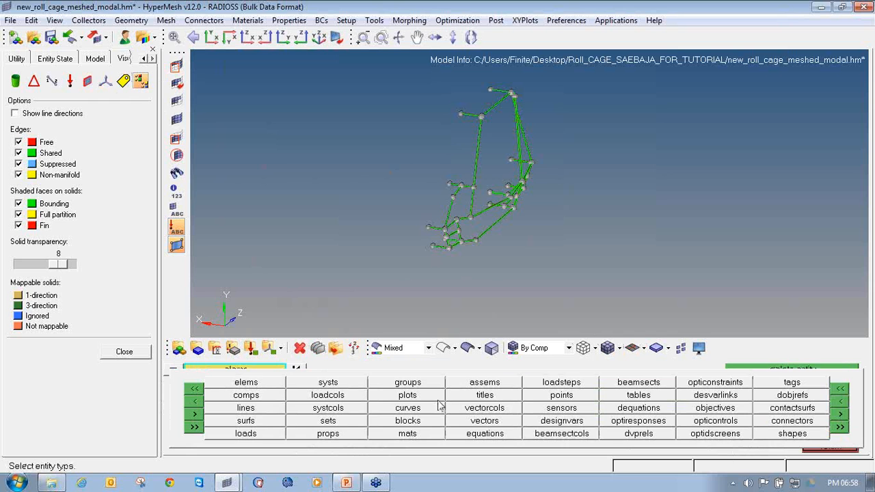
pyautogui.click(246, 421)
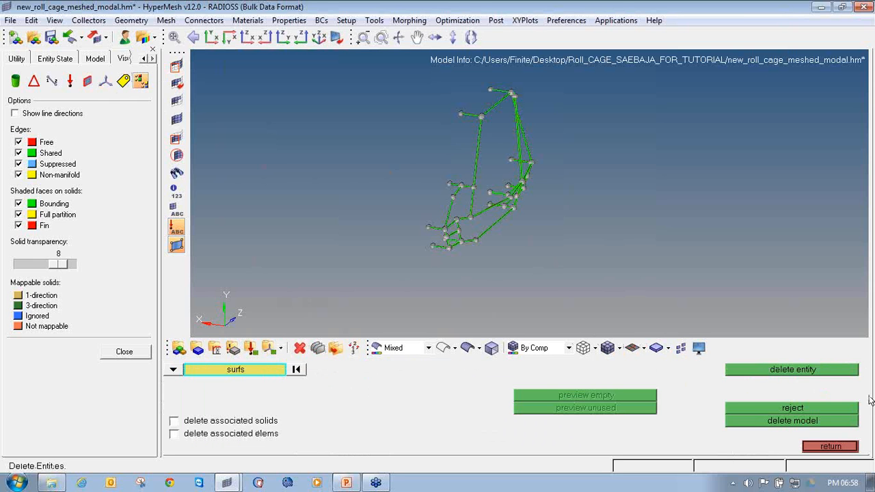
pyautogui.click(830, 446)
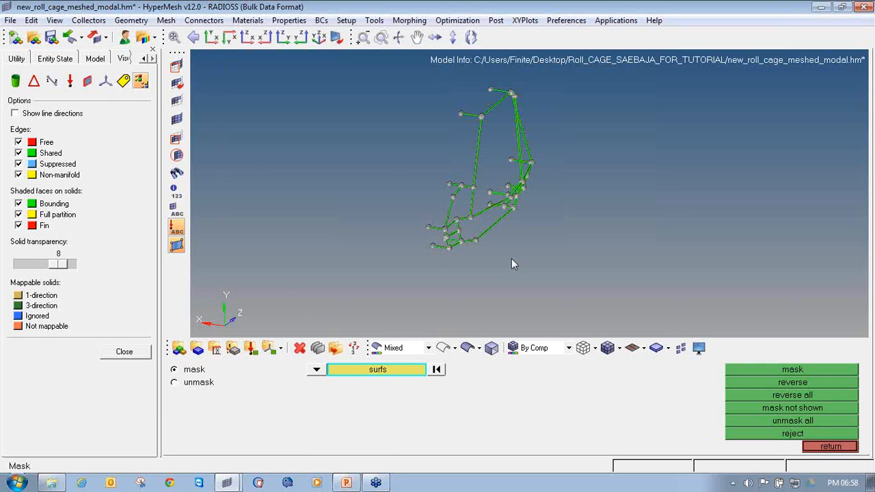
# - Close the topology visualization options and leave the mask command
pyautogui.keyDown('ctrl'); pyautogui.moveTo(515, 265); pyautogui.dragTo(546, 159); pyautogui.keyUp('ctrl')
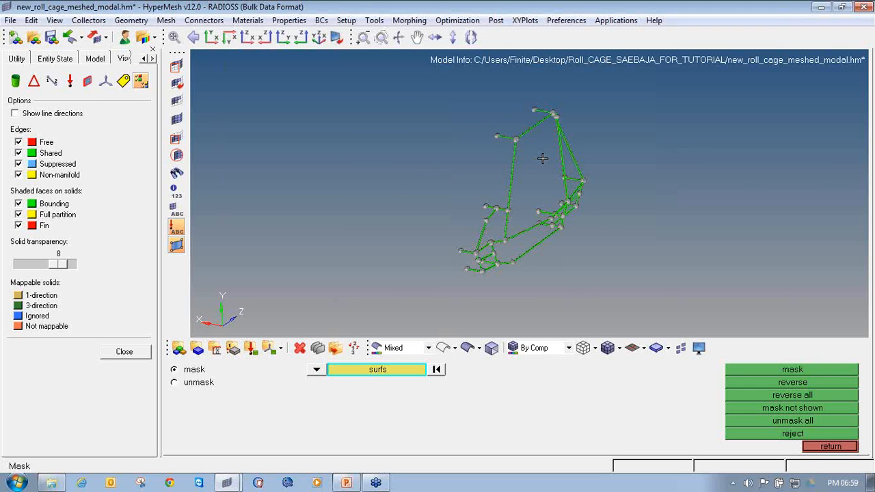
pyautogui.click(118, 354)
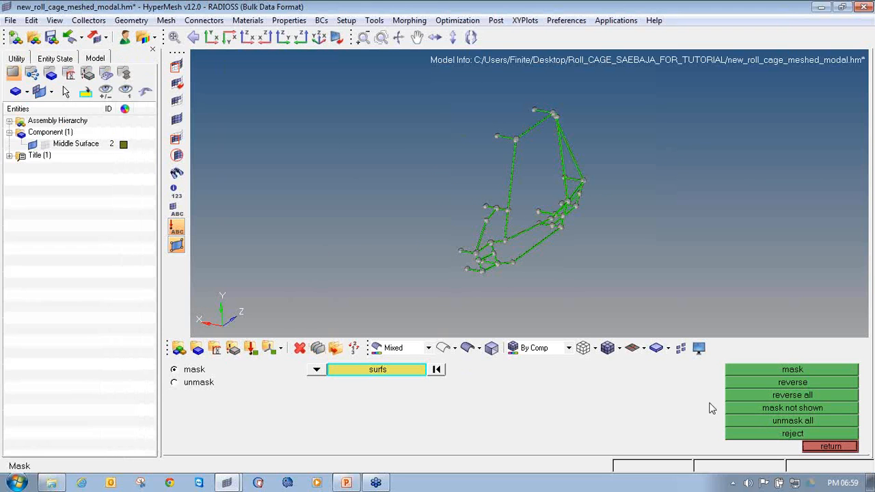
pyautogui.click(841, 446)
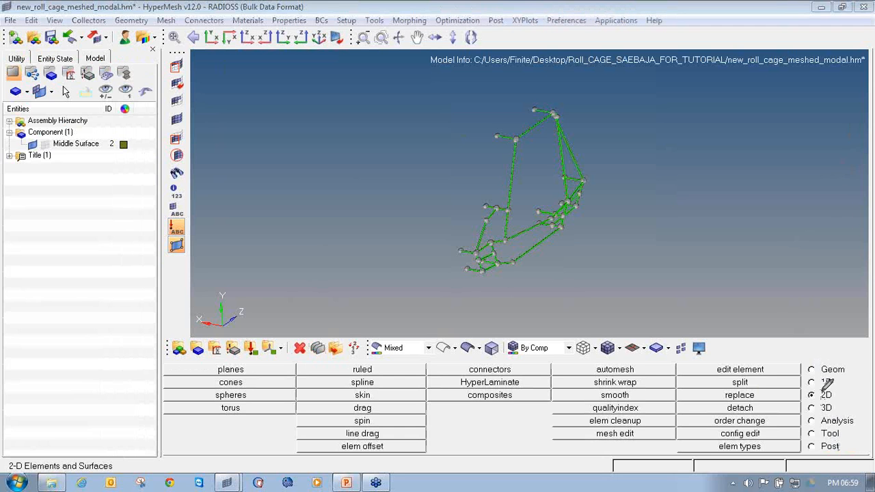
pyautogui.moveTo(833, 390)
pyautogui.mouseDown()
pyautogui.moveTo(812, 390)
pyautogui.moveTo(833, 404)
pyautogui.moveTo(822, 385)
pyautogui.mouseUp()
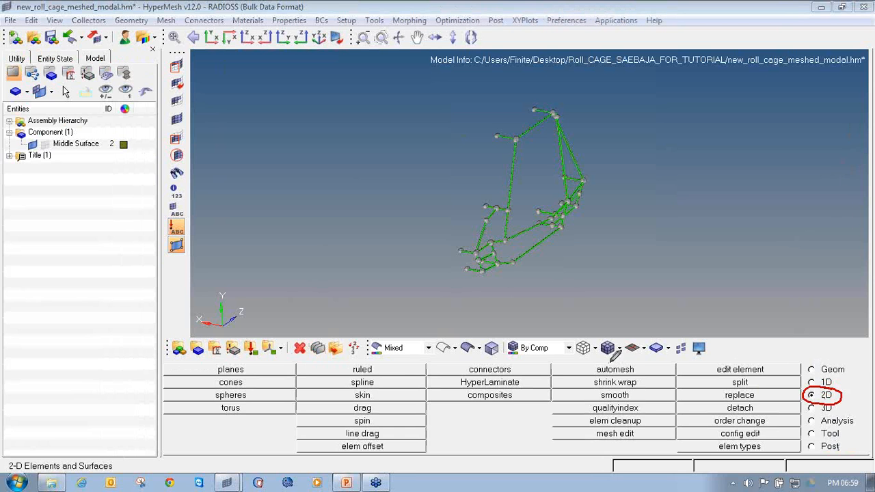
pyautogui.moveTo(613, 364)
pyautogui.mouseDown()
pyautogui.moveTo(634, 375)
pyautogui.moveTo(653, 361)
pyautogui.moveTo(601, 357)
pyautogui.mouseUp()
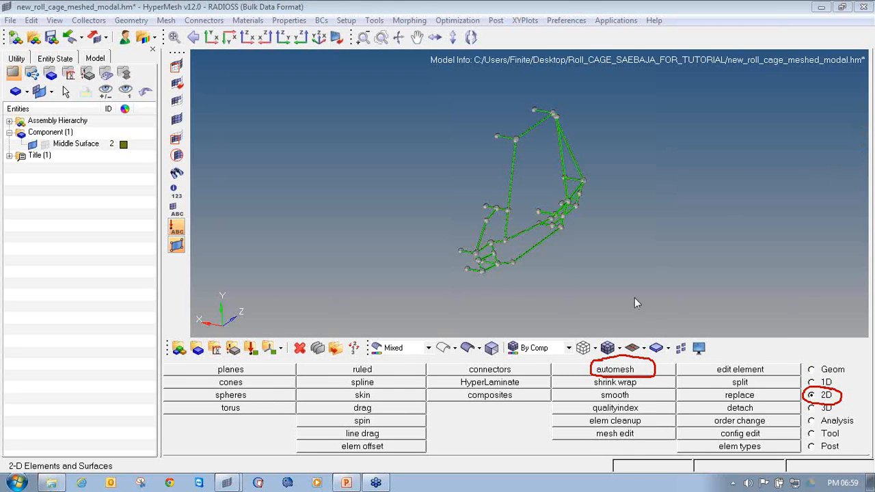
# - Automesh all displayed roll cage surfaces with element size 5, mixed mesh type and second order, with Middle Surface elements shown, and accept the mesh
pyautogui.click(629, 369)
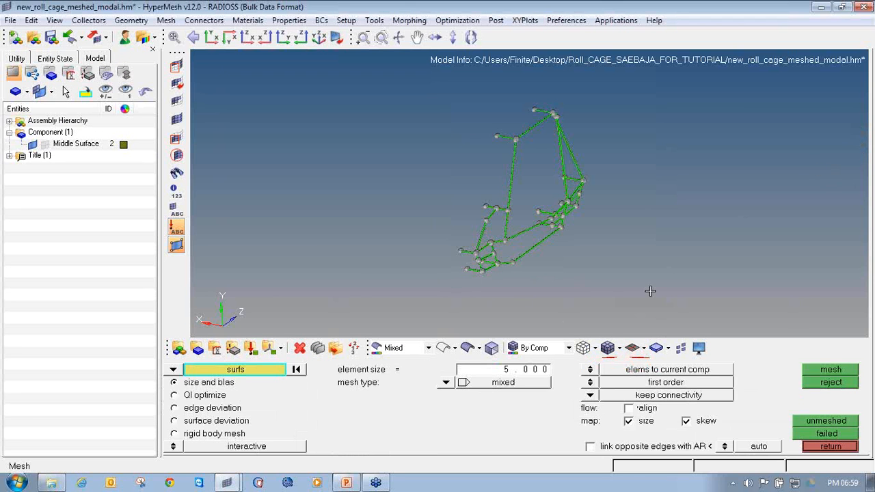
pyautogui.keyDown('shift'); pyautogui.moveTo(651, 291); pyautogui.dragTo(348, 70); pyautogui.keyUp('shift')
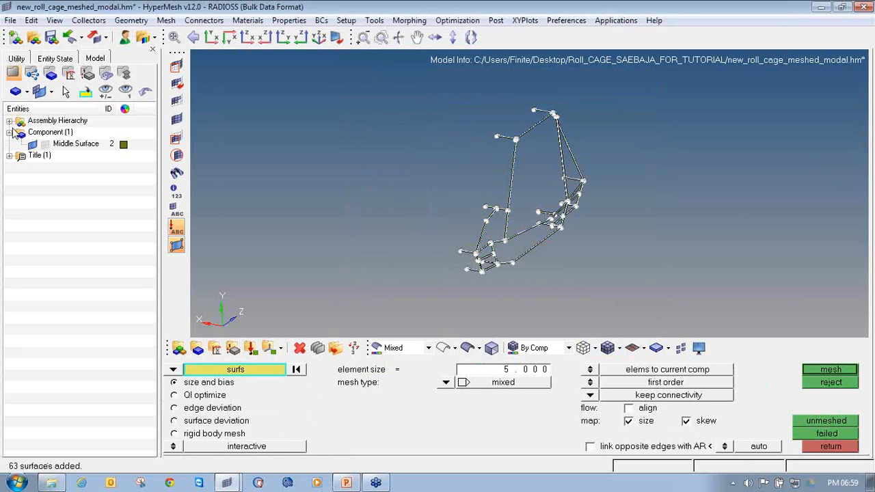
pyautogui.click(32, 145)
pyautogui.click(33, 144)
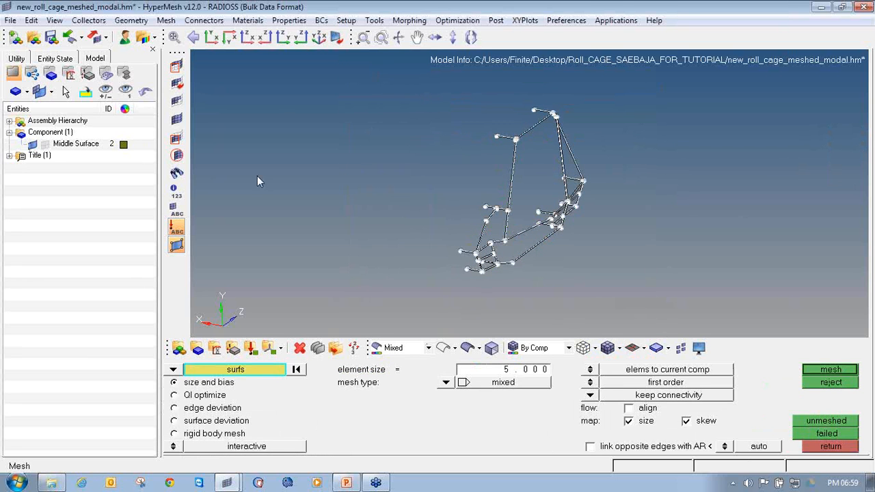
pyautogui.click(44, 146)
pyautogui.click(591, 383)
pyautogui.click(828, 369)
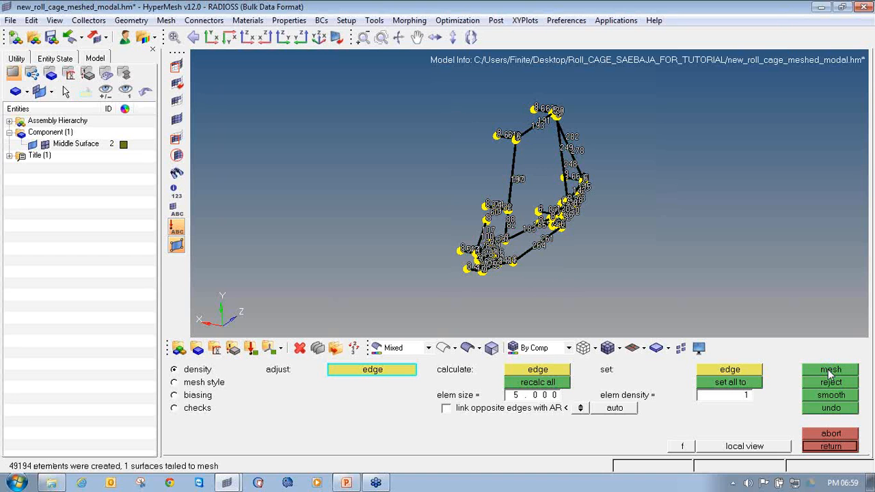
pyautogui.click(840, 446)
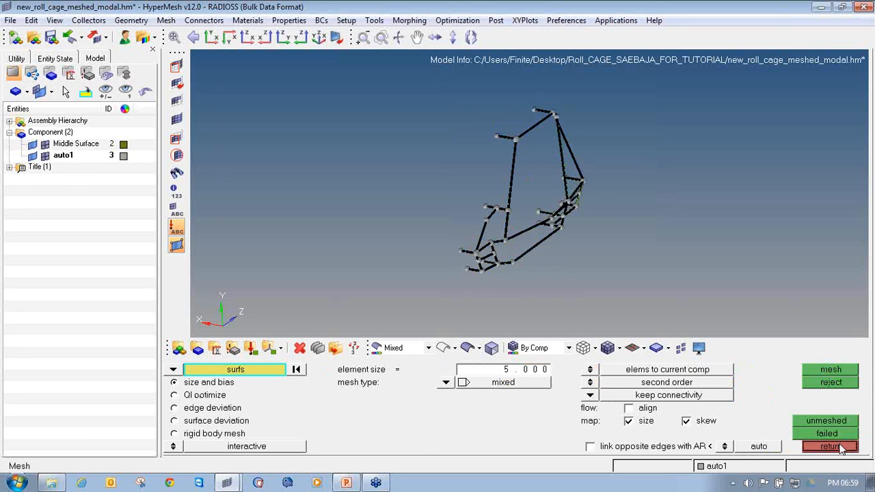
pyautogui.click(841, 449)
# - Hide both the geometry and the elements of the Middle Surface component
pyautogui.keyDown('ctrl'); pyautogui.moveTo(476, 205); pyautogui.dragTo(551, 211); pyautogui.keyUp('ctrl')
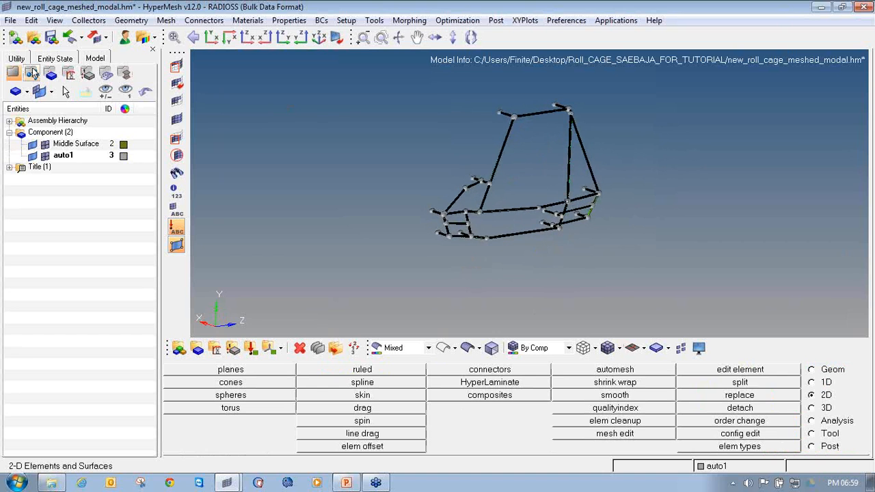
pyautogui.click(32, 144)
pyautogui.click(45, 145)
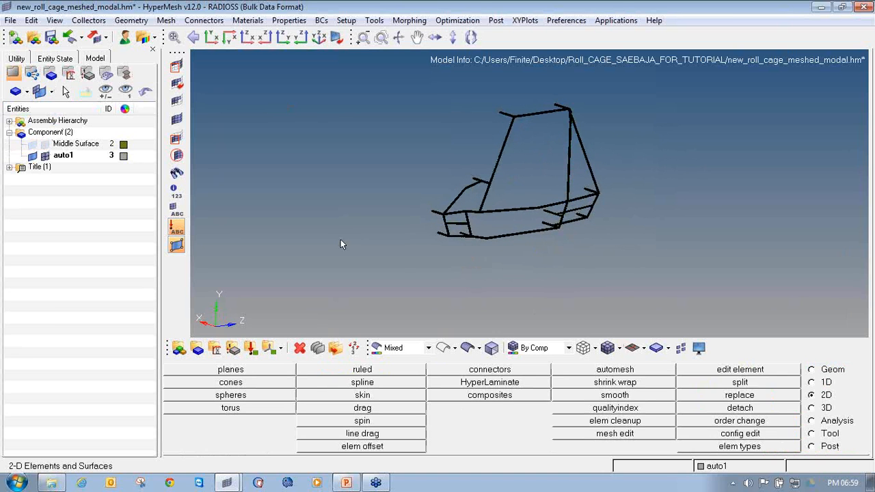
# - Toggle the Middle Surface geometry on and off to compare the cage surfaces with the mesh coverage
pyautogui.scroll(3, 461, 227)
pyautogui.click(32, 144)
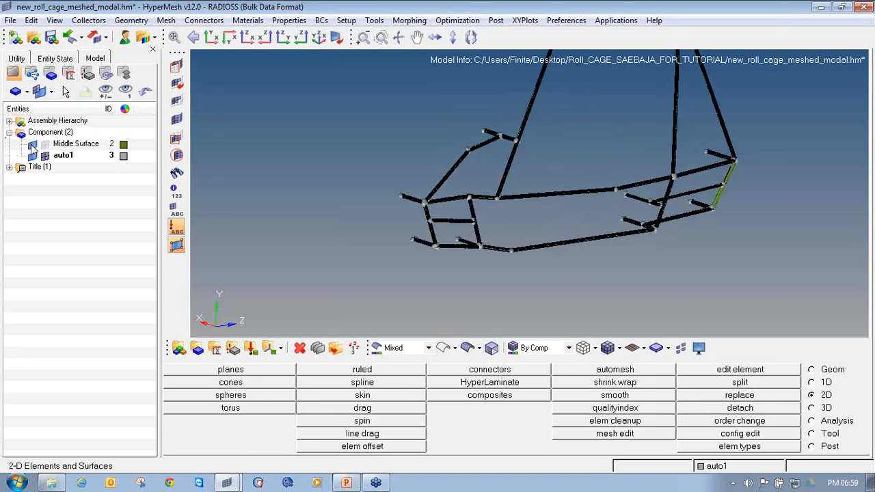
pyautogui.click(33, 144)
pyautogui.click(32, 145)
pyautogui.keyDown('ctrl'); pyautogui.moveTo(338, 128); pyautogui.dragTo(301, 181, button='right'); pyautogui.keyUp('ctrl')
pyautogui.keyDown('ctrl'); pyautogui.scroll(-2, 301, 182); pyautogui.keyUp('ctrl')
pyautogui.click(38, 146)
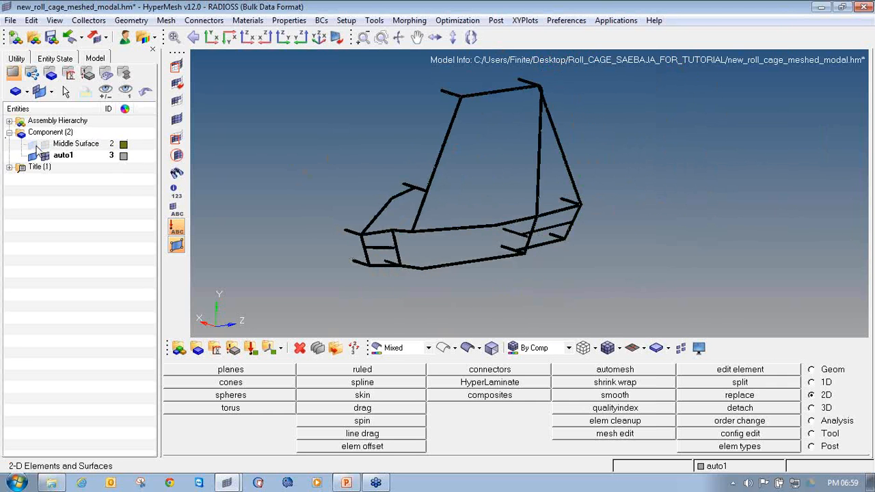
pyautogui.click(37, 147)
pyautogui.click(33, 144)
# - Inspect the mesh at the front tube joints, the front cross-members and the lower front frame
pyautogui.scroll(5, 370, 242)
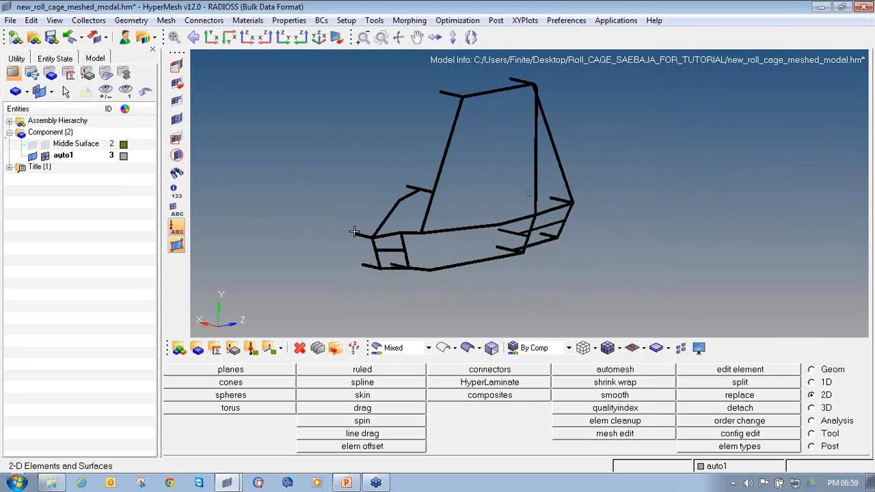
pyautogui.scroll(8, 370, 243)
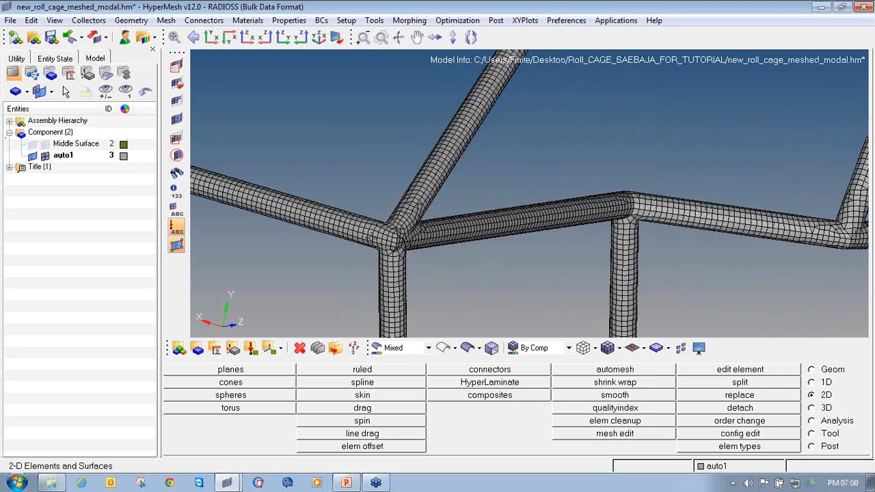
pyautogui.scroll(-10, 460, 228)
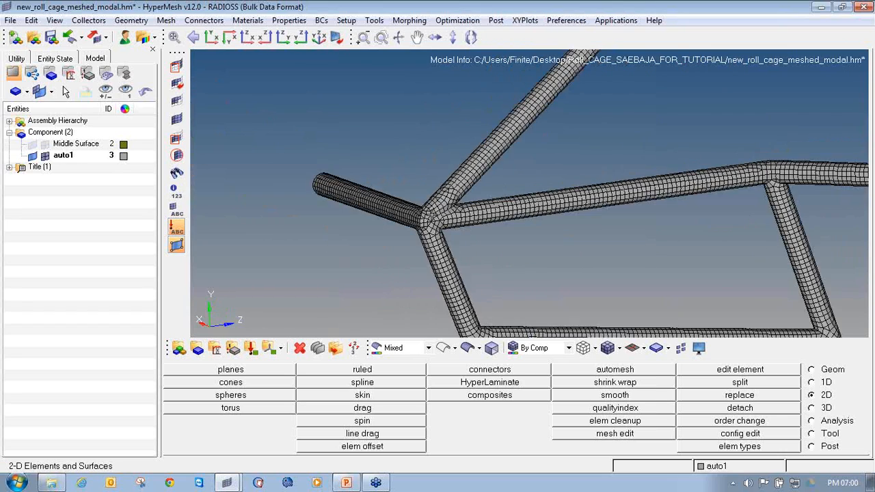
pyautogui.keyDown('ctrl'); pyautogui.scroll(4, 422, 205); pyautogui.keyUp('ctrl')
pyautogui.keyDown('ctrl'); pyautogui.scroll(-5, 419, 195); pyautogui.keyUp('ctrl')
pyautogui.keyDown('ctrl'); pyautogui.moveTo(417, 200); pyautogui.dragTo(401, 132, button='right'); pyautogui.keyUp('ctrl')
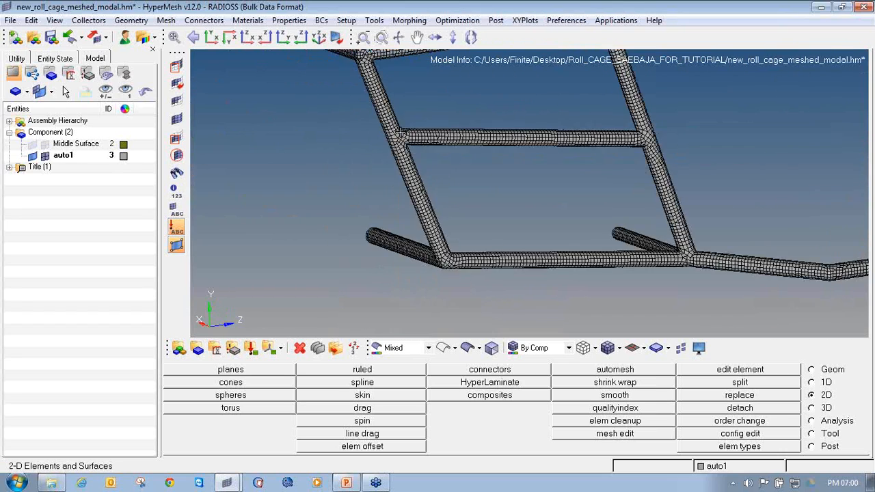
pyautogui.keyDown('ctrl'); pyautogui.moveTo(453, 235); pyautogui.dragTo(410, 201, button='right'); pyautogui.keyUp('ctrl')
# - Inspect the mesh along the side frame and at the lower rear tube joints
pyautogui.keyDown('ctrl'); pyautogui.moveTo(608, 182); pyautogui.dragTo(418, 212, button='right'); pyautogui.keyUp('ctrl')
pyautogui.keyDown('ctrl'); pyautogui.scroll(-4, 569, 240); pyautogui.keyUp('ctrl')
pyautogui.keyDown('ctrl'); pyautogui.moveTo(852, 179); pyautogui.dragTo(608, 207, button='right'); pyautogui.keyUp('ctrl')
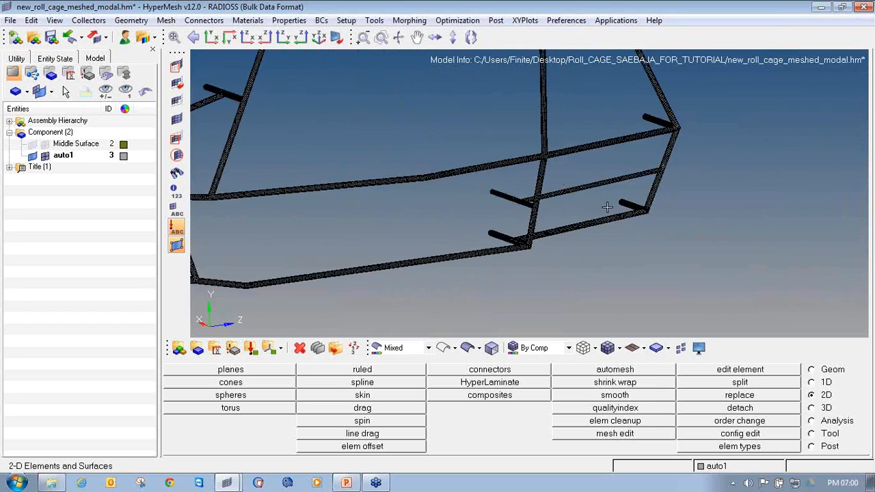
pyautogui.keyDown('ctrl'); pyautogui.scroll(9, 557, 236); pyautogui.keyUp('ctrl')
pyautogui.keyDown('ctrl'); pyautogui.scroll(-5, 507, 245); pyautogui.keyUp('ctrl')
pyautogui.keyDown('ctrl'); pyautogui.moveTo(506, 244); pyautogui.dragTo(472, 288, button='right'); pyautogui.keyUp('ctrl')
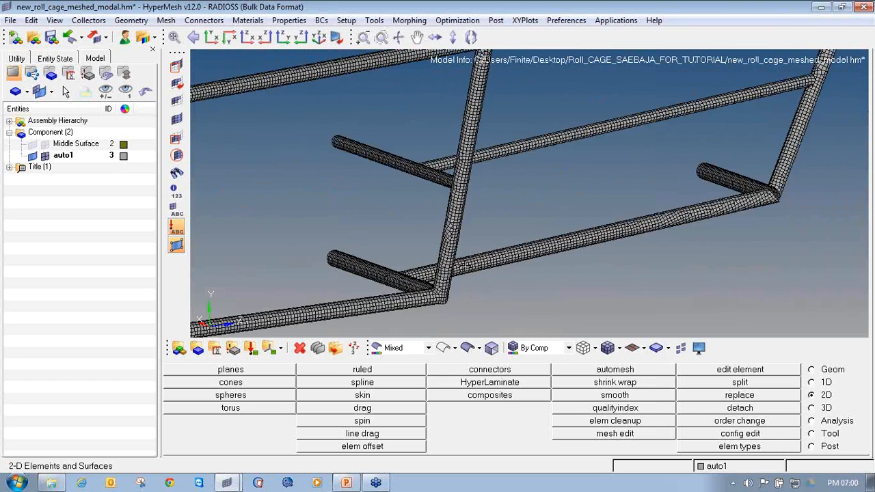
pyautogui.keyDown('ctrl'); pyautogui.scroll(-5, 504, 238); pyautogui.keyUp('ctrl')
# - Inspect the mesh at the upper main hoop joint where the roof tube, cross-member and rear brace meet
pyautogui.keyDown('ctrl'); pyautogui.moveTo(460, 53); pyautogui.dragTo(573, 183, button='right'); pyautogui.keyUp('ctrl')
pyautogui.keyDown('ctrl'); pyautogui.scroll(8, 630, 156); pyautogui.keyUp('ctrl')
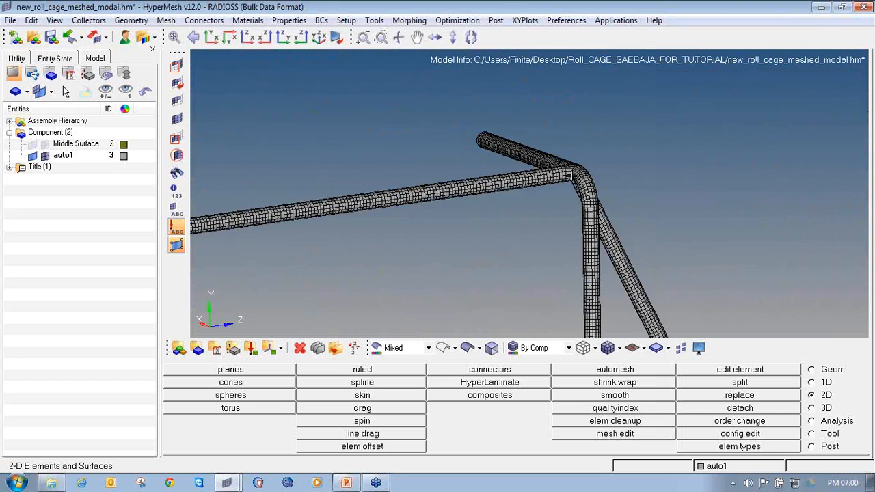
pyautogui.keyDown('ctrl'); pyautogui.moveTo(574, 178); pyautogui.dragTo(474, 203); pyautogui.keyUp('ctrl')
pyautogui.keyDown('ctrl'); pyautogui.moveTo(635, 185); pyautogui.dragTo(477, 108, button='right'); pyautogui.keyUp('ctrl')
pyautogui.keyDown('ctrl'); pyautogui.scroll(-5, 531, 190); pyautogui.keyUp('ctrl')
# - Inspect the mesh at the rear end joints where the brace, side tubes and cross-members meet
pyautogui.keyDown('ctrl'); pyautogui.scroll(-4, 478, 108); pyautogui.keyUp('ctrl')
pyautogui.keyDown('ctrl'); pyautogui.moveTo(509, 263); pyautogui.dragTo(519, 140, button='right'); pyautogui.keyUp('ctrl')
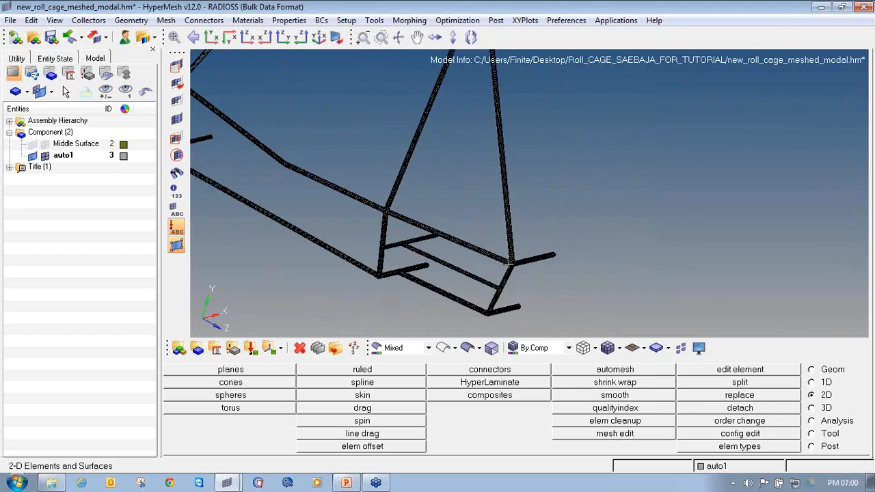
pyautogui.keyDown('ctrl'); pyautogui.scroll(9, 510, 264); pyautogui.keyUp('ctrl')
pyautogui.keyDown('ctrl'); pyautogui.moveTo(533, 275); pyautogui.dragTo(472, 276); pyautogui.keyUp('ctrl')
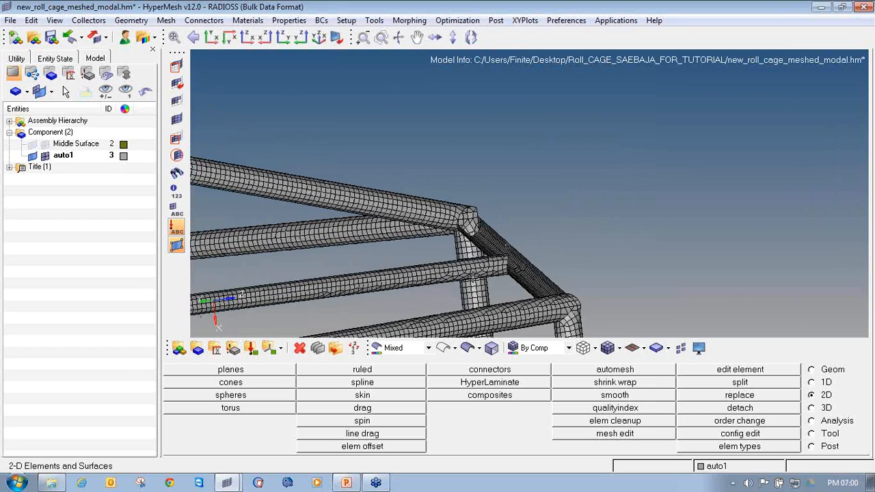
pyautogui.scroll(-6, 490, 270)
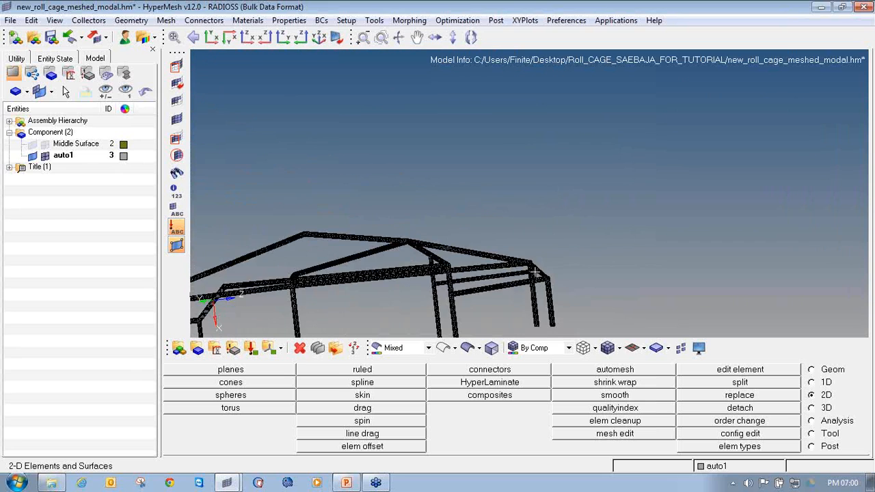
# - Display the Middle Surface geometry over the mesh and find the surfaces left unmeshed
pyautogui.scroll(8, 536, 272)
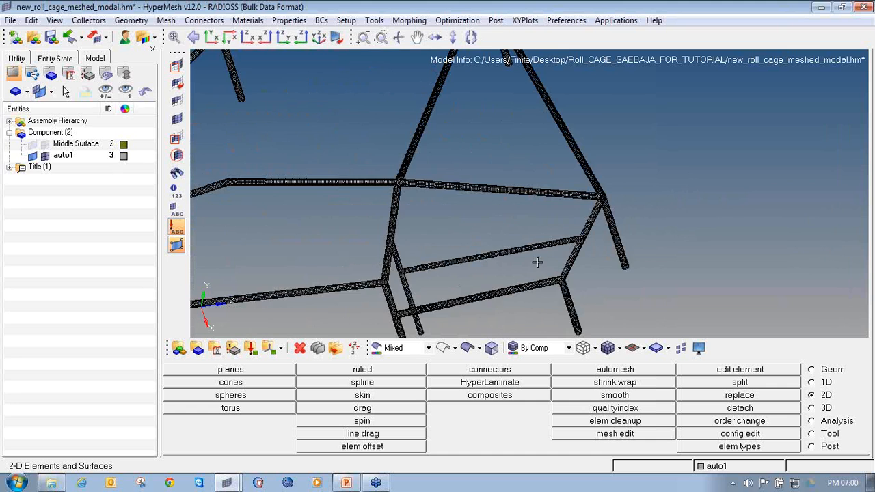
pyautogui.scroll(-3, 513, 266)
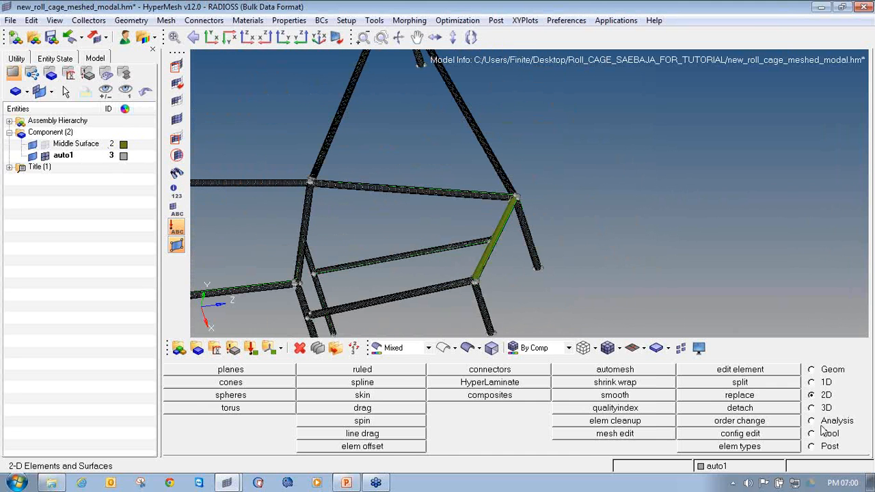
pyautogui.click(641, 371)
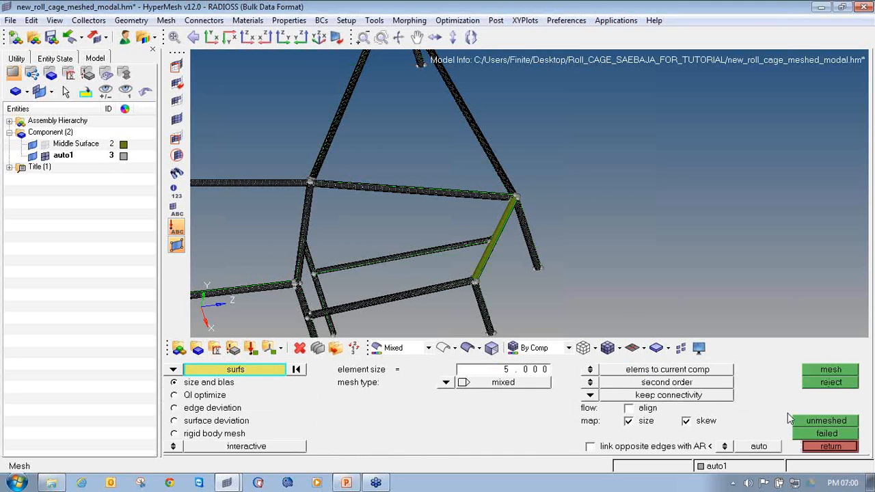
pyautogui.click(814, 423)
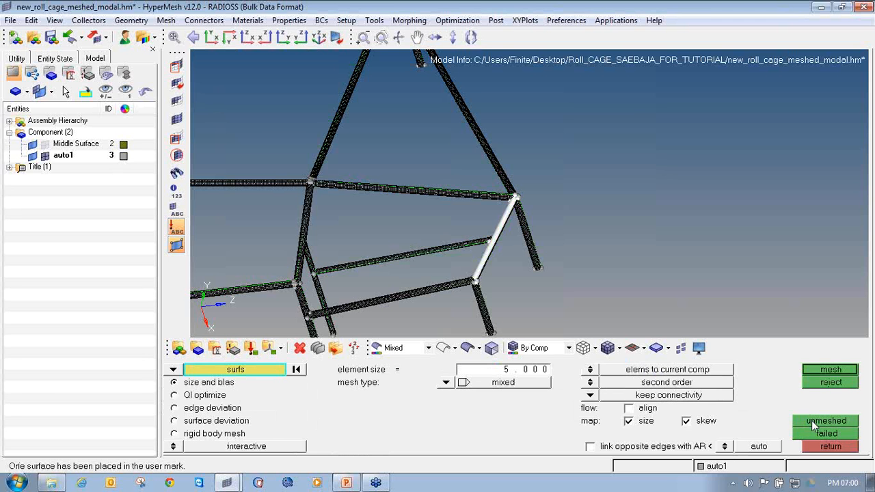
# - Try to automesh the unmeshed surface of the rear upright tube with size 5.000 mixed second-order elements
pyautogui.keyDown('ctrl'); pyautogui.moveTo(519, 266); pyautogui.dragTo(452, 278); pyautogui.keyUp('ctrl')
pyautogui.keyDown('ctrl'); pyautogui.scroll(-5, 453, 278); pyautogui.keyUp('ctrl')
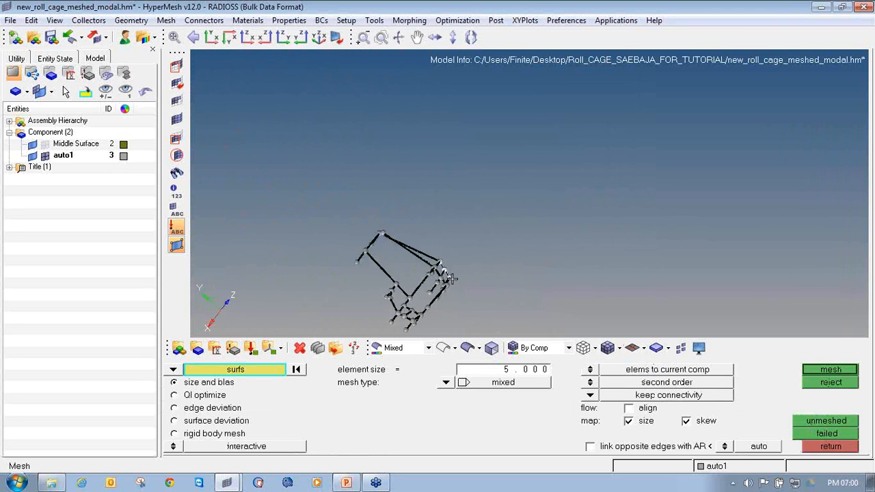
pyautogui.keyDown('ctrl'); pyautogui.moveTo(452, 279); pyautogui.dragTo(515, 212, button='right'); pyautogui.keyUp('ctrl')
pyautogui.keyDown('ctrl'); pyautogui.moveTo(516, 211); pyautogui.dragTo(495, 203); pyautogui.keyUp('ctrl')
pyautogui.keyDown('ctrl'); pyautogui.scroll(5, 495, 202); pyautogui.keyUp('ctrl')
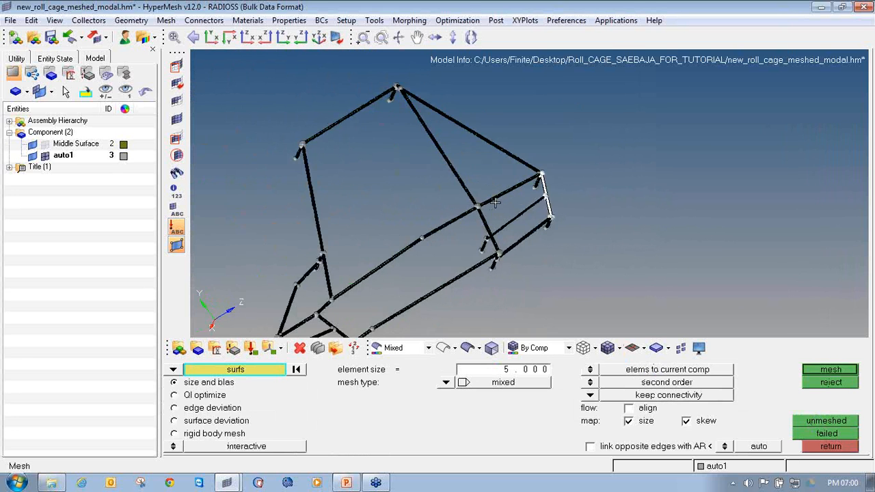
pyautogui.keyDown('ctrl'); pyautogui.scroll(5, 495, 203); pyautogui.keyUp('ctrl')
pyautogui.keyDown('ctrl'); pyautogui.moveTo(481, 212); pyautogui.dragTo(354, 283, button='right'); pyautogui.keyUp('ctrl')
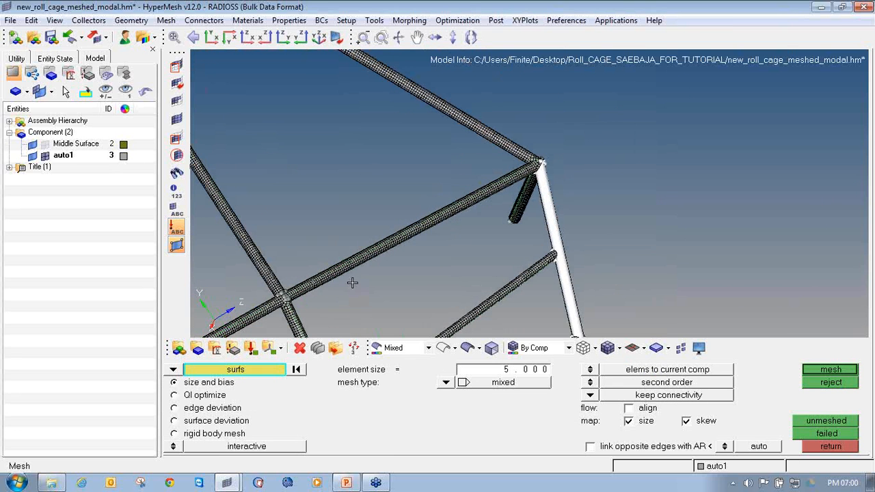
pyautogui.click(832, 371)
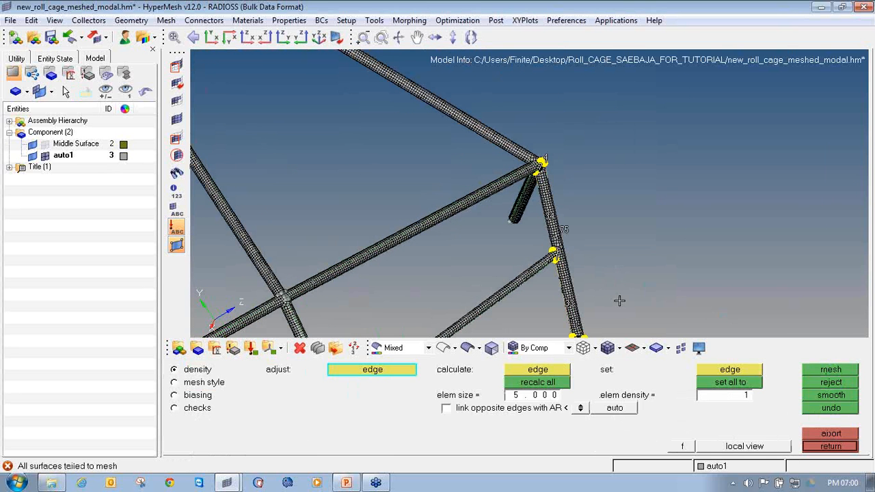
# - Examine the edge densities and joints along the rear upright tube for the cause of the meshing problem
pyautogui.keyDown('ctrl'); pyautogui.moveTo(619, 301); pyautogui.dragTo(589, 263); pyautogui.keyUp('ctrl')
pyautogui.keyDown('ctrl'); pyautogui.moveTo(604, 302); pyautogui.dragTo(551, 204); pyautogui.keyUp('ctrl')
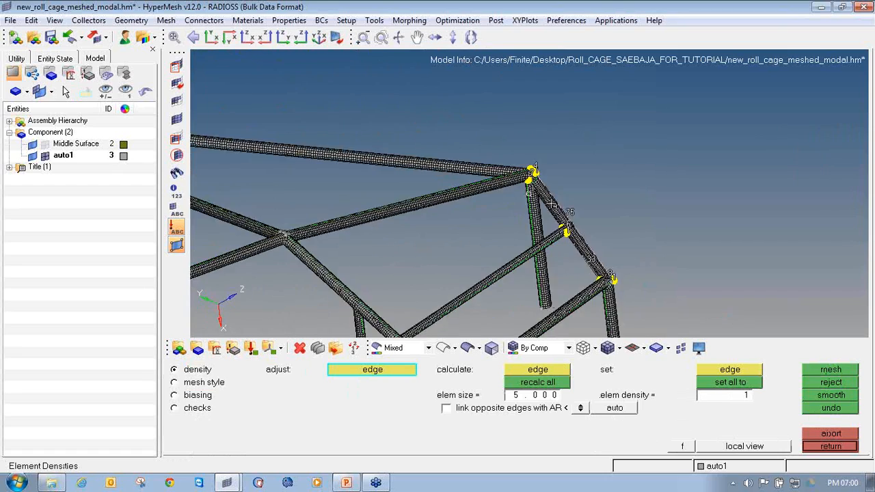
pyautogui.keyDown('ctrl'); pyautogui.scroll(5, 552, 204); pyautogui.keyUp('ctrl')
pyautogui.keyDown('ctrl'); pyautogui.moveTo(567, 234); pyautogui.dragTo(699, 237); pyautogui.keyUp('ctrl')
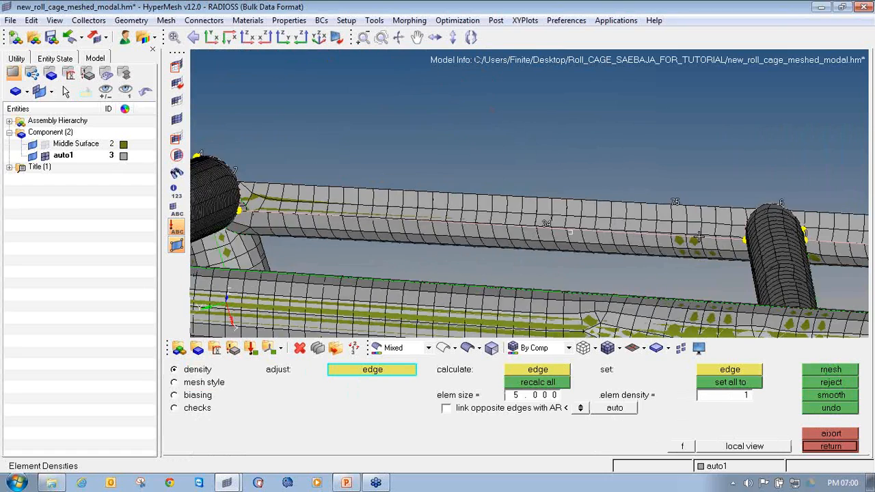
pyautogui.keyDown('ctrl'); pyautogui.scroll(-2, 699, 236); pyautogui.keyUp('ctrl')
pyautogui.keyDown('ctrl'); pyautogui.moveTo(597, 246); pyautogui.dragTo(510, 211); pyautogui.keyUp('ctrl')
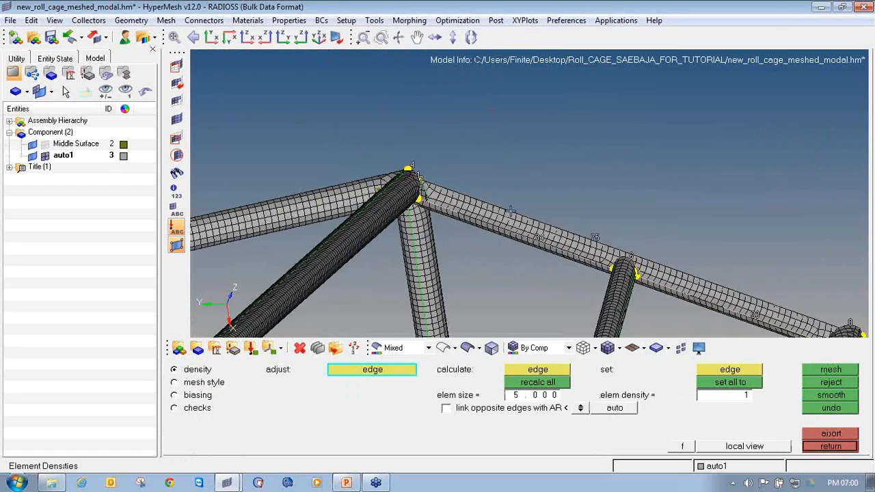
pyautogui.keyDown('ctrl'); pyautogui.scroll(4, 447, 188); pyautogui.keyUp('ctrl')
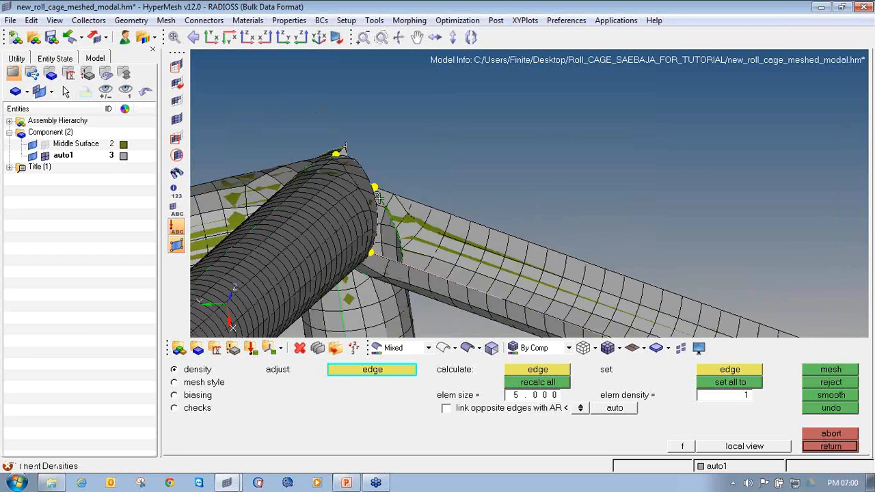
pyautogui.keyDown('ctrl'); pyautogui.scroll(-3, 378, 197); pyautogui.keyUp('ctrl')
pyautogui.keyDown('ctrl'); pyautogui.moveTo(398, 228); pyautogui.dragTo(457, 222); pyautogui.keyUp('ctrl')
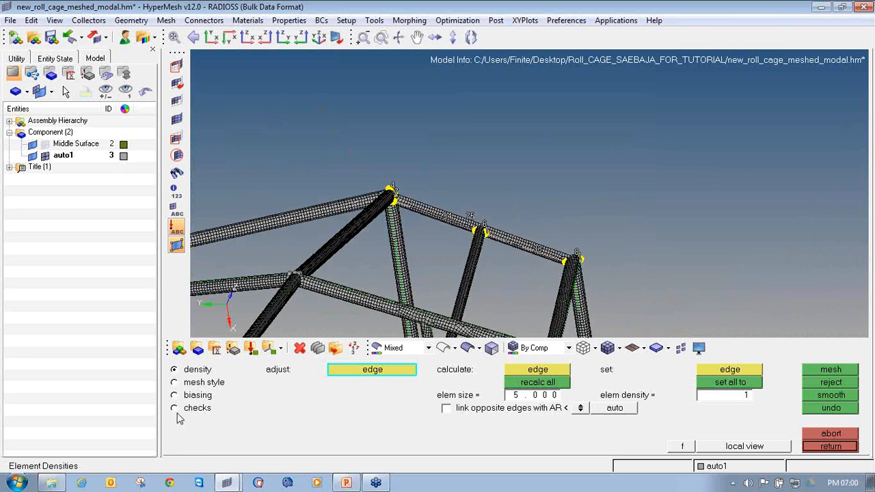
# - Try to mesh the rear upright surface with the element type set to quads
pyautogui.click(175, 383)
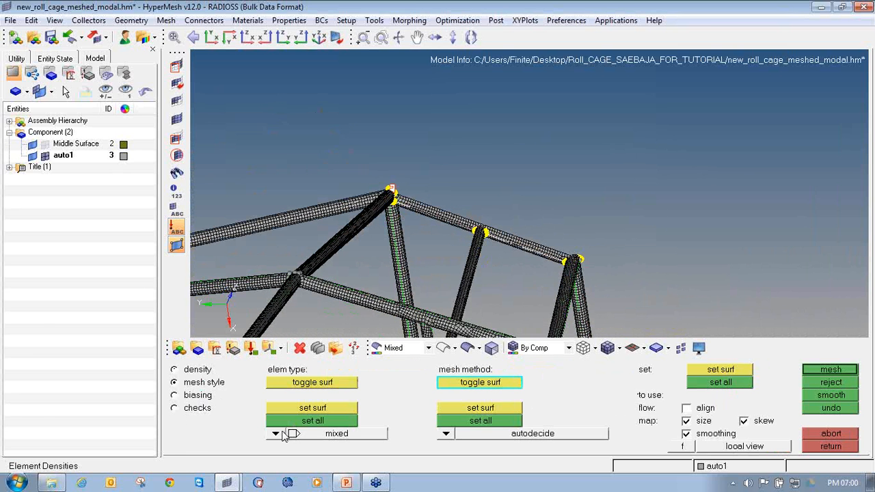
pyautogui.click(285, 436)
pyautogui.click(266, 378)
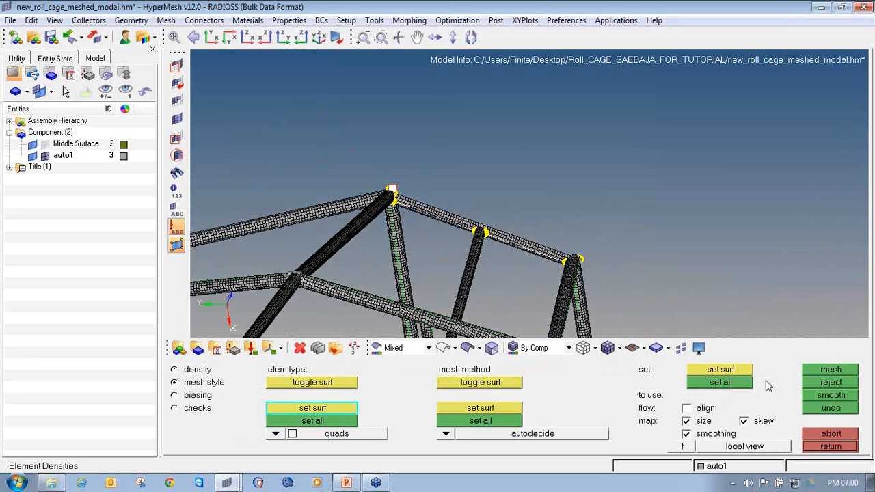
pyautogui.click(831, 370)
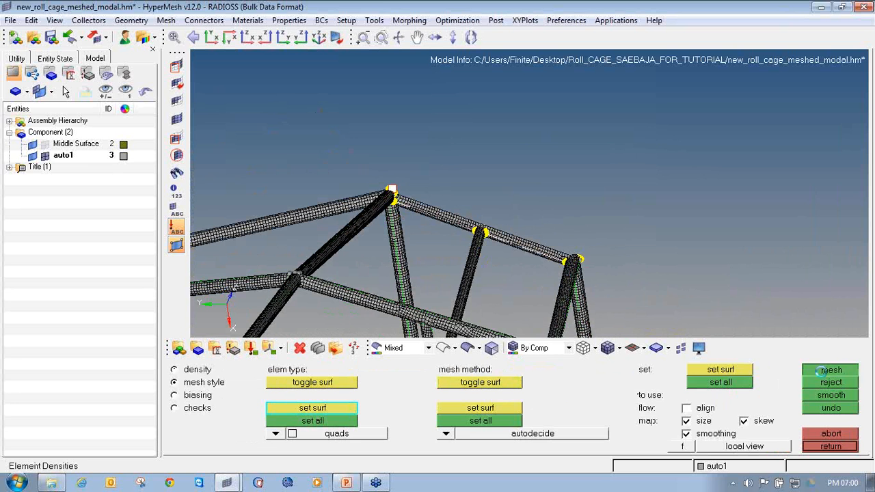
pyautogui.click(830, 446)
# - Examine the unmeshed rear upright surface and its joints with the neighbouring side tubes
pyautogui.keyDown('ctrl'); pyautogui.moveTo(536, 292); pyautogui.dragTo(309, 268); pyautogui.keyUp('ctrl')
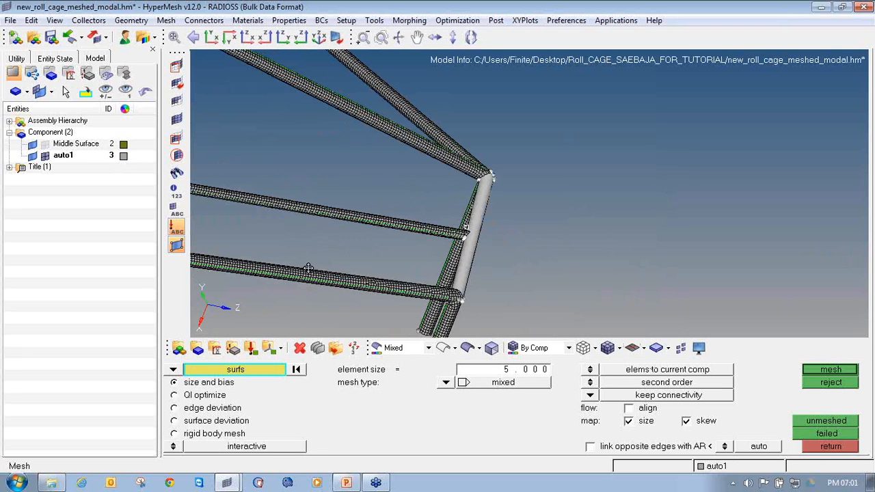
pyautogui.keyDown('ctrl'); pyautogui.scroll(-5, 579, 255); pyautogui.keyUp('ctrl')
pyautogui.keyDown('ctrl'); pyautogui.moveTo(511, 230); pyautogui.dragTo(519, 271); pyautogui.keyUp('ctrl')
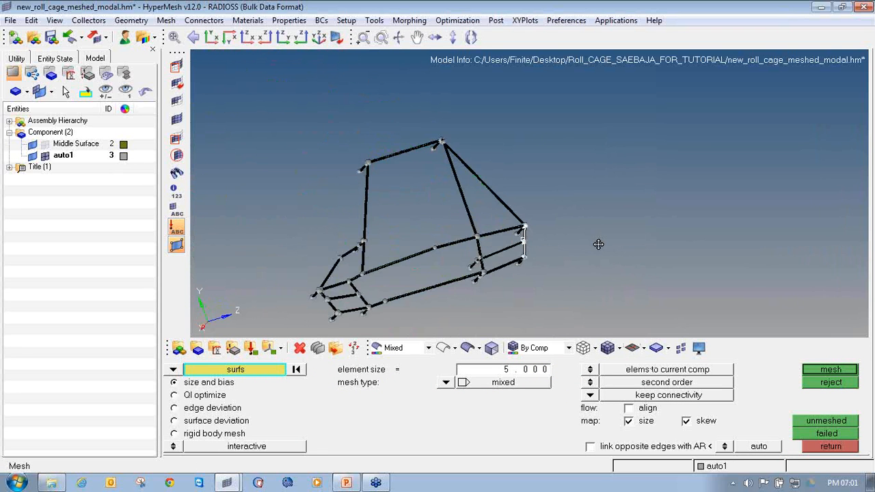
pyautogui.keyDown('ctrl'); pyautogui.moveTo(598, 244); pyautogui.dragTo(557, 256); pyautogui.keyUp('ctrl')
pyautogui.keyDown('ctrl'); pyautogui.scroll(5, 523, 235); pyautogui.keyUp('ctrl')
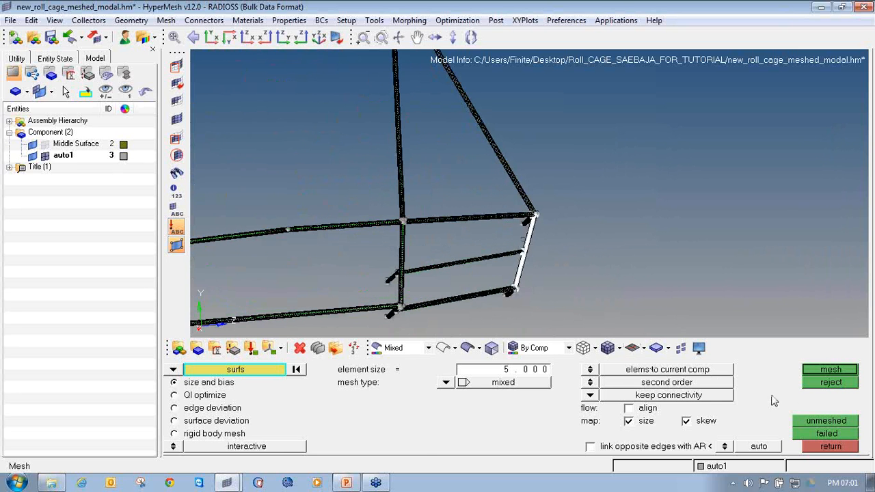
pyautogui.click(831, 445)
pyautogui.keyDown('ctrl'); pyautogui.moveTo(589, 276); pyautogui.dragTo(524, 309); pyautogui.keyUp('ctrl')
pyautogui.keyDown('ctrl'); pyautogui.moveTo(524, 308); pyautogui.dragTo(505, 167, button='right'); pyautogui.keyUp('ctrl')
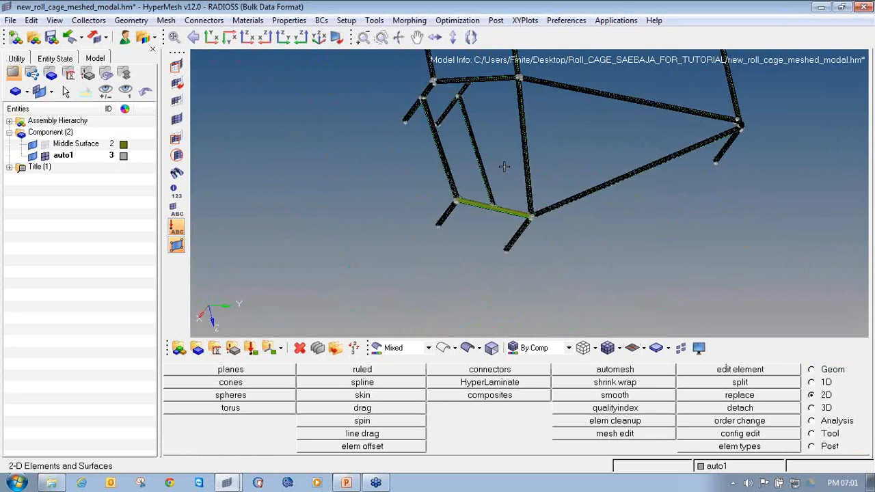
pyautogui.keyDown('ctrl'); pyautogui.scroll(4, 491, 213); pyautogui.keyUp('ctrl')
pyautogui.keyDown('ctrl'); pyautogui.scroll(5, 467, 189); pyautogui.keyUp('ctrl')
pyautogui.keyDown('ctrl'); pyautogui.moveTo(459, 215); pyautogui.dragTo(471, 256); pyautogui.keyUp('ctrl')
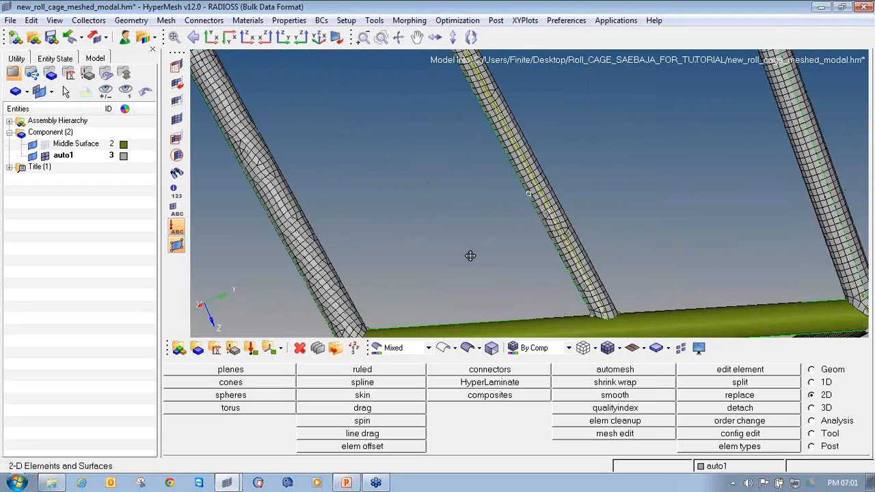
pyautogui.keyDown('ctrl'); pyautogui.moveTo(619, 302); pyautogui.dragTo(560, 185, button='right'); pyautogui.keyUp('ctrl')
pyautogui.keyDown('ctrl'); pyautogui.scroll(4, 506, 224); pyautogui.keyUp('ctrl')
pyautogui.keyDown('ctrl'); pyautogui.scroll(-5, 506, 224); pyautogui.keyUp('ctrl')
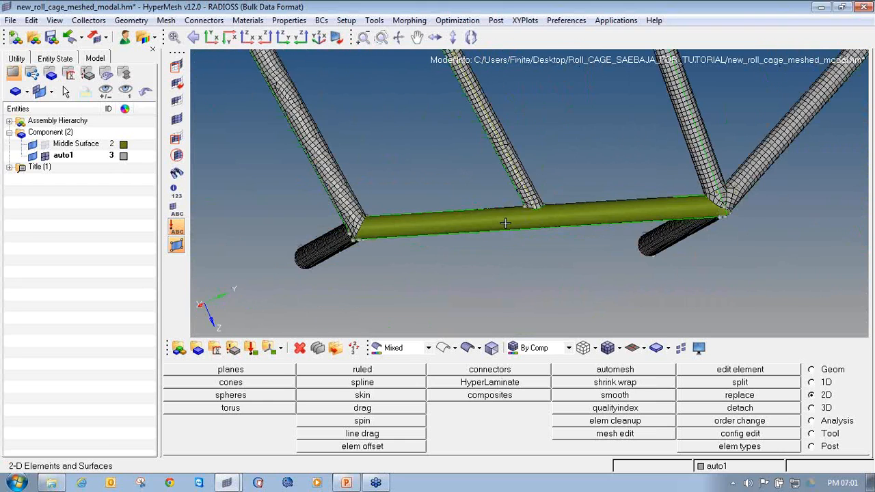
pyautogui.keyDown('ctrl'); pyautogui.moveTo(533, 220); pyautogui.dragTo(529, 255); pyautogui.keyUp('ctrl')
# - Try to split the unmeshed rear upright surface between two points on it and reject the split
pyautogui.press('F11')
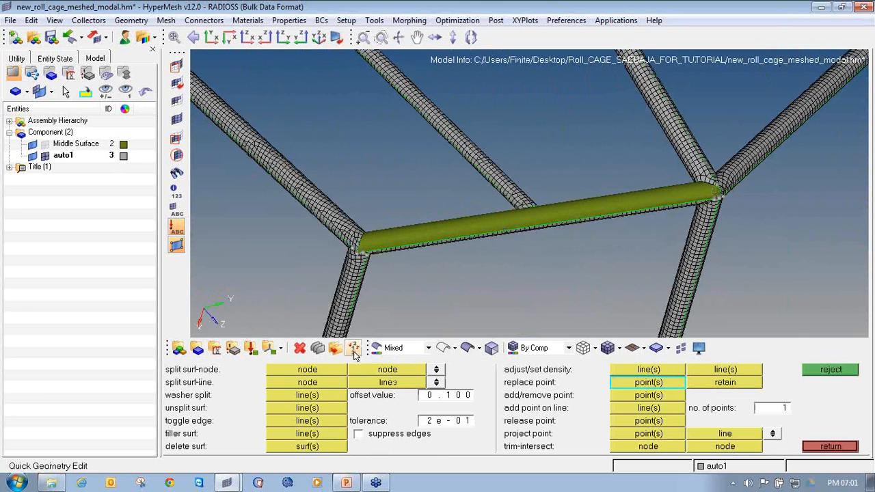
pyautogui.scroll(5, 523, 225)
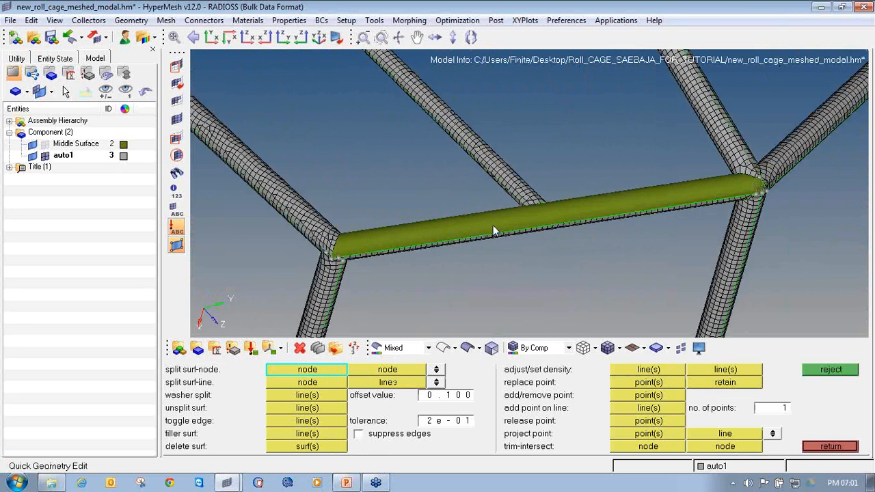
pyautogui.click(521, 249)
pyautogui.keyDown('ctrl'); pyautogui.moveTo(509, 213); pyautogui.dragTo(439, 166); pyautogui.keyUp('ctrl')
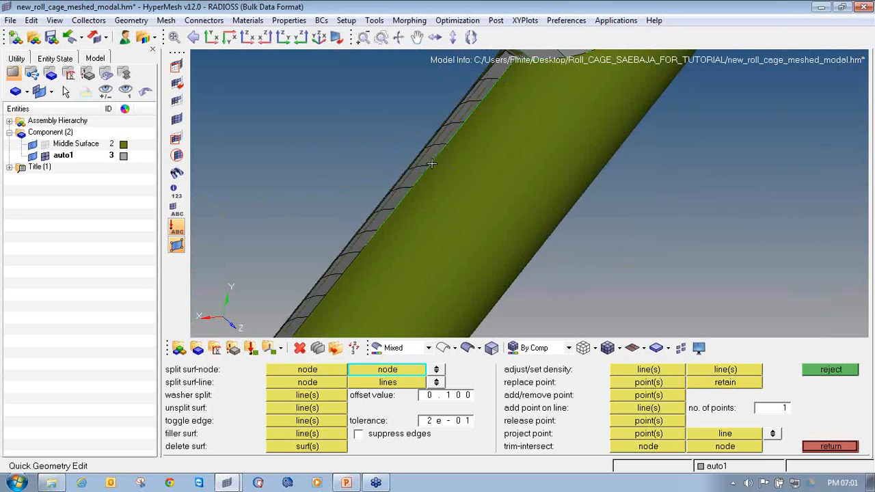
pyautogui.click(431, 164)
pyautogui.click(843, 373)
# - Try to split the rear upright surface from the middle side tube joint and unsplit the resulting line
pyautogui.keyDown('ctrl'); pyautogui.moveTo(463, 171); pyautogui.dragTo(608, 204); pyautogui.keyUp('ctrl')
pyautogui.scroll(5, 609, 204)
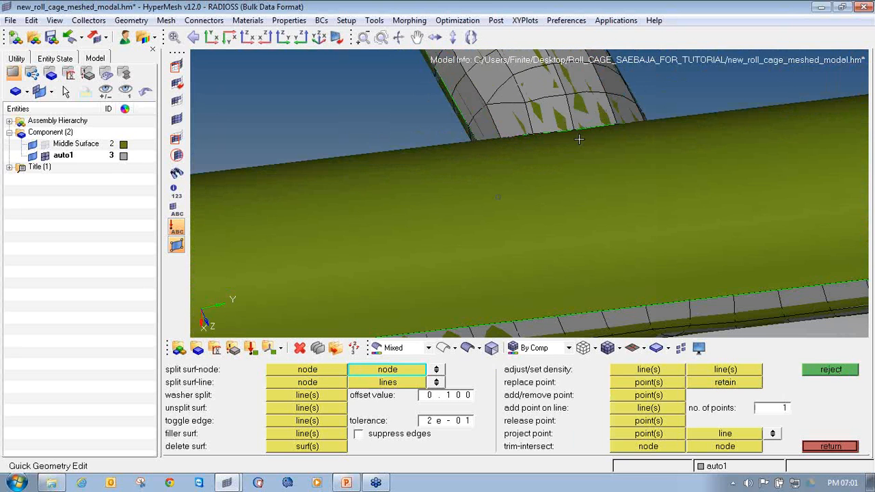
pyautogui.click(573, 129)
pyautogui.press('q')
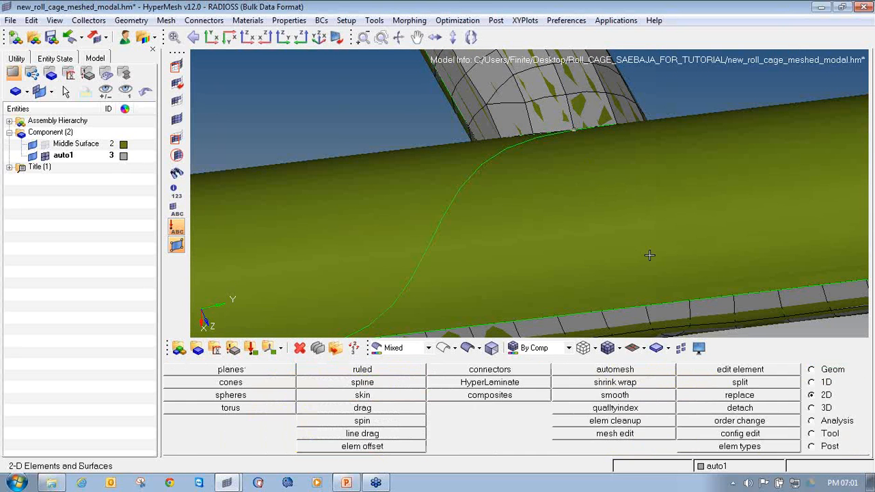
pyautogui.press('F11')
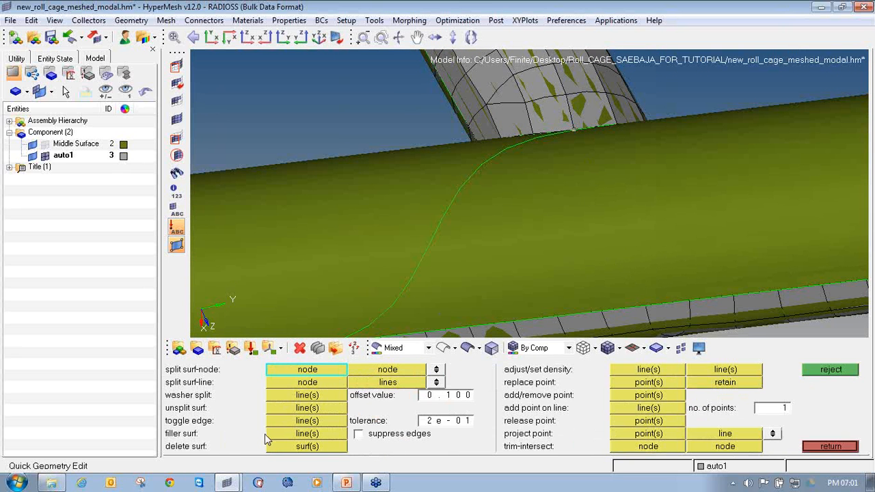
pyautogui.click(303, 408)
pyautogui.click(413, 266)
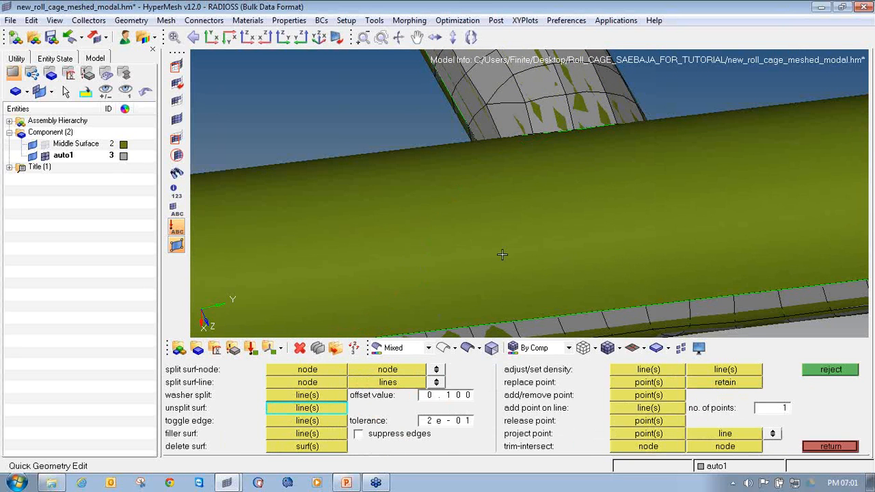
# - Split the rear upright surface straight across, from the middle side tube joint to the opposite surface edge
pyautogui.click(307, 369)
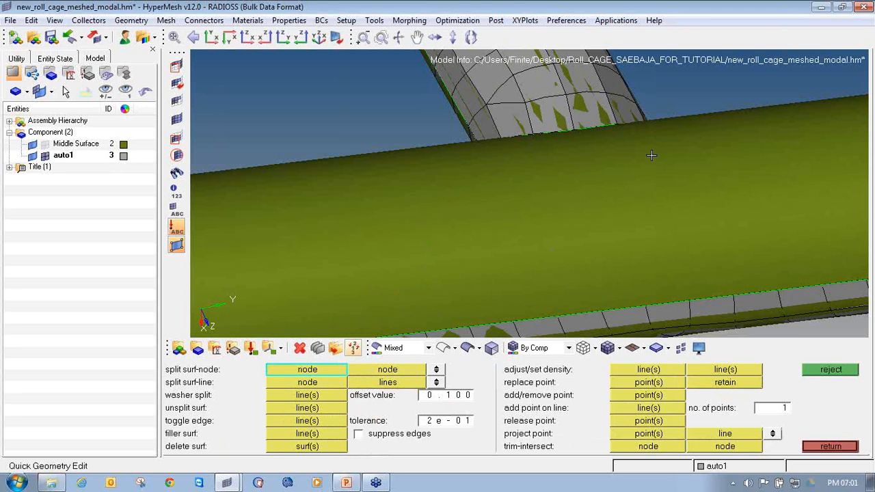
pyautogui.click(575, 127)
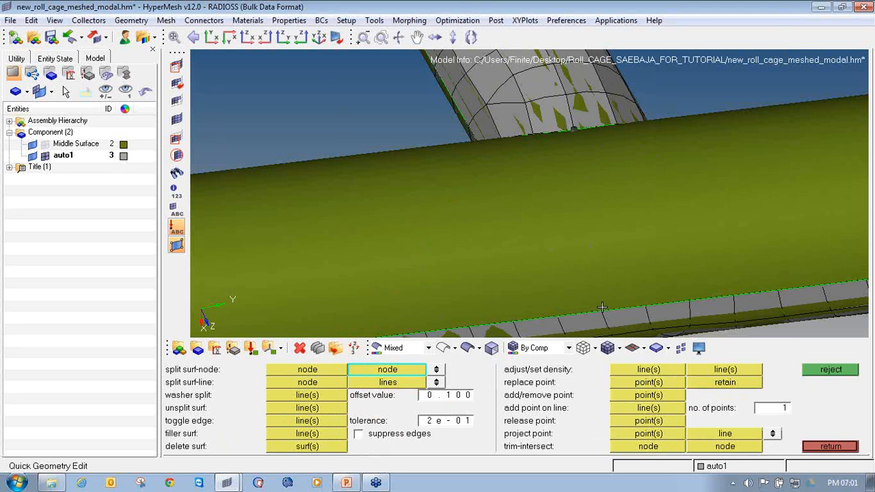
pyautogui.click(602, 308)
pyautogui.scroll(-3, 536, 223)
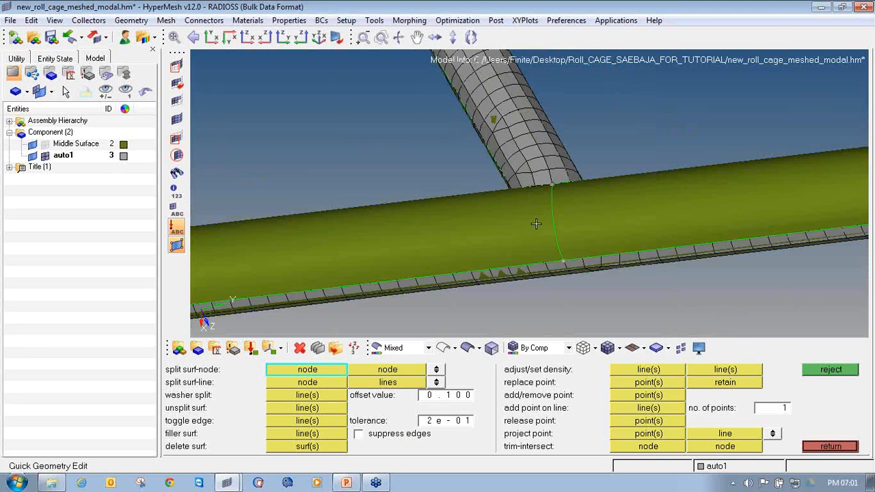
# - Mesh both halves of the split rear upright surface with size 5.000 mixed second-order elements
pyautogui.press('F12')
pyautogui.click(522, 225)
pyautogui.middleClick(522, 225)
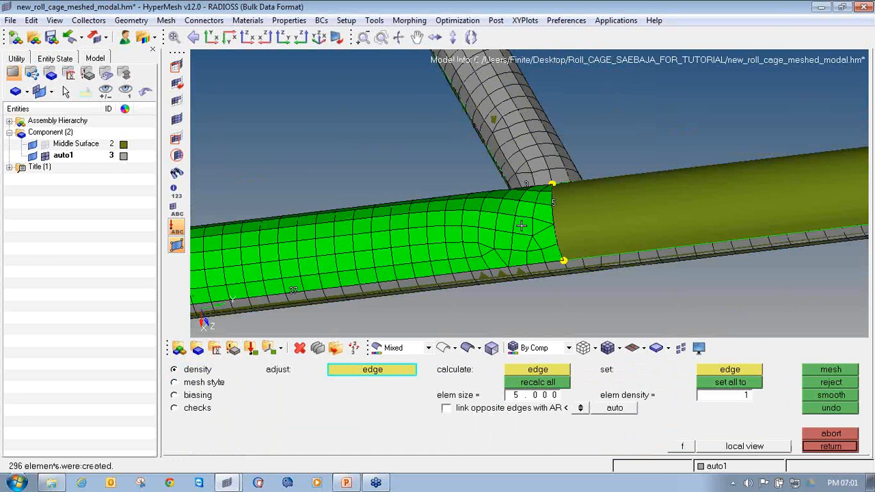
pyautogui.middleClick(522, 225)
pyautogui.scroll(-3, 521, 225)
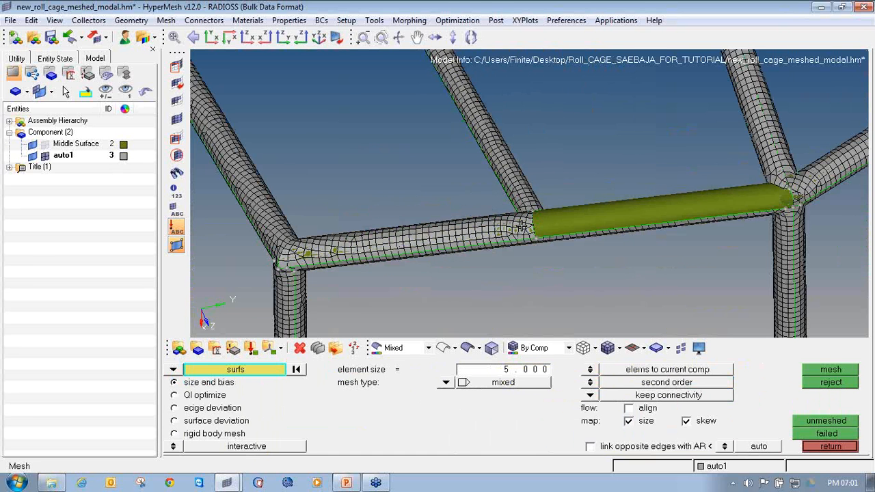
pyautogui.scroll(3, 522, 225)
pyautogui.click(522, 234)
pyautogui.middleClick(522, 234)
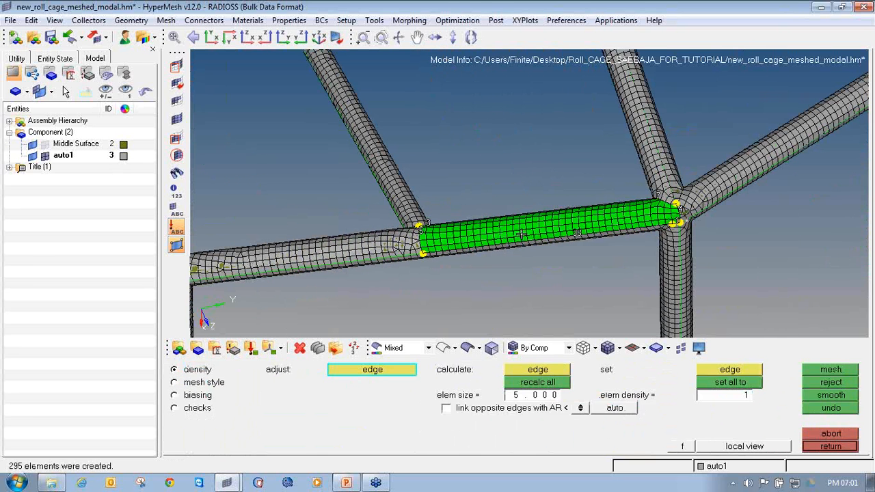
# - Accept the new rear upright mesh and check the model for any remaining unmeshed surfaces
pyautogui.middleClick(522, 234)
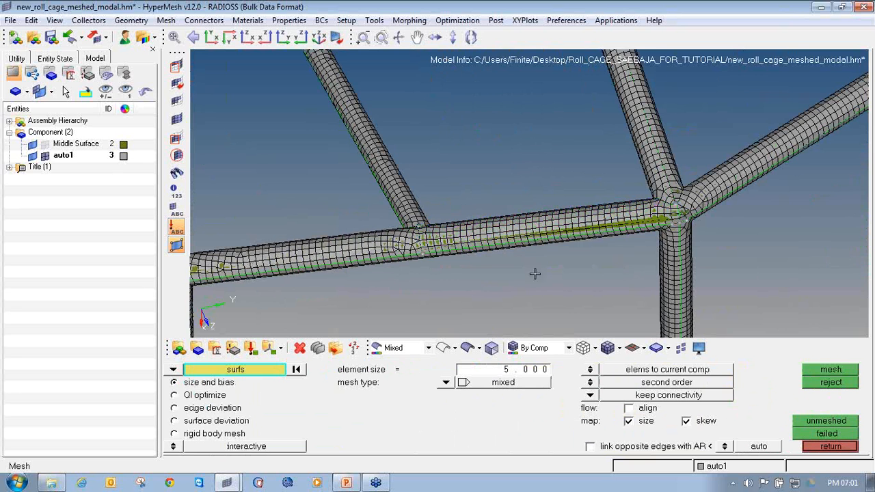
pyautogui.scroll(-5, 590, 297)
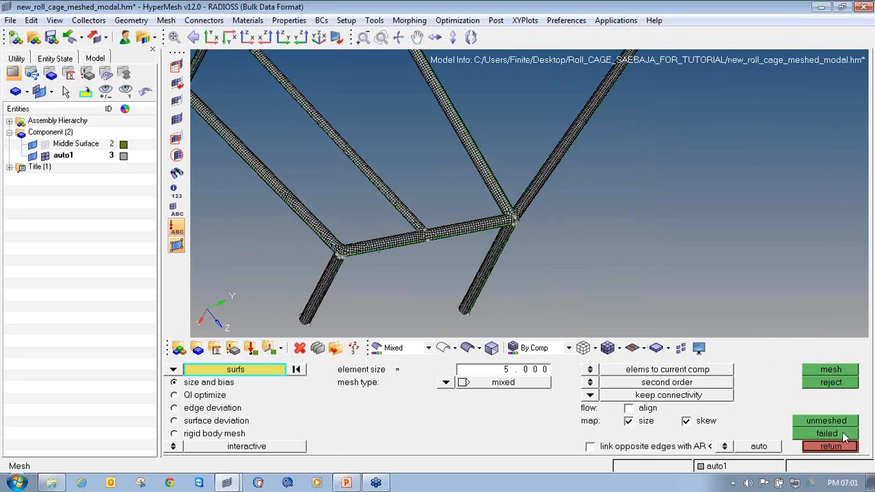
pyautogui.click(823, 422)
pyautogui.click(823, 423)
pyautogui.click(828, 448)
# - Hide the geometry of the Middle Surface component and look over the whole meshed roll cage
pyautogui.keyDown('ctrl'); pyautogui.moveTo(413, 239); pyautogui.dragTo(545, 226); pyautogui.keyUp('ctrl')
pyautogui.keyDown('ctrl'); pyautogui.moveTo(409, 181); pyautogui.dragTo(449, 250); pyautogui.keyUp('ctrl')
pyautogui.keyDown('ctrl'); pyautogui.moveTo(430, 190); pyautogui.dragTo(628, 227, button='right'); pyautogui.keyUp('ctrl')
pyautogui.keyDown('ctrl'); pyautogui.scroll(-5, 576, 155); pyautogui.keyUp('ctrl')
pyautogui.click(32, 145)
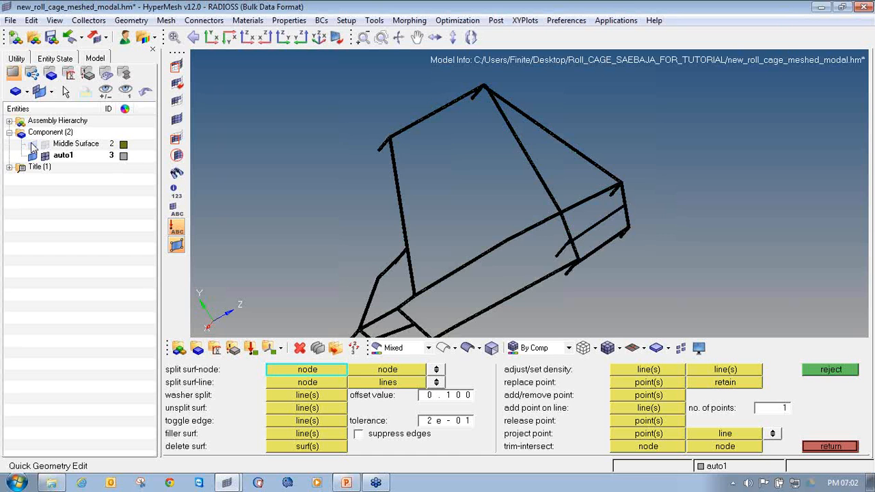
pyautogui.keyDown('ctrl'); pyautogui.moveTo(697, 182); pyautogui.dragTo(725, 161); pyautogui.keyUp('ctrl')
pyautogui.keyDown('ctrl'); pyautogui.scroll(-5, 662, 220); pyautogui.keyUp('ctrl')
pyautogui.keyDown('ctrl'); pyautogui.moveTo(661, 221); pyautogui.dragTo(609, 260, button='right'); pyautogui.keyUp('ctrl')
pyautogui.keyDown('ctrl'); pyautogui.scroll(4, 582, 229); pyautogui.keyUp('ctrl')
pyautogui.keyDown('ctrl'); pyautogui.scroll(-2, 582, 229); pyautogui.keyUp('ctrl')
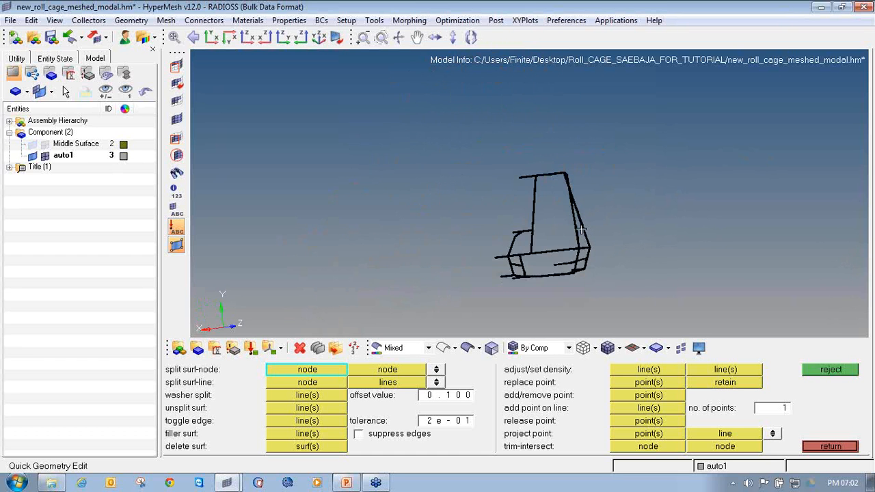
pyautogui.keyDown('ctrl'); pyautogui.scroll(4, 581, 229); pyautogui.keyUp('ctrl')
pyautogui.keyDown('ctrl'); pyautogui.scroll(-4, 581, 229); pyautogui.keyUp('ctrl')
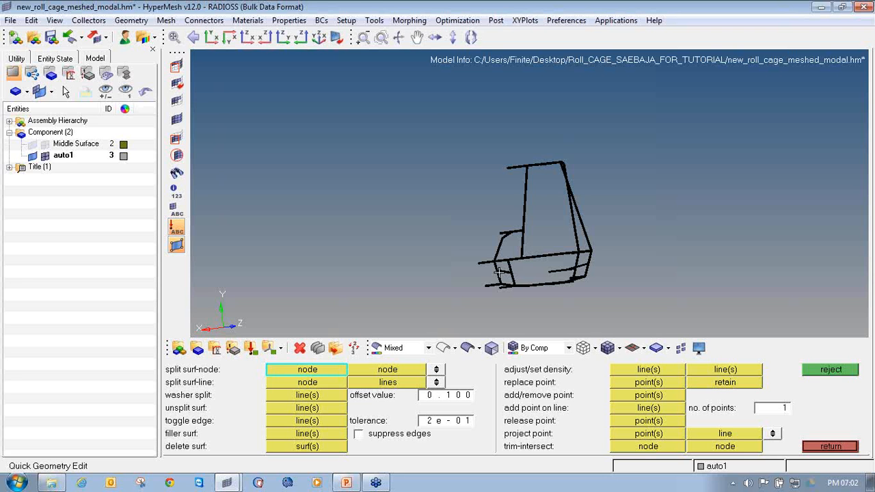
# - Check the 2-D elements for warpage above 5.000 and save the failed elements to the user mark
pyautogui.click(830, 447)
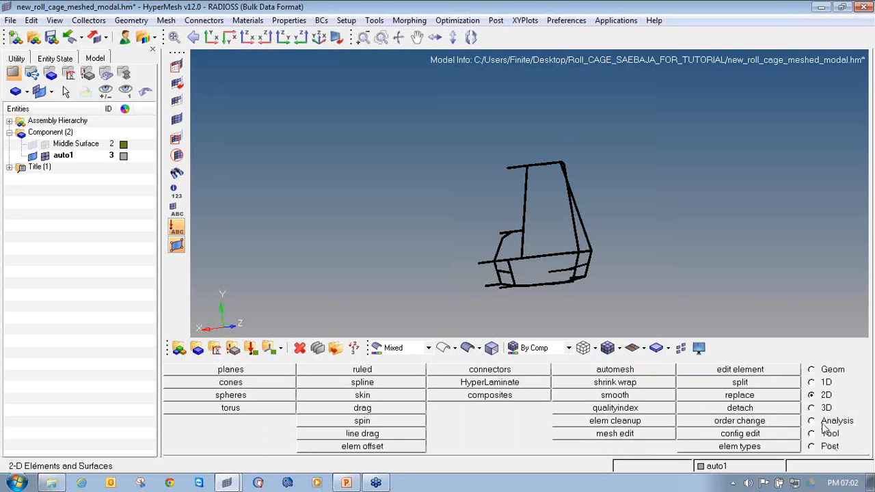
pyautogui.click(814, 434)
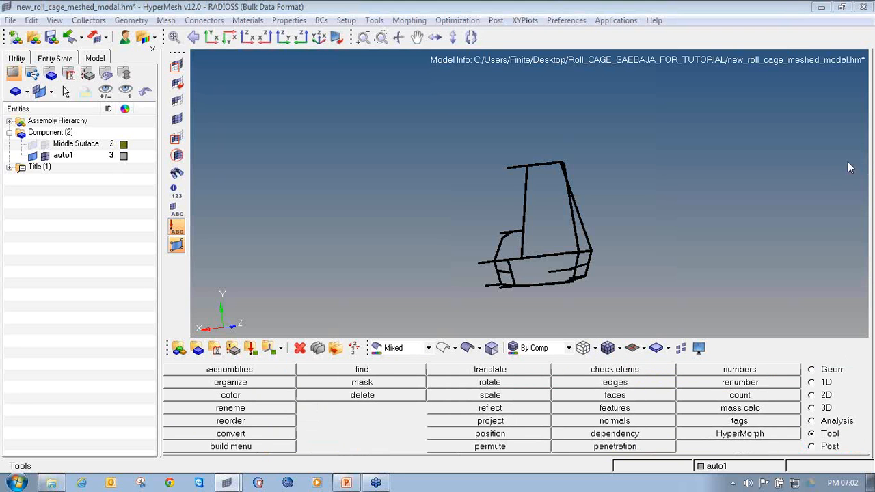
pyautogui.moveTo(837, 424)
pyautogui.mouseDown()
pyautogui.moveTo(810, 429)
pyautogui.moveTo(835, 439)
pyautogui.moveTo(835, 419)
pyautogui.mouseUp()
pyautogui.moveTo(602, 357)
pyautogui.mouseDown()
pyautogui.moveTo(552, 363)
pyautogui.moveTo(606, 371)
pyautogui.moveTo(667, 357)
pyautogui.moveTo(585, 356)
pyautogui.mouseUp()
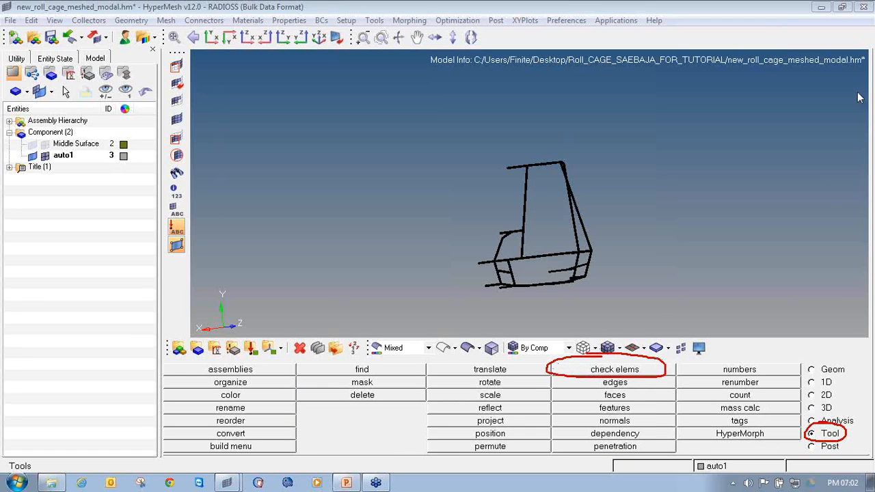
pyautogui.click(587, 370)
pyautogui.click(176, 383)
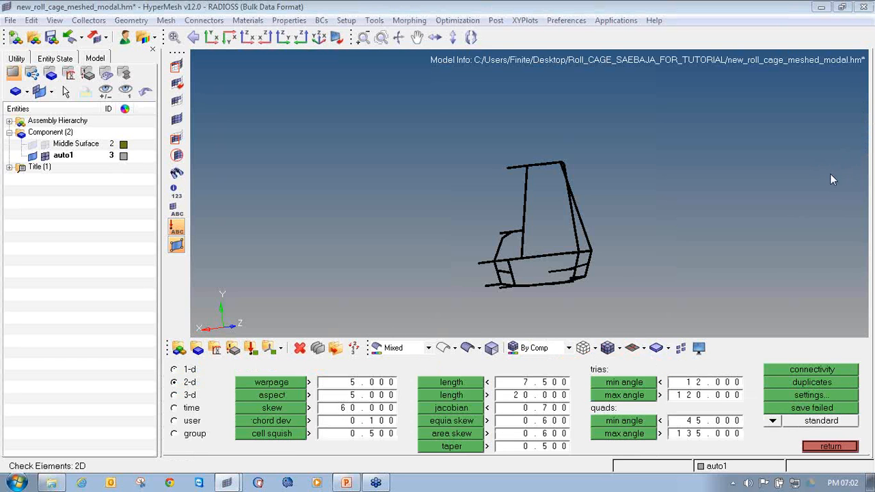
pyautogui.moveTo(190, 365)
pyautogui.mouseDown()
pyautogui.moveTo(199, 389)
pyautogui.moveTo(190, 368)
pyautogui.mouseUp()
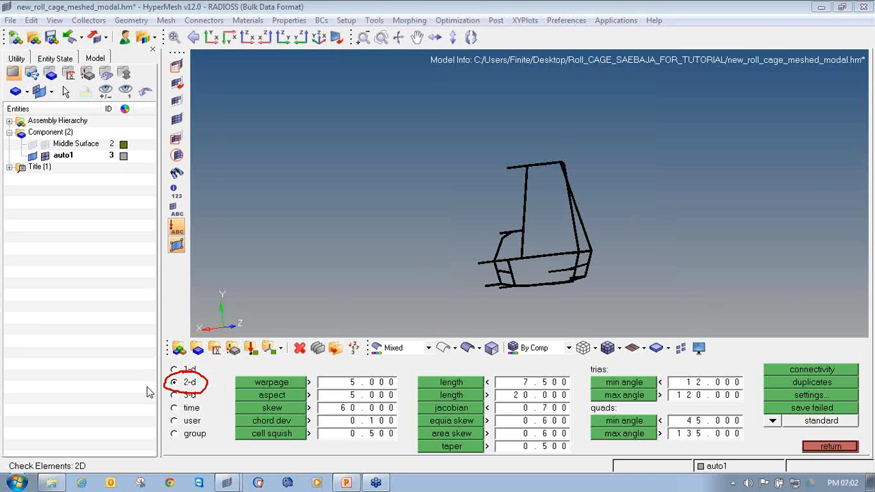
pyautogui.click(261, 387)
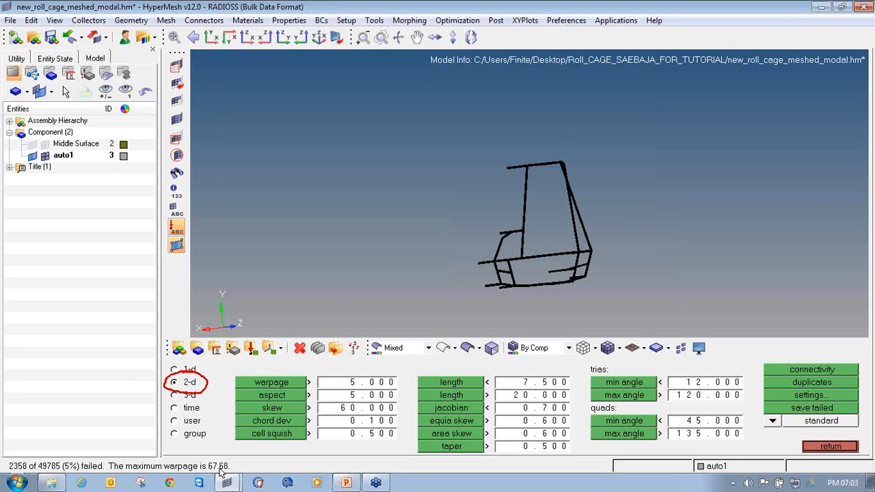
pyautogui.click(291, 385)
pyautogui.click(784, 410)
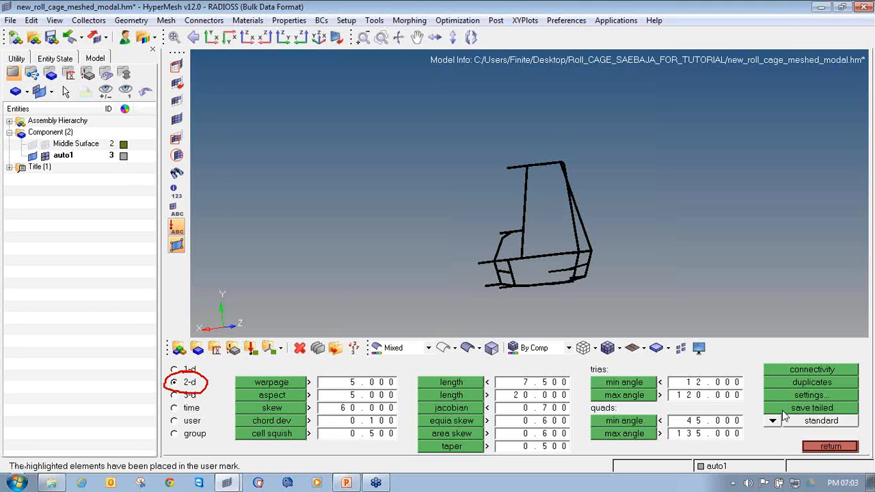
# - Isolate the failed warpage elements by retrieving the saved set, reversing the selection and masking all other elements
pyautogui.click(178, 65)
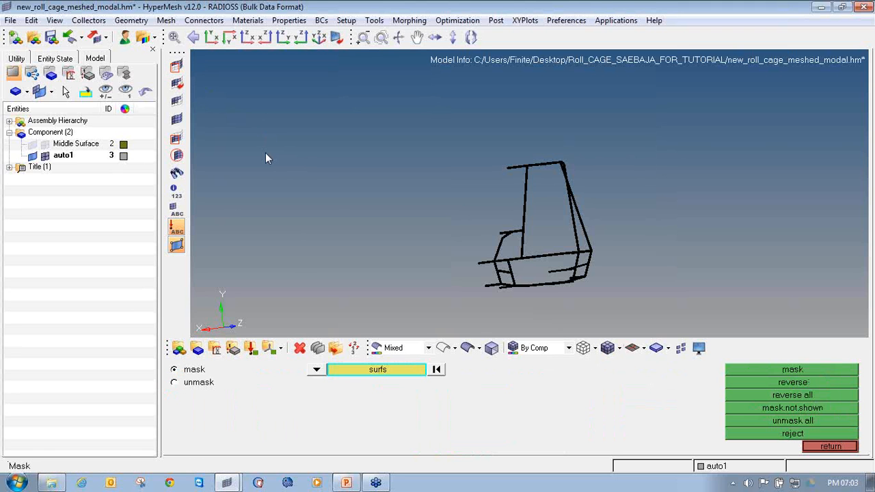
pyautogui.click(317, 370)
pyautogui.click(293, 388)
pyautogui.click(378, 371)
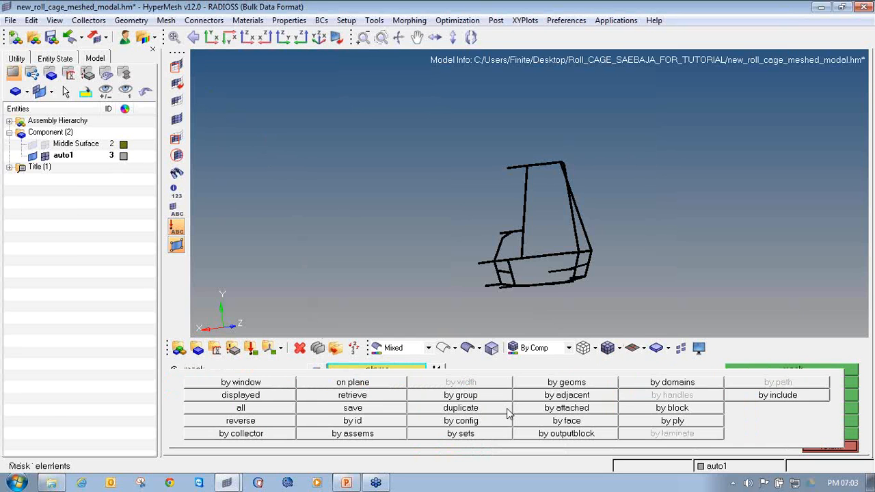
pyautogui.click(353, 395)
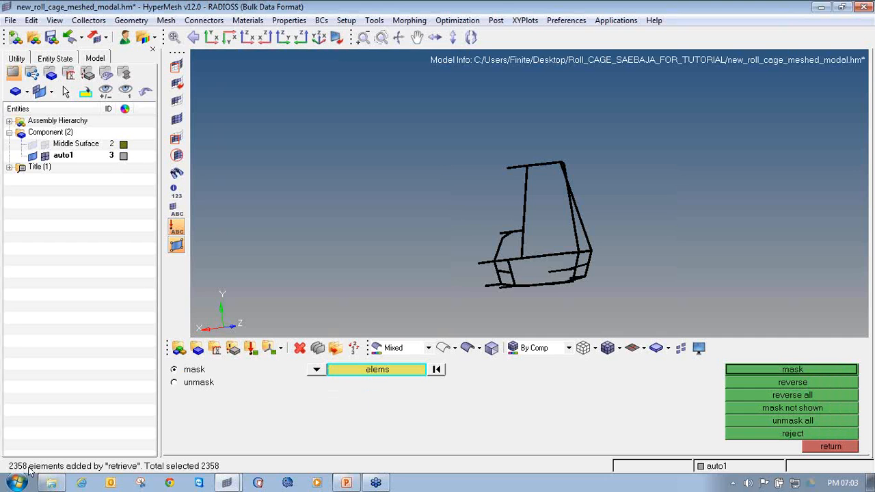
pyautogui.click(391, 373)
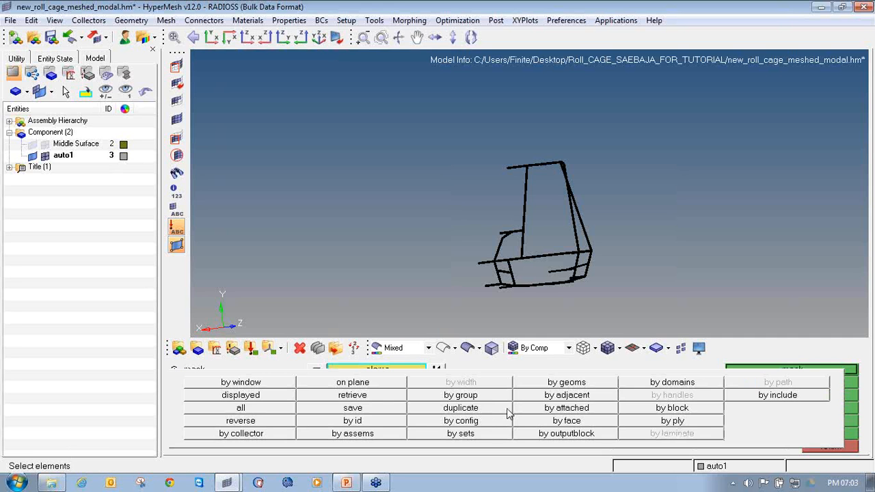
pyautogui.click(258, 421)
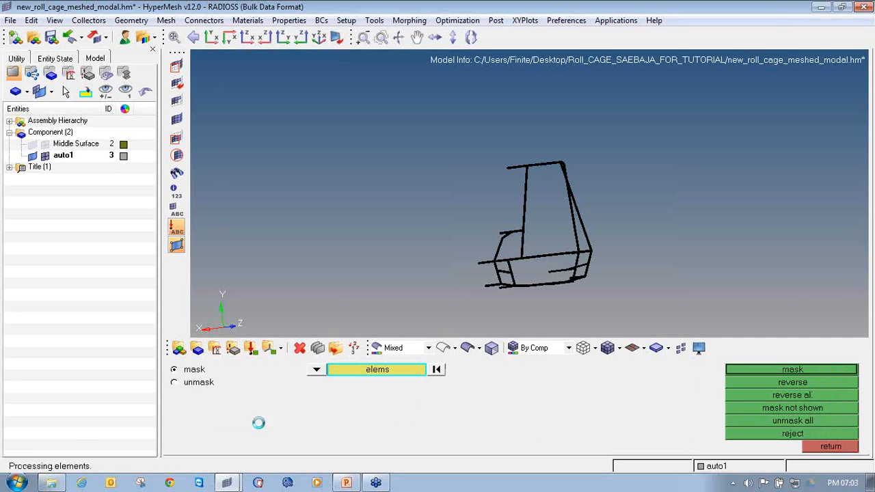
pyautogui.click(751, 371)
pyautogui.keyDown('ctrl'); pyautogui.moveTo(479, 291); pyautogui.dragTo(646, 270); pyautogui.keyUp('ctrl')
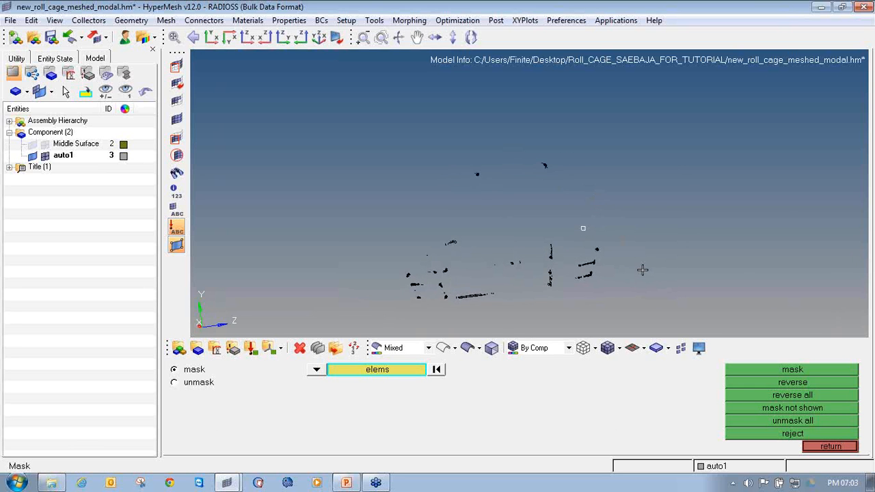
pyautogui.scroll(-2, 643, 270)
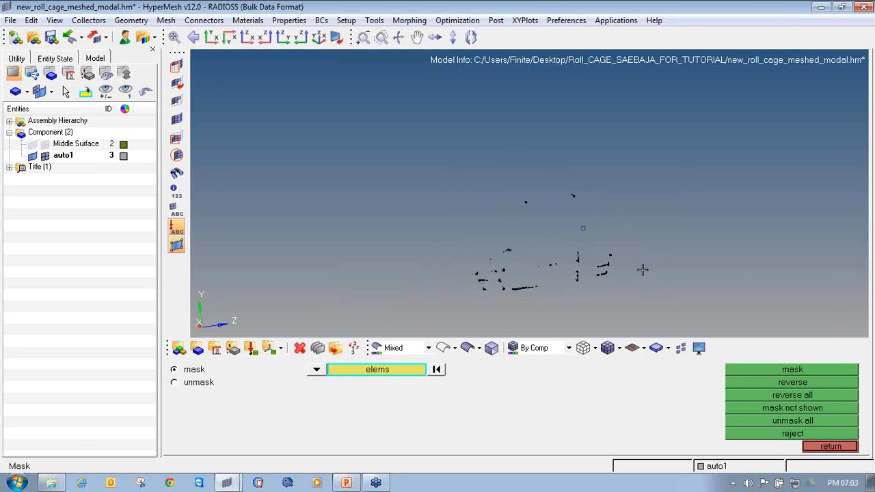
pyautogui.click(825, 449)
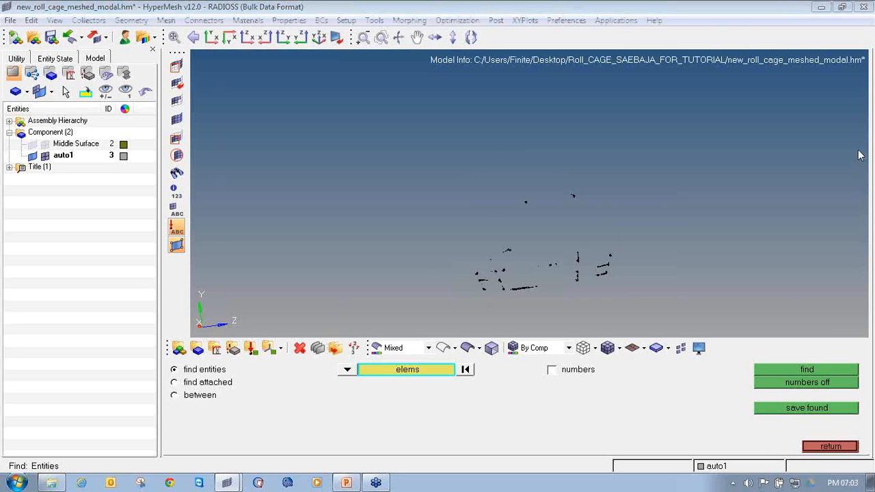
# - Find the elements attached to all the displayed failed elements so their neighbours are shown with them
pyautogui.moveTo(198, 387)
pyautogui.mouseDown()
pyautogui.moveTo(182, 375)
pyautogui.moveTo(166, 381)
pyautogui.moveTo(245, 371)
pyautogui.moveTo(226, 374)
pyautogui.mouseUp()
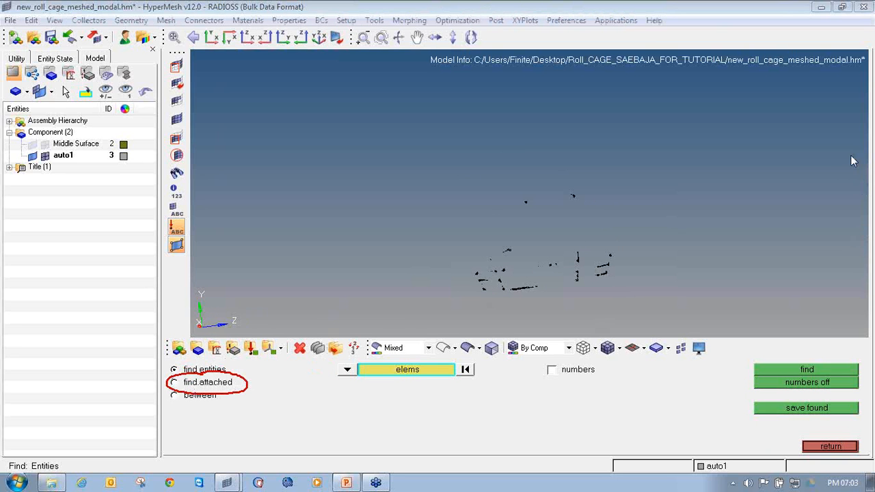
pyautogui.click(176, 383)
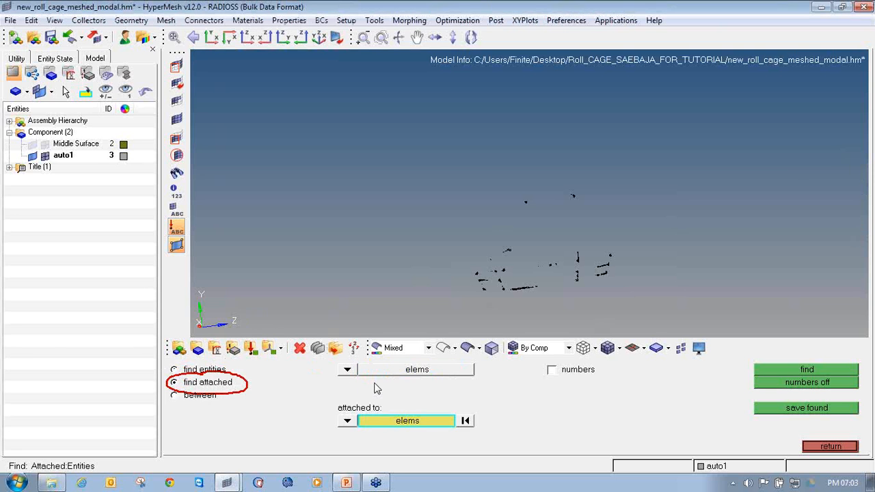
pyautogui.click(349, 370)
pyautogui.click(289, 384)
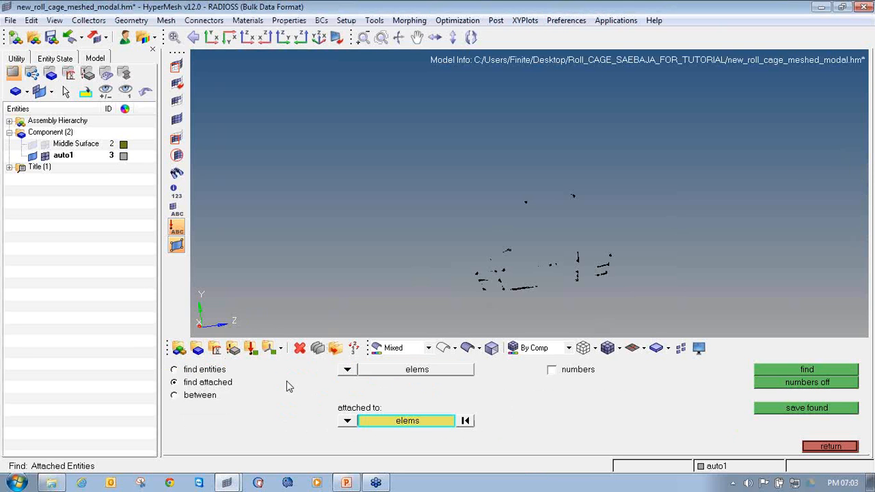
pyautogui.click(349, 420)
pyautogui.click(271, 396)
pyautogui.keyDown('shift'); pyautogui.moveTo(689, 308); pyautogui.dragTo(358, 153); pyautogui.keyUp('shift')
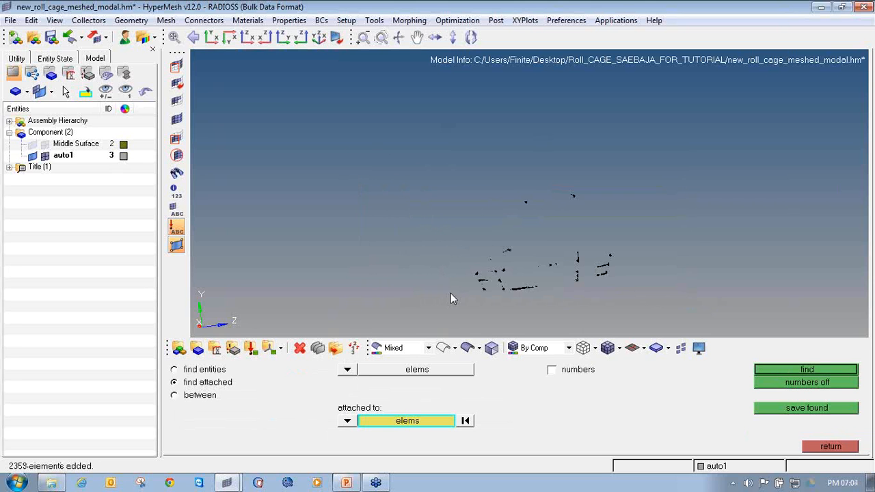
pyautogui.click(791, 373)
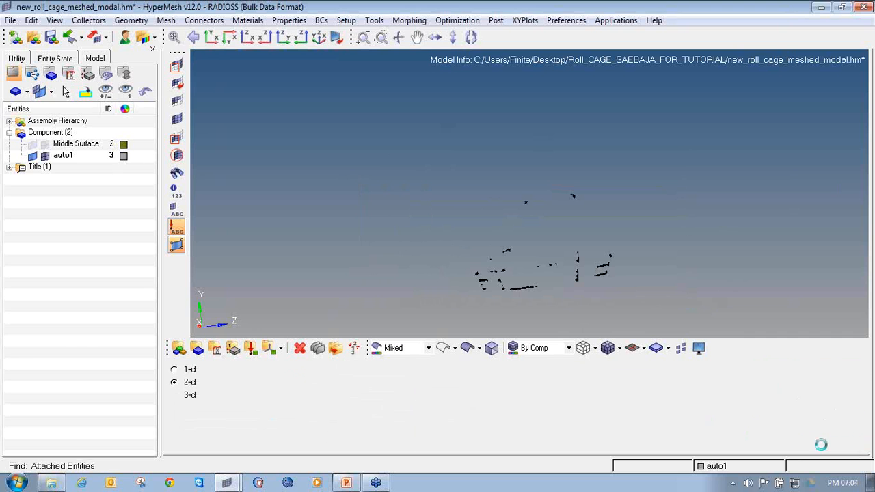
pyautogui.click(825, 448)
pyautogui.click(825, 448)
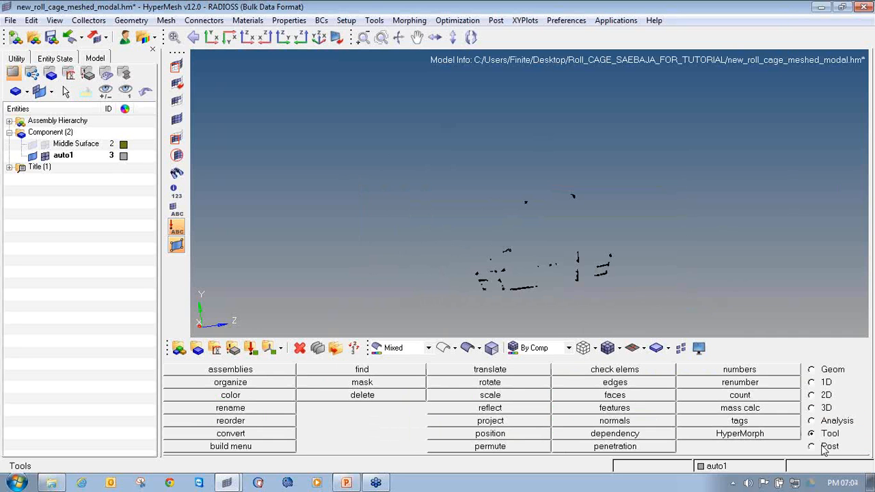
# - Remesh all displayed elements with size 5.000 second-order R-trias, assigned to the original component and keeping connectivity
pyautogui.click(812, 395)
pyautogui.click(633, 371)
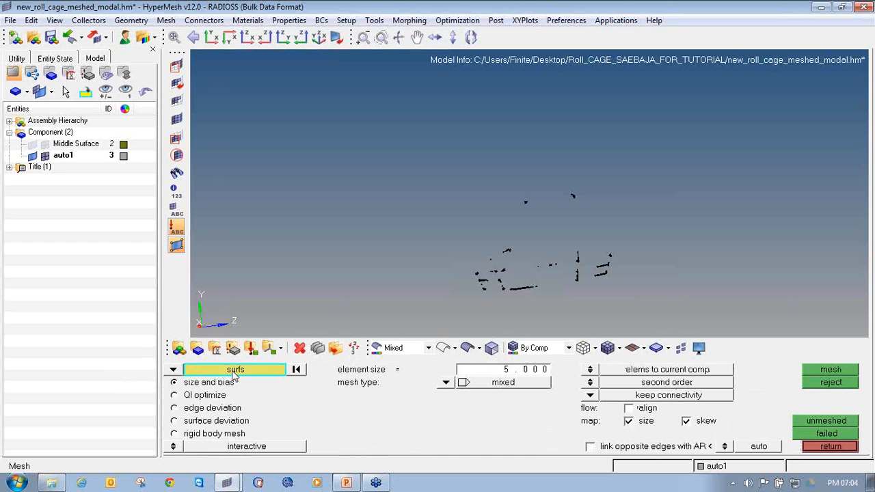
pyautogui.click(174, 370)
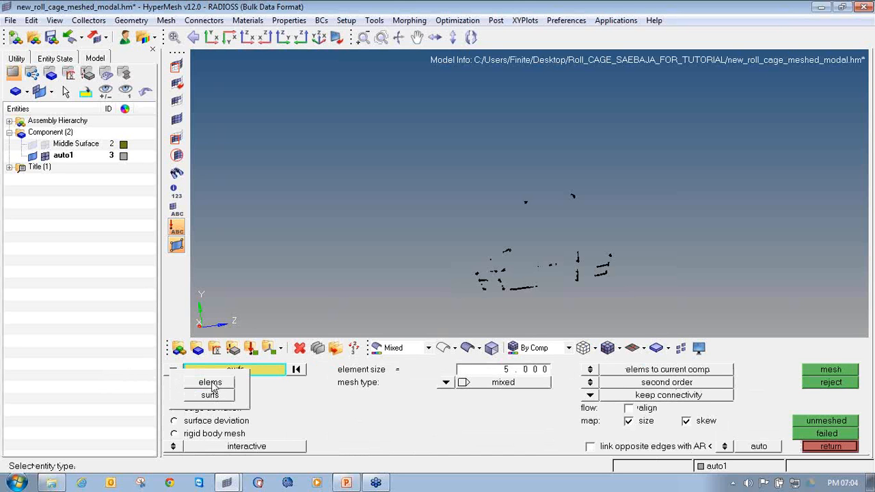
pyautogui.click(210, 384)
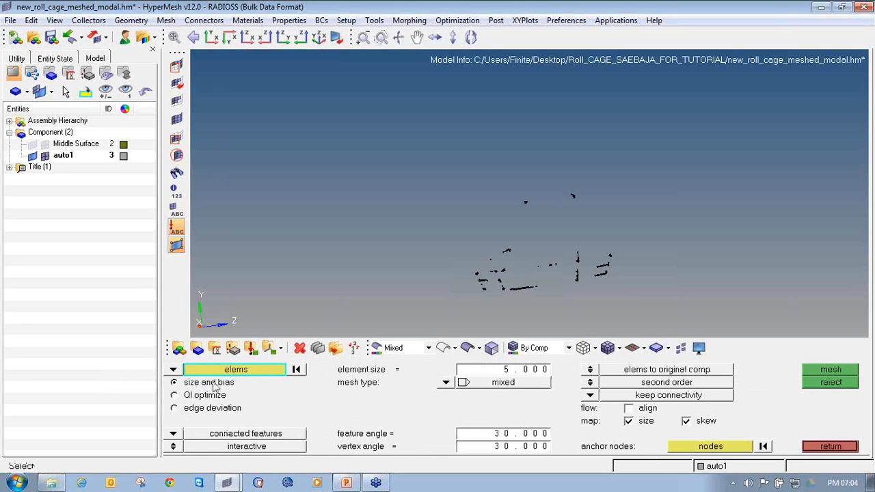
pyautogui.click(446, 383)
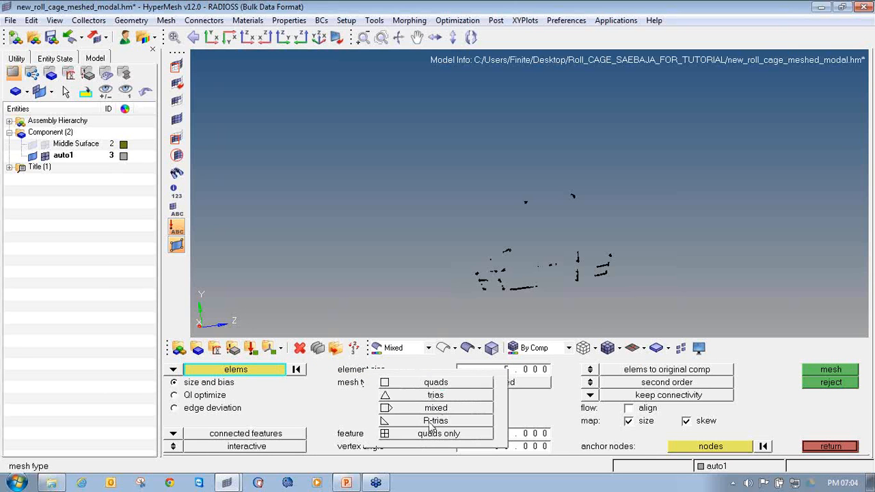
pyautogui.click(434, 421)
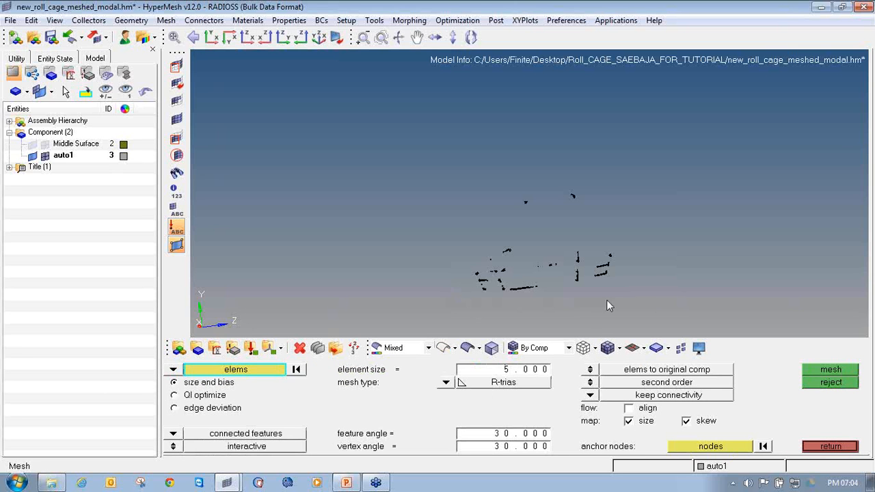
pyautogui.moveTo(662, 315)
pyautogui.keyDown('shift'); pyautogui.mouseDown()
pyautogui.moveTo(502, 265)
pyautogui.moveTo(412, 150)
pyautogui.mouseUp(); pyautogui.keyUp('shift')
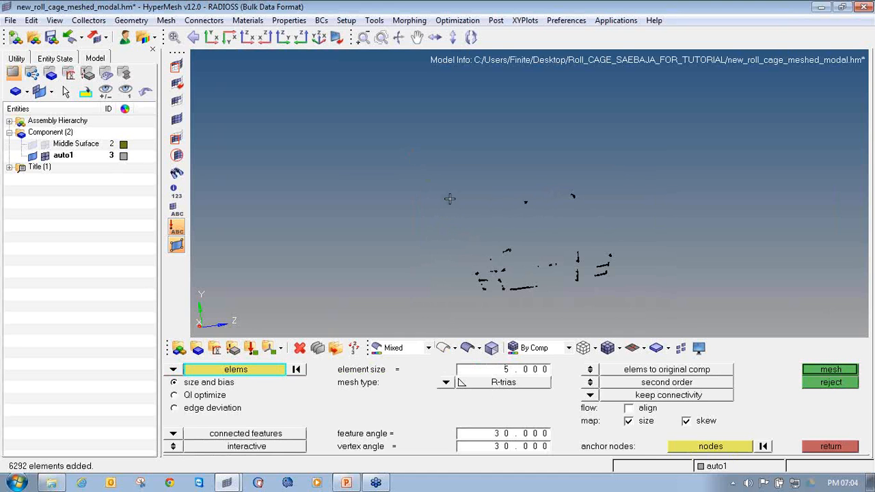
pyautogui.click(831, 369)
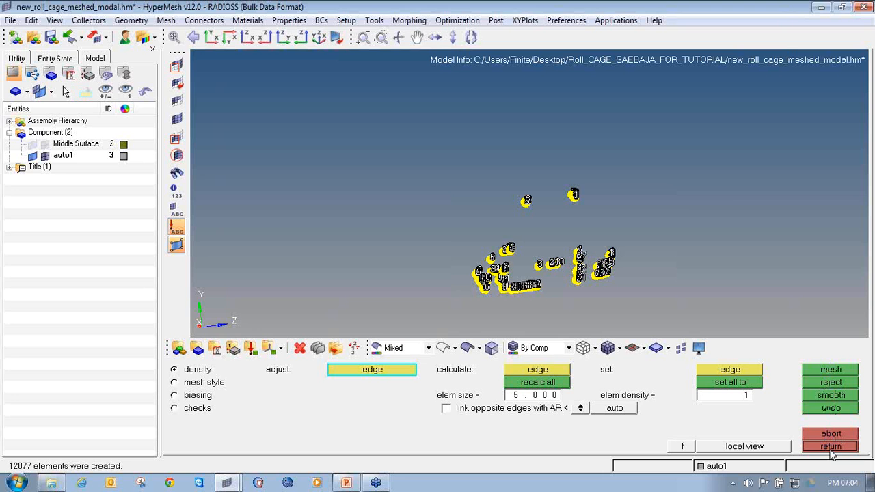
pyautogui.click(831, 447)
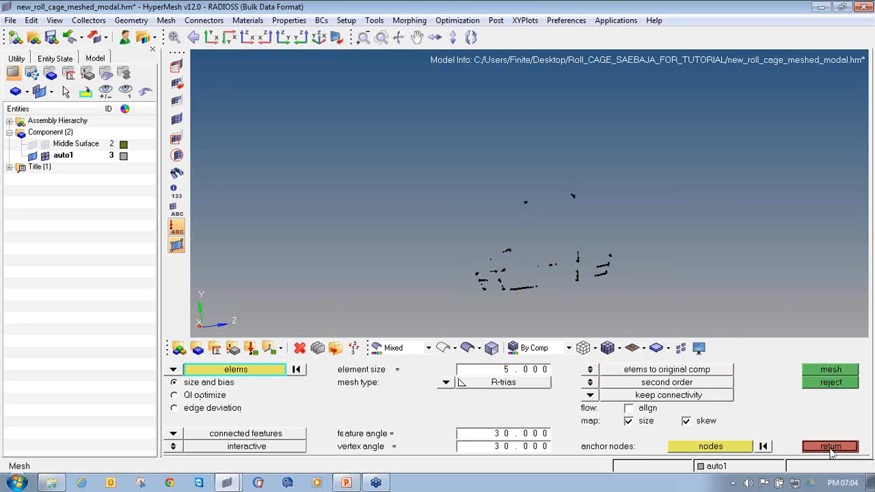
pyautogui.click(832, 448)
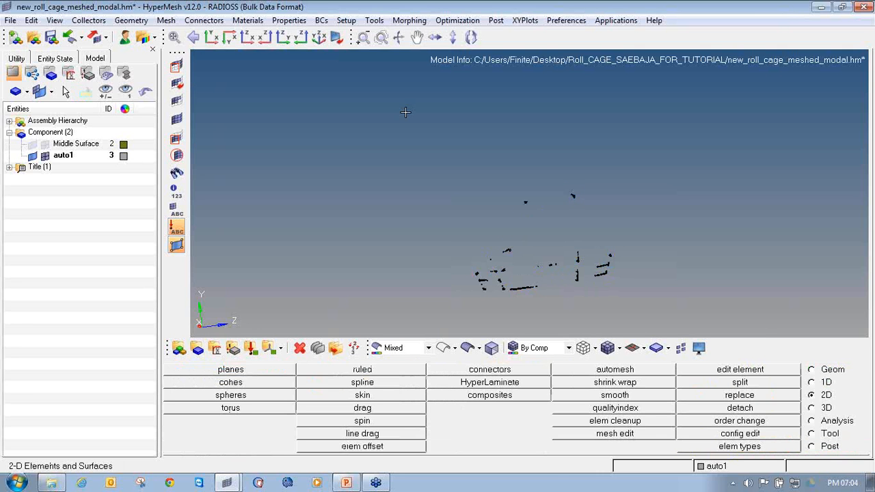
# - Unmask all elements and check the 2-D elements for warpage above 5.000 and aspect ratio above 5.000
pyautogui.click(177, 121)
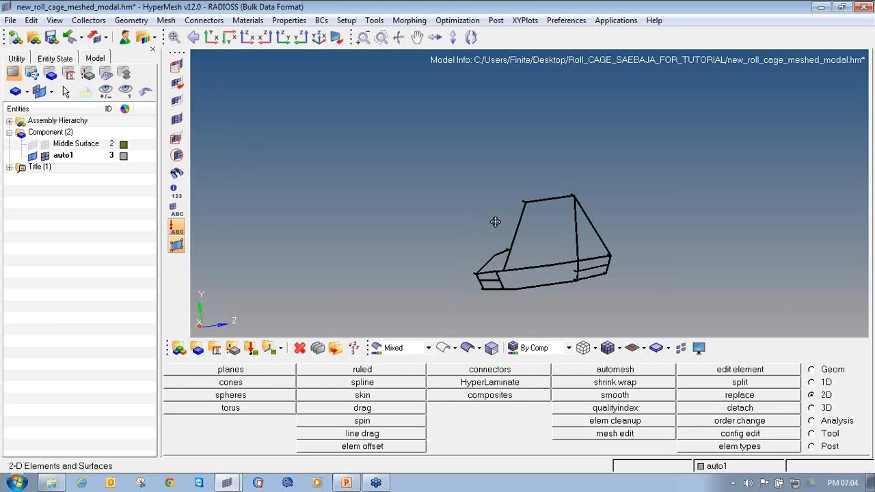
pyautogui.keyDown('ctrl'); pyautogui.moveTo(497, 221); pyautogui.dragTo(553, 223); pyautogui.keyUp('ctrl')
pyautogui.click(826, 435)
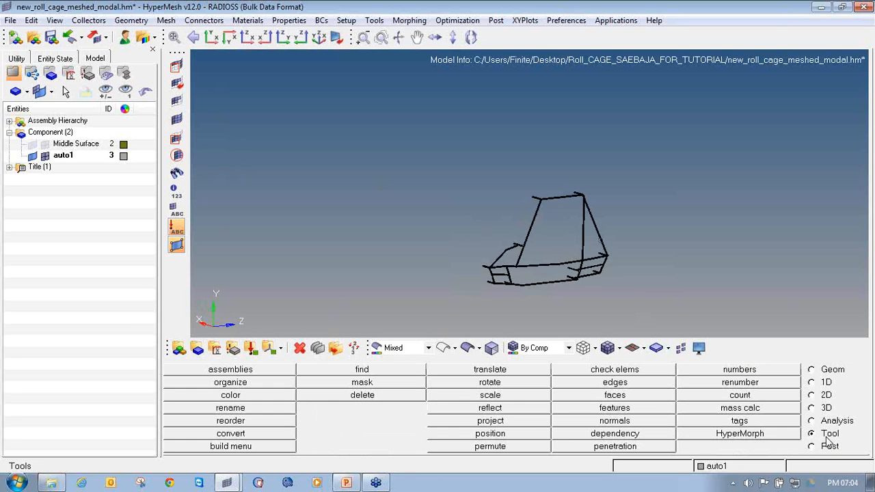
pyautogui.click(624, 371)
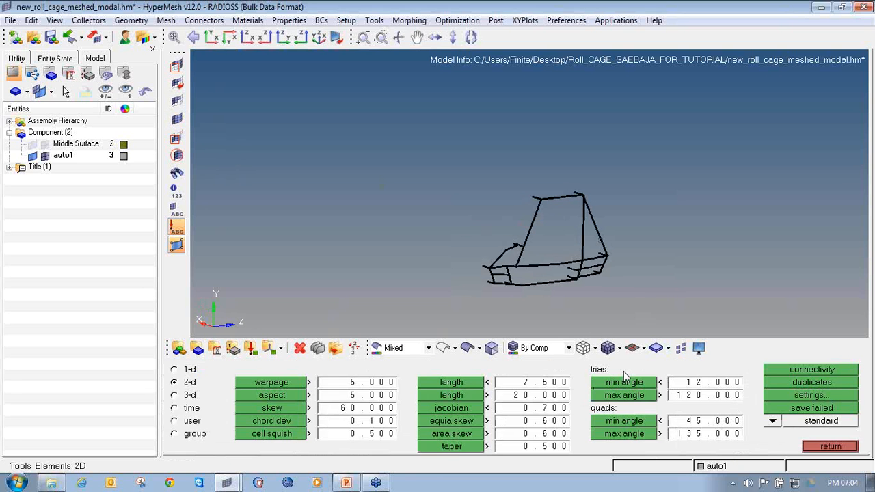
pyautogui.click(274, 383)
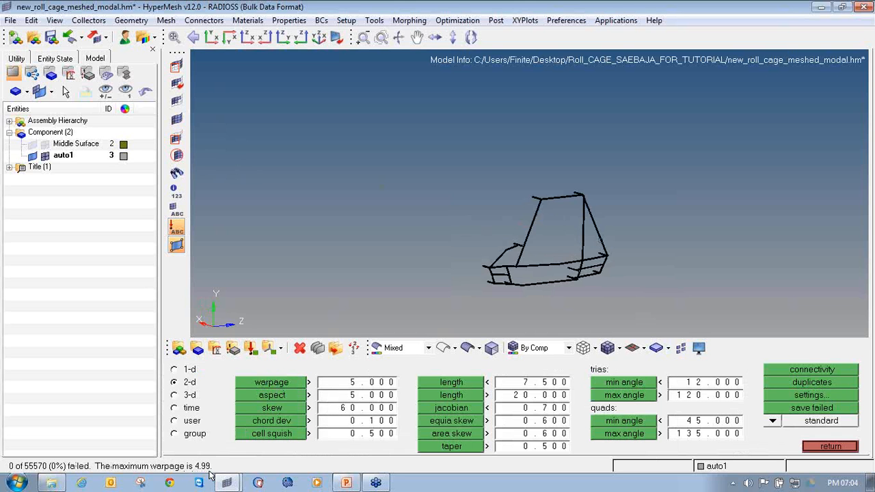
pyautogui.click(274, 395)
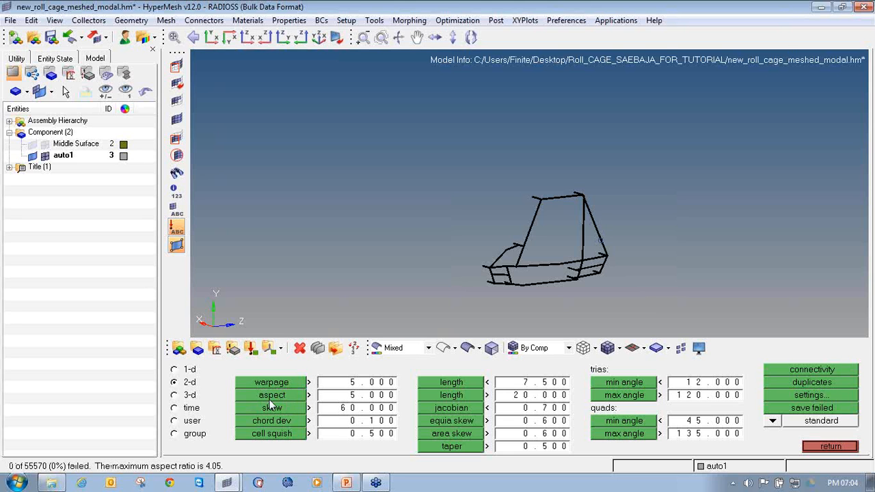
# - Check the 2-D elements' jacobian, lower the limit to 0.400, recheck, and save the failed elements to the user mark
pyautogui.click(460, 409)
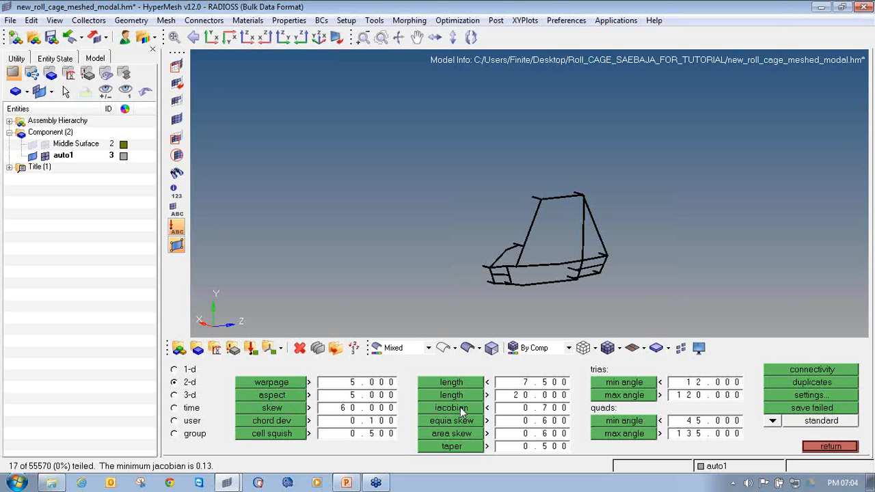
pyautogui.click(555, 408)
pyautogui.press('BackSpace')
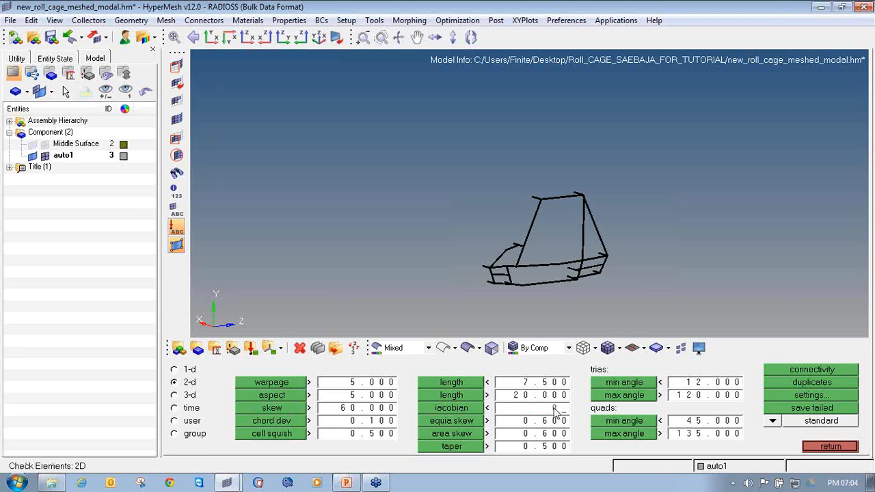
pyautogui.write('0.400')
pyautogui.click(469, 409)
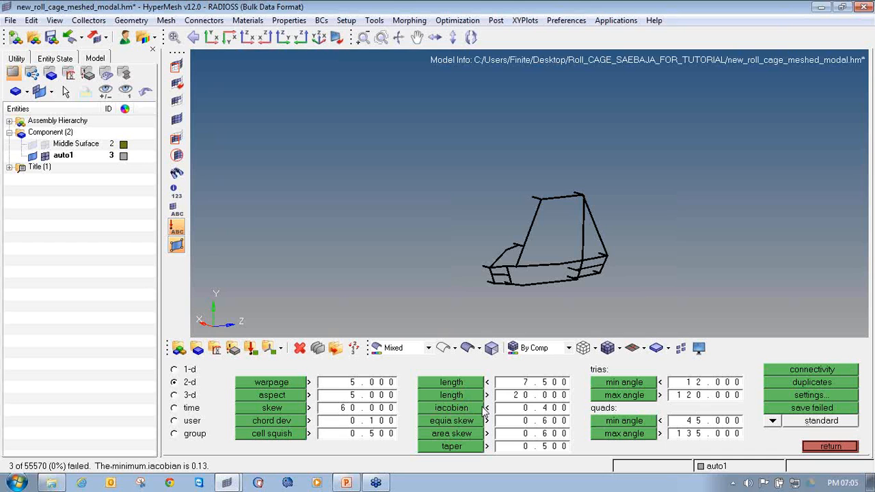
pyautogui.click(794, 409)
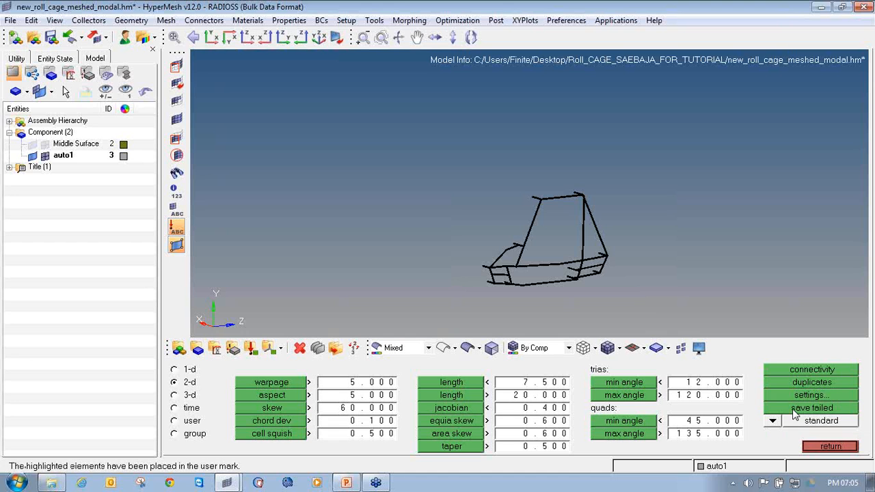
# - Isolate the failed jacobian elements by retrieving the saved set, reversing the selection and masking all other elements
pyautogui.click(177, 65)
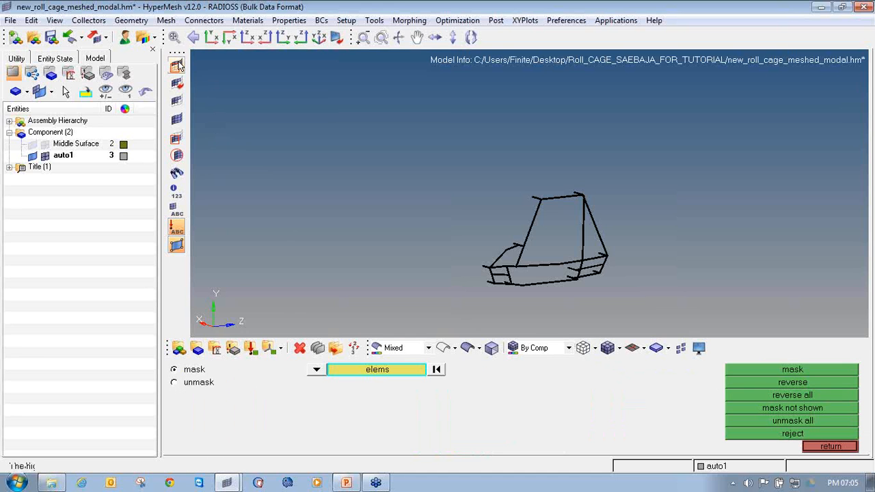
pyautogui.click(380, 370)
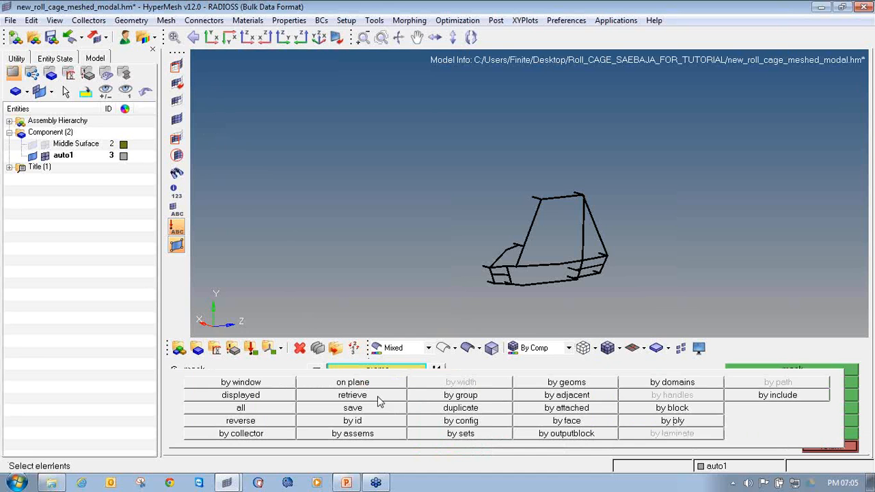
pyautogui.click(377, 396)
pyautogui.click(376, 370)
pyautogui.click(256, 420)
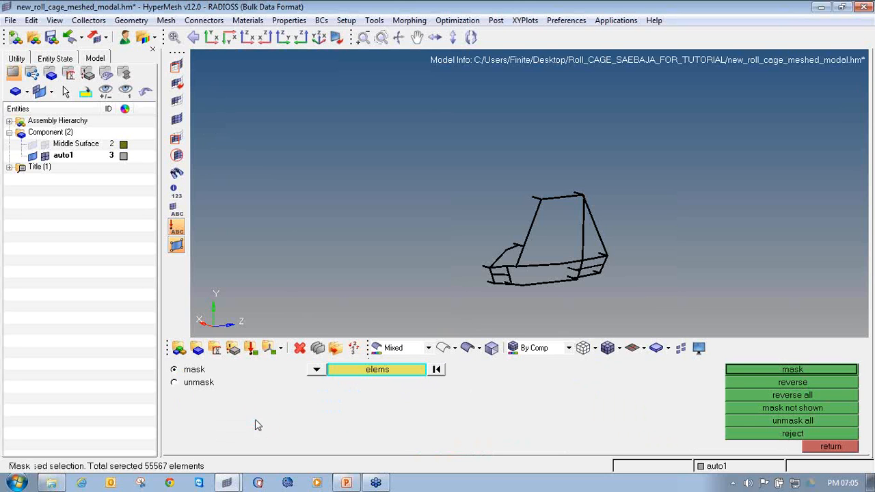
pyautogui.click(746, 370)
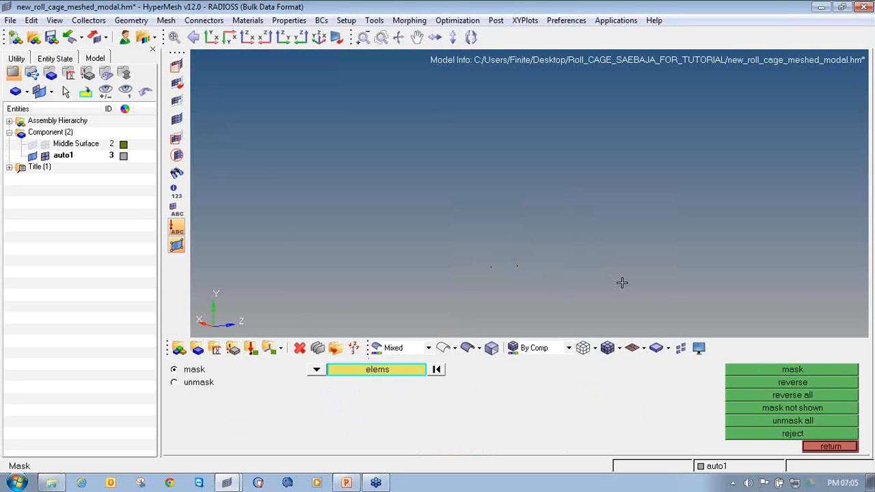
# - Find the elements attached to all the displayed failed jacobian elements
pyautogui.hotkey('shift', 'F5')
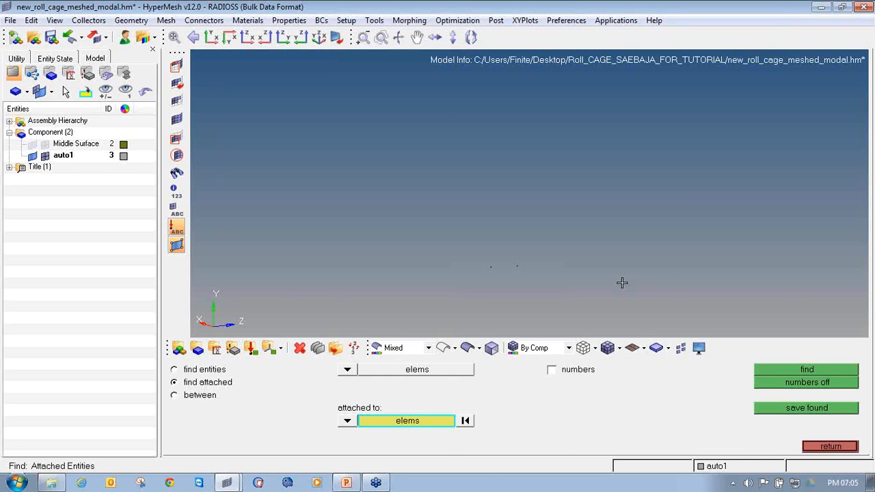
pyautogui.keyDown('shift'); pyautogui.moveTo(735, 316); pyautogui.dragTo(310, 106); pyautogui.keyUp('shift')
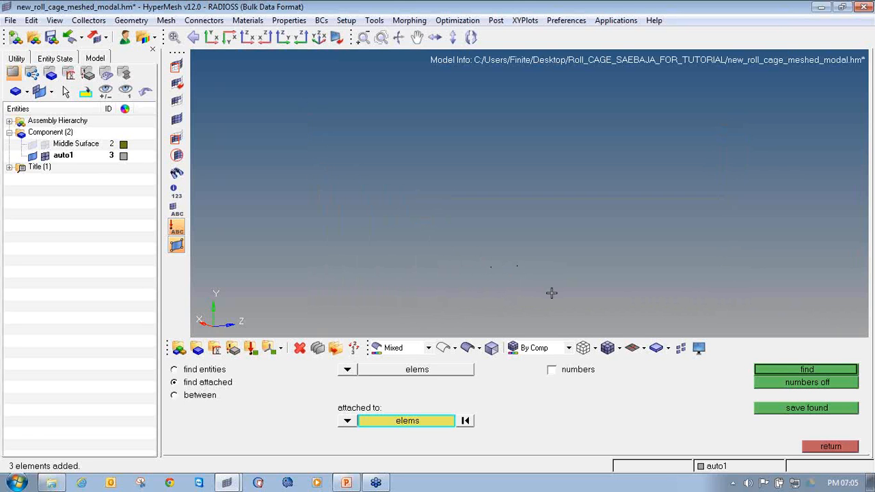
pyautogui.click(765, 375)
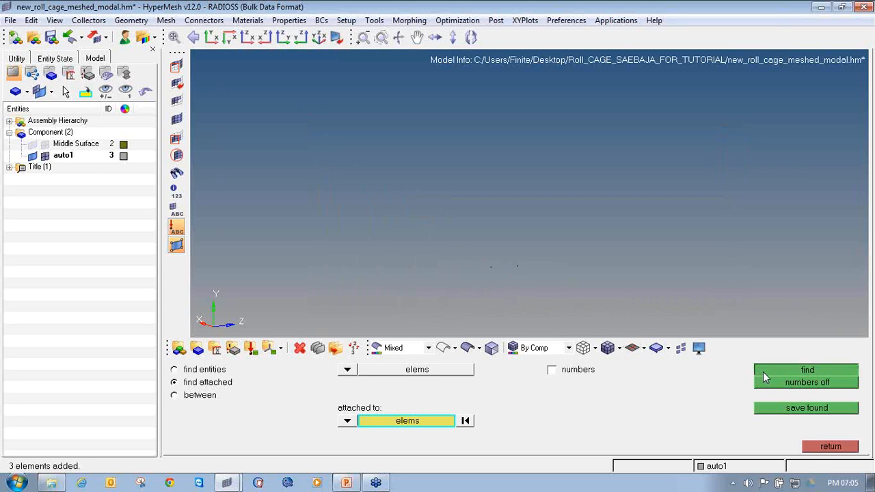
pyautogui.click(814, 444)
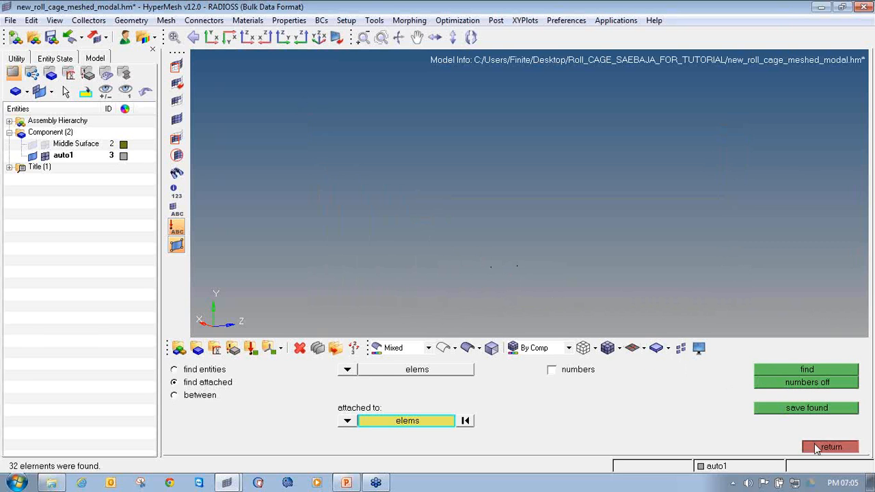
pyautogui.click(814, 444)
# - Automesh all displayed elements with size 5.000 second-order R-trias, assigned to the original component and keeping connectivity
pyautogui.click(813, 396)
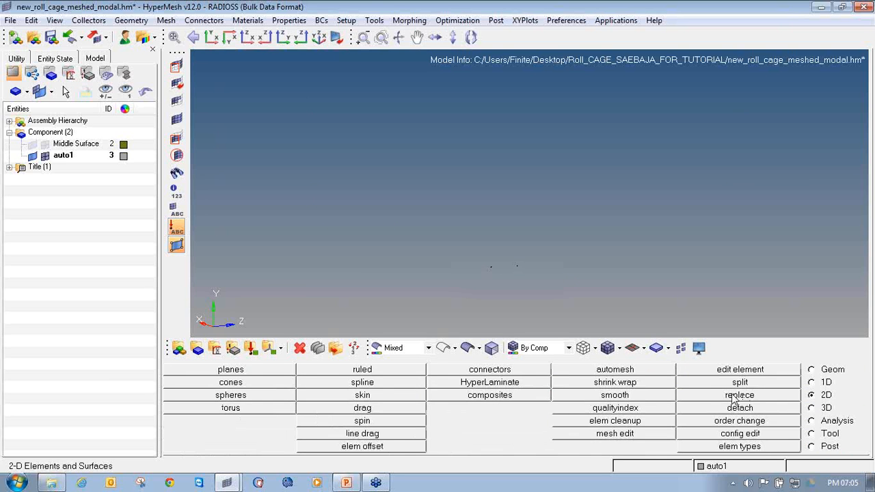
pyautogui.click(631, 371)
pyautogui.keyDown('shift'); pyautogui.moveTo(679, 322); pyautogui.dragTo(274, 153); pyautogui.keyUp('shift')
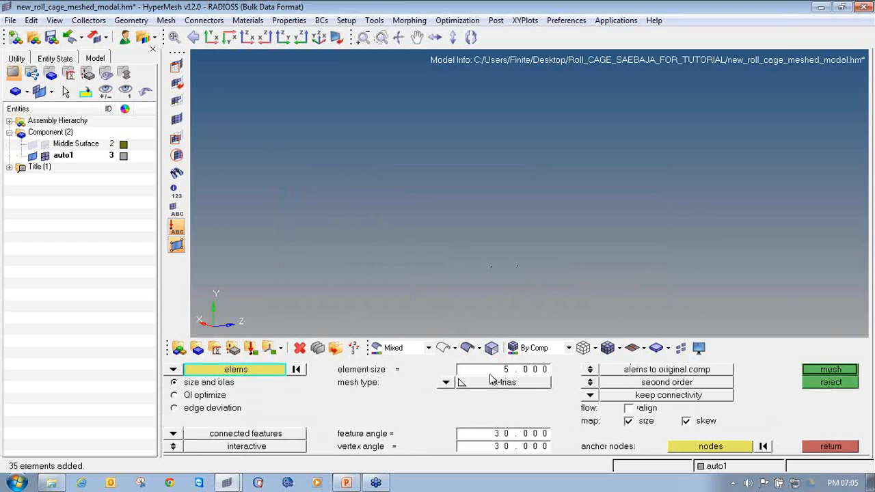
pyautogui.click(809, 371)
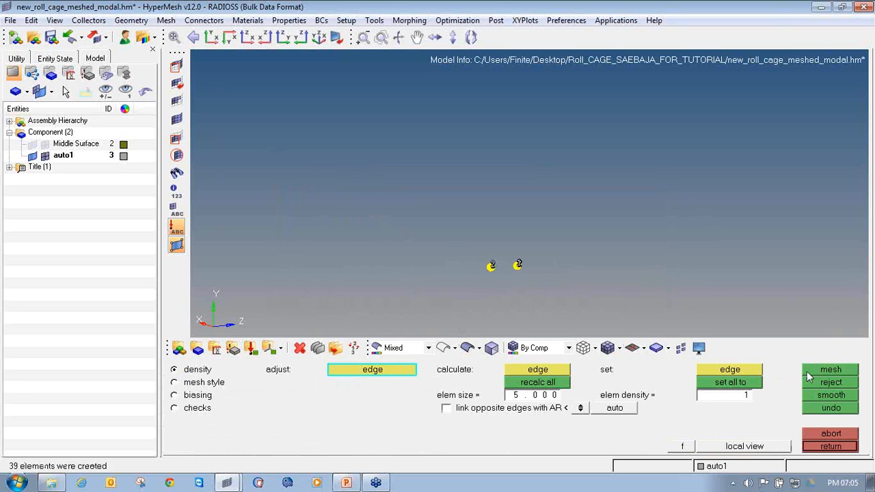
pyautogui.click(821, 448)
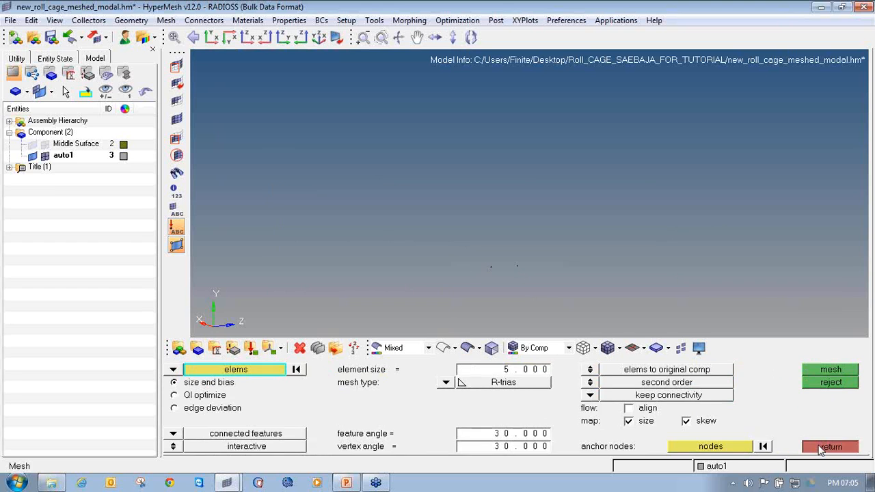
pyautogui.click(829, 448)
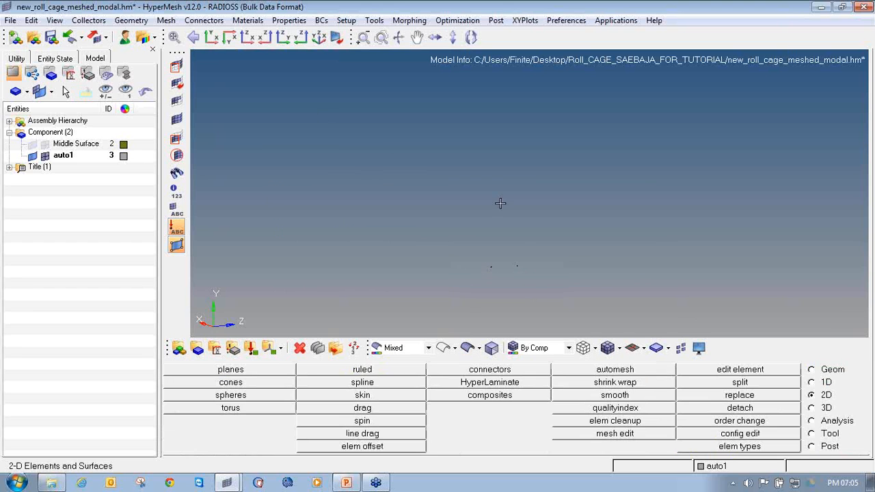
# - Unmask all elements, recheck the 2-D jacobian against 0.400 and save the failed elements to the user mark
pyautogui.click(178, 119)
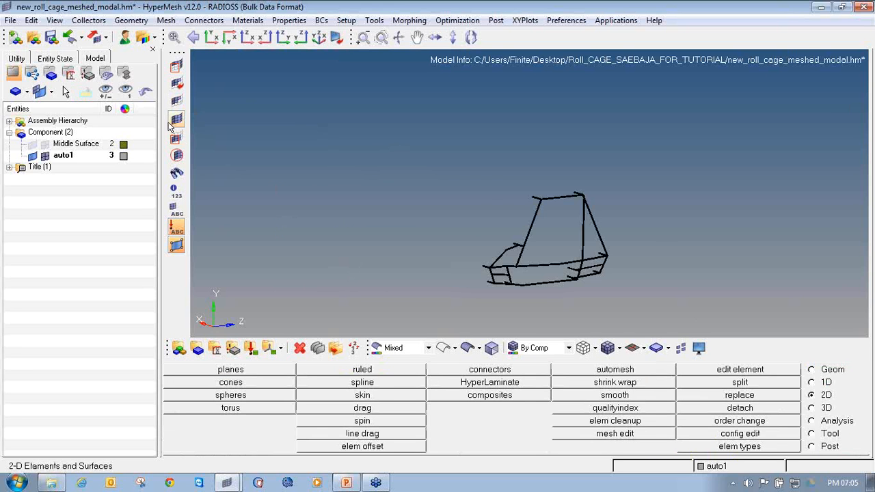
pyautogui.click(812, 434)
pyautogui.click(613, 375)
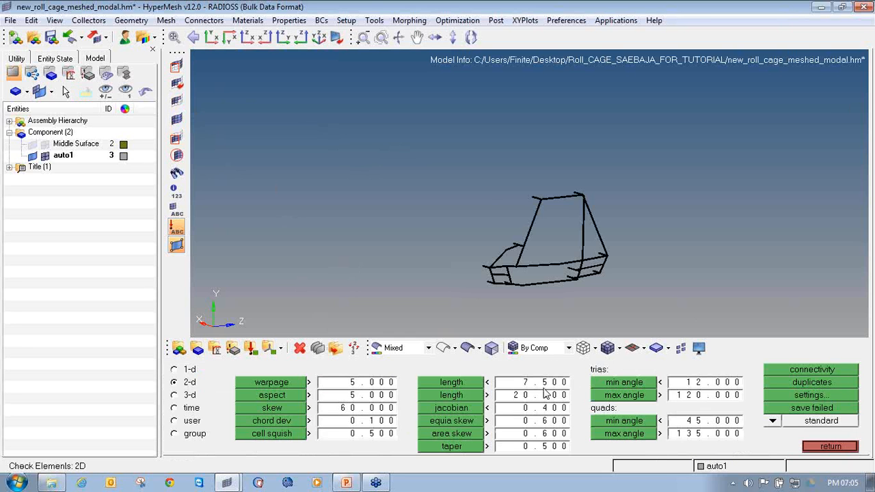
pyautogui.click(473, 410)
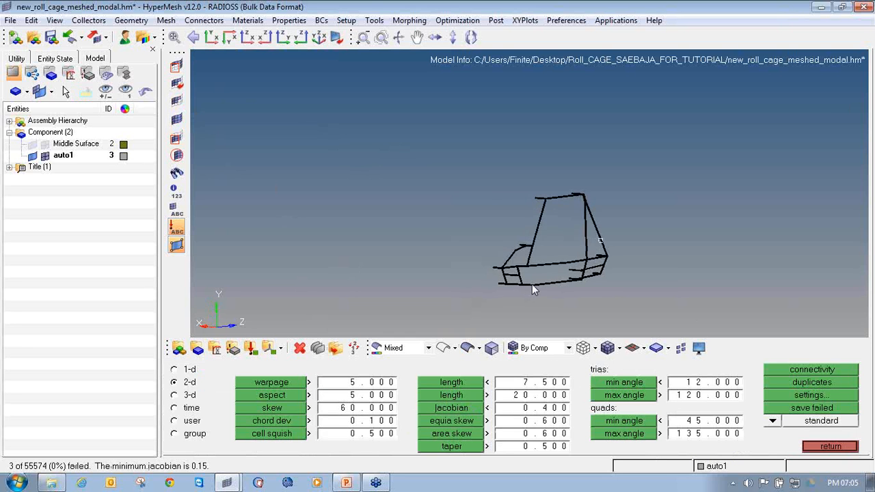
pyautogui.scroll(2, 502, 292)
pyautogui.keyDown('ctrl'); pyautogui.moveTo(501, 292); pyautogui.dragTo(430, 277, button='right'); pyautogui.keyUp('ctrl')
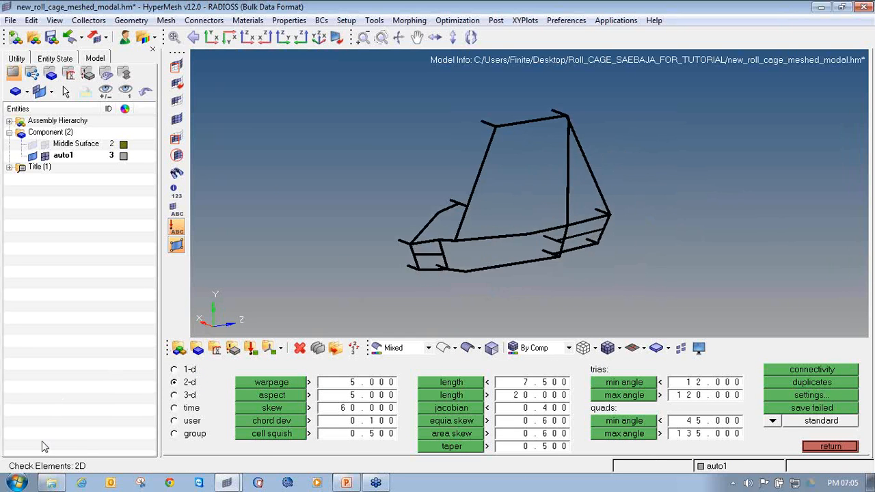
pyautogui.click(441, 408)
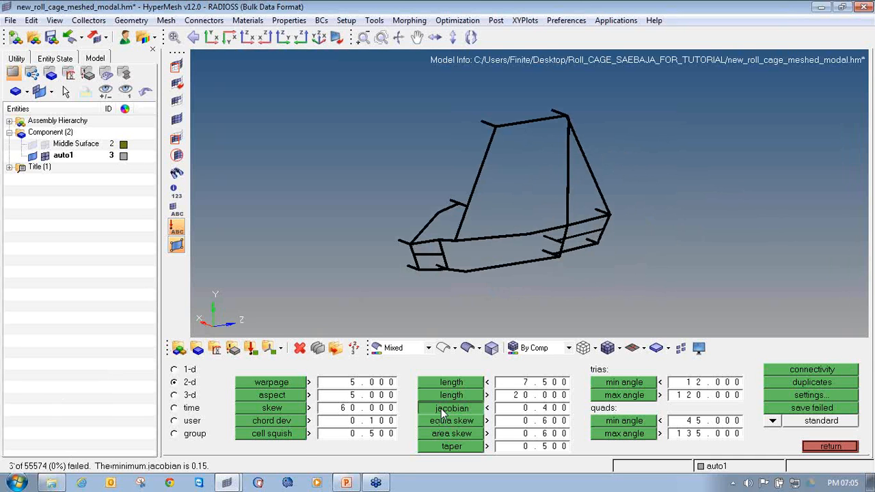
pyautogui.click(780, 409)
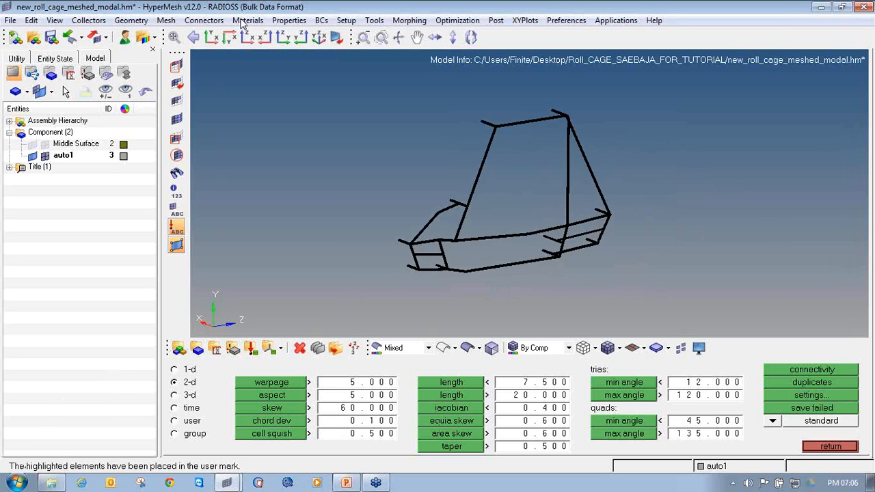
# - Retrieve the saved elements that fail the repeated jacobian check, reverse the selection and mask everything else
pyautogui.click(176, 64)
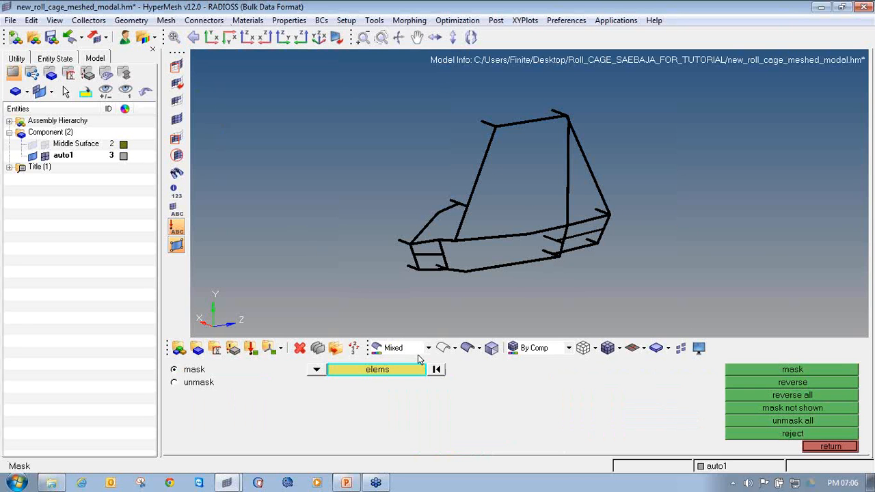
pyautogui.click(395, 372)
pyautogui.click(378, 395)
pyautogui.click(383, 375)
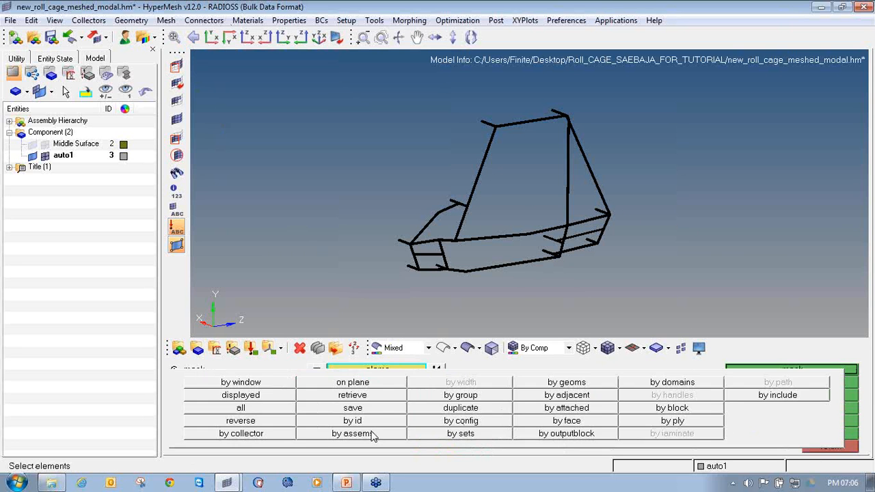
pyautogui.click(241, 419)
pyautogui.click(792, 372)
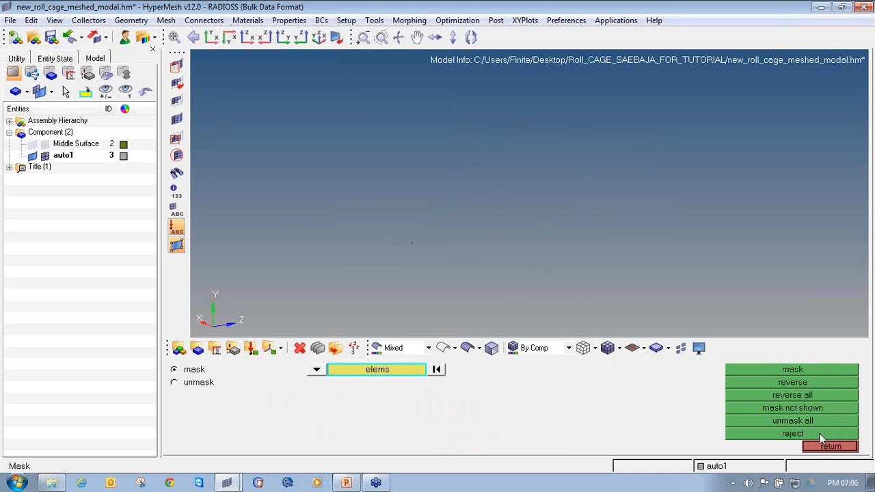
pyautogui.click(829, 446)
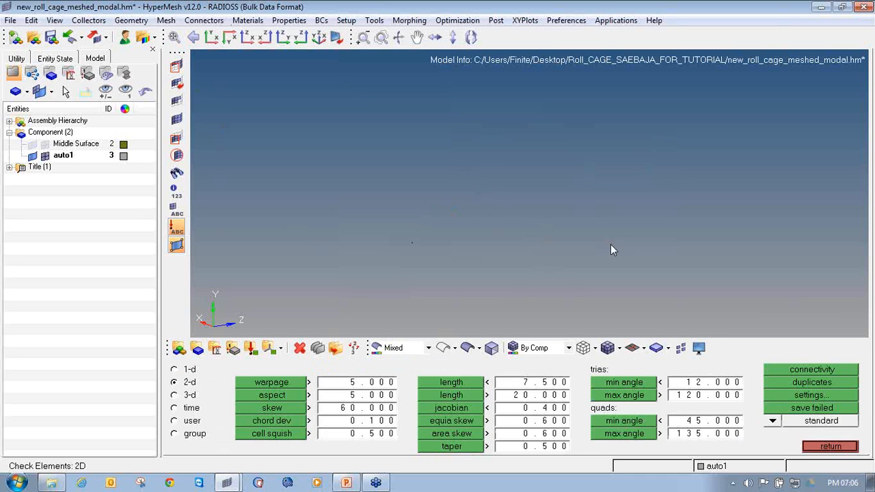
# - Add temporary nodes on all nodes of the isolated failed elements to mark their locations
pyautogui.hotkey('shift', 'F2')
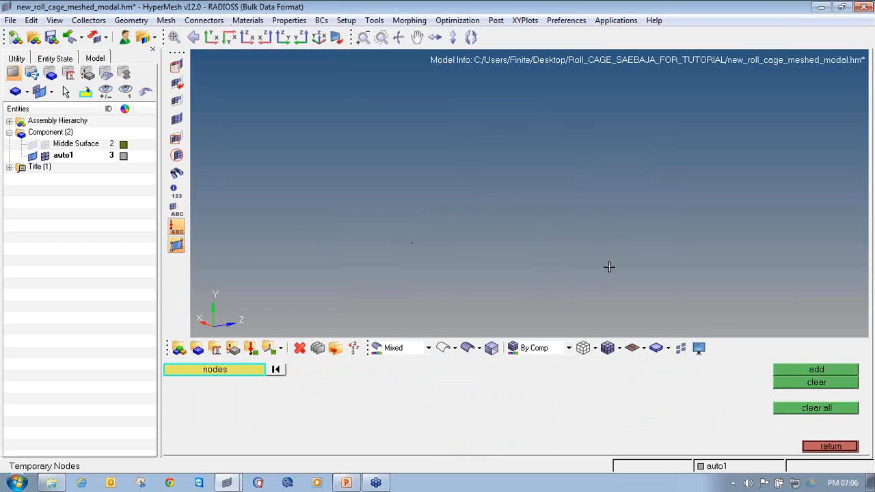
pyautogui.keyDown('shift'); pyautogui.moveTo(728, 304); pyautogui.dragTo(234, 92); pyautogui.keyUp('shift')
pyautogui.click(814, 368)
# - Find the elements attached to the failed elements marked by the temporary nodes
pyautogui.keyDown('ctrl'); pyautogui.moveTo(508, 257); pyautogui.dragTo(397, 236); pyautogui.keyUp('ctrl')
pyautogui.hotkey('shift', 'F5')
pyautogui.keyDown('ctrl'); pyautogui.scroll(-4, 506, 288); pyautogui.keyUp('ctrl')
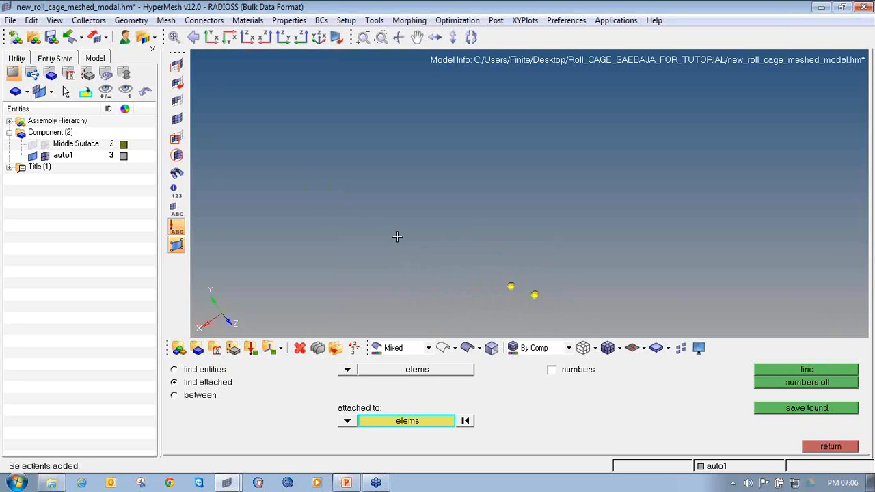
pyautogui.keyDown('shift'); pyautogui.moveTo(544, 304); pyautogui.dragTo(483, 278); pyautogui.keyUp('shift')
pyautogui.click(770, 371)
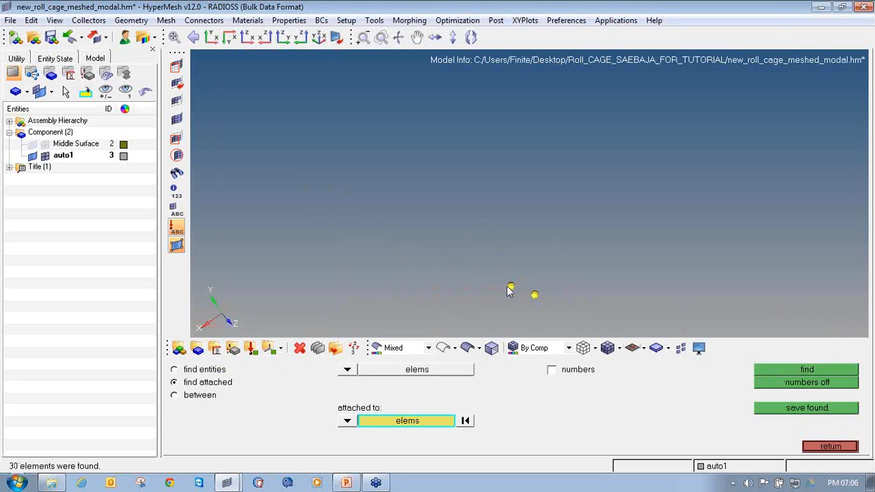
# - Using the two-node distance, shift the first failed element's mid-side node to a distance of 3 from its adjacent corner node
pyautogui.scroll(4, 510, 288)
pyautogui.keyDown('ctrl'); pyautogui.moveTo(552, 289); pyautogui.dragTo(468, 264); pyautogui.keyUp('ctrl')
pyautogui.press('F4')
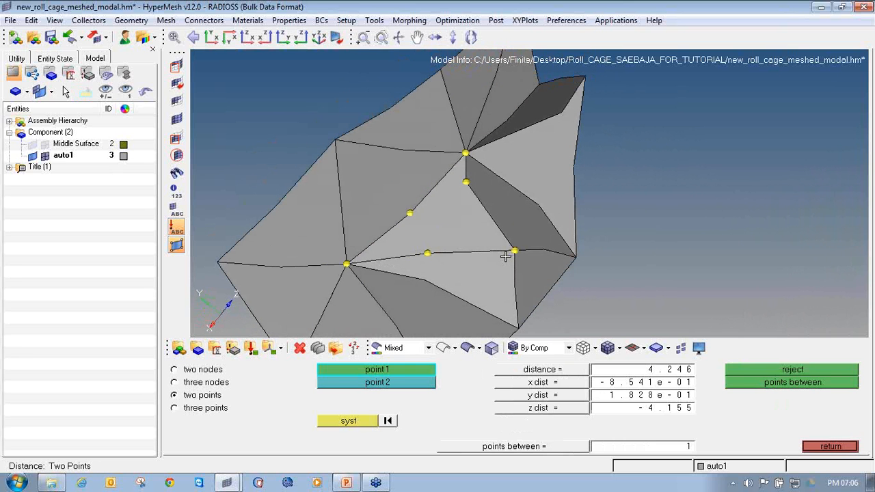
pyautogui.click(211, 370)
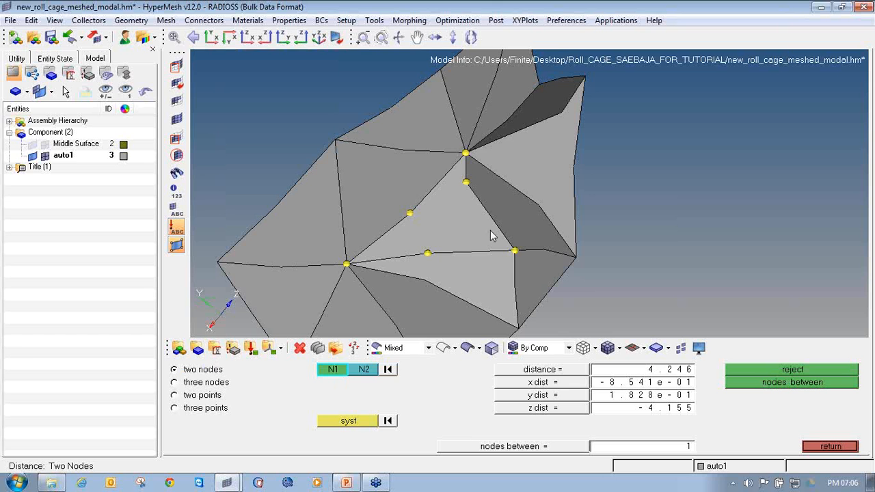
pyautogui.moveTo(448, 234)
pyautogui.keyDown('ctrl'); pyautogui.mouseDown()
pyautogui.moveTo(502, 242)
pyautogui.moveTo(455, 256)
pyautogui.moveTo(505, 263)
pyautogui.moveTo(451, 250)
pyautogui.moveTo(471, 235)
pyautogui.mouseUp(); pyautogui.keyUp('ctrl')
pyautogui.click(518, 256)
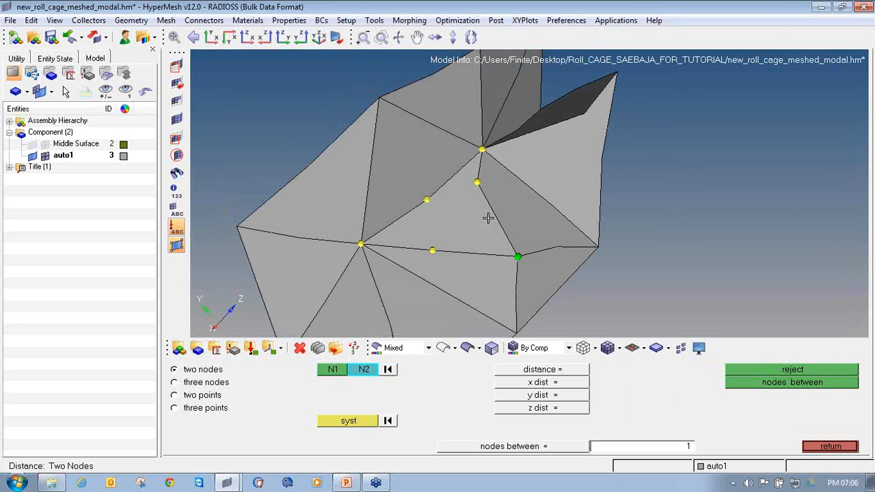
pyautogui.click(476, 182)
pyautogui.doubleClick(642, 373)
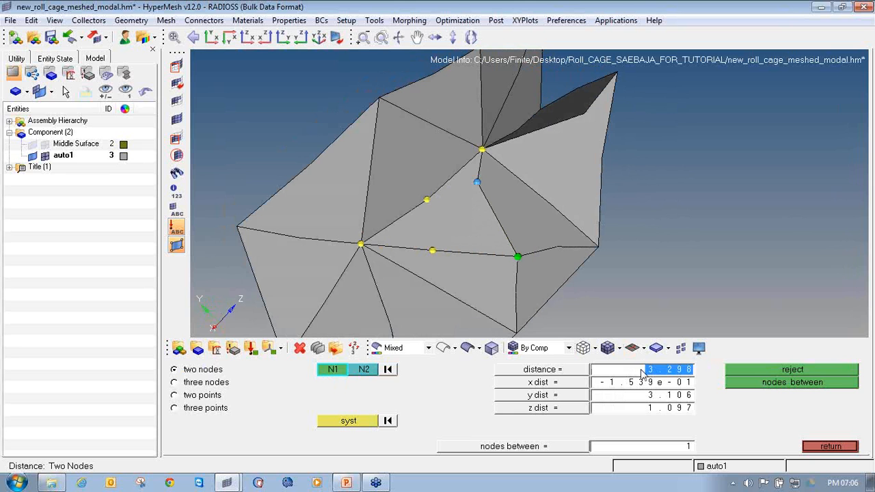
pyautogui.write('3')
pyautogui.press('Return')
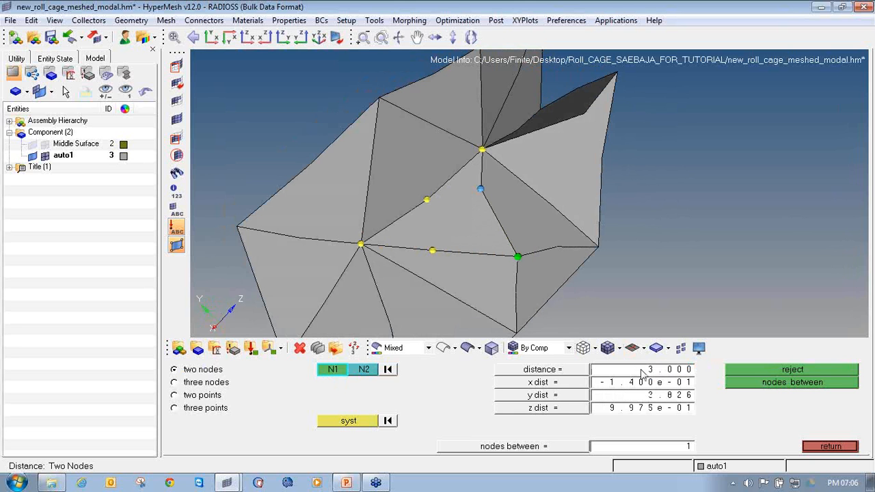
# - Reduce the distance between the first failed element's selected corner and mid-side nodes to 2.5
pyautogui.doubleClick(643, 373)
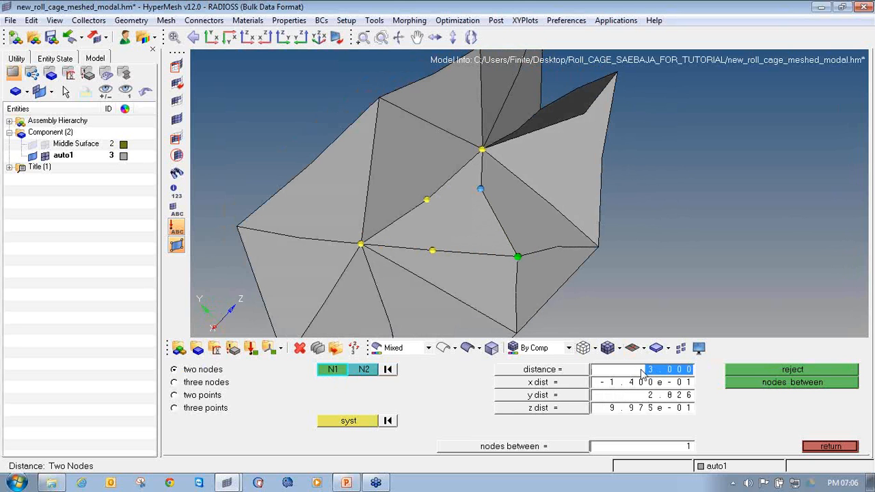
pyautogui.write('2.5')
pyautogui.press('Return')
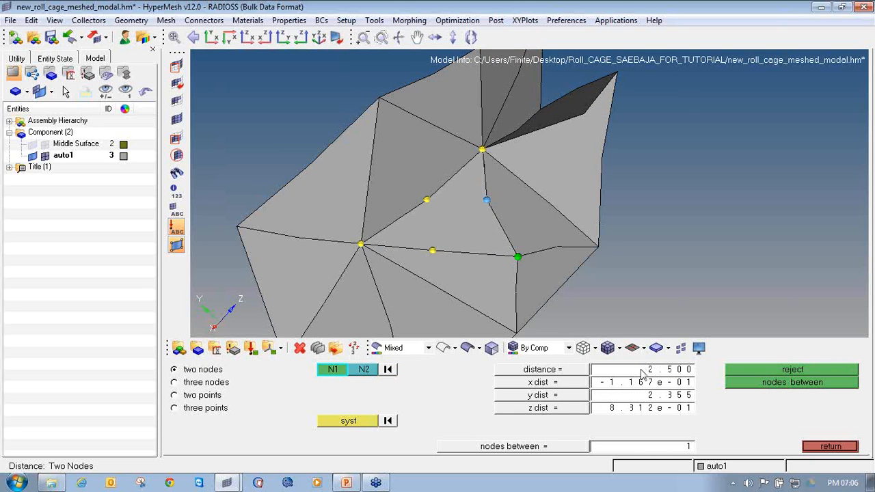
# - At the second failed location, set the distance between the shared edge's corner node and its mid-side node to 3
pyautogui.keyDown('ctrl'); pyautogui.scroll(-4, 675, 220); pyautogui.keyUp('ctrl')
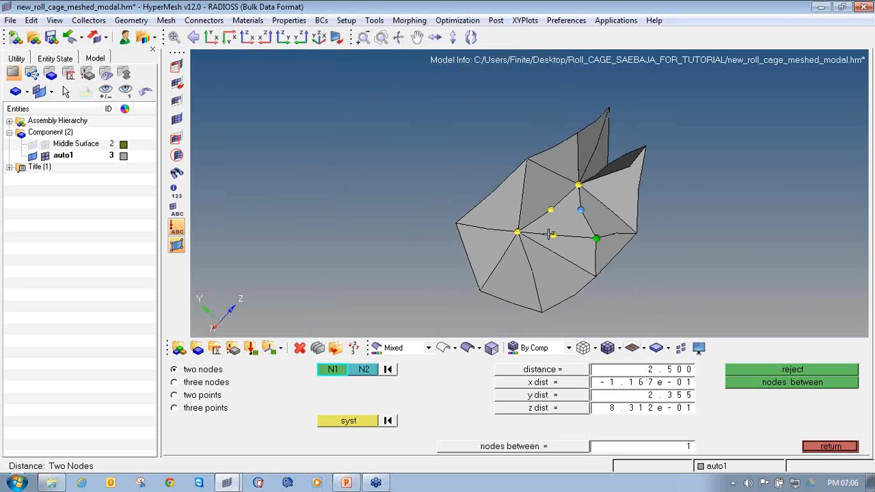
pyautogui.keyDown('ctrl'); pyautogui.scroll(3, 562, 208); pyautogui.keyUp('ctrl')
pyautogui.keyDown('ctrl'); pyautogui.moveTo(653, 231); pyautogui.dragTo(620, 233); pyautogui.keyUp('ctrl')
pyautogui.keyDown('ctrl'); pyautogui.scroll(-5, 668, 241); pyautogui.keyUp('ctrl')
pyautogui.keyDown('ctrl'); pyautogui.moveTo(668, 237); pyautogui.dragTo(473, 272, button='right'); pyautogui.keyUp('ctrl')
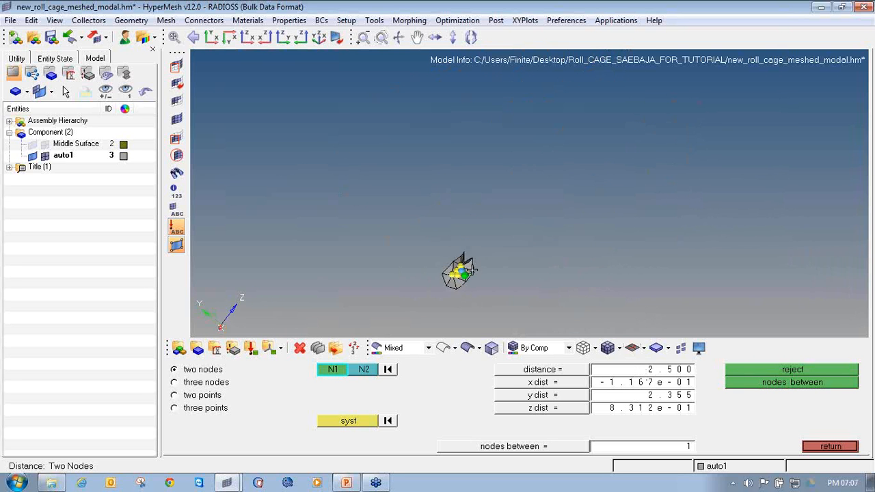
pyautogui.keyDown('ctrl'); pyautogui.scroll(-4, 473, 268); pyautogui.keyUp('ctrl')
pyautogui.keyDown('ctrl'); pyautogui.scroll(10, 552, 170); pyautogui.keyUp('ctrl')
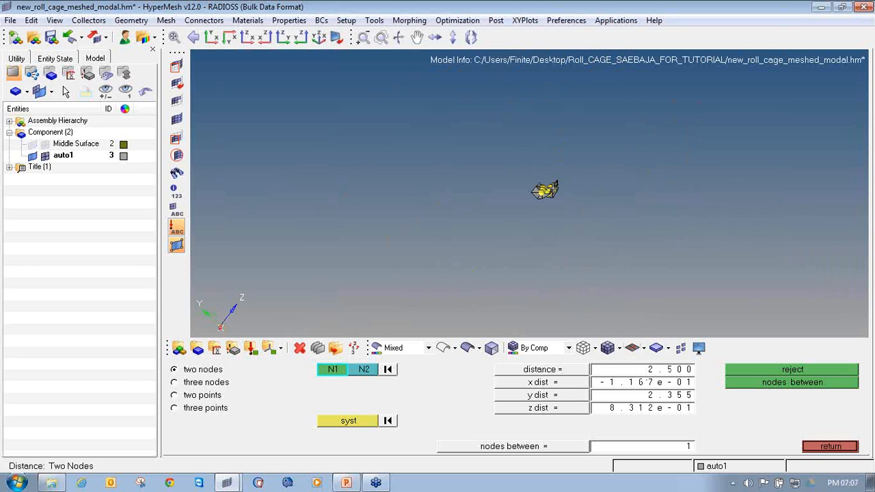
pyautogui.keyDown('ctrl'); pyautogui.moveTo(492, 236); pyautogui.dragTo(432, 182); pyautogui.keyUp('ctrl')
pyautogui.click(433, 182)
pyautogui.click(411, 85)
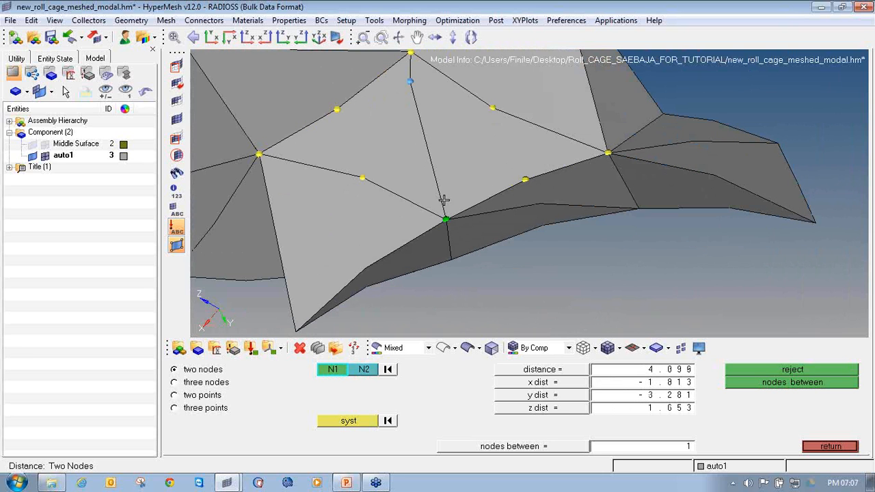
pyautogui.doubleClick(643, 373)
pyautogui.write('3')
pyautogui.press('Return')
# - Reduce the node distance on the second location's shared edge to 2.5
pyautogui.keyDown('ctrl'); pyautogui.moveTo(491, 226); pyautogui.dragTo(484, 198); pyautogui.keyUp('ctrl')
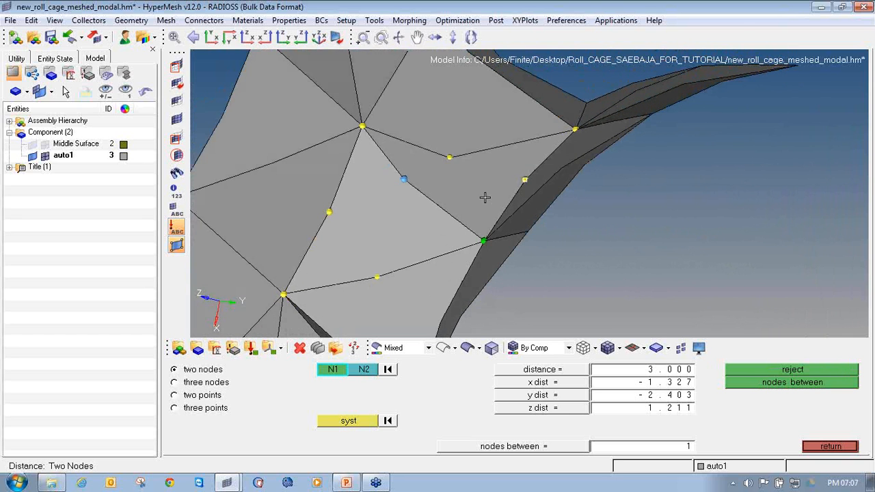
pyautogui.click(654, 373)
pyautogui.write('2.5')
pyautogui.press('Return')
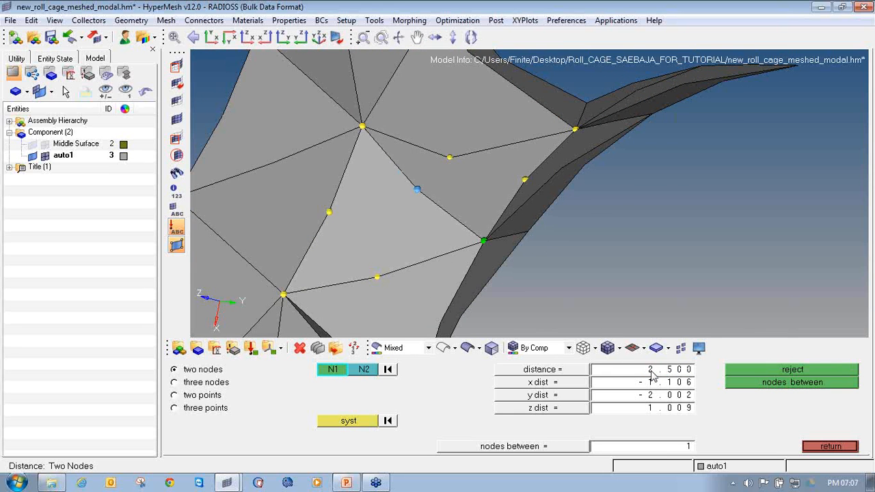
# - Check the 2-D jacobian of the isolated elements against 0.400
pyautogui.scroll(-3, 658, 236)
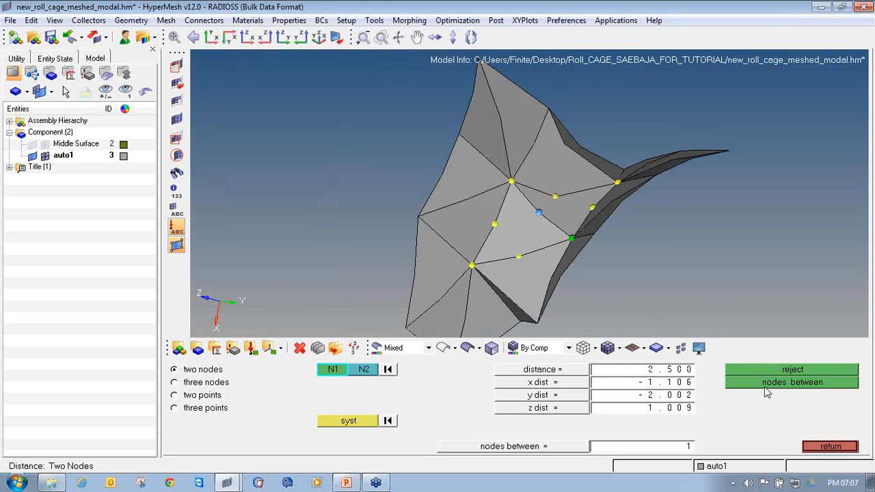
pyautogui.click(820, 448)
pyautogui.press('F10')
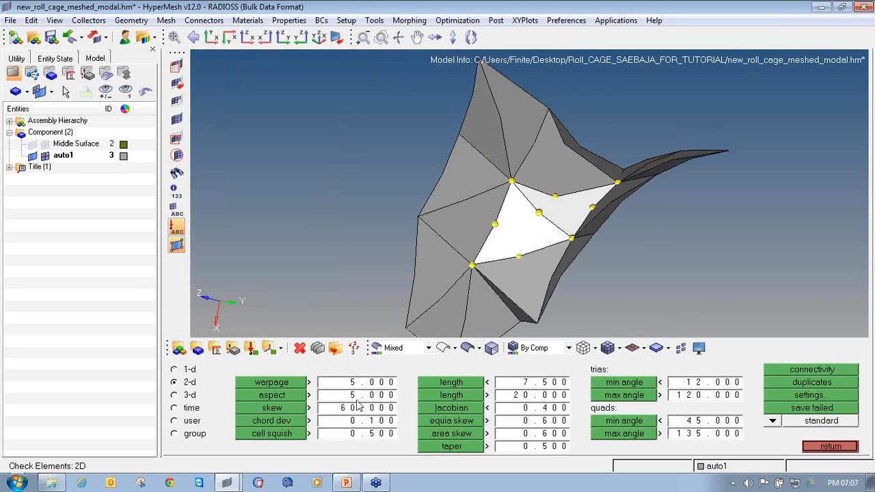
pyautogui.click(439, 410)
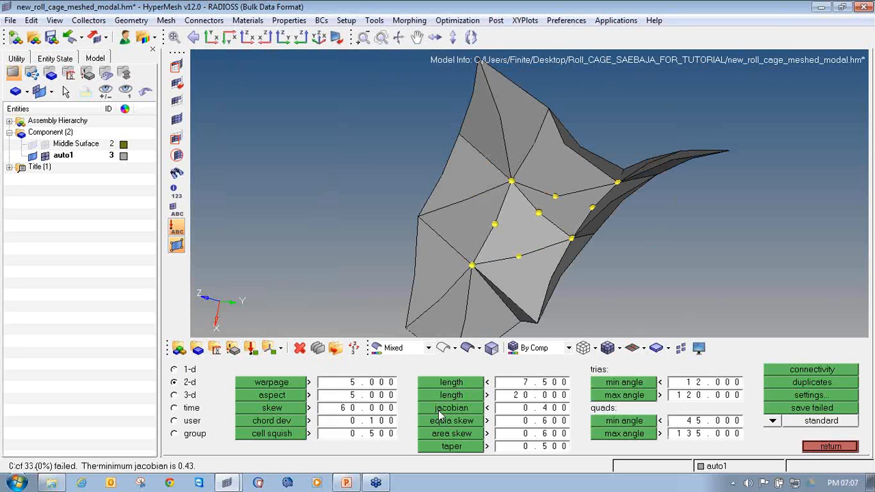
pyautogui.click(439, 414)
# - Unmask all elements and check the 2-D jacobian of the complete half roll cage against 0.400
pyautogui.click(176, 120)
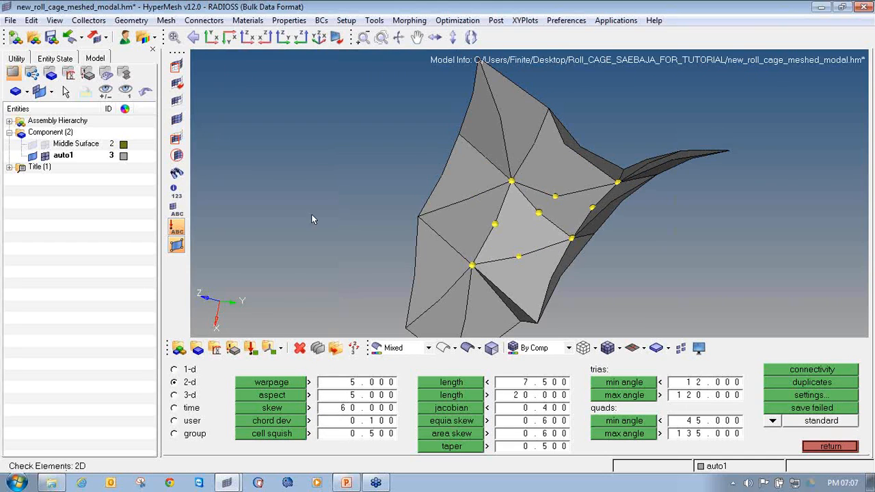
pyautogui.scroll(-10, 729, 171)
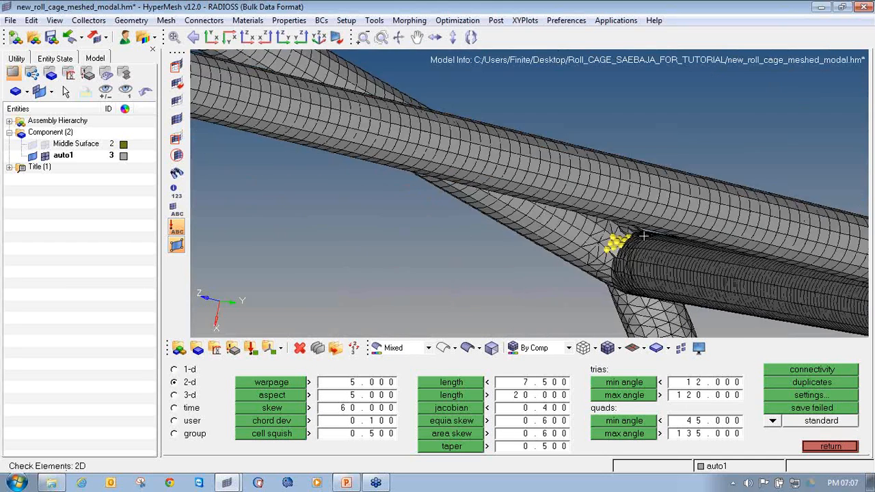
pyautogui.keyDown('ctrl'); pyautogui.moveTo(646, 241); pyautogui.dragTo(663, 255); pyautogui.keyUp('ctrl')
pyautogui.keyDown('ctrl'); pyautogui.moveTo(662, 256); pyautogui.dragTo(527, 255, button='right'); pyautogui.keyUp('ctrl')
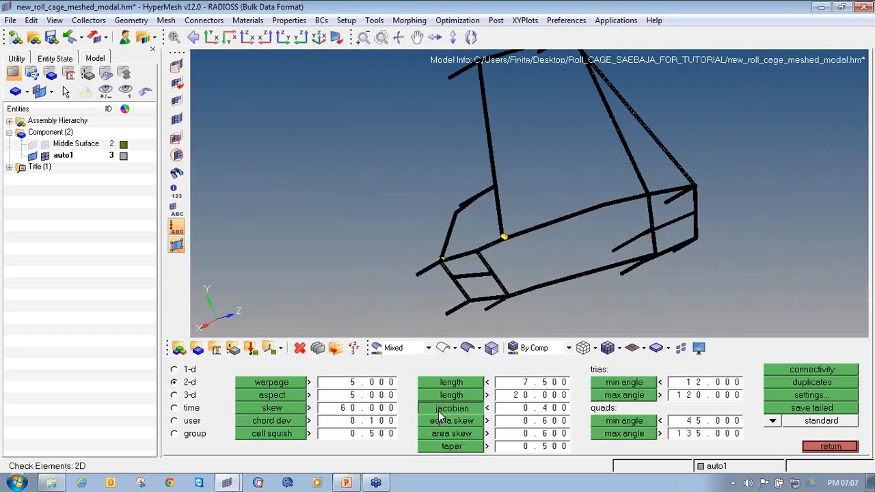
pyautogui.click(439, 410)
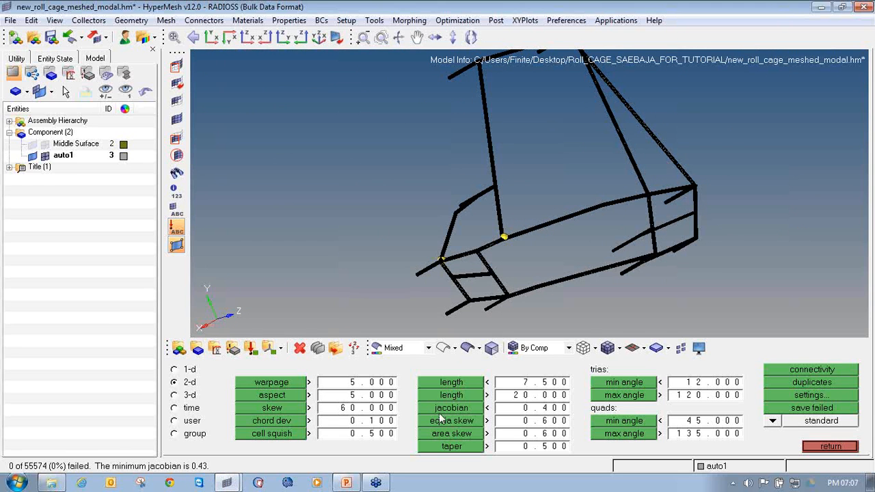
pyautogui.click(826, 446)
# - Clear all temporary nodes from the model
pyautogui.scroll(-3, 328, 198)
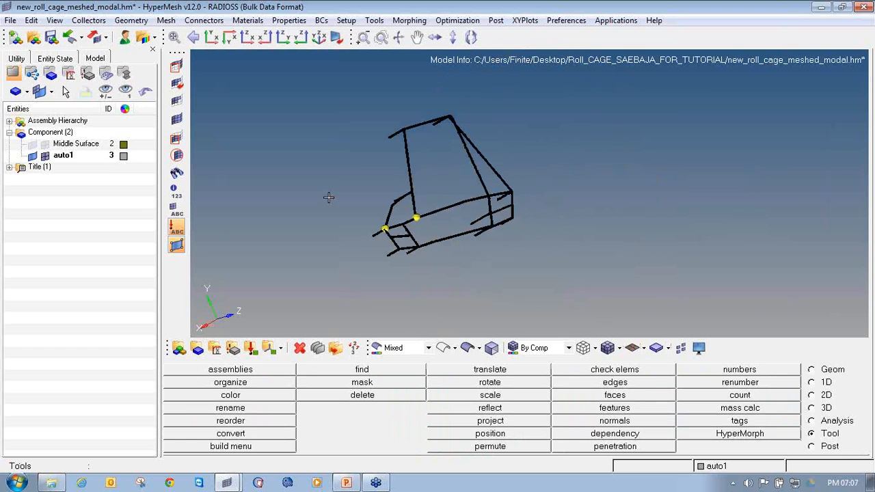
pyautogui.hotkey('shift', 'F2')
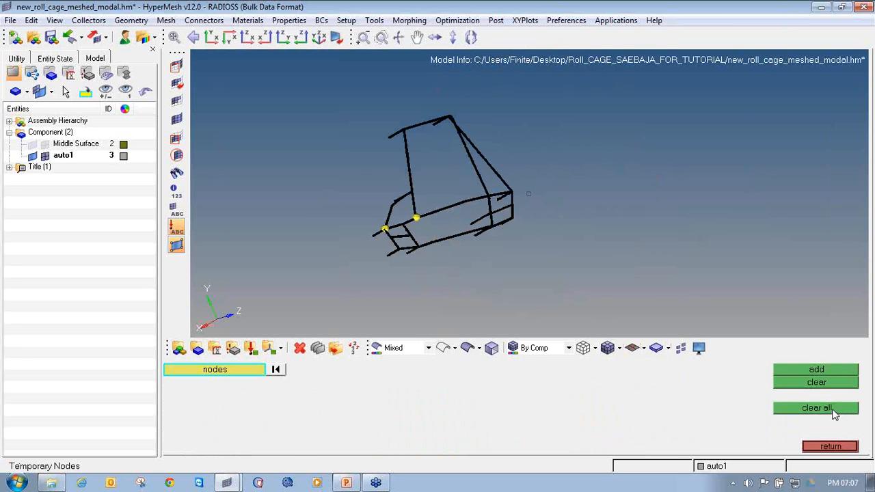
pyautogui.click(834, 415)
pyautogui.click(830, 446)
# - Start reflecting elements, select the entire half roll cage mesh by window and duplicate it into the current component
pyautogui.keyDown('ctrl'); pyautogui.moveTo(713, 336); pyautogui.dragTo(617, 279); pyautogui.keyUp('ctrl')
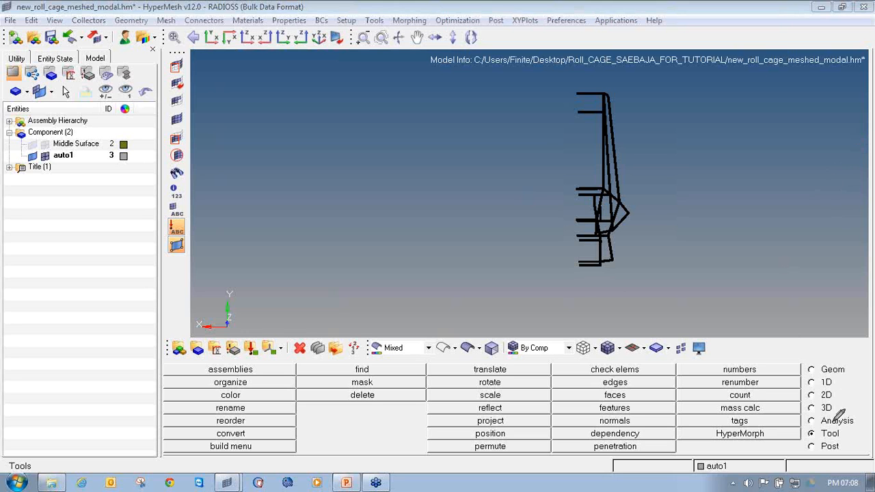
pyautogui.moveTo(836, 423)
pyautogui.mouseDown()
pyautogui.moveTo(807, 429)
pyautogui.moveTo(849, 441)
pyautogui.moveTo(838, 422)
pyautogui.mouseUp()
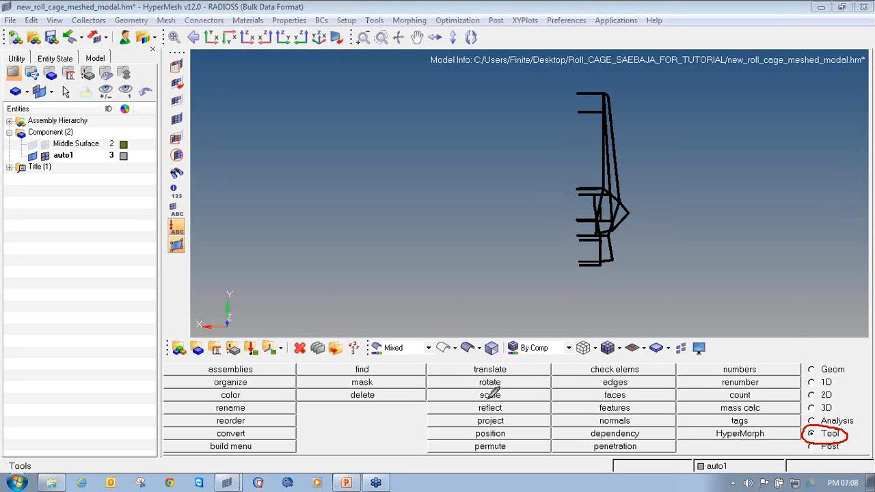
pyautogui.moveTo(472, 398)
pyautogui.mouseDown()
pyautogui.moveTo(486, 411)
pyautogui.moveTo(501, 398)
pyautogui.moveTo(491, 399)
pyautogui.mouseUp()
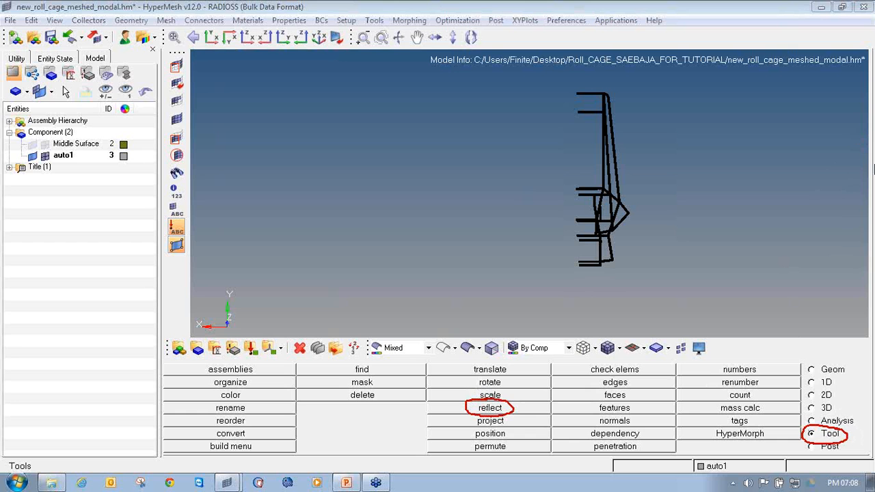
pyautogui.click(489, 407)
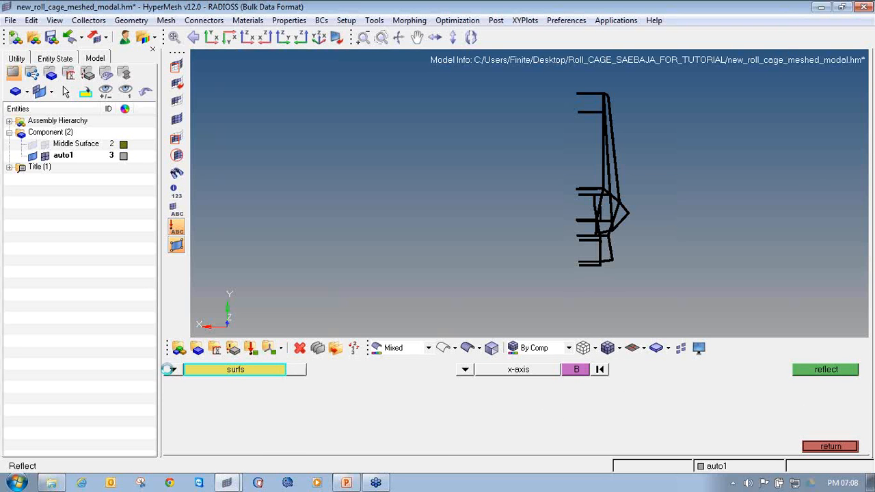
pyautogui.click(173, 370)
pyautogui.click(250, 396)
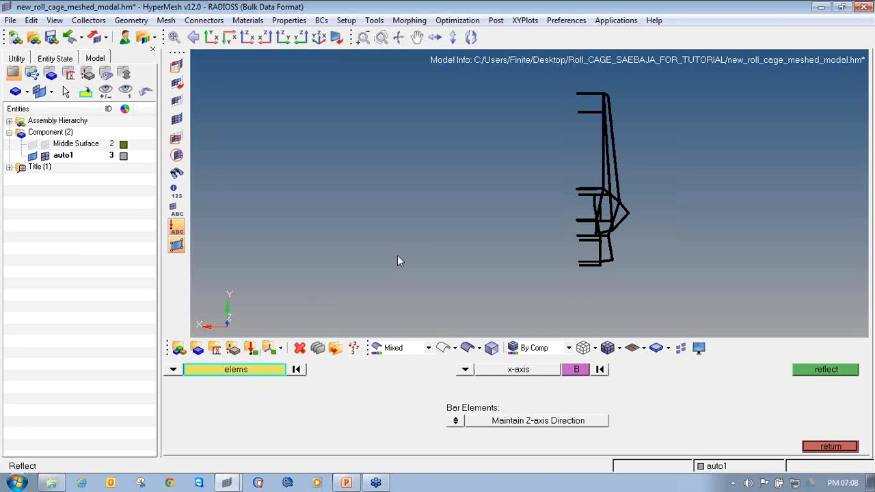
pyautogui.keyDown('shift'); pyautogui.moveTo(675, 301); pyautogui.dragTo(368, 84); pyautogui.keyUp('shift')
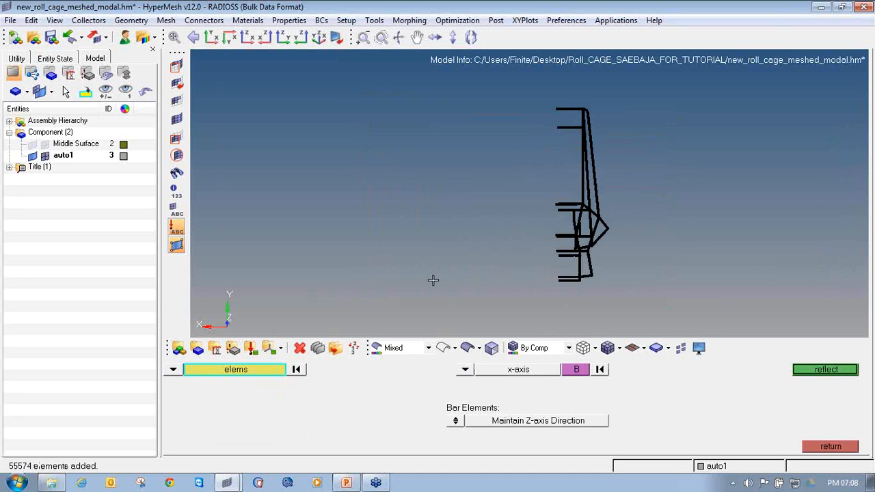
pyautogui.click(253, 372)
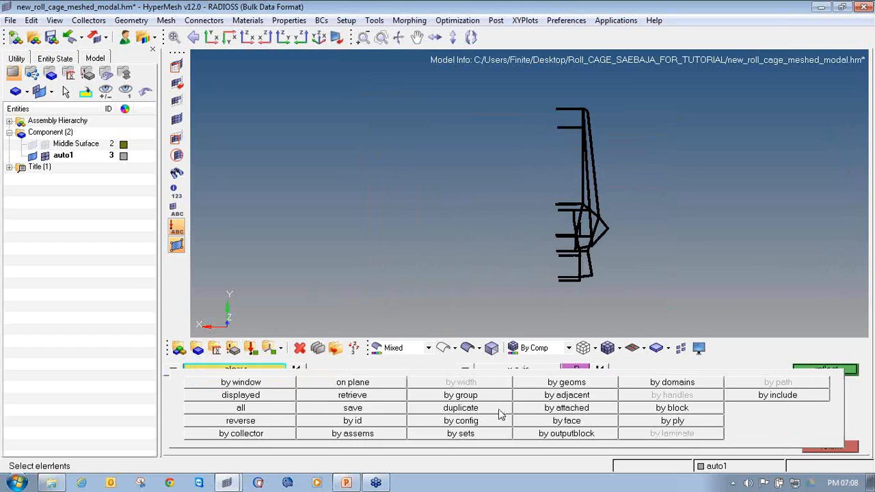
pyautogui.click(500, 409)
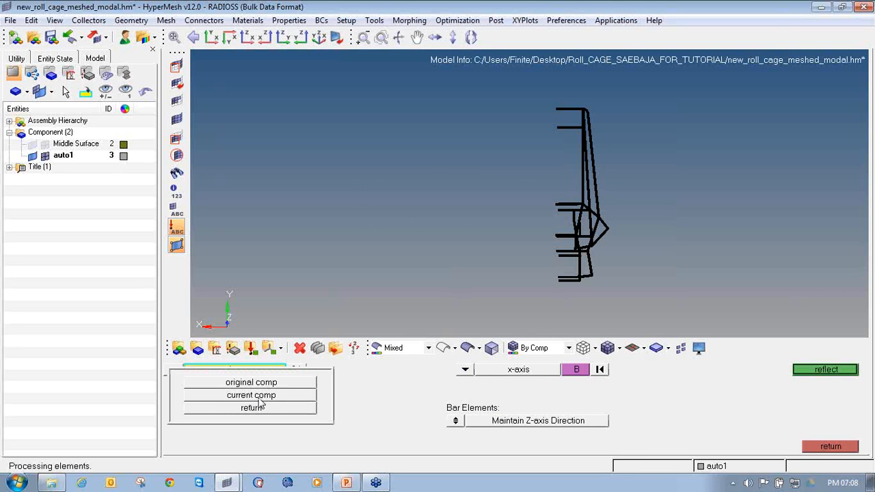
pyautogui.click(259, 400)
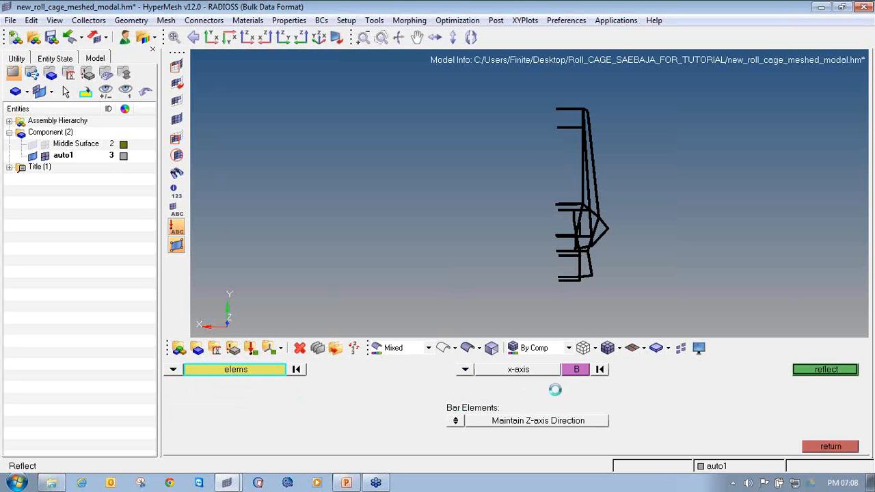
# - Keep the x-axis as reflection direction and pick a base node on the open centre end of the lowest cross tube
pyautogui.click(577, 370)
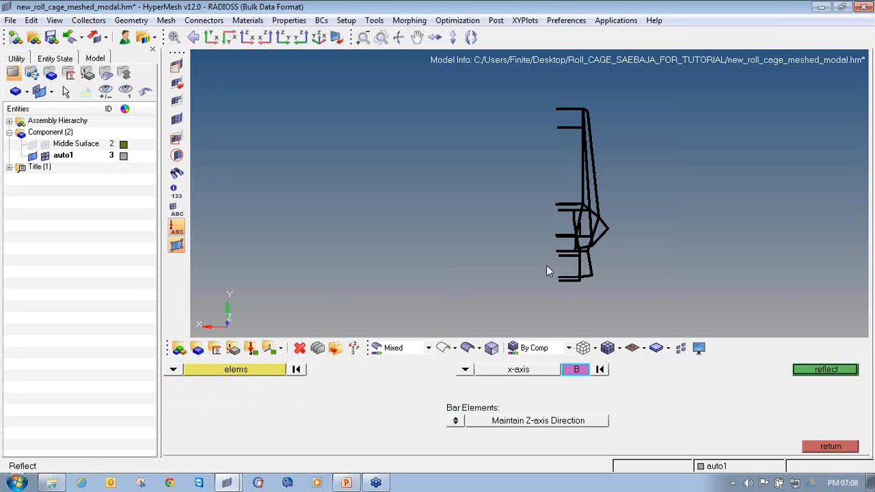
pyautogui.click(466, 370)
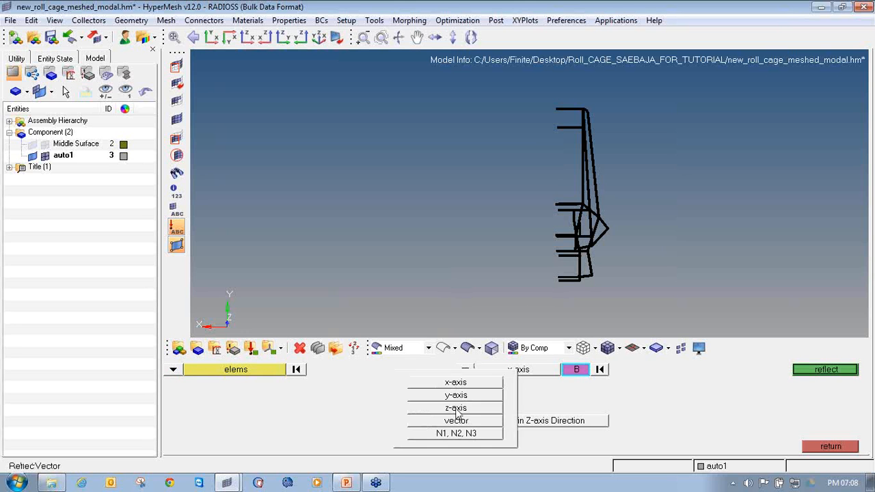
pyautogui.click(455, 383)
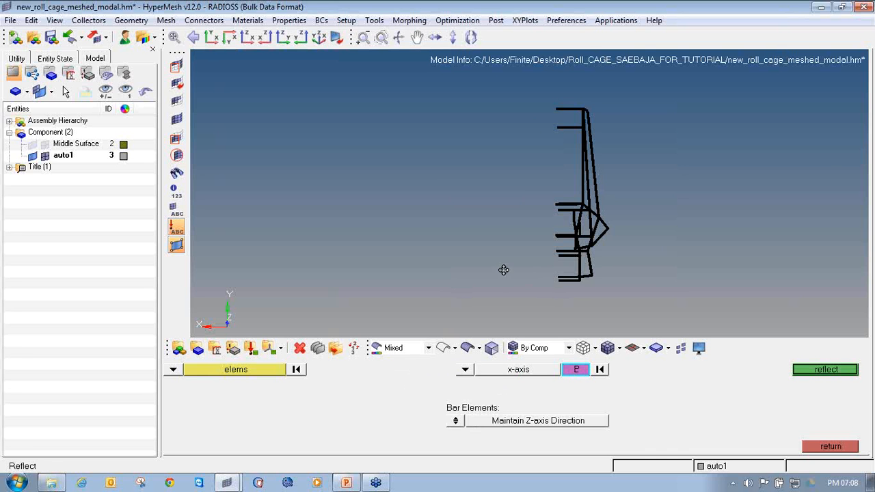
pyautogui.scroll(10, 530, 272)
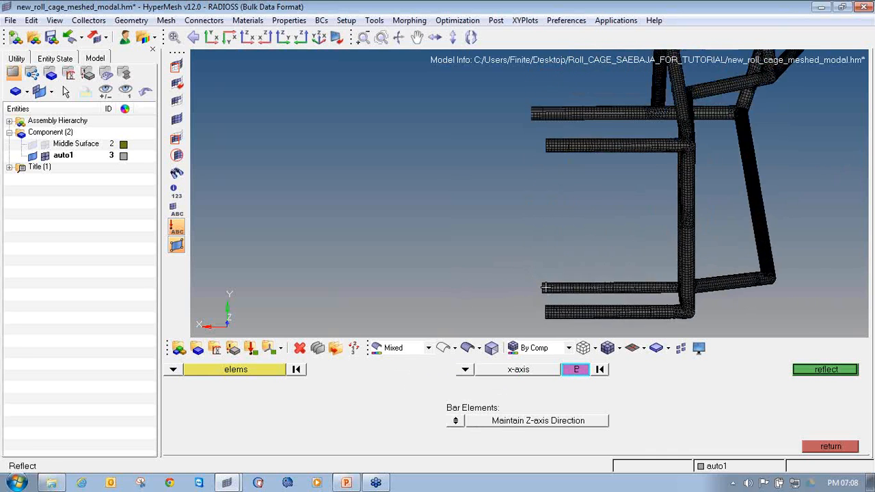
pyautogui.scroll(5, 530, 253)
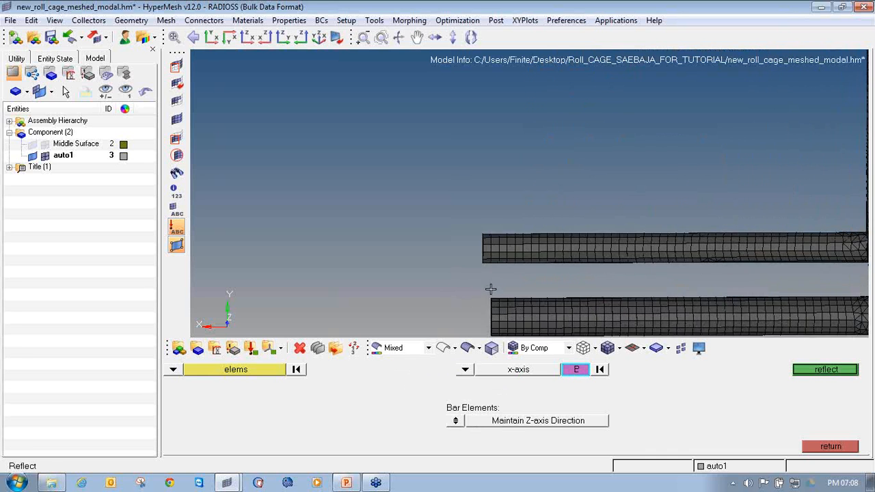
pyautogui.scroll(4, 501, 316)
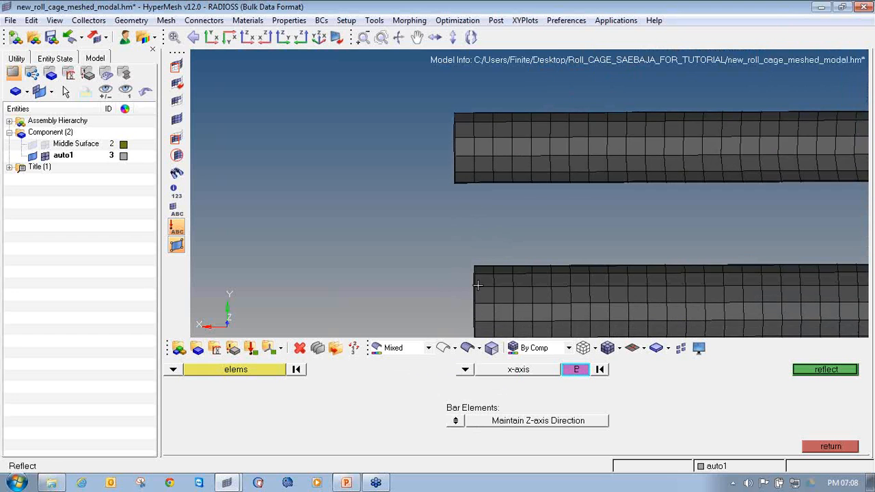
pyautogui.scroll(4, 478, 286)
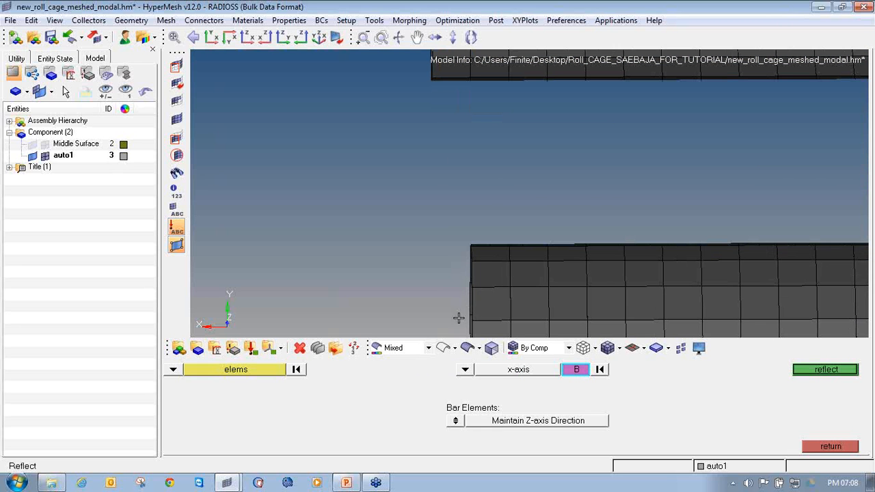
pyautogui.scroll(-2, 475, 300)
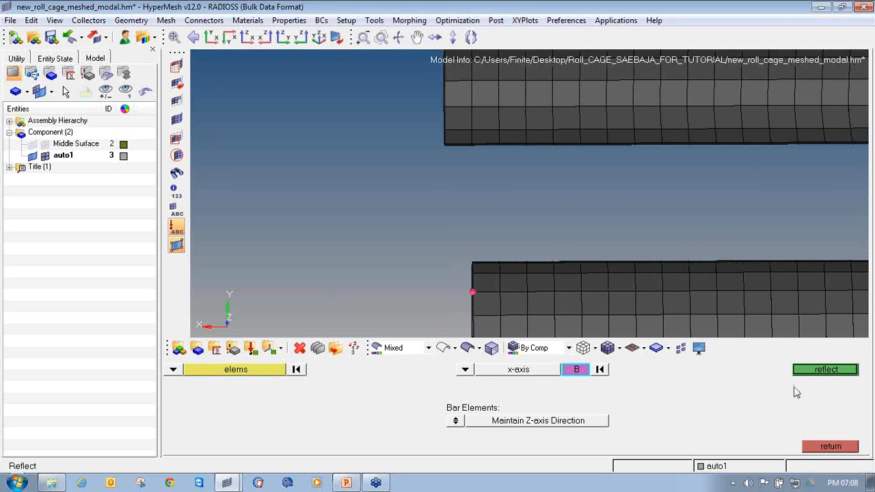
# - Reflect the duplicated half roll cage mesh about the x-axis, clear the base node and finish reflecting
pyautogui.click(812, 377)
pyautogui.scroll(-5, 521, 221)
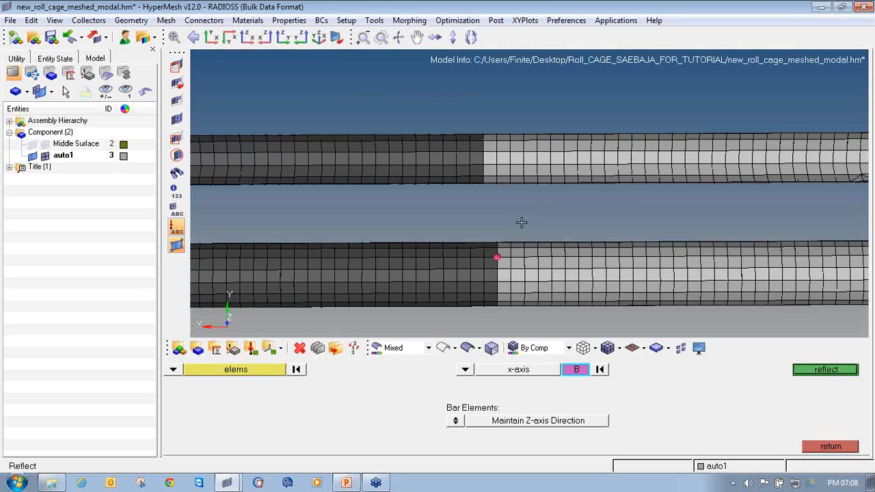
pyautogui.scroll(-6, 521, 222)
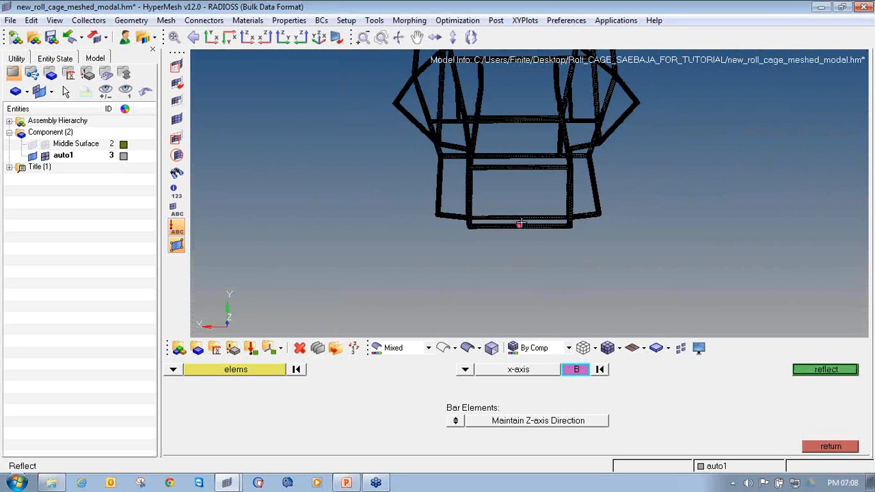
pyautogui.scroll(-5, 482, 288)
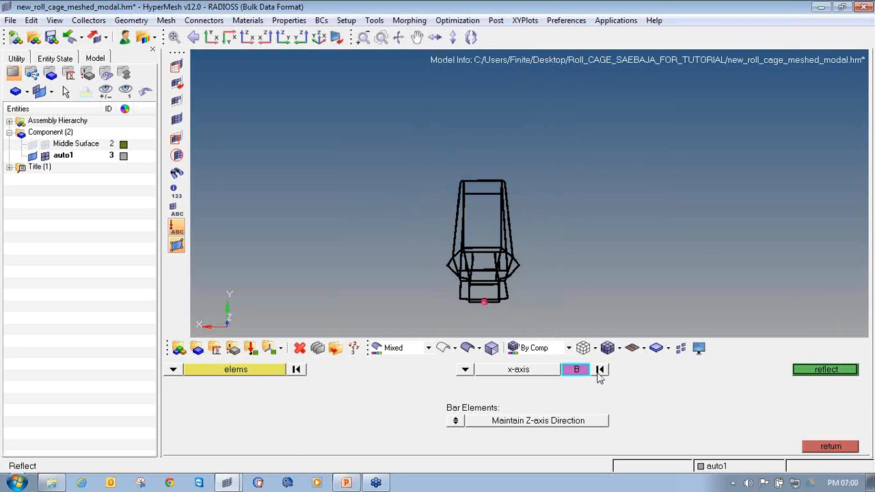
pyautogui.click(599, 371)
pyautogui.click(830, 446)
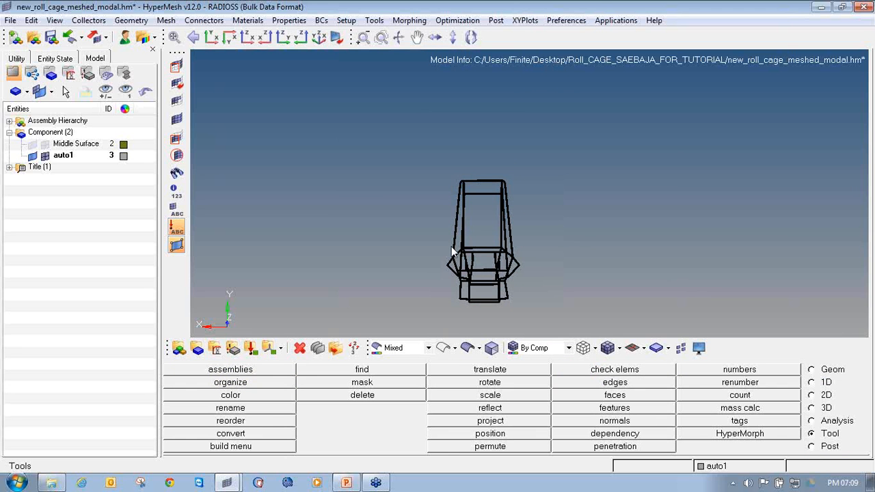
# - Change the colour of the auto1 component to olive green
pyautogui.scroll(8, 483, 301)
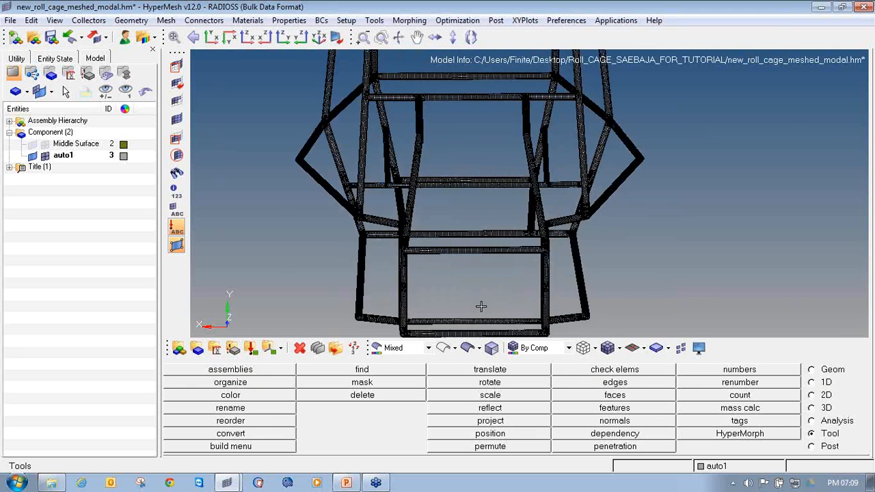
pyautogui.scroll(5, 468, 187)
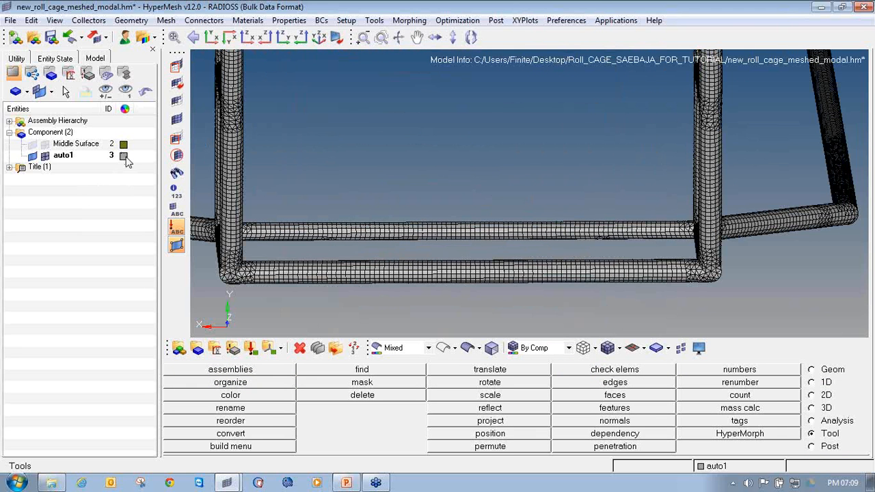
pyautogui.click(126, 160)
pyautogui.click(145, 183)
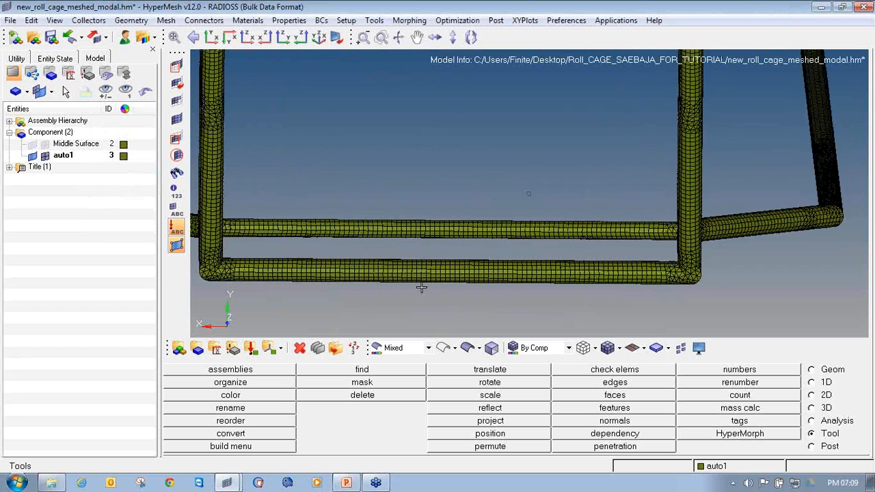
# - Examine the mesh on the lower cross tubes and the neighbouring side tube bend of the reflected cage
pyautogui.scroll(-3, 422, 287)
pyautogui.scroll(3, 452, 279)
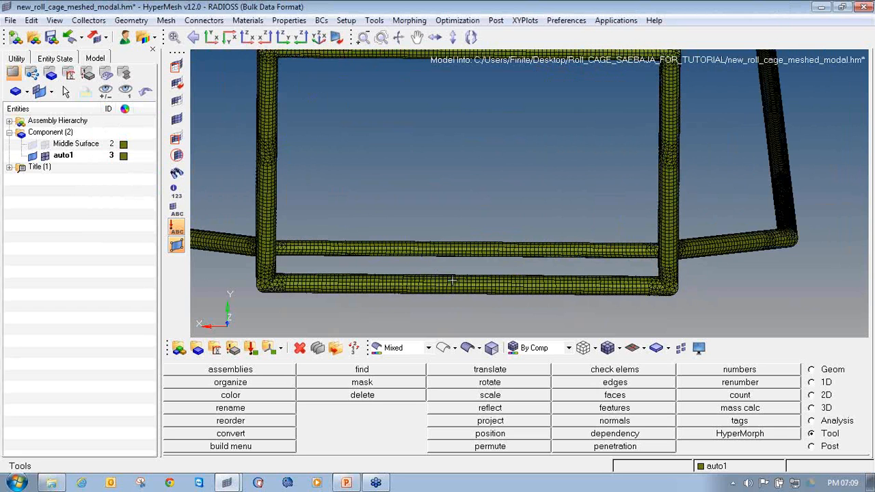
pyautogui.keyDown('ctrl'); pyautogui.moveTo(773, 238); pyautogui.dragTo(731, 240); pyautogui.keyUp('ctrl')
pyautogui.keyDown('ctrl'); pyautogui.scroll(5, 731, 240); pyautogui.keyUp('ctrl')
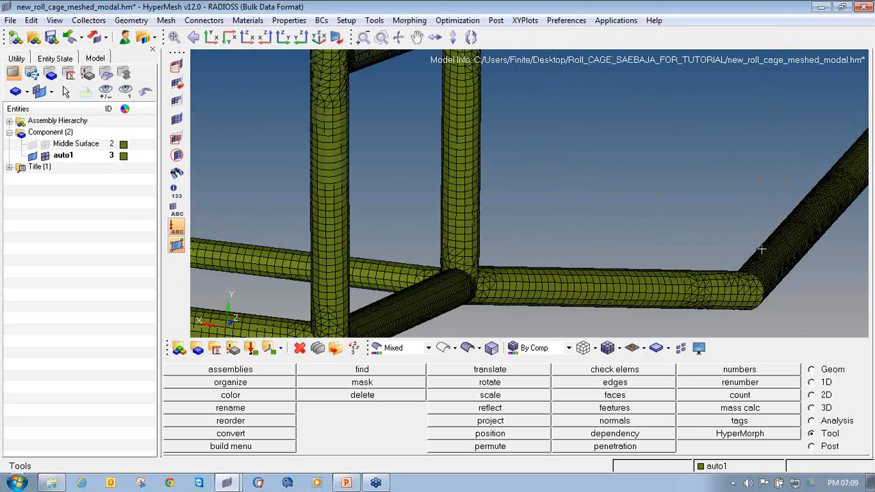
pyautogui.keyDown('ctrl'); pyautogui.moveTo(762, 249); pyautogui.dragTo(550, 224, button='right'); pyautogui.keyUp('ctrl')
pyautogui.keyDown('ctrl'); pyautogui.scroll(-8, 556, 272); pyautogui.keyUp('ctrl')
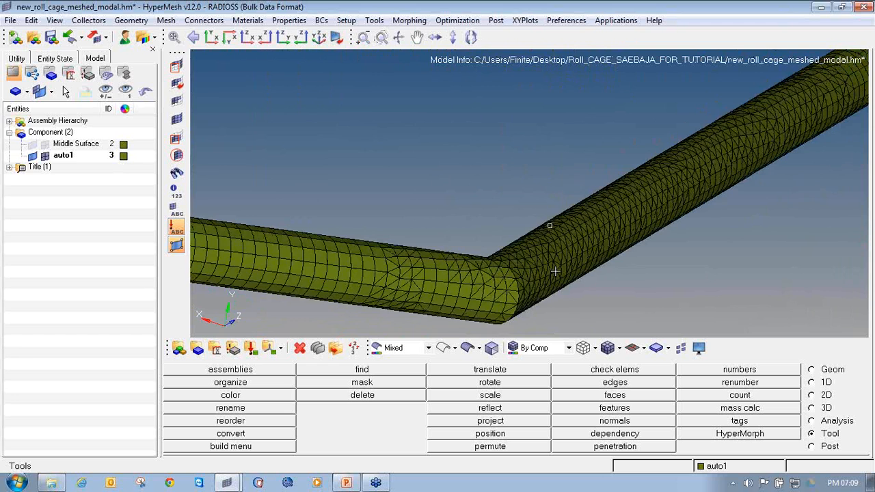
pyautogui.keyDown('ctrl'); pyautogui.moveTo(547, 274); pyautogui.dragTo(487, 265); pyautogui.keyUp('ctrl')
pyautogui.hotkey('shift', 'F3')
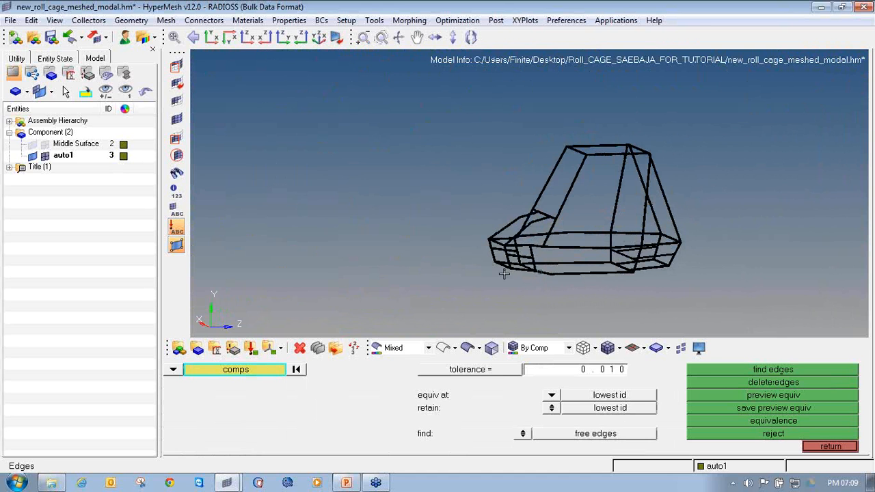
pyautogui.click(817, 449)
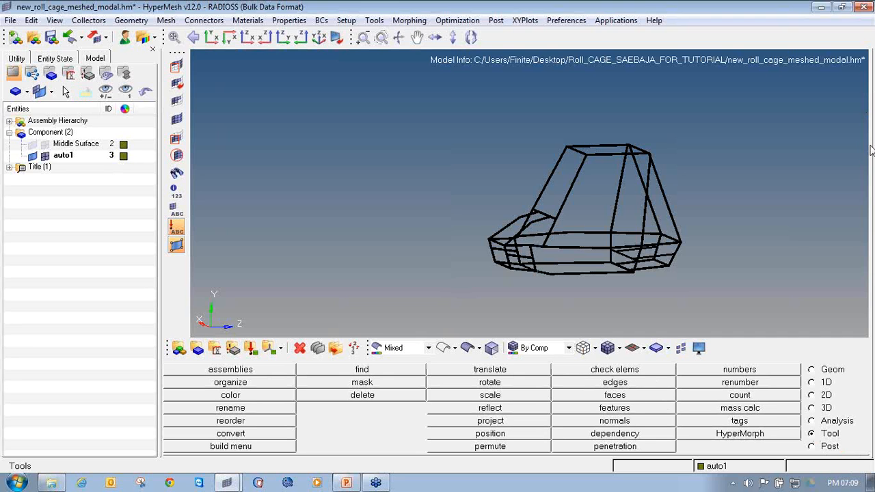
pyautogui.hotkey('ctrl', '2')
pyautogui.moveTo(843, 425)
pyautogui.mouseDown()
pyautogui.moveTo(807, 436)
pyautogui.moveTo(848, 426)
pyautogui.mouseUp()
pyautogui.moveTo(628, 374)
pyautogui.mouseDown()
pyautogui.moveTo(603, 386)
pyautogui.moveTo(645, 369)
pyautogui.mouseUp()
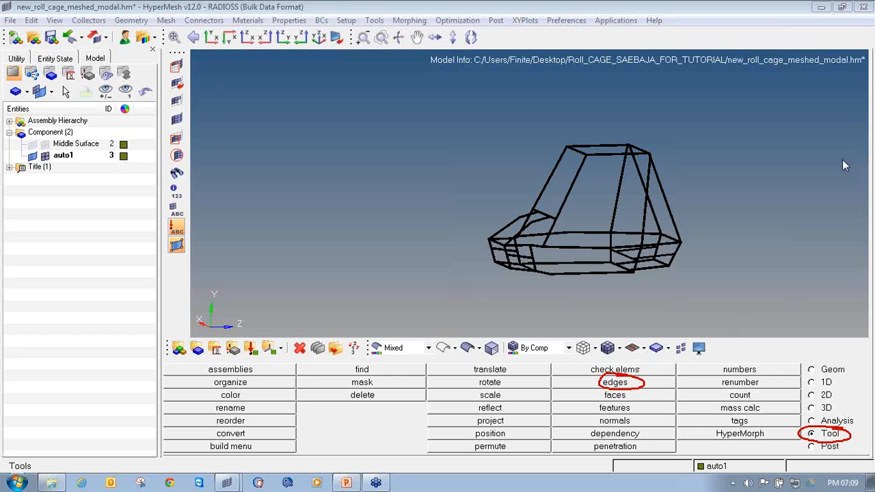
# - Start the edges check on elements instead of components and select the complete roll cage mesh by window
pyautogui.click(628, 382)
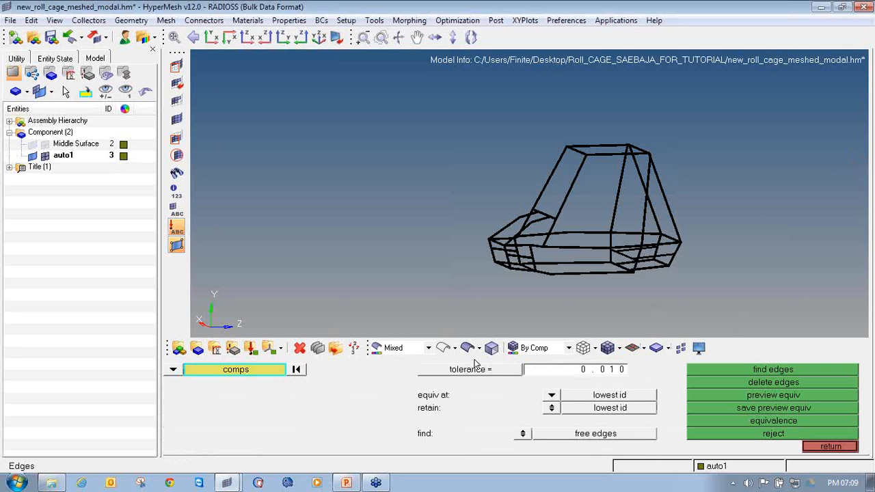
pyautogui.click(175, 370)
pyautogui.click(204, 385)
pyautogui.moveTo(774, 307)
pyautogui.keyDown('shift'); pyautogui.mouseDown()
pyautogui.moveTo(303, 69)
pyautogui.moveTo(580, 174)
pyautogui.moveTo(766, 313)
pyautogui.mouseUp(); pyautogui.keyUp('shift')
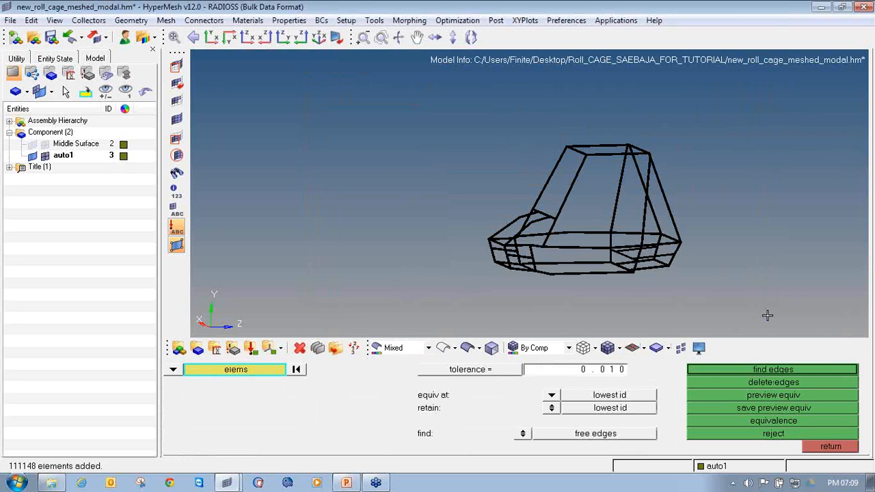
pyautogui.keyDown('shift'); pyautogui.moveTo(391, 87); pyautogui.dragTo(737, 313); pyautogui.keyUp('shift')
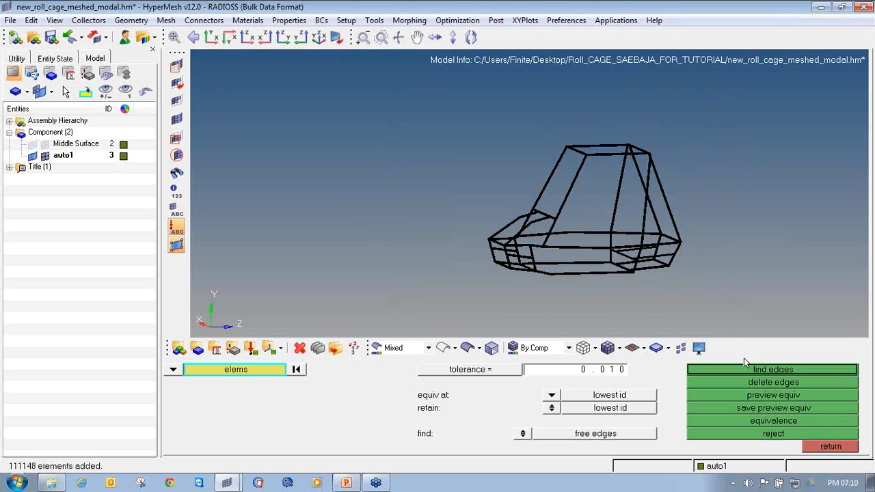
# - Set the equivalence tolerance to 0.1 and preview the coincident nodes along the cage's centre seam
pyautogui.click(613, 370)
pyautogui.press('BackSpace')
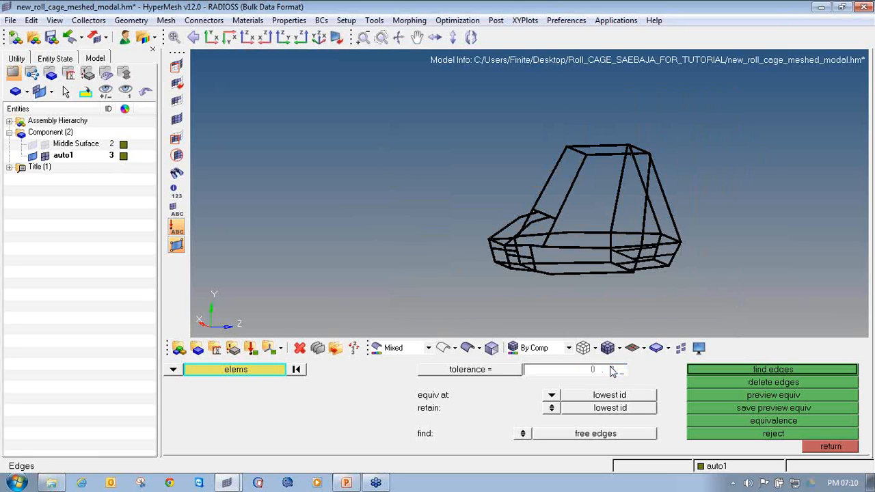
pyautogui.click(721, 396)
pyautogui.keyDown('ctrl'); pyautogui.moveTo(664, 274); pyautogui.dragTo(540, 235); pyautogui.keyUp('ctrl')
pyautogui.keyDown('ctrl'); pyautogui.moveTo(796, 232); pyautogui.dragTo(795, 219); pyautogui.keyUp('ctrl')
pyautogui.keyDown('ctrl'); pyautogui.scroll(12, 528, 109); pyautogui.keyUp('ctrl')
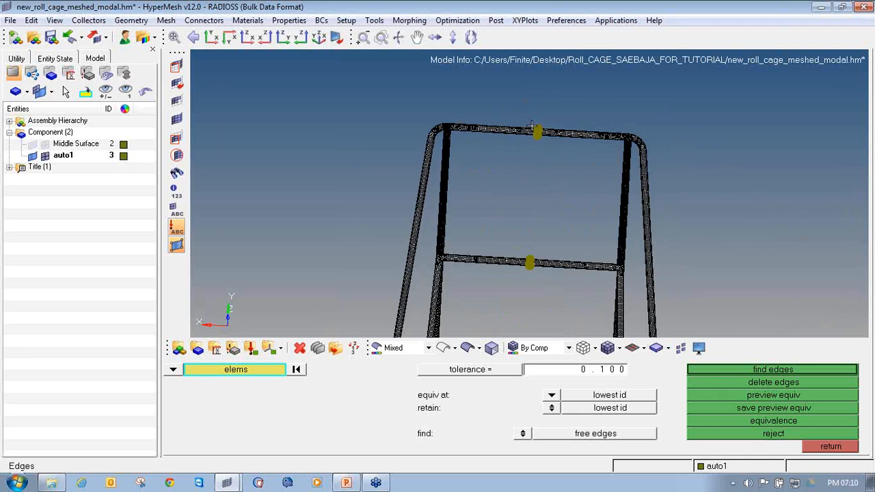
pyautogui.keyDown('ctrl'); pyautogui.scroll(5, 600, 252); pyautogui.keyUp('ctrl')
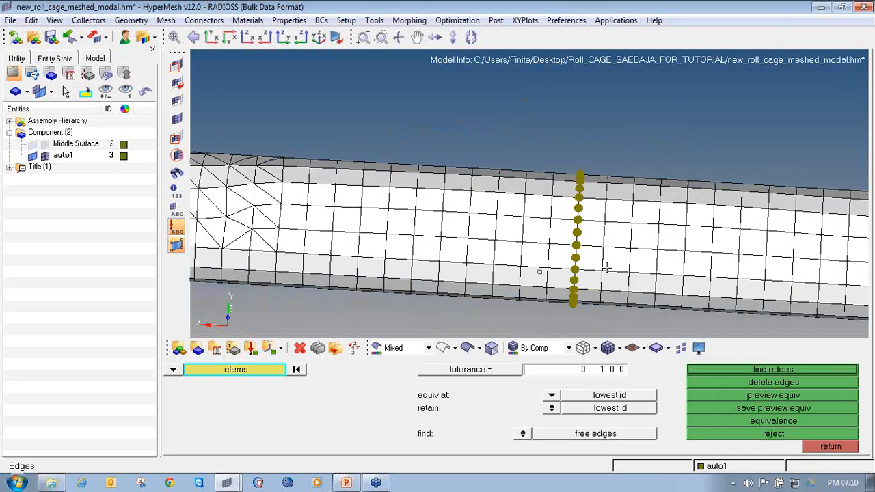
# - Equivalence the coincident nodes at the centre seam and check the selected elements for free edges
pyautogui.click(743, 418)
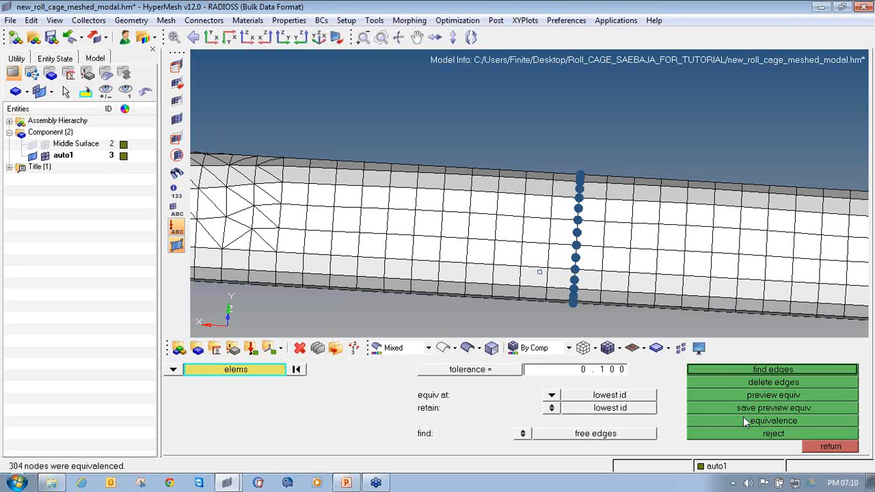
pyautogui.click(735, 368)
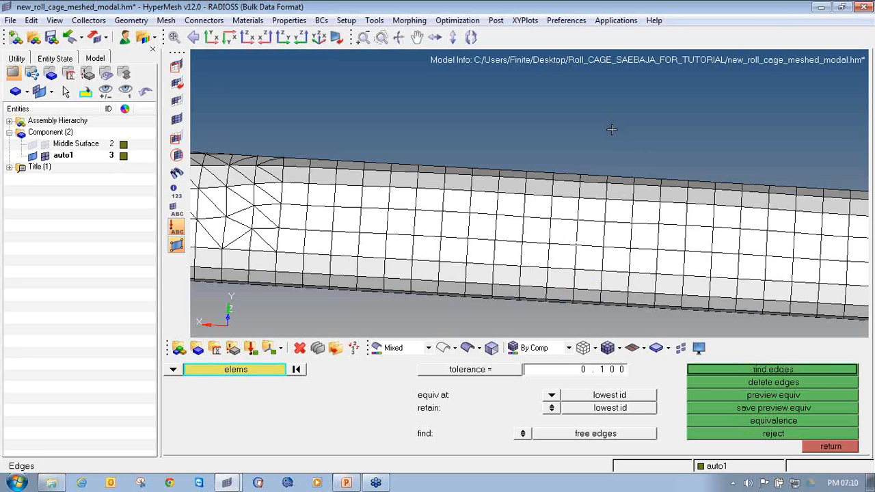
pyautogui.scroll(-10, 612, 130)
pyautogui.keyDown('ctrl'); pyautogui.moveTo(612, 190); pyautogui.dragTo(655, 275); pyautogui.keyUp('ctrl')
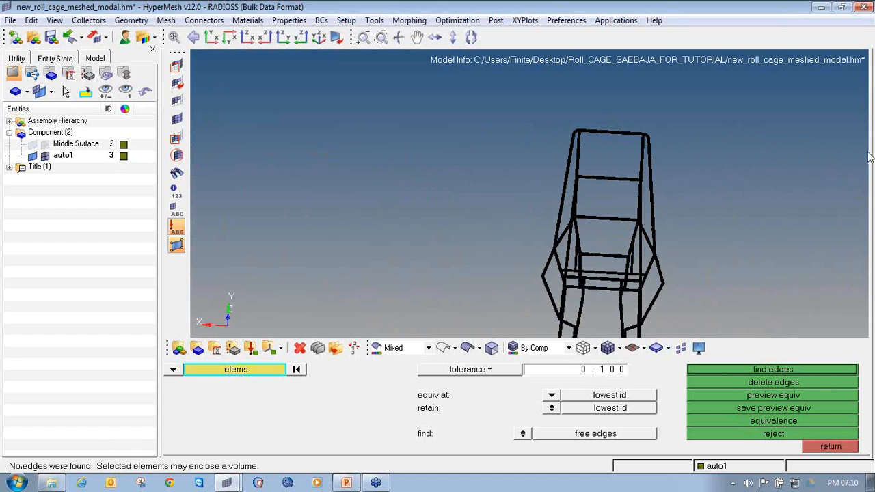
pyautogui.moveTo(54, 452)
pyautogui.mouseDown()
pyautogui.moveTo(39, 447)
pyautogui.moveTo(20, 477)
pyautogui.moveTo(262, 466)
pyautogui.moveTo(182, 449)
pyautogui.moveTo(53, 451)
pyautogui.mouseUp()
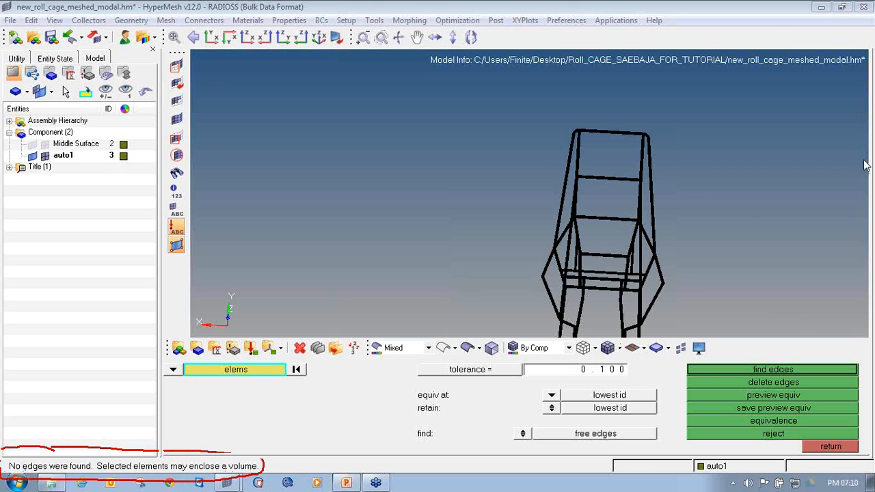
pyautogui.moveTo(735, 250)
pyautogui.keyDown('ctrl'); pyautogui.mouseDown()
pyautogui.moveTo(506, 237)
pyautogui.moveTo(567, 221)
pyautogui.moveTo(533, 204)
pyautogui.moveTo(497, 116)
pyautogui.moveTo(389, 242)
pyautogui.moveTo(409, 206)
pyautogui.mouseUp(); pyautogui.keyUp('ctrl')
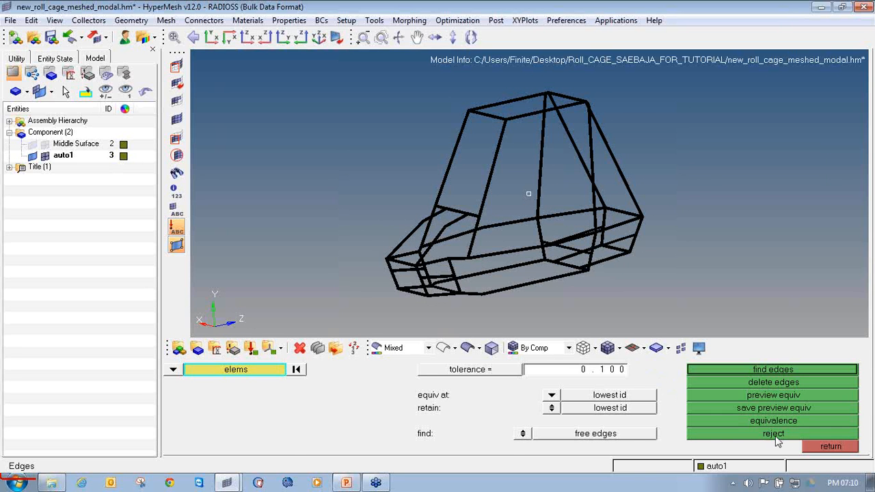
pyautogui.click(812, 447)
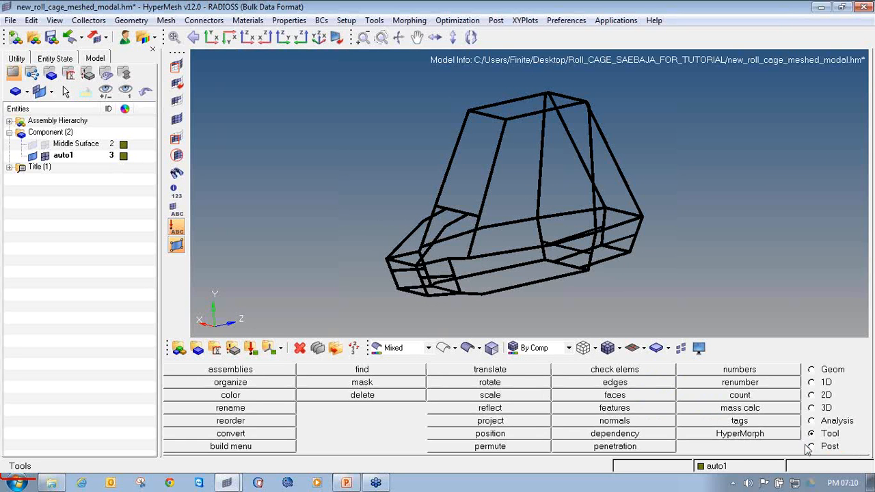
# - Save the model as new_roll_cage_meshed_modal.hm in the subfolder New folder (2)
pyautogui.click(10, 20)
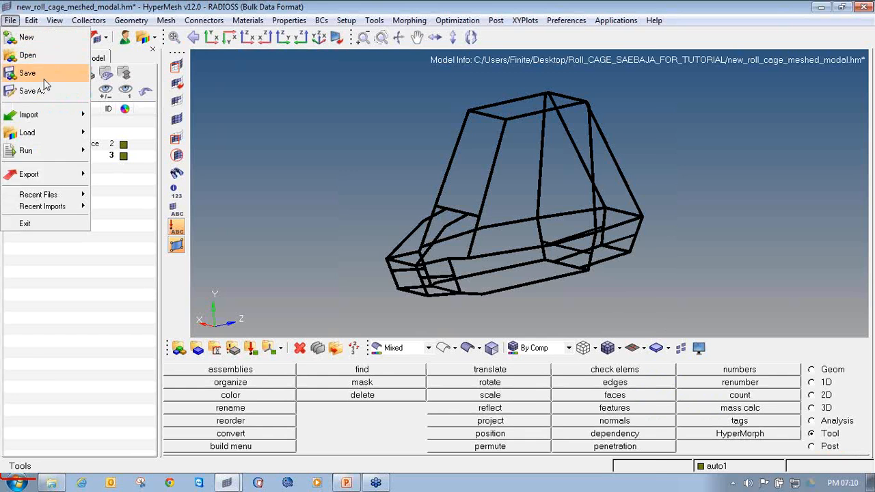
pyautogui.click(31, 89)
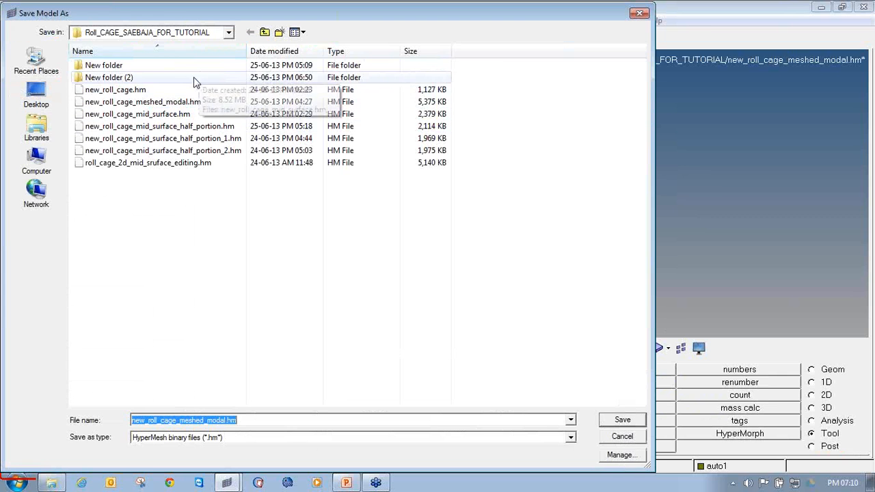
pyautogui.doubleClick(194, 80)
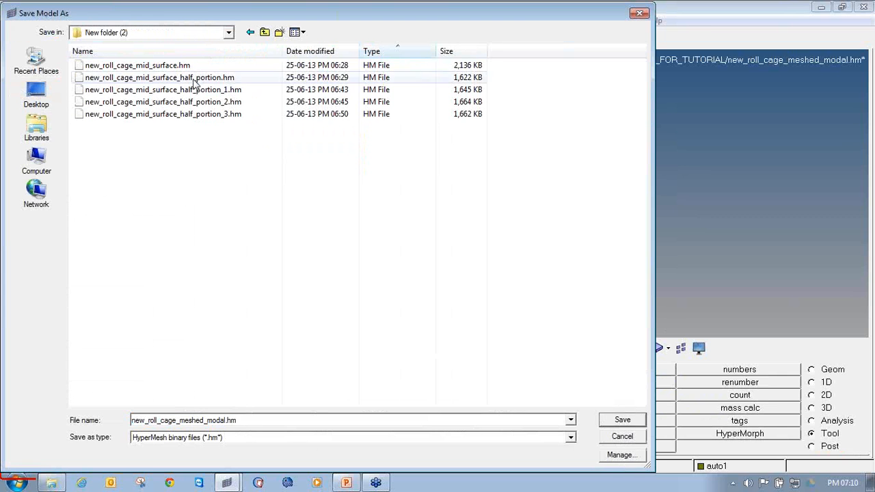
pyautogui.click(263, 420)
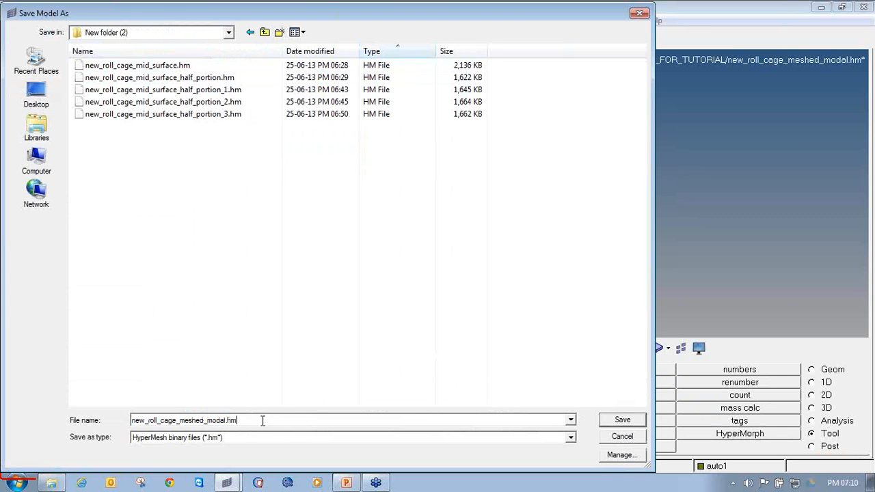
pyautogui.click(620, 421)
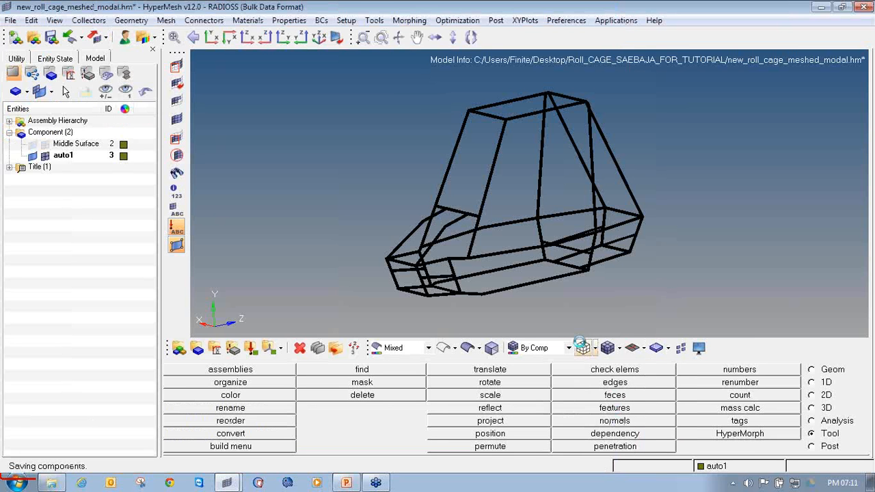
# - Try to run a Radioss analysis of the model with the run option set to check
pyautogui.click(812, 420)
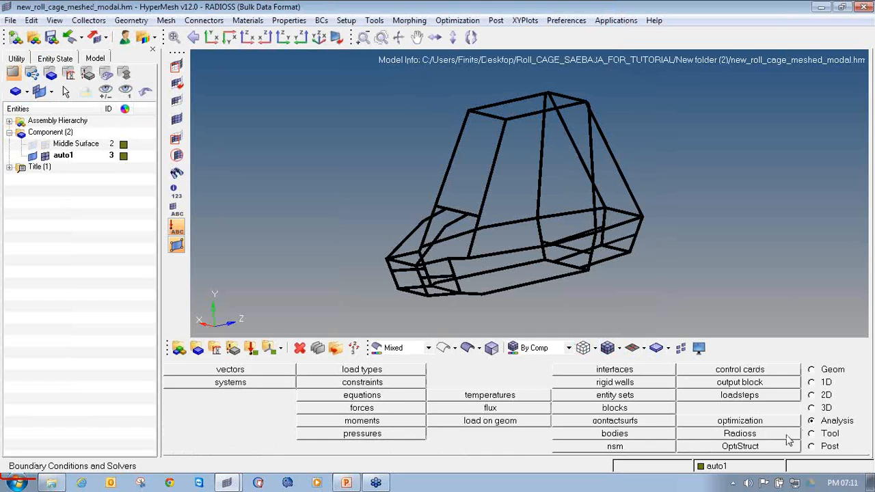
pyautogui.click(788, 438)
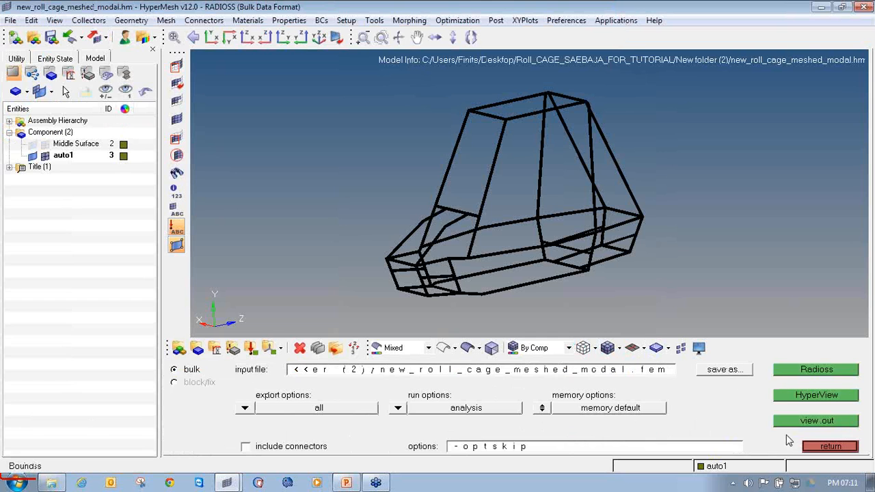
pyautogui.click(406, 408)
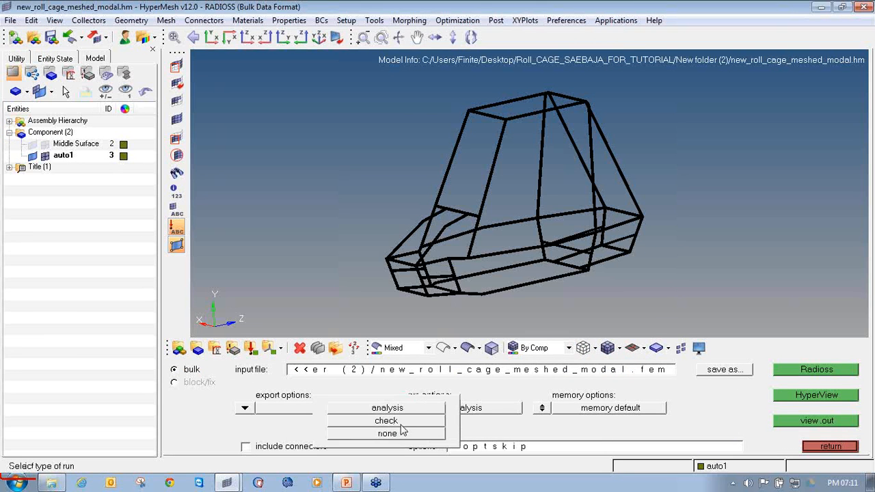
pyautogui.click(401, 424)
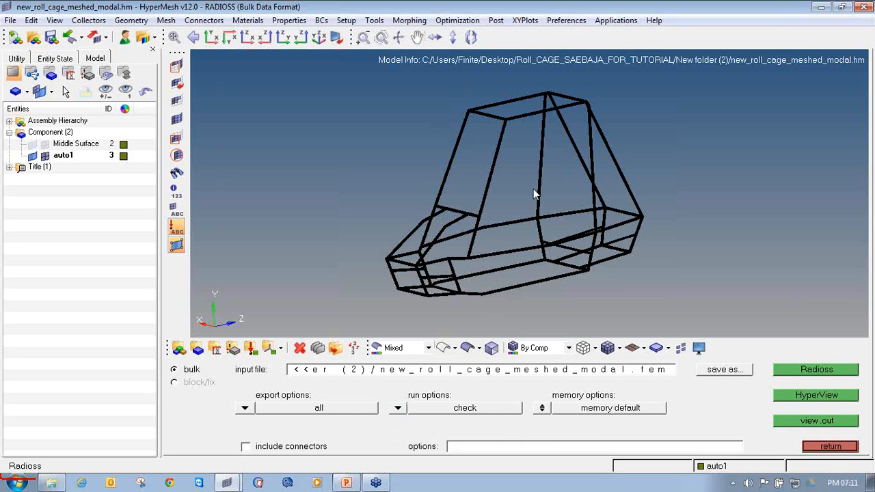
pyautogui.click(804, 373)
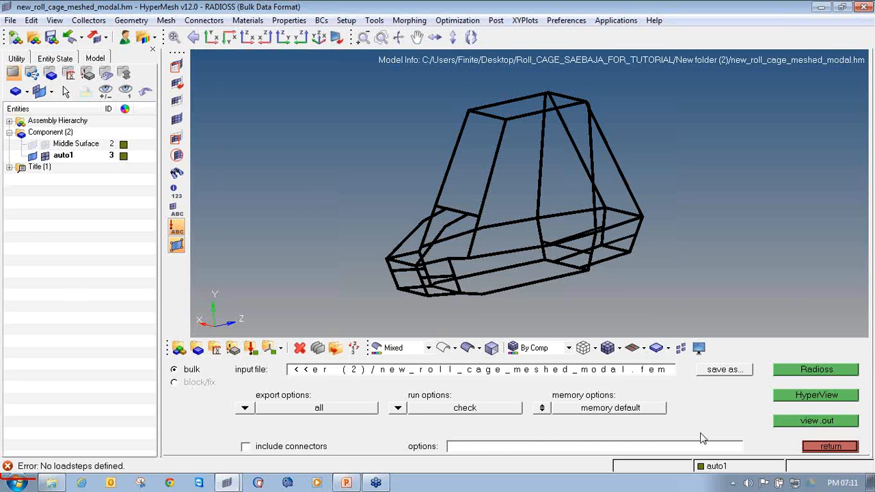
pyautogui.click(809, 448)
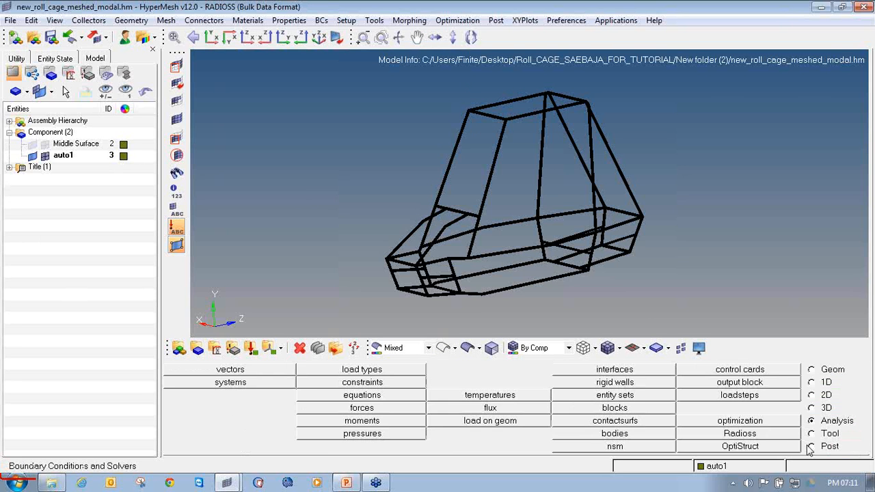
# - Create an isotropic MAT1 material named steel with E 2.1e+05 and the default NU and RHO values
pyautogui.click(216, 349)
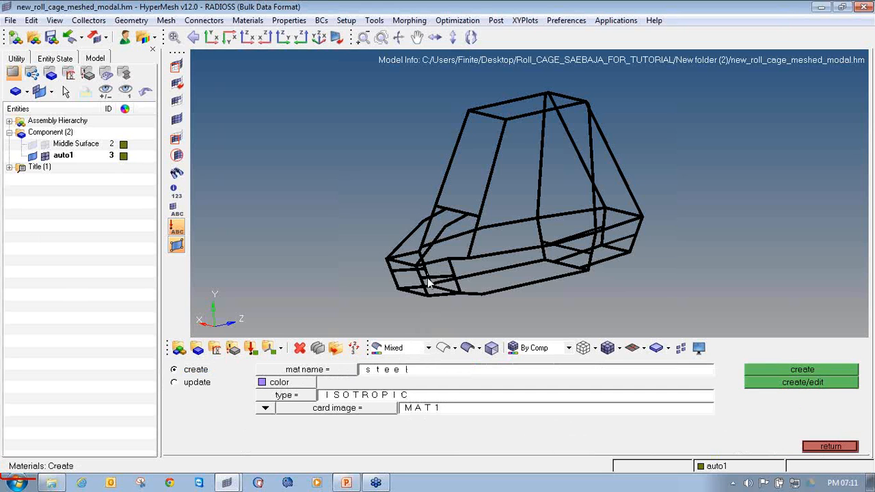
pyautogui.click(752, 372)
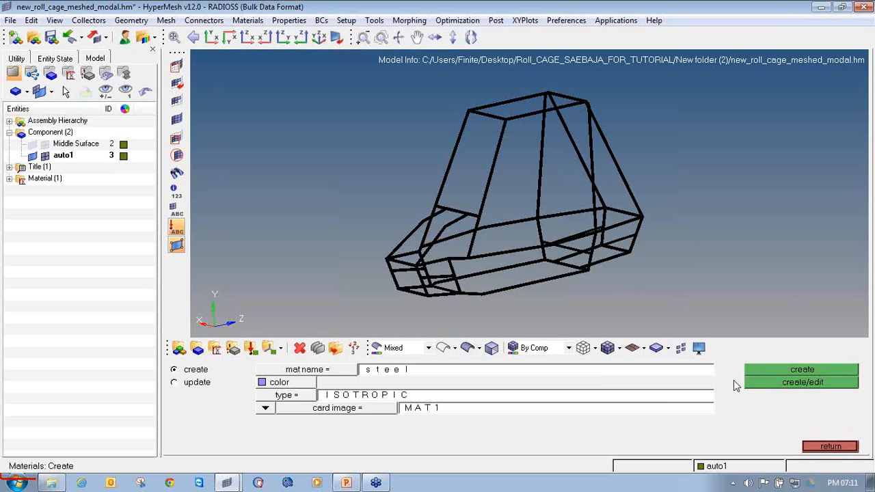
pyautogui.click(350, 269)
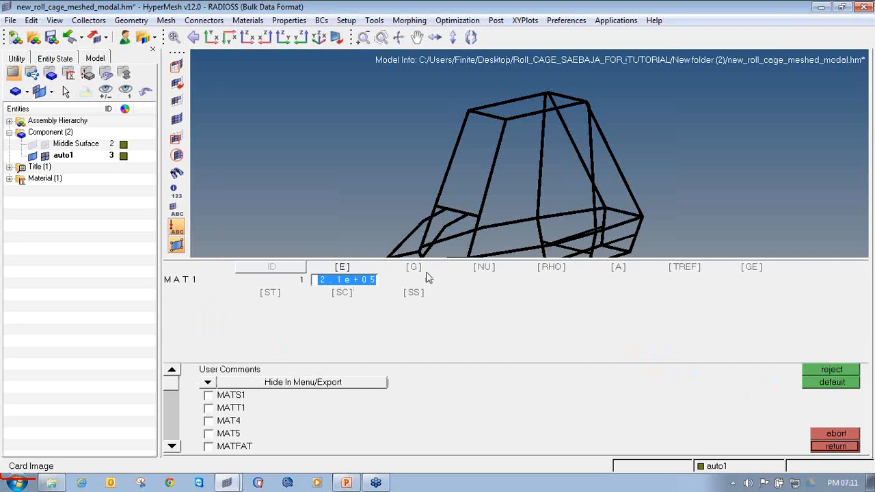
pyautogui.click(478, 270)
pyautogui.click(557, 272)
pyautogui.click(830, 448)
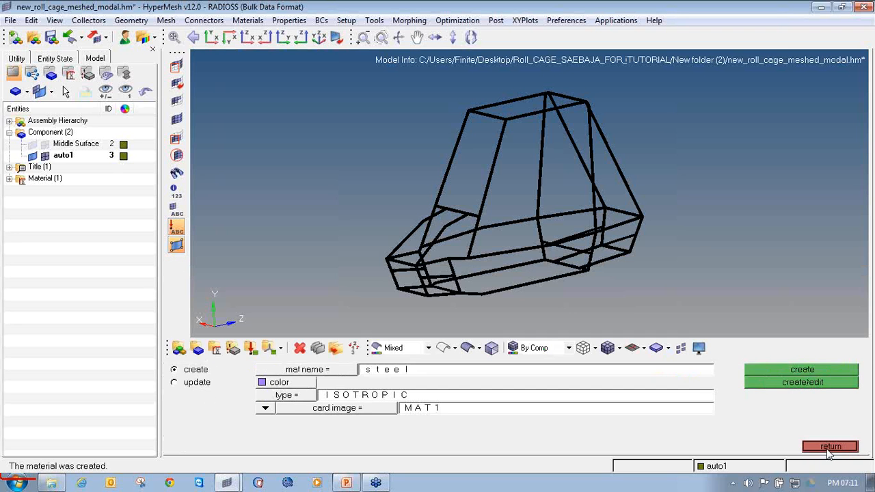
pyautogui.click(830, 448)
# - Define a new 2D property named roll_cage with the PSHELL card image and the steel material
pyautogui.click(233, 348)
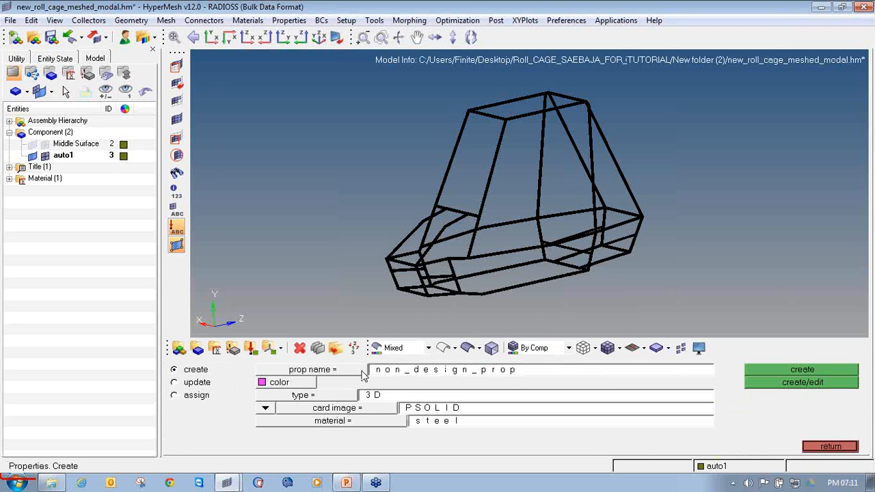
pyautogui.click(394, 372)
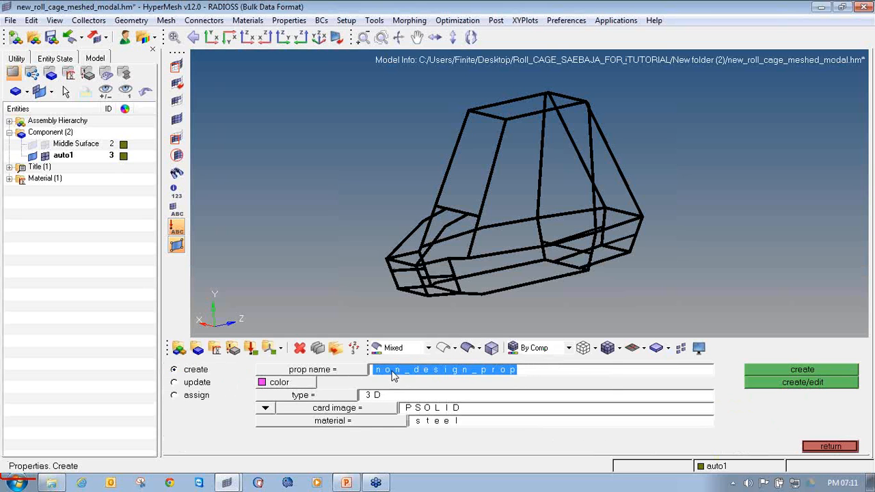
pyautogui.write('roll_cage')
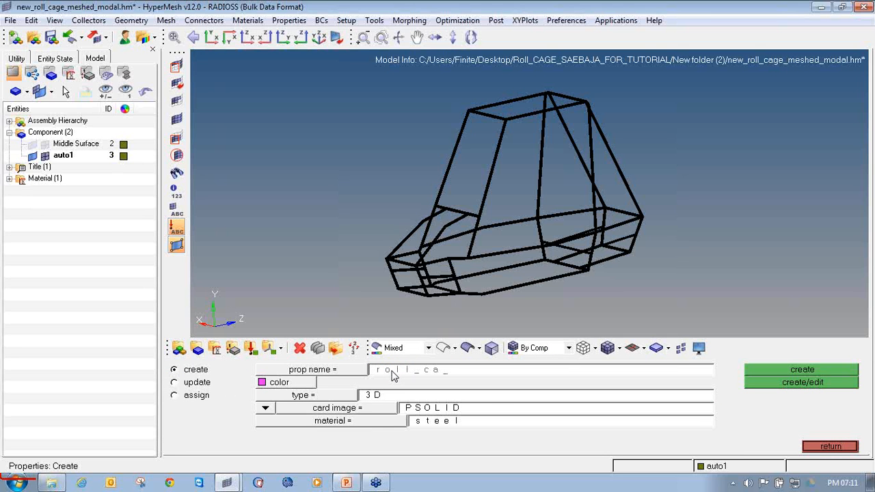
pyautogui.click(347, 405)
pyautogui.click(333, 435)
pyautogui.click(348, 408)
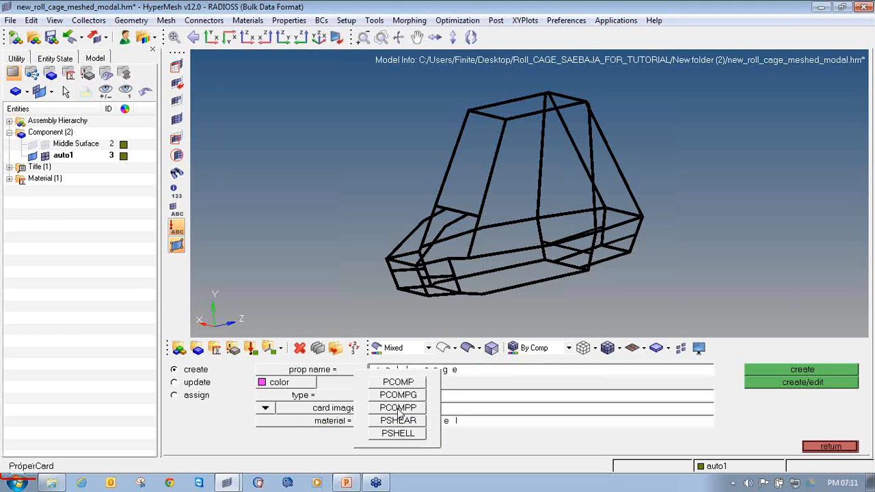
pyautogui.click(398, 434)
pyautogui.click(377, 419)
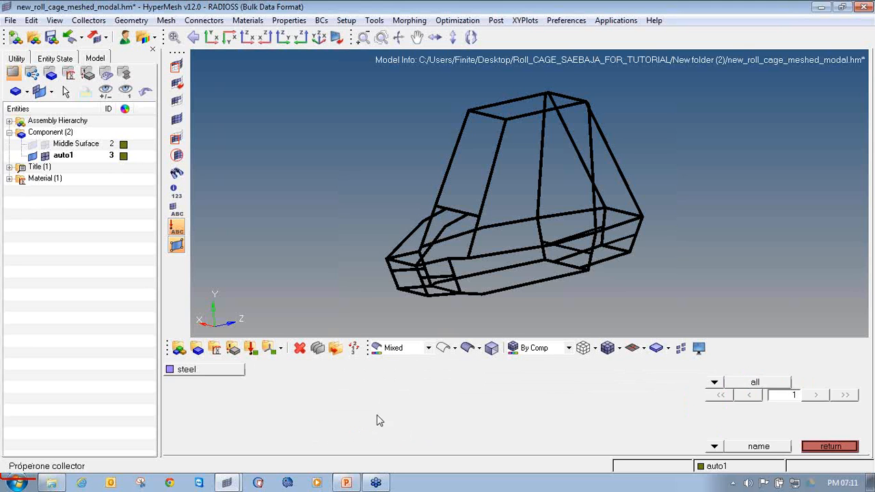
pyautogui.click(191, 389)
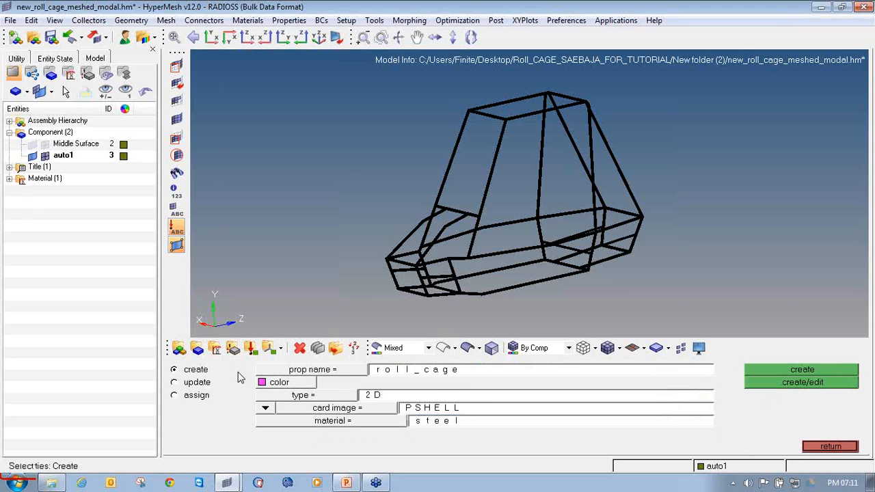
# - Create the roll_cage property and set its shell thickness T to 3
pyautogui.click(792, 384)
pyautogui.click(419, 280)
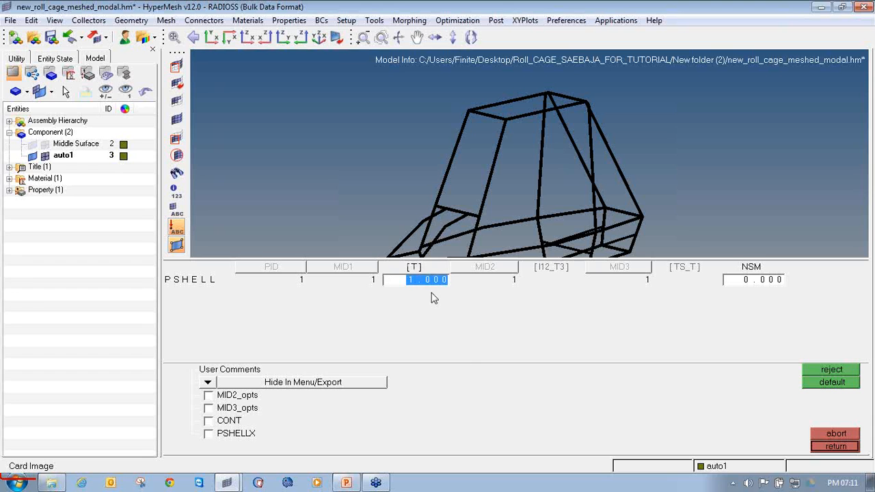
pyautogui.write('3')
pyautogui.press('Return')
pyautogui.click(837, 448)
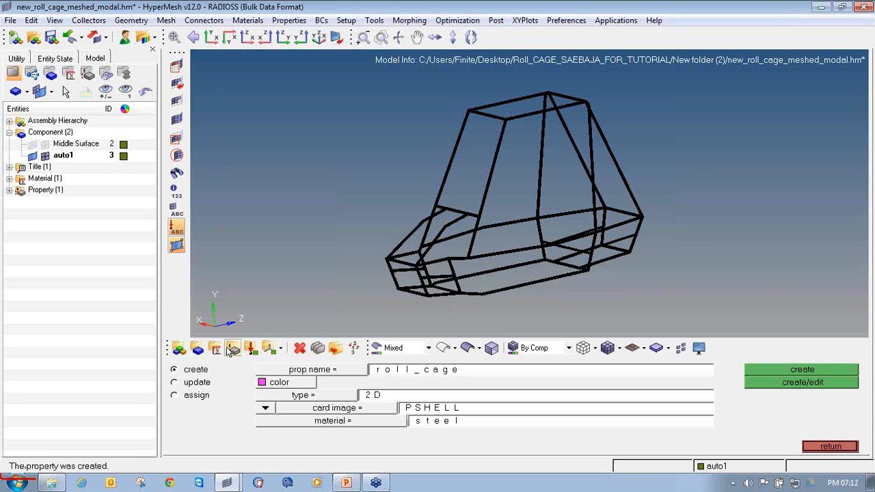
# - Update the auto1 component with the roll_cage property
pyautogui.click(198, 349)
pyautogui.click(285, 370)
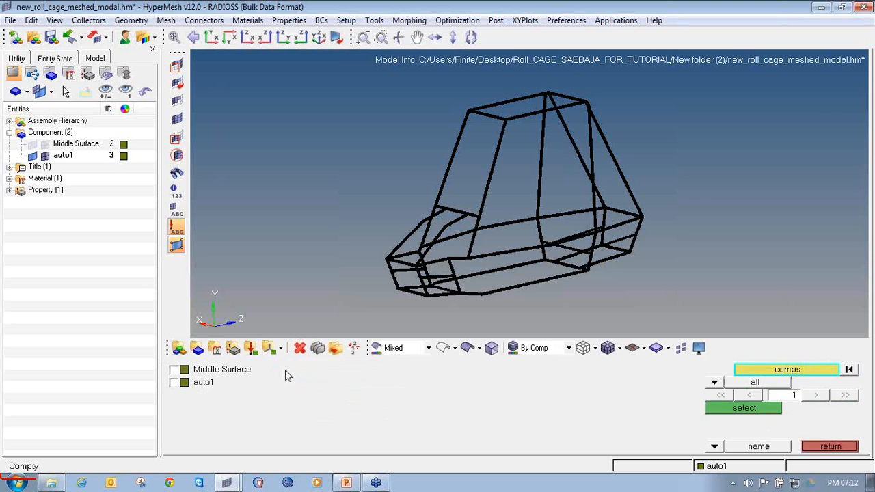
pyautogui.click(197, 384)
pyautogui.click(745, 406)
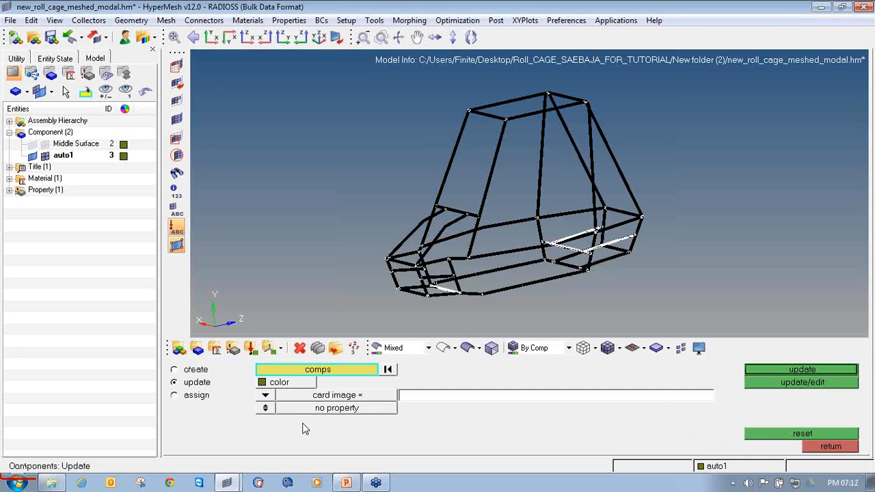
pyautogui.click(335, 409)
pyautogui.click(224, 373)
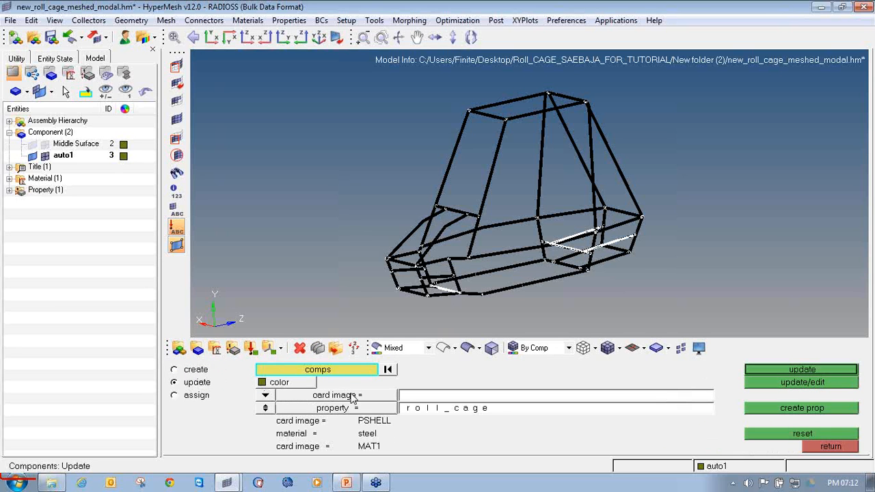
pyautogui.click(757, 370)
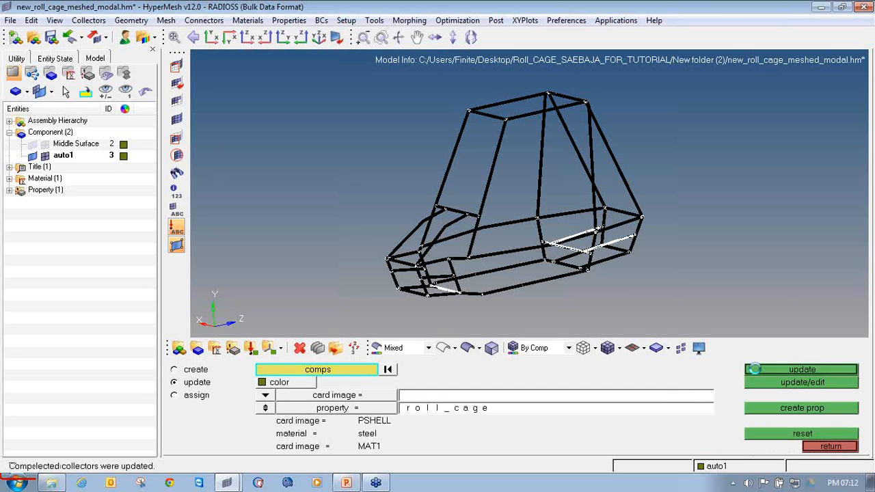
pyautogui.click(825, 448)
pyautogui.click(825, 448)
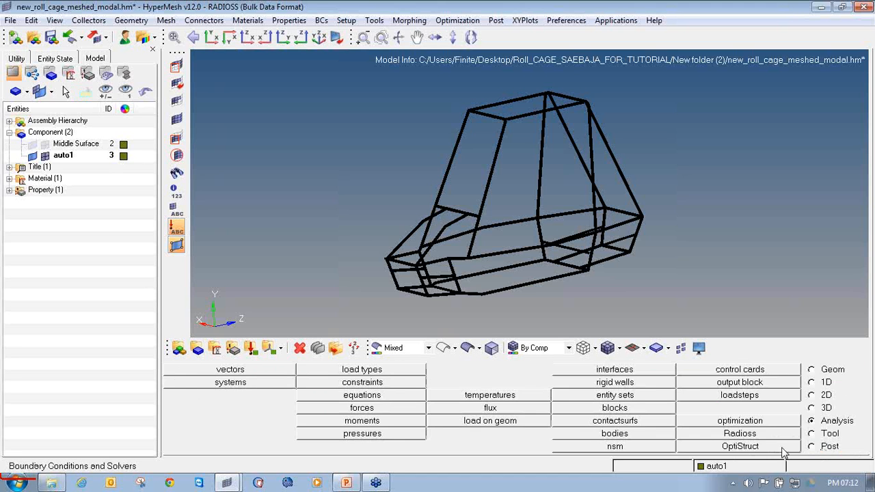
# - Create a load collector named eirglr with the EIGRL card image
pyautogui.click(251, 348)
pyautogui.click(436, 373)
pyautogui.write('e i r g l r')
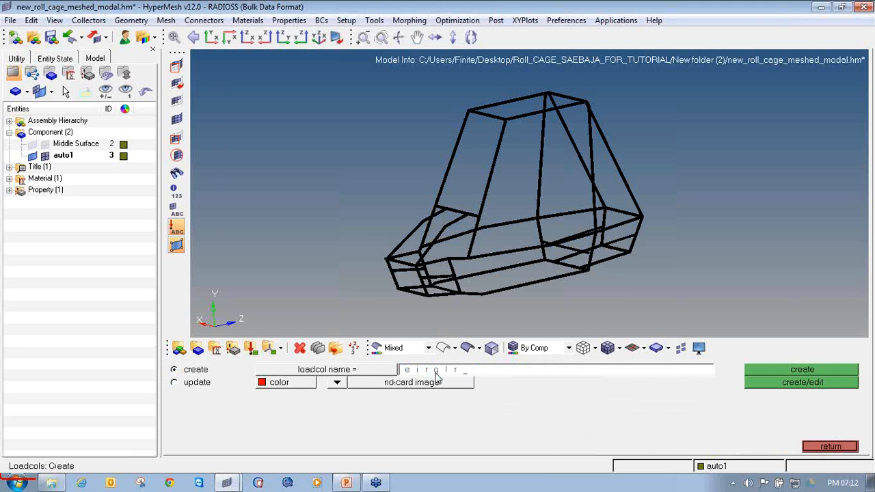
pyautogui.click(337, 383)
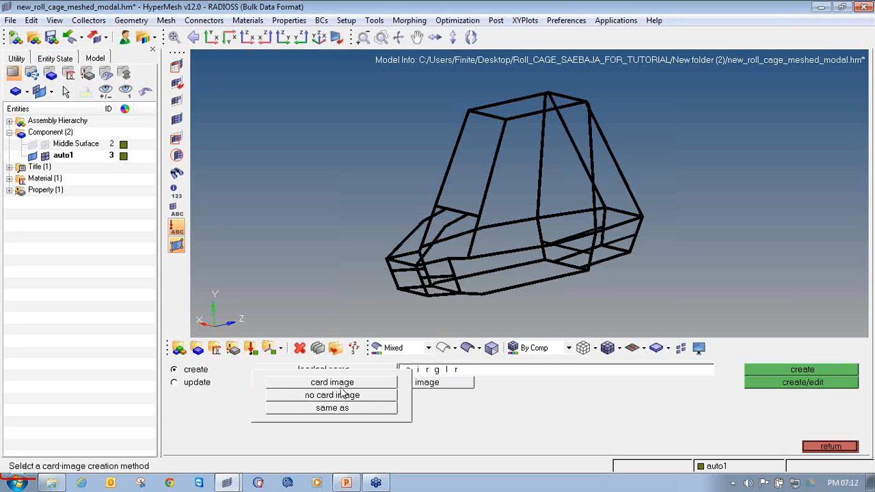
pyautogui.click(345, 388)
pyautogui.click(363, 388)
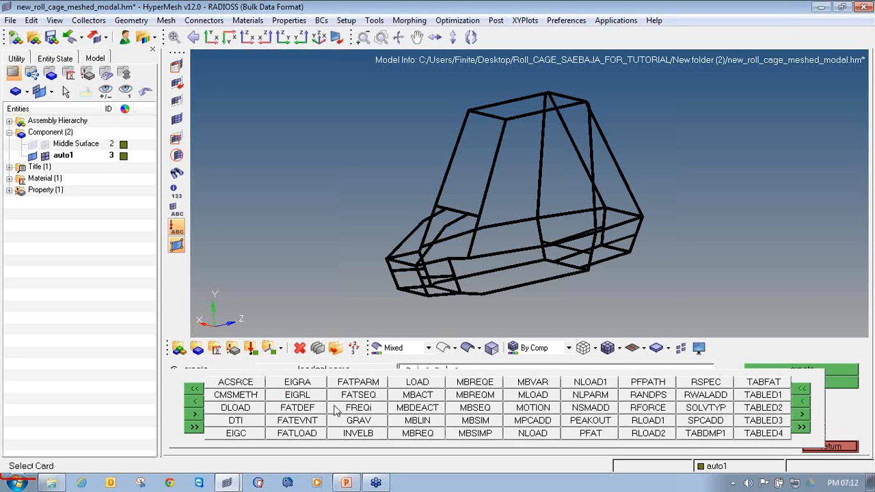
pyautogui.click(317, 399)
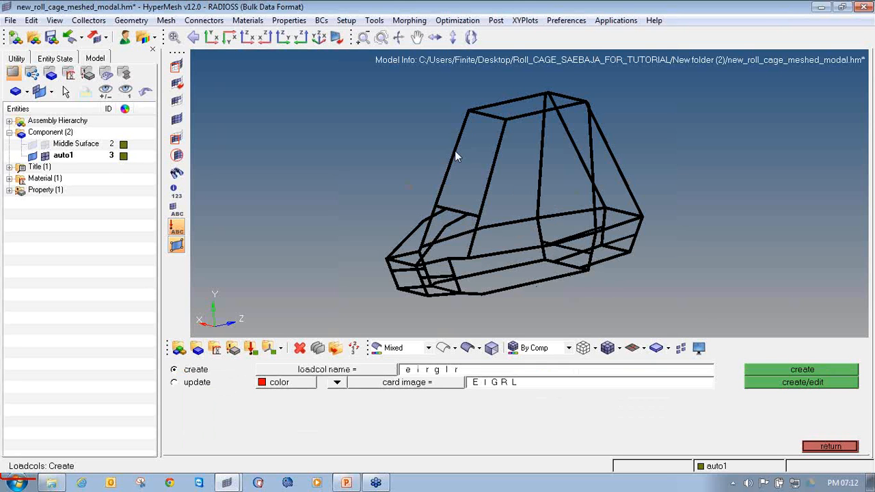
pyautogui.click(836, 370)
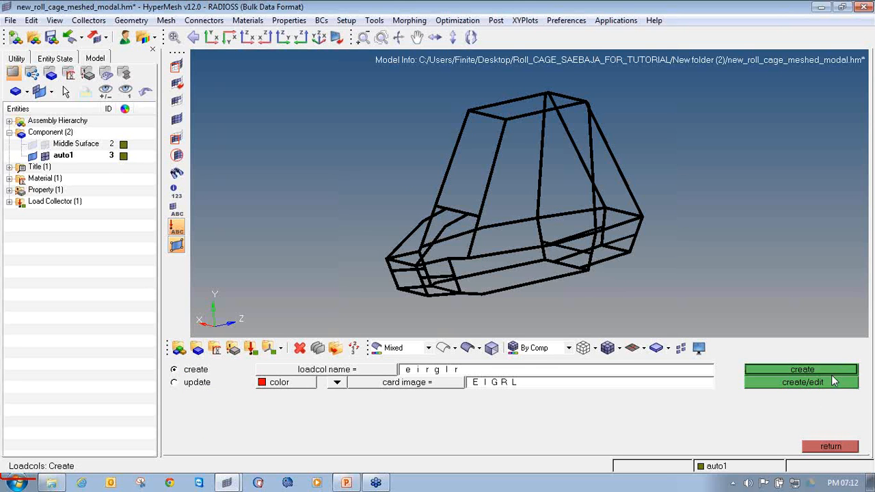
pyautogui.click(825, 448)
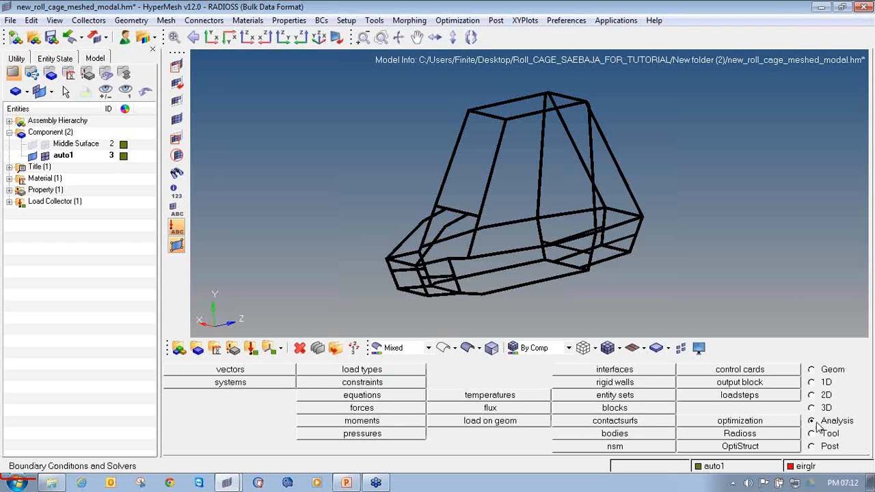
# - Name a new load step test and set its solution type to normal modes
pyautogui.click(739, 396)
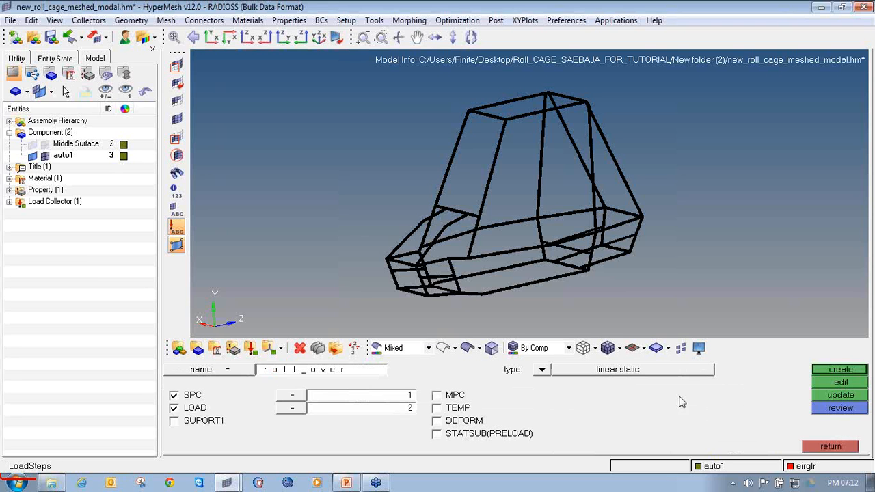
pyautogui.click(367, 374)
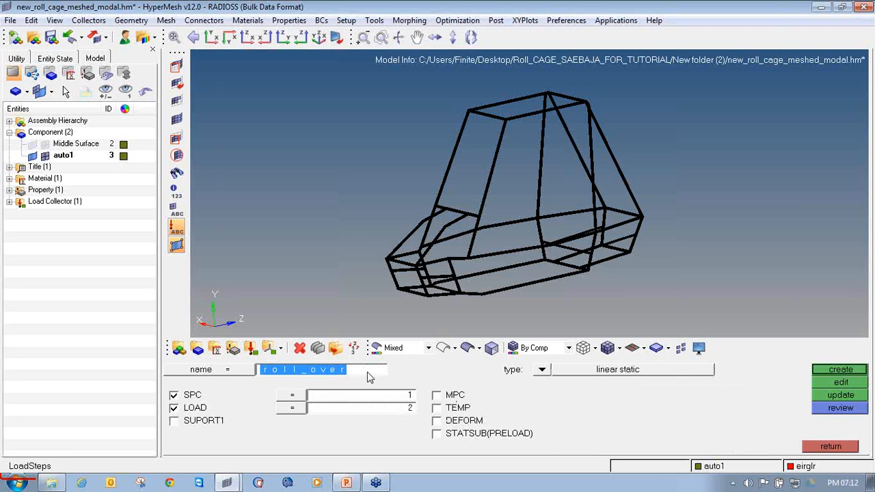
pyautogui.write('rol')
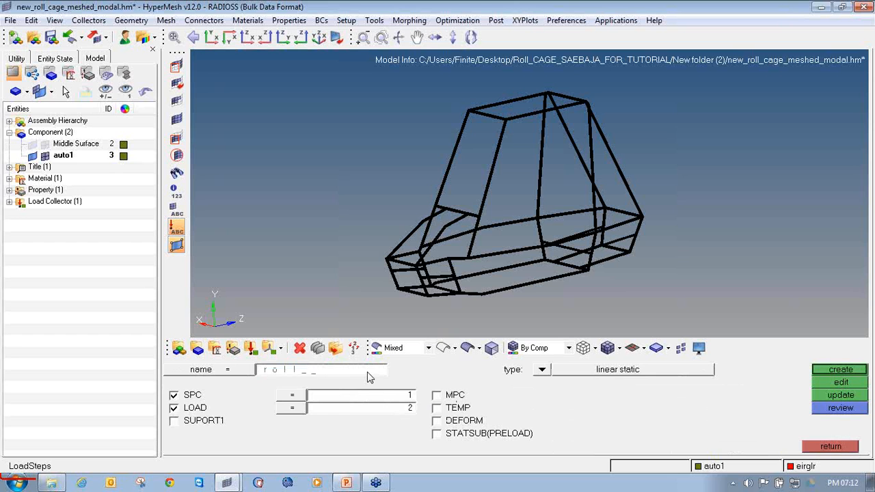
pyautogui.press('BackSpace')
pyautogui.press('BackSpace')
pyautogui.press('BackSpace')
pyautogui.write('test')
pyautogui.click(541, 370)
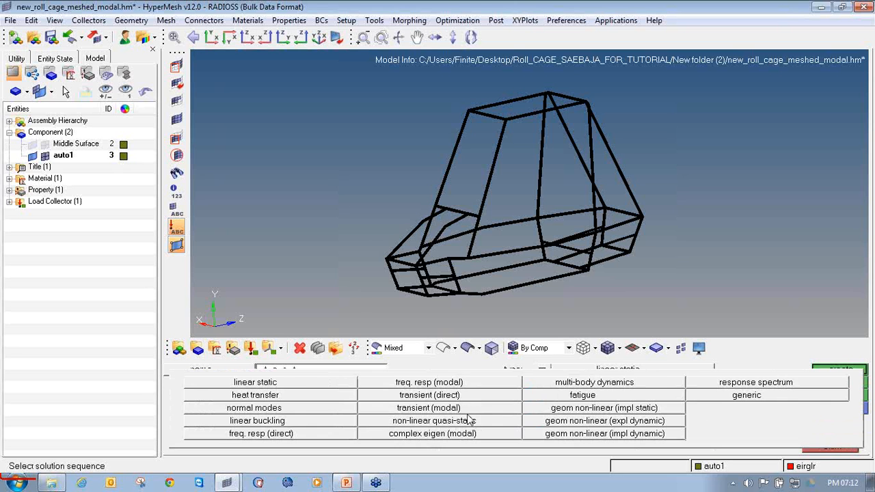
pyautogui.click(298, 408)
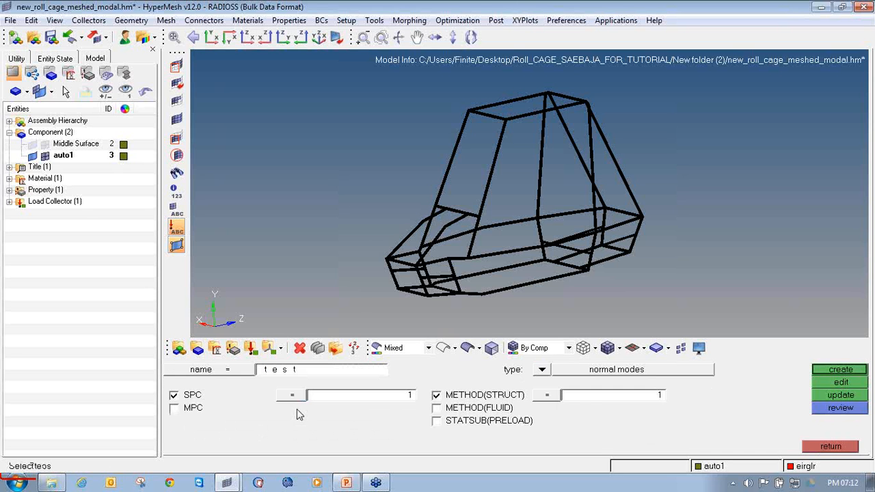
# - Exclude SPC from the test load step, assign the eirglr collector as METHOD(STRUCT), and create the load step
pyautogui.click(185, 399)
pyautogui.click(554, 396)
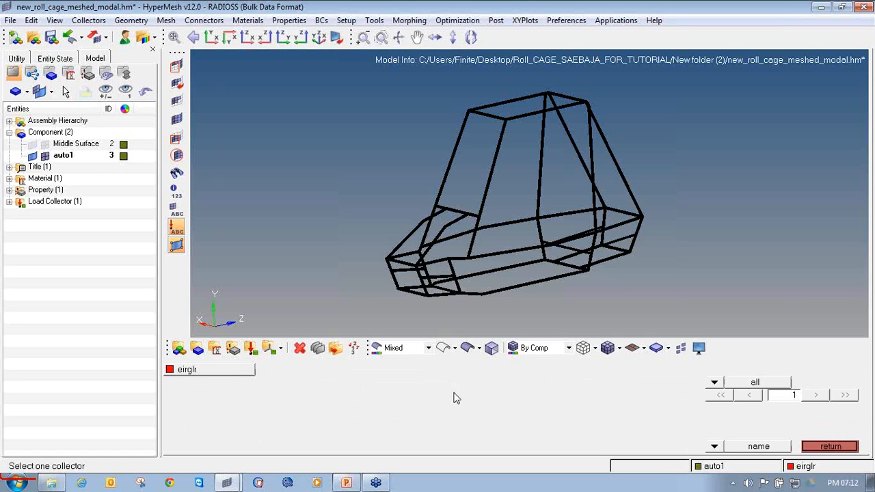
pyautogui.click(240, 372)
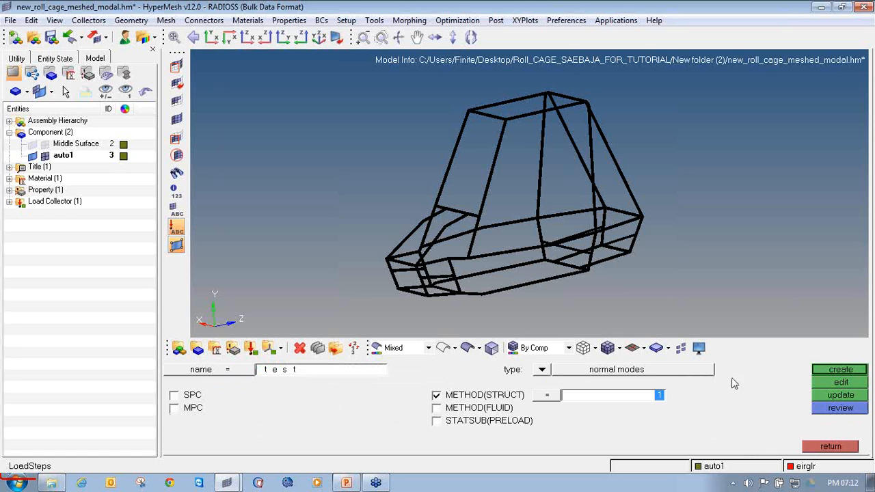
pyautogui.click(826, 371)
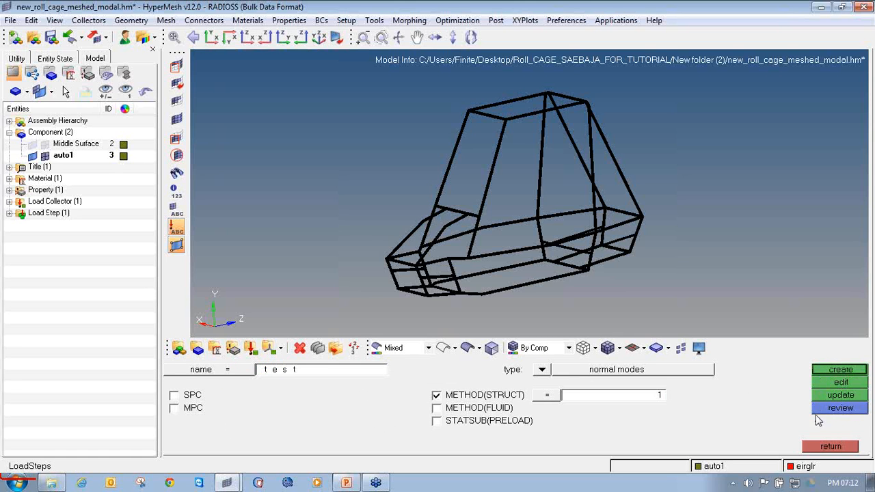
pyautogui.click(829, 446)
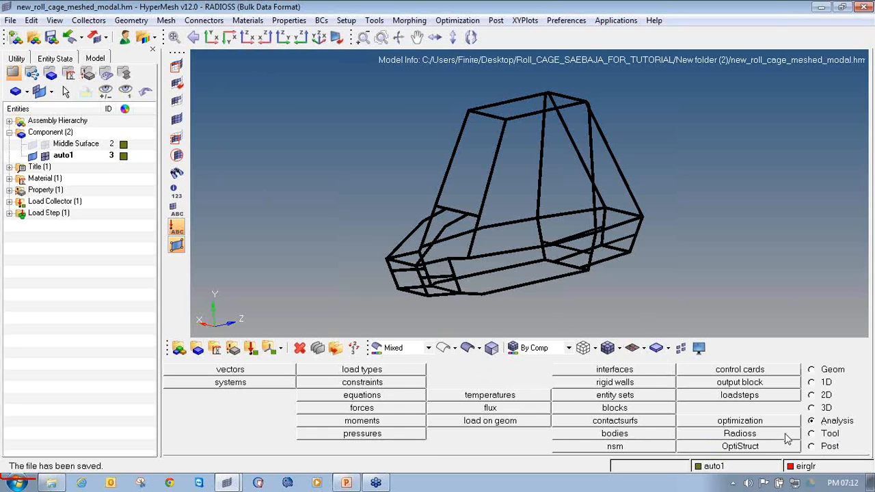
# - Run the Radioss solver on new_roll_cage_meshed_modal.fem with the run option set to analysis
pyautogui.click(740, 433)
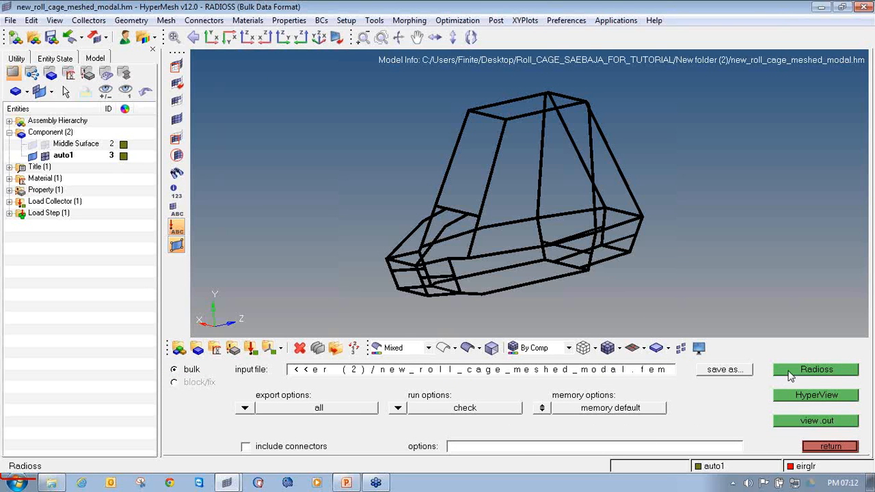
pyautogui.click(411, 410)
pyautogui.click(394, 407)
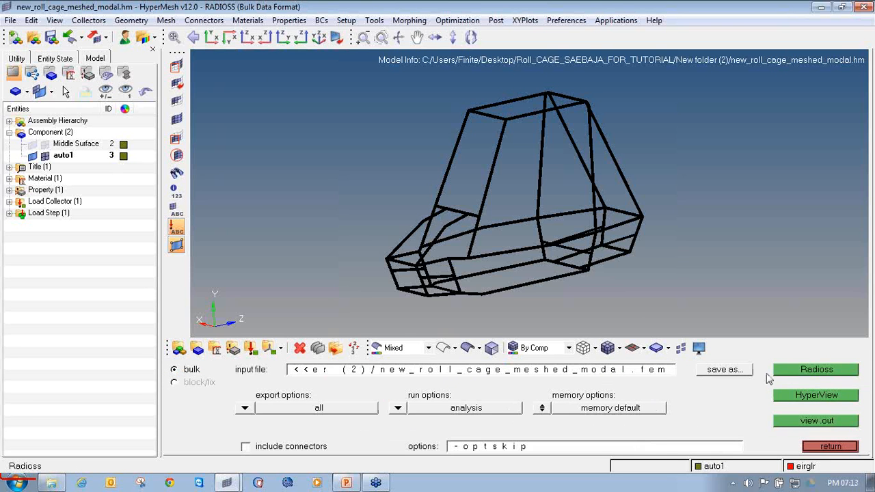
pyautogui.click(788, 369)
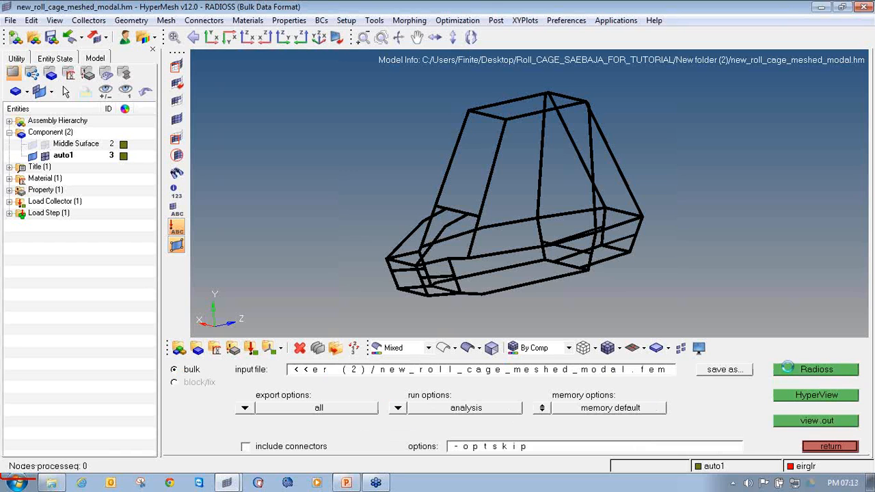
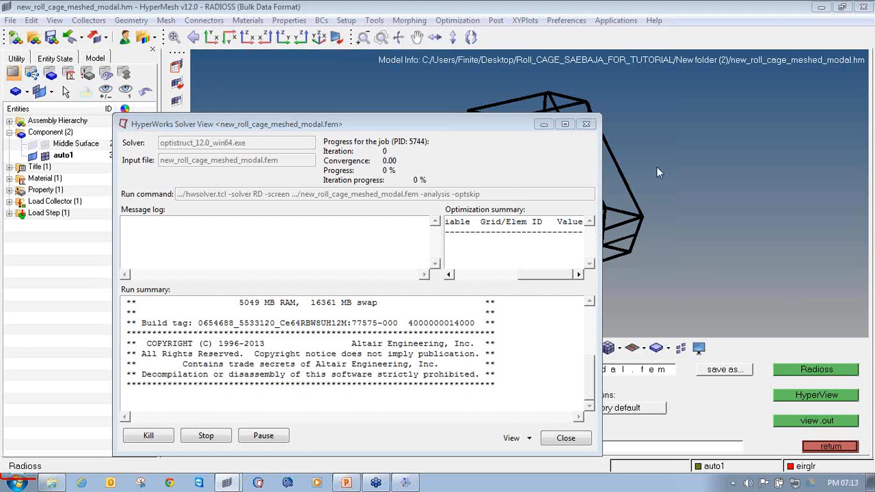
pyautogui.click(662, 234)
pyautogui.click(819, 446)
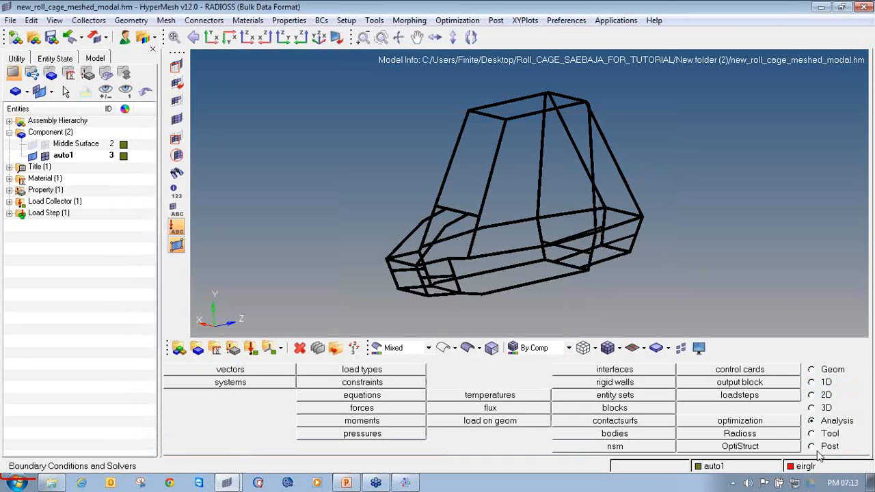
# - Count all FE entities in the model
pyautogui.click(812, 434)
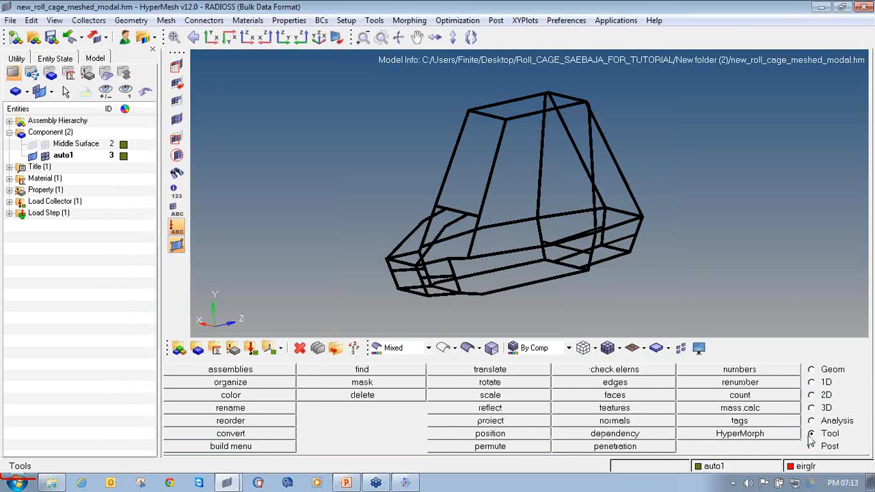
pyautogui.click(730, 400)
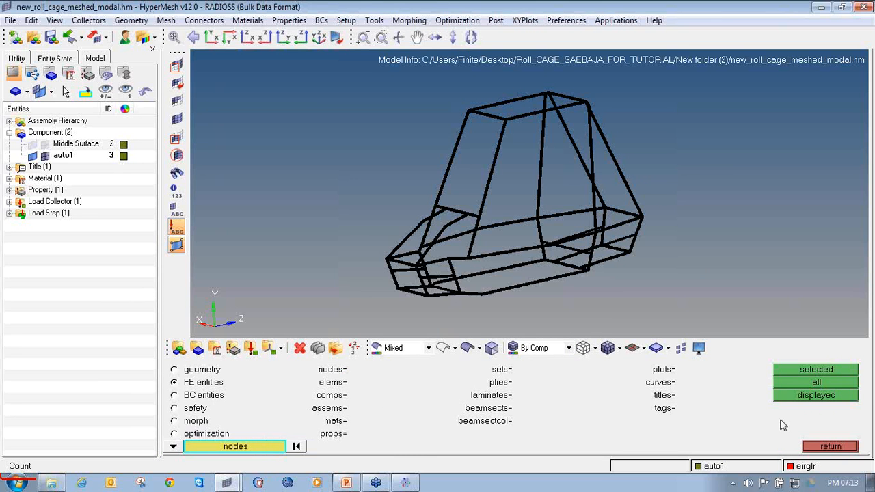
pyautogui.click(829, 448)
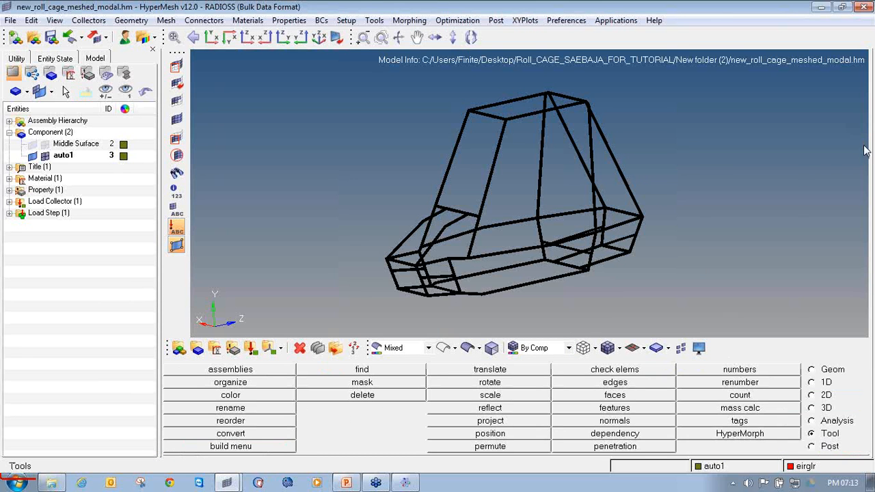
pyautogui.moveTo(840, 419)
pyautogui.mouseDown()
pyautogui.moveTo(807, 430)
pyautogui.moveTo(863, 425)
pyautogui.mouseUp()
pyautogui.moveTo(742, 386)
pyautogui.mouseDown()
pyautogui.moveTo(768, 393)
pyautogui.moveTo(733, 380)
pyautogui.mouseUp()
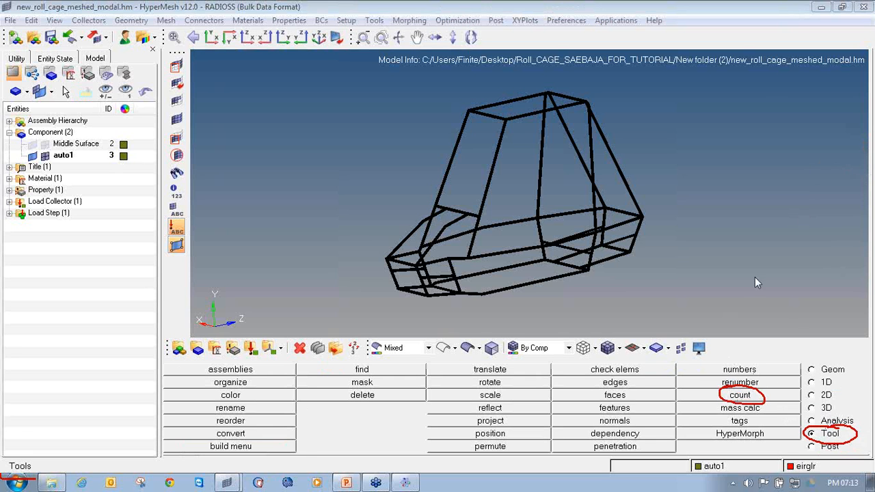
pyautogui.click(759, 401)
pyautogui.click(778, 385)
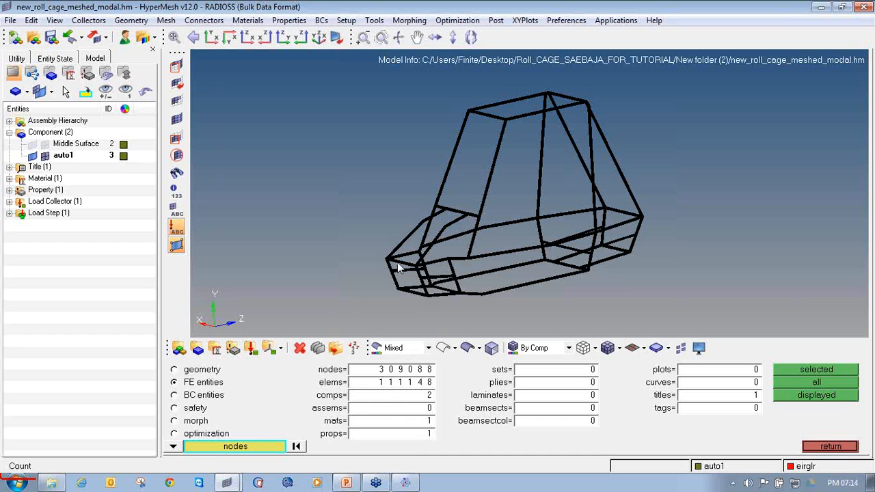
pyautogui.click(820, 444)
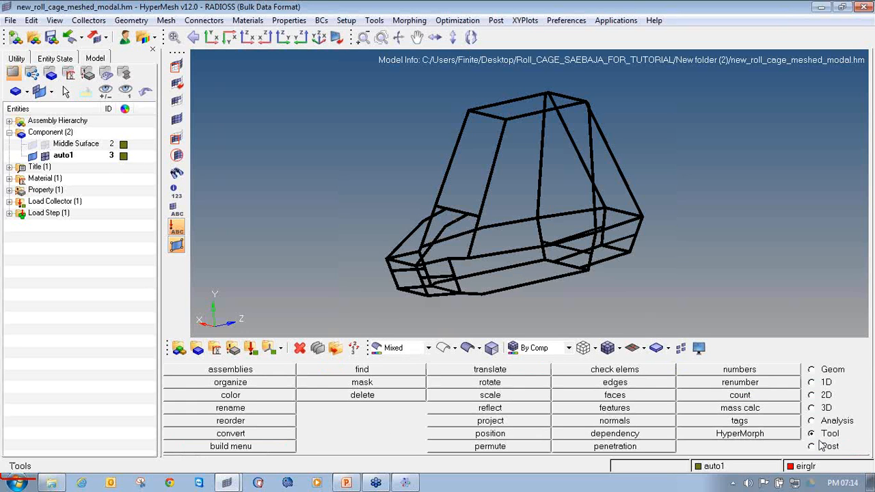
# - Calculate the area, volume and total mass of the elements in the roll cage component
pyautogui.click(762, 408)
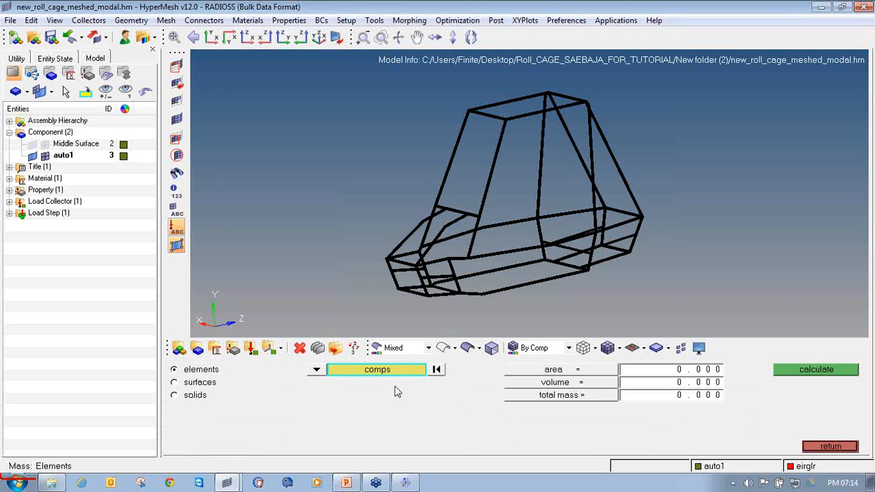
pyautogui.click(572, 266)
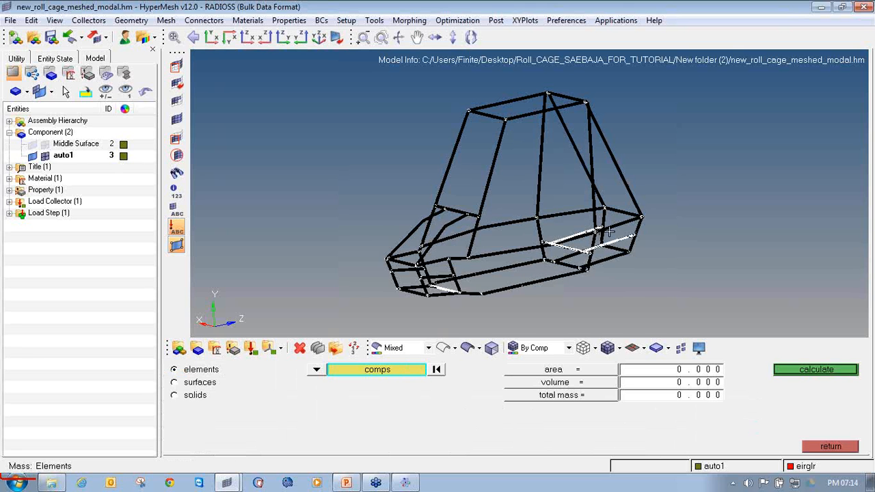
pyautogui.keyDown('ctrl'); pyautogui.moveTo(558, 274); pyautogui.dragTo(594, 288); pyautogui.keyUp('ctrl')
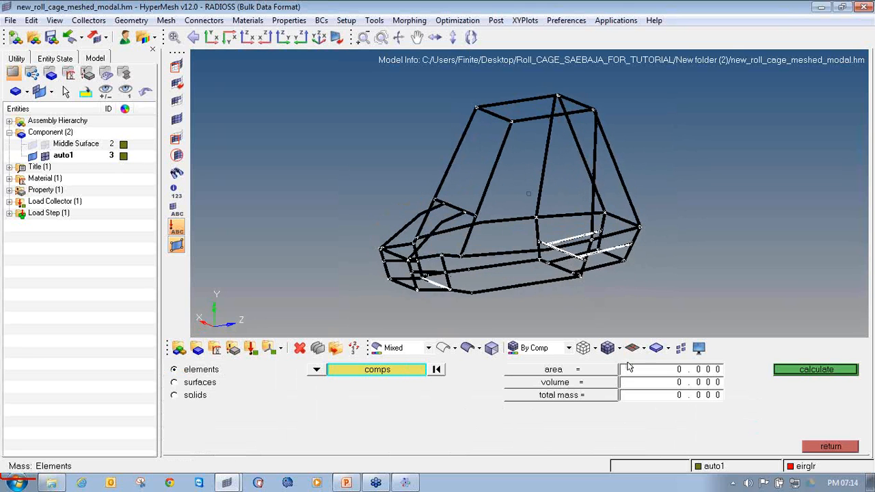
pyautogui.click(804, 376)
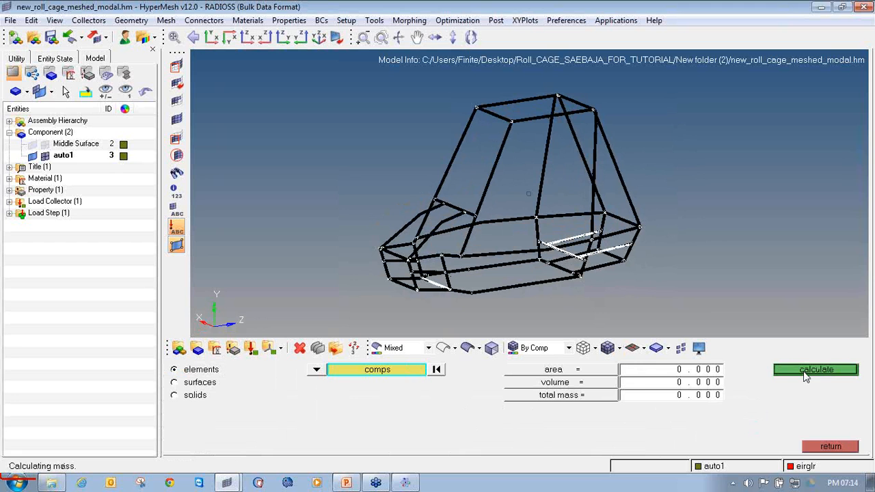
pyautogui.doubleClick(681, 395)
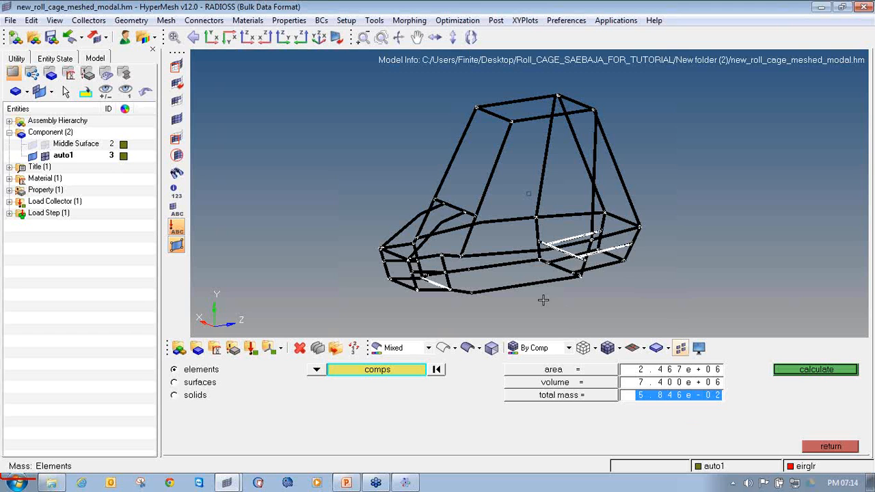
pyautogui.moveTo(561, 199)
pyautogui.keyDown('ctrl'); pyautogui.mouseDown()
pyautogui.moveTo(554, 189)
pyautogui.moveTo(558, 205)
pyautogui.moveTo(577, 204)
pyautogui.mouseUp(); pyautogui.keyUp('ctrl')
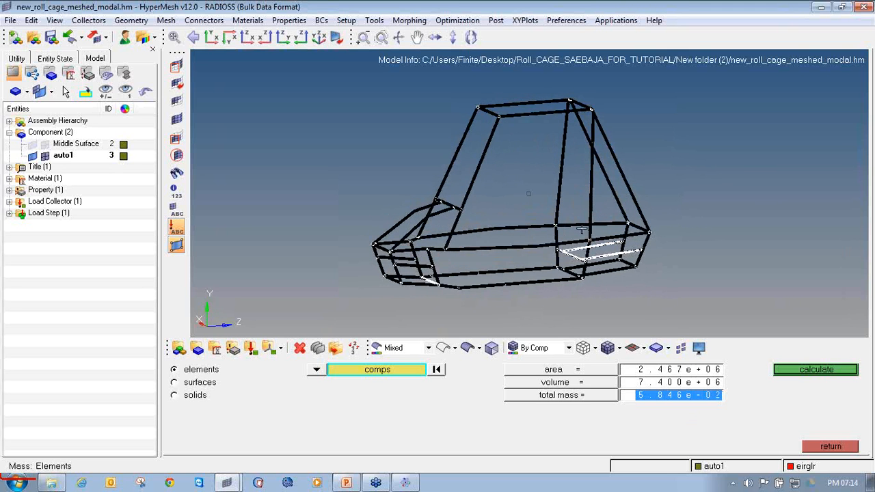
pyautogui.moveTo(491, 237)
pyautogui.keyDown('ctrl'); pyautogui.mouseDown()
pyautogui.moveTo(498, 223)
pyautogui.moveTo(483, 243)
pyautogui.mouseUp(); pyautogui.keyUp('ctrl')
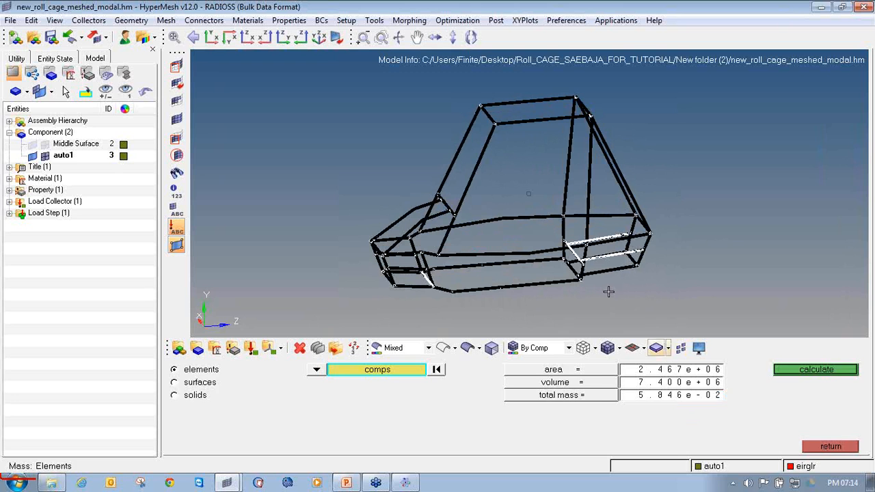
pyautogui.click(828, 447)
pyautogui.keyDown('ctrl'); pyautogui.moveTo(625, 241); pyautogui.dragTo(641, 241); pyautogui.keyUp('ctrl')
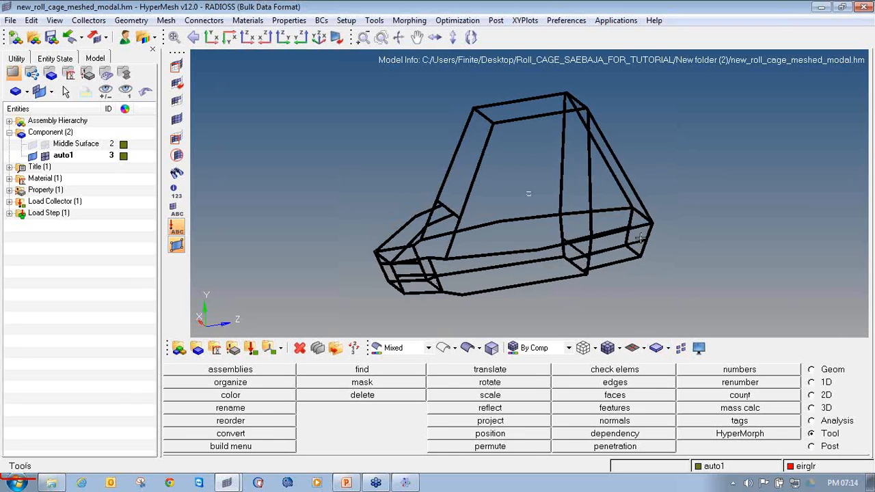
# - Check the progress of the running modal analysis in HyperWorks Solver View
pyautogui.click(406, 484)
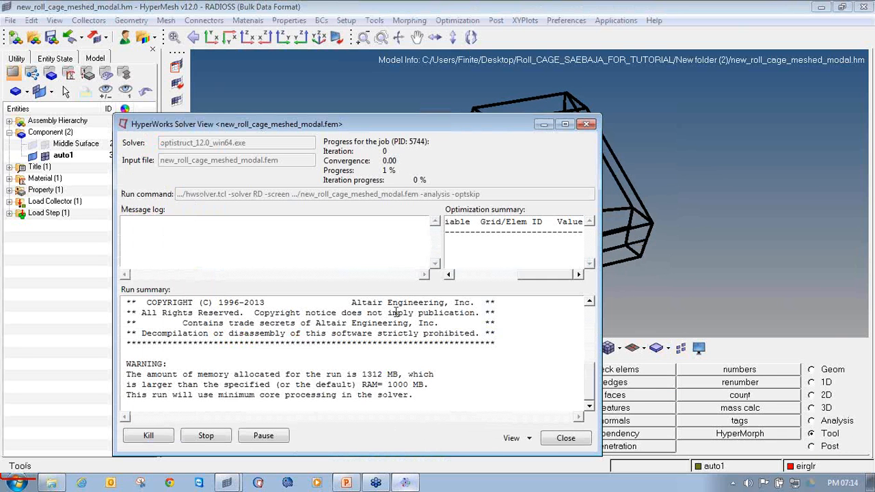
pyautogui.click(869, 27)
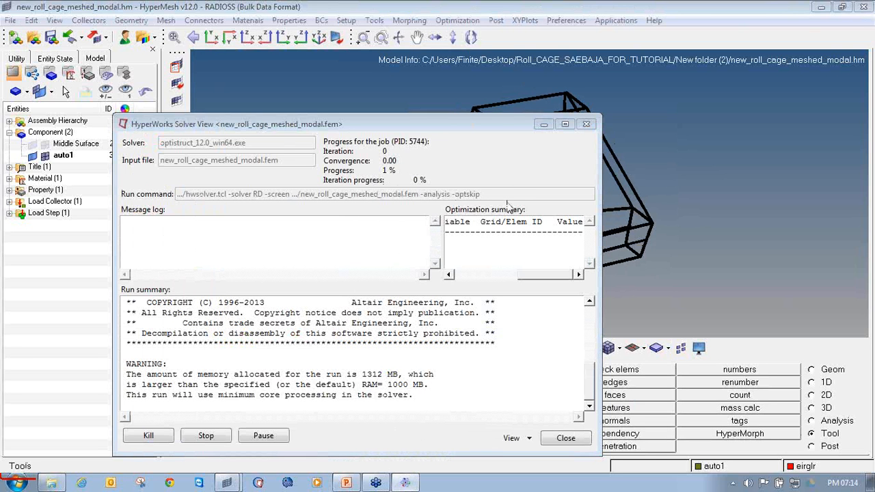
pyautogui.click(499, 2)
pyautogui.keyDown('ctrl'); pyautogui.moveTo(631, 260); pyautogui.dragTo(666, 263); pyautogui.keyUp('ctrl')
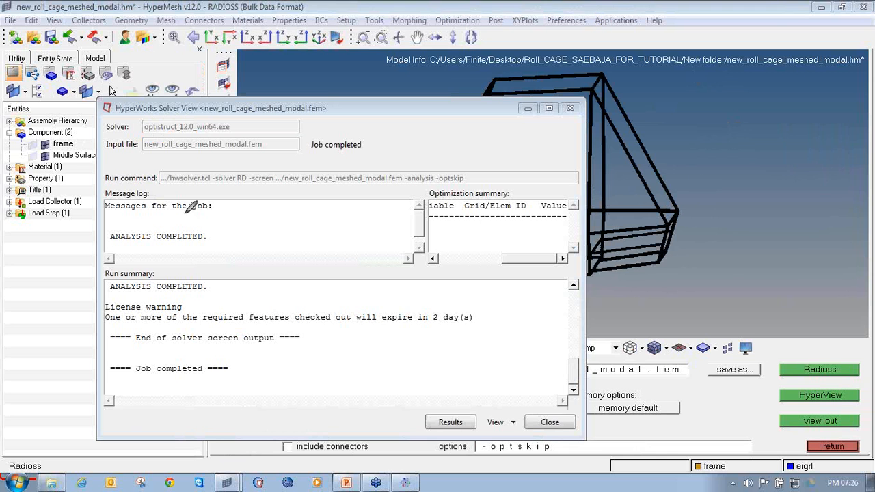
# - Review the solver's job messages, then close the solver view and leave the Radioss run setup
pyautogui.moveTo(182, 224)
pyautogui.mouseDown()
pyautogui.moveTo(95, 235)
pyautogui.moveTo(184, 255)
pyautogui.moveTo(220, 222)
pyautogui.moveTo(184, 220)
pyautogui.mouseUp()
pyautogui.moveTo(346, 136)
pyautogui.mouseDown()
pyautogui.moveTo(302, 144)
pyautogui.moveTo(369, 138)
pyautogui.moveTo(331, 134)
pyautogui.mouseUp()
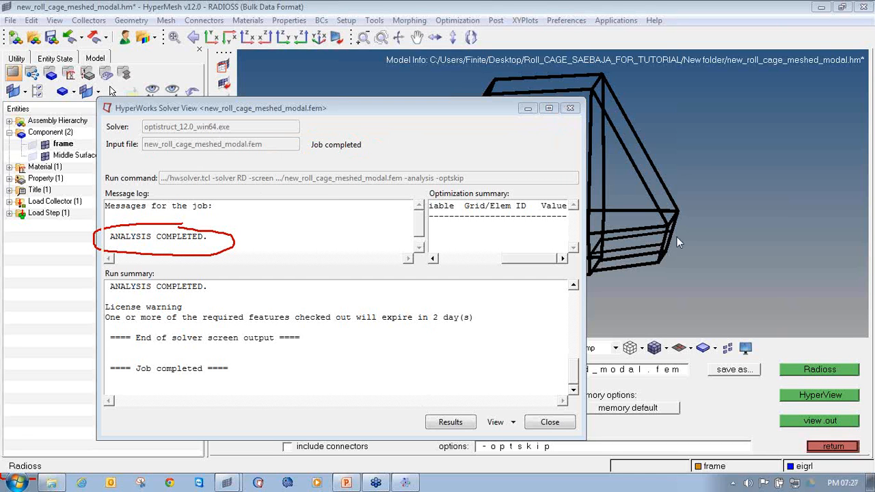
pyautogui.click(572, 108)
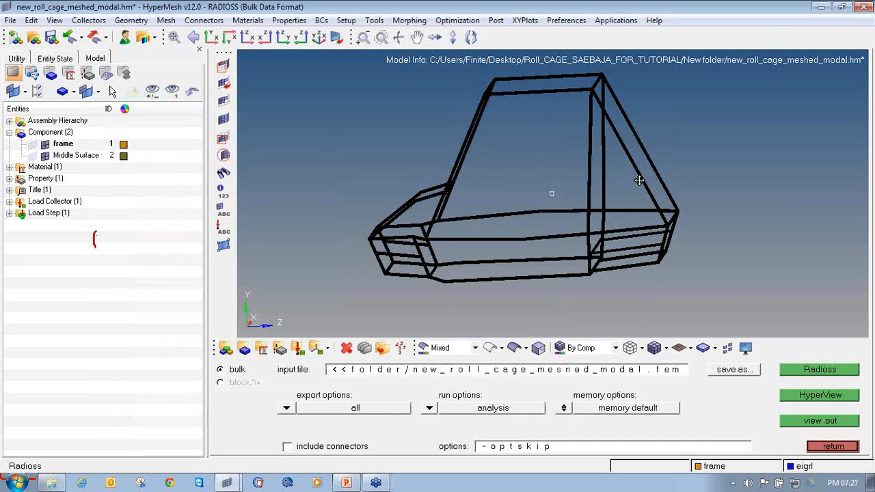
pyautogui.moveTo(639, 180)
pyautogui.keyDown('ctrl'); pyautogui.mouseDown()
pyautogui.moveTo(483, 219)
pyautogui.moveTo(518, 212)
pyautogui.moveTo(495, 211)
pyautogui.mouseUp(); pyautogui.keyUp('ctrl')
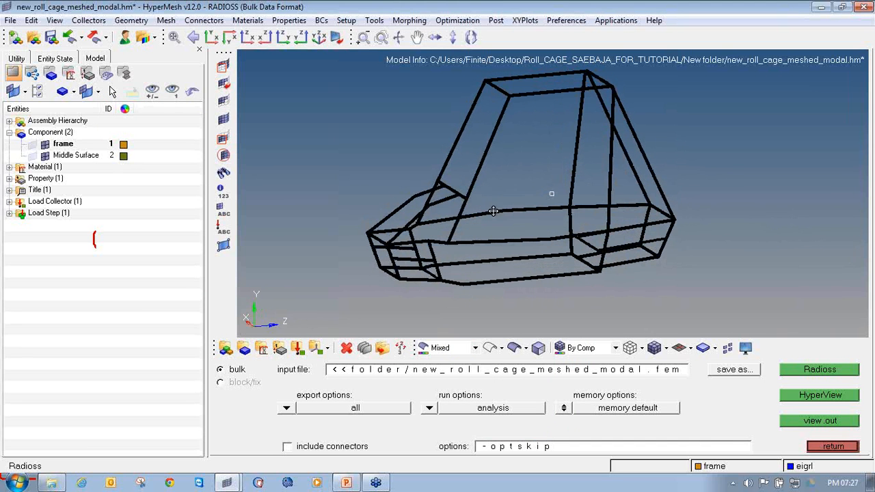
pyautogui.click(833, 446)
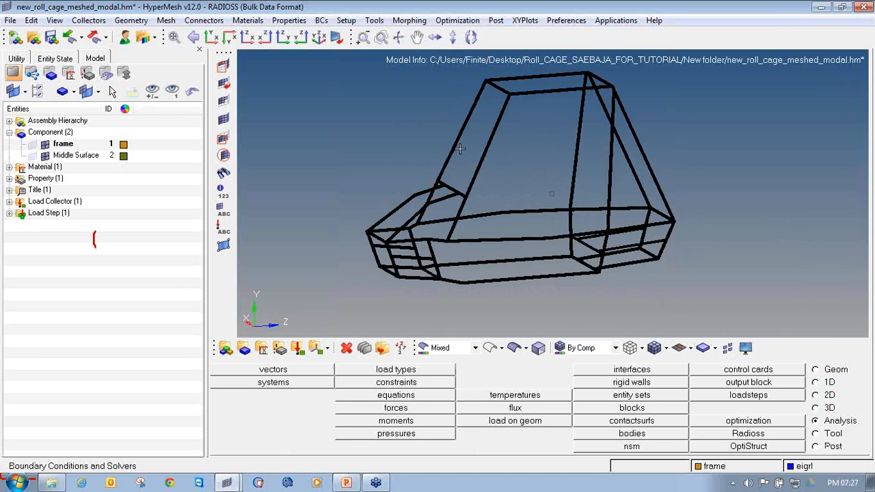
# - Examine the mesh at the roll cage's tube joints and along its straight front tubes
pyautogui.keyDown('ctrl'); pyautogui.moveTo(522, 185); pyautogui.dragTo(531, 206, button='right'); pyautogui.keyUp('ctrl')
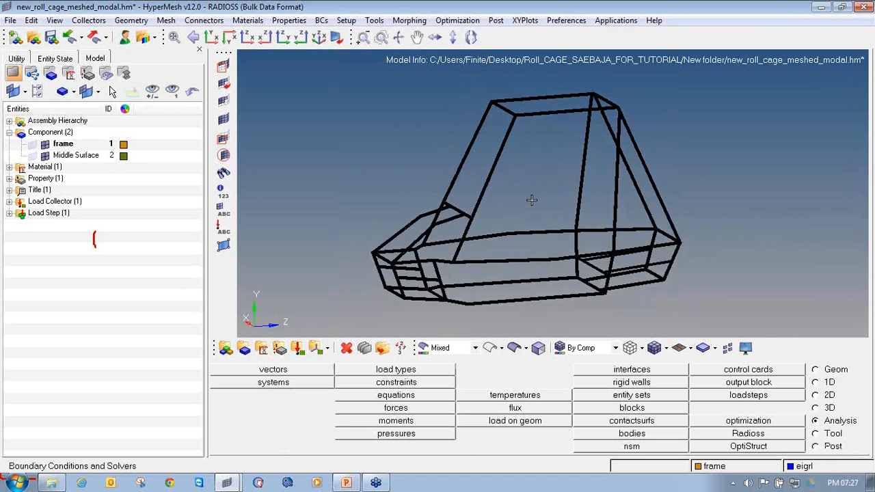
pyautogui.keyDown('ctrl'); pyautogui.moveTo(550, 203); pyautogui.dragTo(541, 201); pyautogui.keyUp('ctrl')
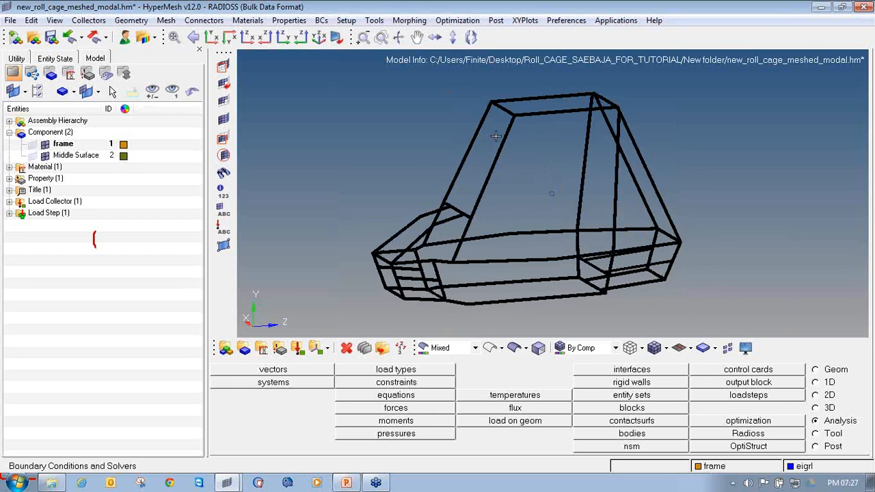
pyautogui.scroll(2, 505, 136)
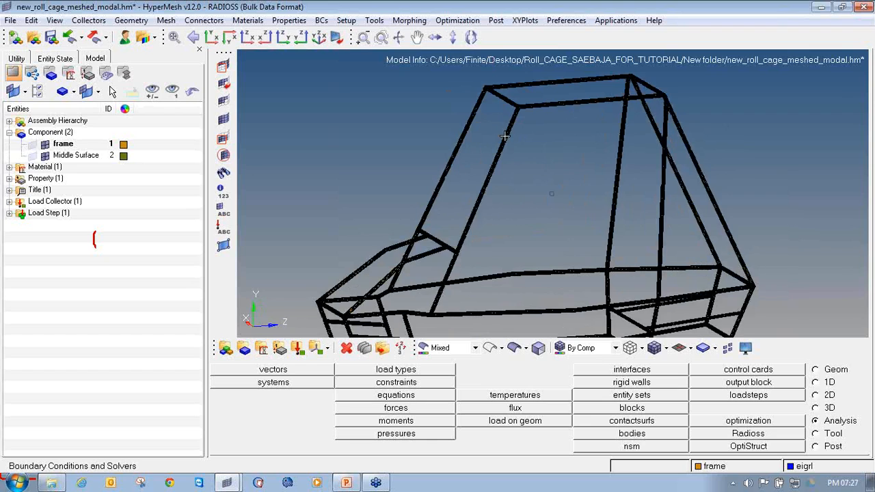
pyautogui.scroll(5, 505, 136)
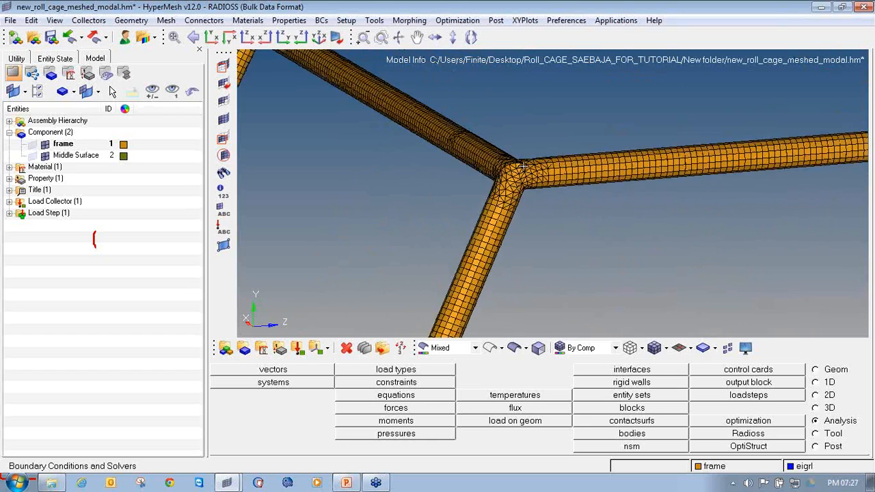
pyautogui.keyDown('ctrl'); pyautogui.scroll(-7, 523, 166); pyautogui.keyUp('ctrl')
pyautogui.keyDown('ctrl'); pyautogui.moveTo(521, 195); pyautogui.dragTo(552, 108, button='right'); pyautogui.keyUp('ctrl')
pyautogui.keyDown('ctrl'); pyautogui.moveTo(369, 280); pyautogui.dragTo(458, 227, button='right'); pyautogui.keyUp('ctrl')
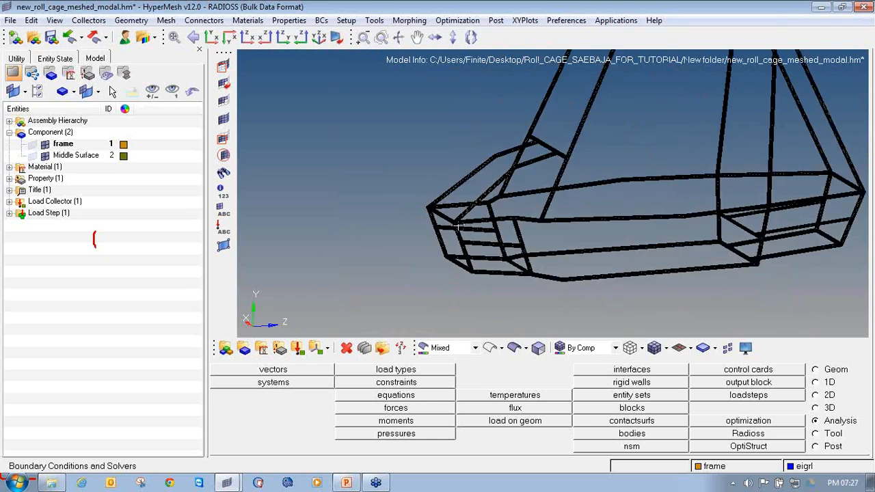
pyautogui.scroll(6, 458, 226)
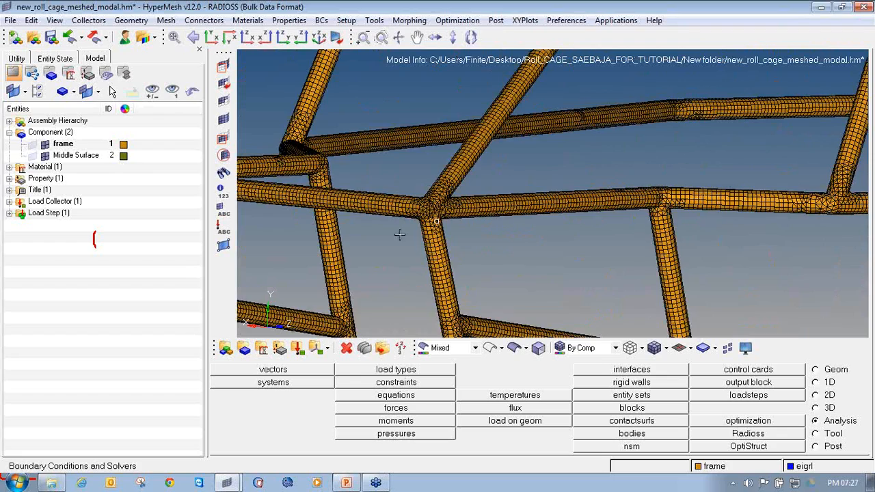
pyautogui.keyDown('ctrl'); pyautogui.moveTo(400, 235); pyautogui.dragTo(600, 234, button='right'); pyautogui.keyUp('ctrl')
pyautogui.keyDown('ctrl'); pyautogui.moveTo(552, 221); pyautogui.dragTo(779, 239); pyautogui.keyUp('ctrl')
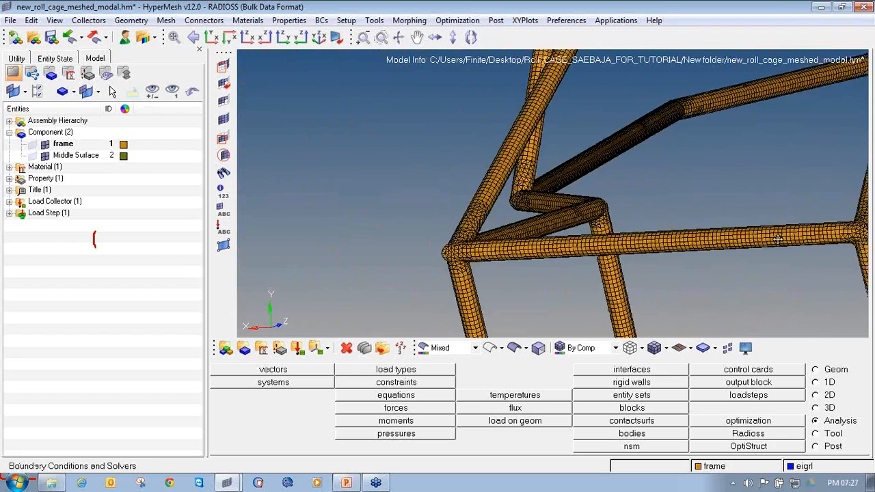
pyautogui.keyDown('ctrl'); pyautogui.moveTo(778, 240); pyautogui.dragTo(585, 208, button='right'); pyautogui.keyUp('ctrl')
pyautogui.keyDown('ctrl'); pyautogui.moveTo(616, 194); pyautogui.dragTo(679, 185); pyautogui.keyUp('ctrl')
pyautogui.keyDown('ctrl'); pyautogui.scroll(4, 470, 206); pyautogui.keyUp('ctrl')
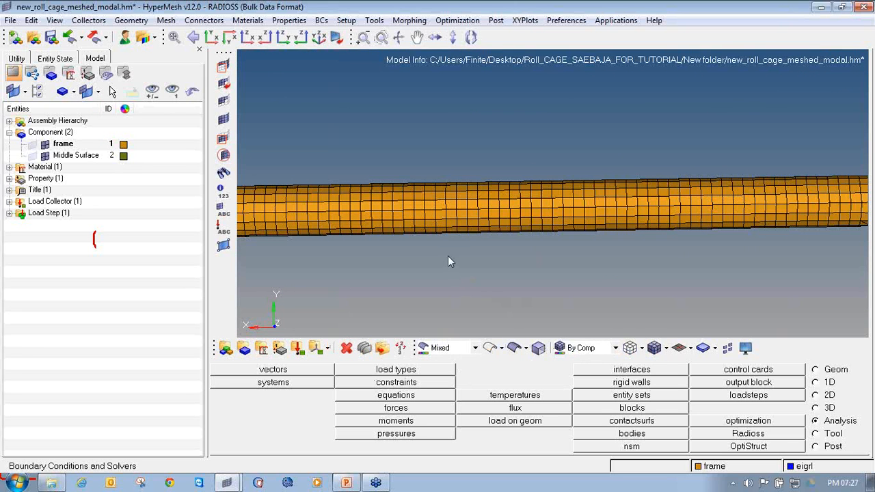
# - Mask the elements along the middle section of the horizontal cross tube
pyautogui.press('F5')
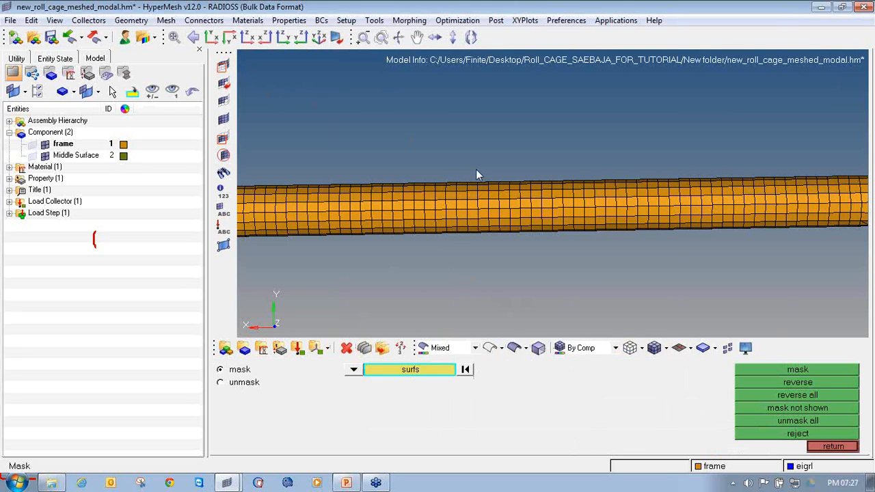
pyautogui.scroll(-2, 615, 299)
pyautogui.click(353, 370)
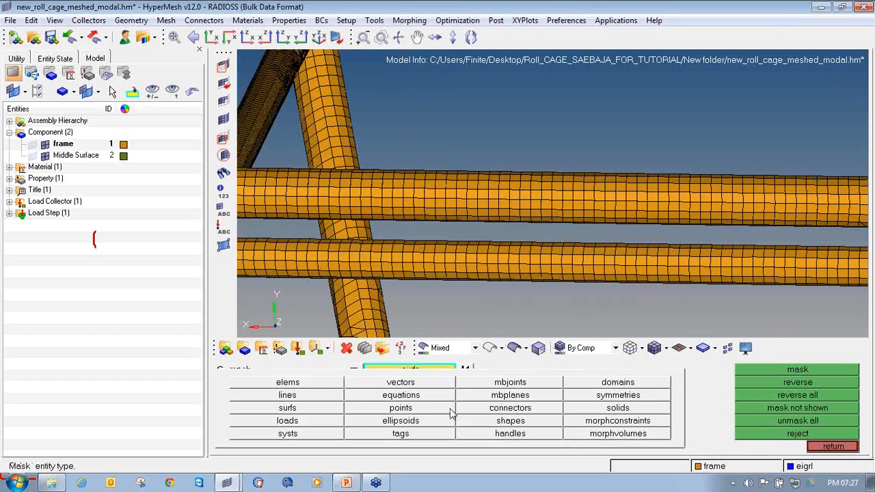
pyautogui.click(325, 384)
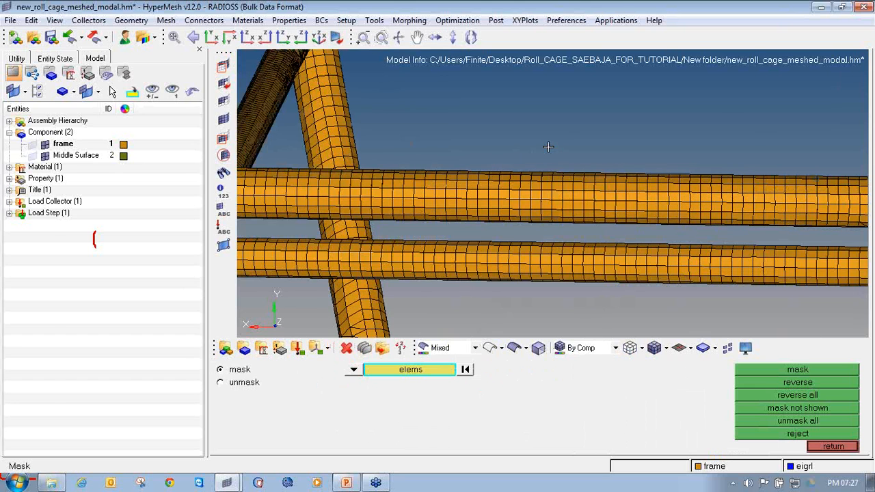
pyautogui.keyDown('ctrl'); pyautogui.scroll(-3, 549, 147); pyautogui.keyUp('ctrl')
pyautogui.keyDown('ctrl'); pyautogui.moveTo(645, 202); pyautogui.dragTo(655, 207); pyautogui.keyUp('ctrl')
pyautogui.moveTo(628, 205)
pyautogui.keyDown('ctrl'); pyautogui.mouseDown()
pyautogui.moveTo(610, 222)
pyautogui.moveTo(596, 212)
pyautogui.moveTo(576, 233)
pyautogui.mouseUp(); pyautogui.keyUp('ctrl')
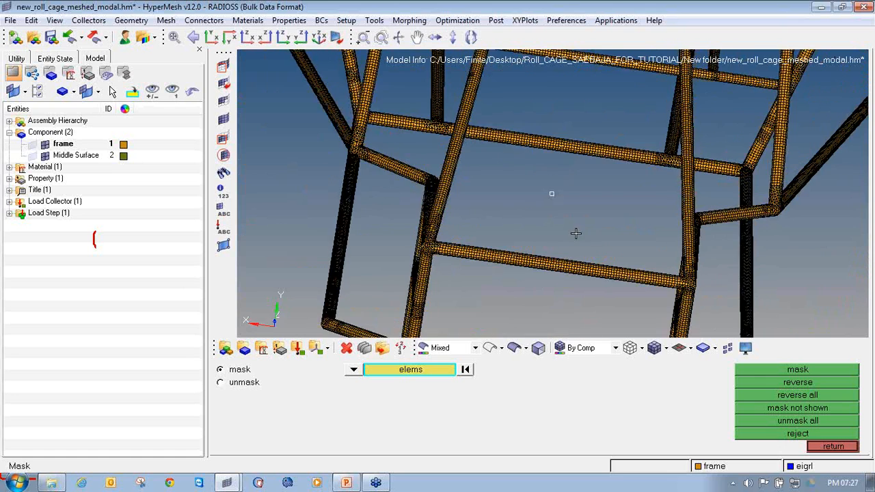
pyautogui.moveTo(731, 212)
pyautogui.keyDown('ctrl'); pyautogui.mouseDown()
pyautogui.moveTo(743, 195)
pyautogui.moveTo(456, 274)
pyautogui.moveTo(664, 264)
pyautogui.moveTo(390, 168)
pyautogui.mouseUp(); pyautogui.keyUp('ctrl')
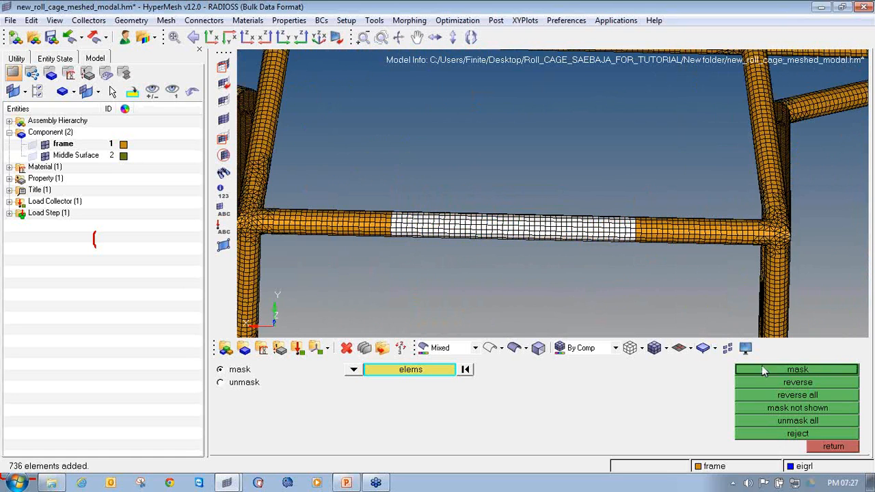
pyautogui.click(783, 370)
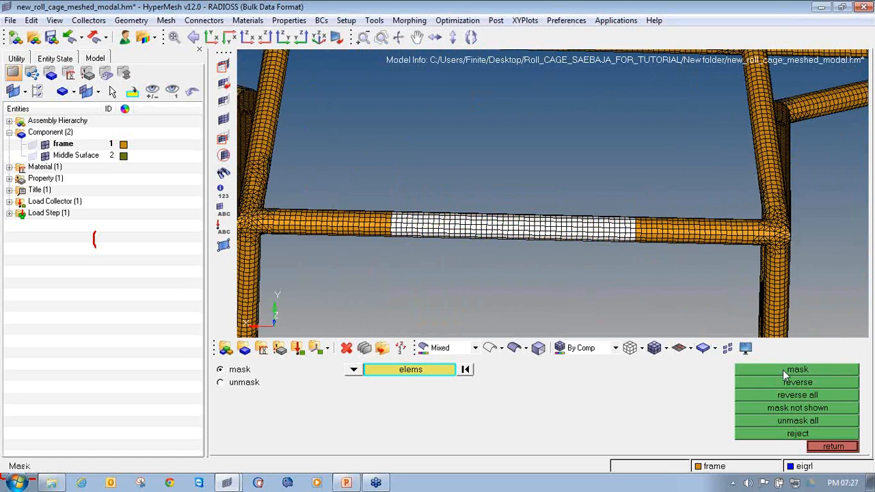
# - Display the frame component's geometry as shaded surfaces and mask the surfaces on one half of the cross tube
pyautogui.click(32, 145)
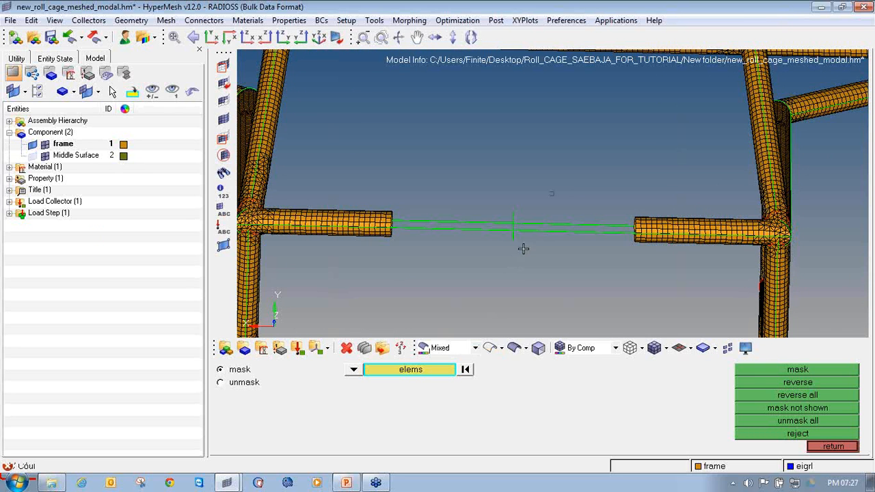
pyautogui.click(517, 347)
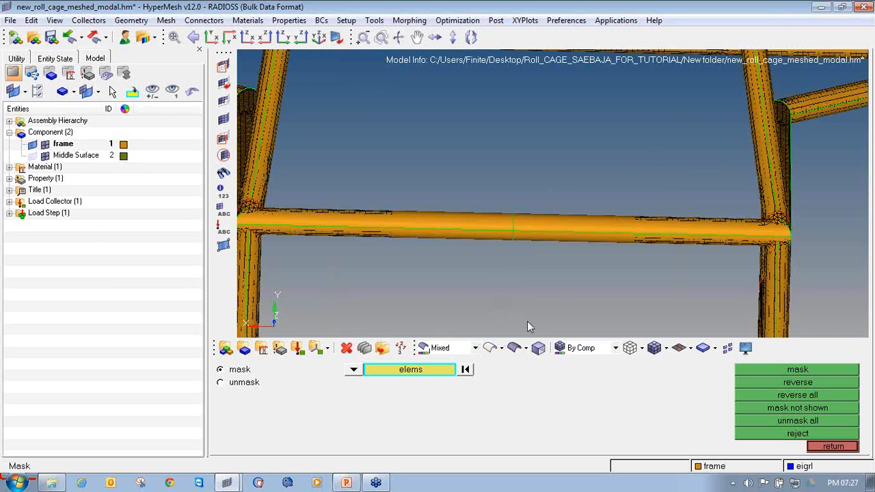
pyautogui.click(354, 370)
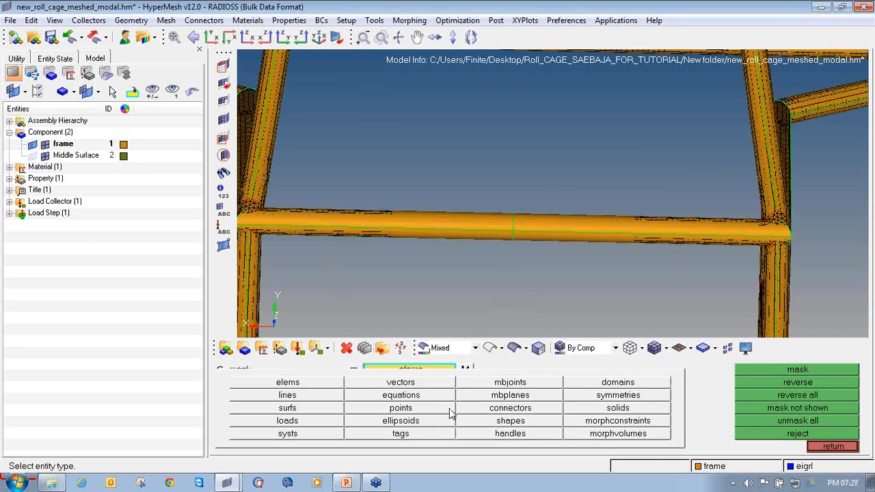
pyautogui.click(291, 409)
pyautogui.keyDown('shift'); pyautogui.moveTo(661, 300); pyautogui.dragTo(520, 197); pyautogui.keyUp('shift')
pyautogui.click(756, 372)
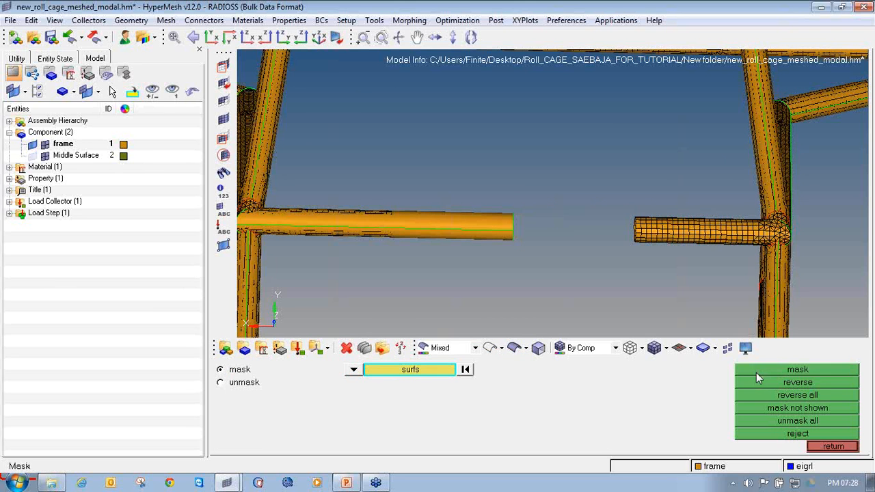
# - Reverse the masking of both the surfaces and the elements to isolate the cross tube section
pyautogui.click(758, 383)
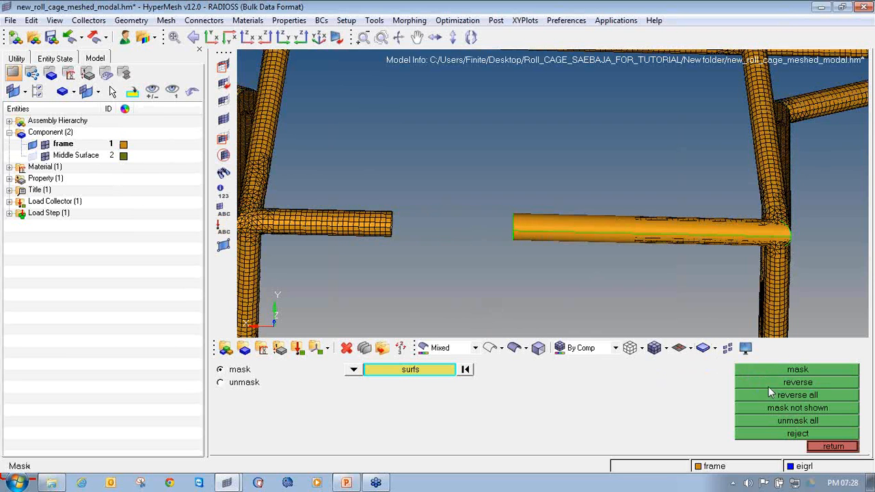
pyautogui.click(366, 373)
pyautogui.click(295, 381)
pyautogui.click(765, 385)
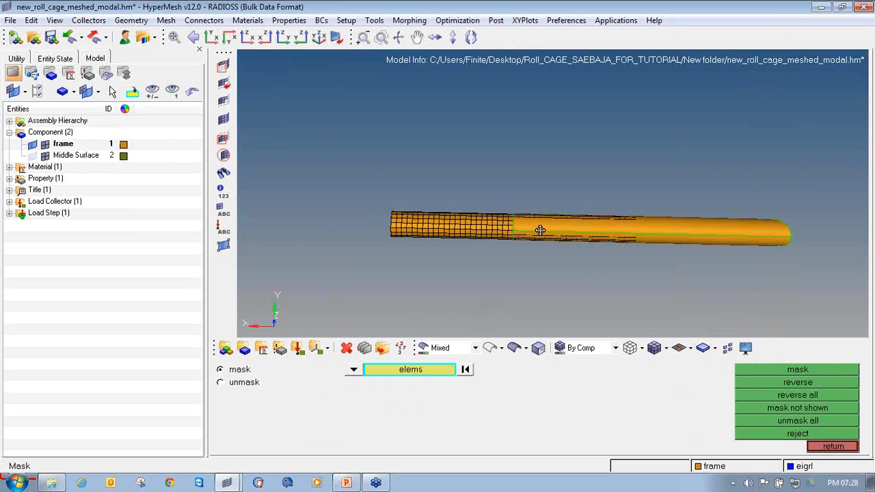
# - Mask the elements that extend past the cut end of the isolated tube surface
pyautogui.moveTo(541, 230)
pyautogui.keyDown('ctrl'); pyautogui.mouseDown()
pyautogui.moveTo(586, 289)
pyautogui.moveTo(578, 257)
pyautogui.mouseUp(); pyautogui.keyUp('ctrl')
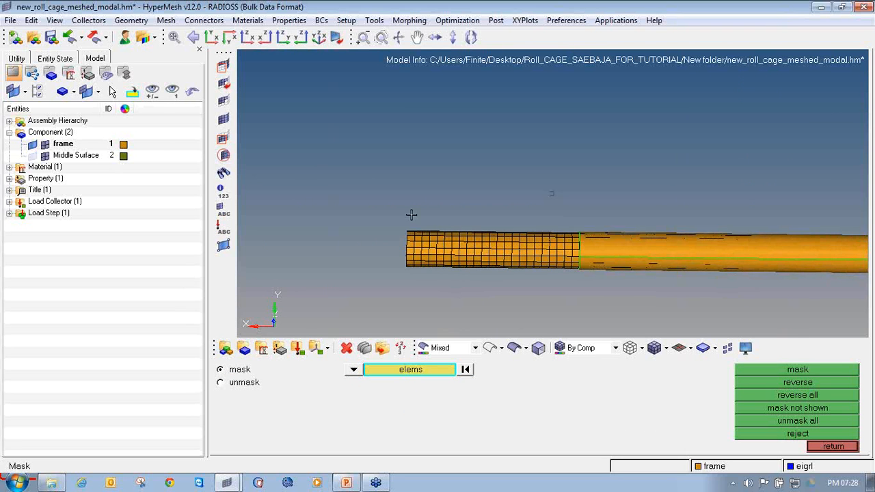
pyautogui.keyDown('shift'); pyautogui.moveTo(377, 208); pyautogui.dragTo(580, 299); pyautogui.keyUp('shift')
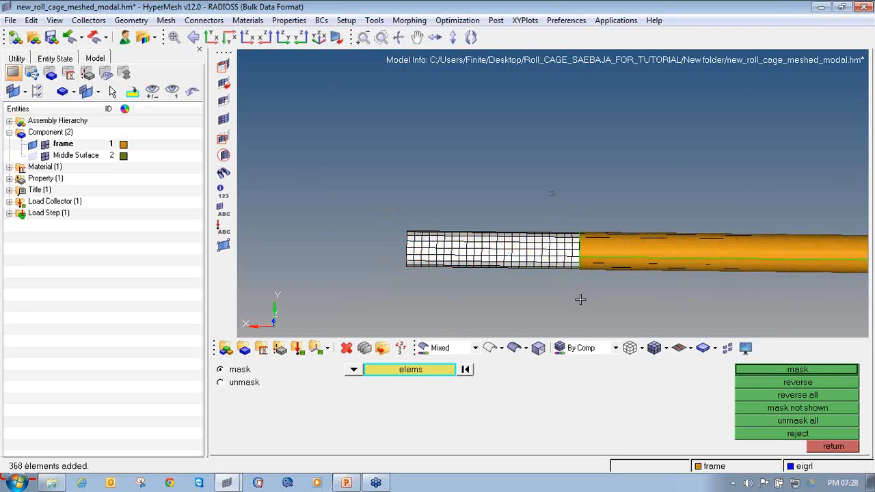
pyautogui.click(779, 370)
# - Switch to 3D element representation and compare the shell thickness with the inner and outer surfaces at the tube's open end
pyautogui.keyDown('ctrl'); pyautogui.moveTo(581, 231); pyautogui.dragTo(690, 238); pyautogui.keyUp('ctrl')
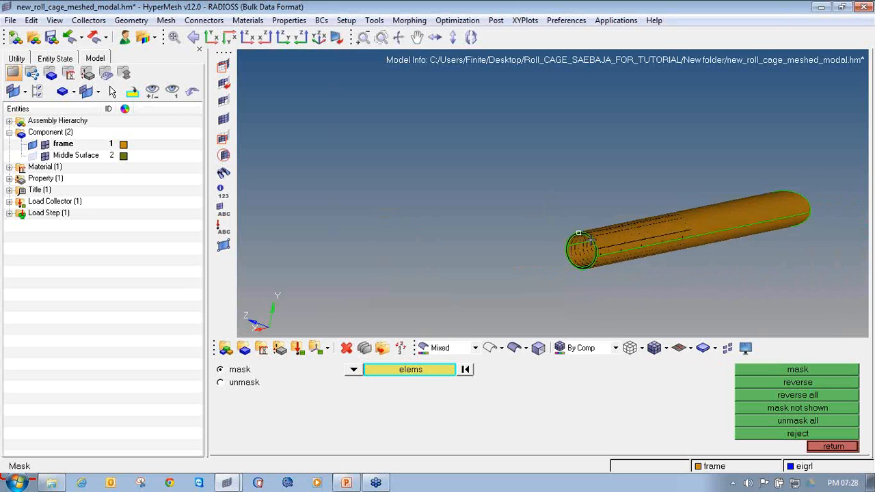
pyautogui.keyDown('ctrl'); pyautogui.scroll(6, 588, 233); pyautogui.keyUp('ctrl')
pyautogui.keyDown('ctrl'); pyautogui.moveTo(587, 227); pyautogui.dragTo(567, 226); pyautogui.keyUp('ctrl')
pyautogui.keyDown('ctrl'); pyautogui.scroll(-4, 510, 178); pyautogui.keyUp('ctrl')
pyautogui.keyDown('ctrl'); pyautogui.moveTo(422, 206); pyautogui.dragTo(499, 217, button='right'); pyautogui.keyUp('ctrl')
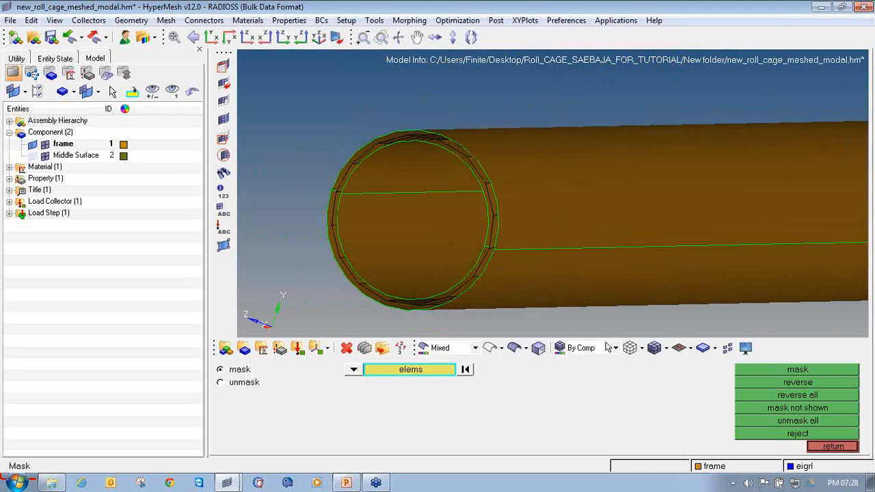
pyautogui.click(691, 348)
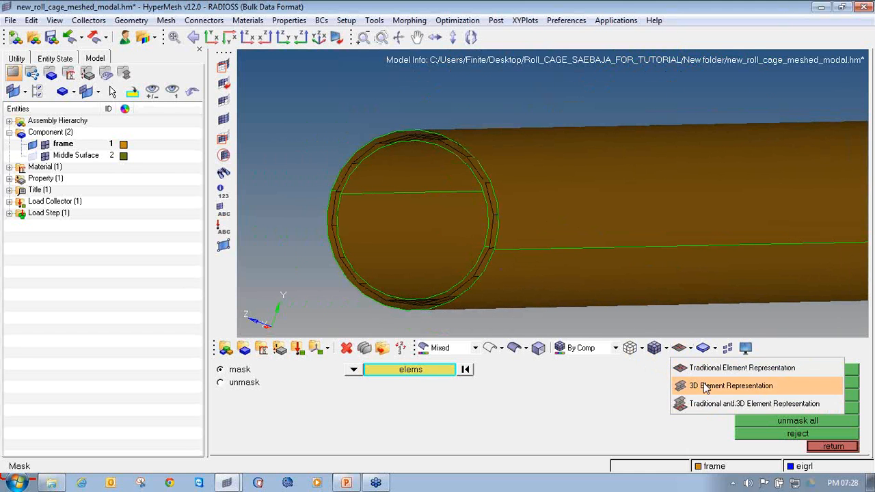
pyautogui.click(724, 385)
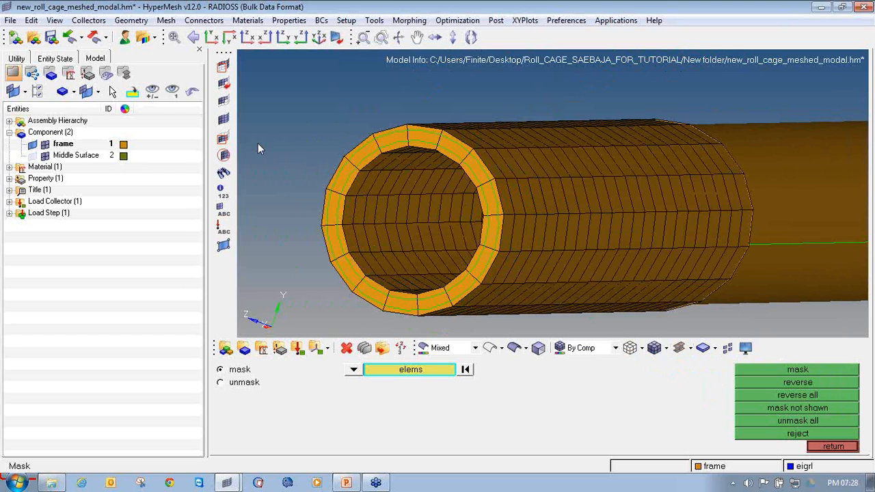
pyautogui.scroll(3, 442, 147)
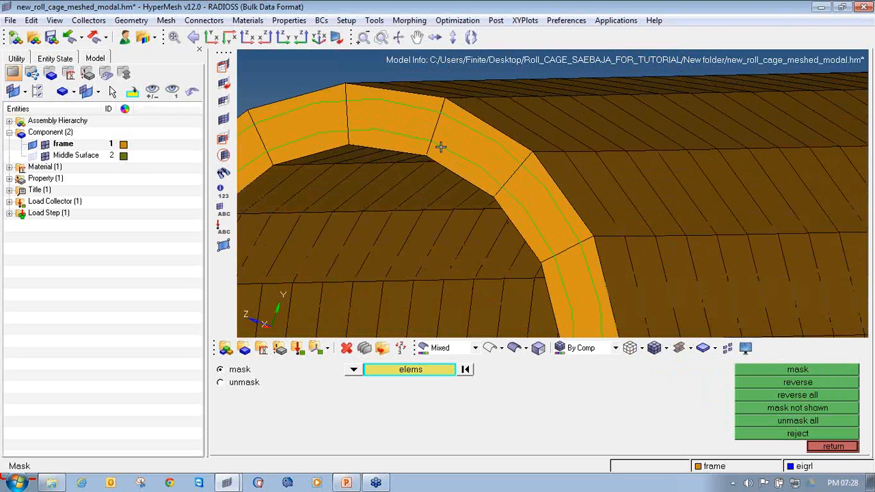
pyautogui.scroll(-4, 441, 146)
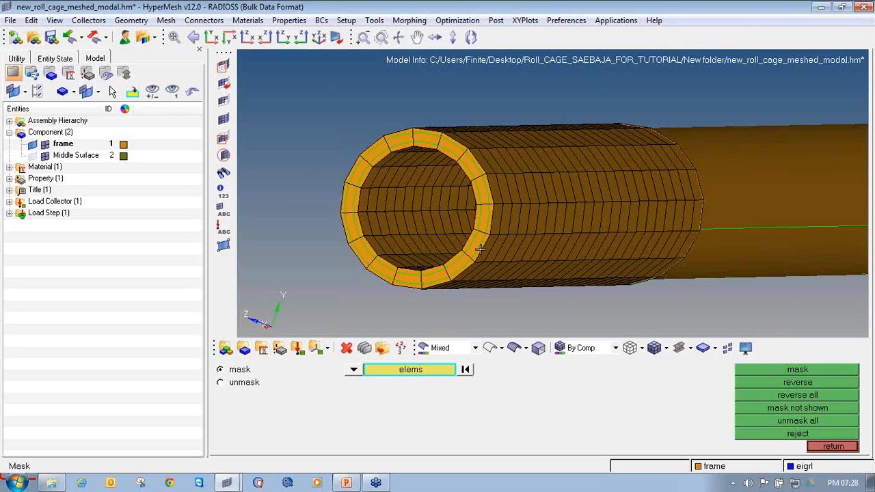
pyautogui.scroll(-4, 428, 200)
pyautogui.keyDown('ctrl'); pyautogui.moveTo(428, 200); pyautogui.dragTo(383, 205); pyautogui.keyUp('ctrl')
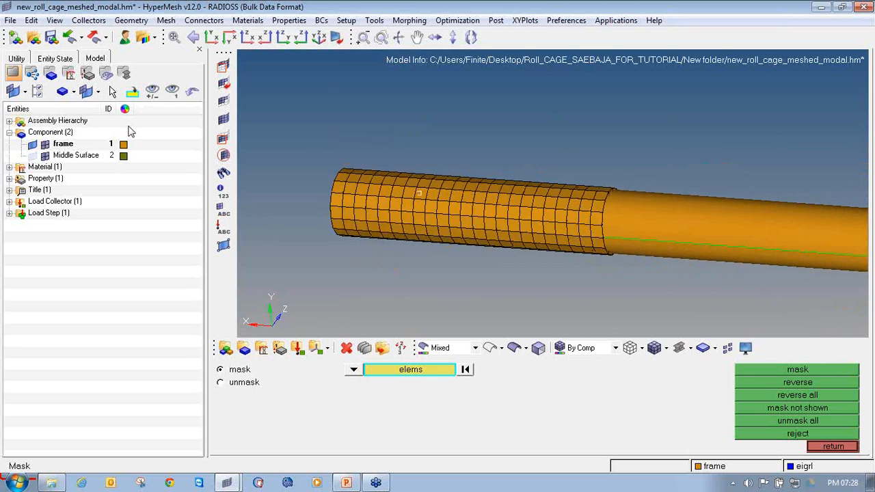
# - Hide the frame component's geometry and examine the thickness of the isolated tube elements from both open ends
pyautogui.click(32, 154)
pyautogui.keyDown('ctrl'); pyautogui.moveTo(654, 247); pyautogui.dragTo(525, 229); pyautogui.keyUp('ctrl')
pyautogui.scroll(6, 529, 190)
pyautogui.scroll(-6, 530, 189)
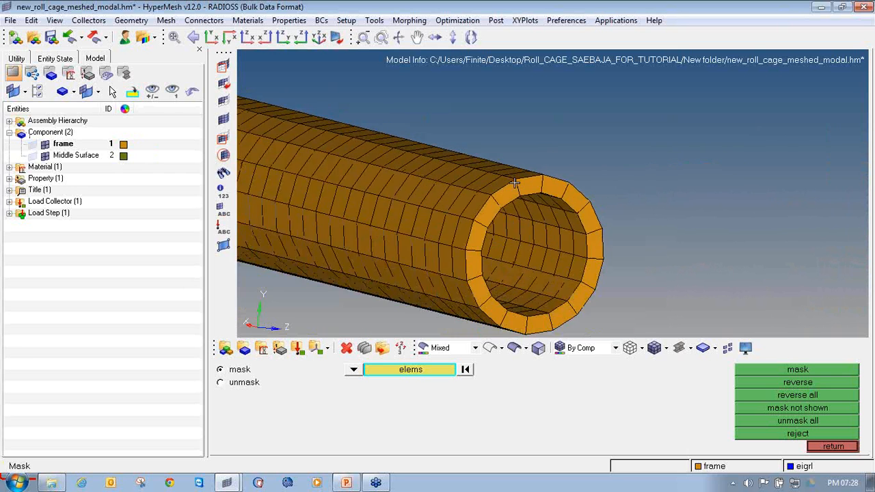
pyautogui.keyDown('ctrl'); pyautogui.moveTo(529, 189); pyautogui.dragTo(472, 208); pyautogui.keyUp('ctrl')
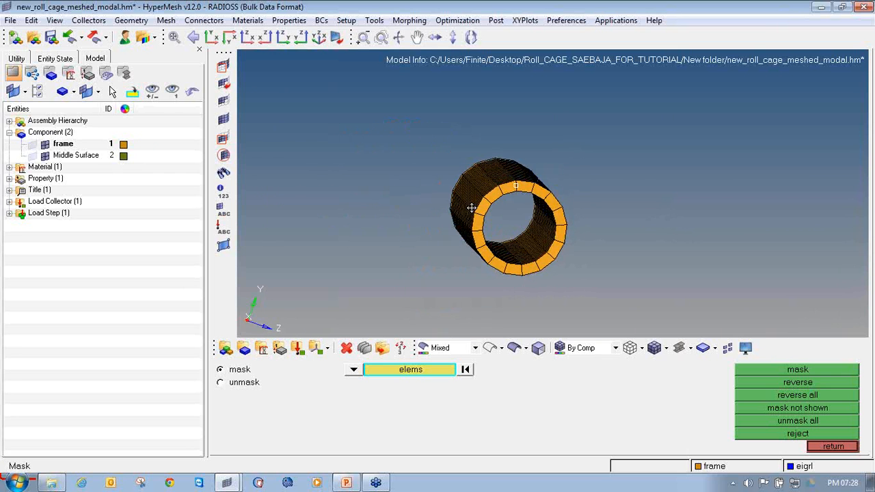
pyautogui.scroll(3, 529, 186)
pyautogui.keyDown('ctrl'); pyautogui.moveTo(529, 186); pyautogui.dragTo(480, 202); pyautogui.keyUp('ctrl')
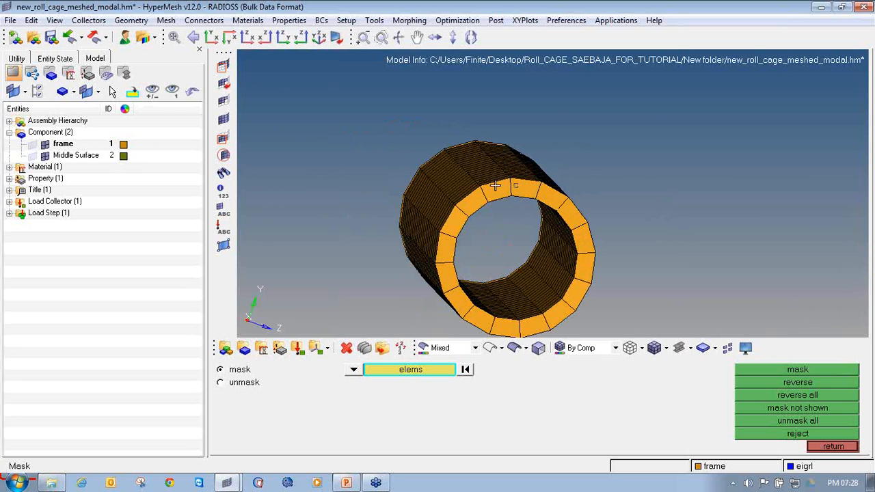
pyautogui.keyDown('ctrl'); pyautogui.moveTo(528, 188); pyautogui.dragTo(456, 189); pyautogui.keyUp('ctrl')
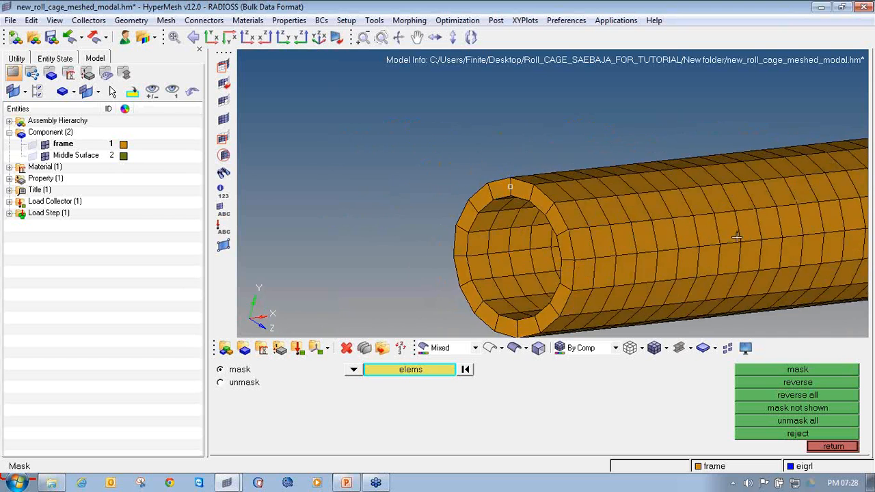
pyautogui.scroll(-5, 611, 221)
pyautogui.moveTo(610, 221)
pyautogui.keyDown('ctrl'); pyautogui.mouseDown()
pyautogui.moveTo(581, 219)
pyautogui.moveTo(625, 217)
pyautogui.mouseUp(); pyautogui.keyUp('ctrl')
pyautogui.keyDown('ctrl'); pyautogui.scroll(7, 560, 210); pyautogui.keyUp('ctrl')
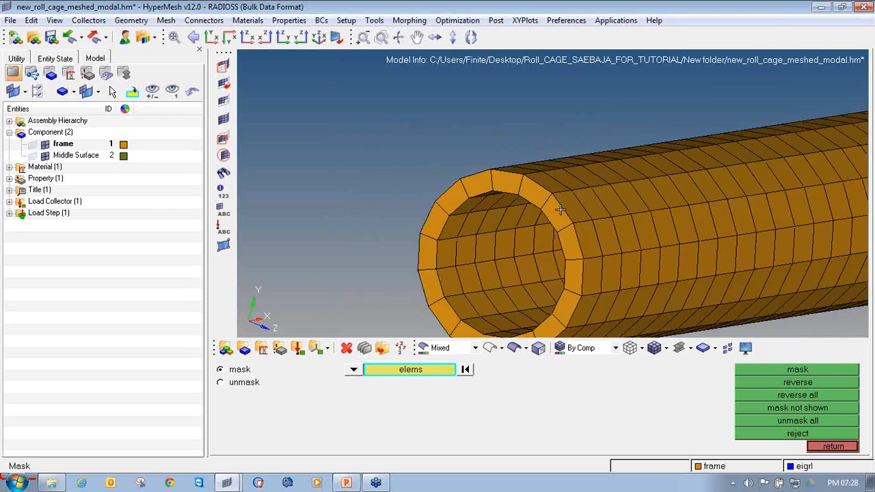
pyautogui.keyDown('ctrl'); pyautogui.scroll(-3, 561, 210); pyautogui.keyUp('ctrl')
pyautogui.keyDown('ctrl'); pyautogui.scroll(-5, 561, 210); pyautogui.keyUp('ctrl')
pyautogui.keyDown('ctrl'); pyautogui.moveTo(560, 210); pyautogui.dragTo(597, 234); pyautogui.keyUp('ctrl')
pyautogui.keyDown('ctrl'); pyautogui.moveTo(478, 223); pyautogui.dragTo(653, 217); pyautogui.keyUp('ctrl')
pyautogui.keyDown('ctrl'); pyautogui.moveTo(383, 221); pyautogui.dragTo(468, 219); pyautogui.keyUp('ctrl')
pyautogui.keyDown('ctrl'); pyautogui.scroll(2, 416, 195); pyautogui.keyUp('ctrl')
pyautogui.keyDown('ctrl'); pyautogui.scroll(-6, 416, 195); pyautogui.keyUp('ctrl')
pyautogui.keyDown('ctrl'); pyautogui.moveTo(480, 183); pyautogui.dragTo(502, 207); pyautogui.keyUp('ctrl')
pyautogui.keyDown('ctrl'); pyautogui.moveTo(436, 237); pyautogui.dragTo(445, 207, button='right'); pyautogui.keyUp('ctrl')
pyautogui.keyDown('ctrl'); pyautogui.scroll(7, 527, 208); pyautogui.keyUp('ctrl')
pyautogui.keyDown('ctrl'); pyautogui.scroll(-2, 527, 208); pyautogui.keyUp('ctrl')
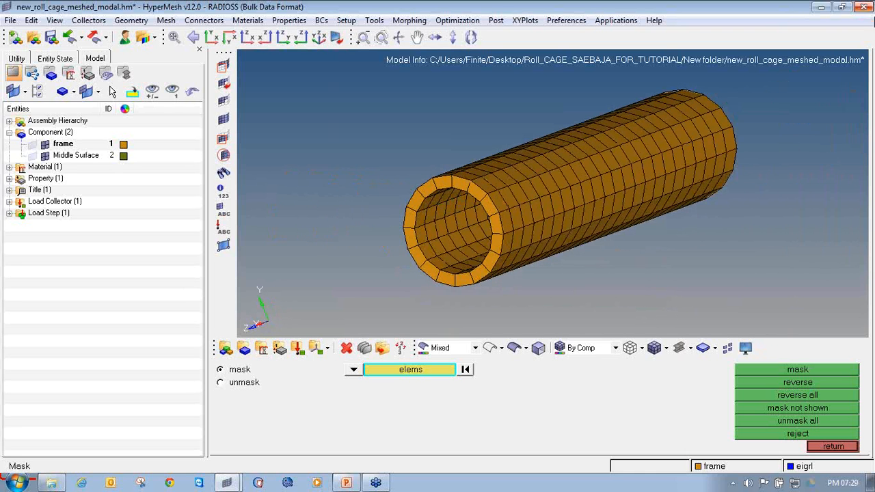